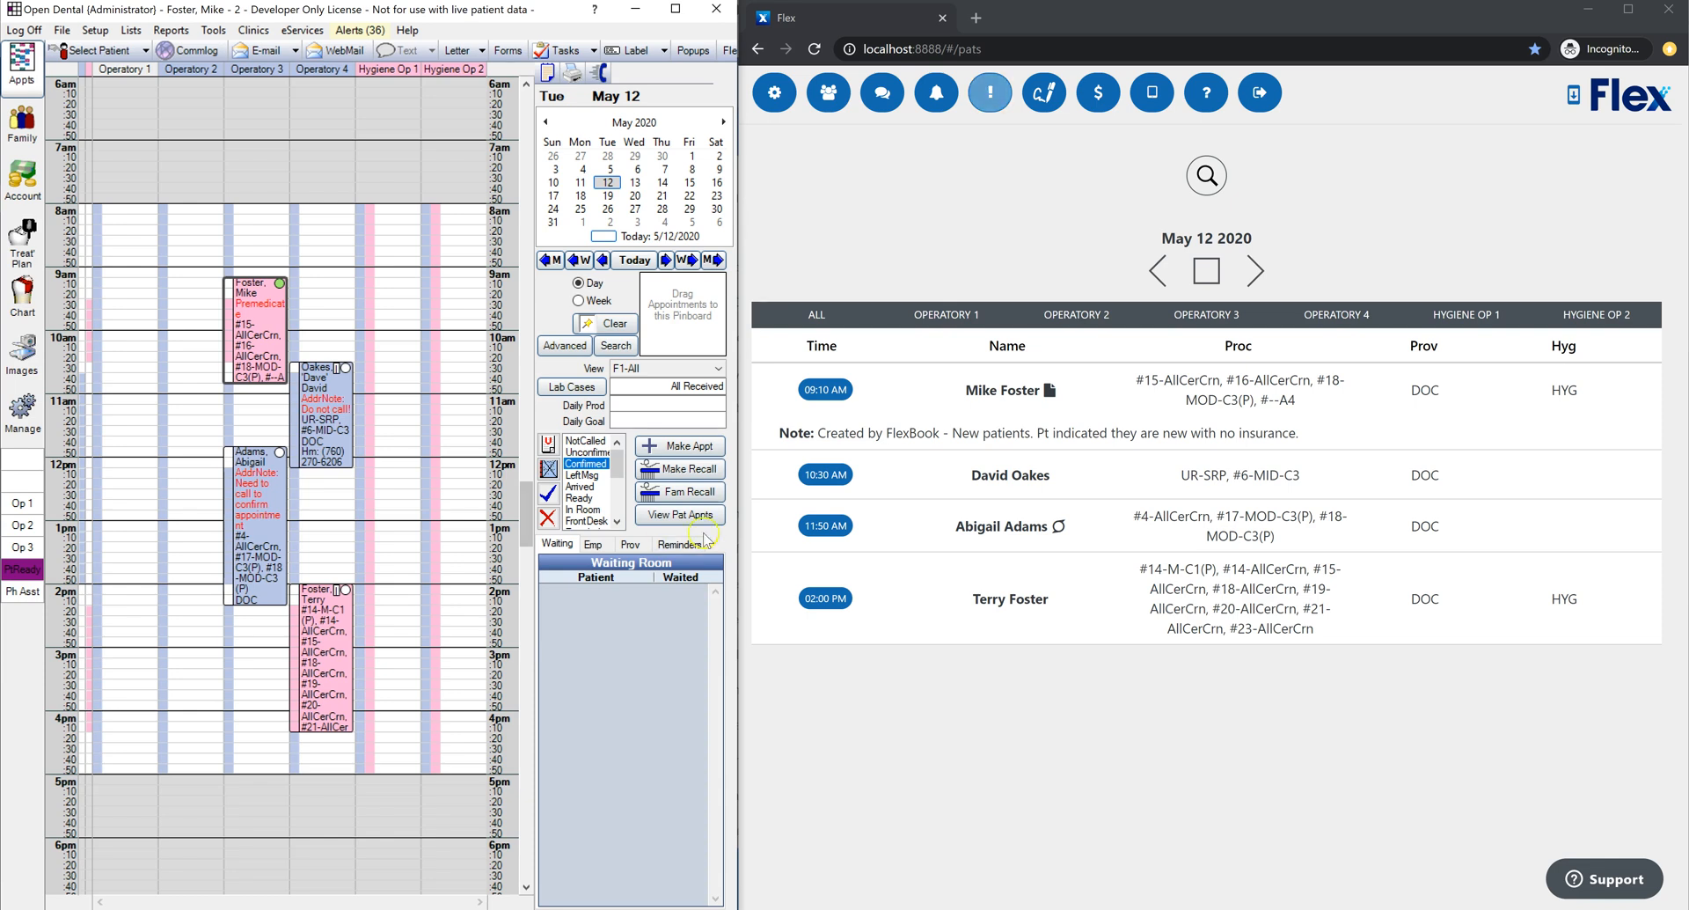
Step: Browse the schedule across May 11 and 12, then return to today's appointments
click(1073, 307)
click(1009, 408)
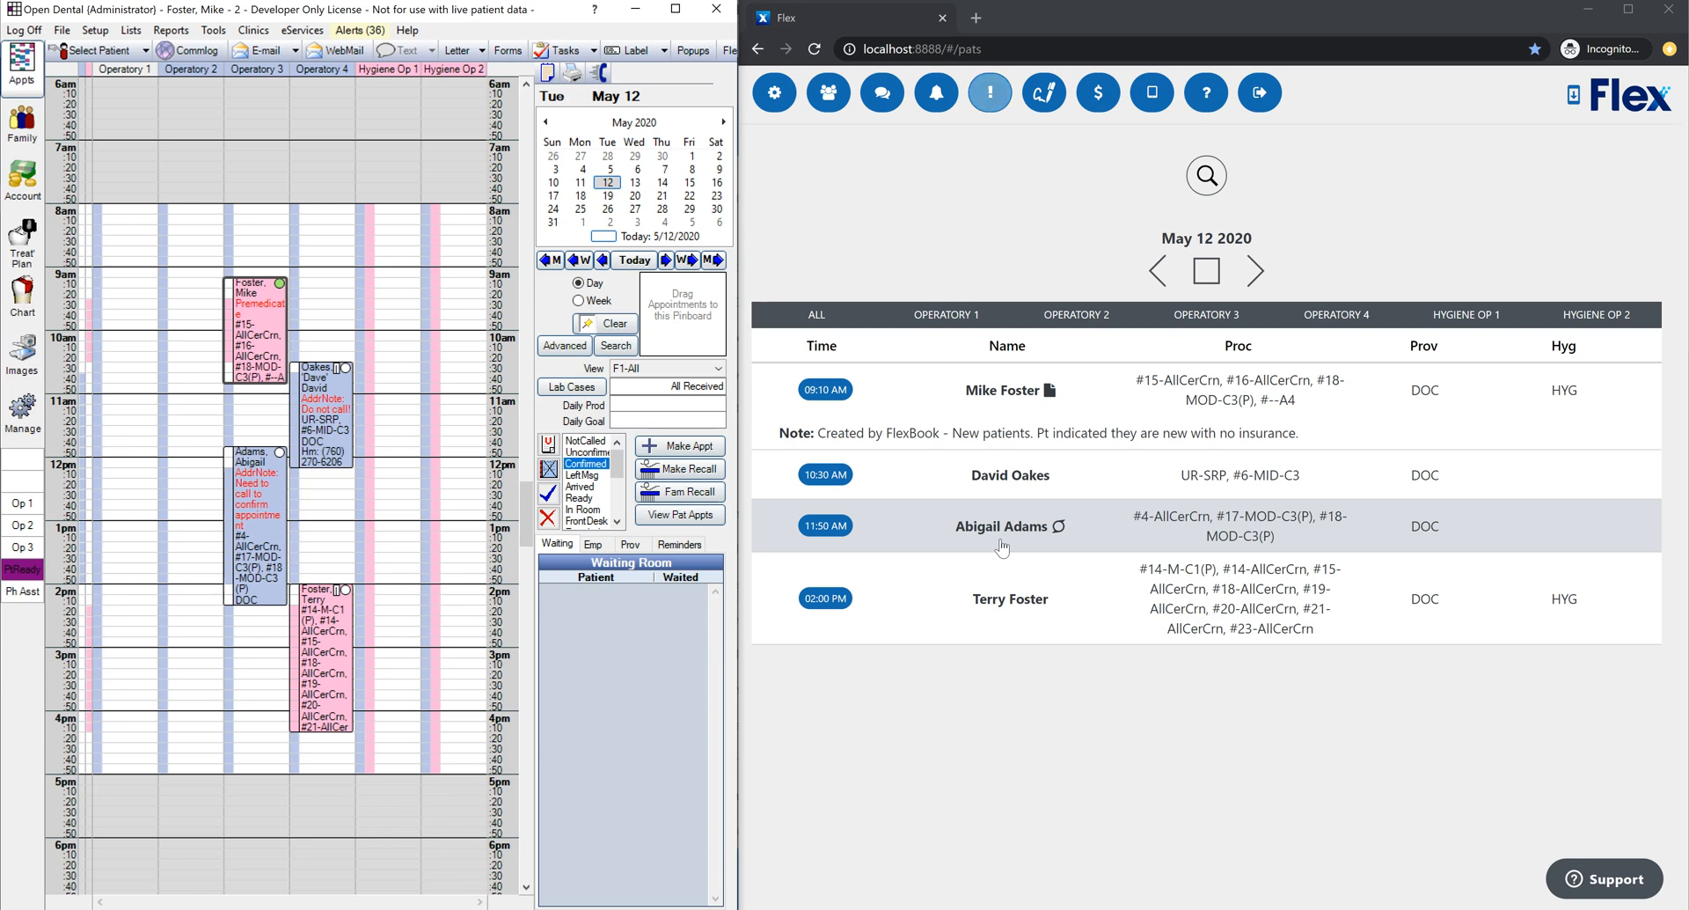
click(1248, 276)
click(1158, 270)
click(1158, 270)
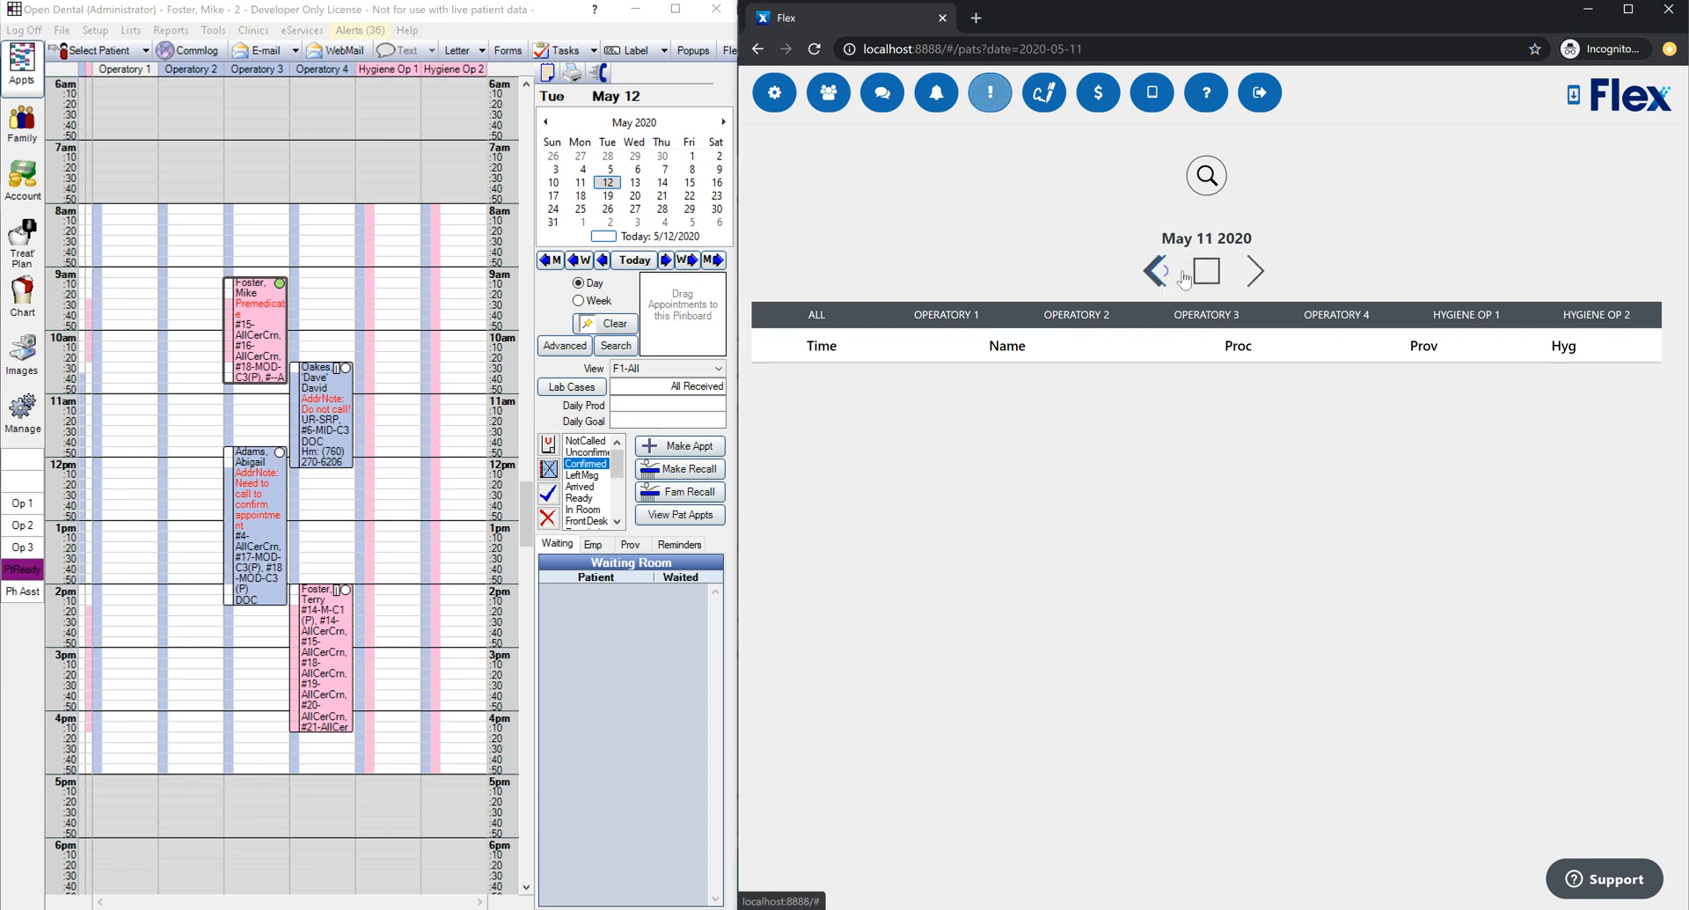
click(1260, 274)
click(1188, 272)
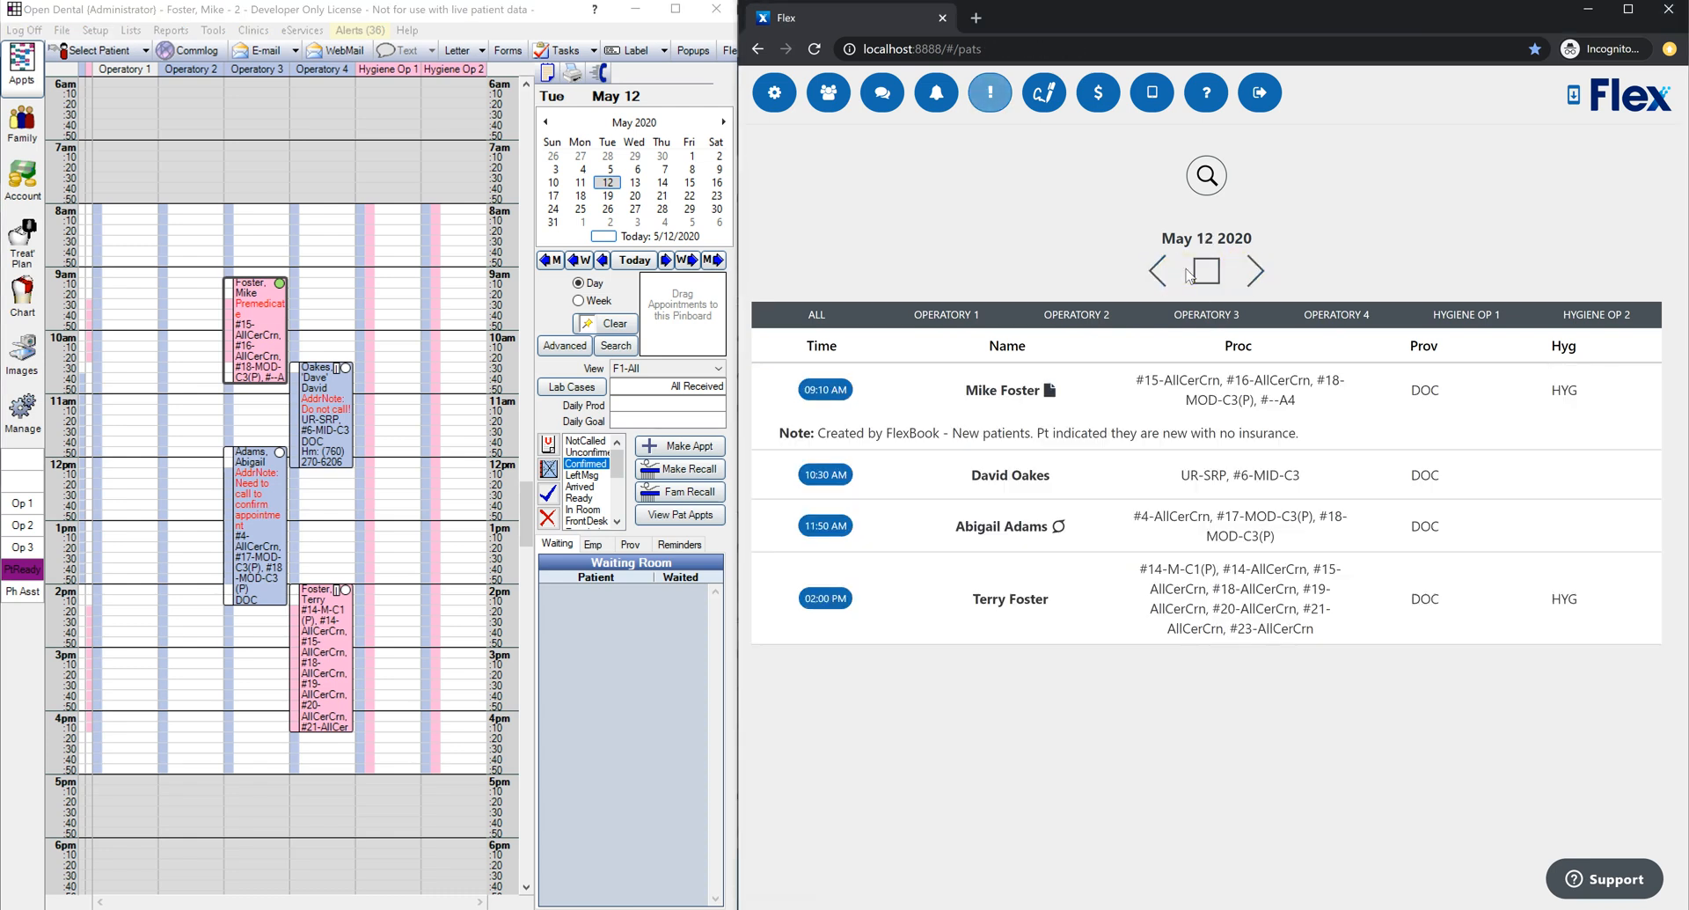
Step: Filter appointments to operatory 1, then operatory 3, then show all operatories again
click(1012, 315)
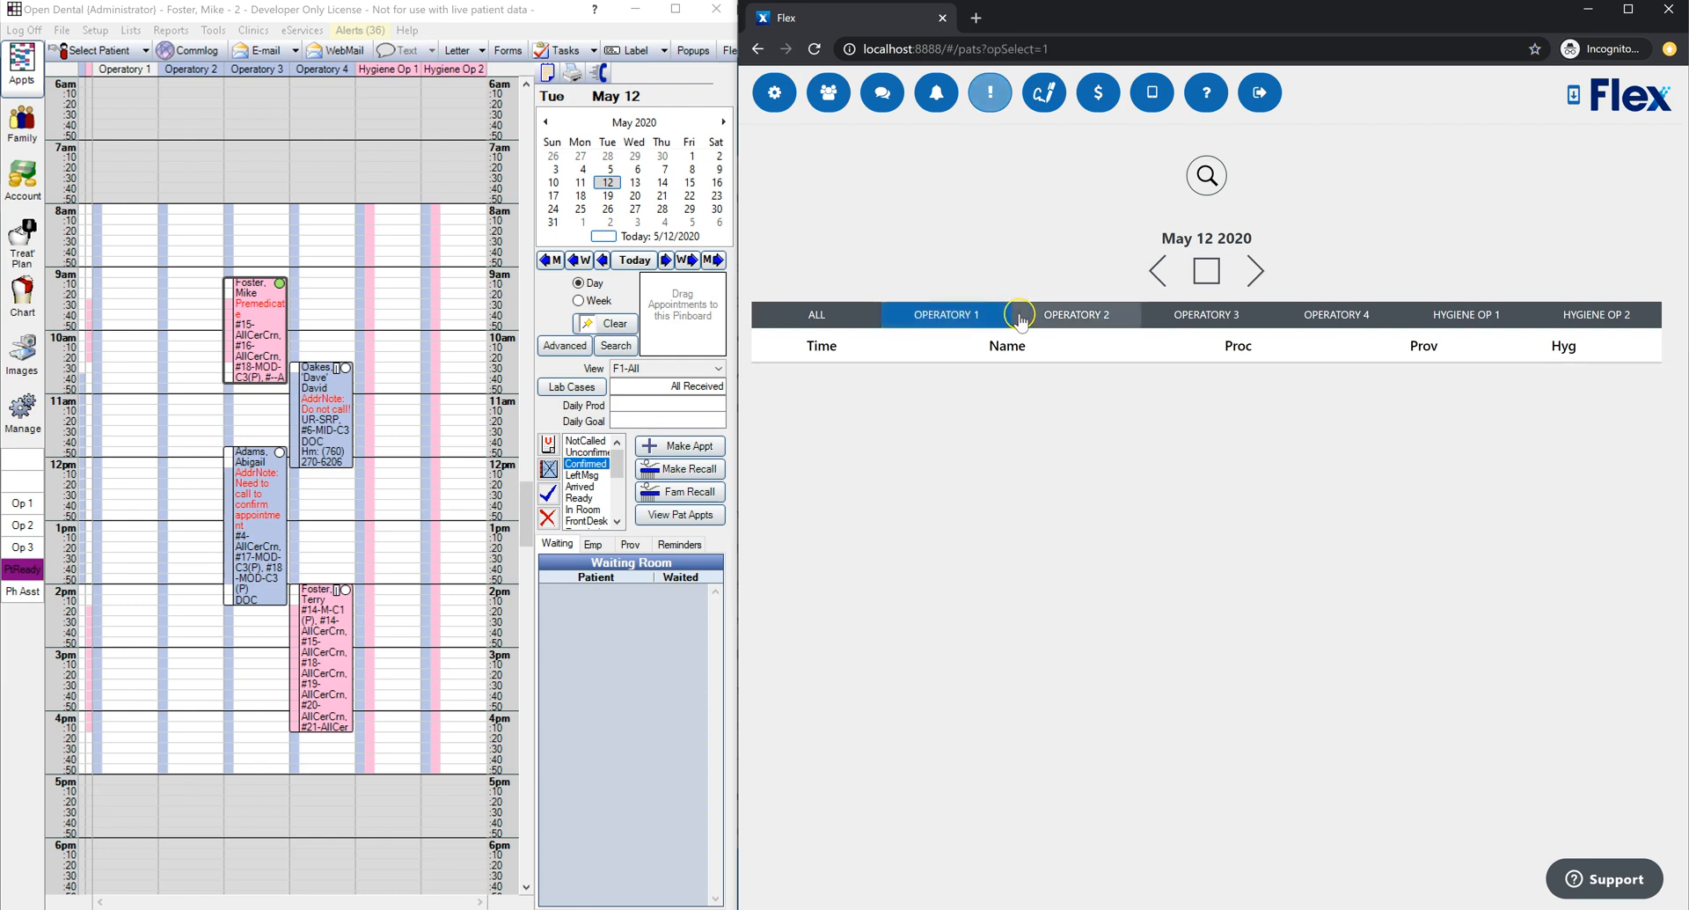
click(1258, 317)
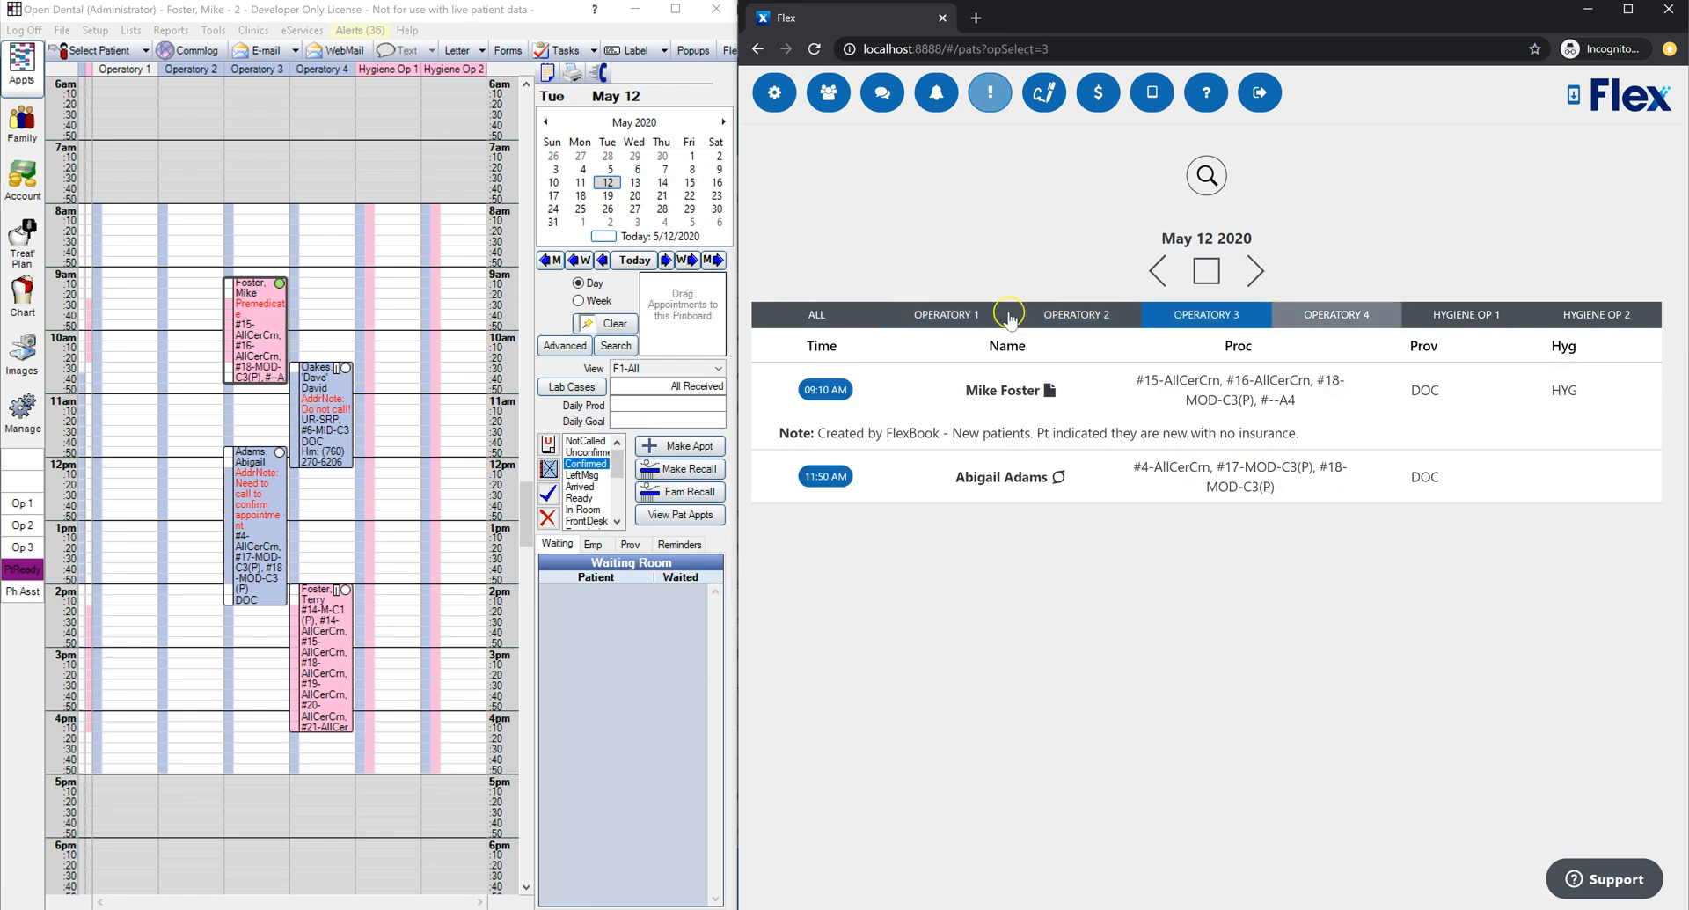
click(891, 315)
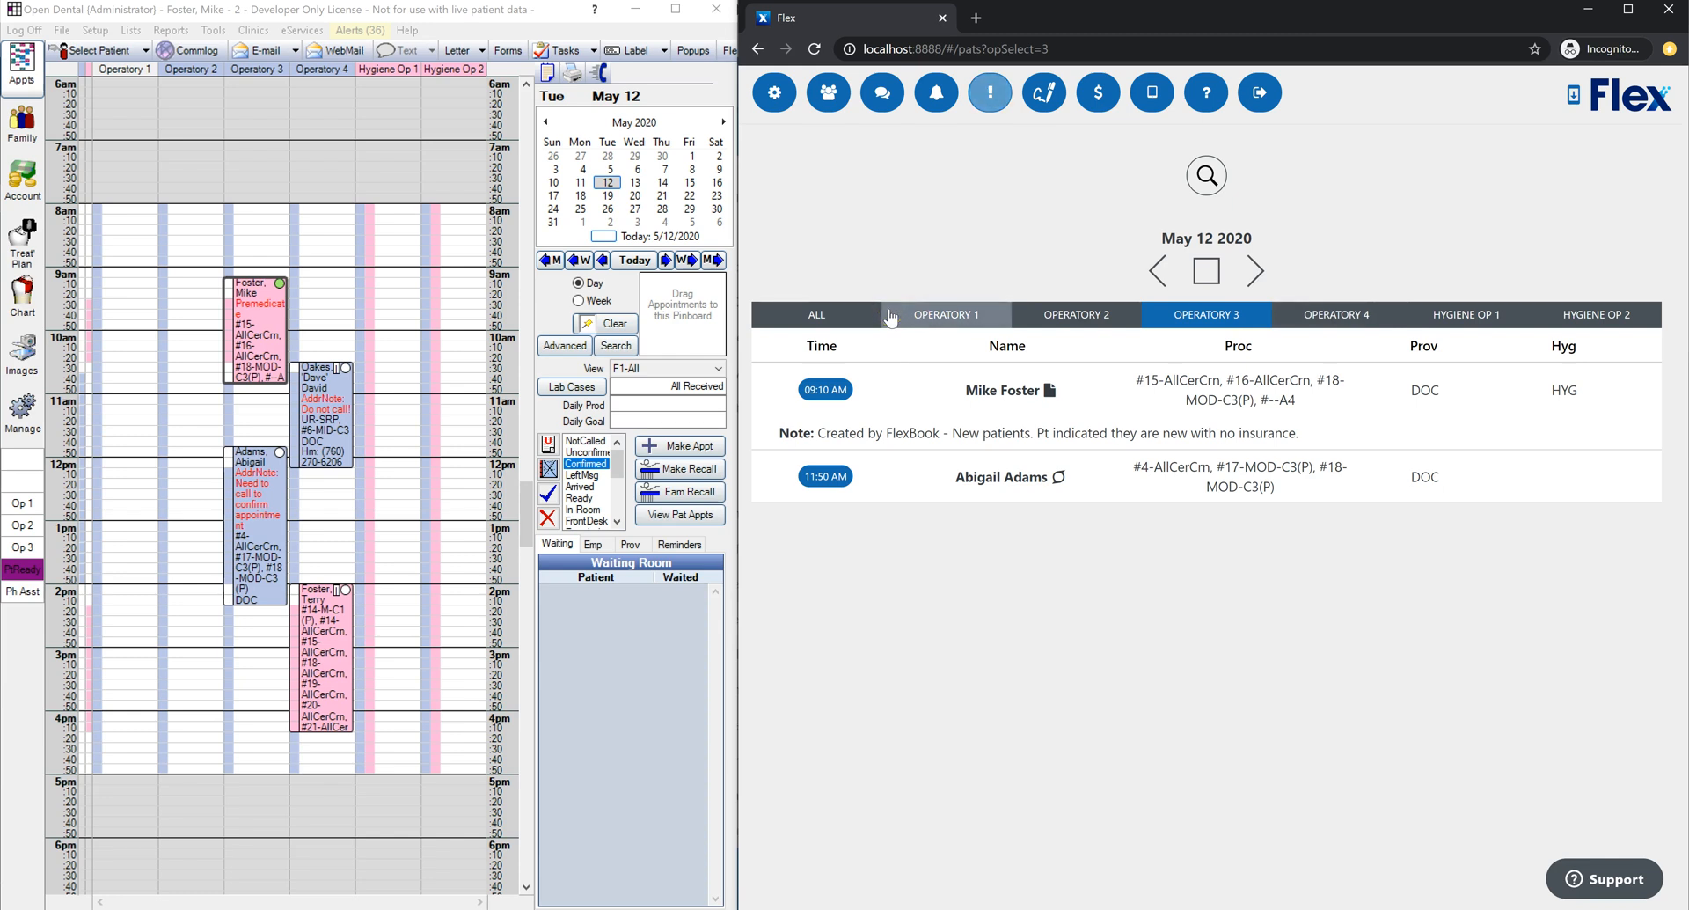
click(820, 317)
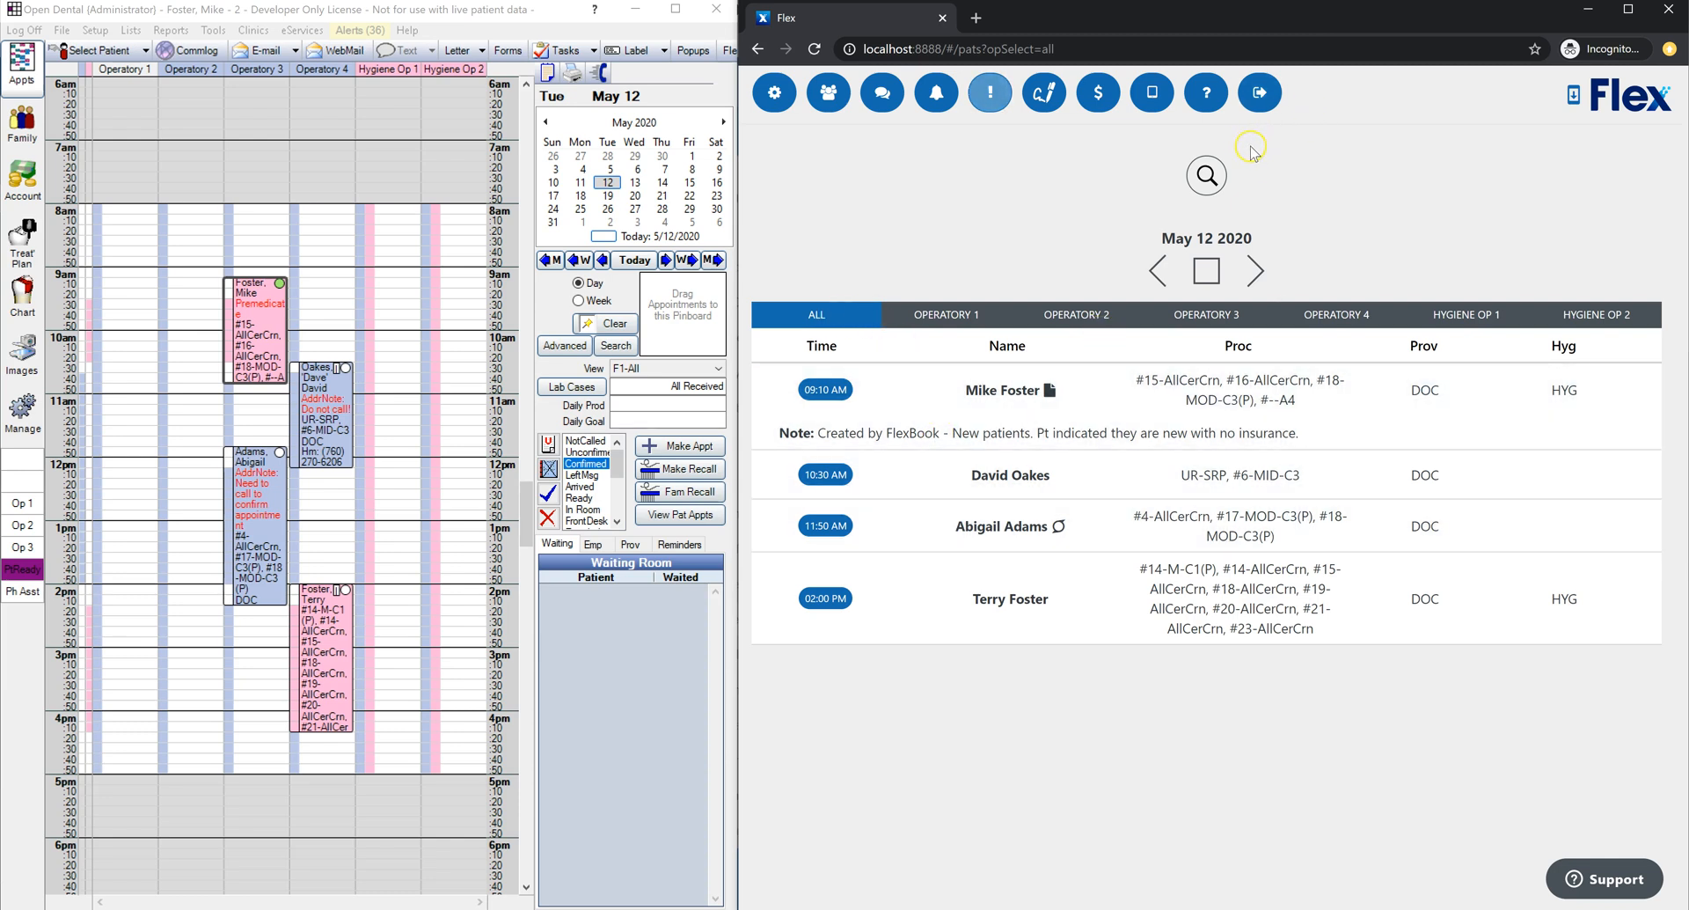
Step: Step through the start of the guided tutorial, then skip the rest
click(1209, 95)
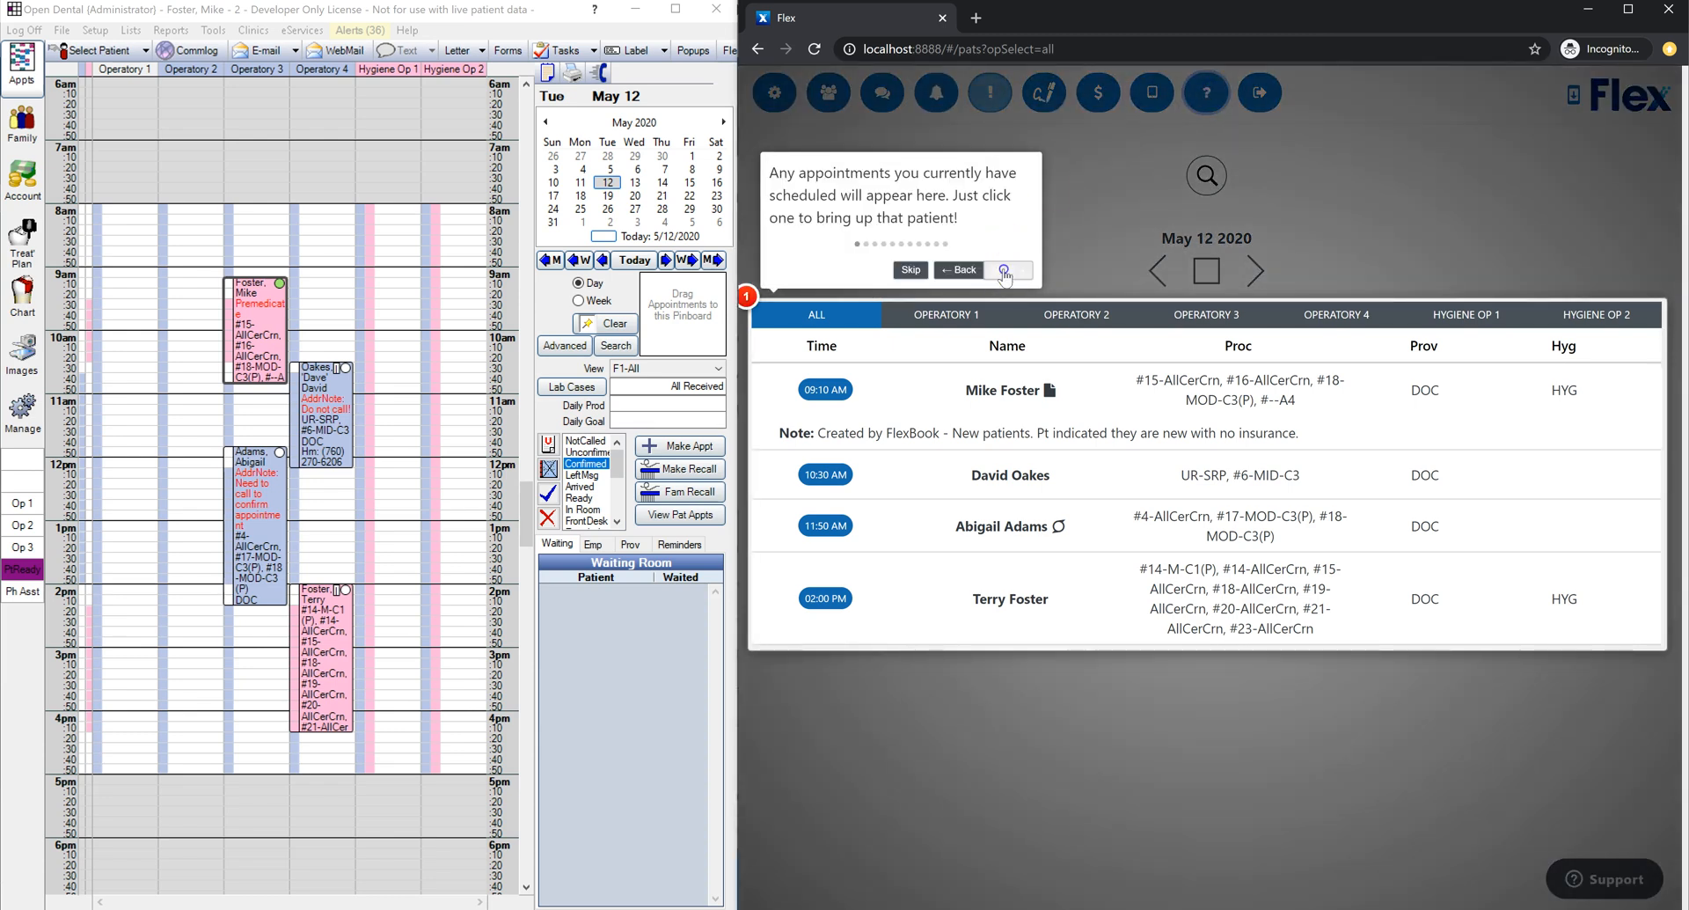
click(1003, 273)
click(1408, 269)
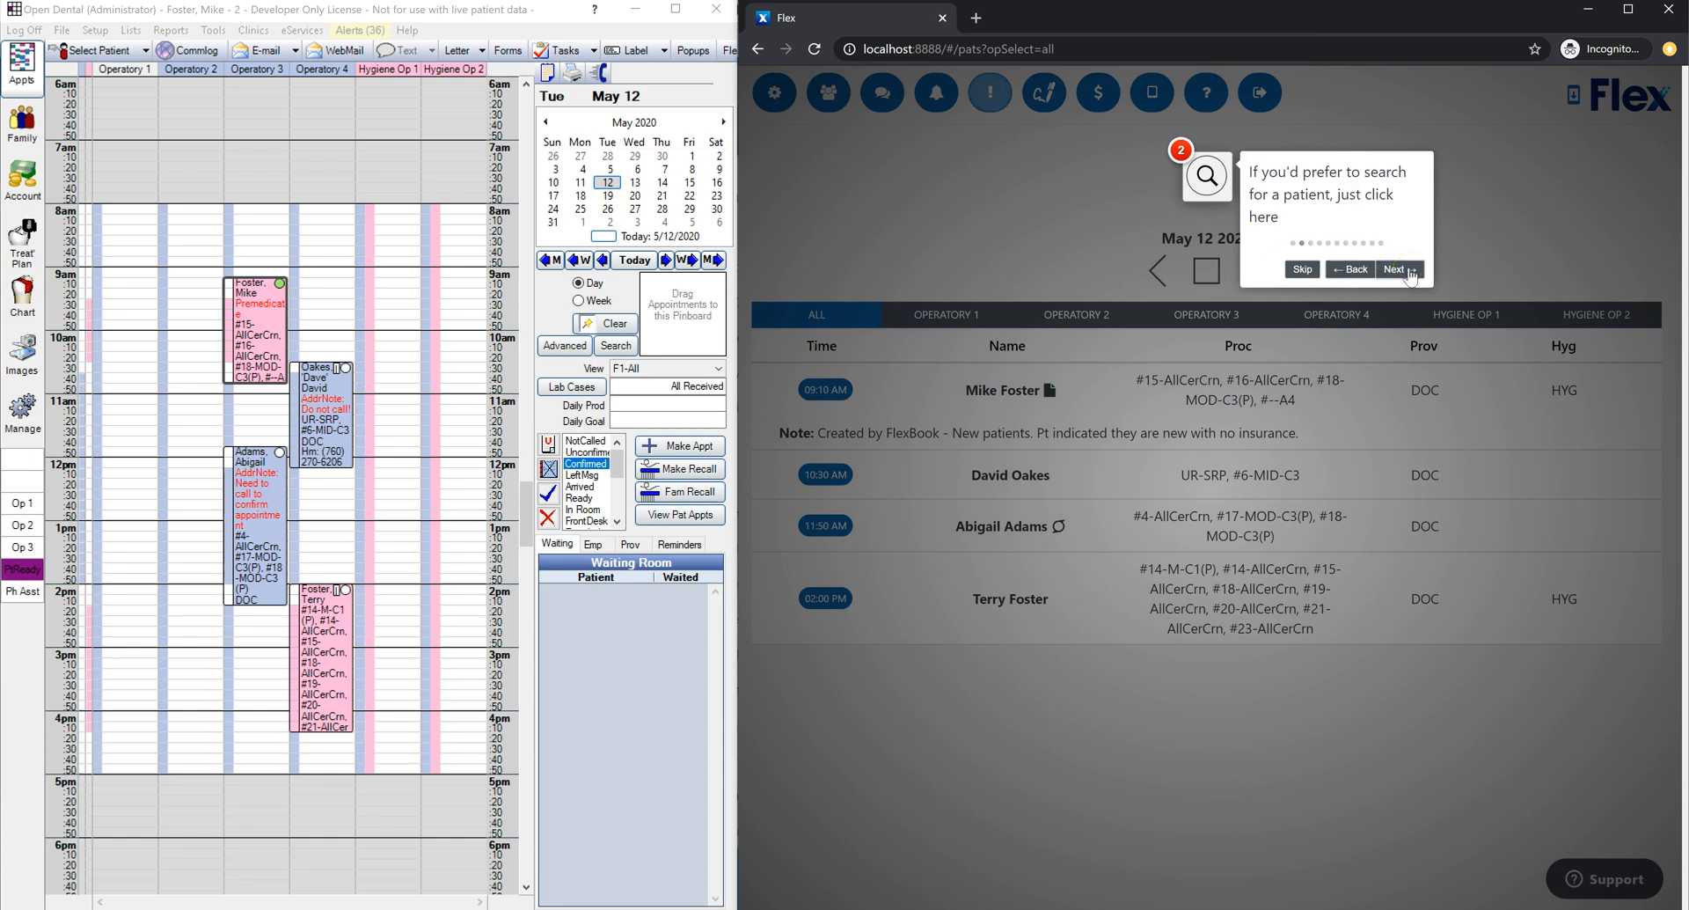
click(1407, 270)
click(874, 278)
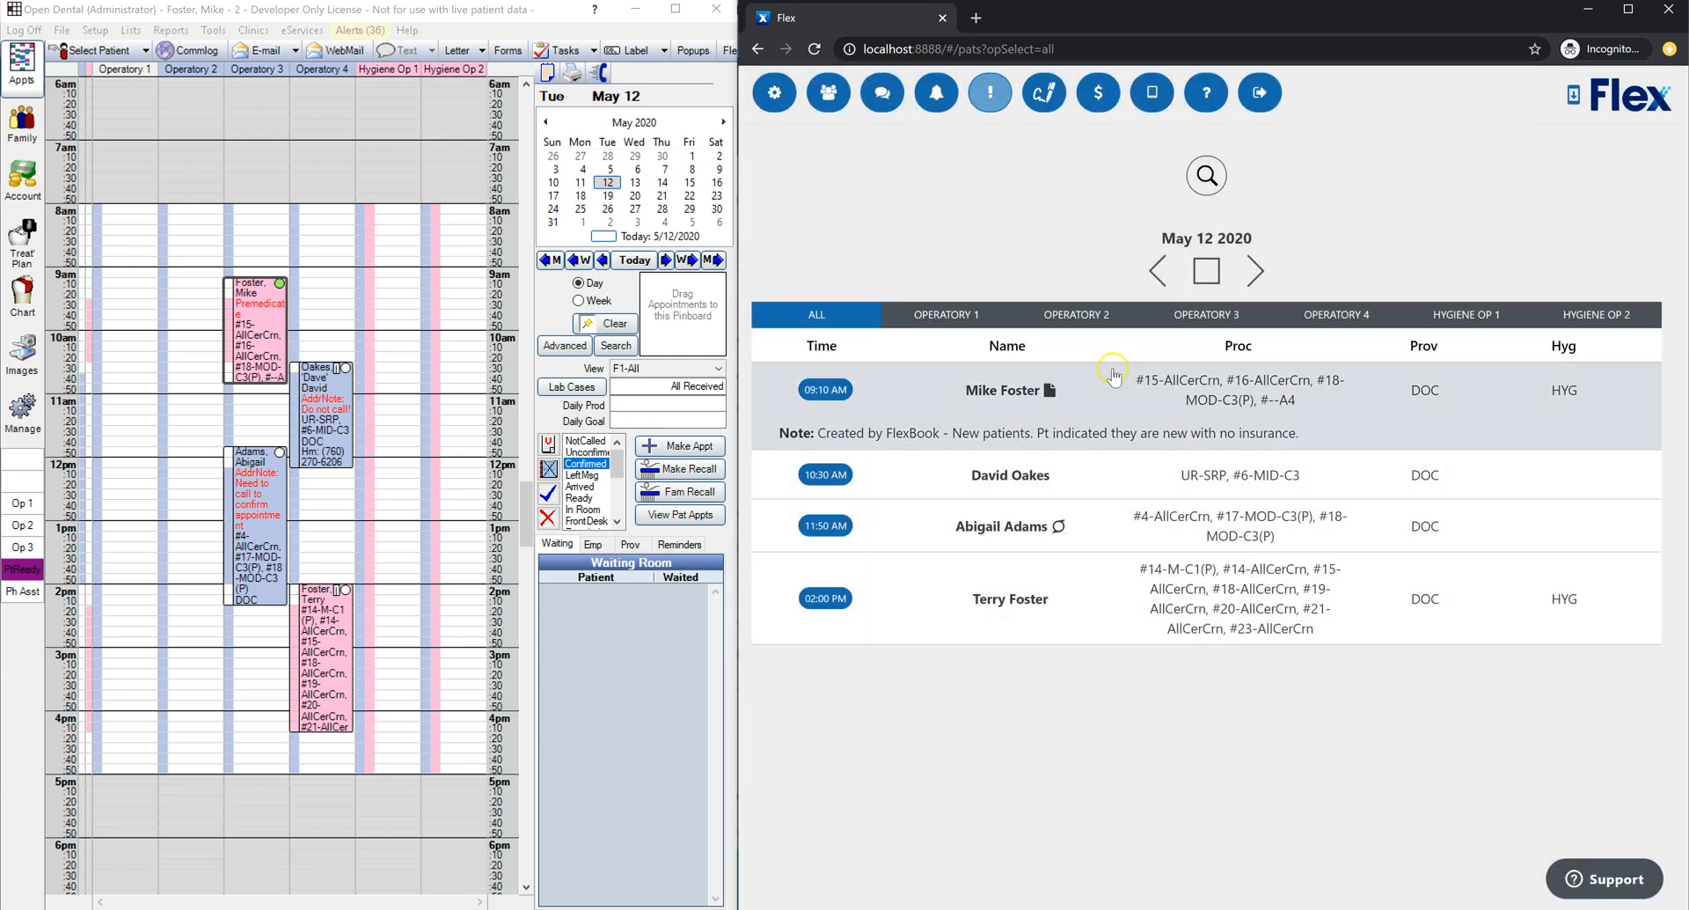
Step: Search for 'test', close the search, and open the 9:10 AM new patient's details
click(1209, 185)
text(test)
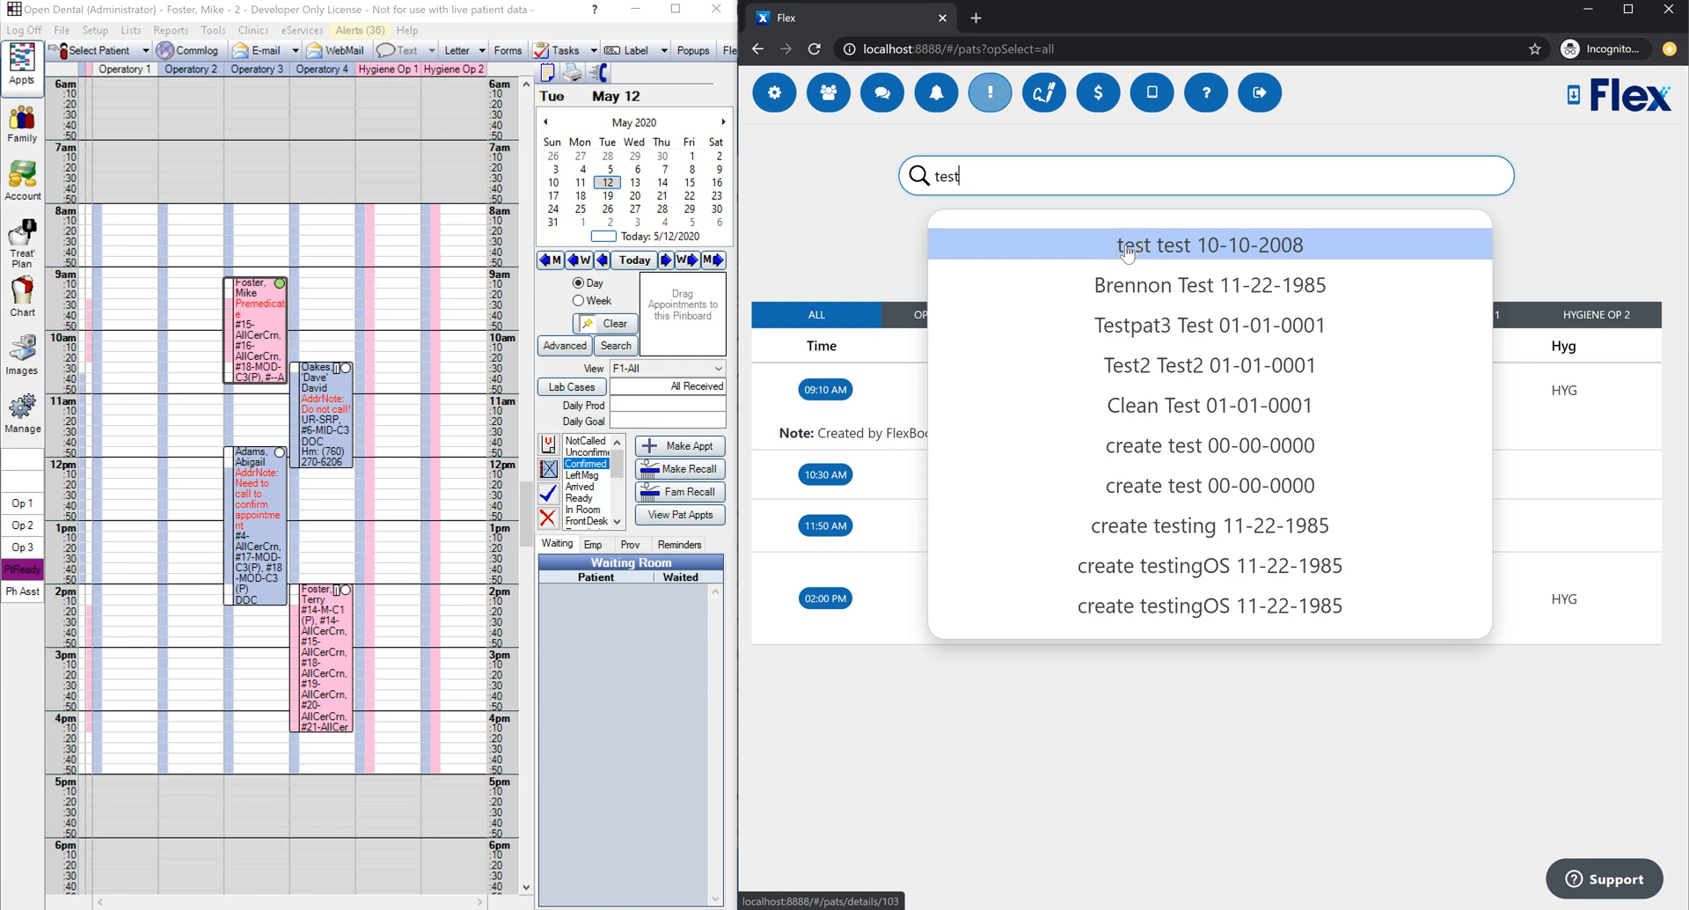
click(847, 237)
click(1006, 401)
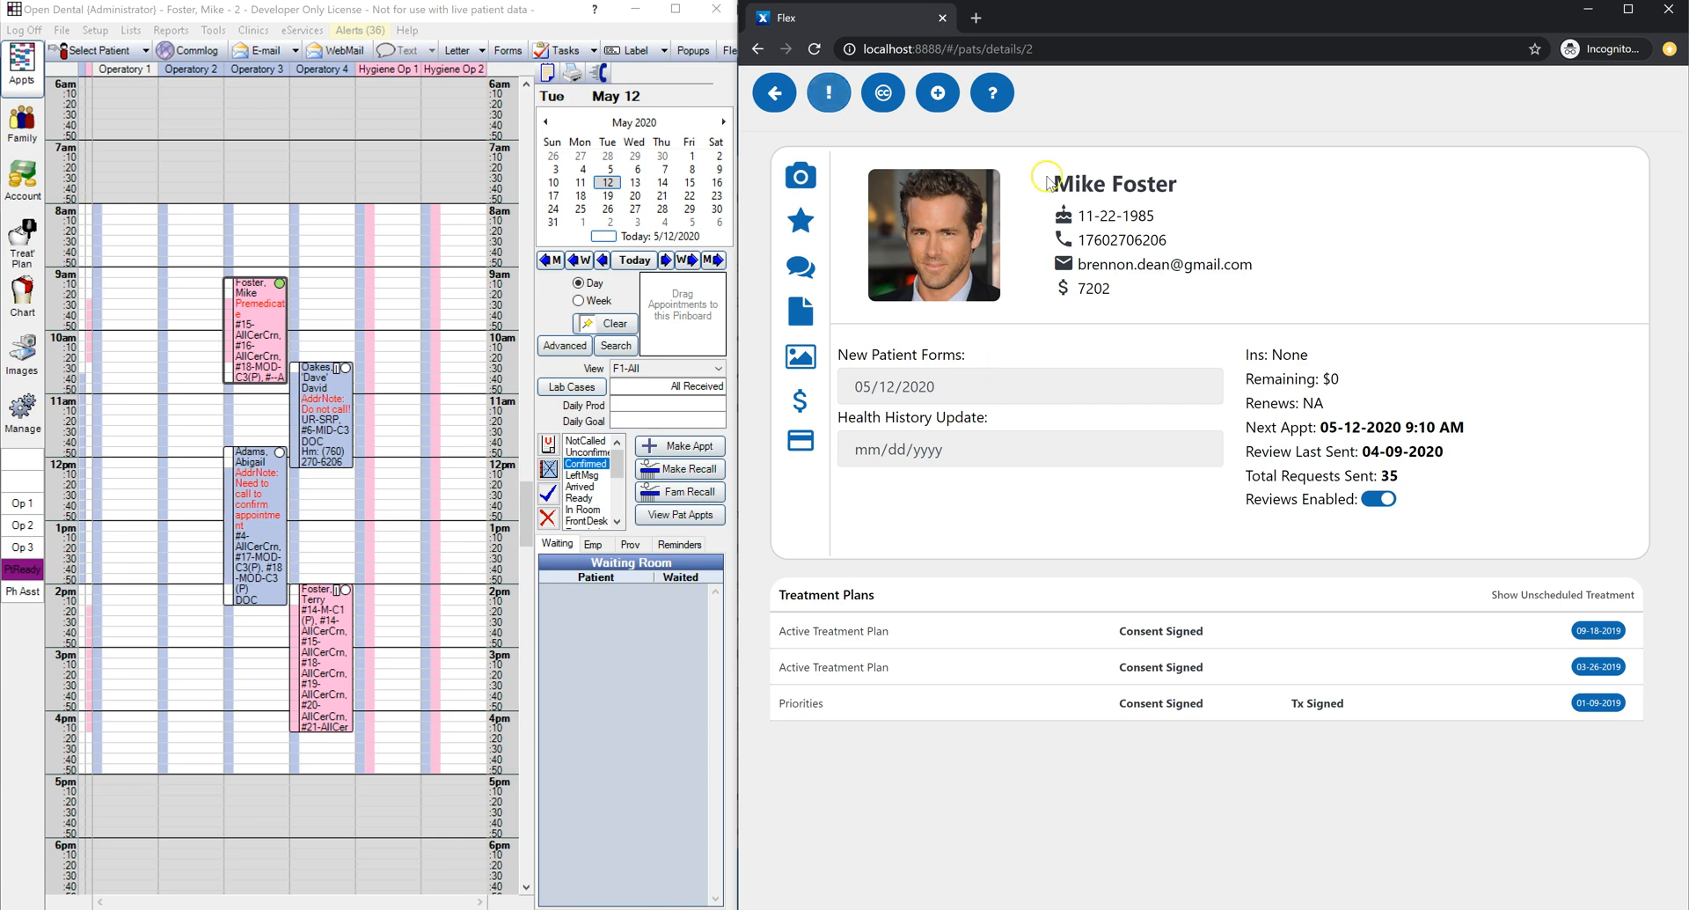
mouse_move(247, 301)
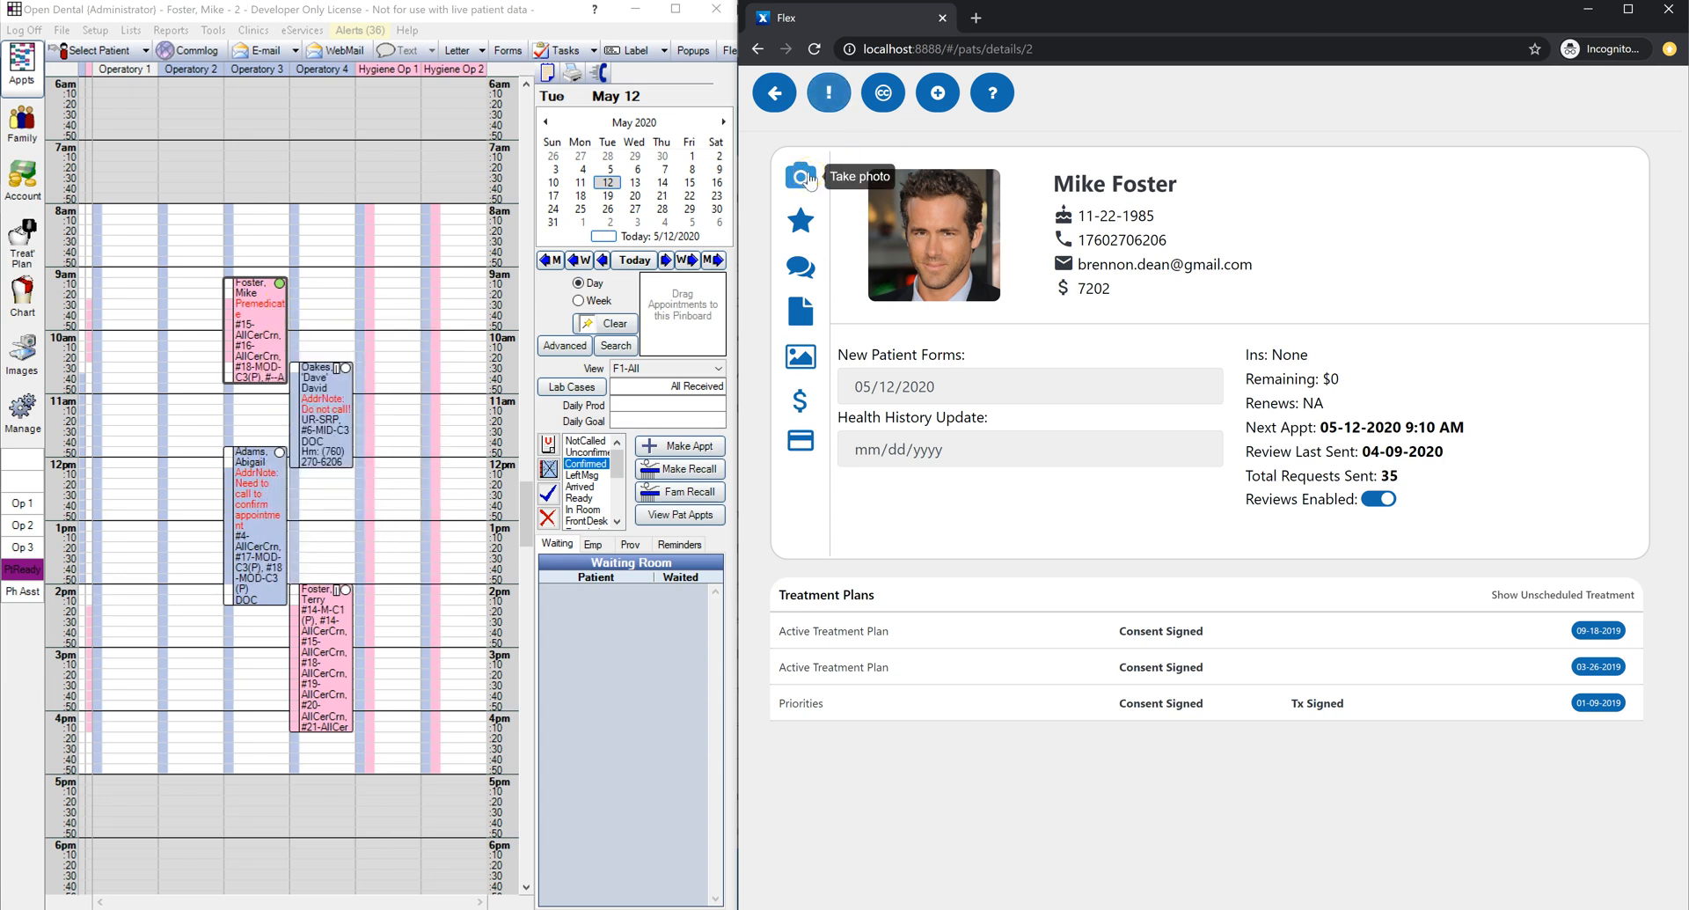
click(809, 179)
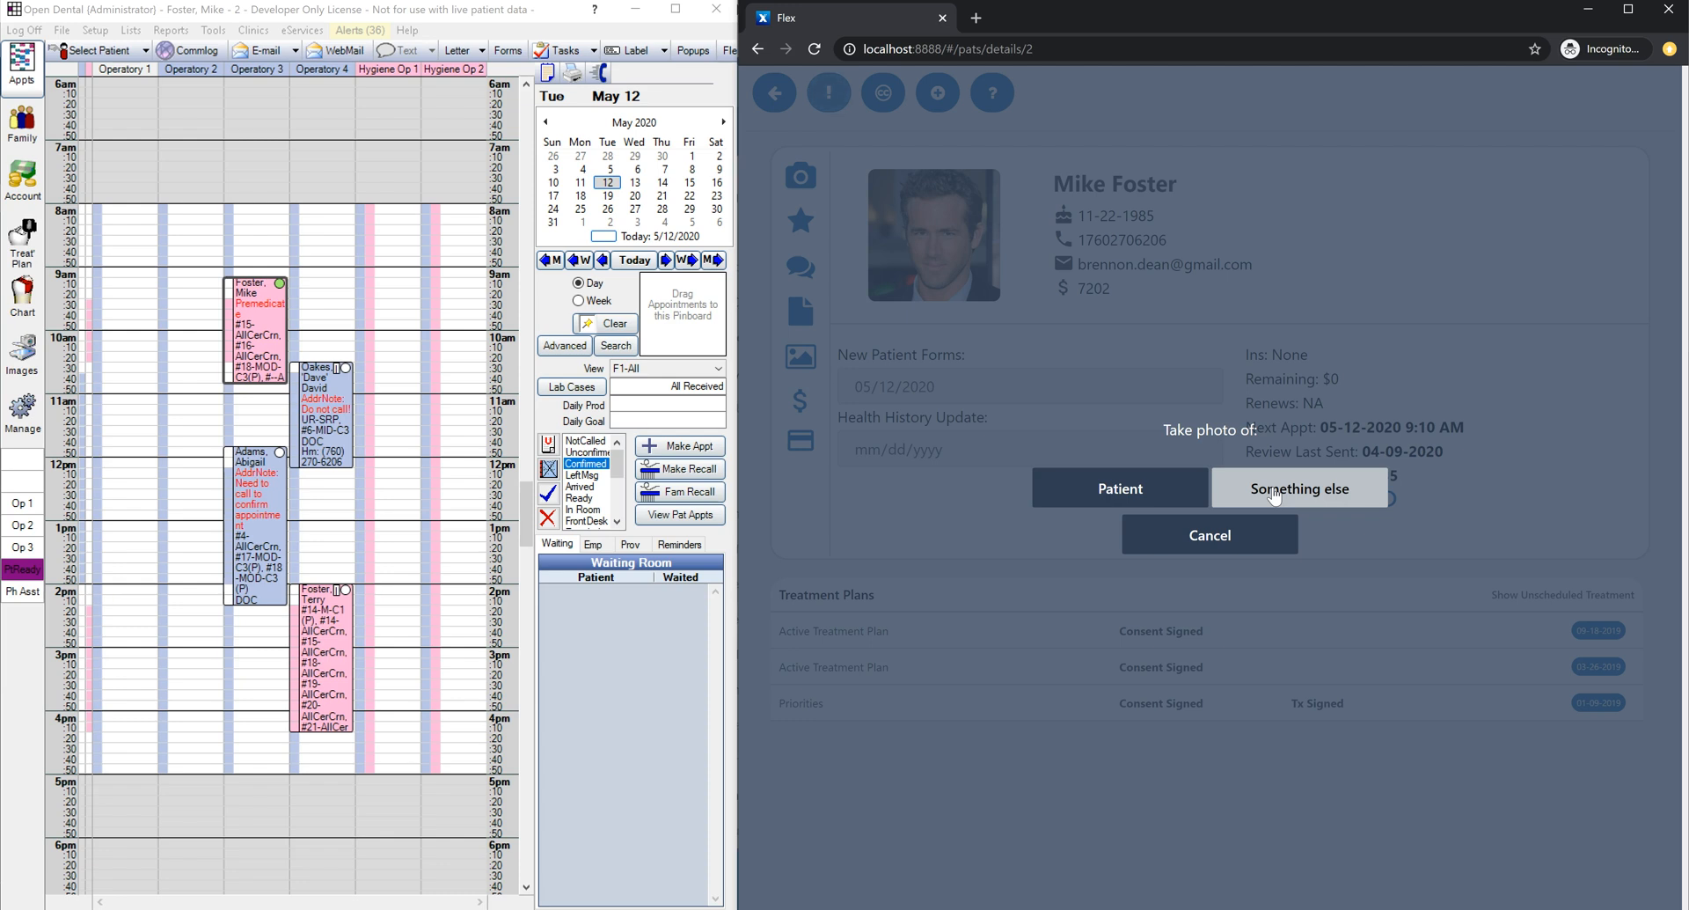
click(1127, 497)
click(23, 357)
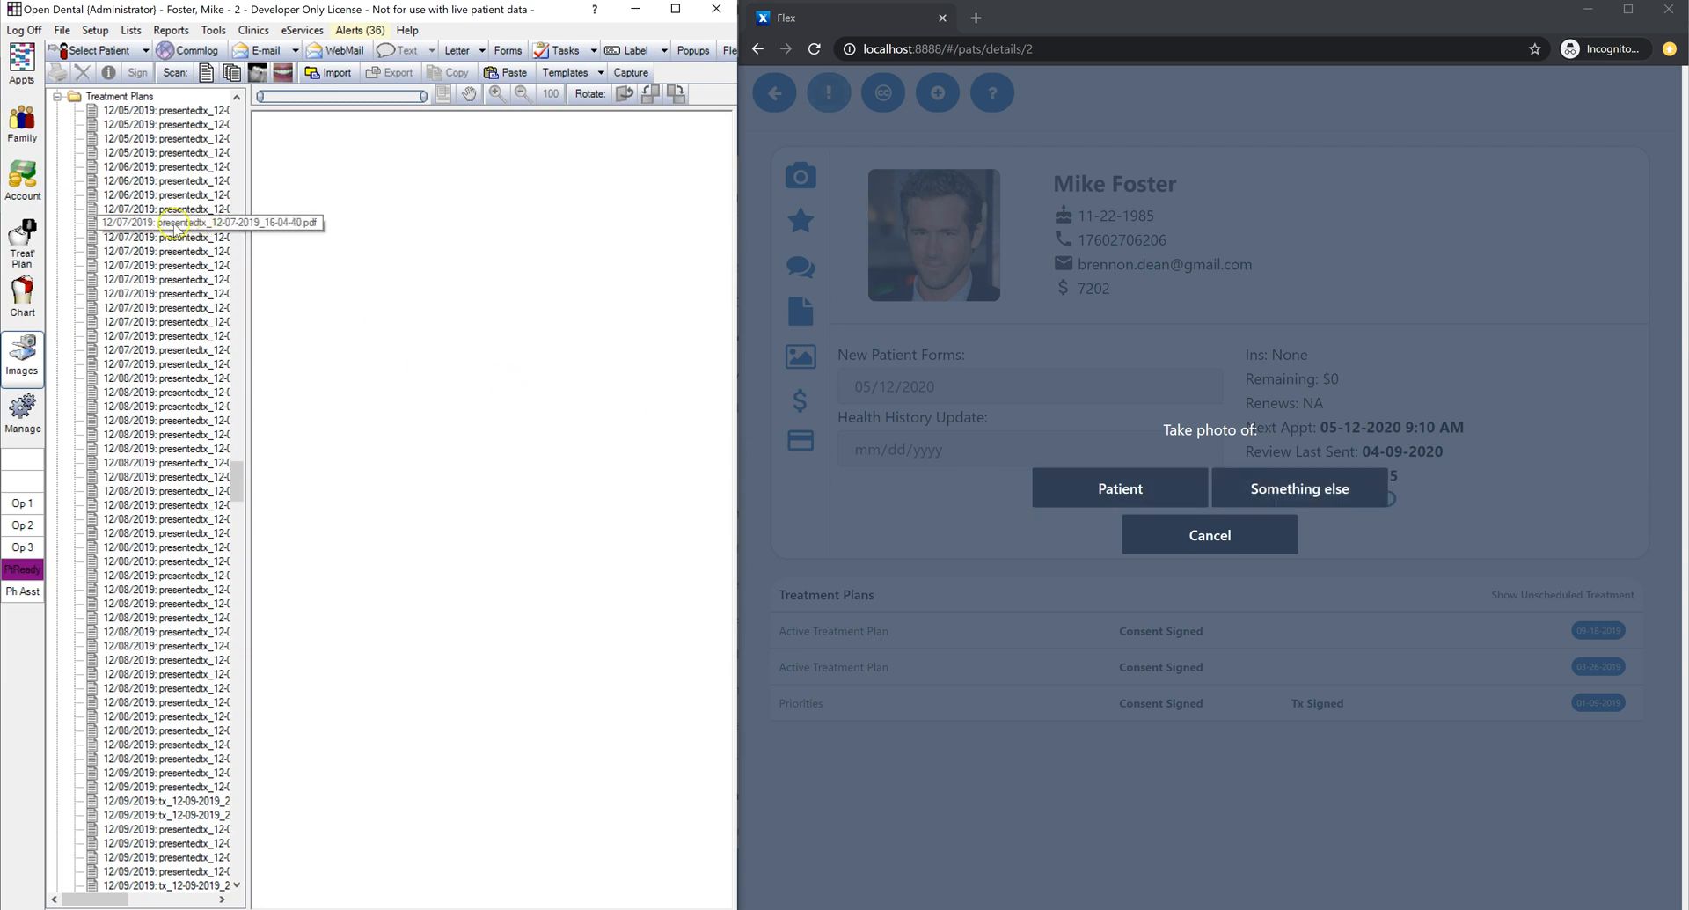
click(22, 62)
click(1214, 529)
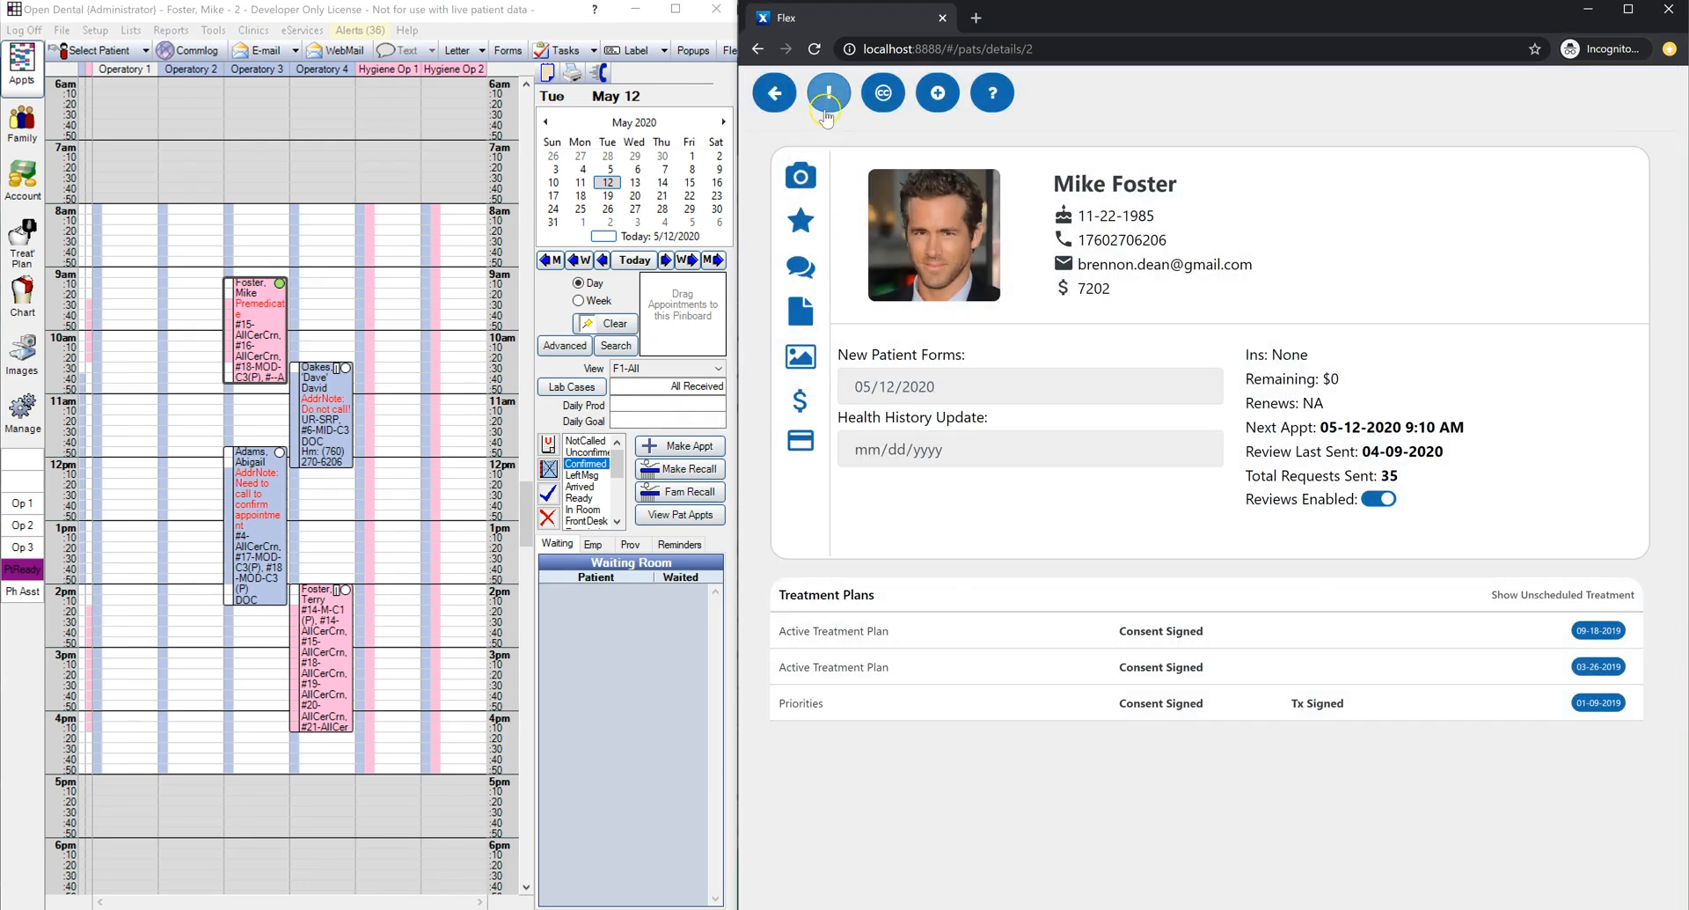
Step: Return to the day's appointment list and reopen the 9:10 AM patient's details page
click(828, 104)
click(840, 94)
click(830, 95)
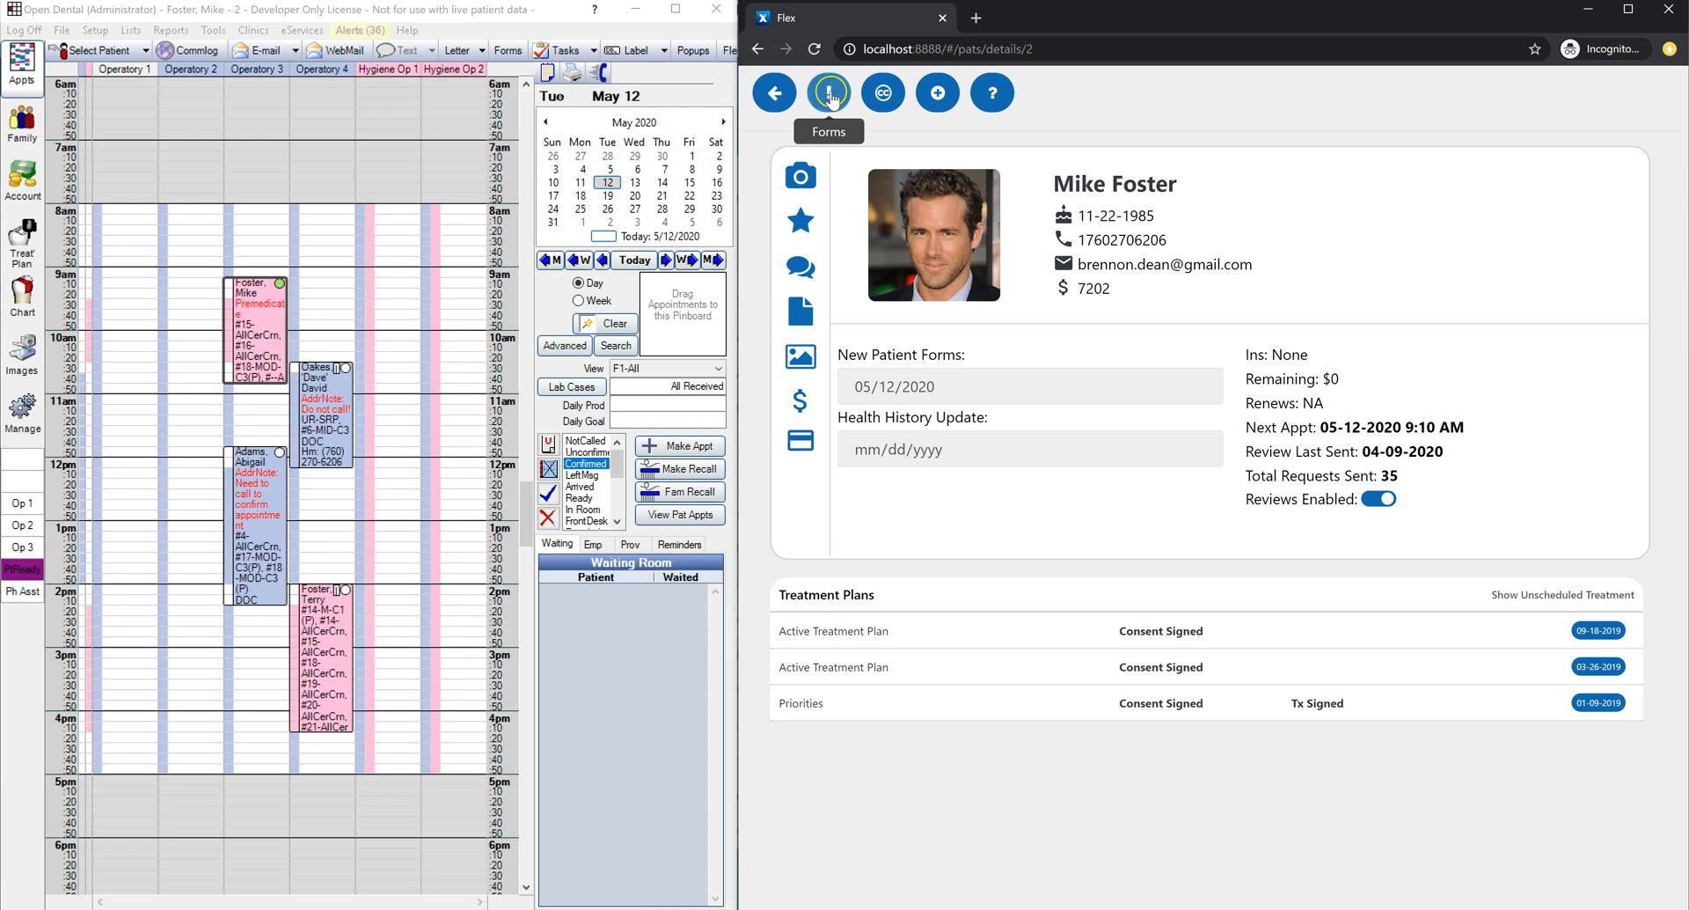
click(780, 98)
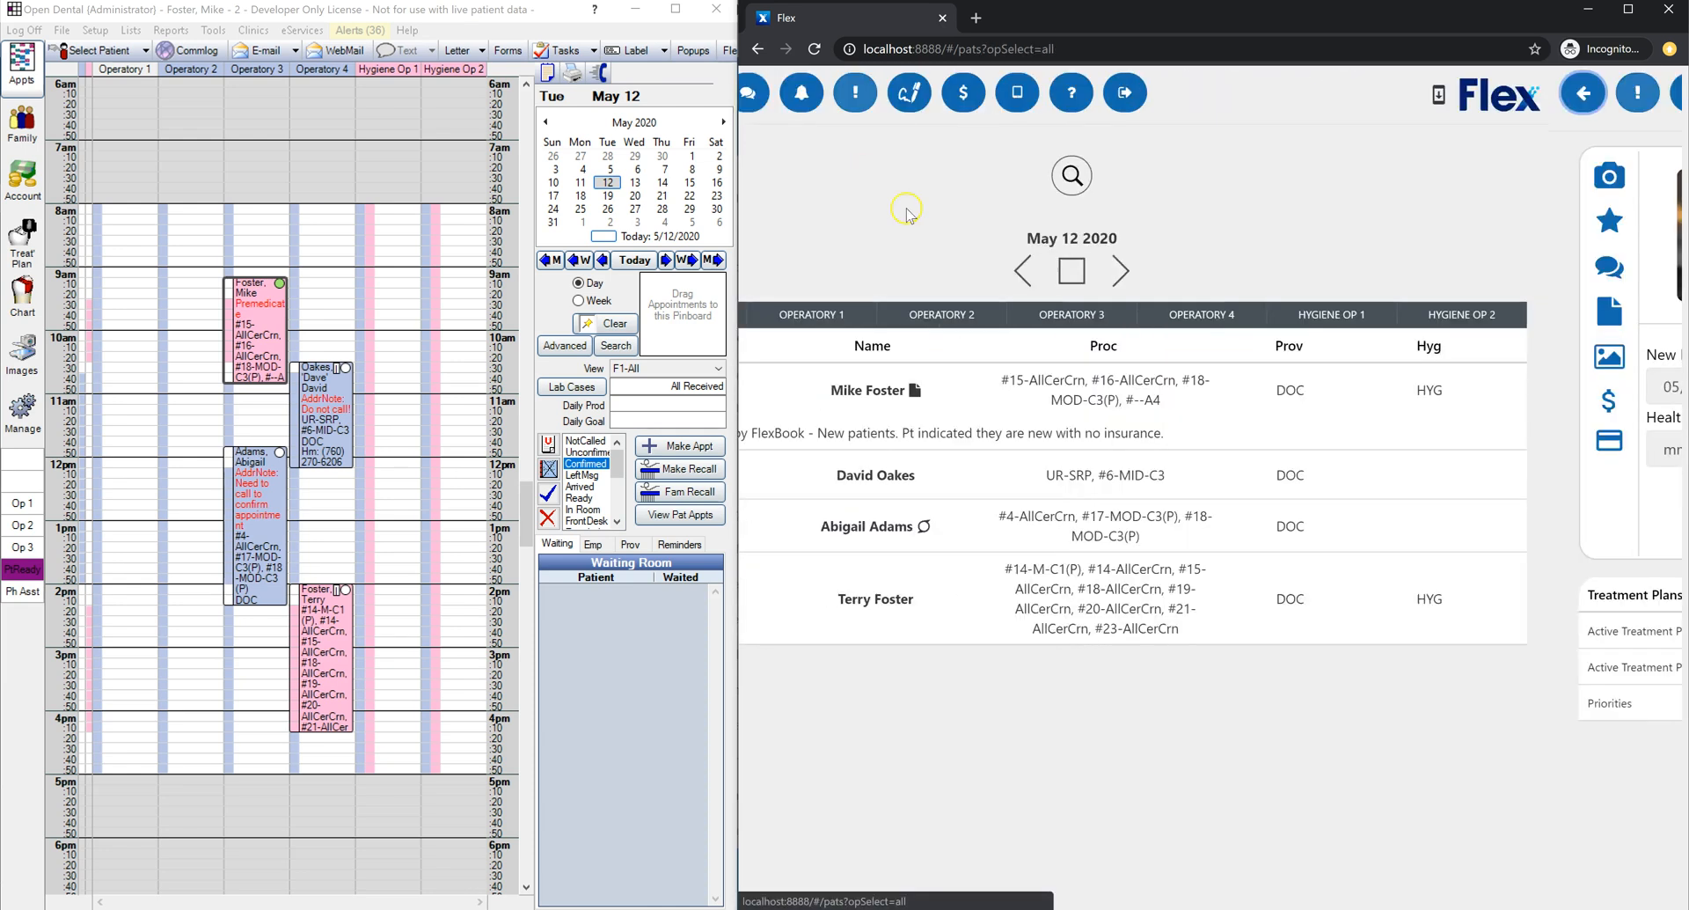
mouse_move(1052, 398)
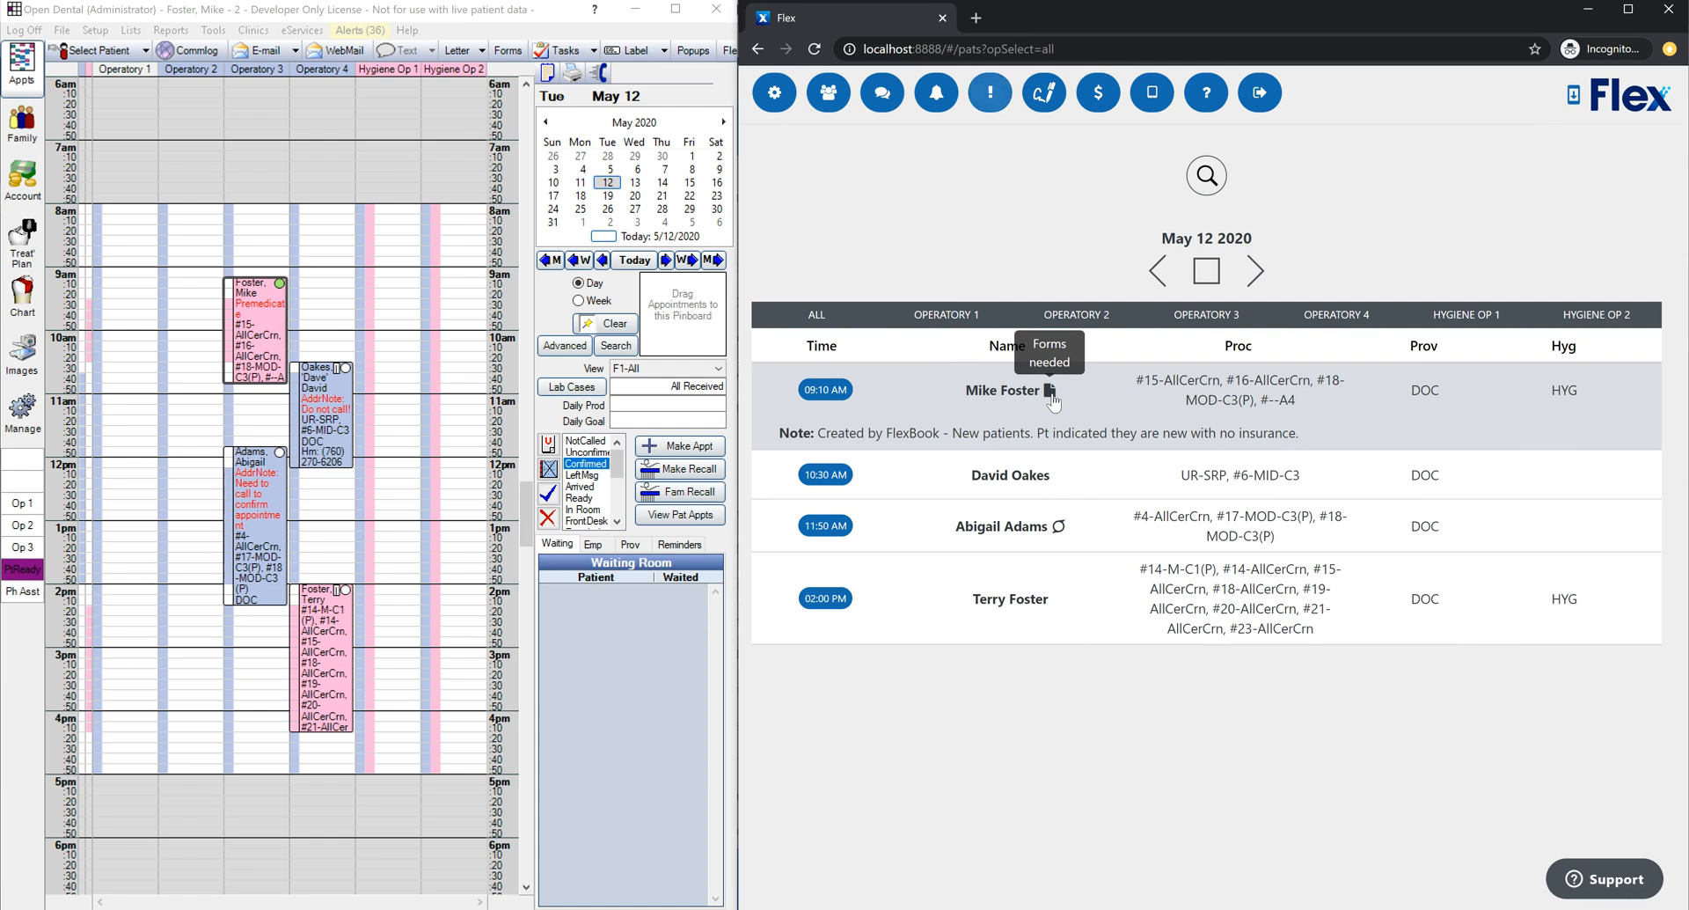
click(1055, 396)
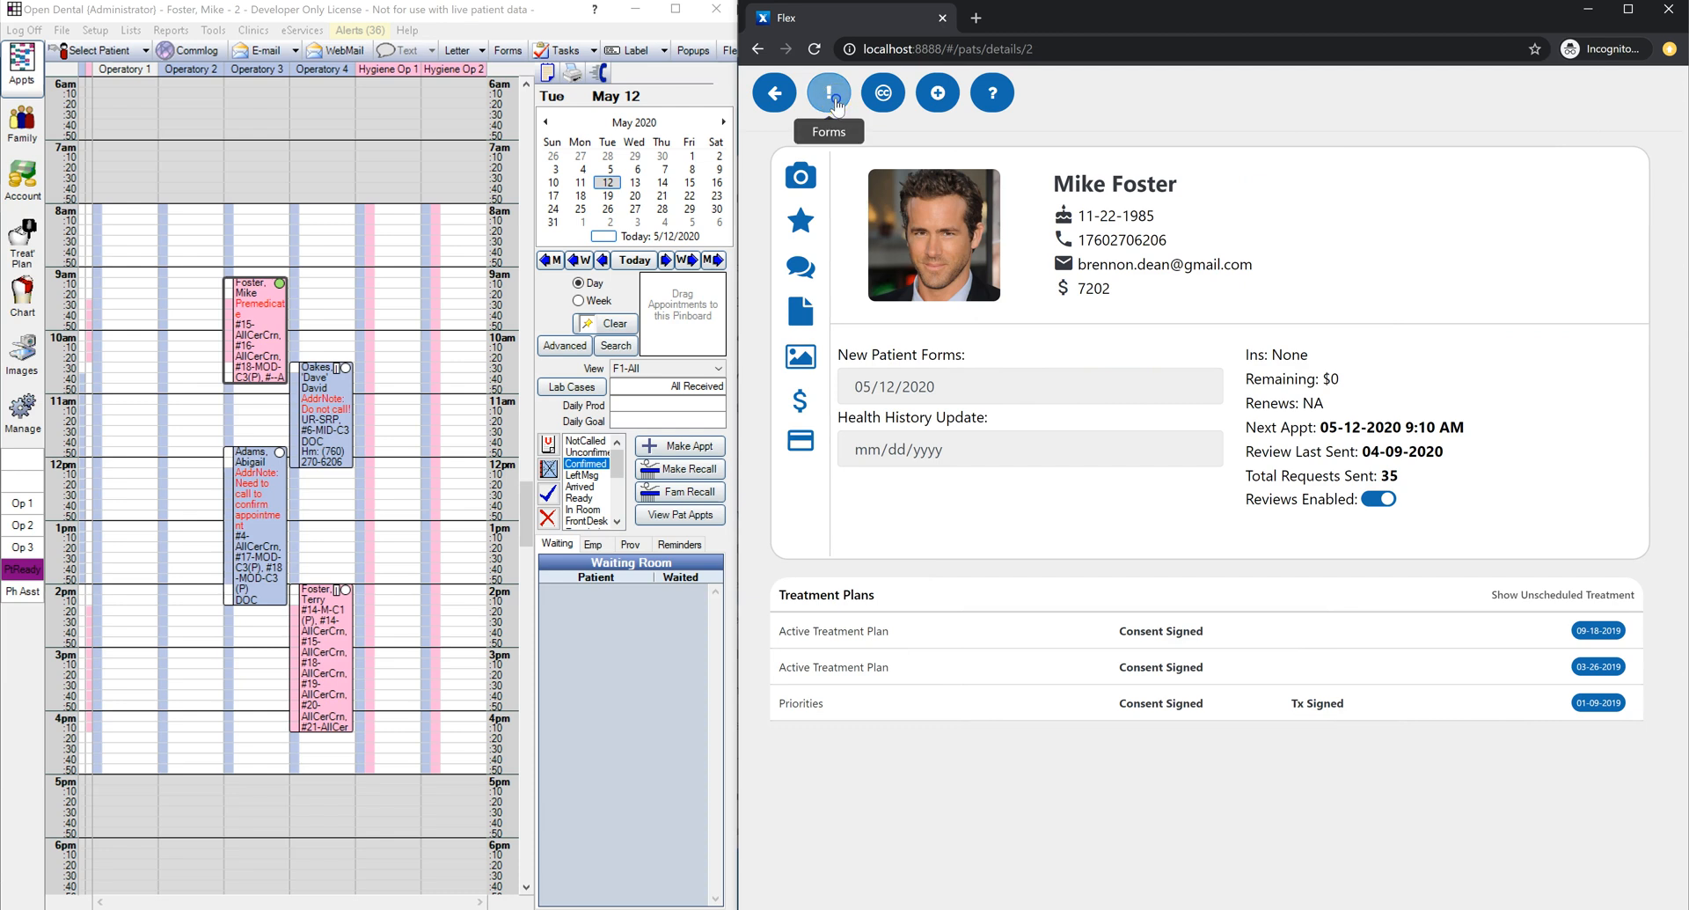
Step: Check the list of forms to send, then begin setting the Health History Update date
click(833, 99)
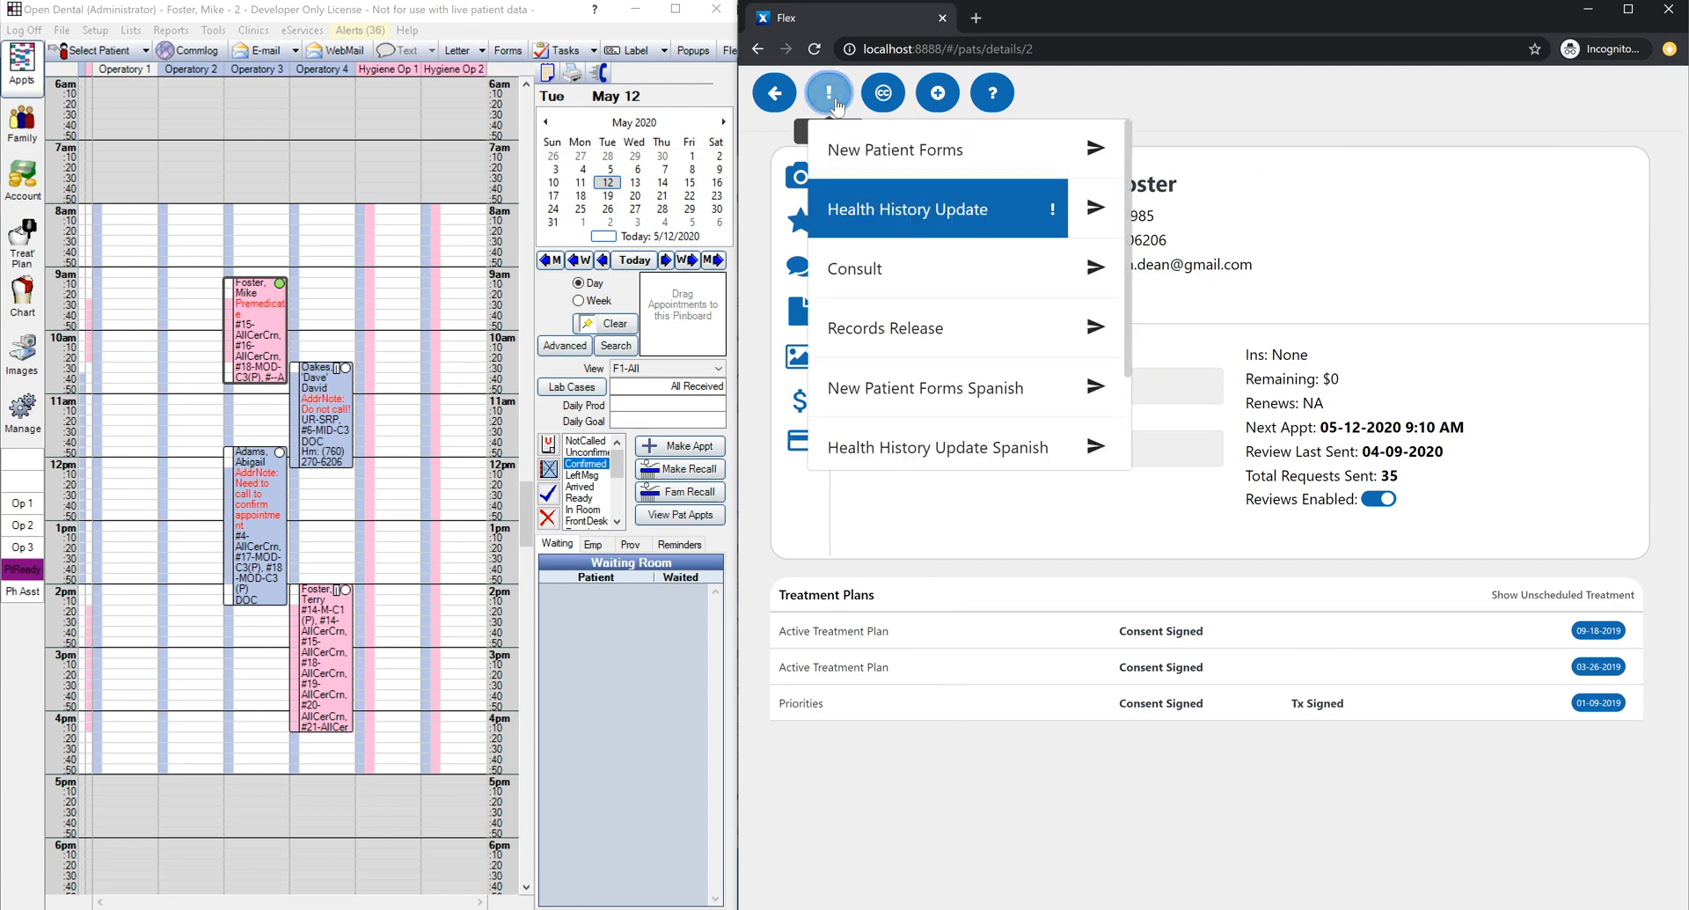
click(836, 106)
click(965, 449)
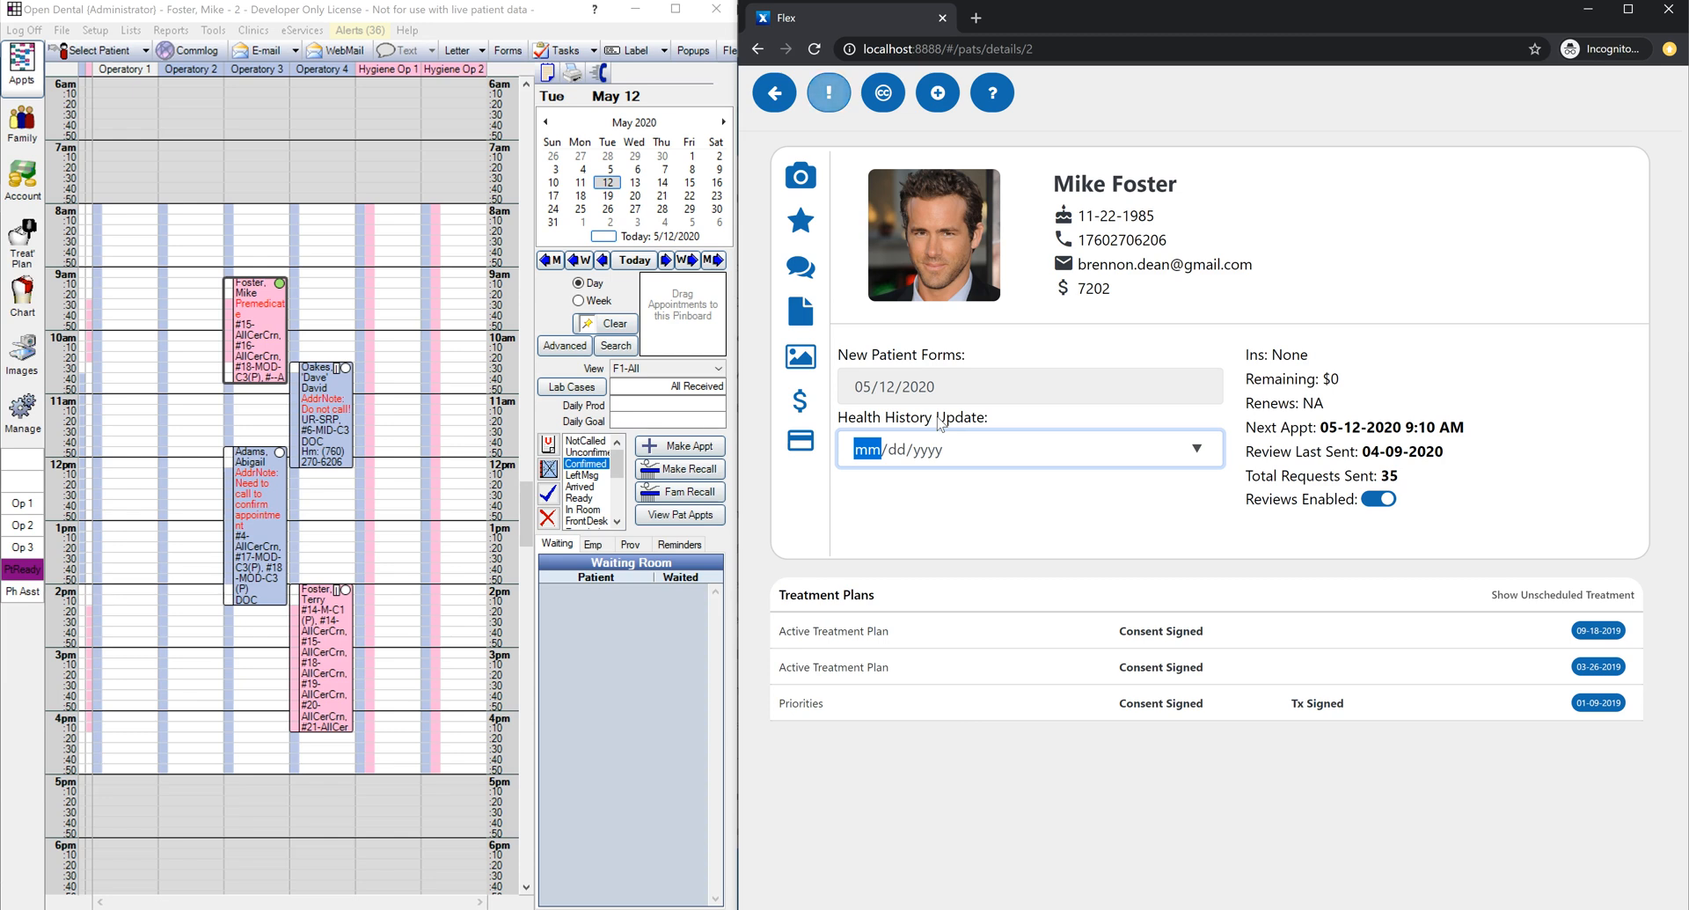
Step: Set the Health History Update date to 05/12/2020 and bring up the forms list
click(1197, 449)
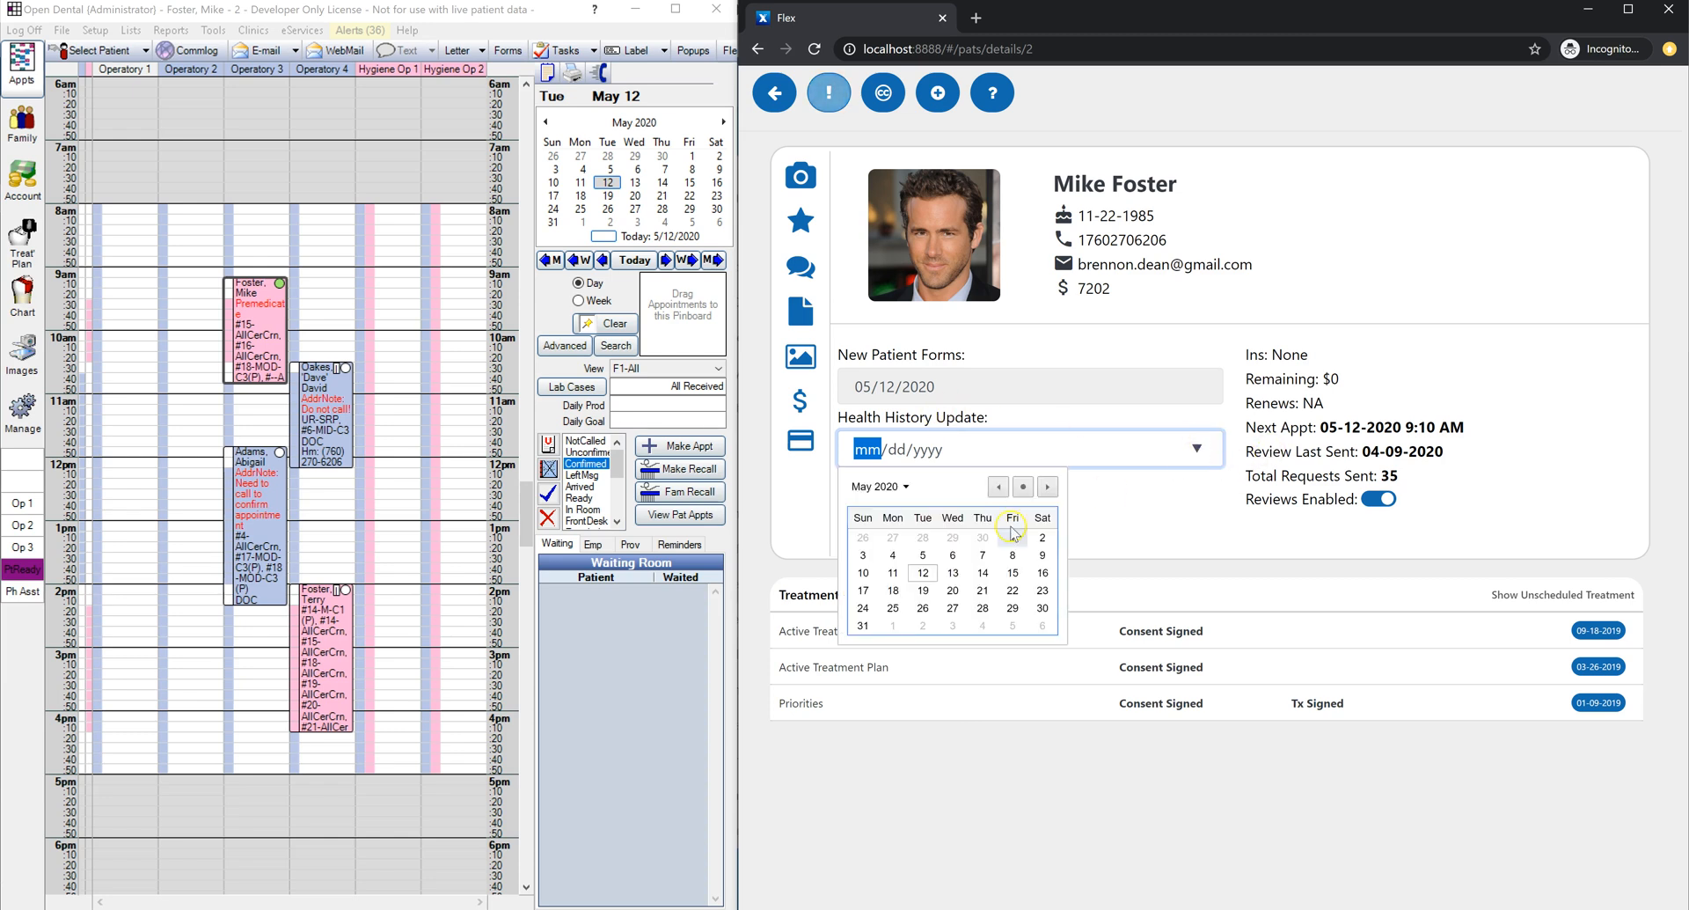
click(929, 570)
click(1136, 531)
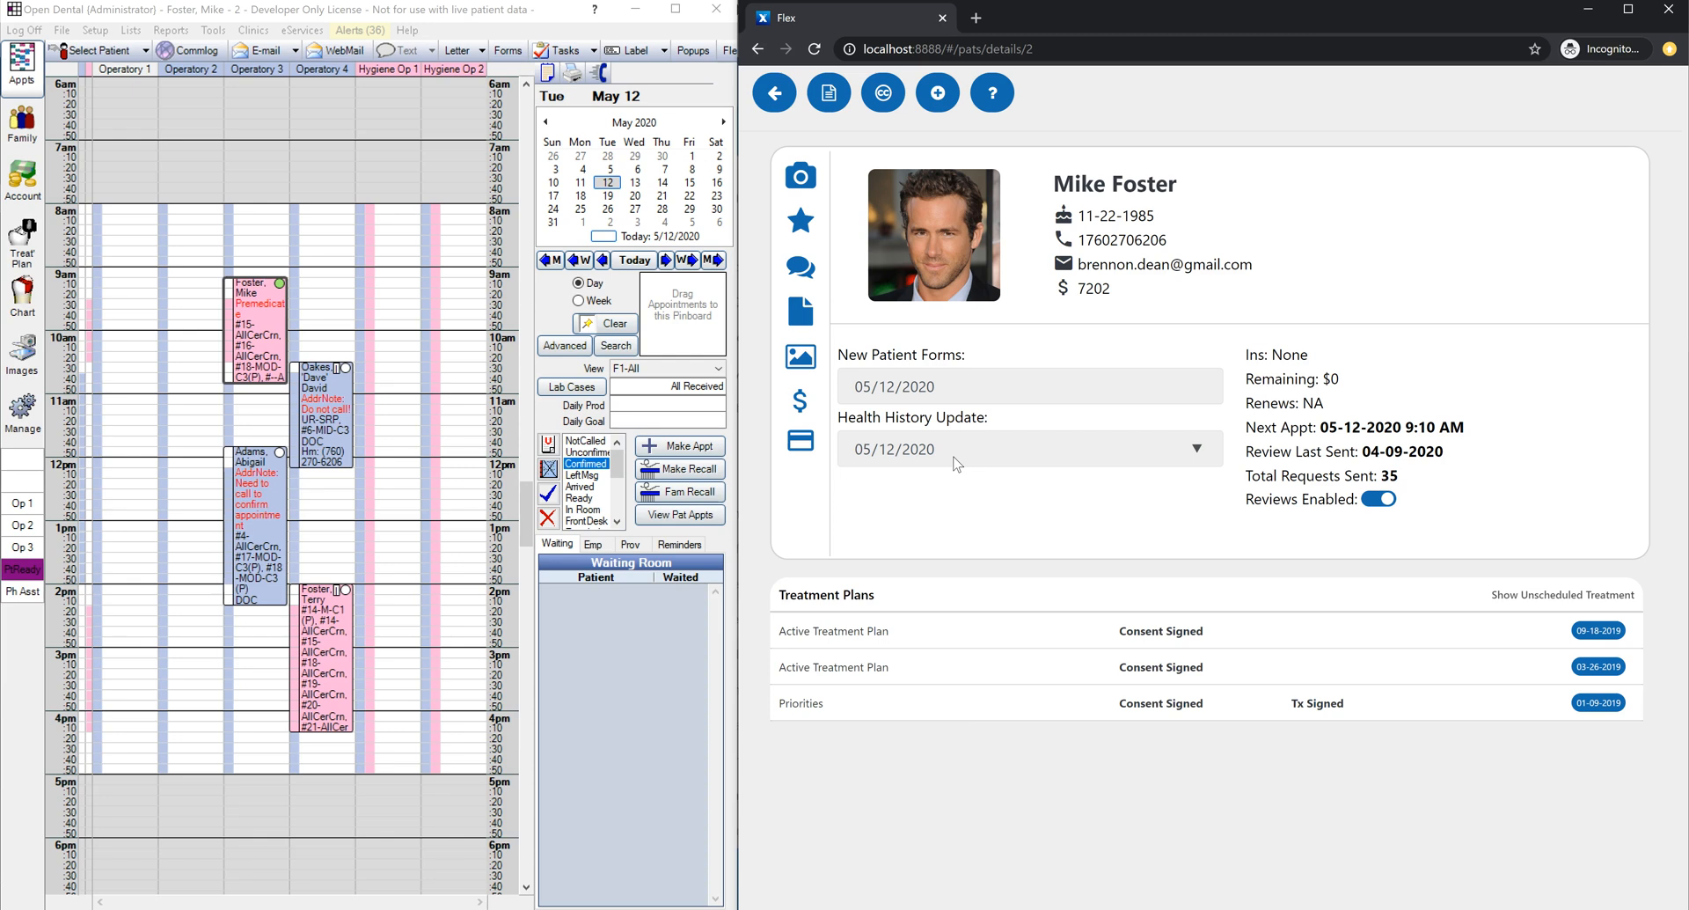
click(837, 104)
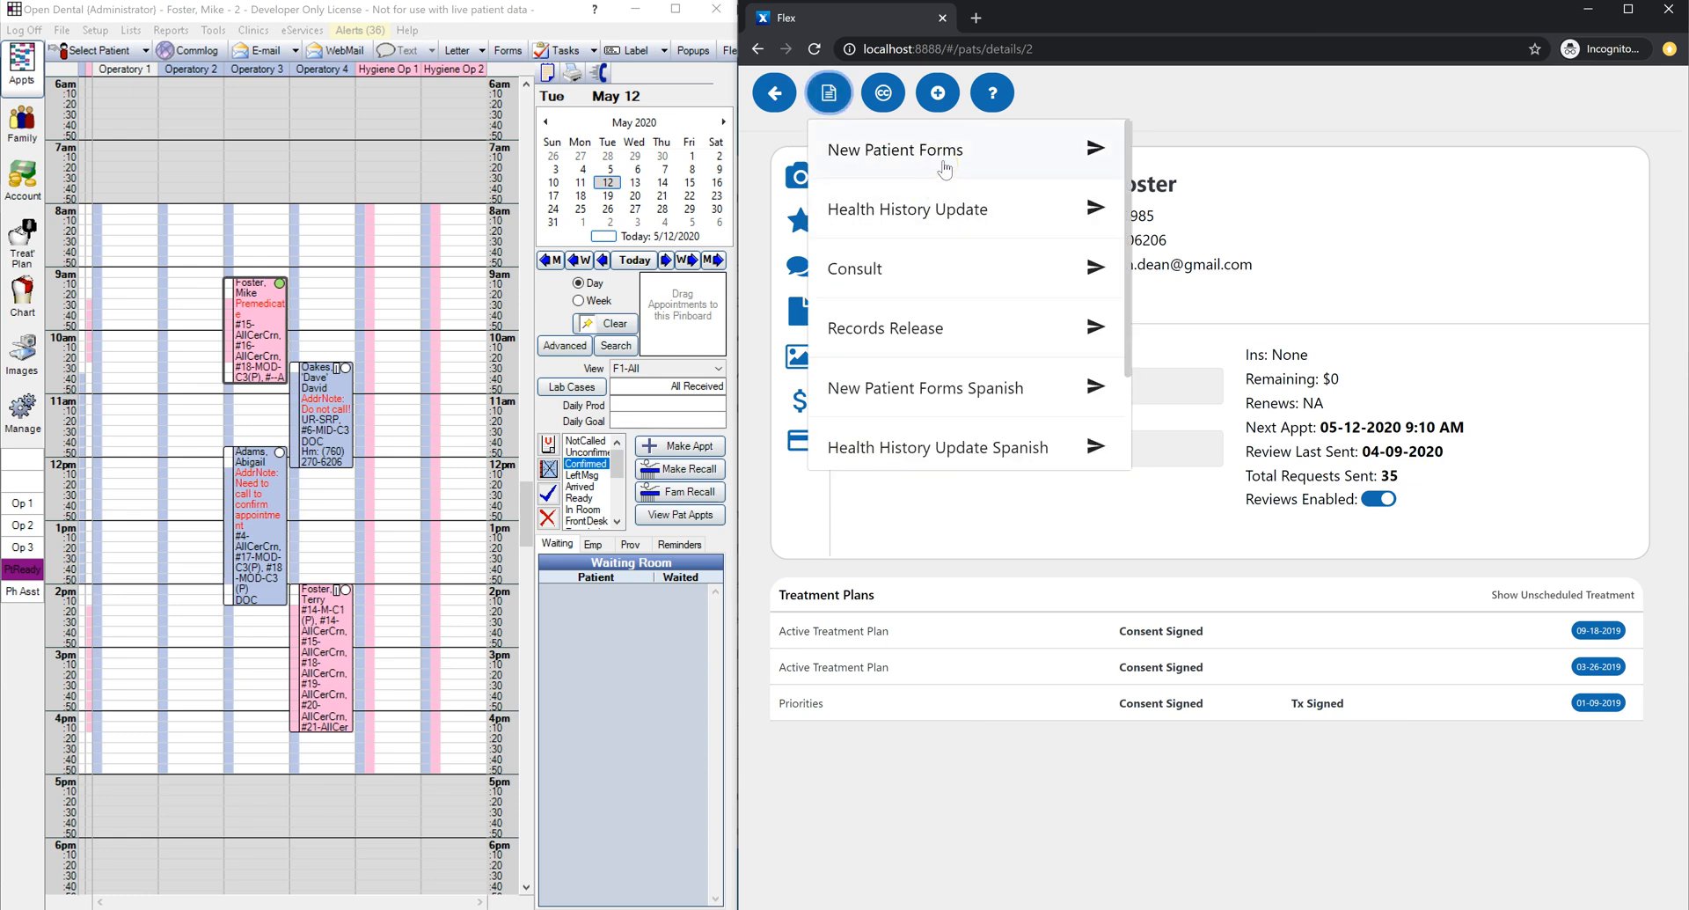
Step: Choose to send the New Patient Forms to the patient from the Forms list
click(1091, 151)
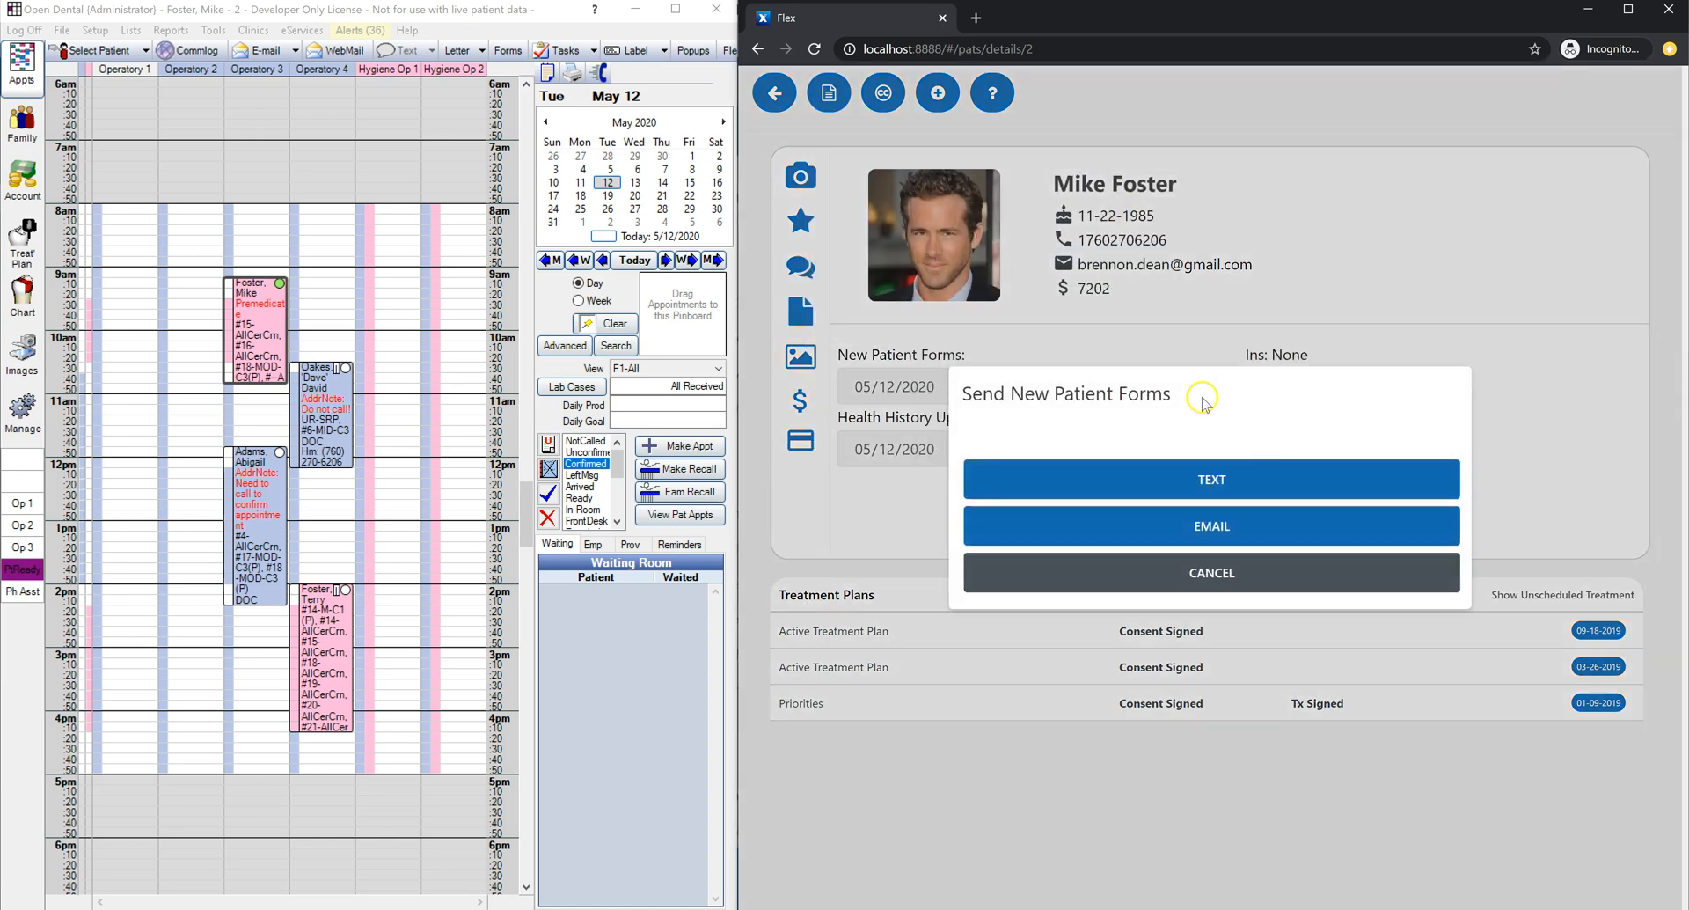
click(1202, 482)
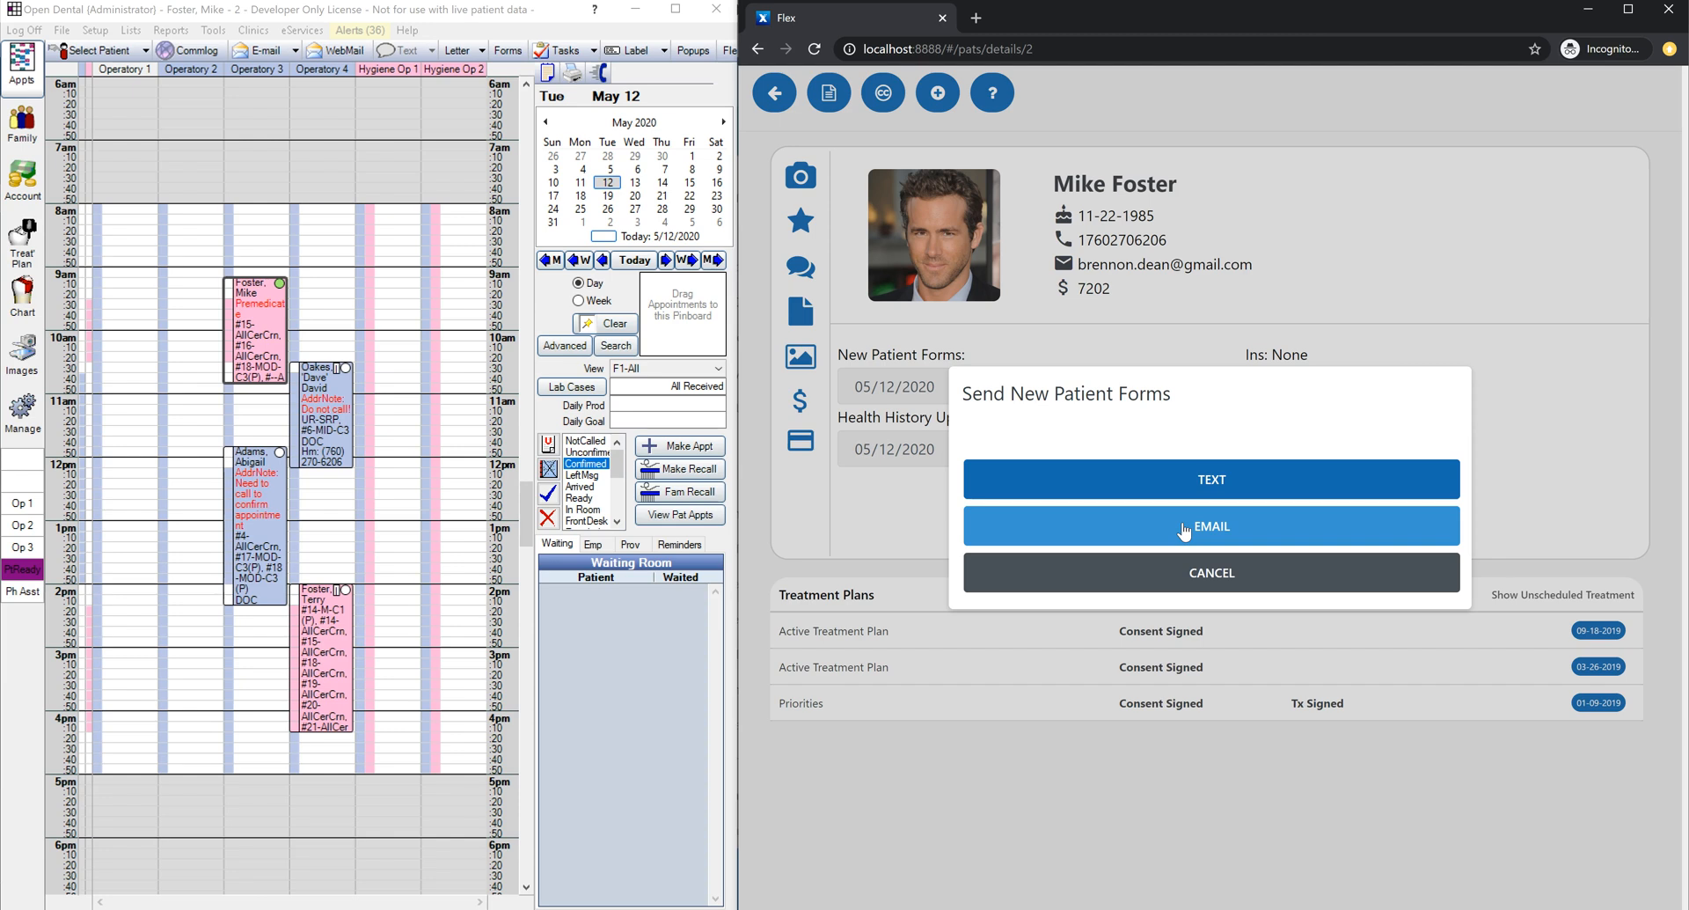
Step: Choose text message delivery and close the template editor without changing any template
click(1184, 493)
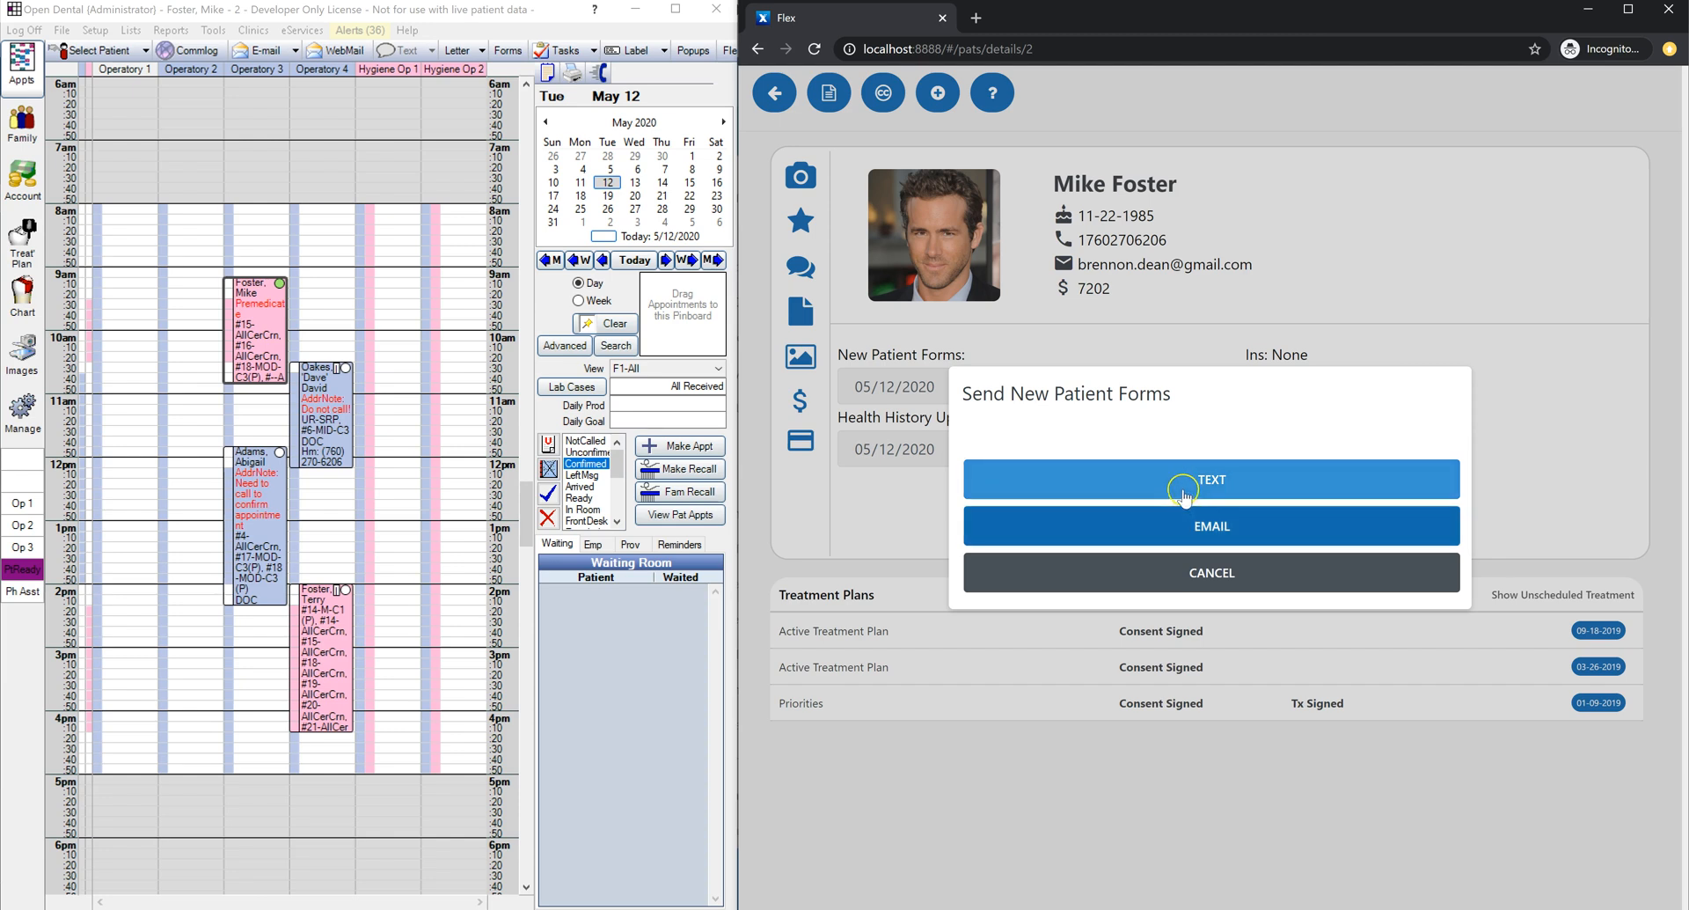
click(1163, 490)
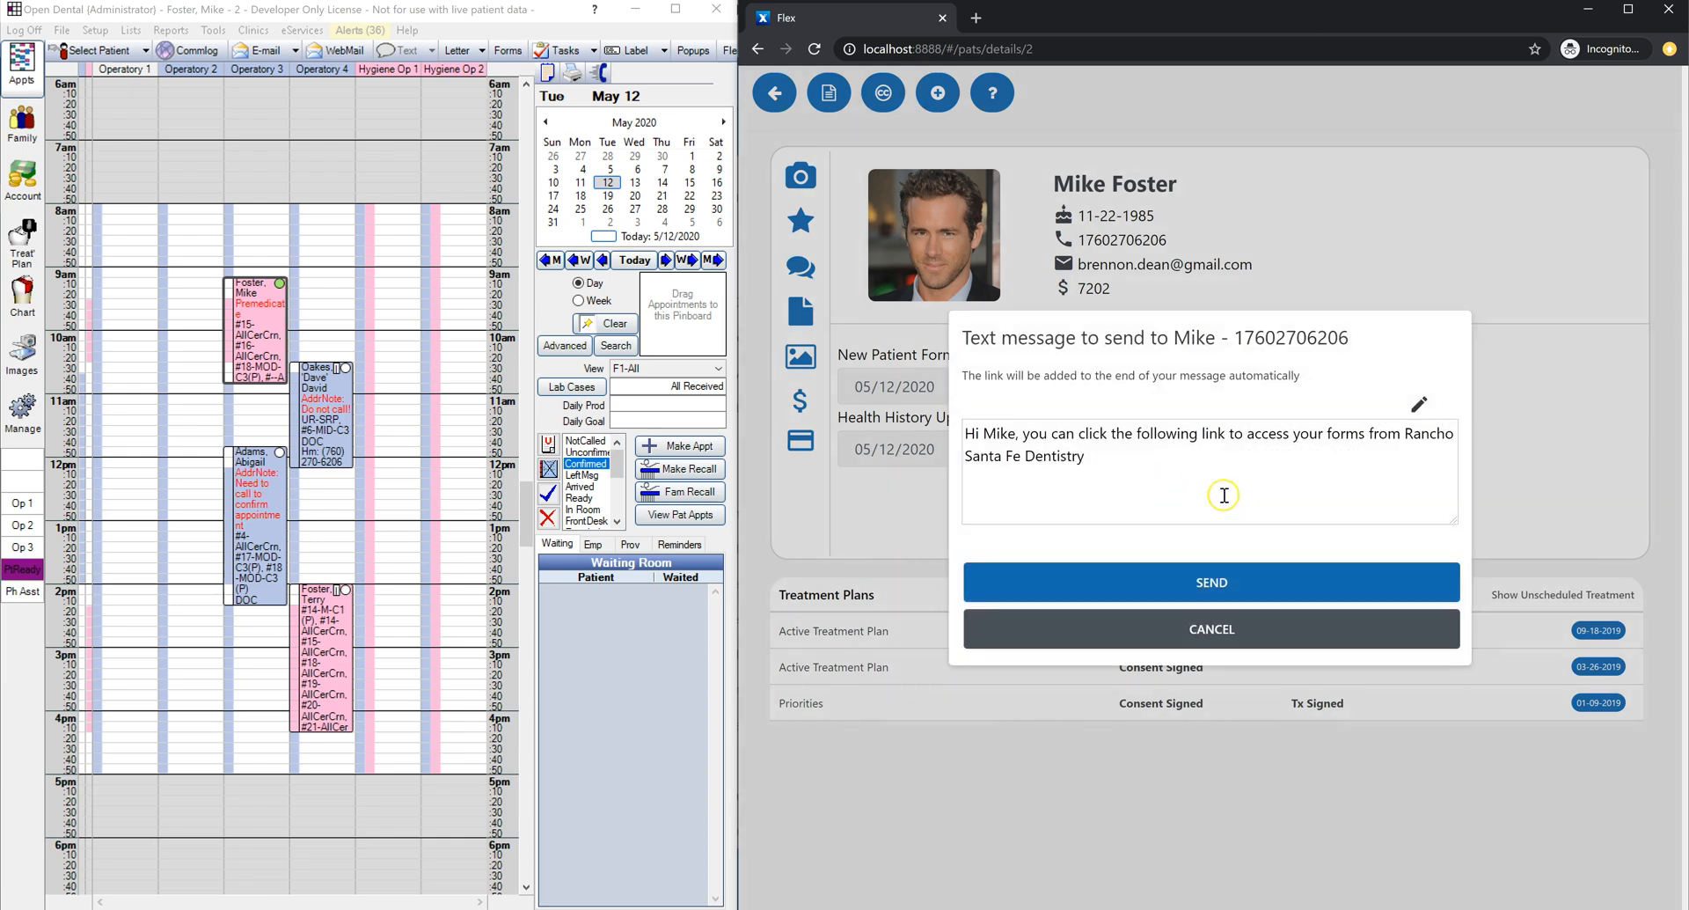
drag(1300, 479, 909, 437)
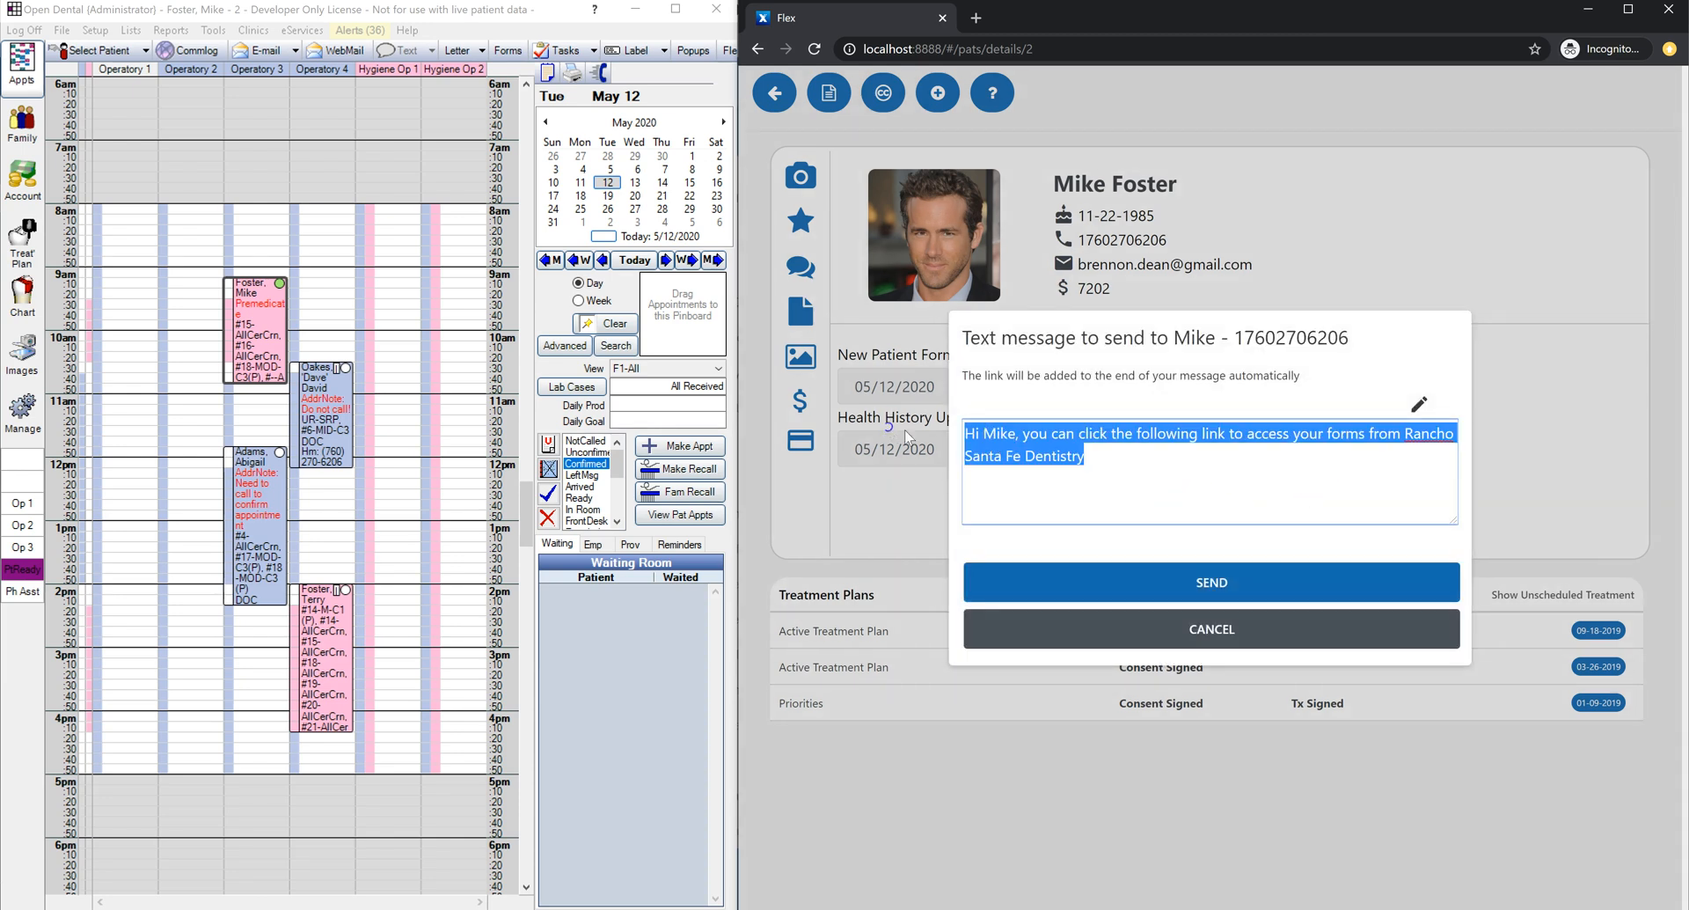
click(1215, 477)
click(1423, 406)
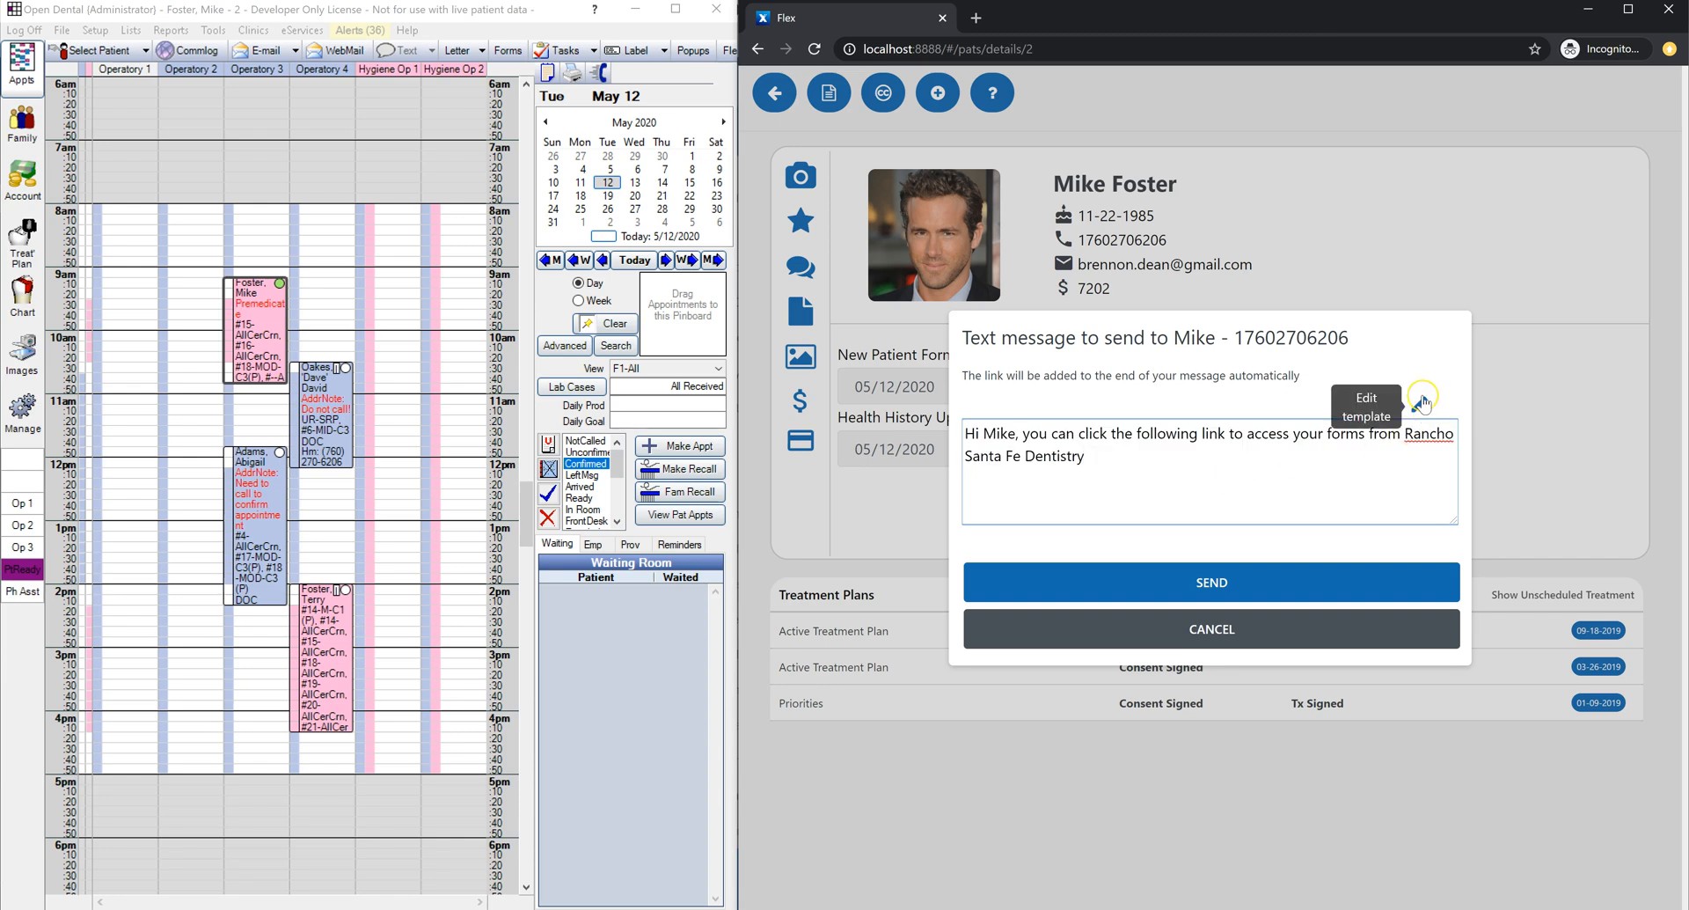
click(1423, 404)
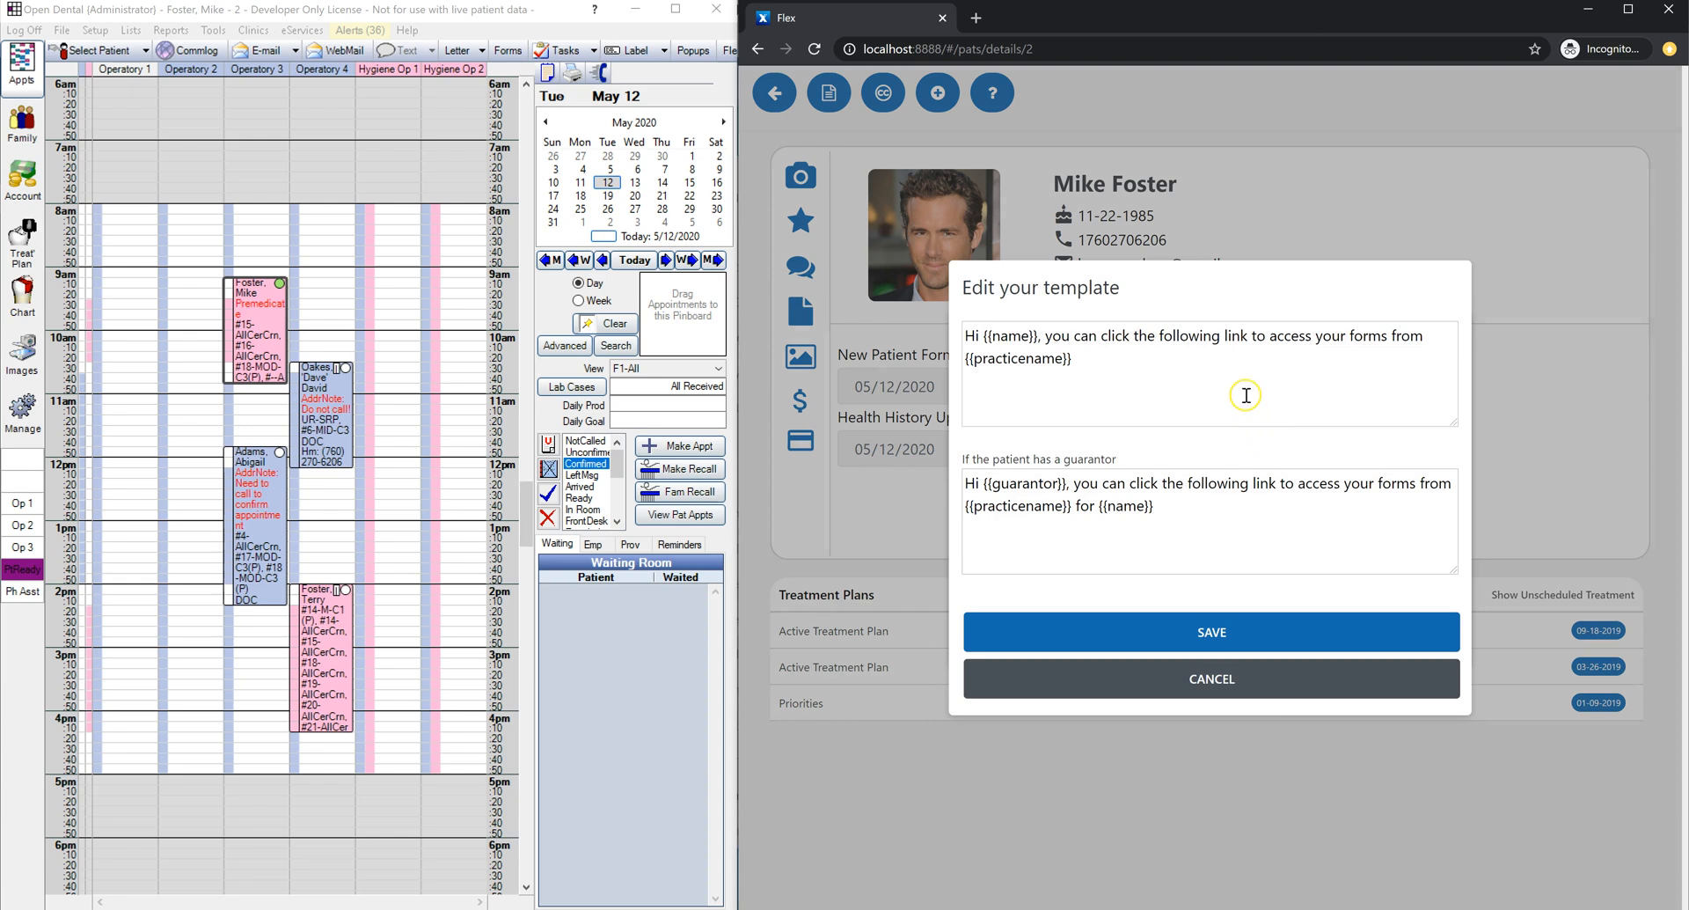
triple_click(1245, 395)
click(1210, 678)
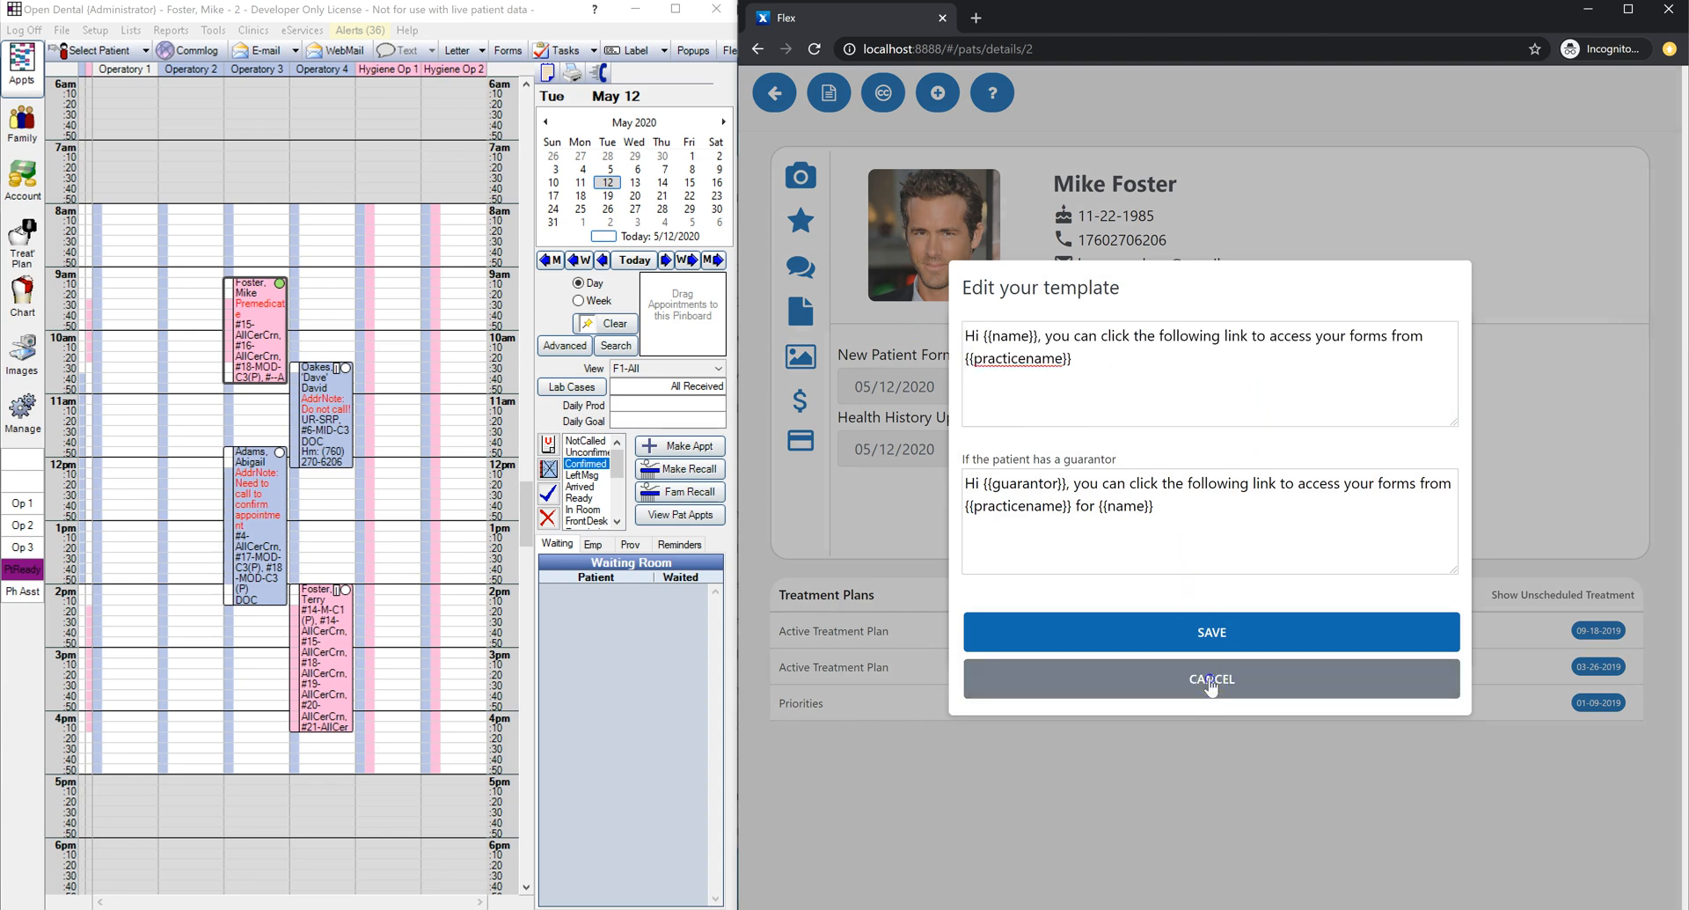
Step: Clean up the message text, send the forms link, and dismiss the sent confirmation
triple_click(972, 432)
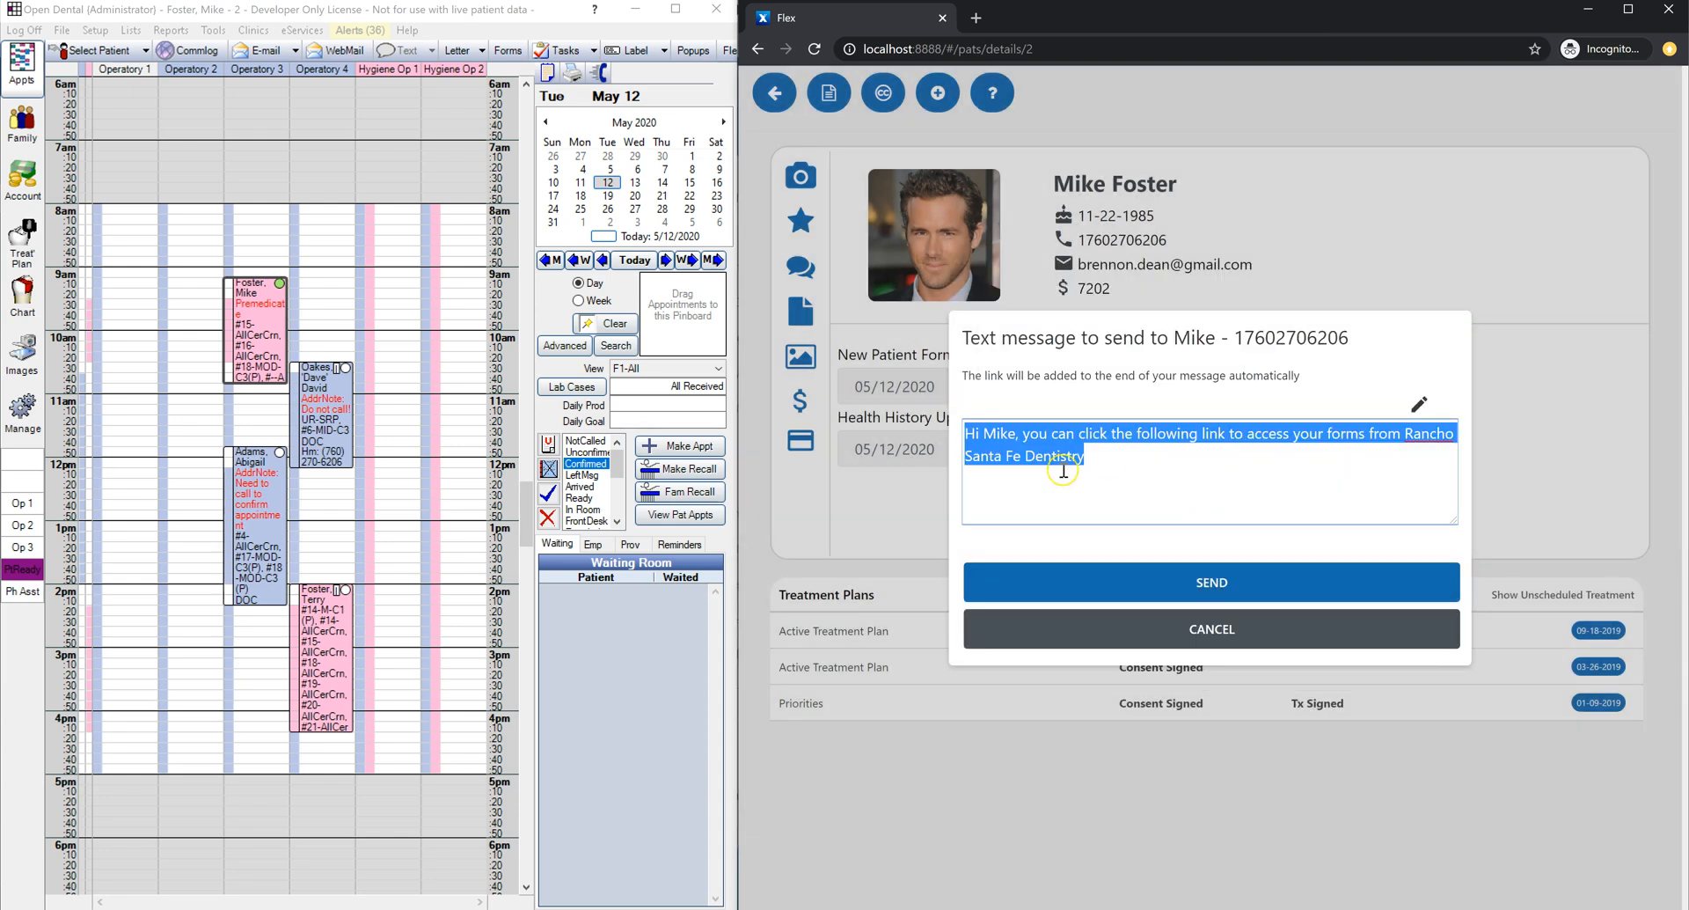
click(1117, 475)
text(dsfgsdf)
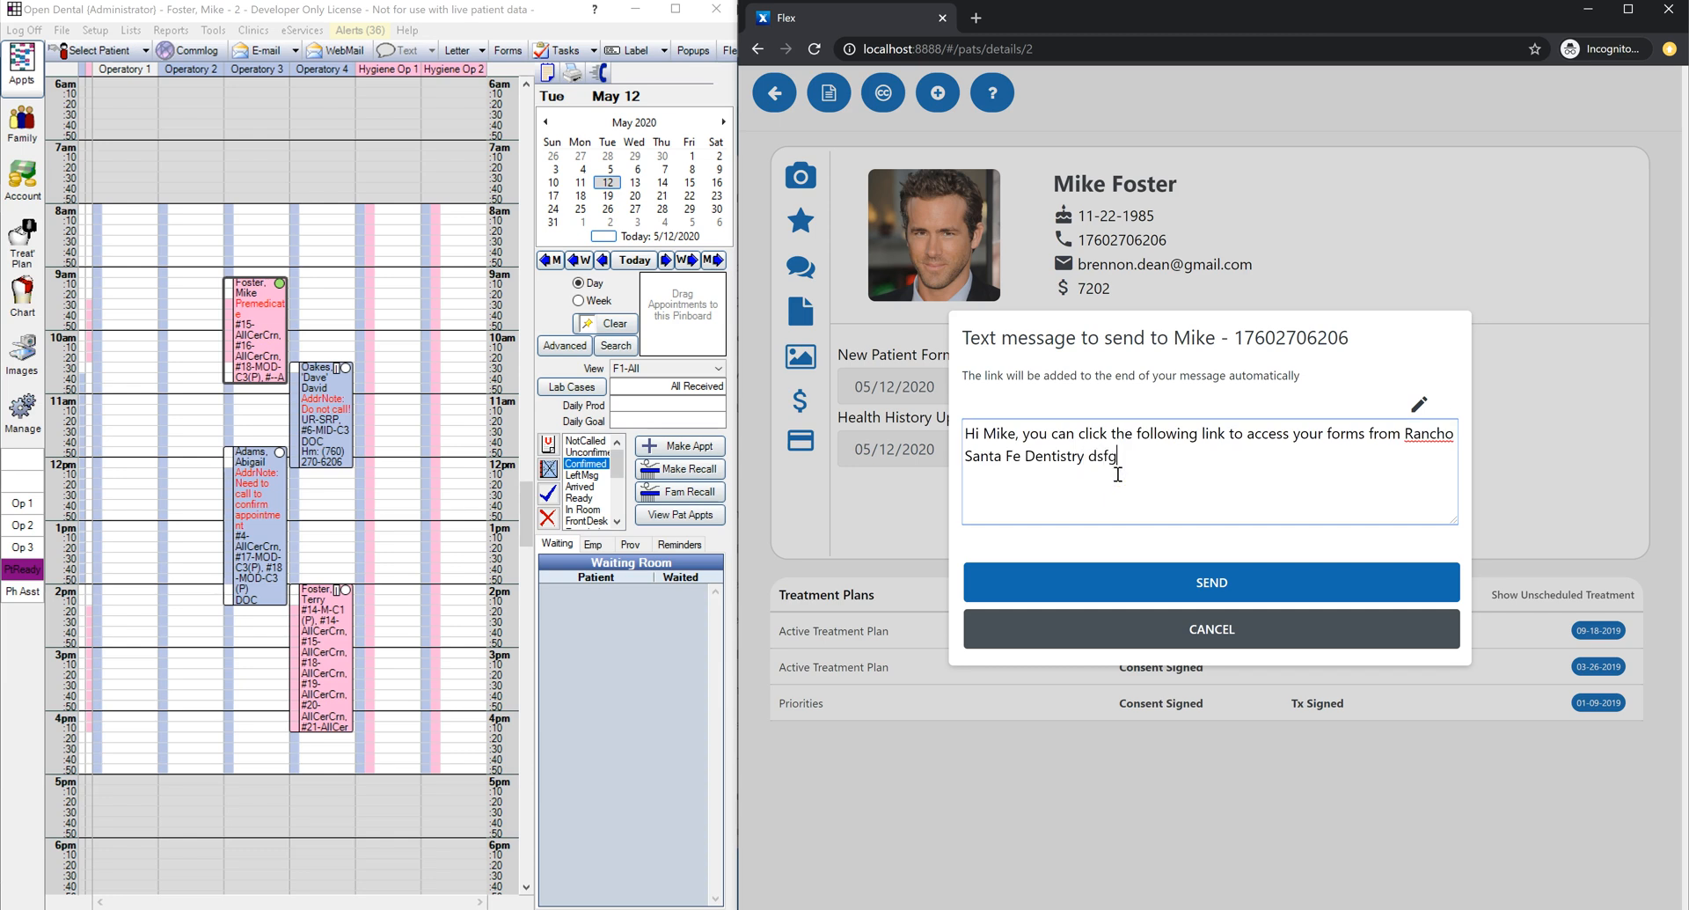
key(BackSpace)
key(BackSpace)
key(BackSpace)
key(BackSpace)
key(BackSpace)
key(BackSpace)
key(BackSpace)
click(1152, 576)
click(1132, 535)
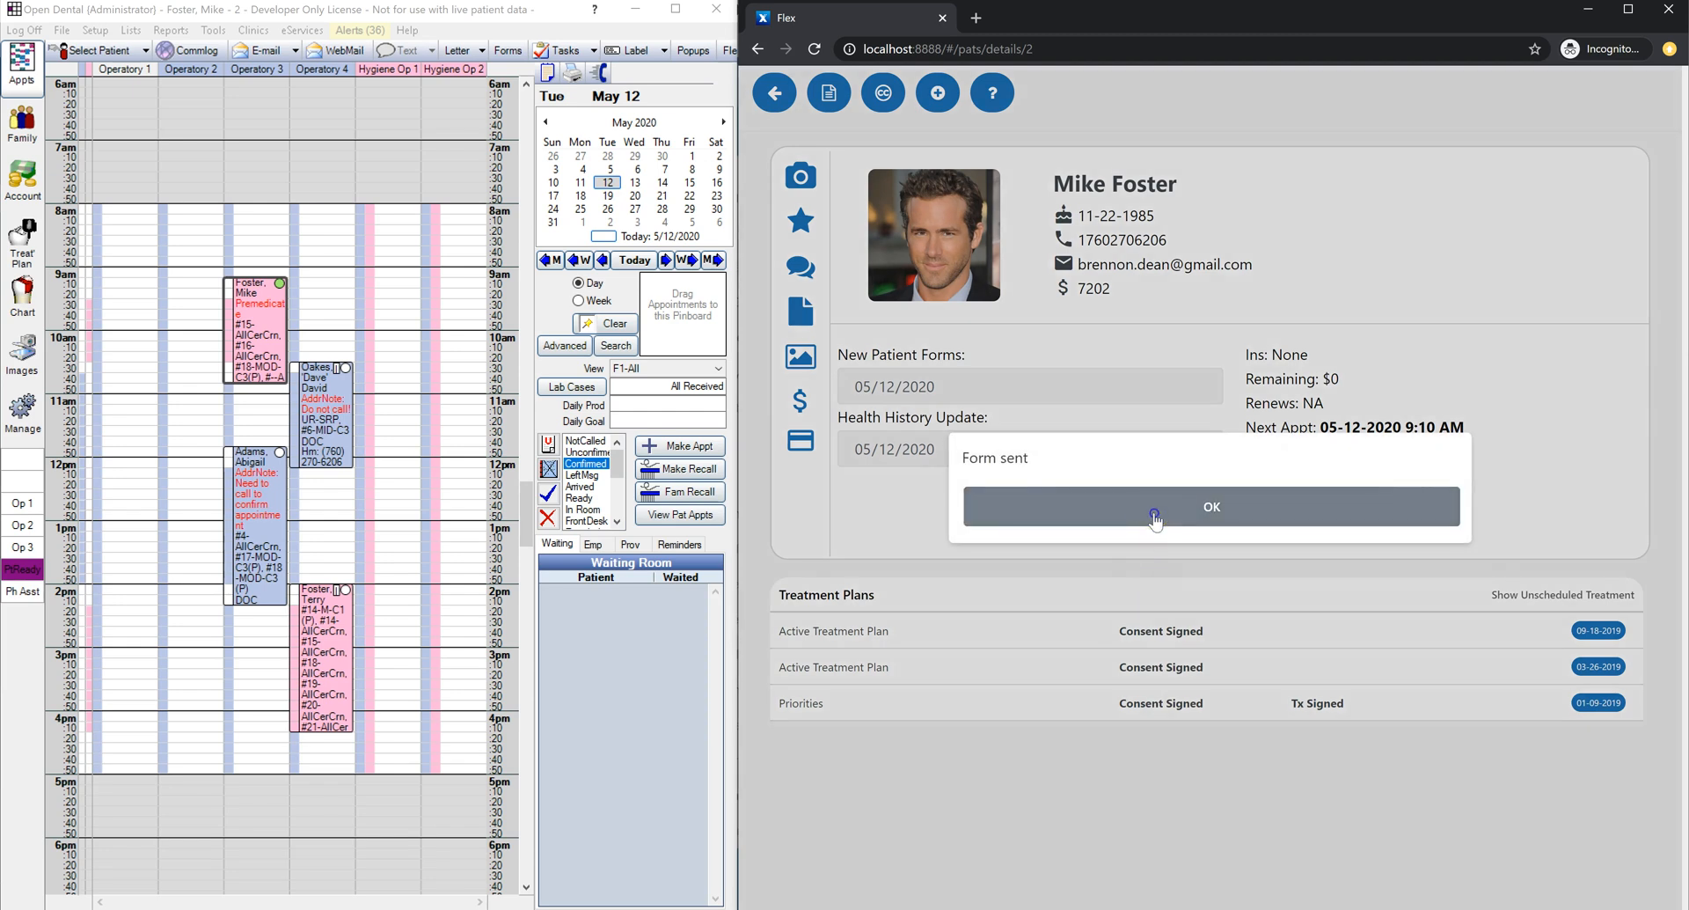
click(1154, 517)
click(838, 124)
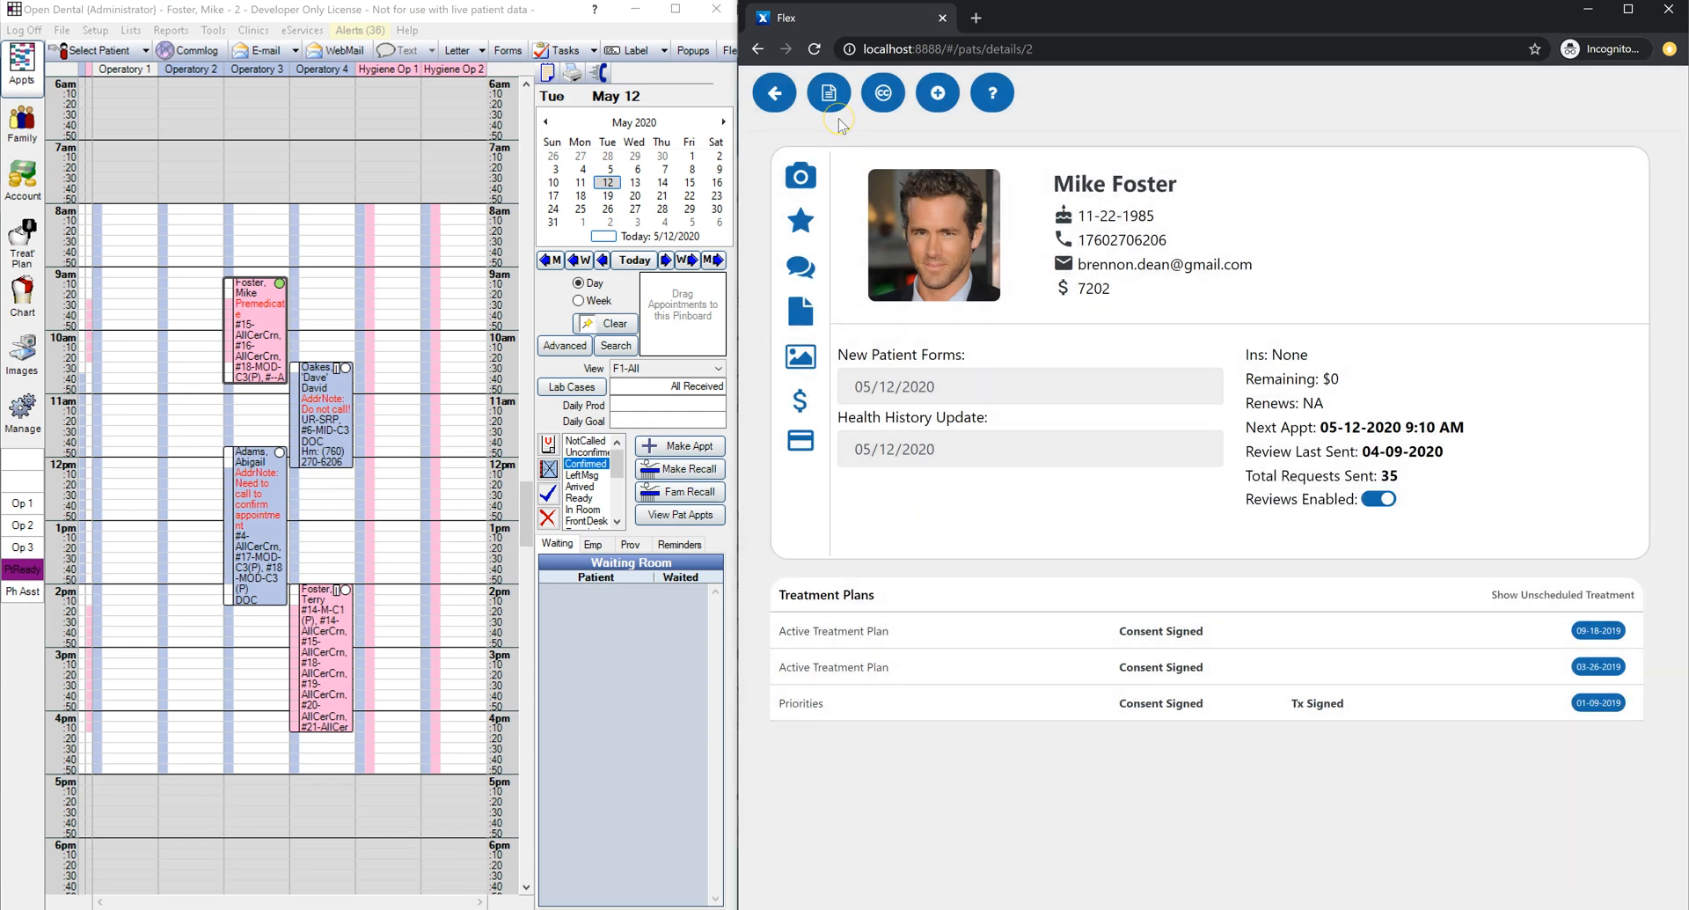
Step: Launch the New Patient Forms questionnaire from the Forms dropdown
click(828, 105)
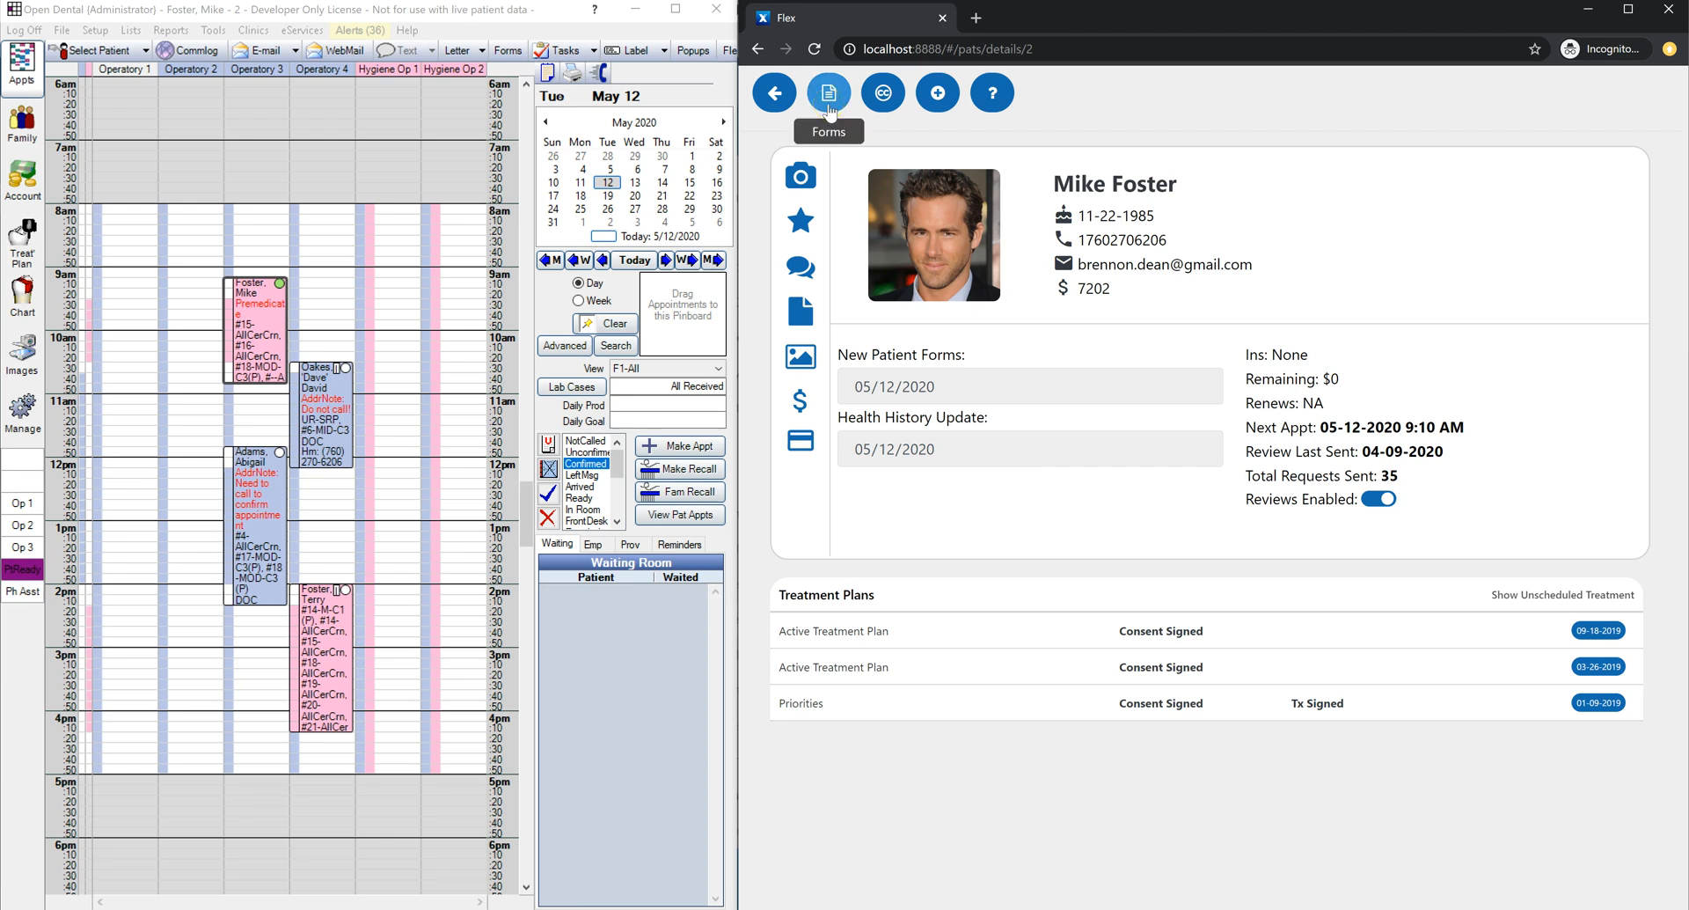
click(829, 107)
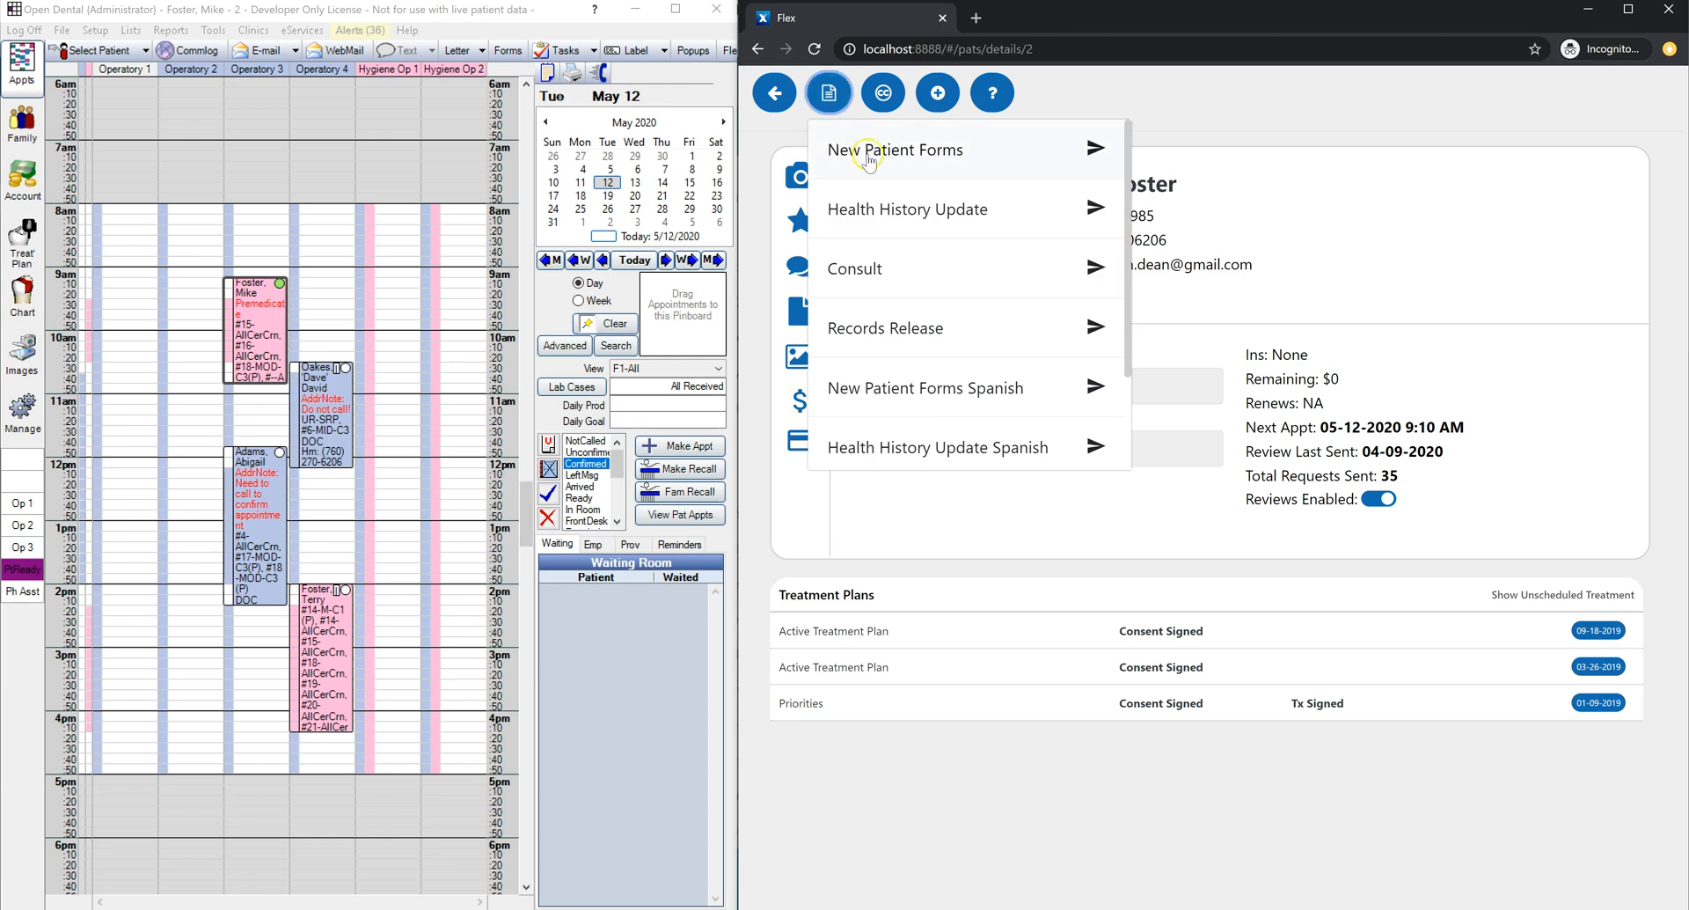
click(869, 156)
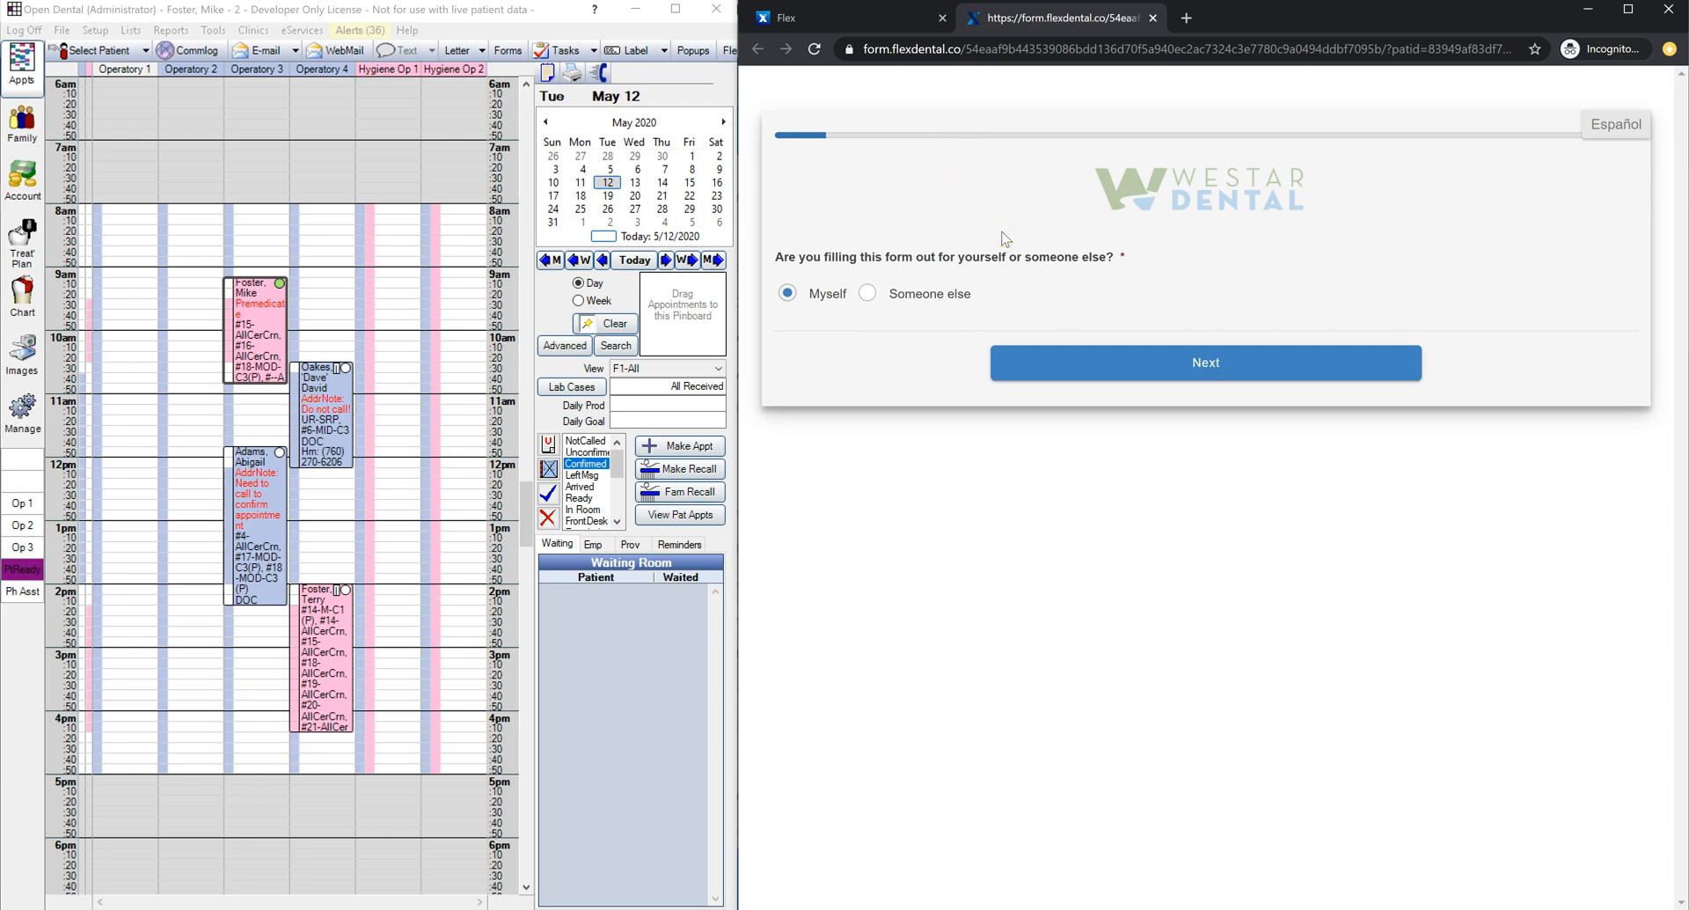
Step: On the patient info page, set Status to Single and continue to contact information
click(1075, 367)
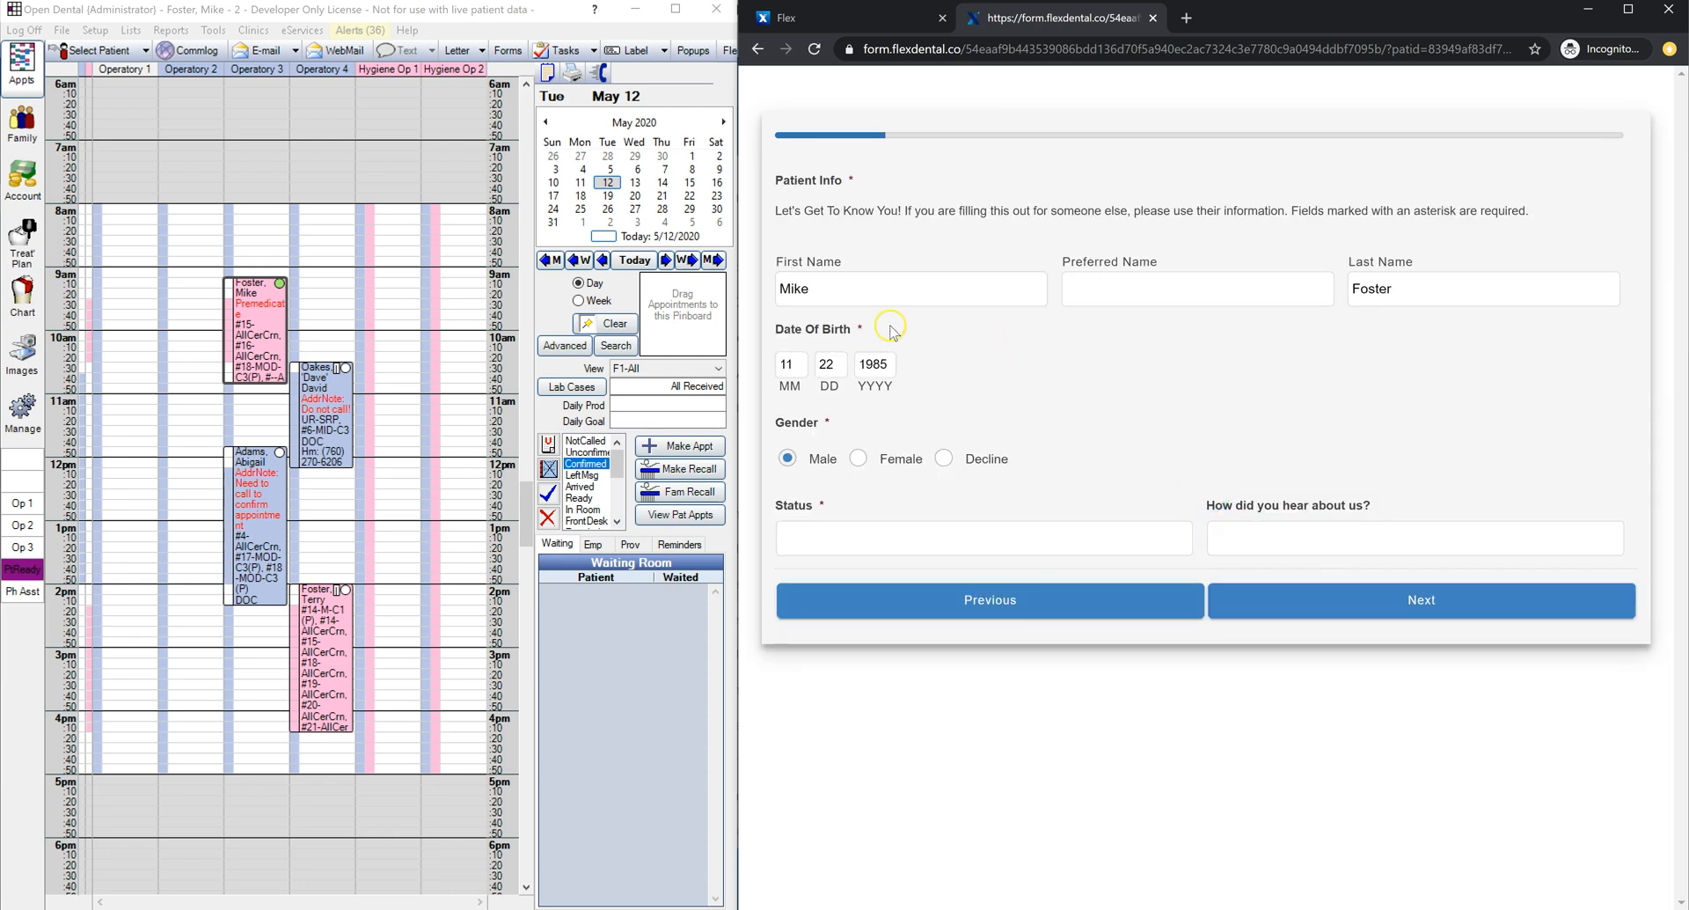
double_click(850, 290)
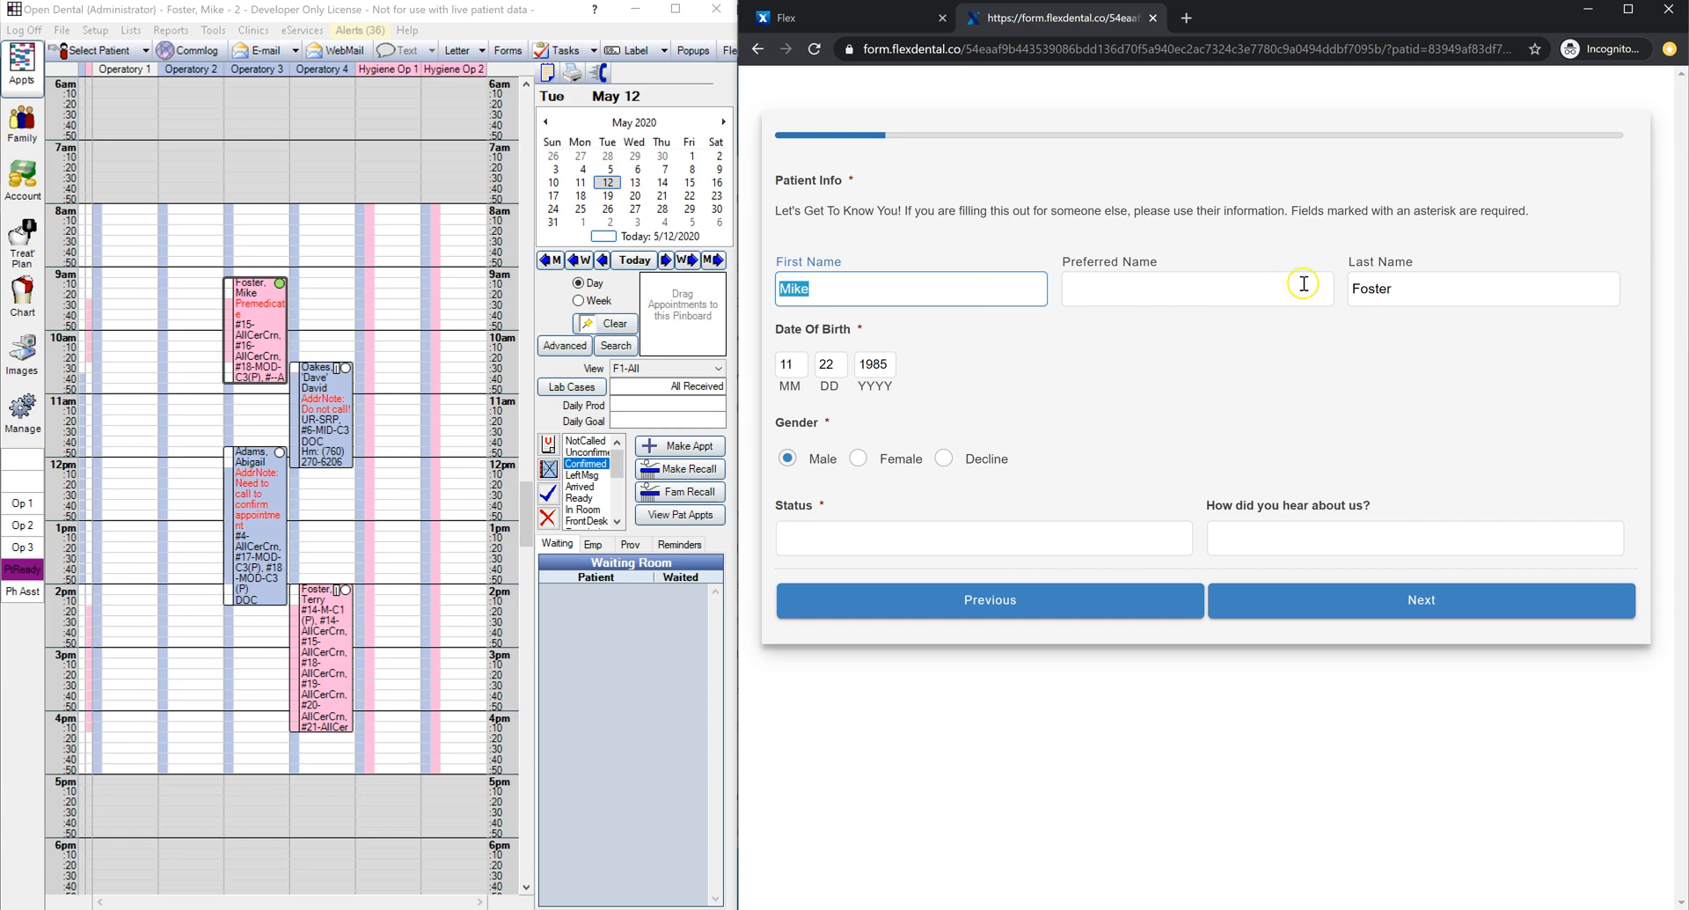
click(964, 538)
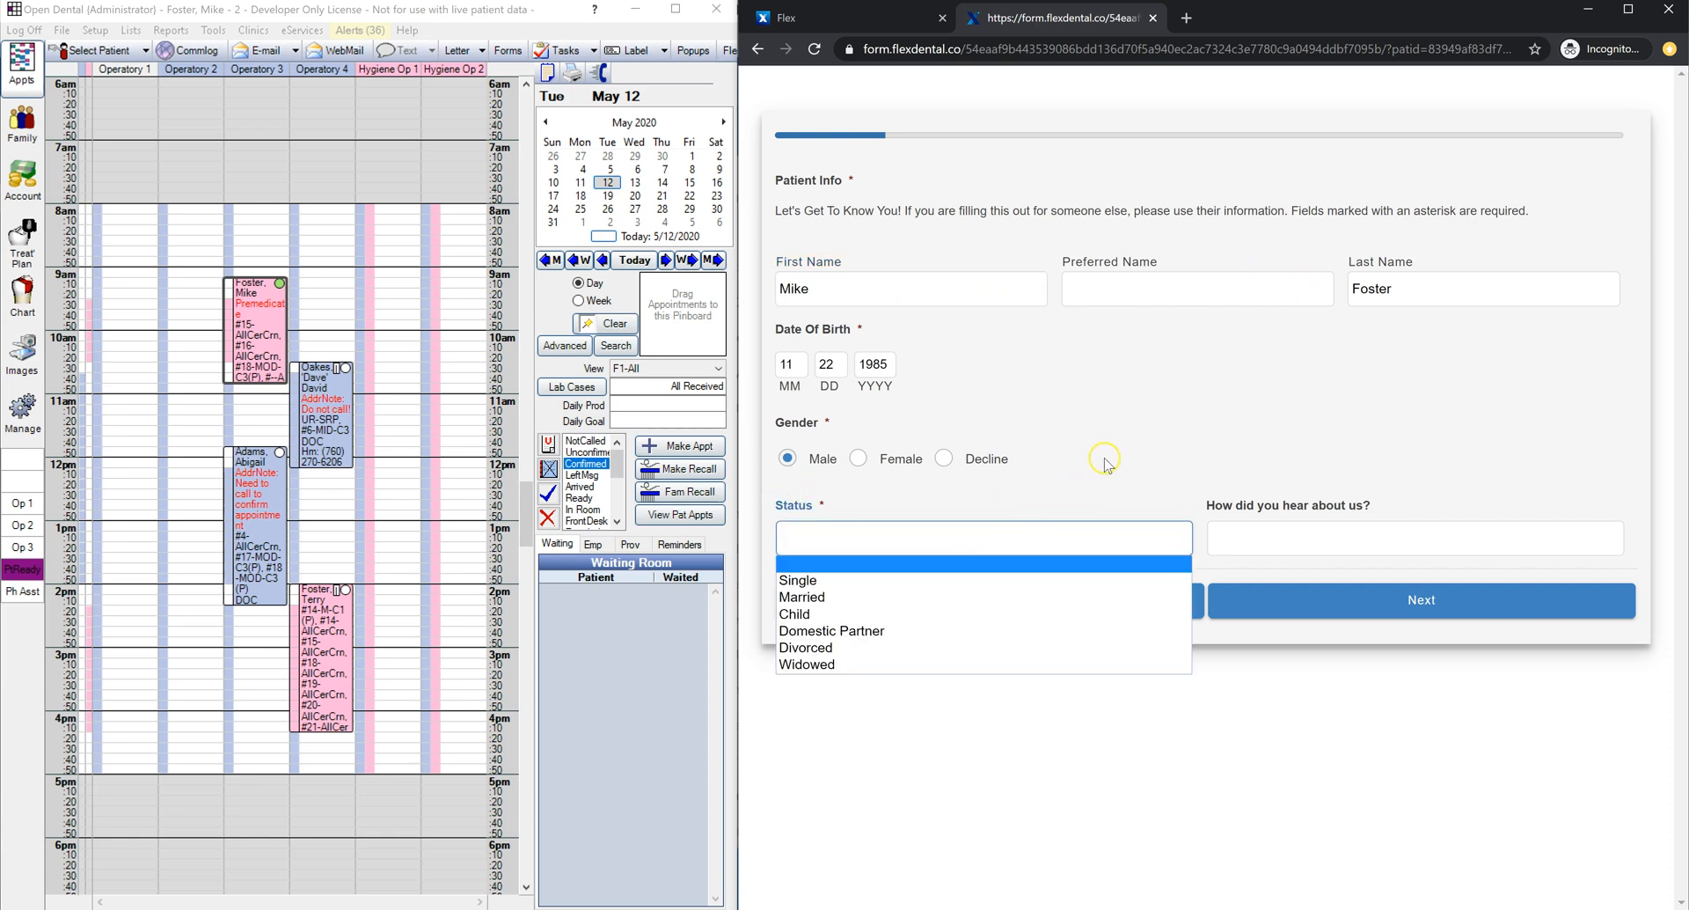
key(Down)
key(Return)
click(1384, 599)
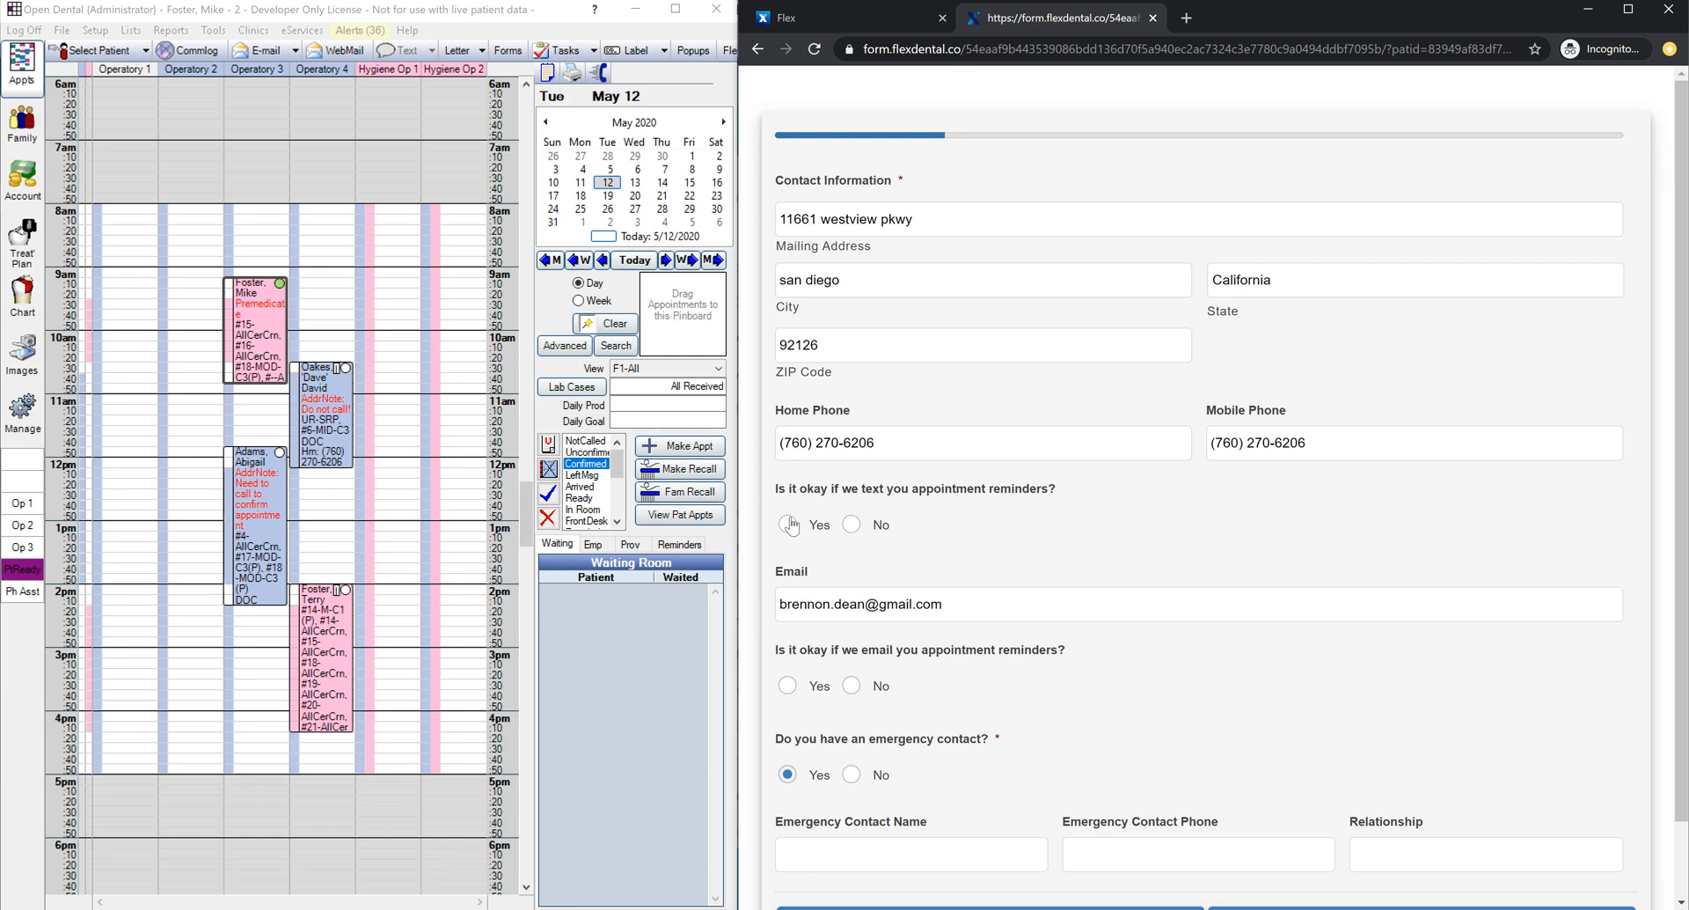
Step: Answer No to text appointment reminders and Yes to email reminders
click(801, 526)
click(794, 526)
click(841, 528)
click(850, 687)
click(801, 687)
Step: Restore the original email address, keep text reminders at No, and view family information
drag(990, 604, 756, 600)
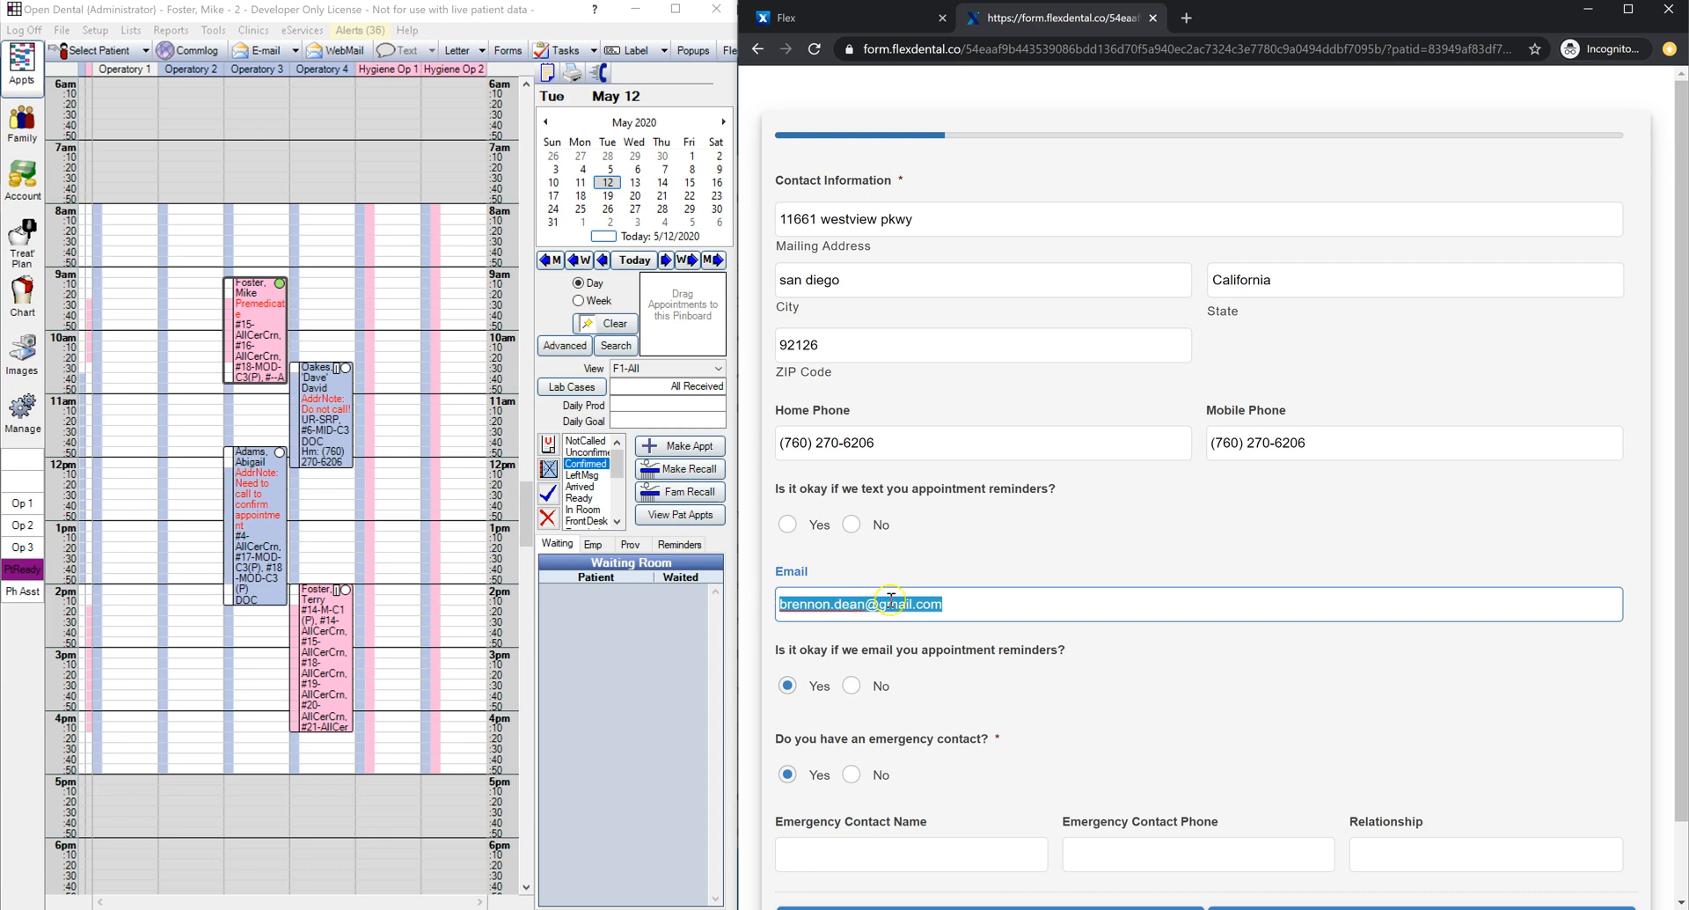
key(BackSpace)
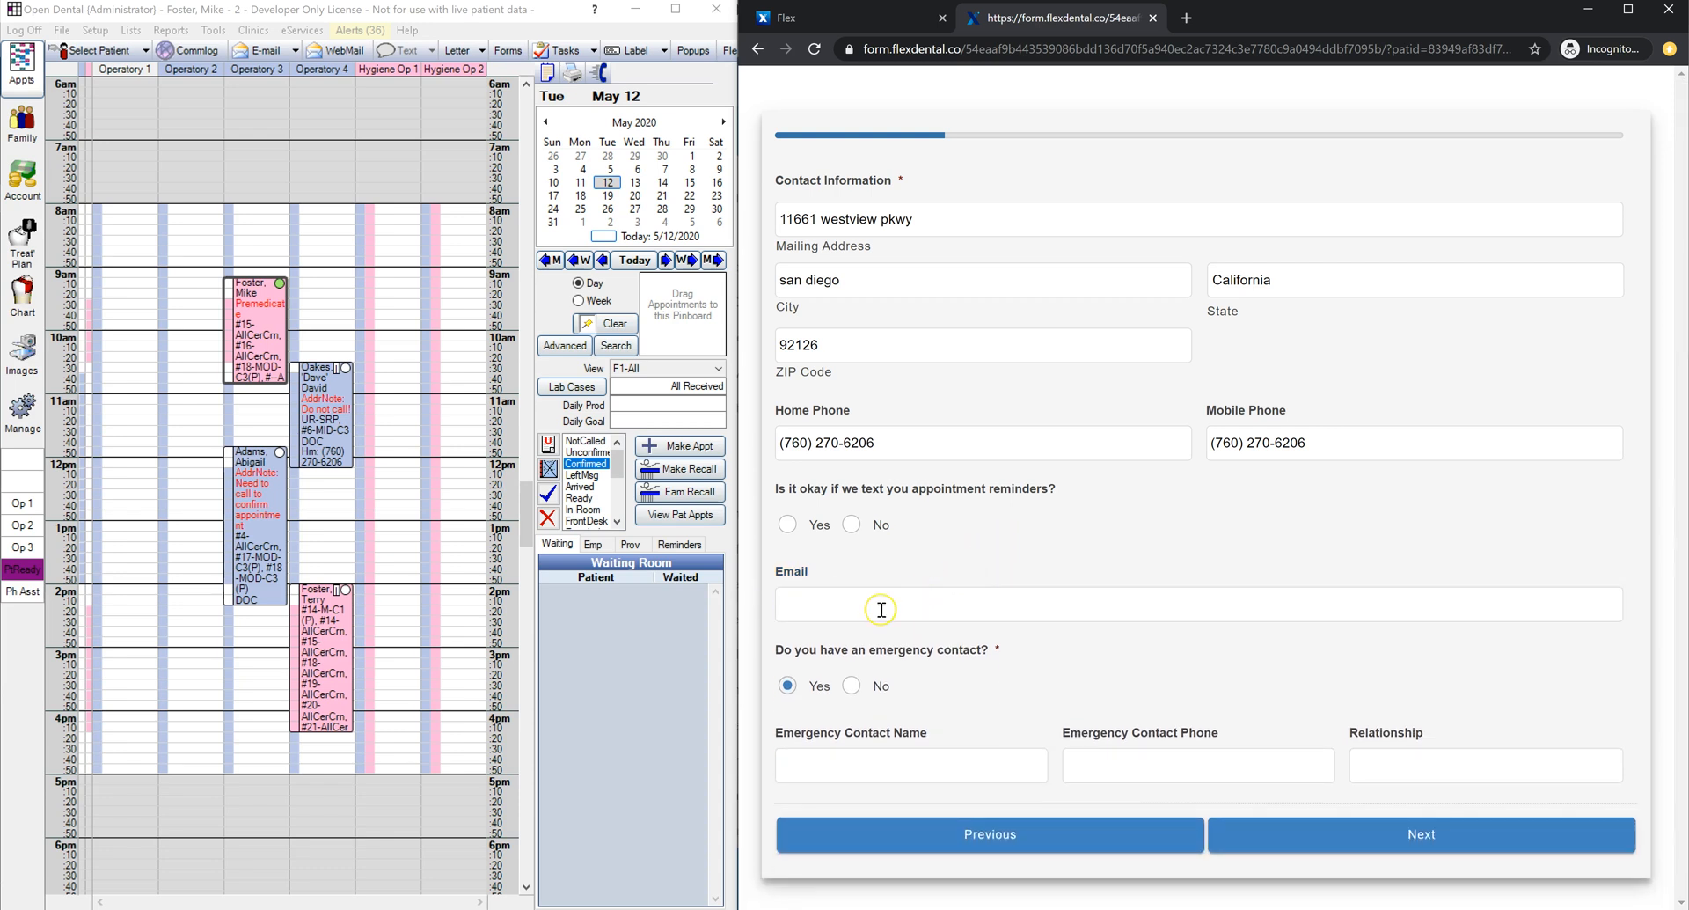
click(882, 609)
key(ctrl+z)
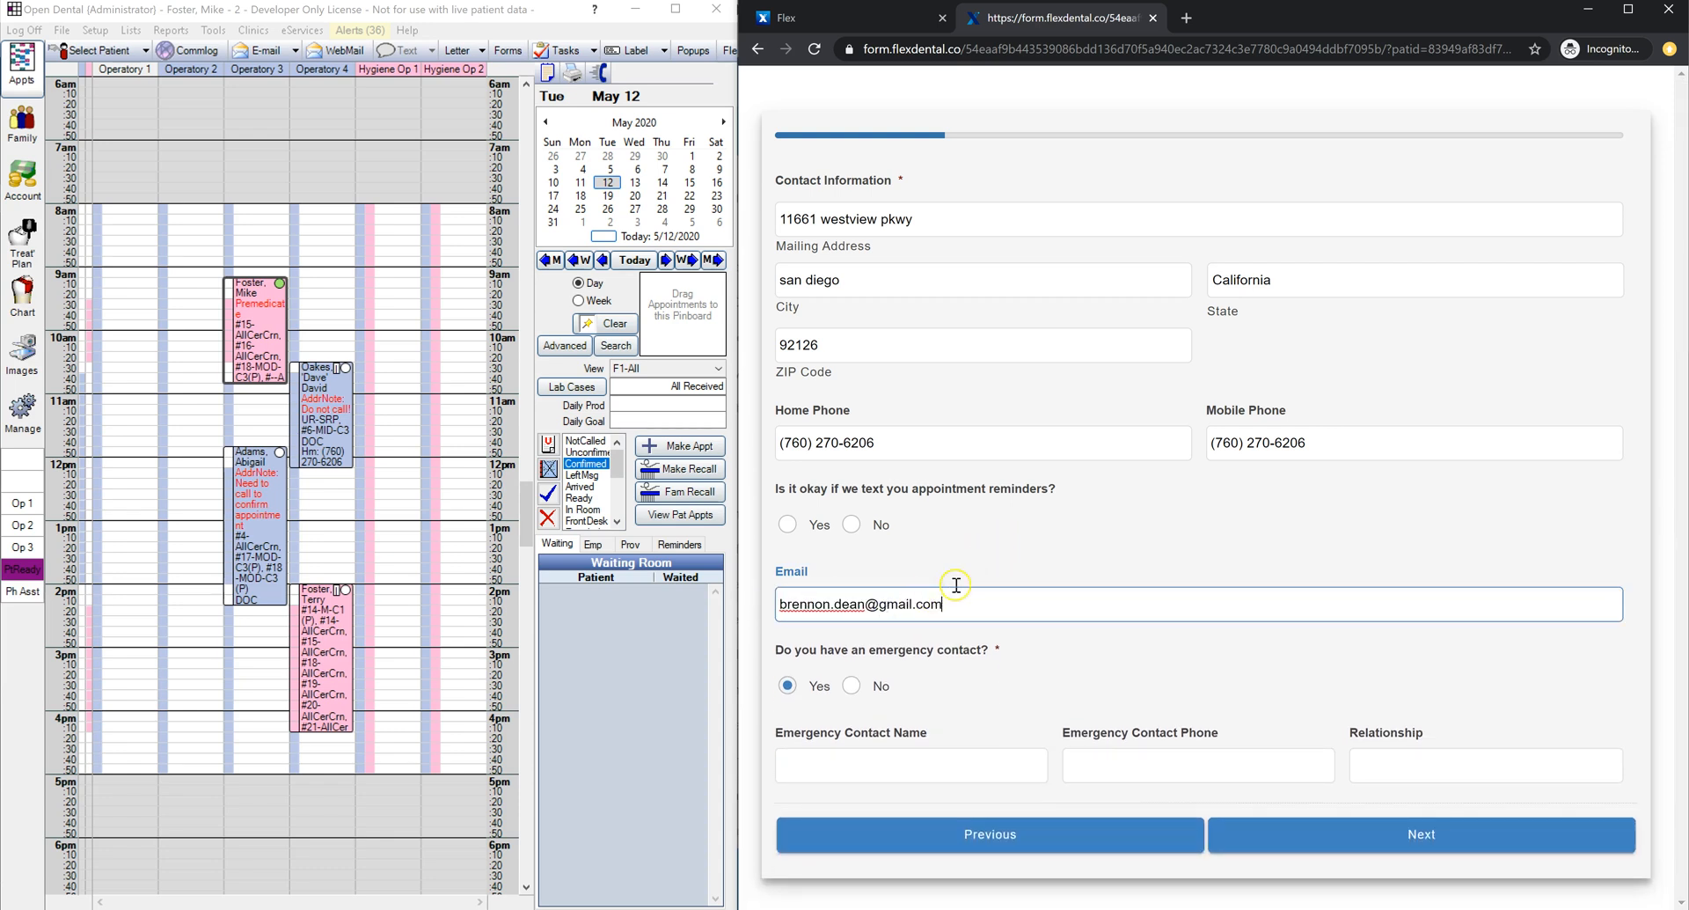
click(997, 548)
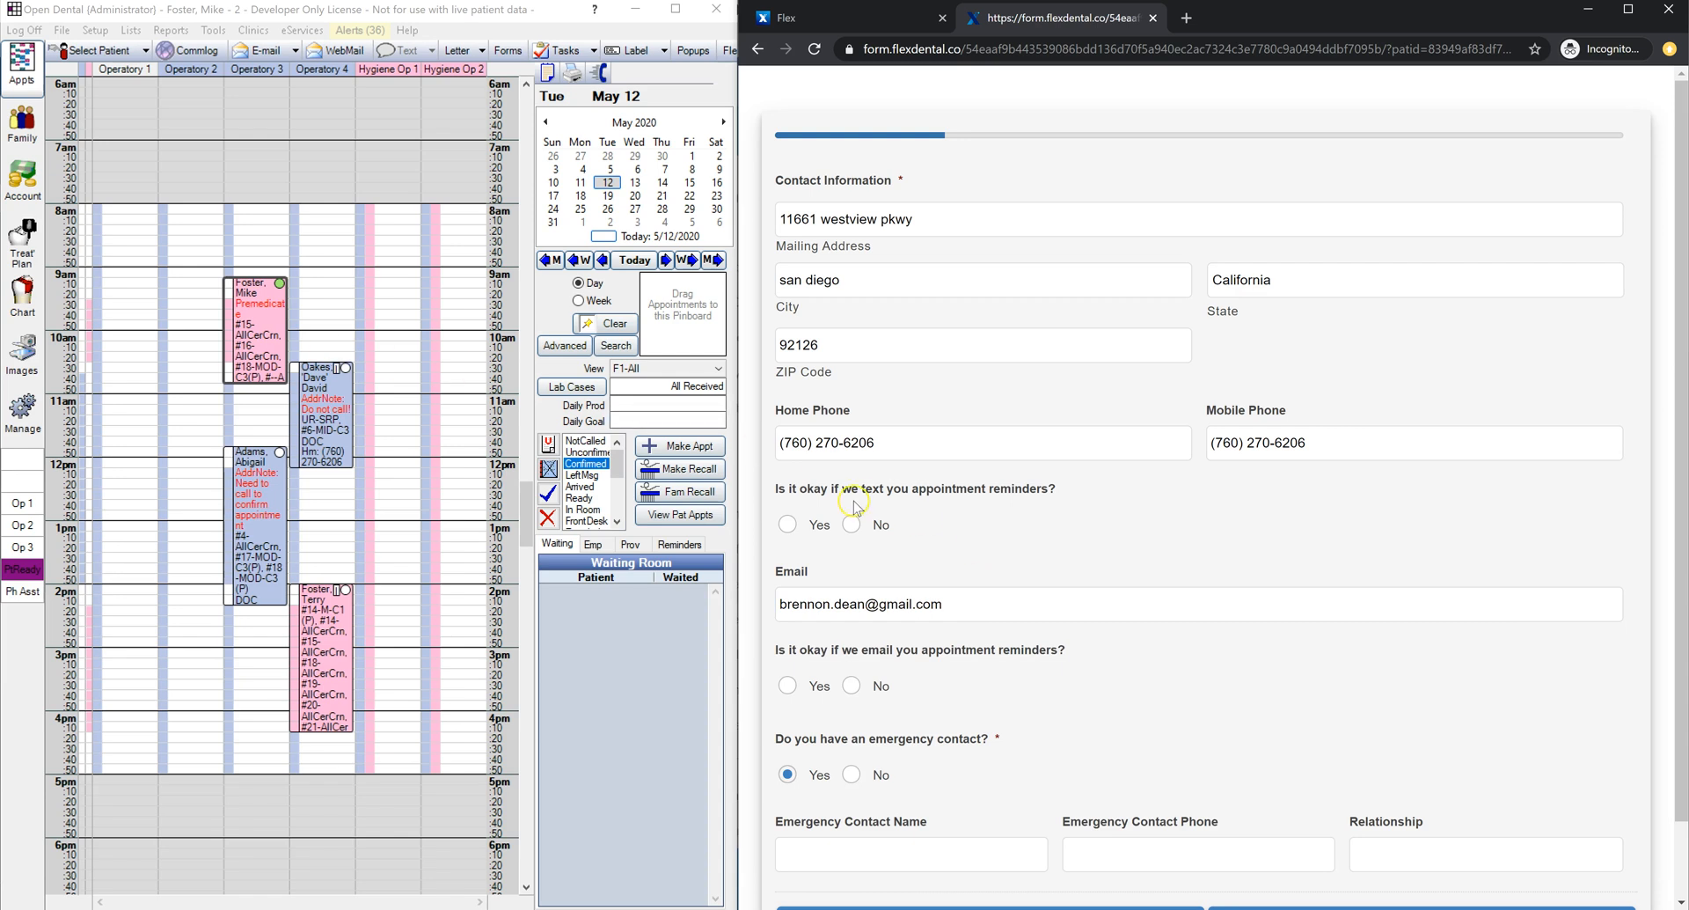
click(851, 524)
click(255, 325)
click(22, 122)
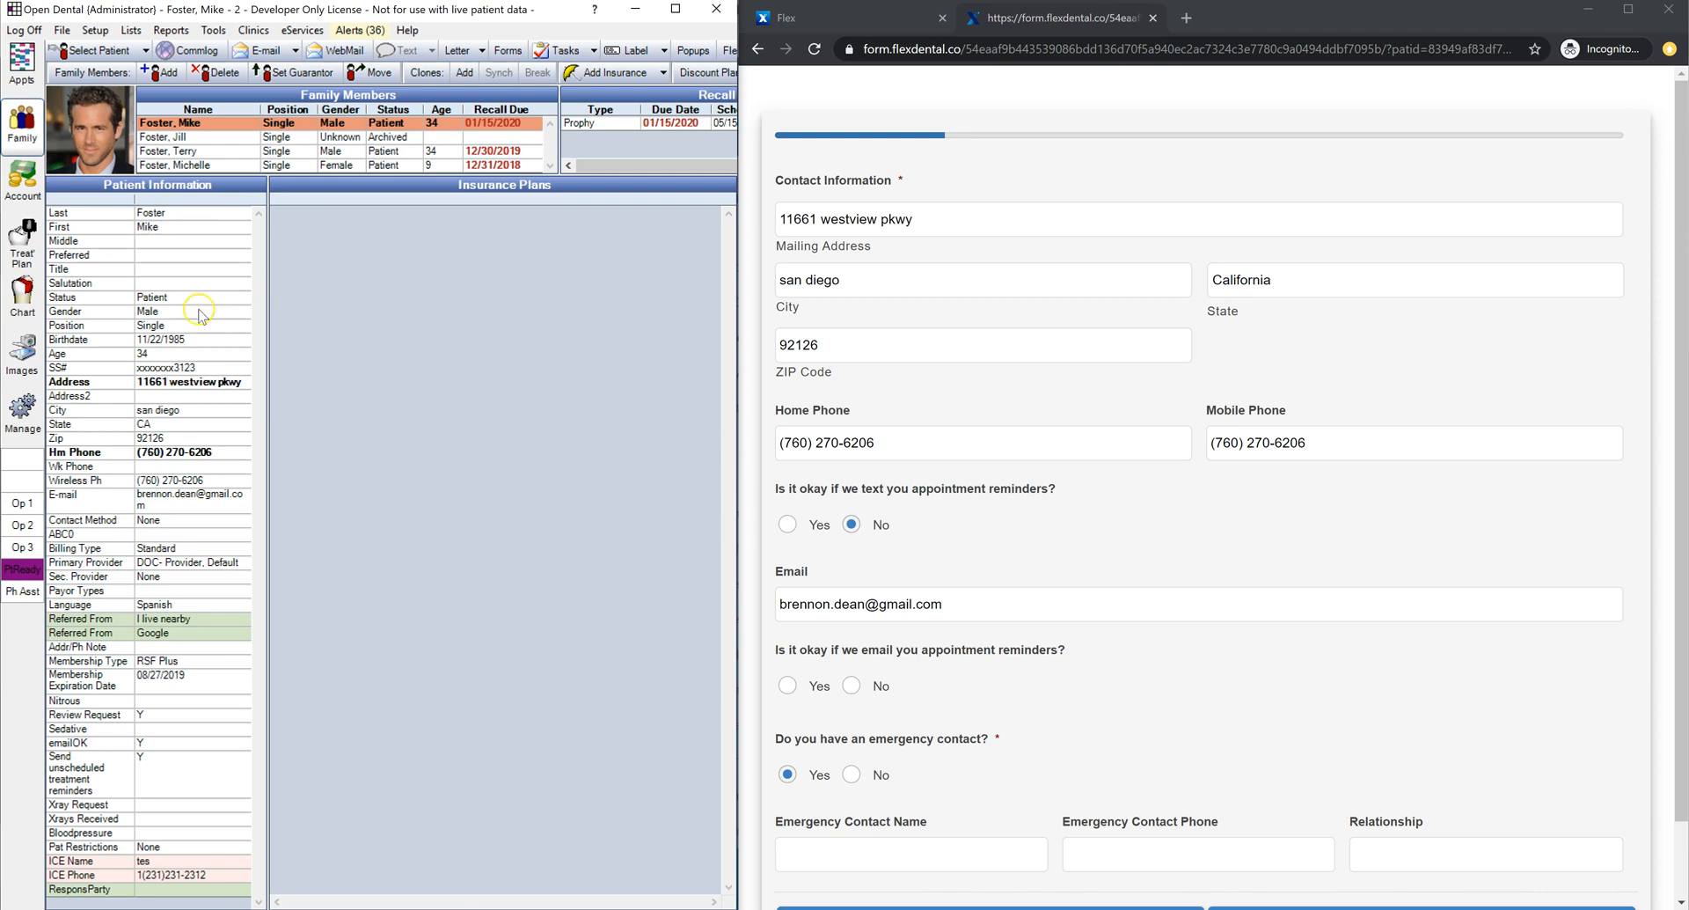
double_click(179, 323)
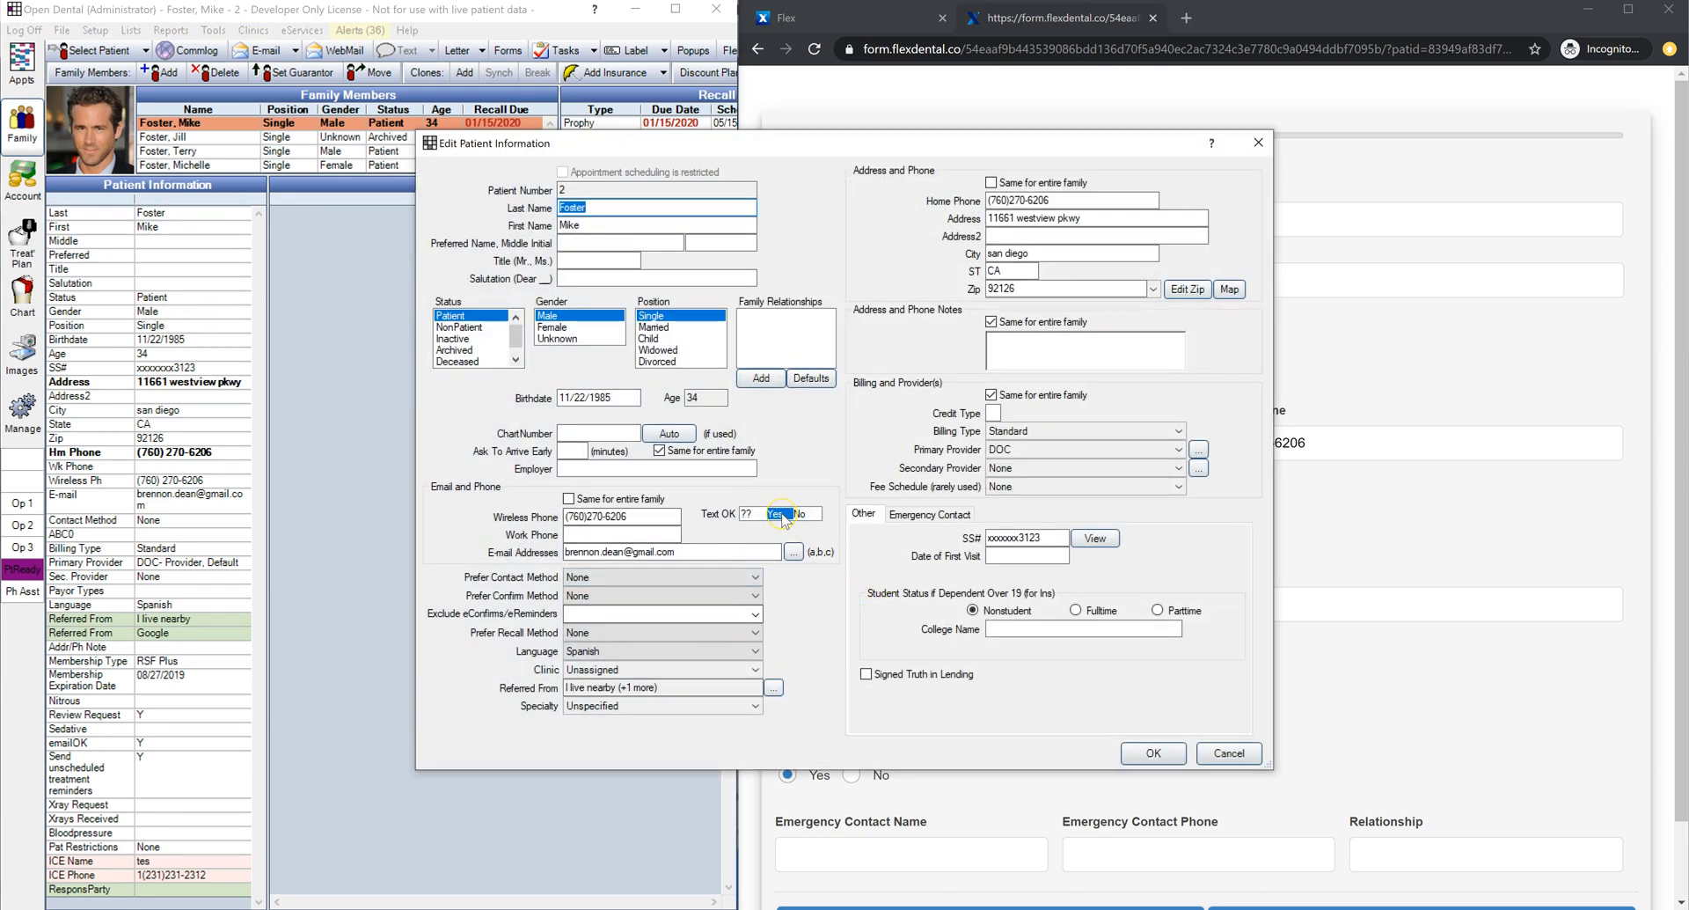
click(784, 519)
click(1228, 752)
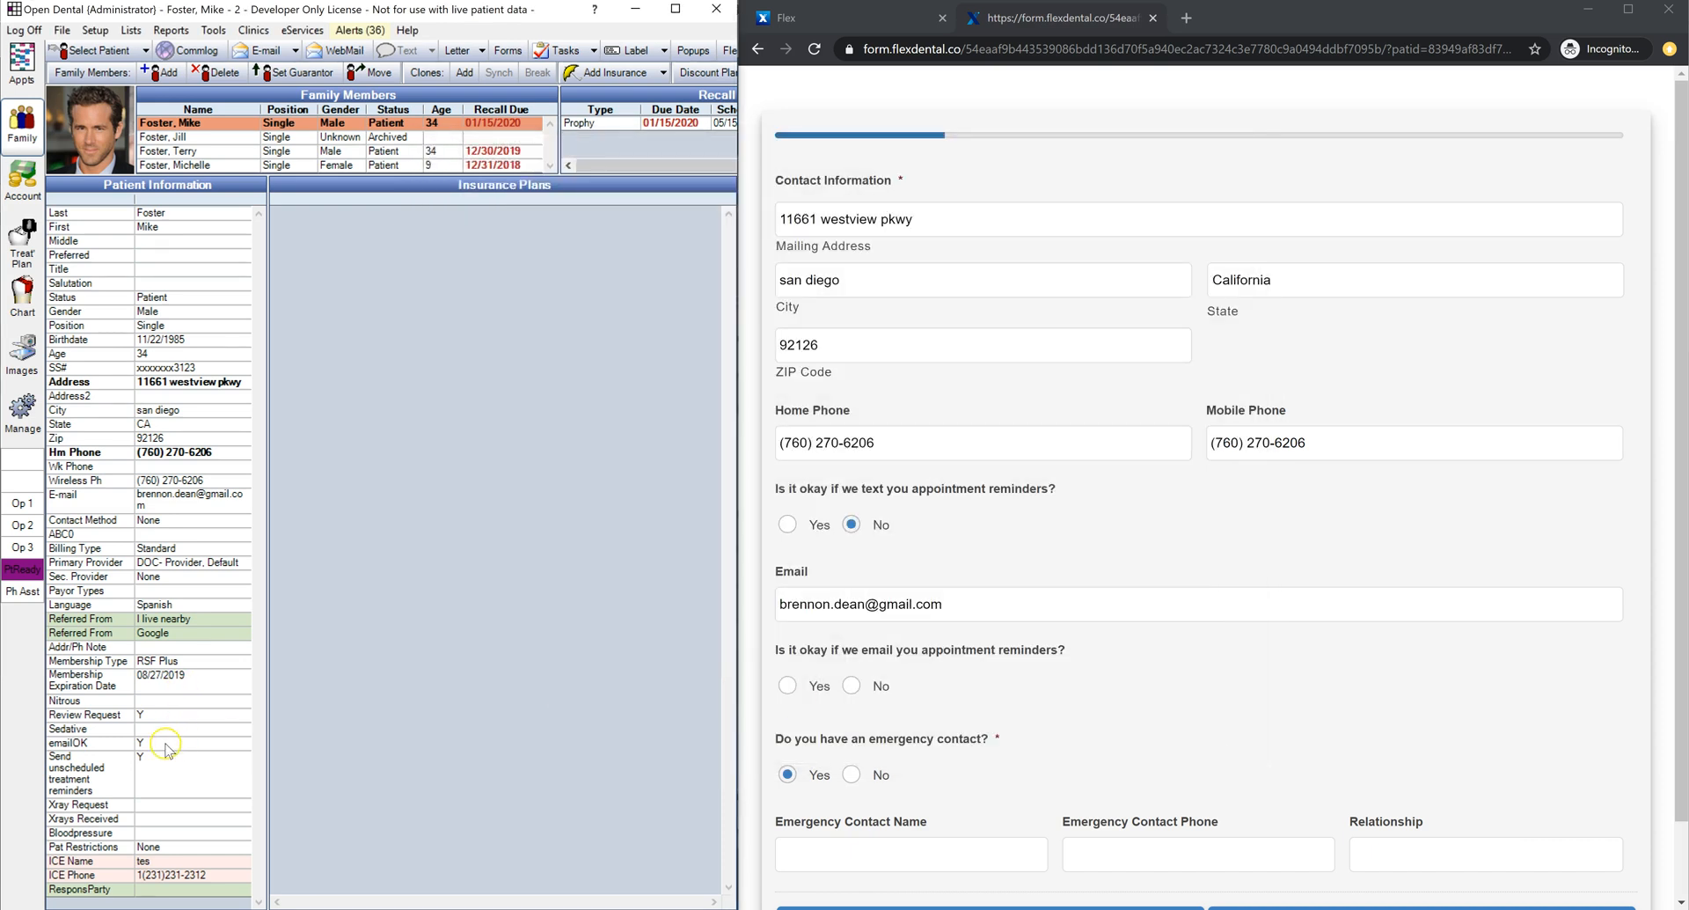
double_click(150, 746)
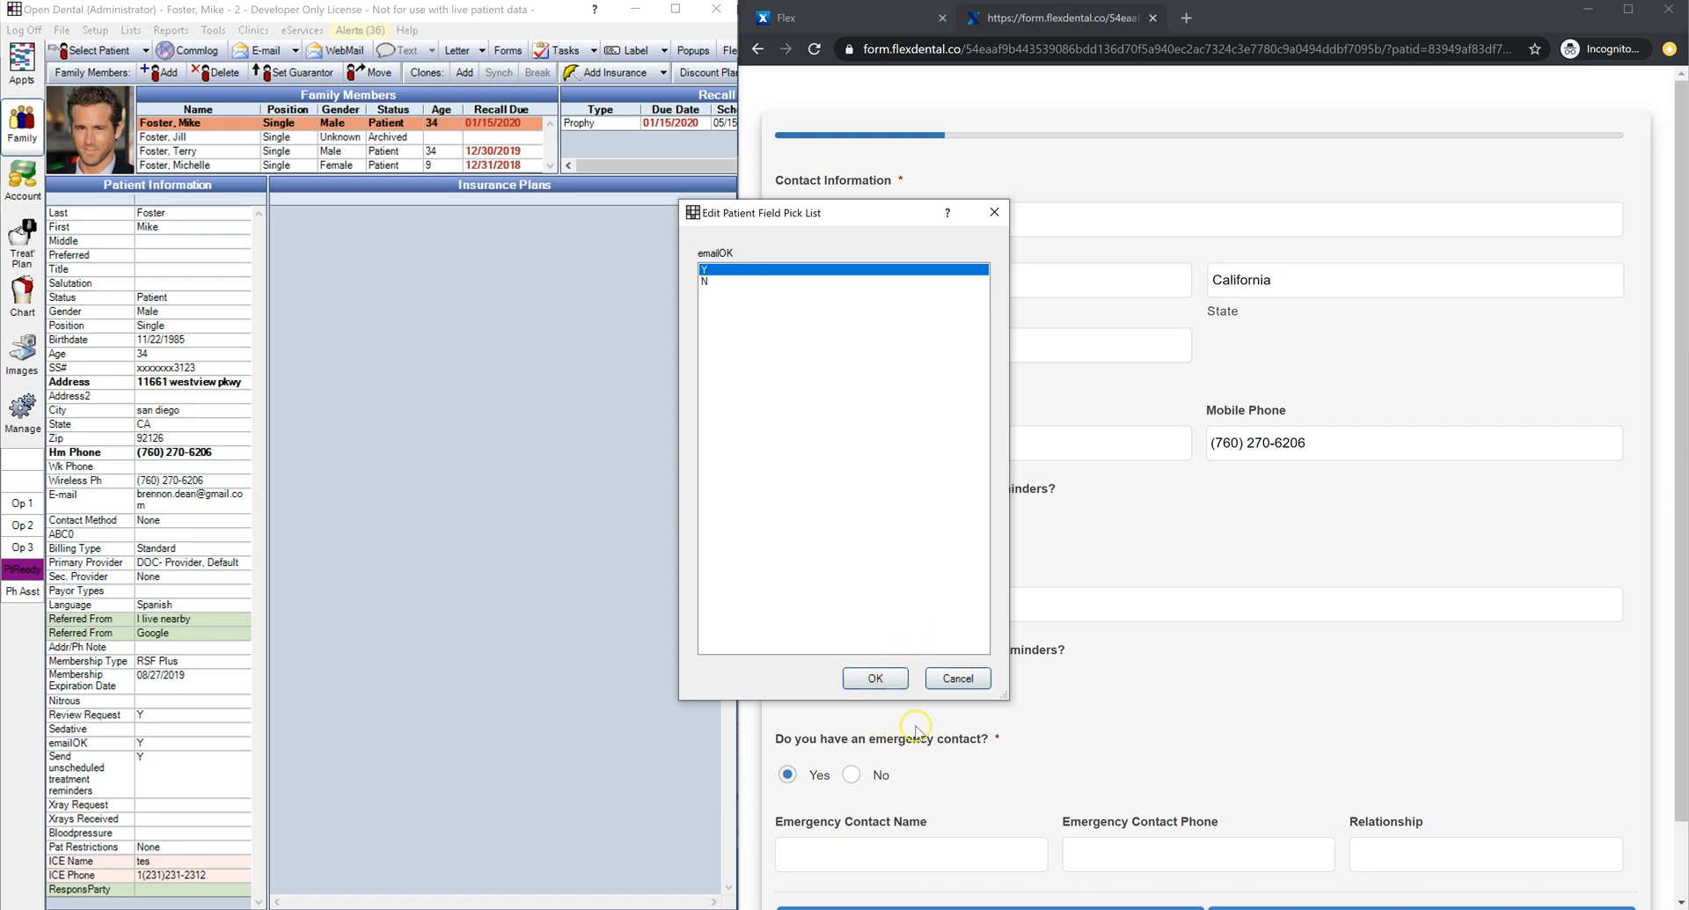
click(957, 678)
scroll(1061, 517, down, 1)
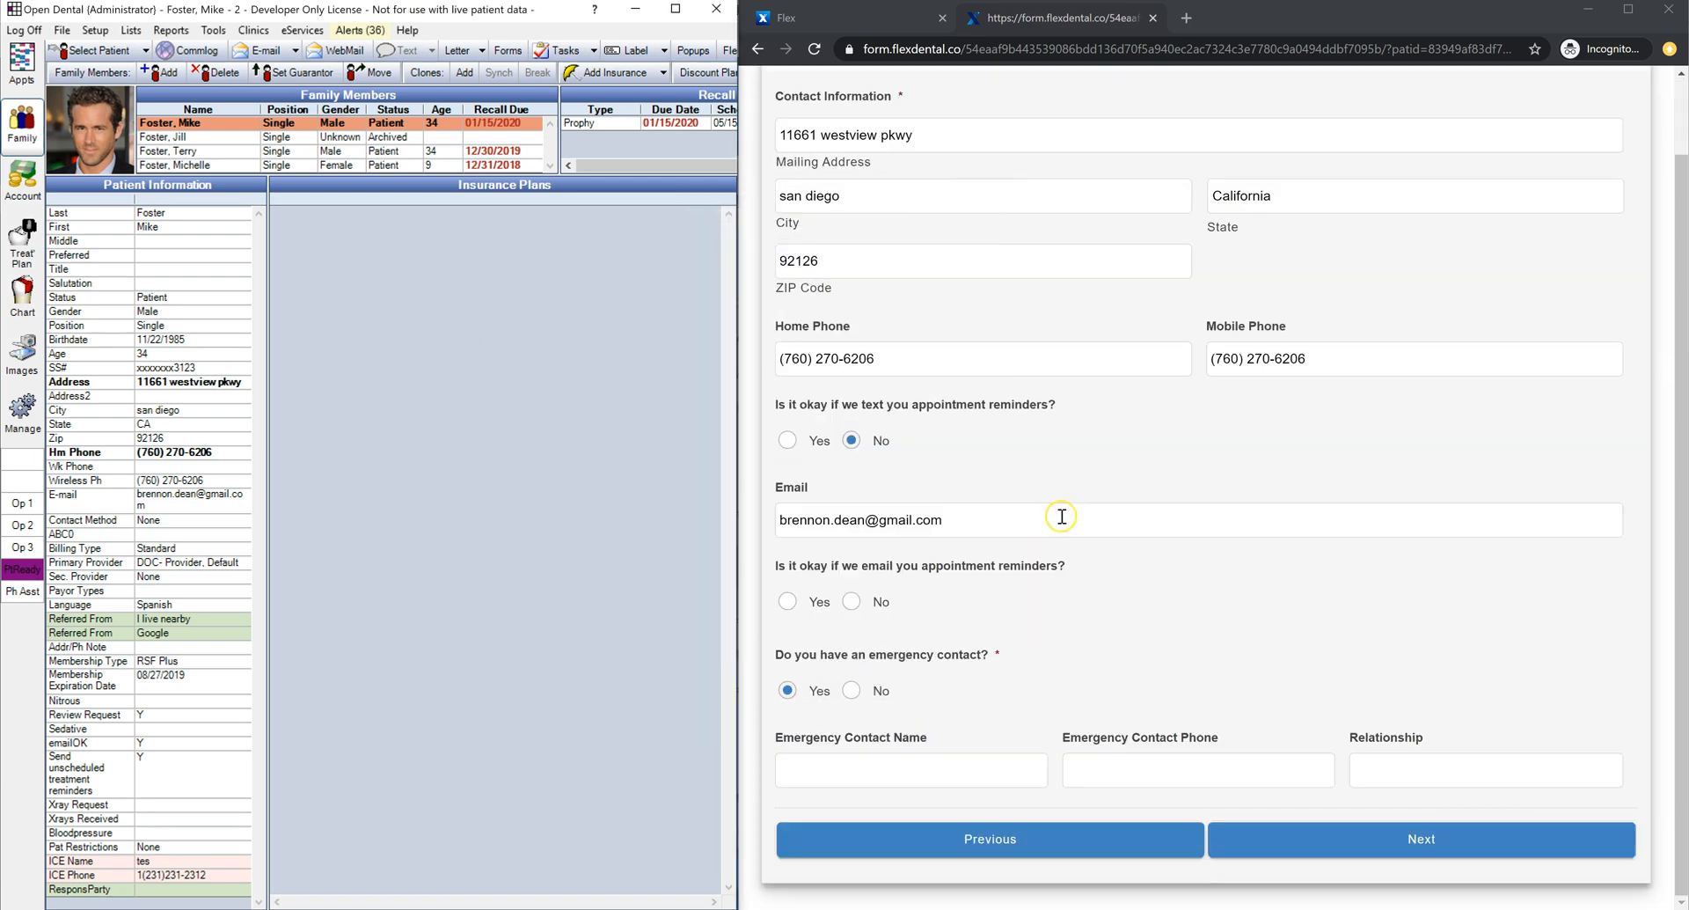
Step: Answer No to an emergency contact and mark No Health Conditions
click(853, 691)
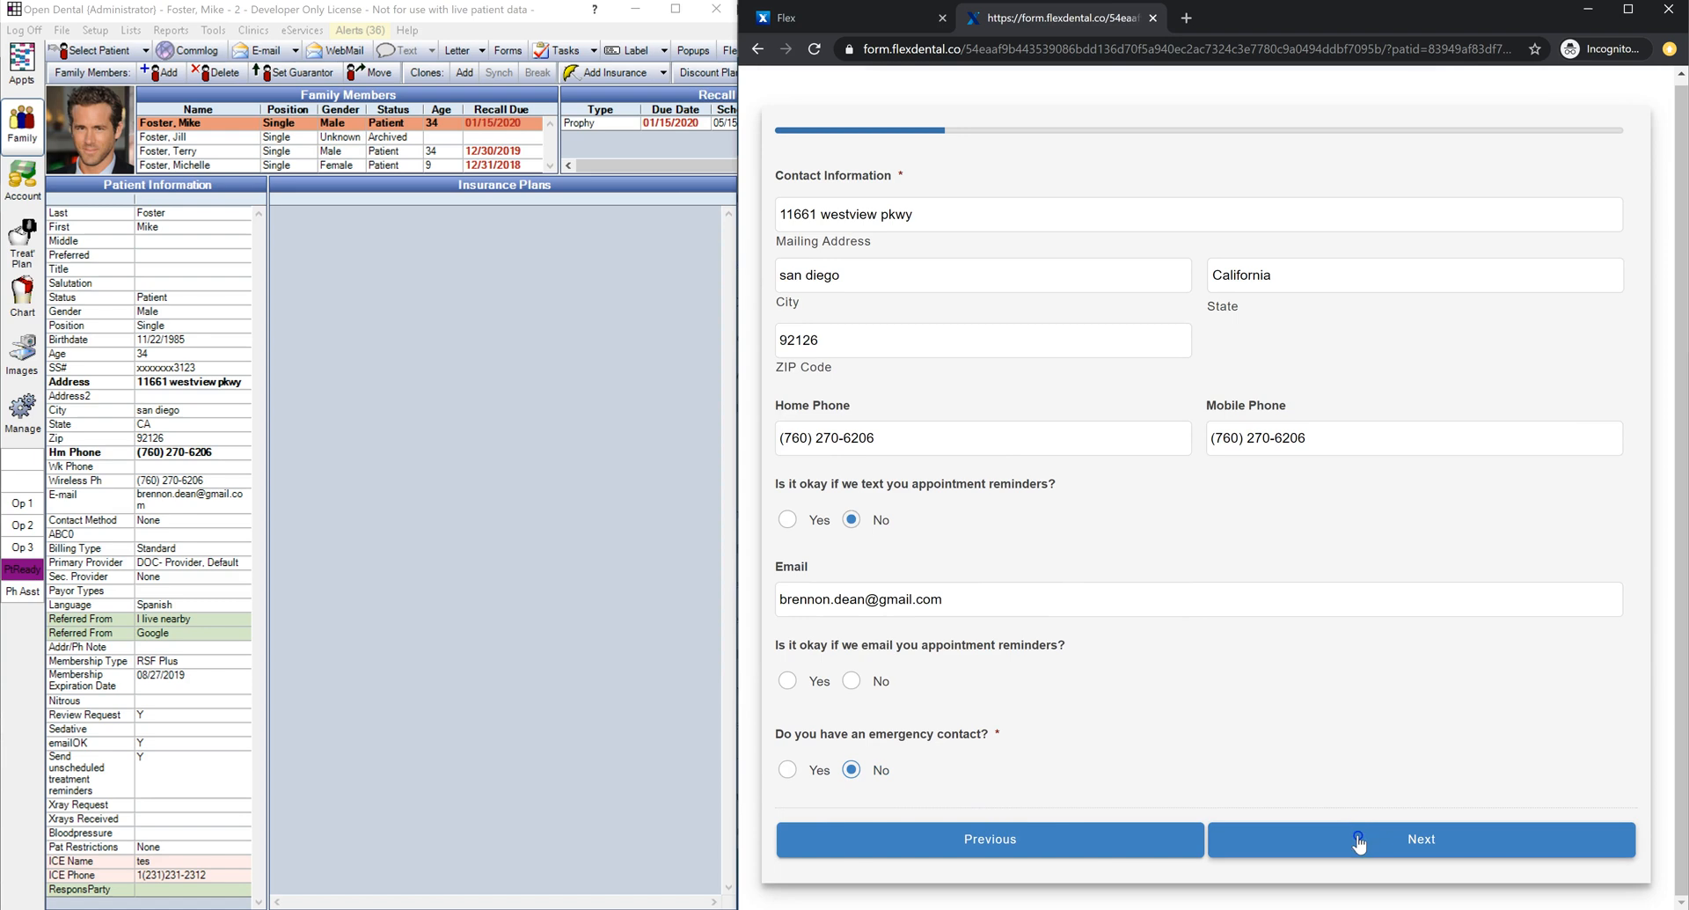
click(1359, 840)
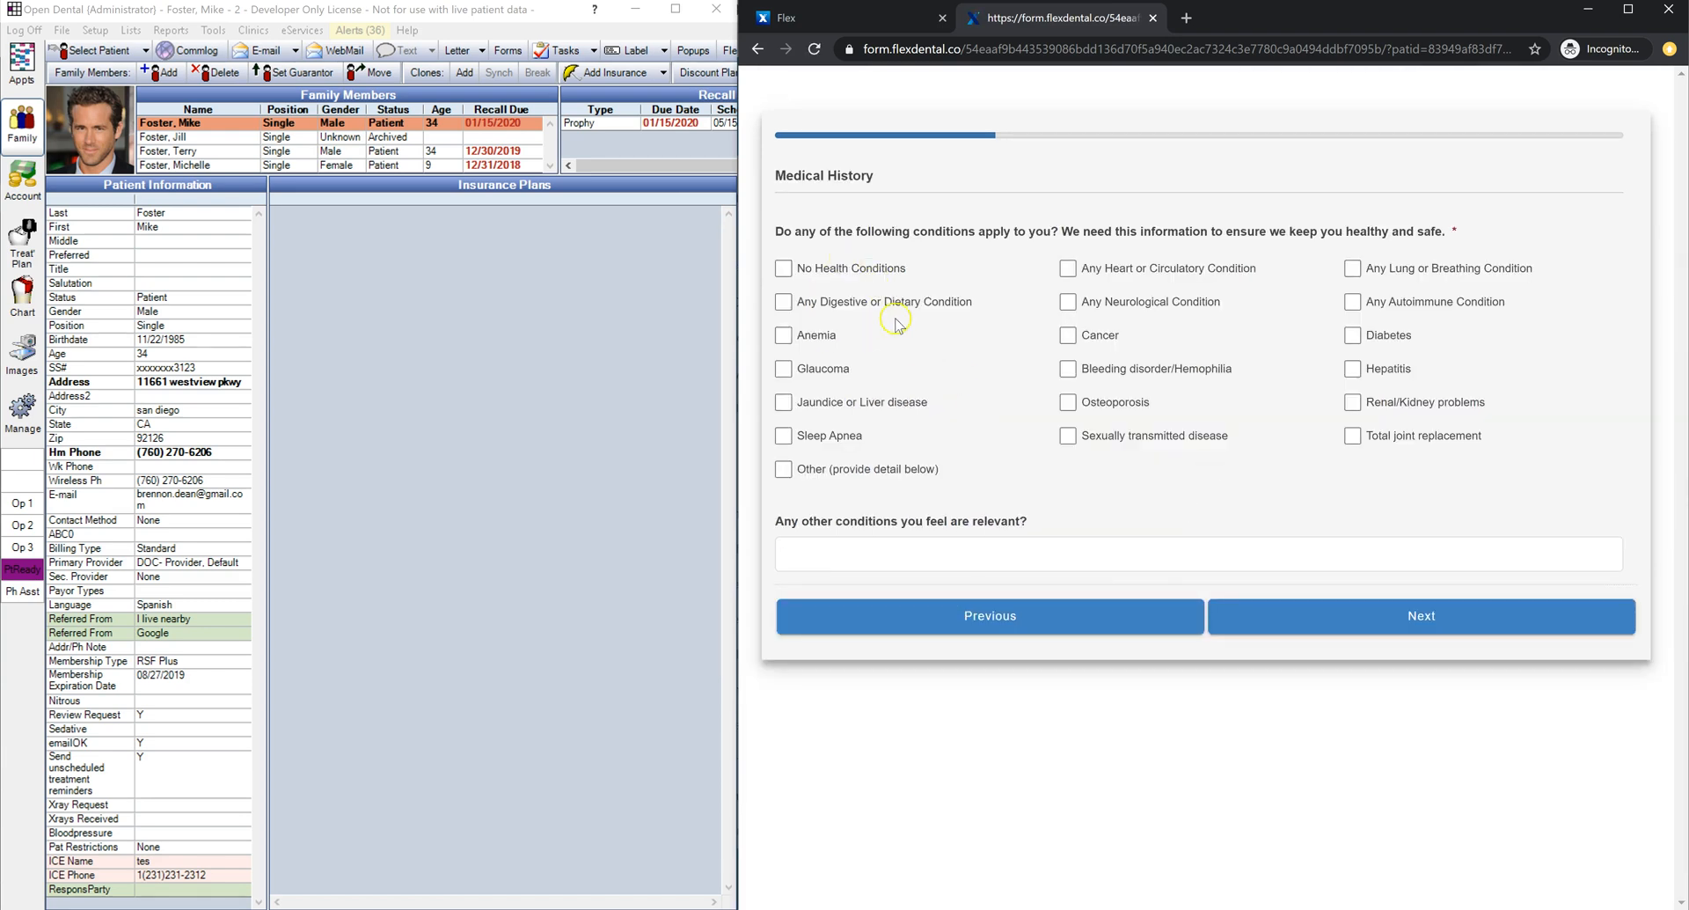
click(822, 273)
click(1235, 353)
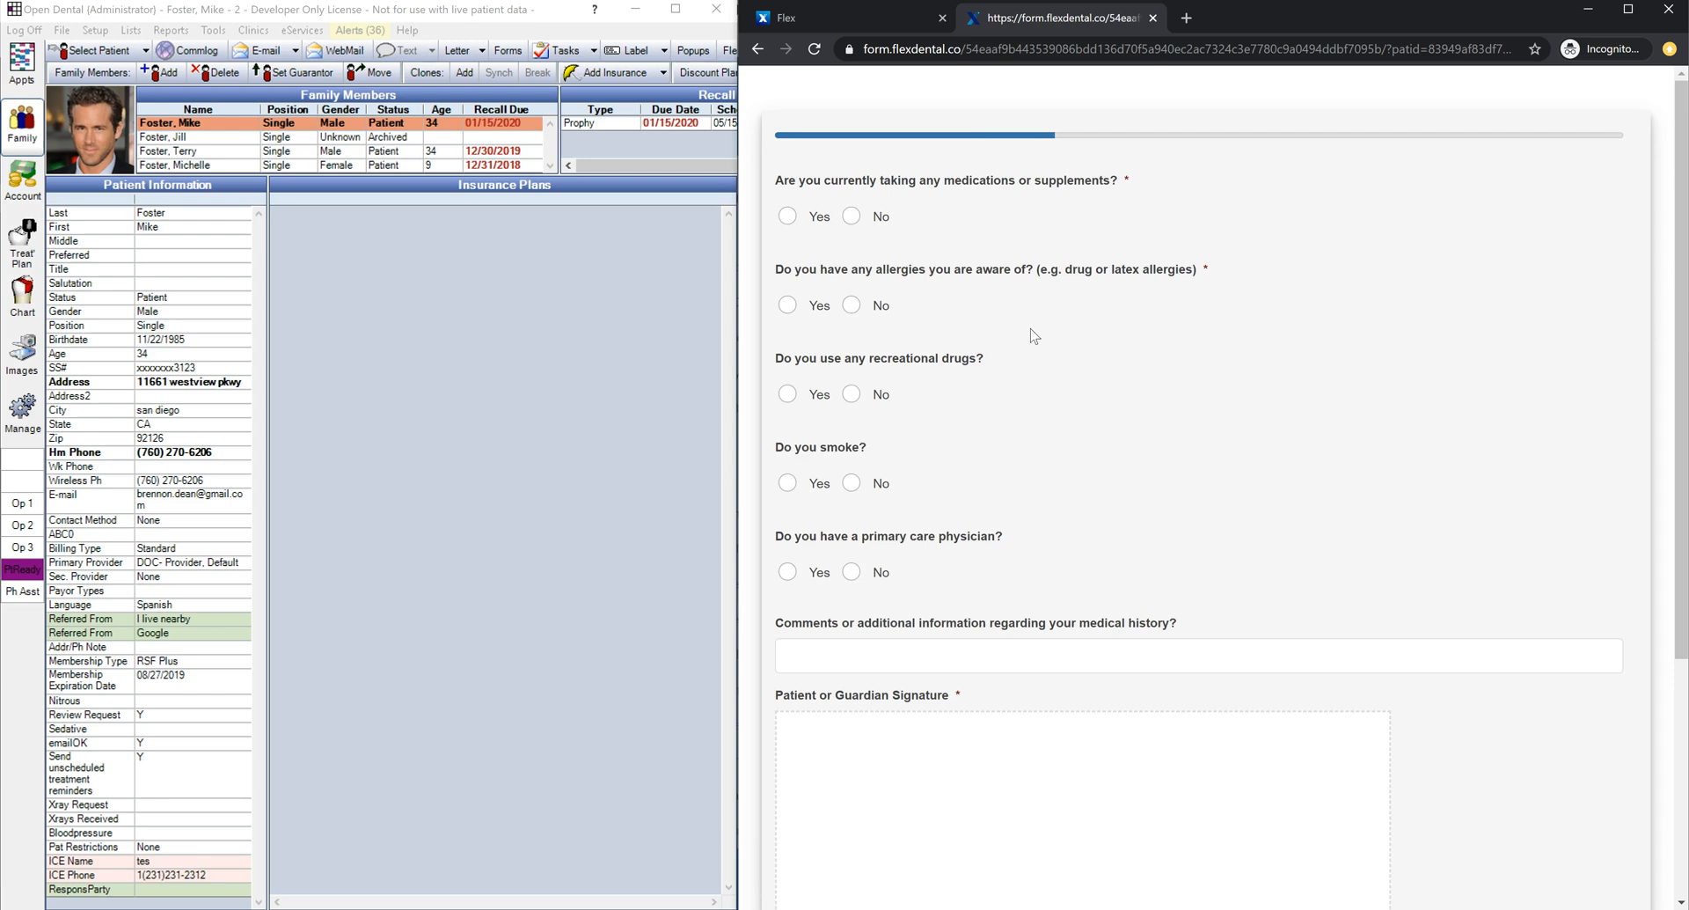
Step: Answer Yes to taking medications and tick Pain Medication
click(850, 217)
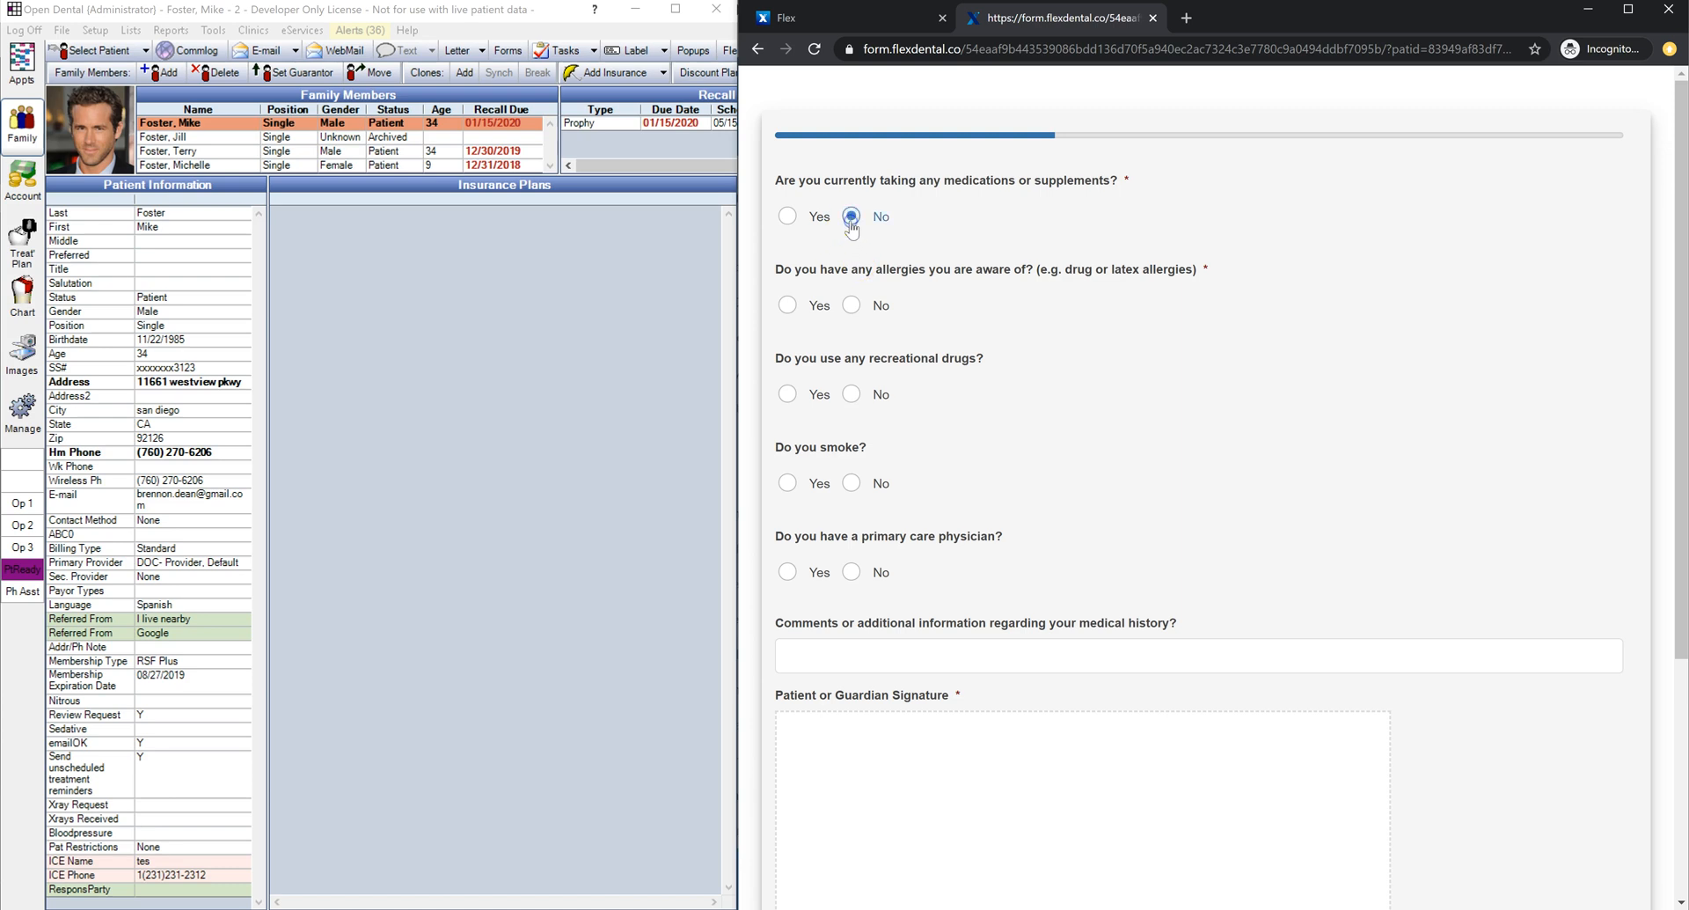
click(792, 218)
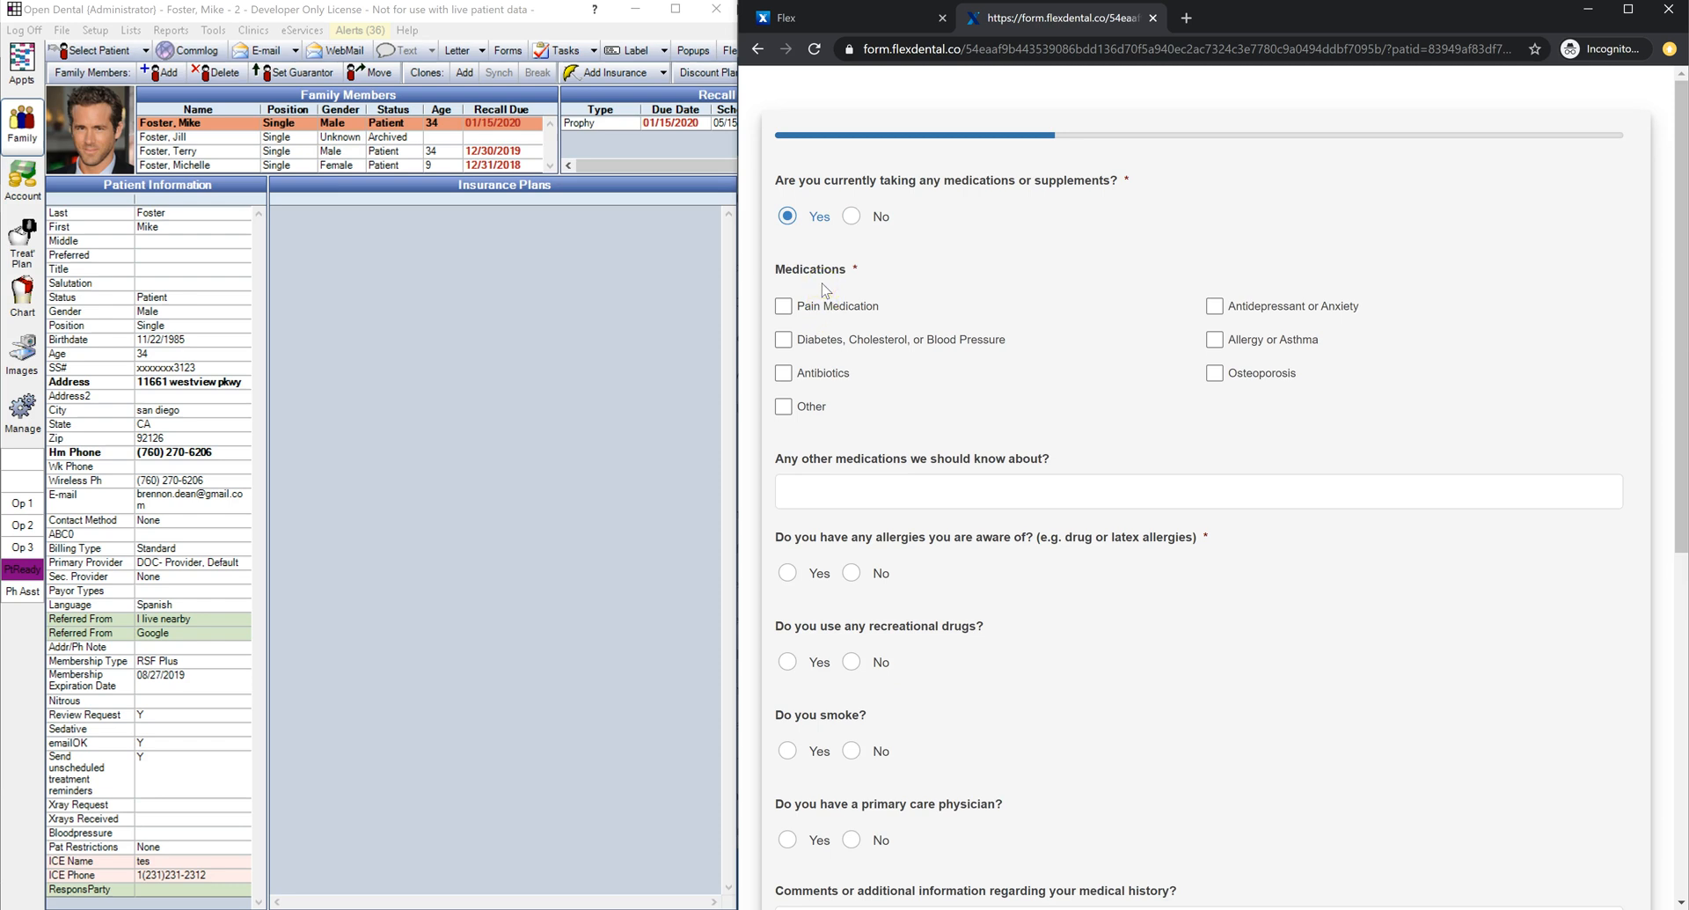
click(839, 308)
click(828, 340)
click(818, 308)
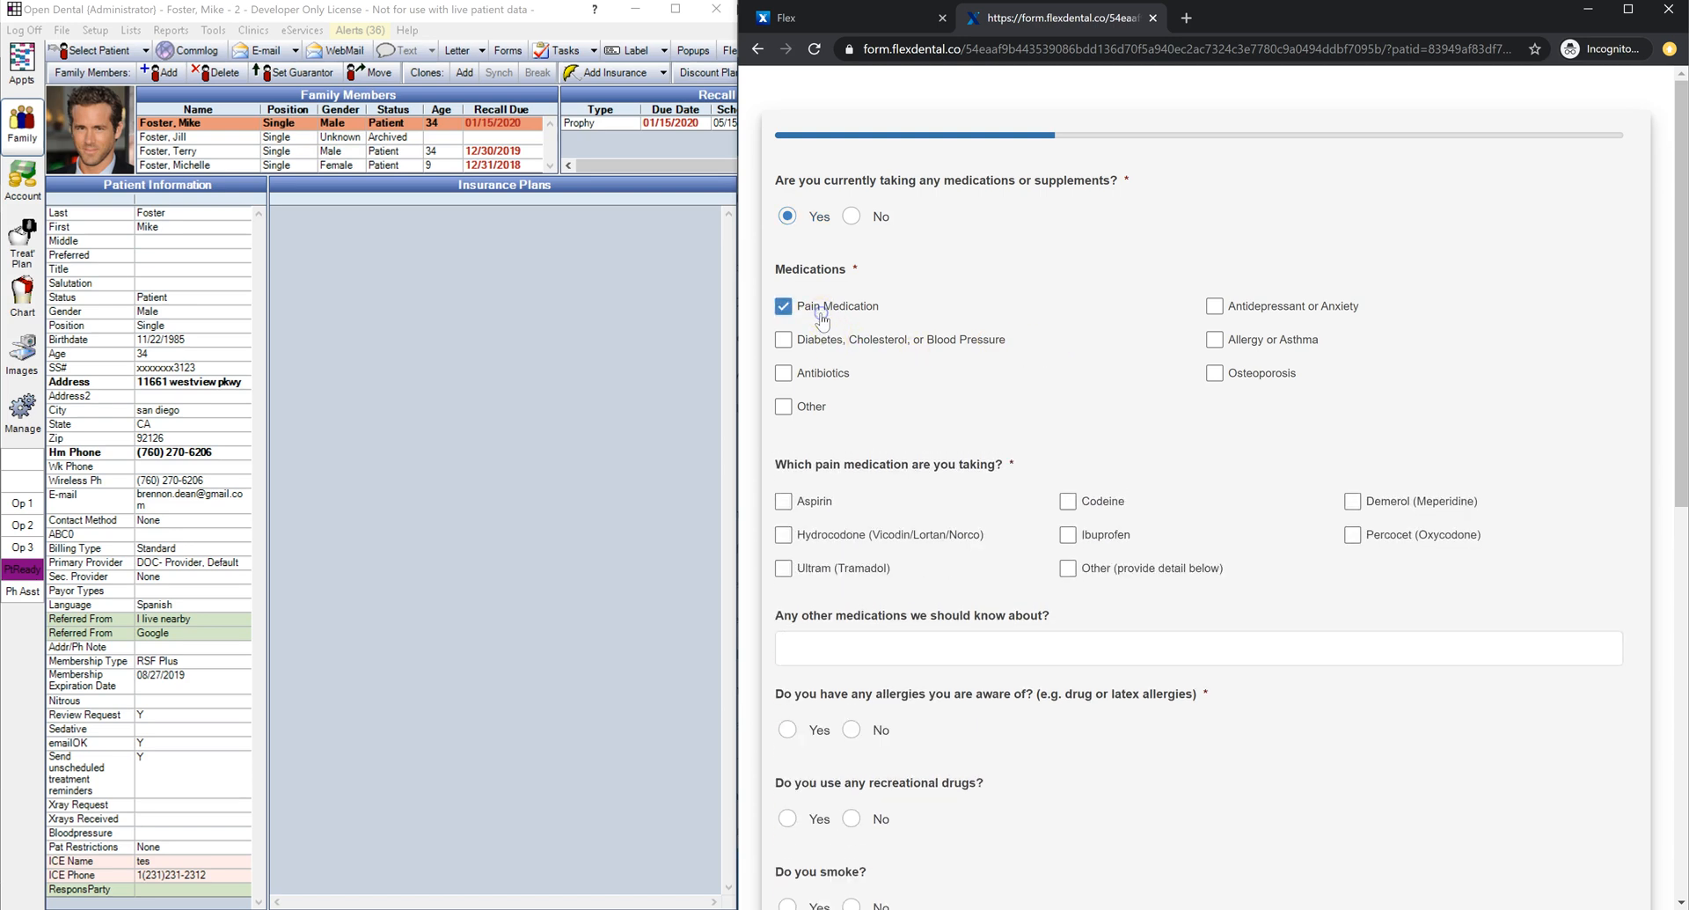
Step: Tick Aspirin, Codeine and Ibuprofen pain medications and enter 'The green ones' as other medication
click(816, 504)
click(1109, 503)
click(1113, 536)
scroll(1130, 514, down, 2)
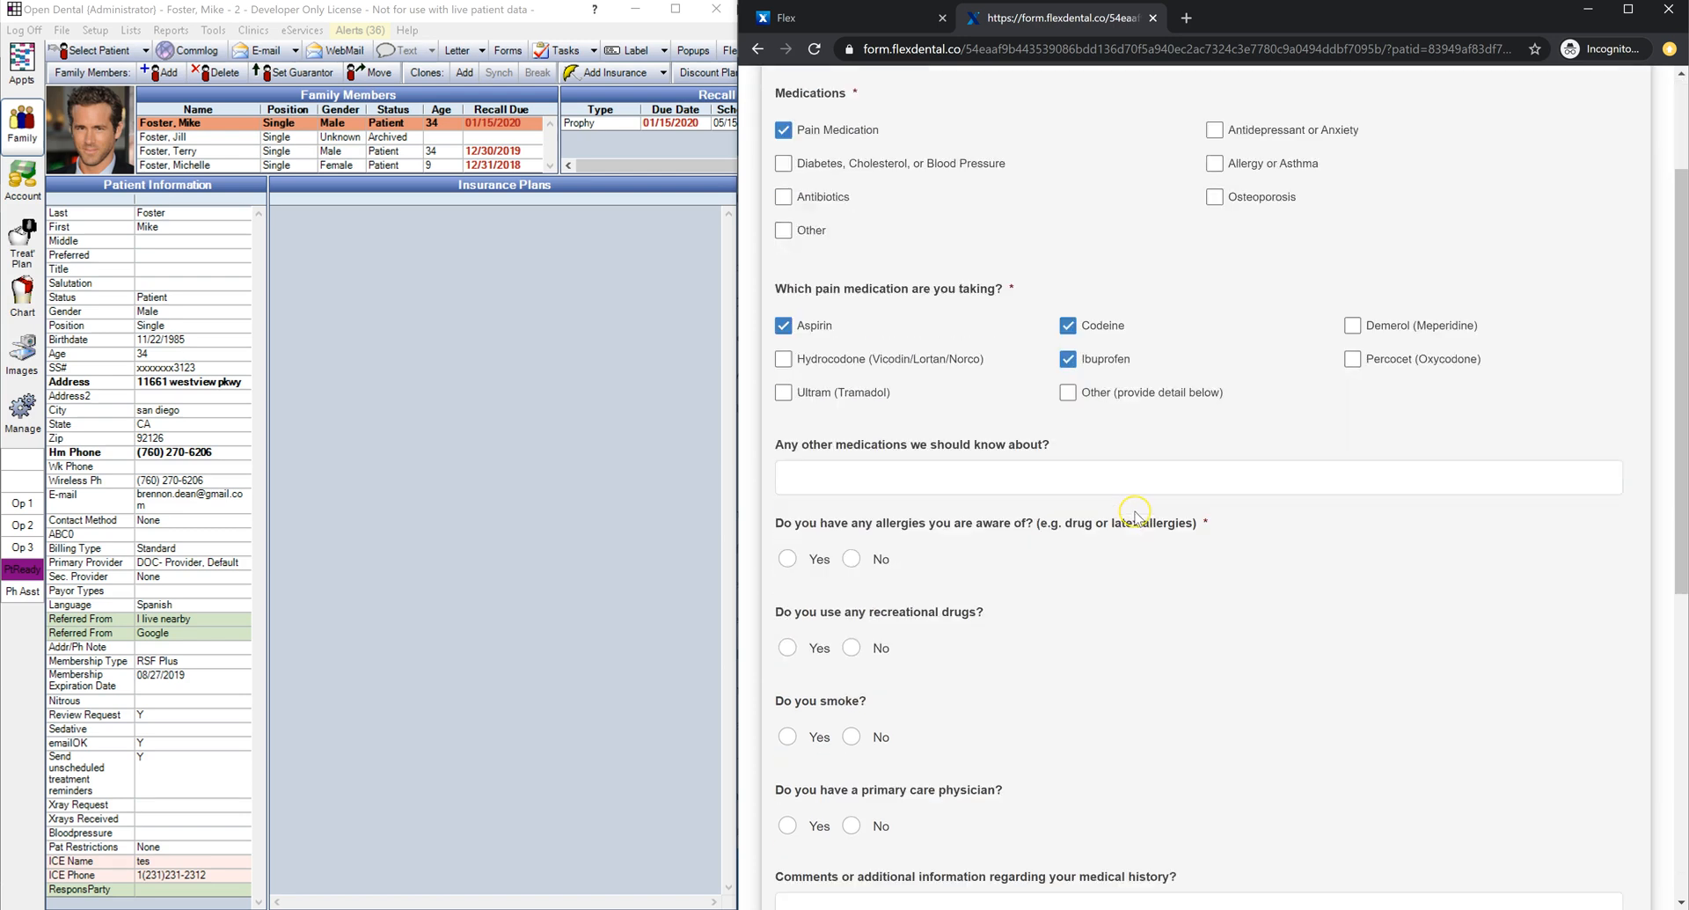
click(1068, 394)
click(984, 476)
text(The green ones)
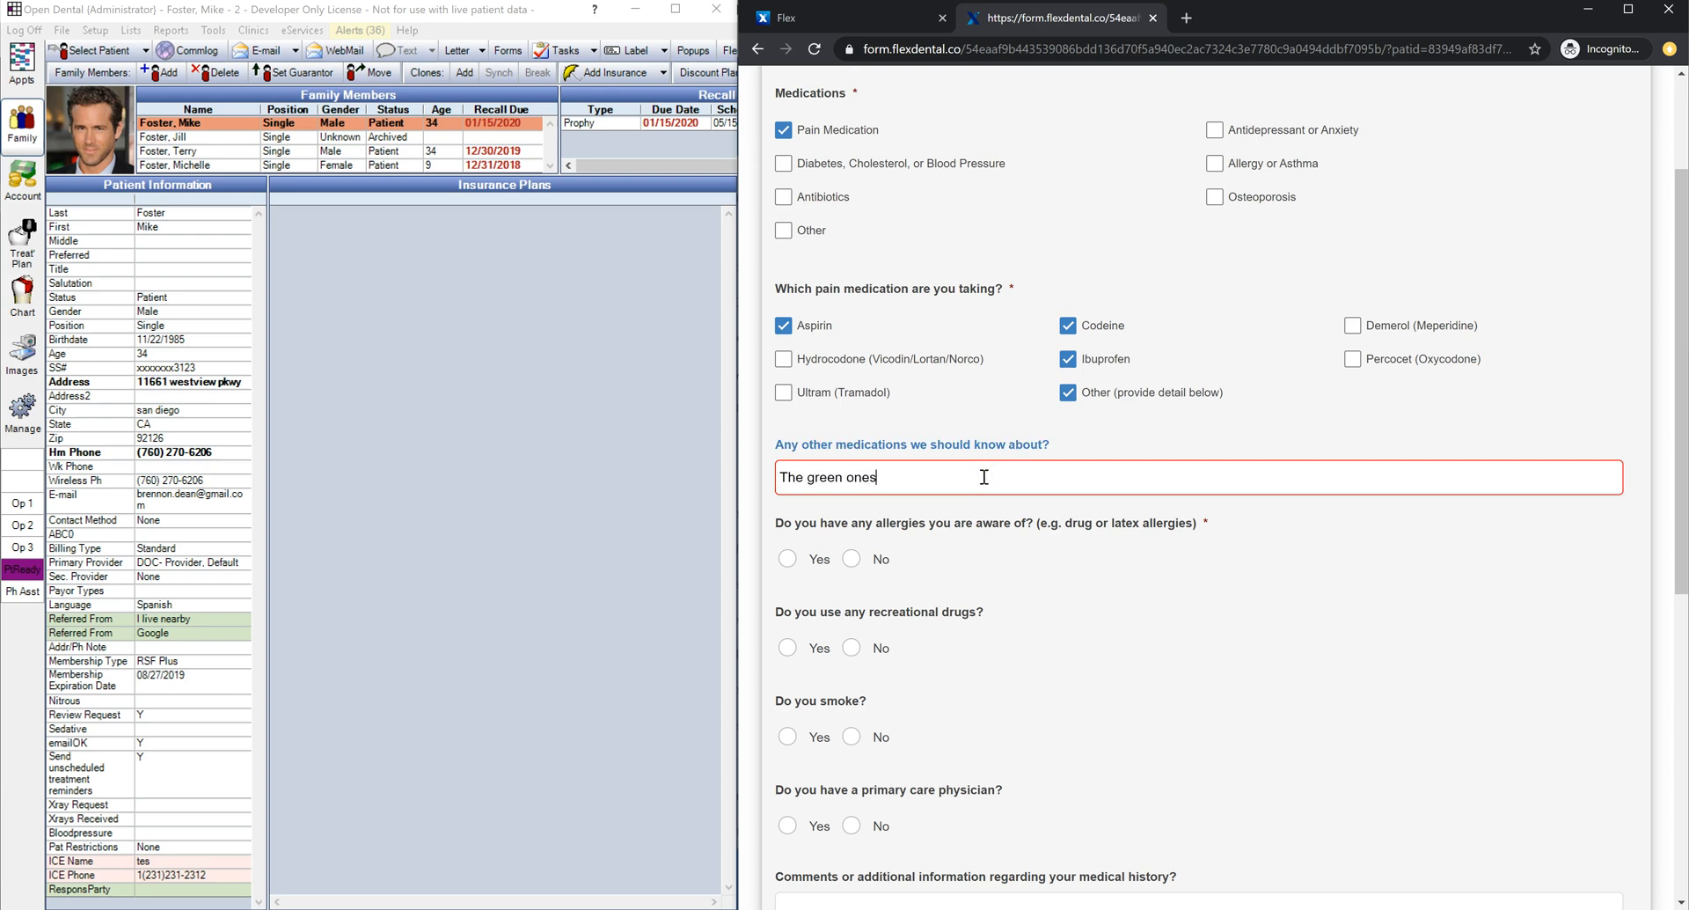
click(1178, 546)
Step: Answer Yes to allergies and tick Animals, Barbiturates, Iodine and Penicillin
click(787, 559)
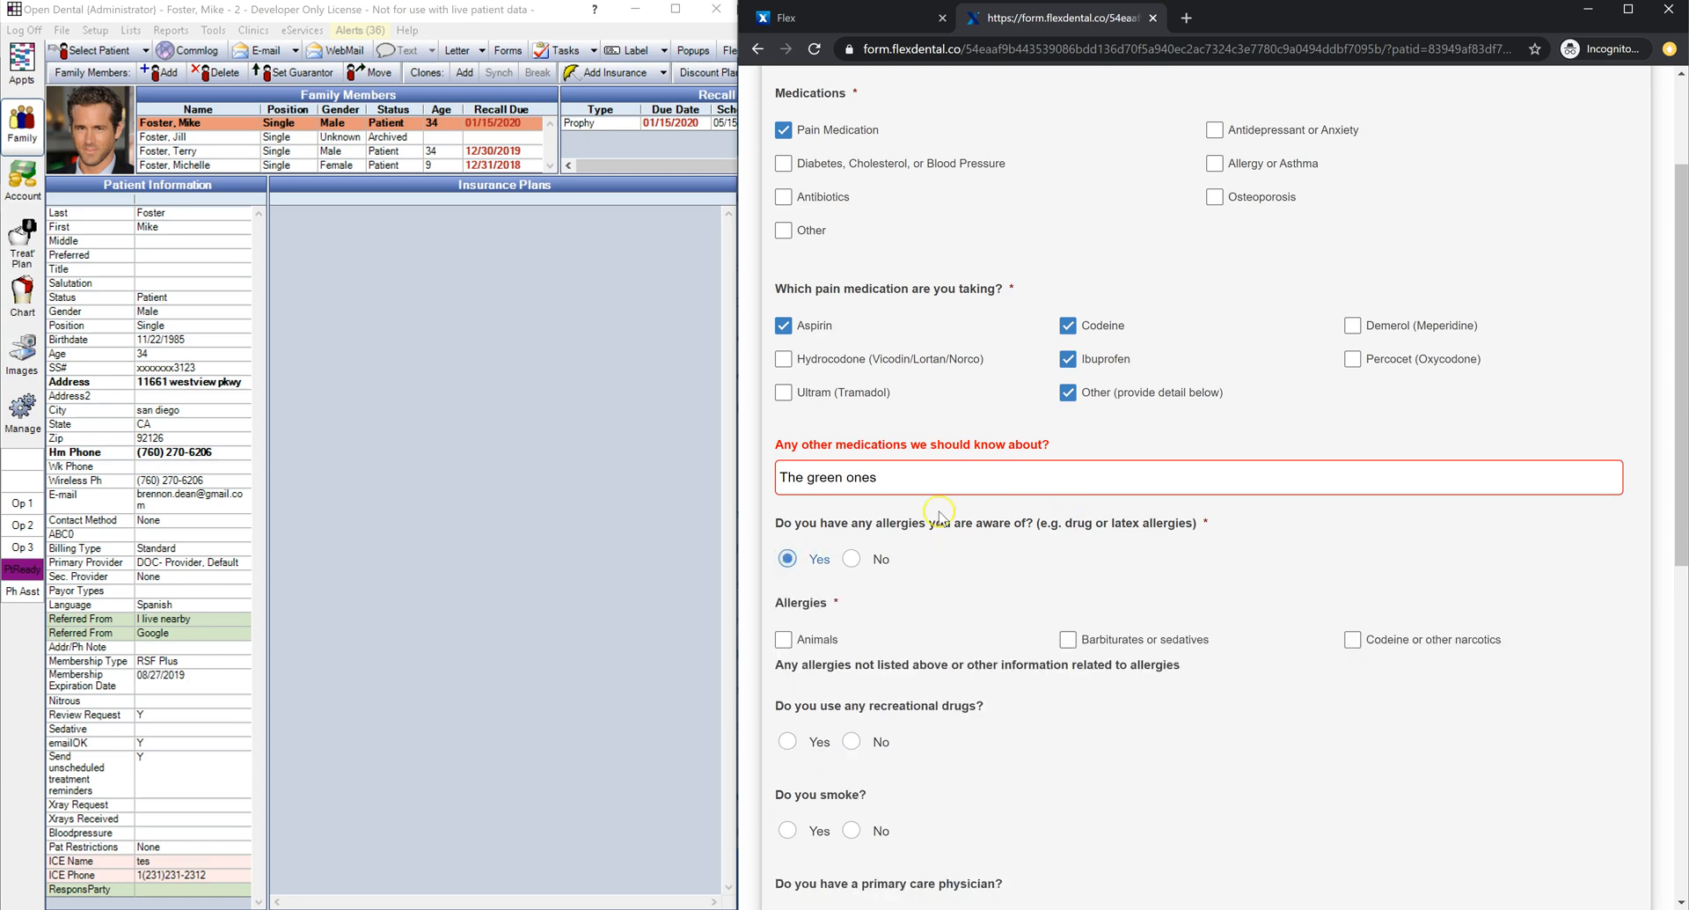
scroll(788, 559, down, 3)
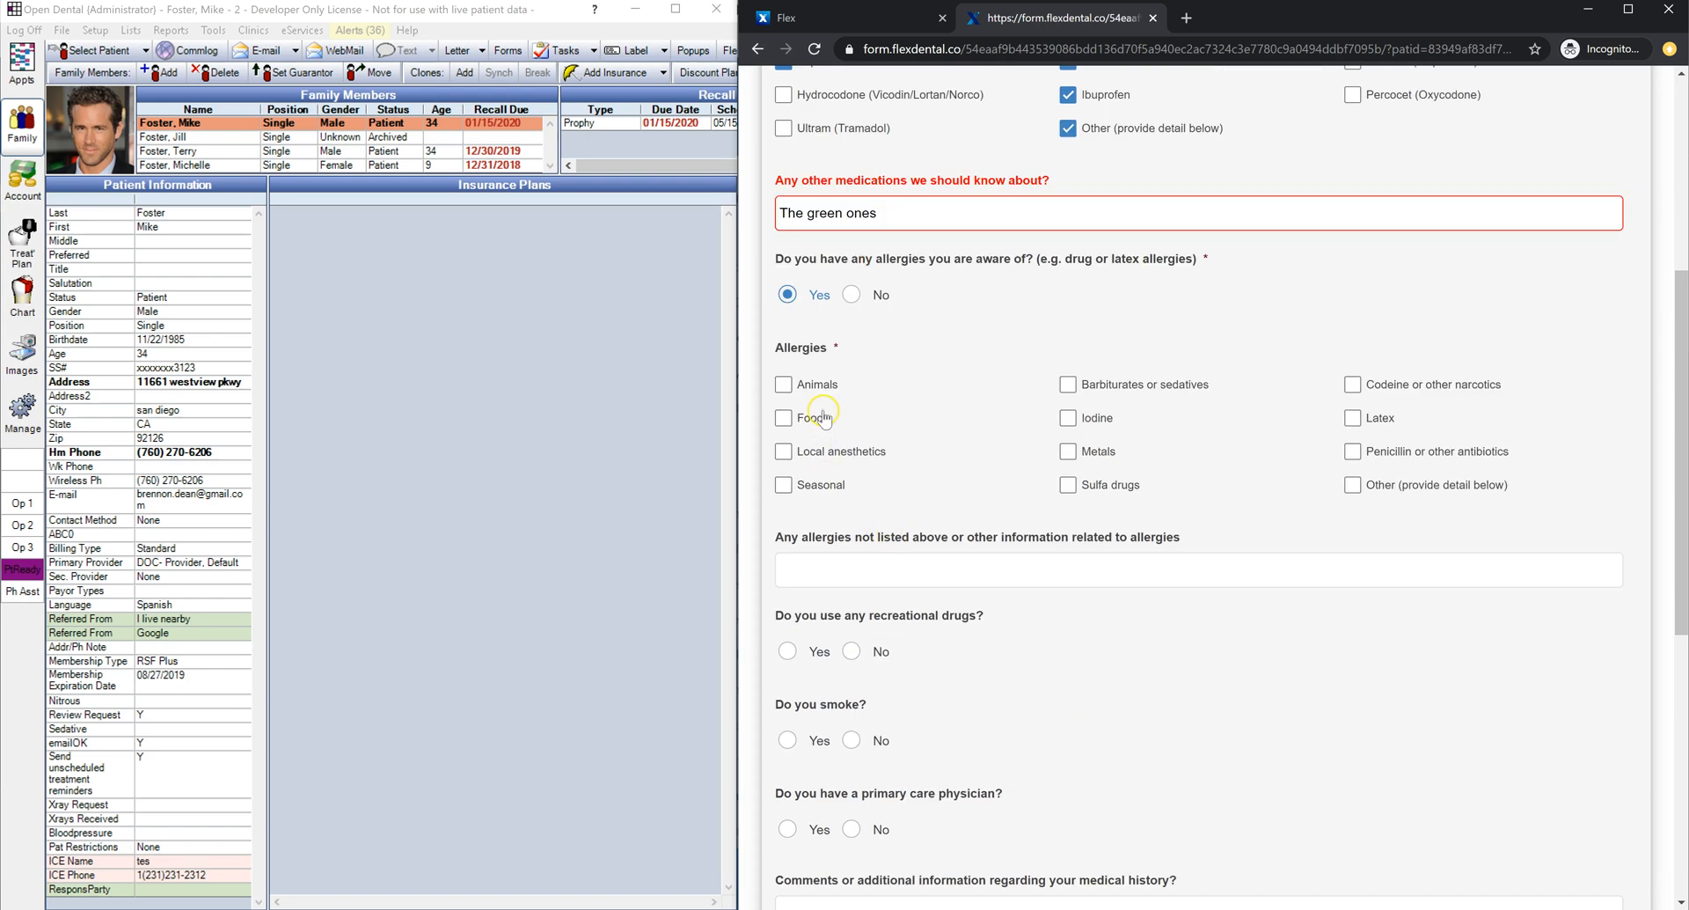
click(825, 384)
click(1069, 384)
click(1069, 418)
click(1352, 452)
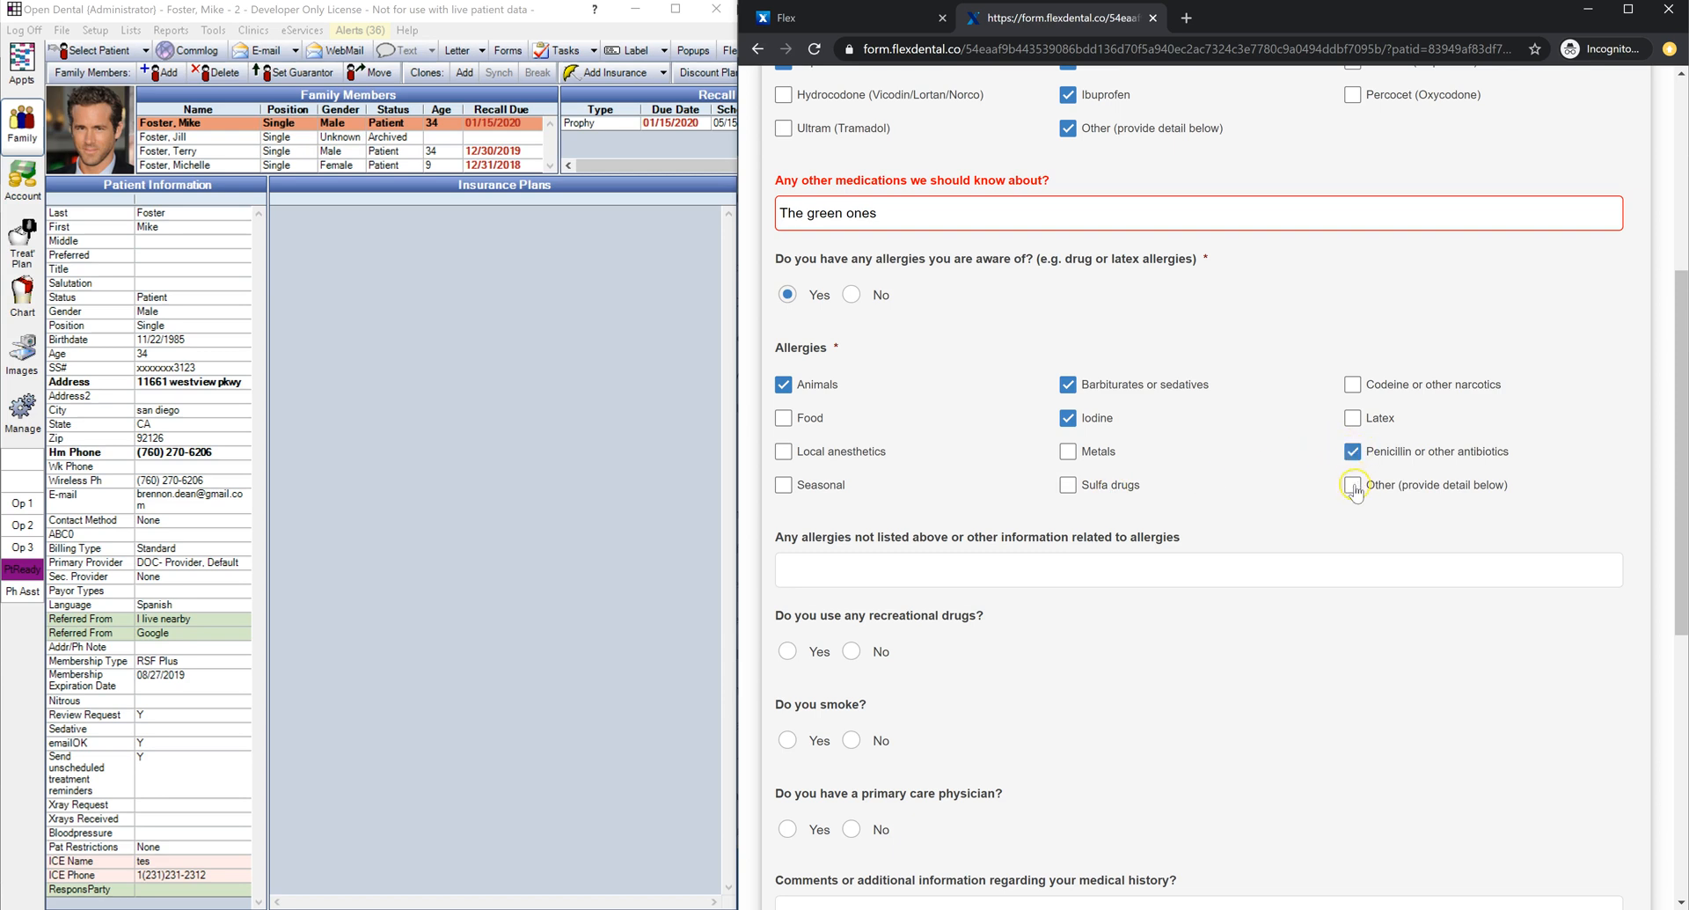
click(1353, 487)
click(1353, 486)
Step: Answer No to recreational drugs, smoking and a primary care physician, sign, and continue
click(851, 651)
click(851, 740)
scroll(851, 740, down, 3)
click(851, 565)
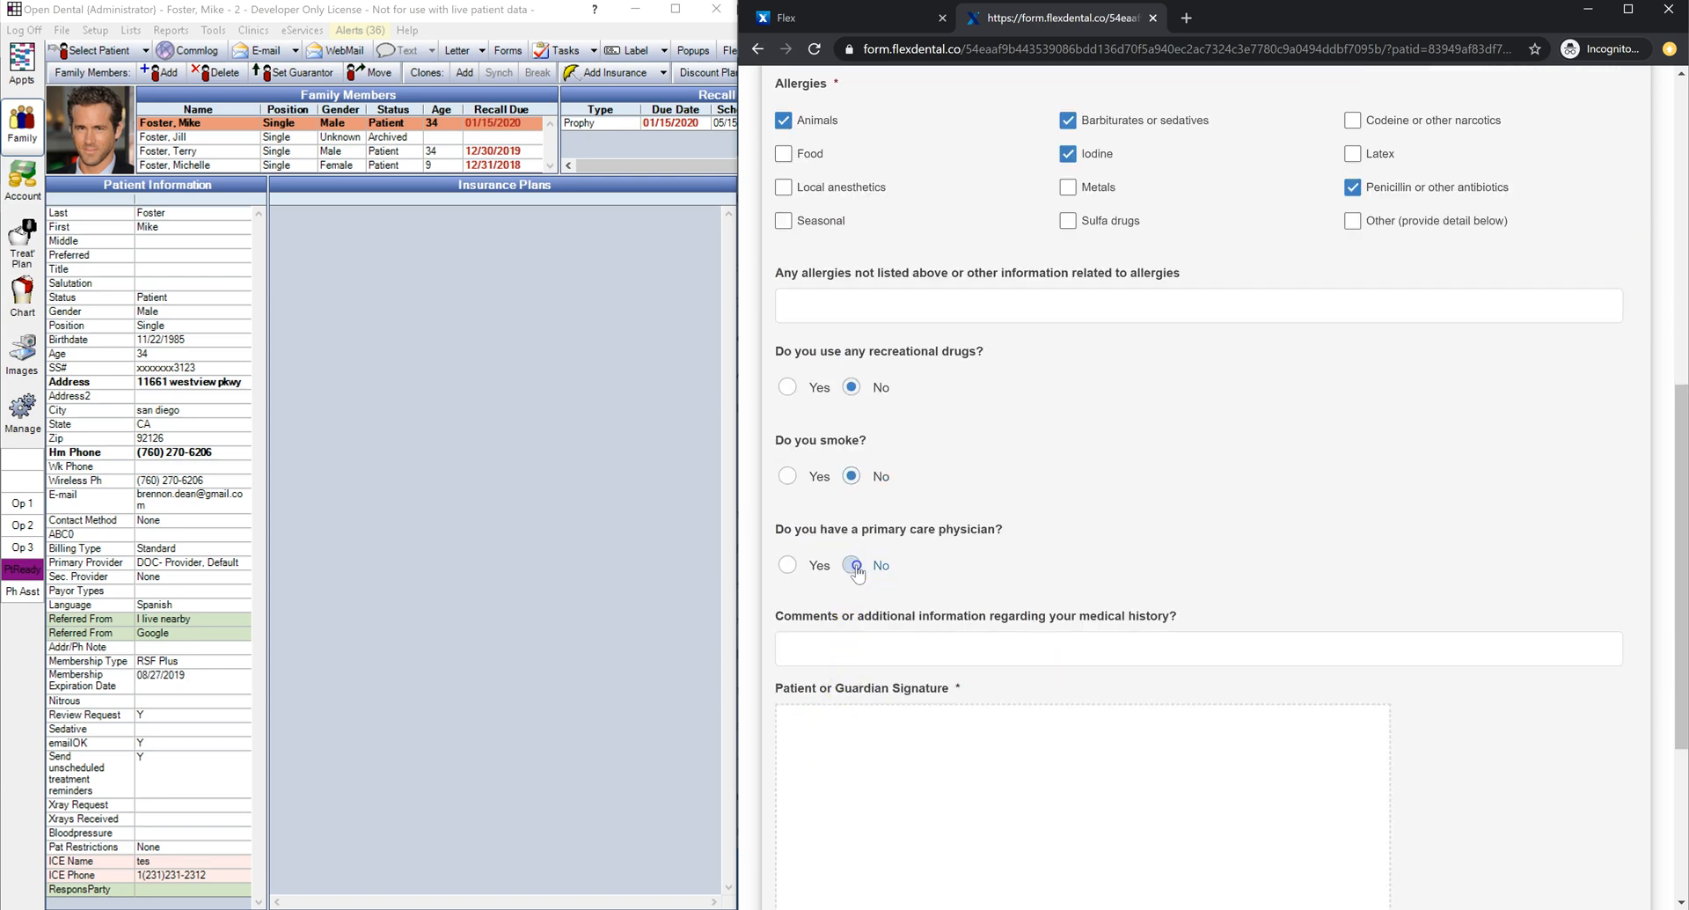
scroll(846, 607, down, 4)
mouse_move(896, 529)
mouse_down()
mouse_move(1112, 577)
mouse_move(1231, 565)
mouse_up()
scroll(1302, 668, down, 1)
click(1364, 836)
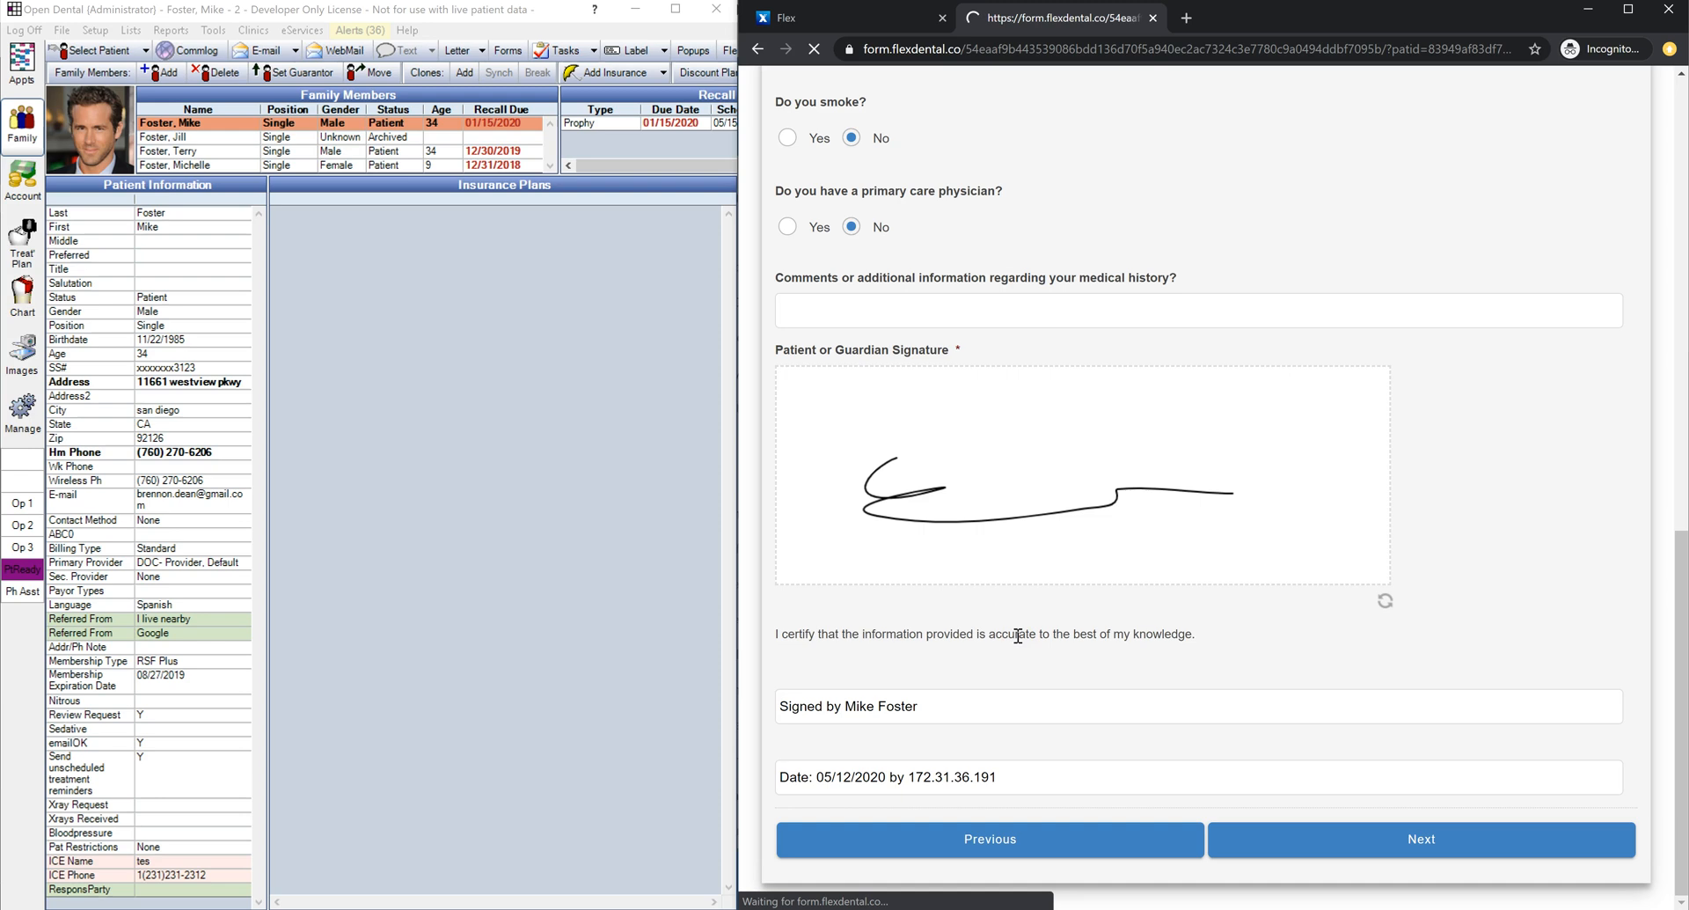
Step: Tick residence and insurance change, cleaning and second-opinion reasons; answer No to bad dental experience
click(878, 269)
click(1088, 271)
click(1067, 430)
click(1067, 464)
click(855, 631)
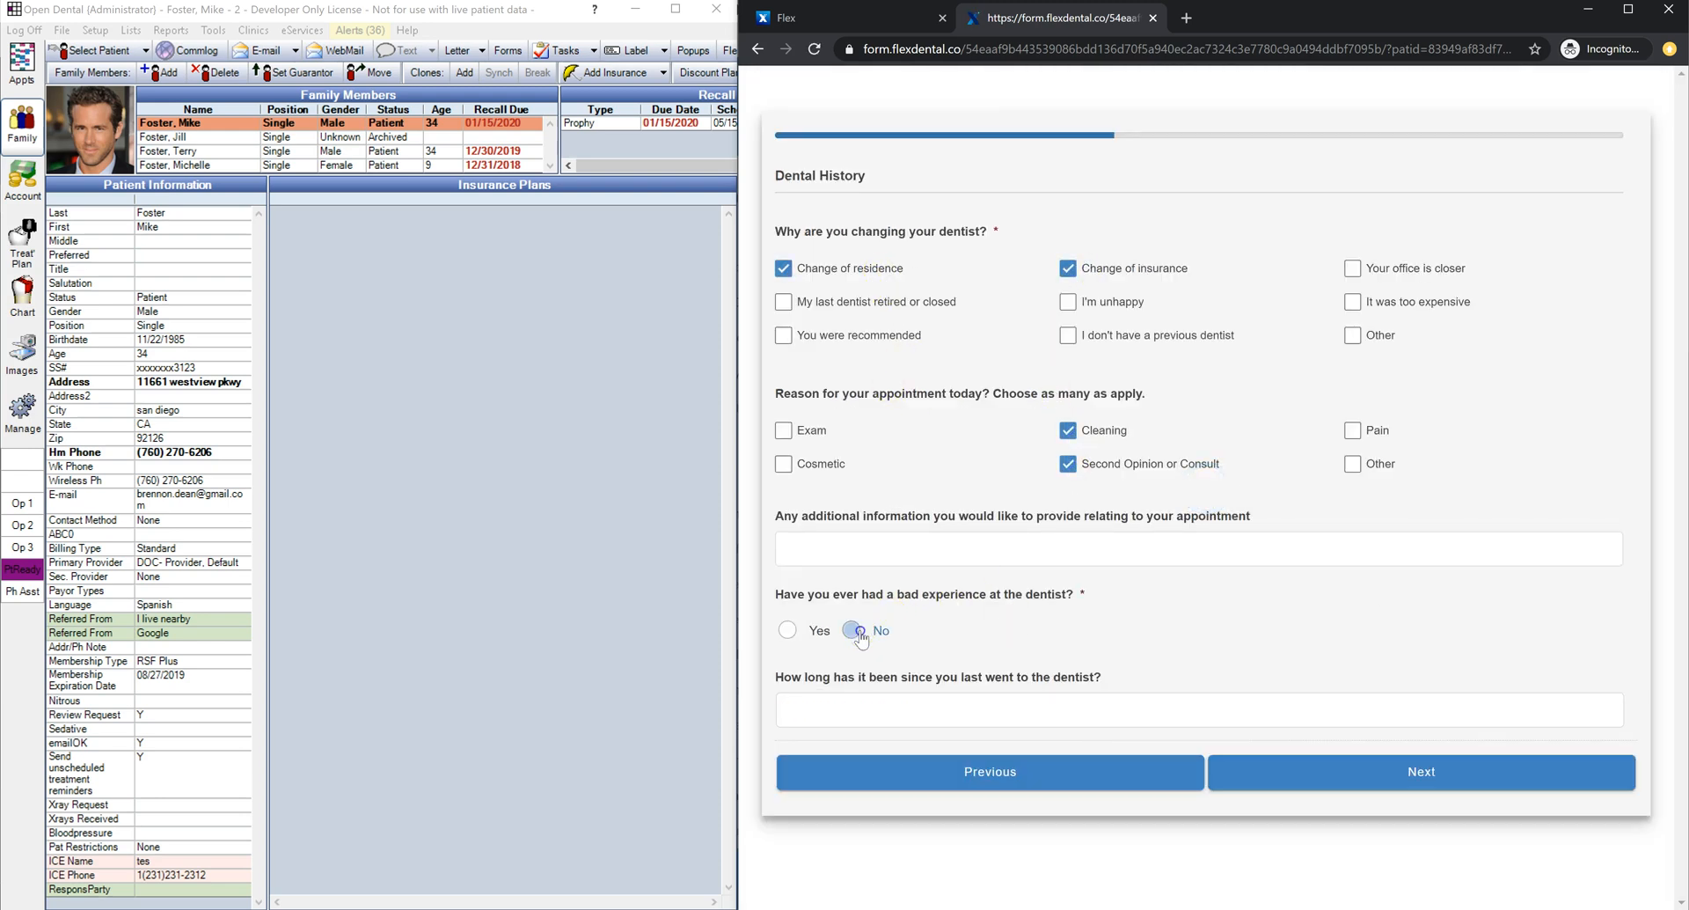
click(1308, 767)
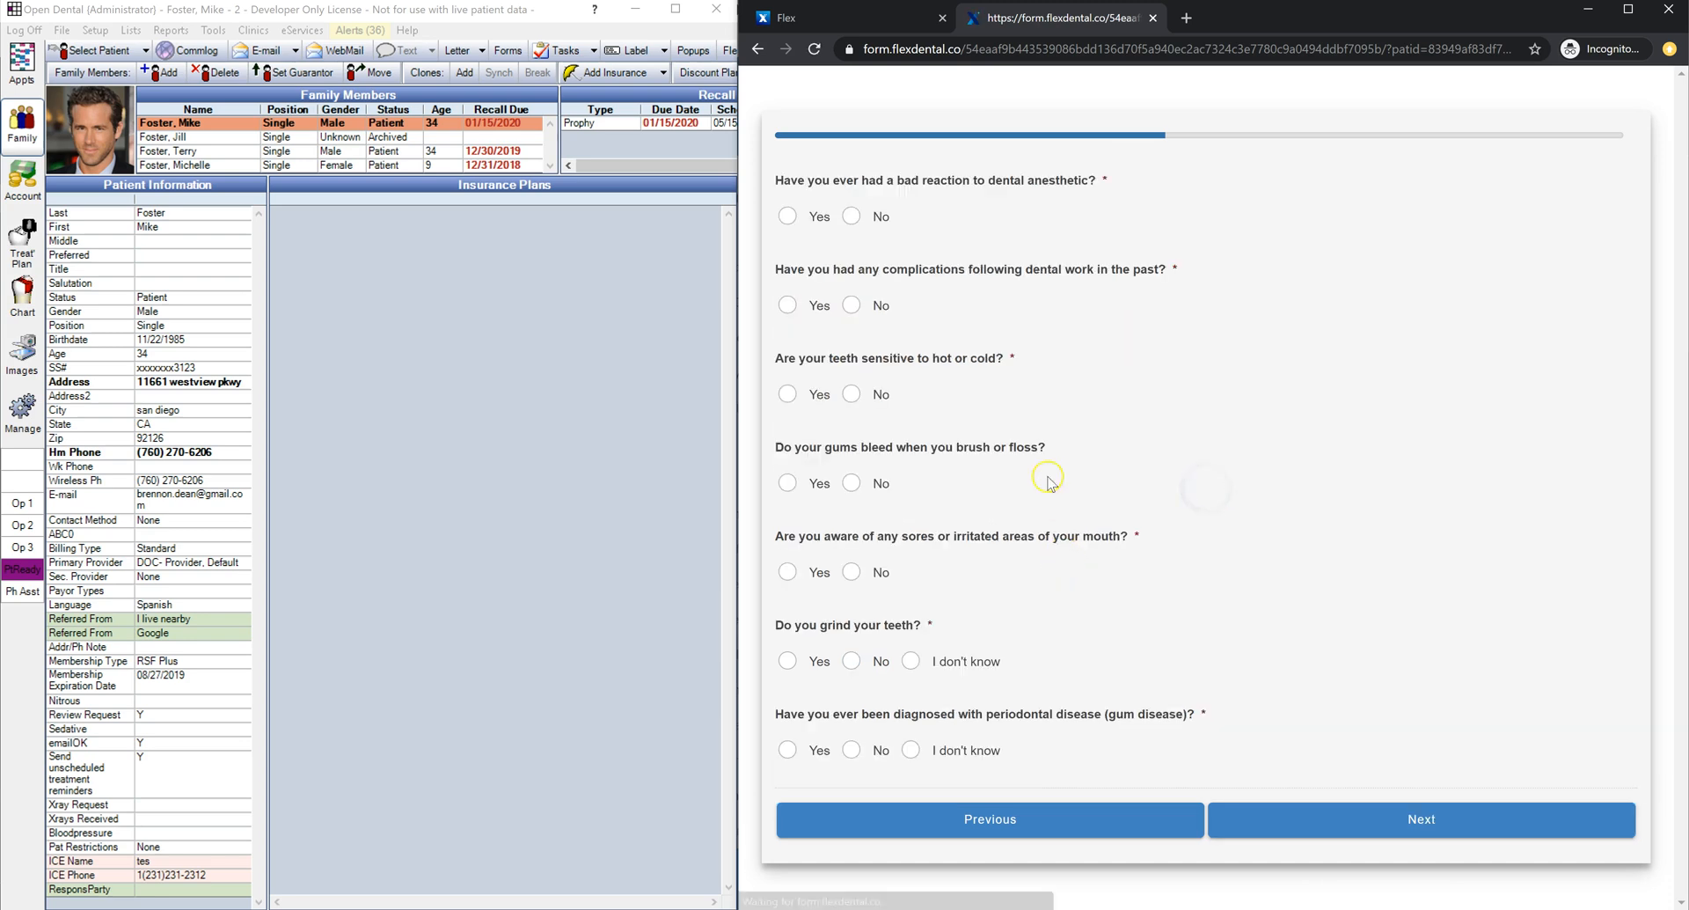
Step: Answer No to all seven dental history questions, from anesthetic reactions to periodontal disease
click(850, 216)
click(850, 304)
click(852, 394)
click(852, 483)
click(852, 572)
click(851, 661)
click(852, 749)
click(1351, 814)
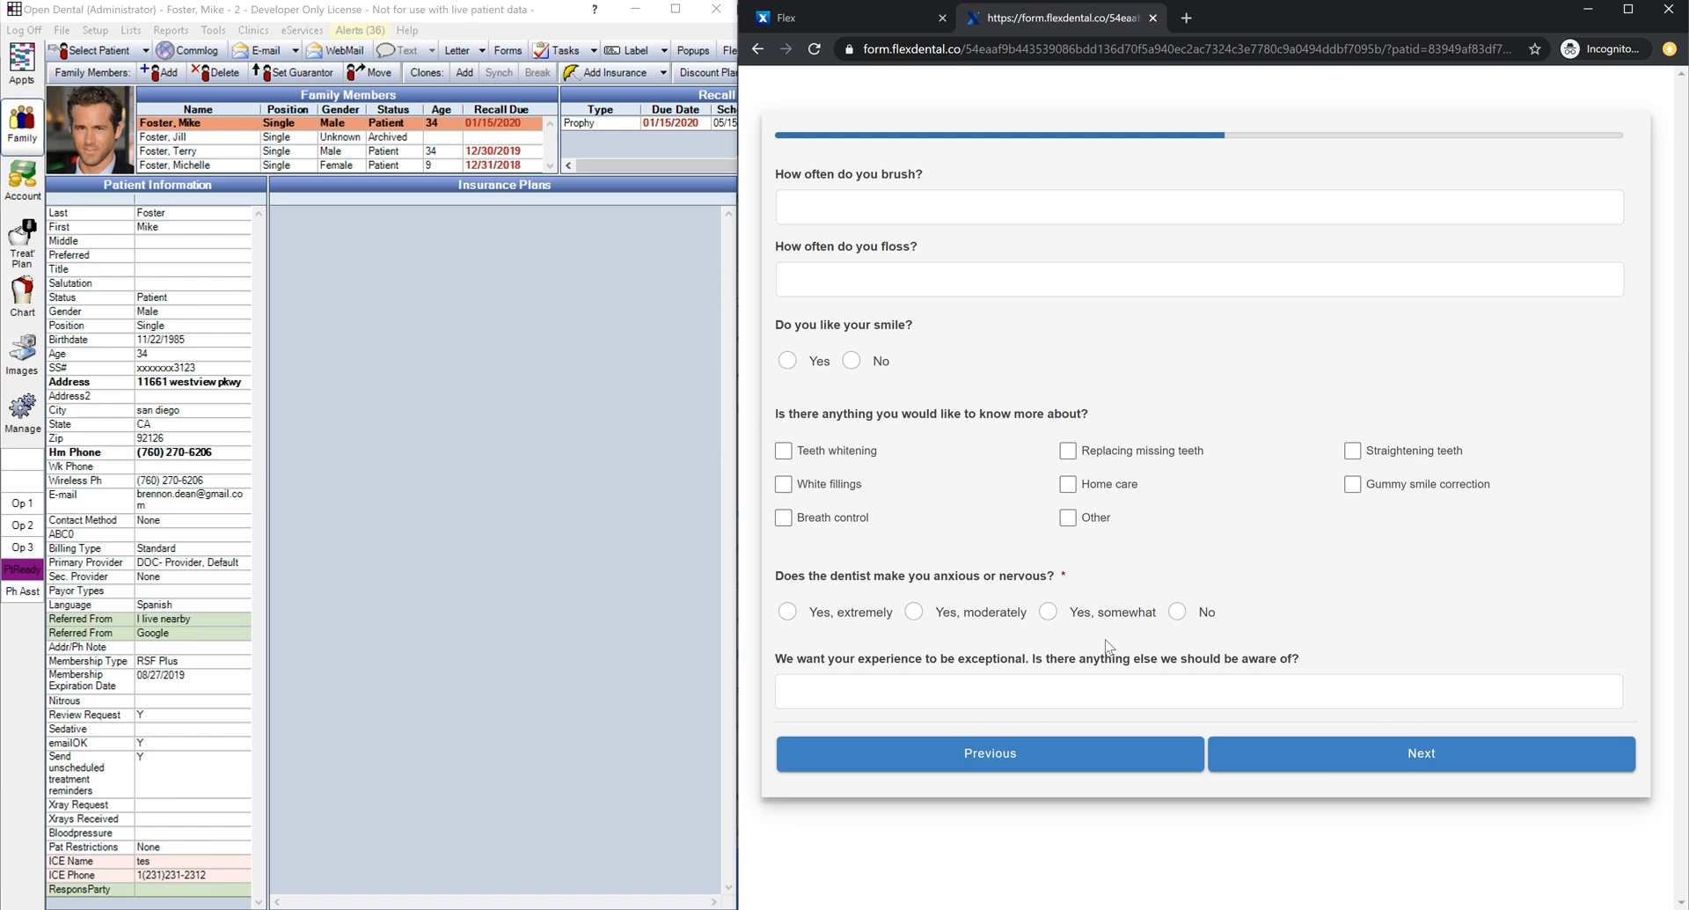
Step: Set brushing Occasionally, flossing Once a day, smile Yes, whitening and white-filling interest, no anxiety
click(960, 207)
click(947, 265)
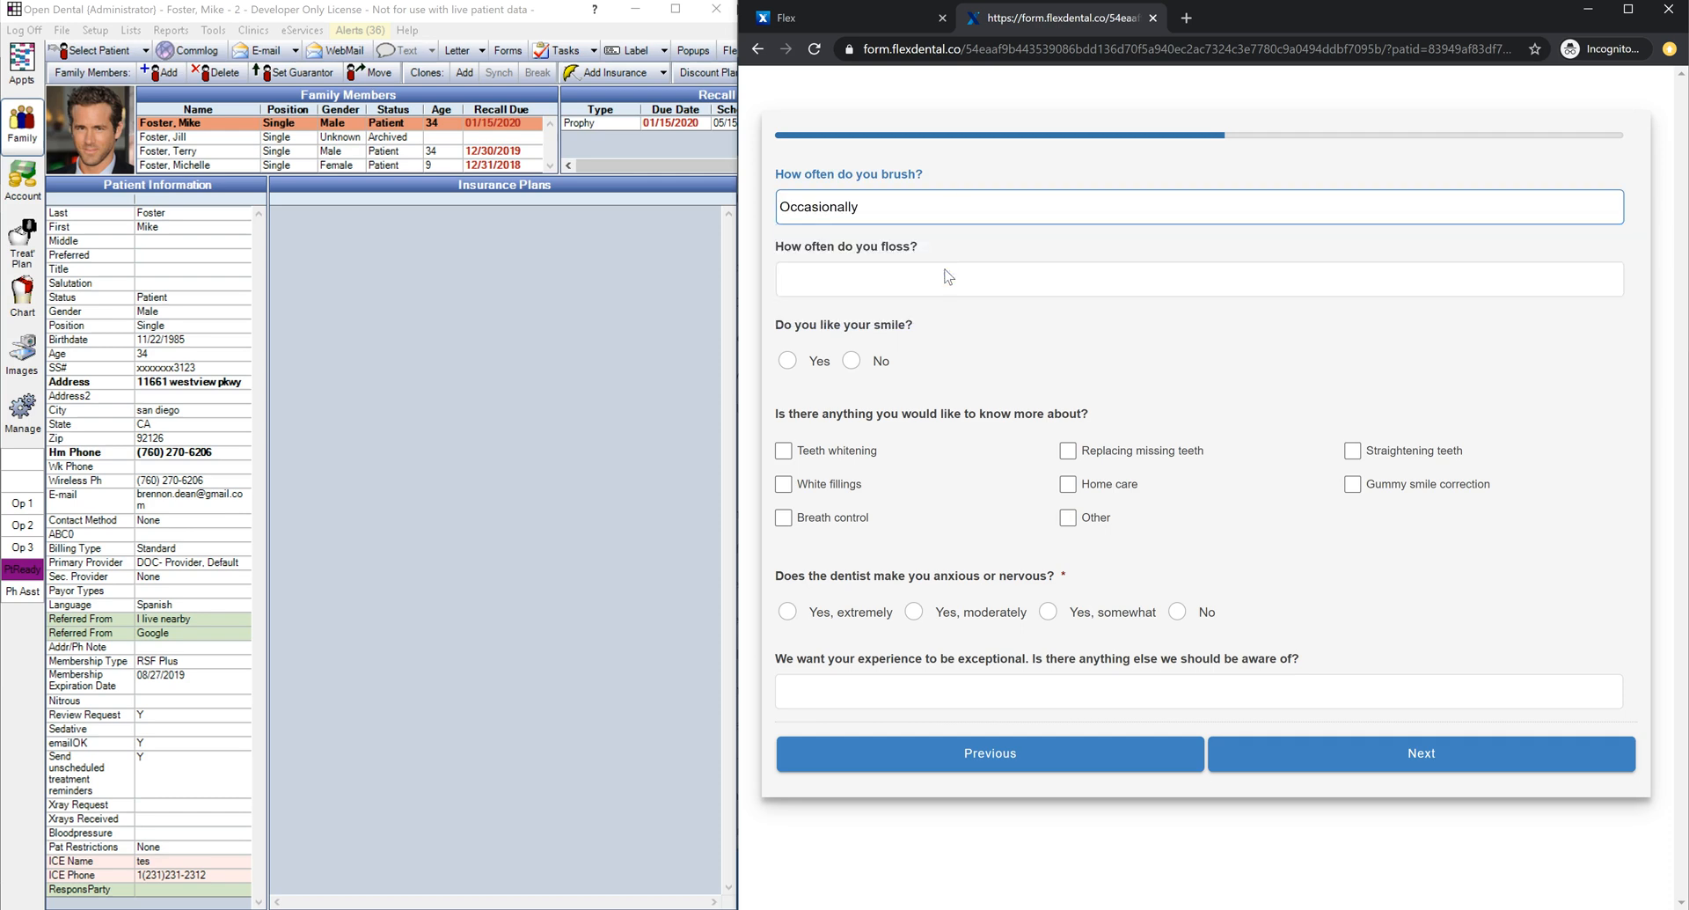
click(948, 278)
click(930, 350)
click(851, 366)
drag(939, 325, 774, 325)
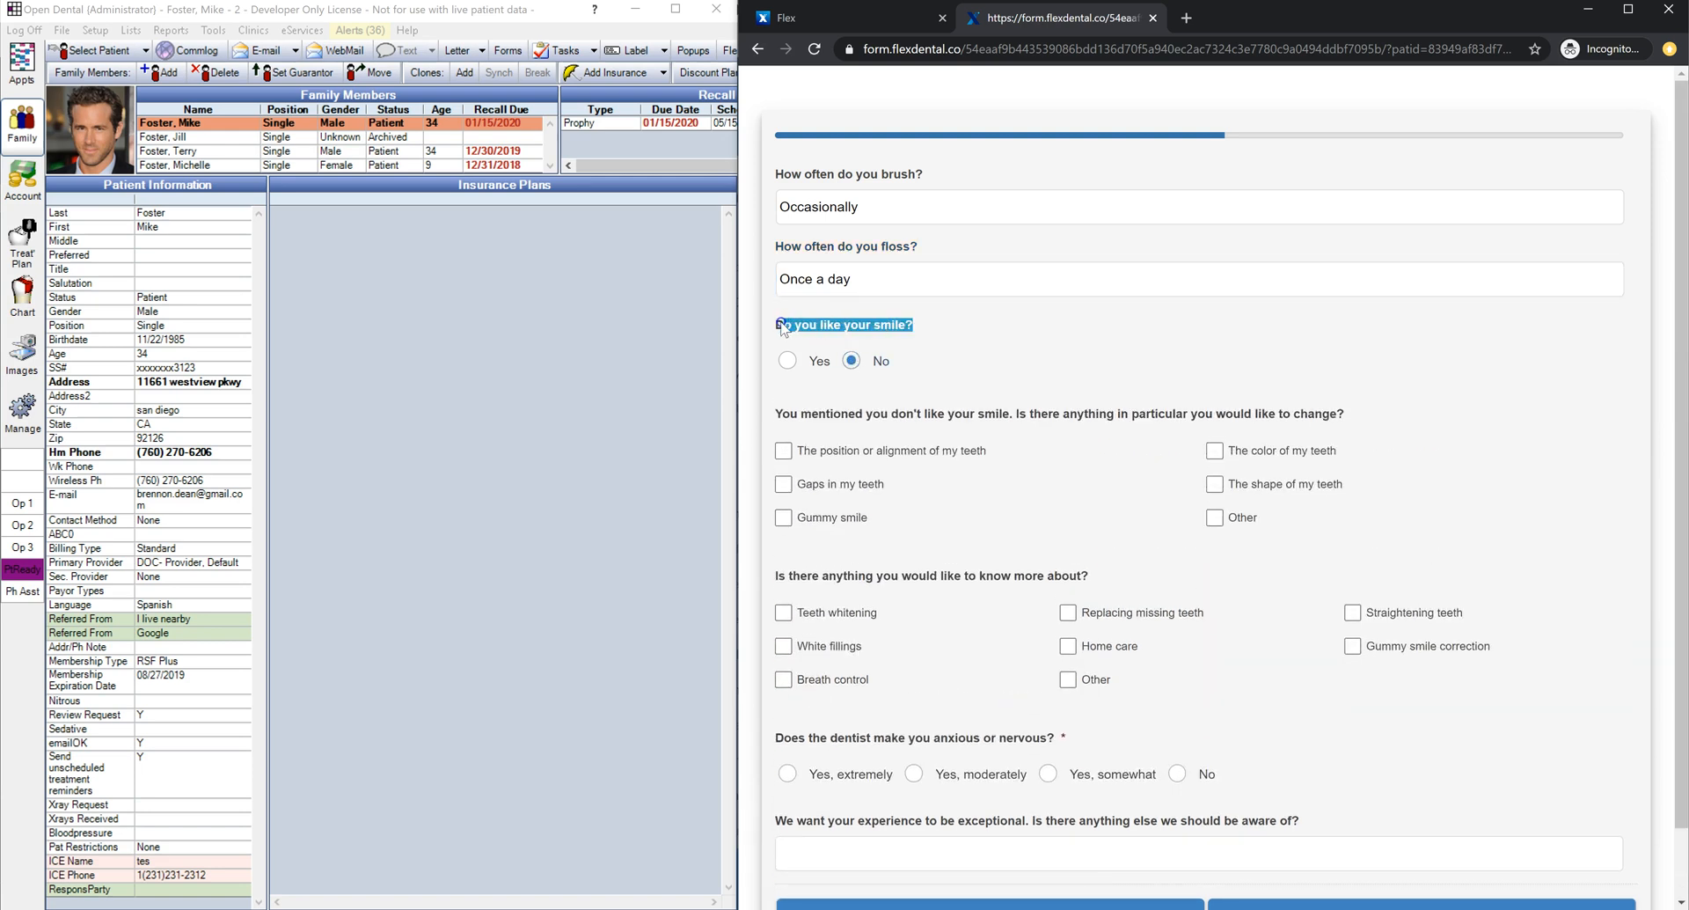
click(955, 332)
click(790, 362)
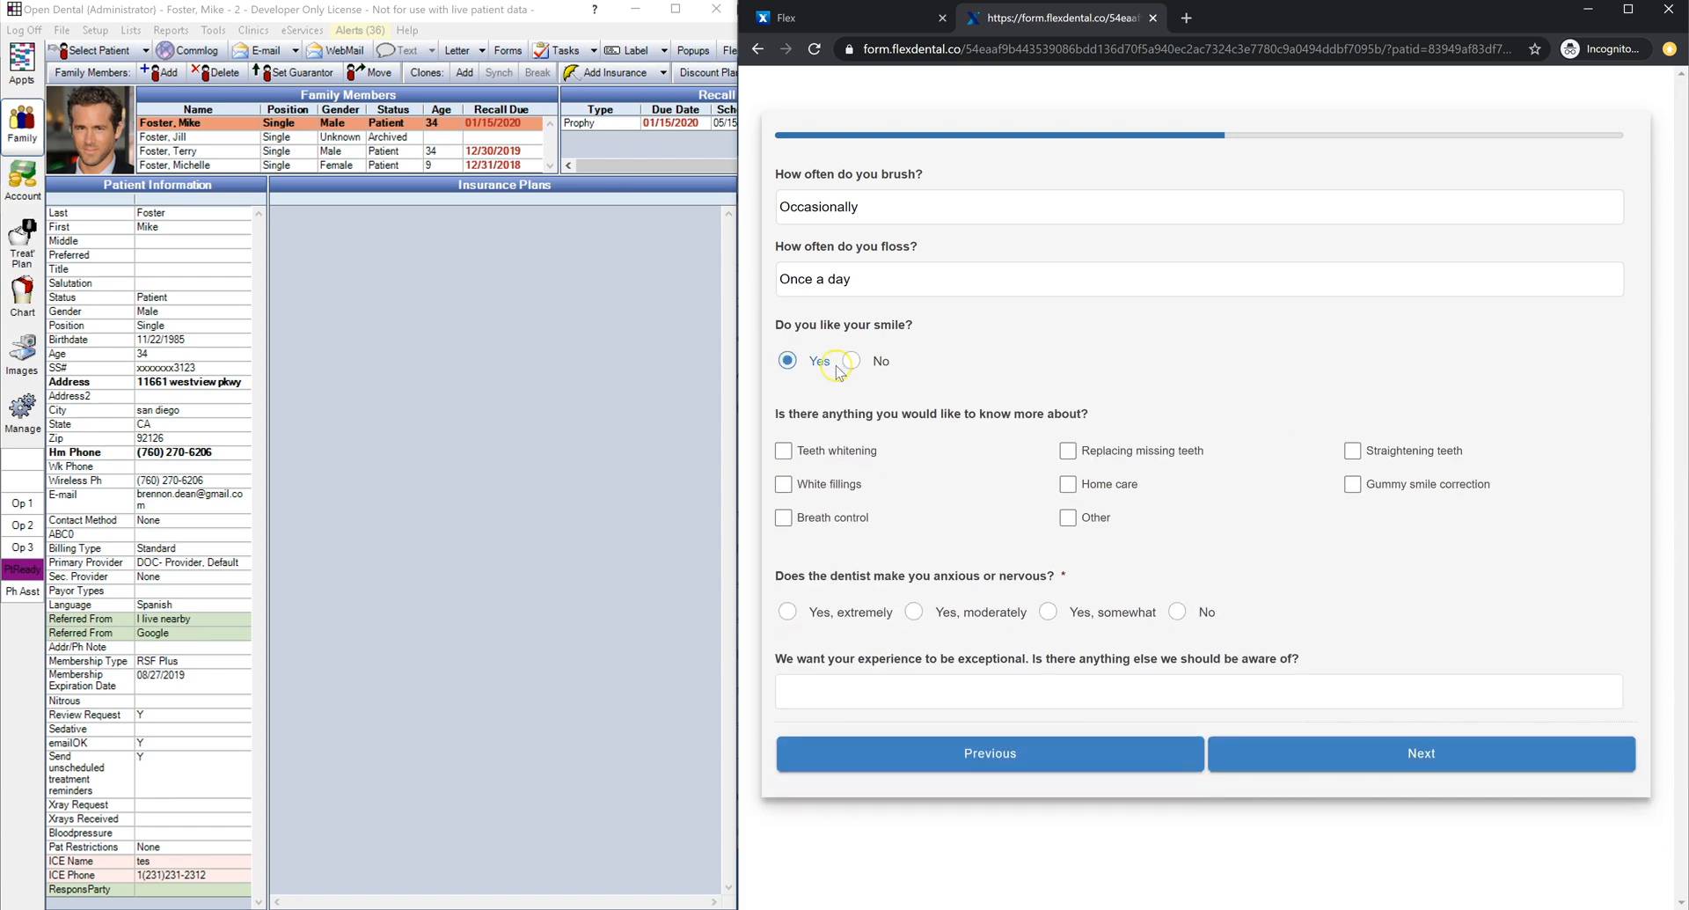
click(859, 450)
click(849, 491)
click(1198, 619)
click(1271, 746)
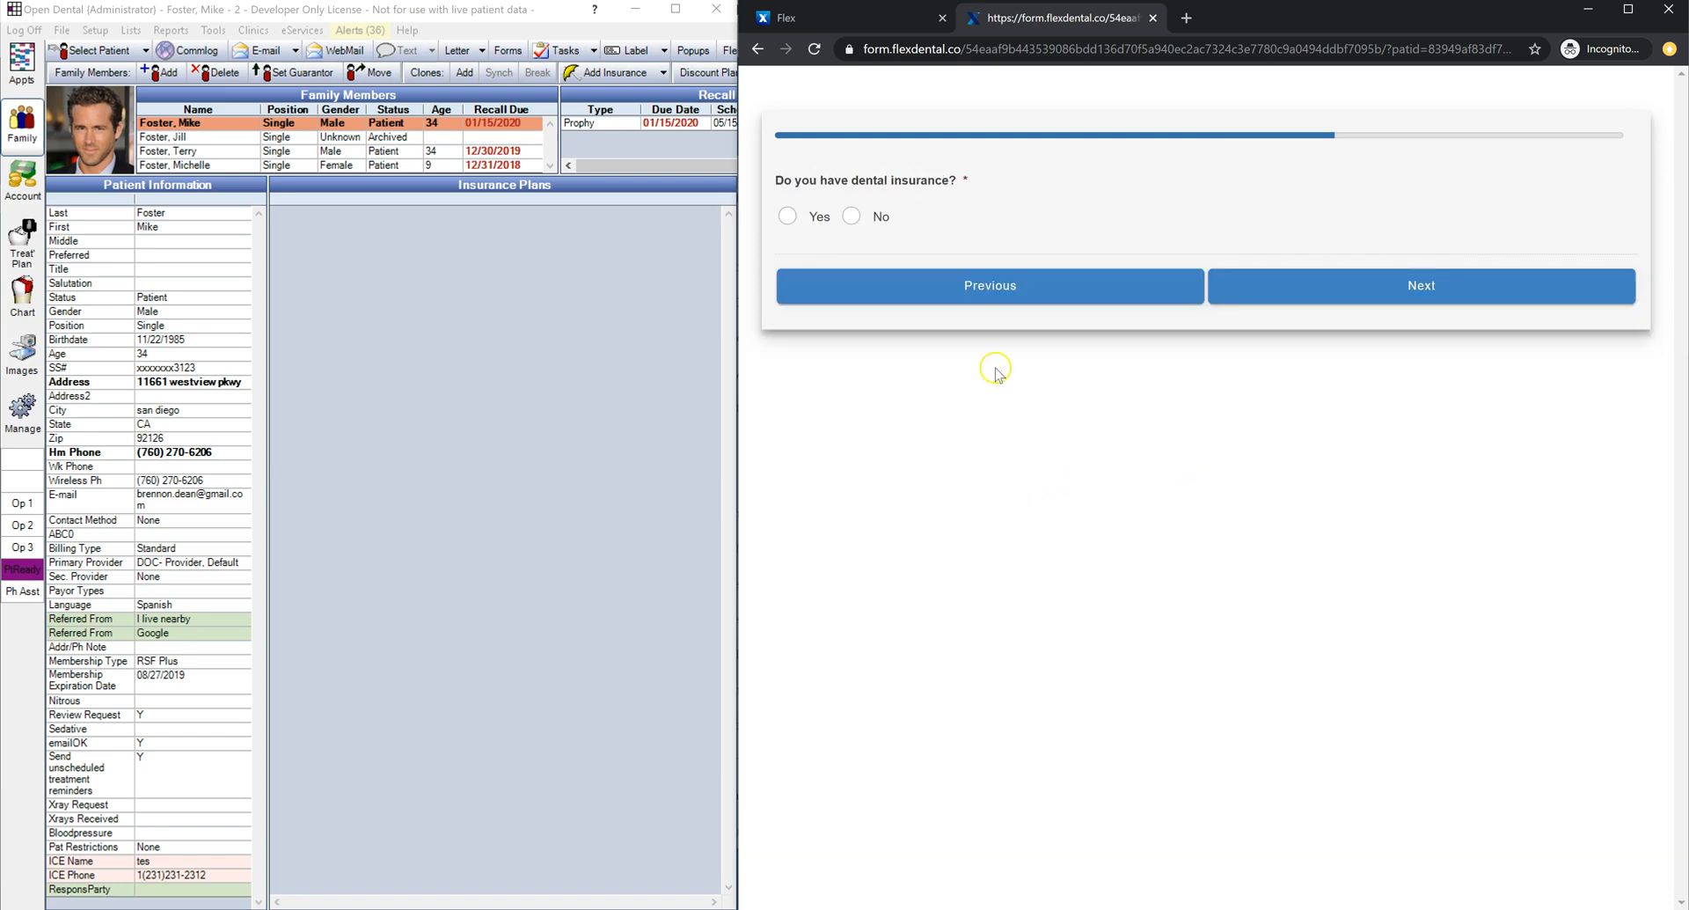
Step: Switch dental insurance to Yes, then answer No to insurance already provided
drag(973, 183, 794, 186)
click(794, 187)
click(852, 216)
click(816, 216)
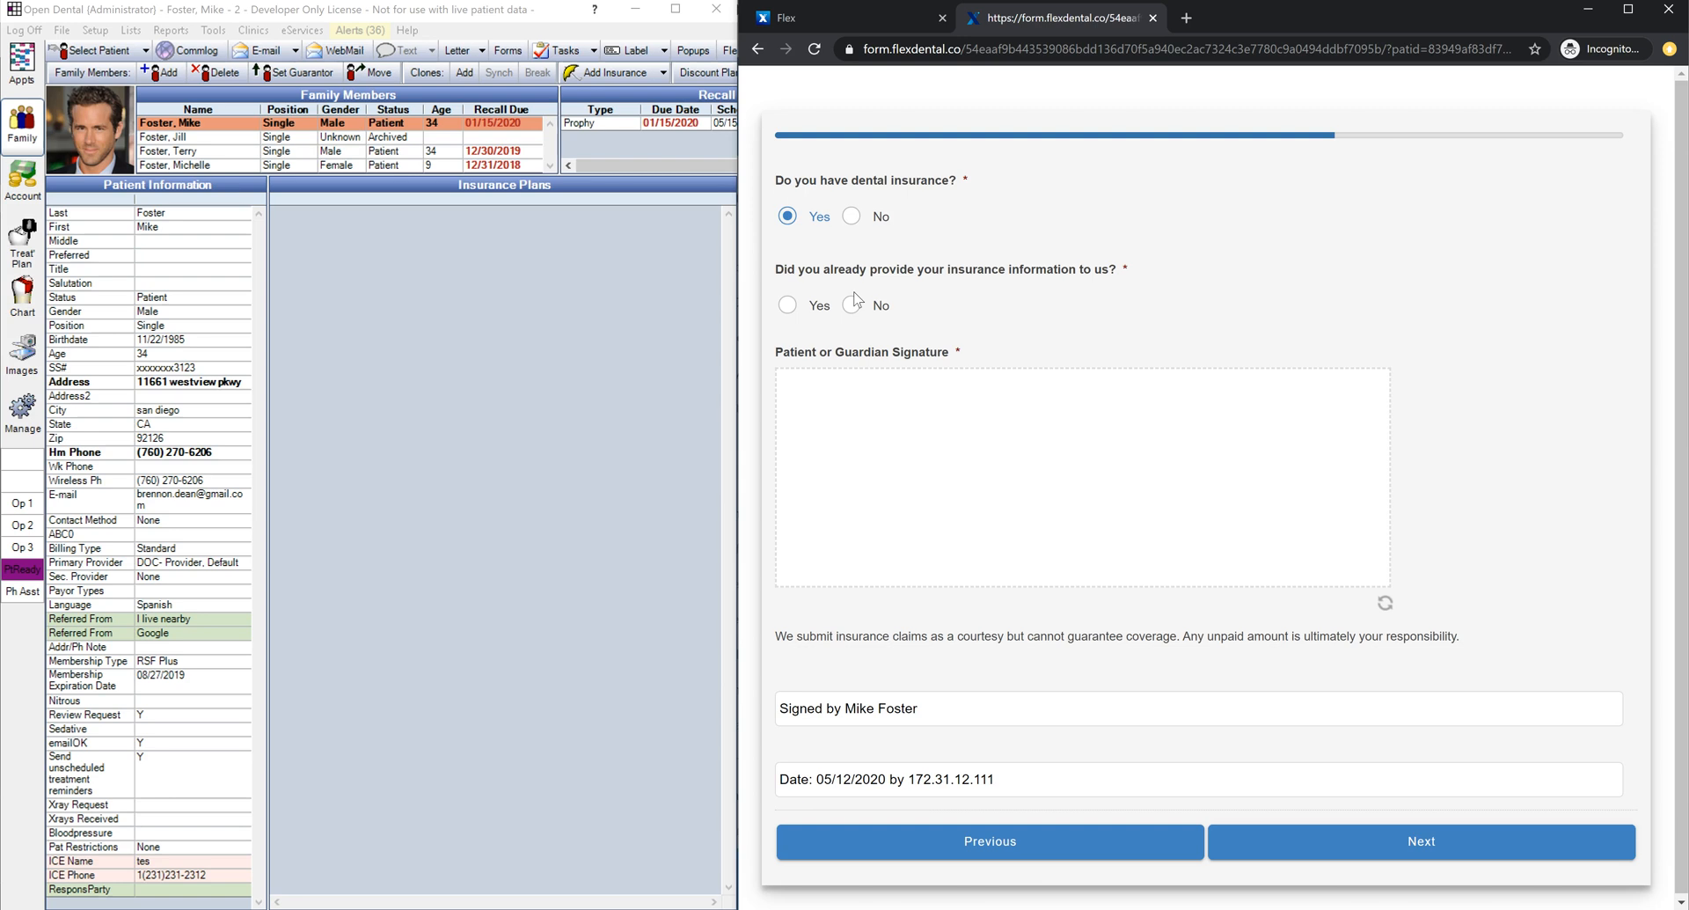
click(788, 305)
drag(1506, 635, 774, 638)
click(1546, 505)
click(849, 306)
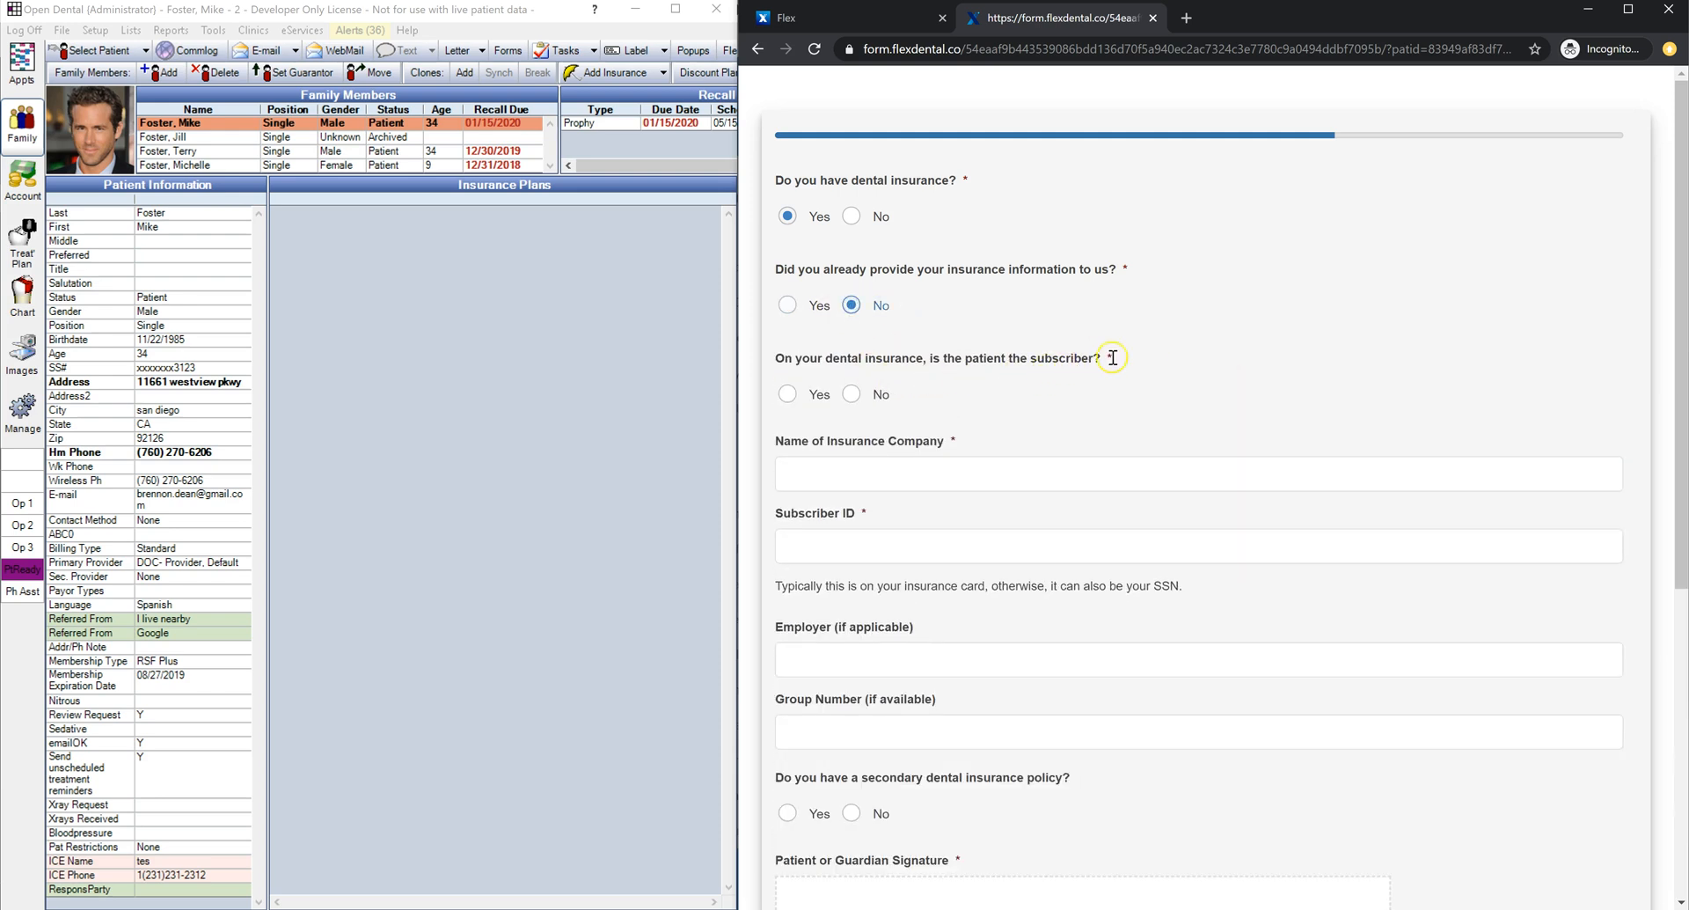
Step: Try both subscriber answers, then set dental insurance back to No and continue
drag(1116, 359, 826, 362)
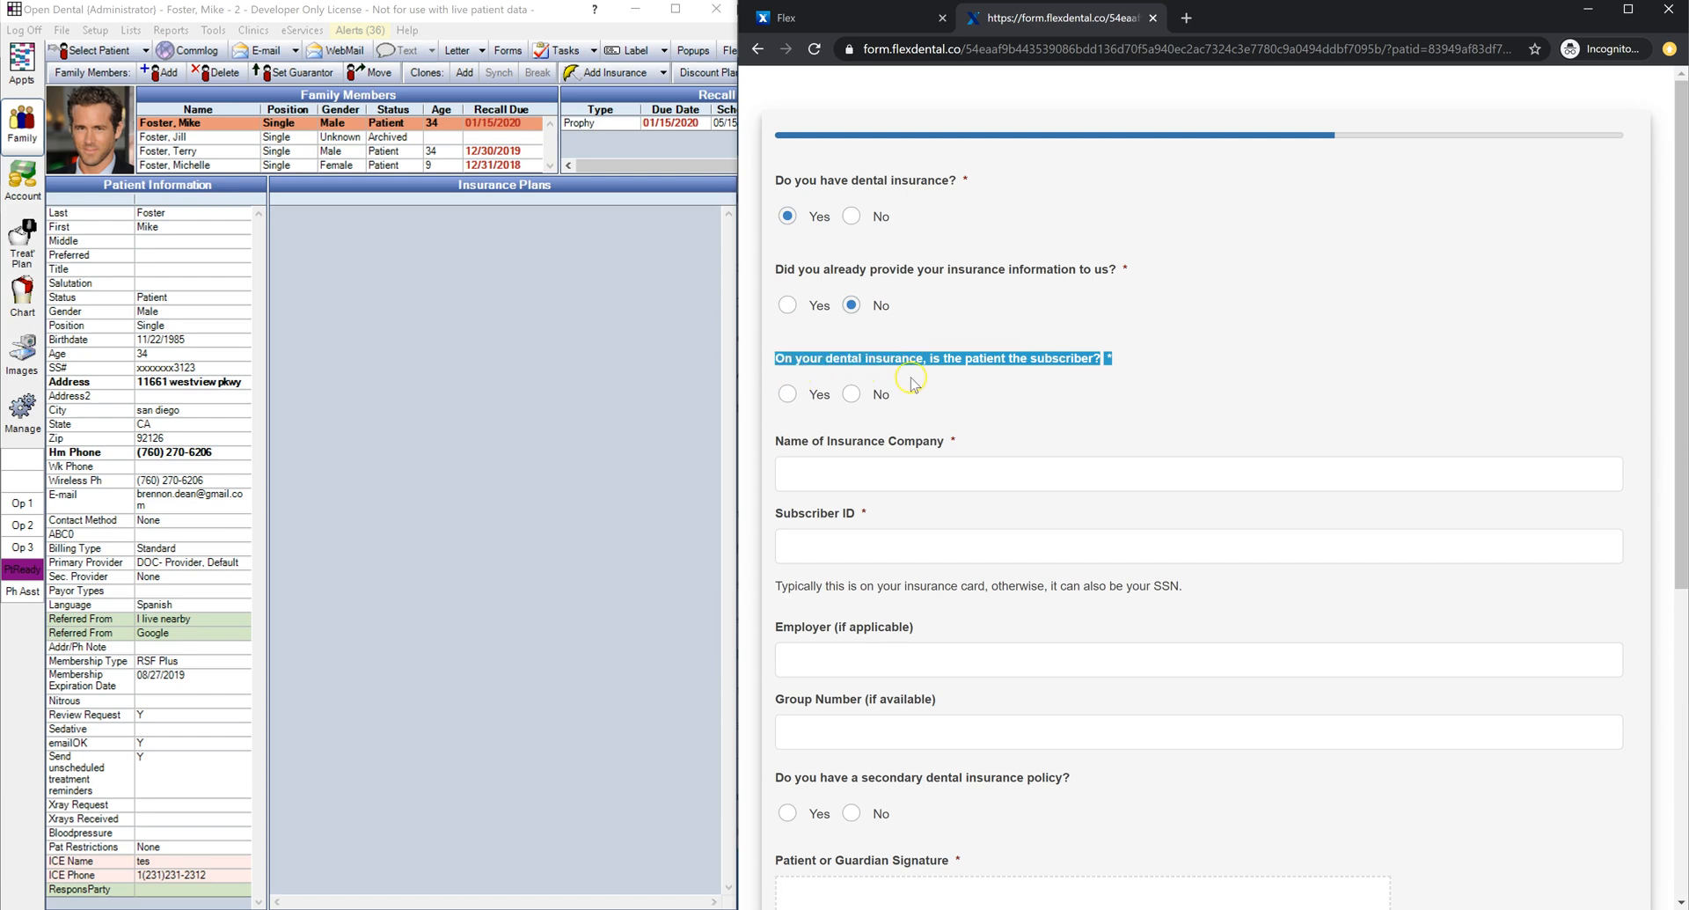
click(915, 387)
click(803, 400)
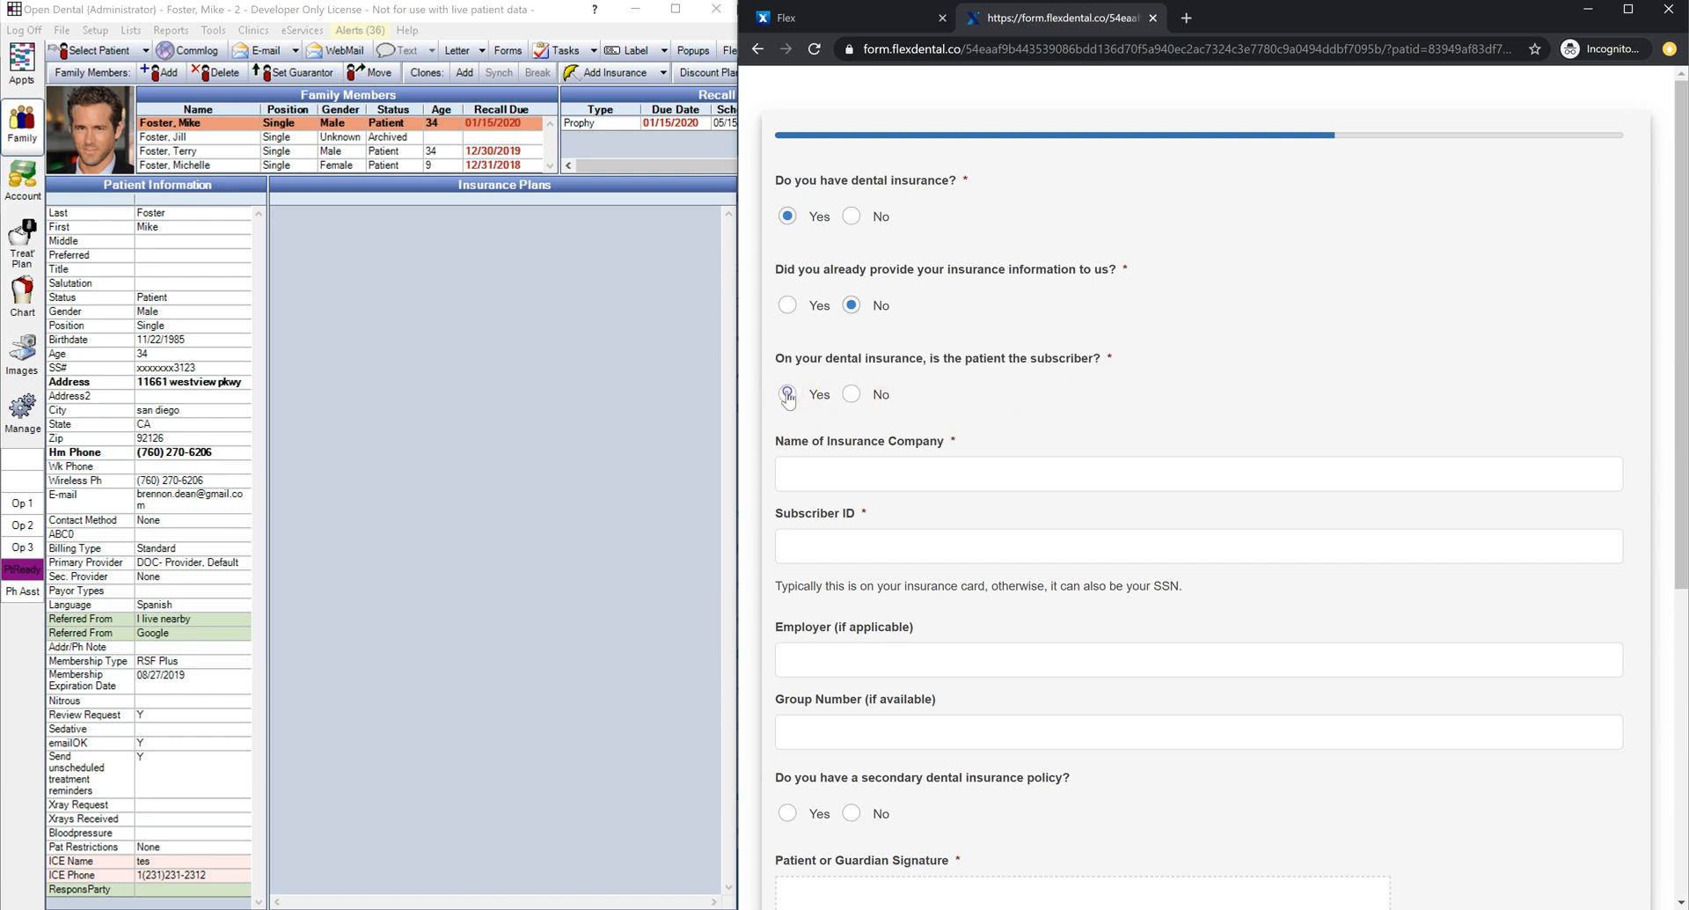
click(846, 398)
click(849, 473)
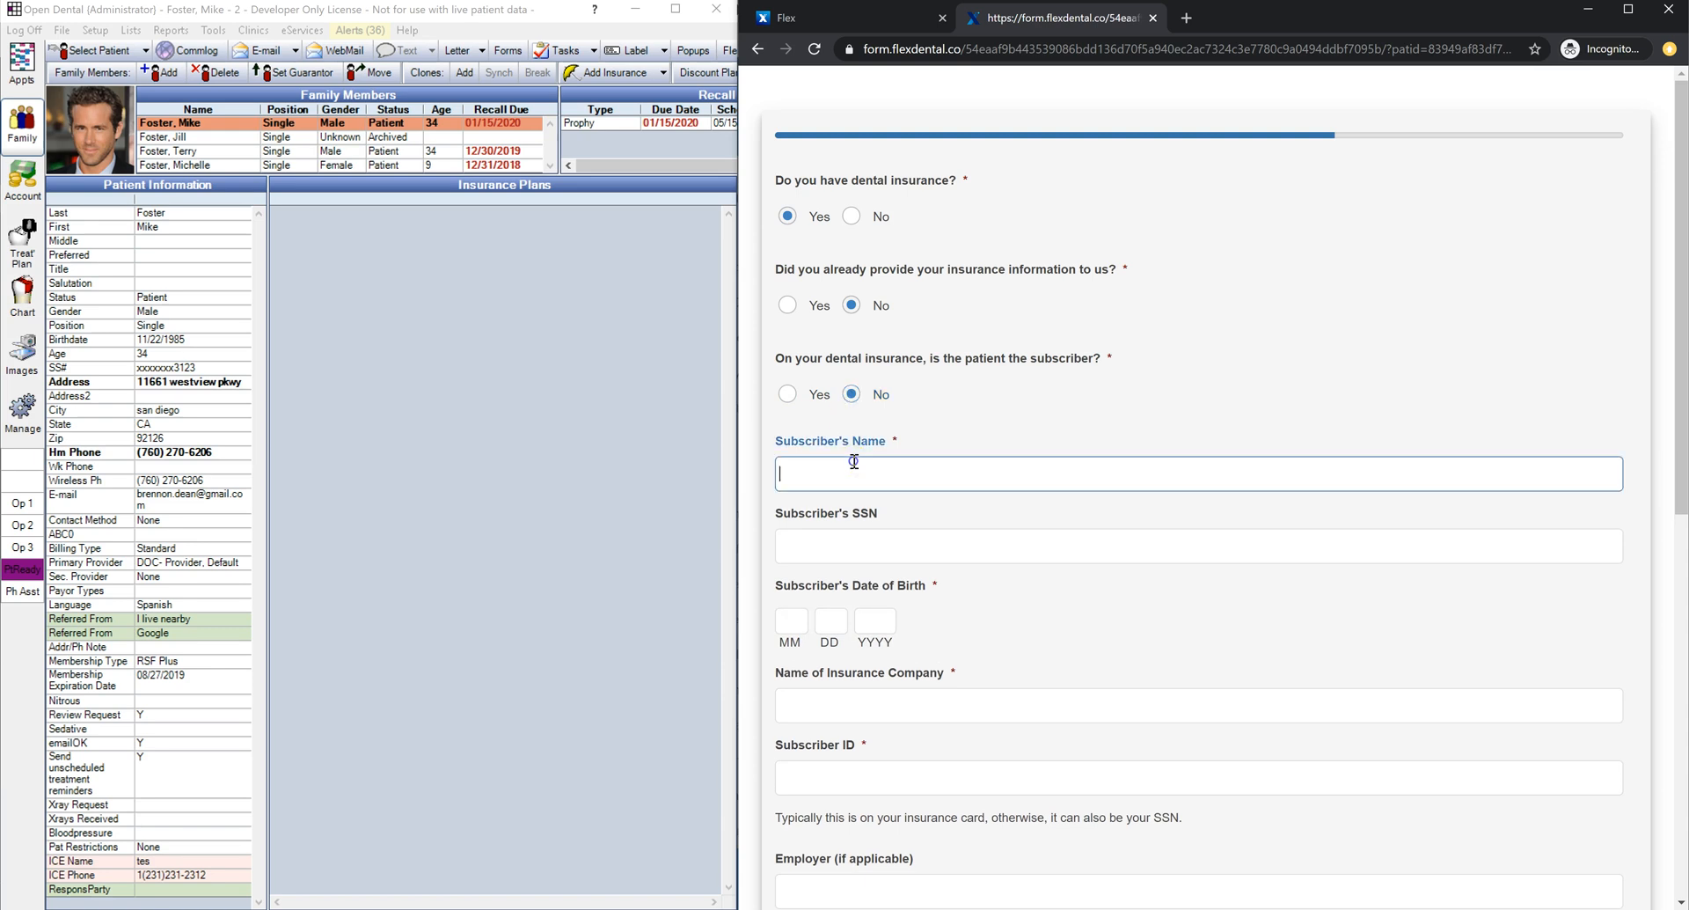
click(843, 541)
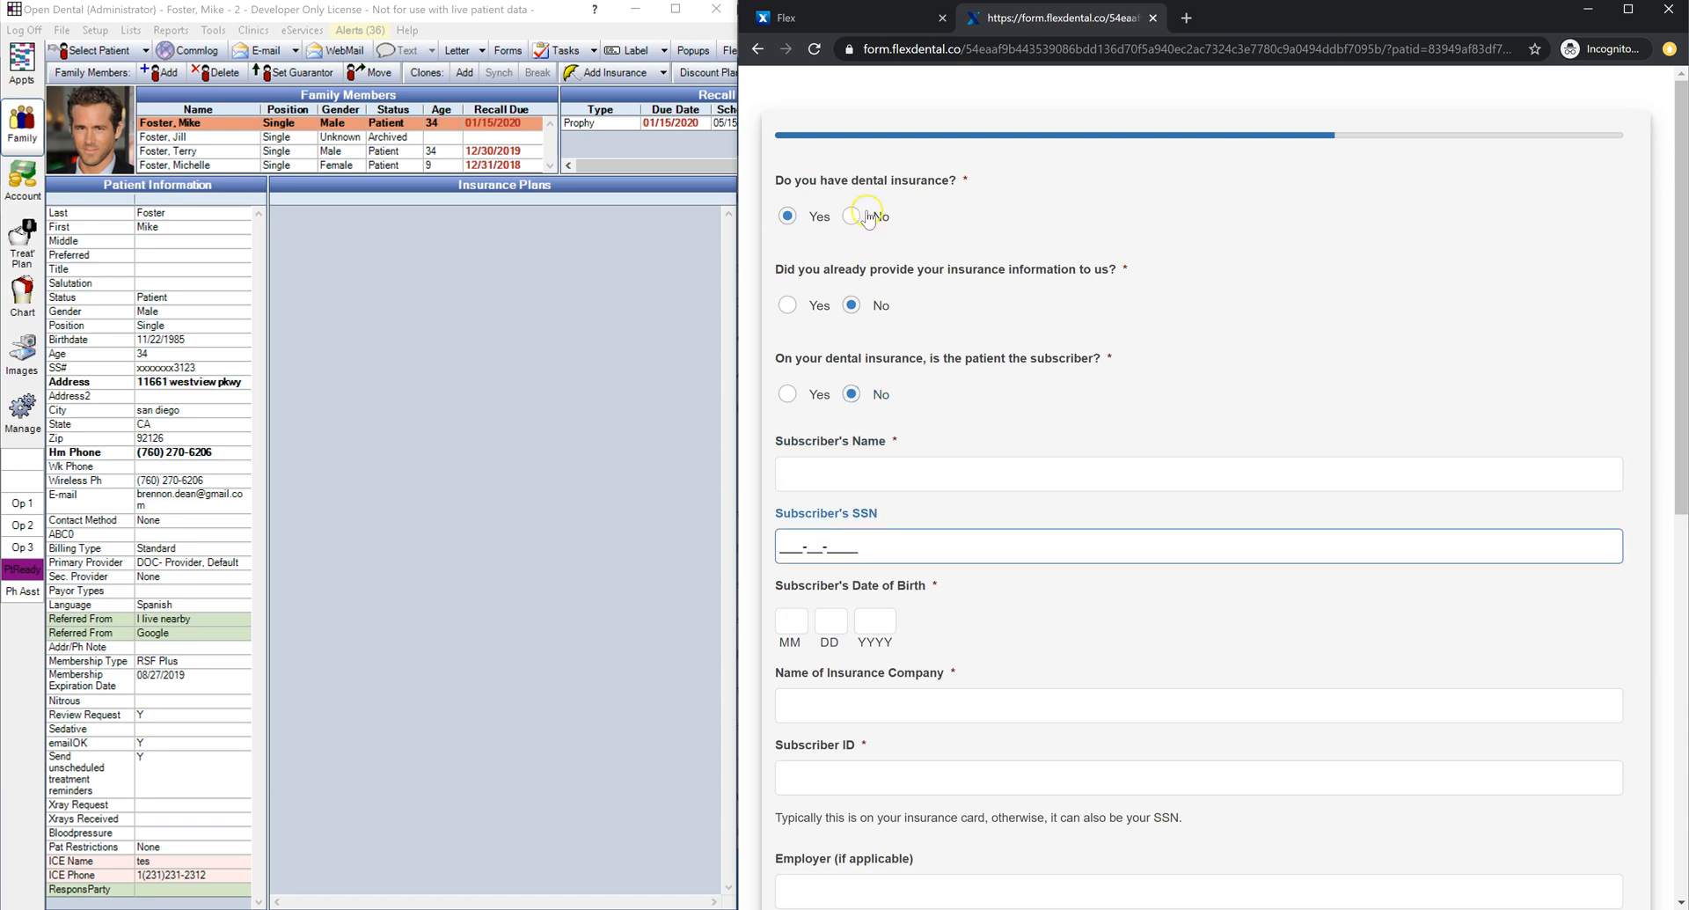
click(852, 218)
click(1365, 294)
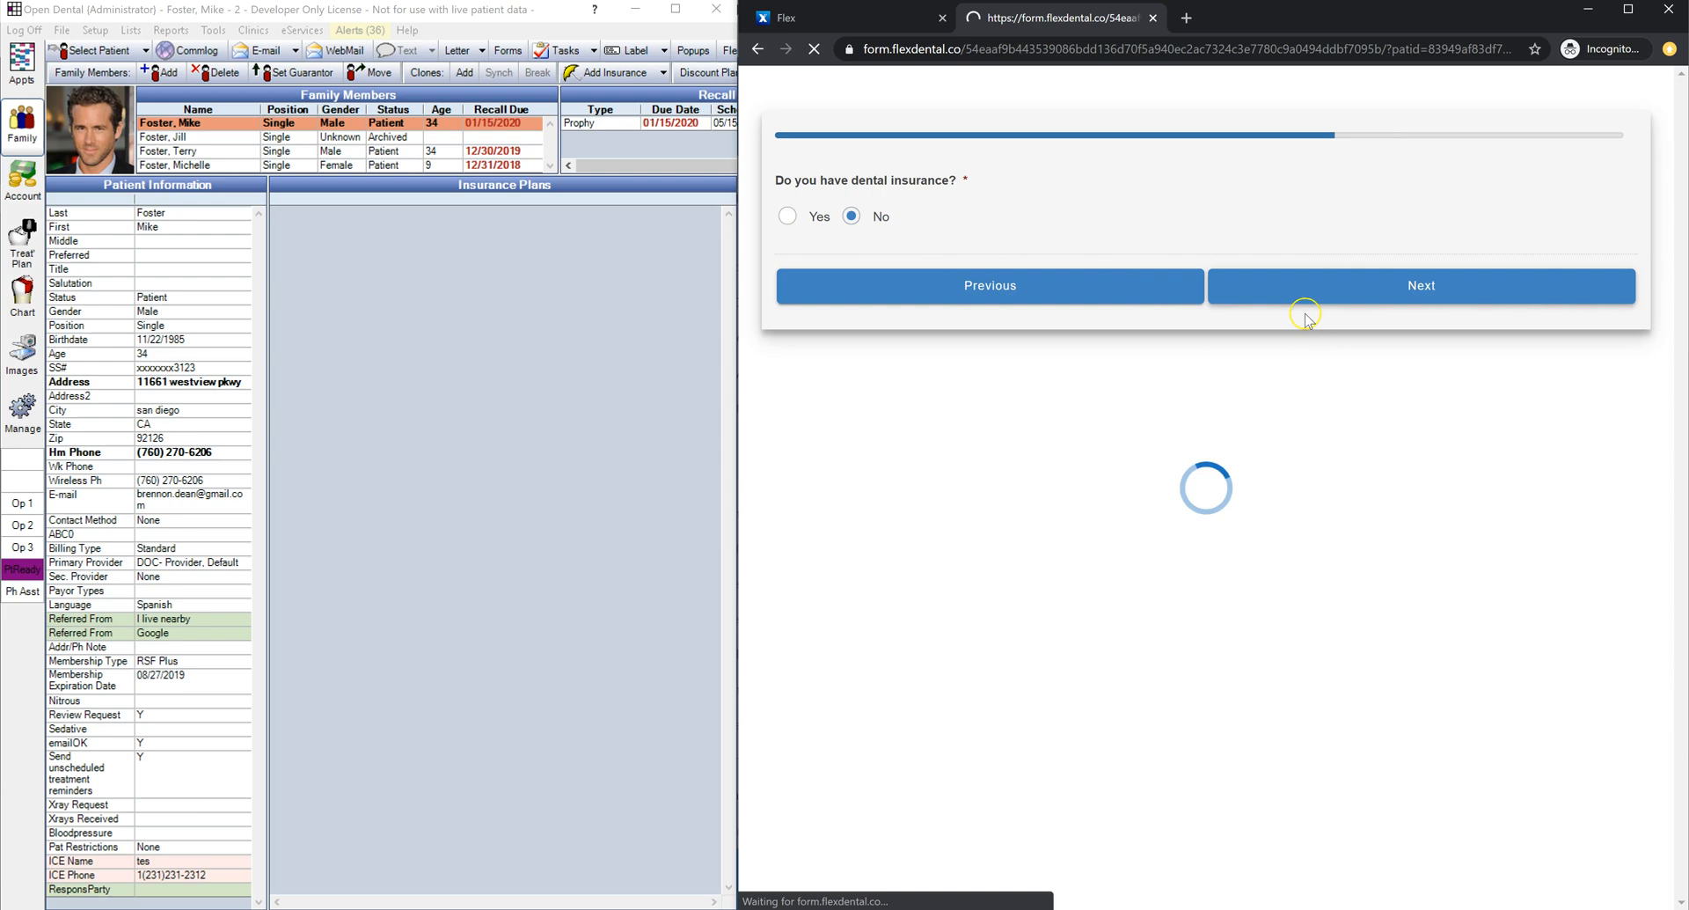
Step: Sign the office policy acknowledgement and continue past that page
drag(864, 628, 1270, 656)
scroll(1320, 576, down, 2)
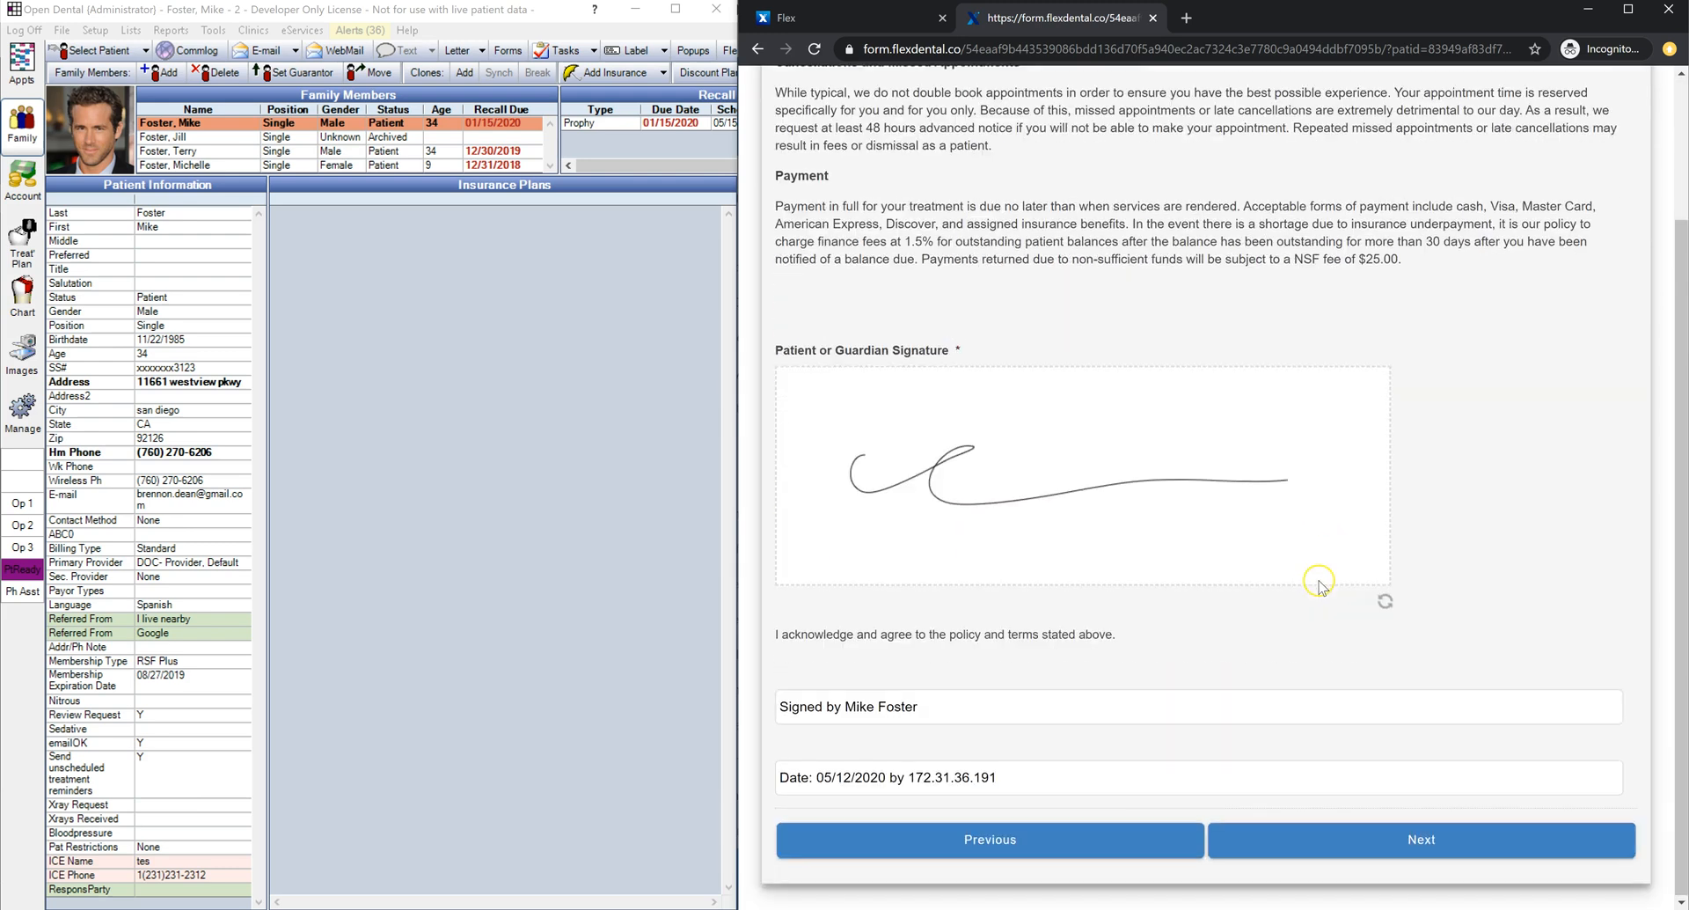
scroll(1308, 573, up, 2)
scroll(1232, 572, down, 2)
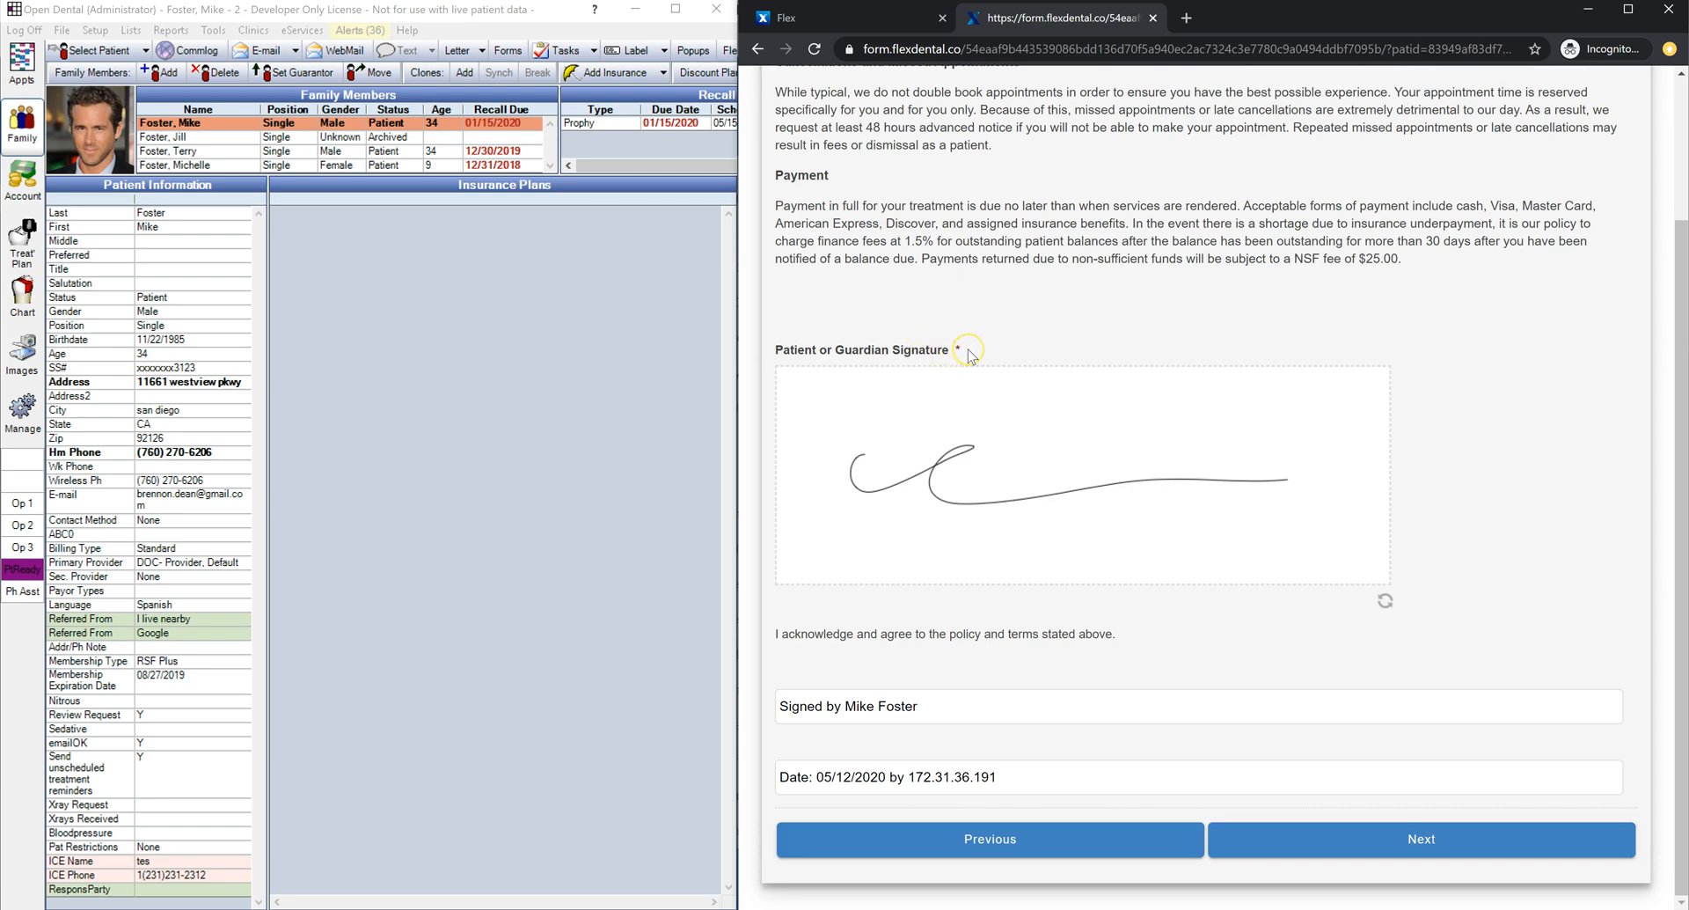
click(957, 345)
click(1346, 845)
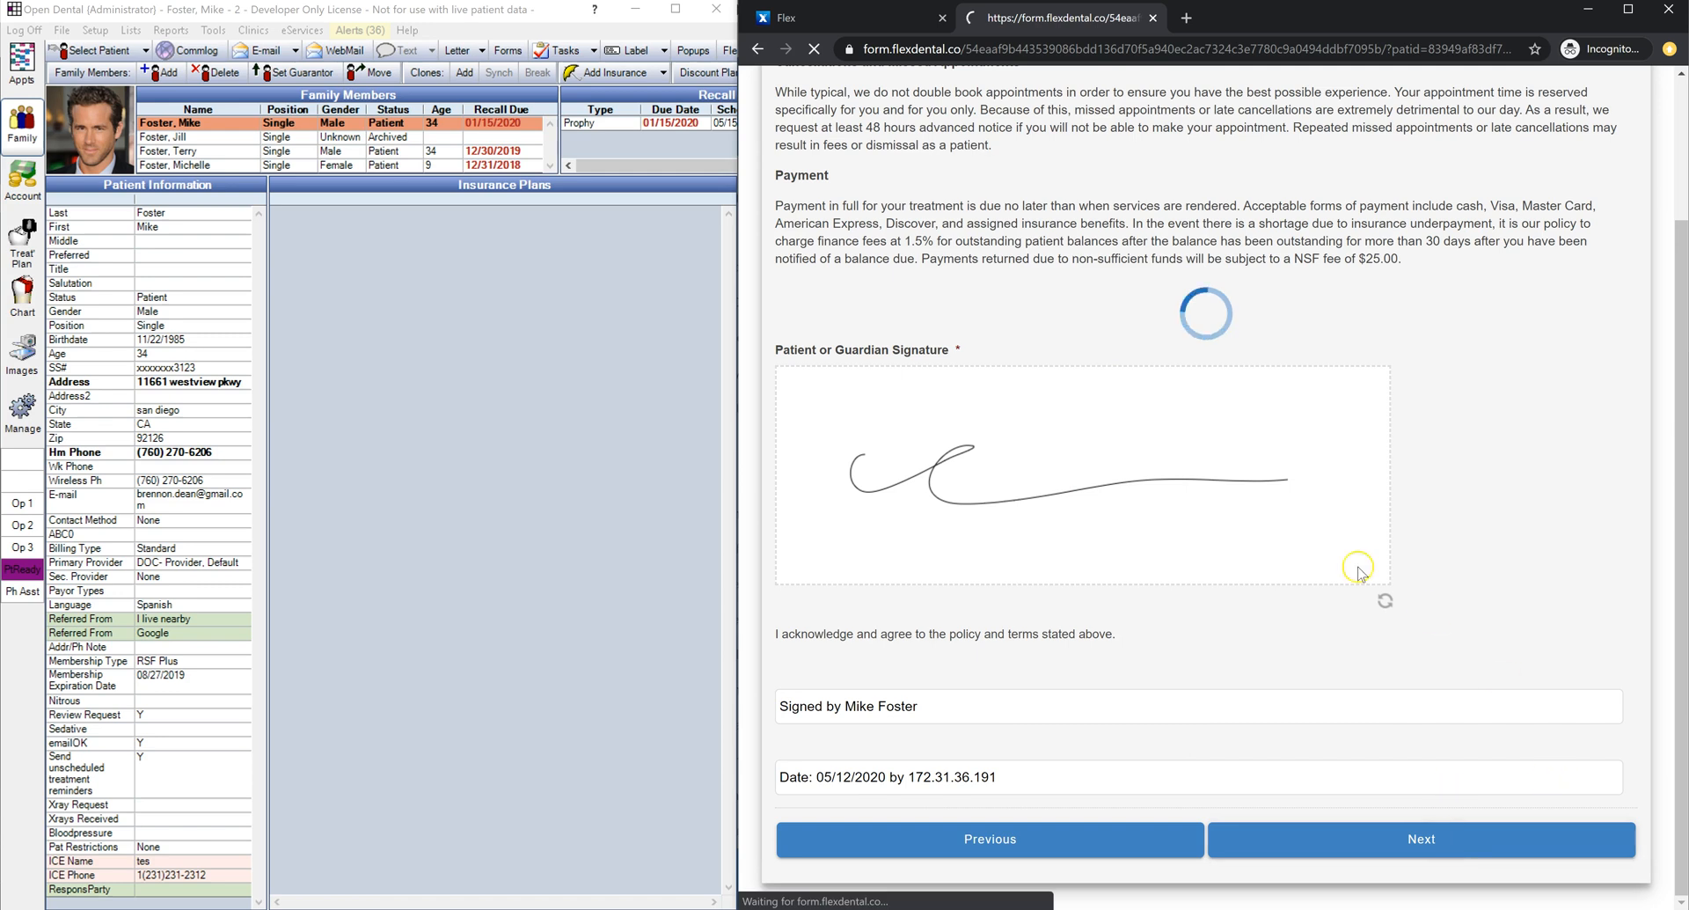
Step: Sign the privacy practices acknowledgement and continue to the family members question
drag(875, 447, 1210, 475)
click(1341, 843)
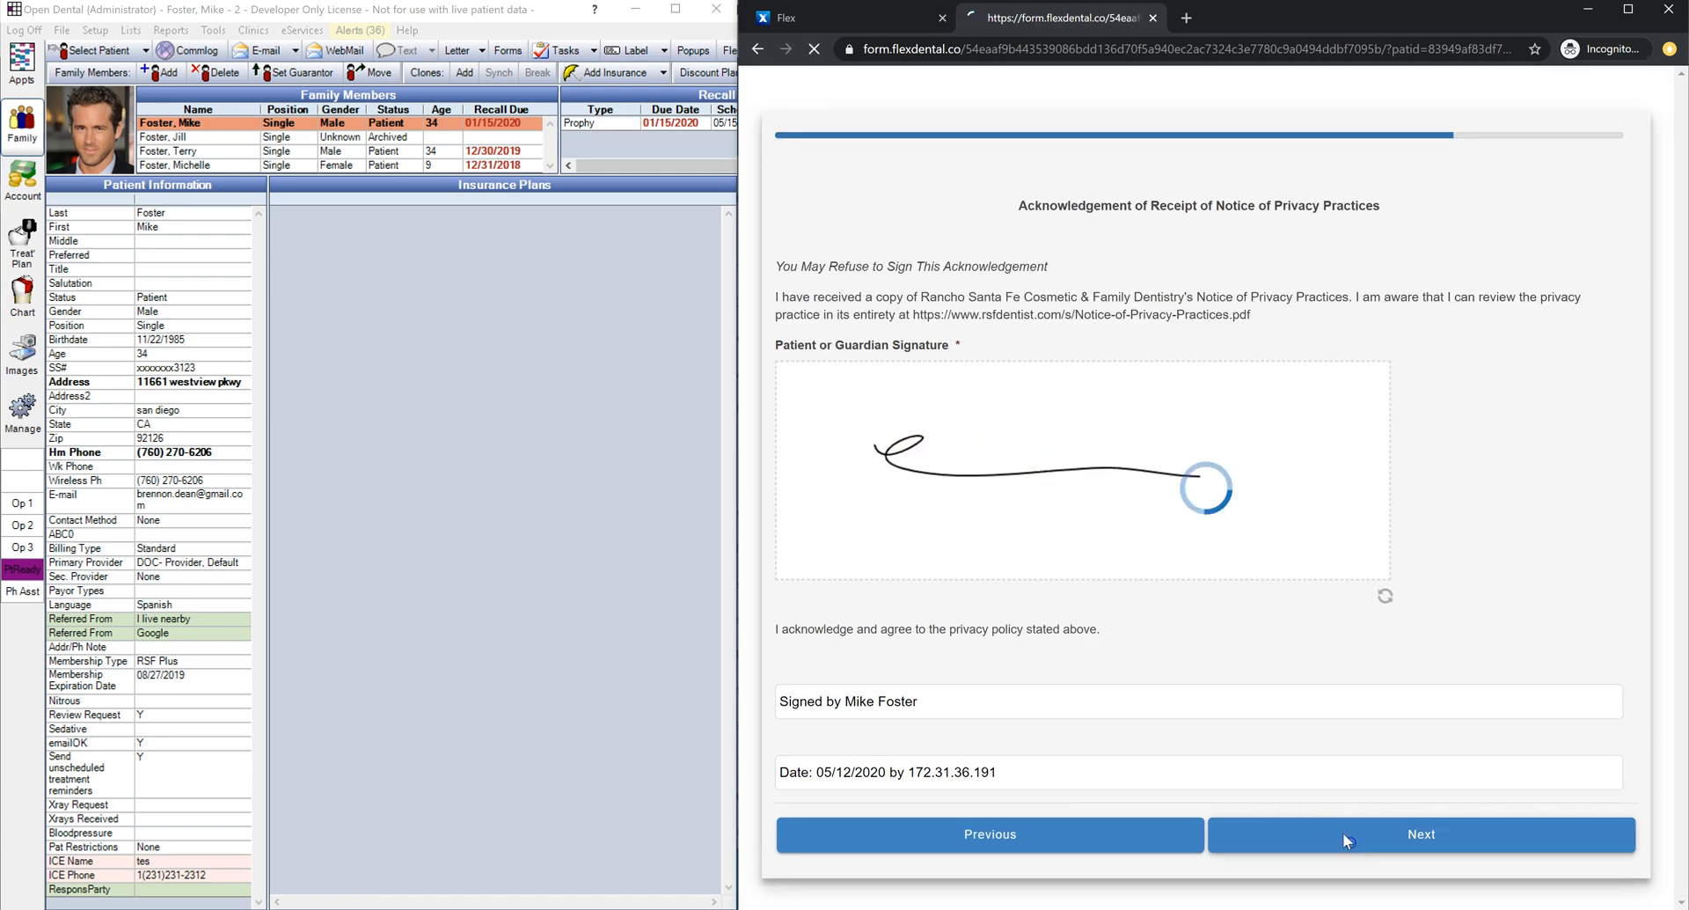
drag(1063, 181, 778, 191)
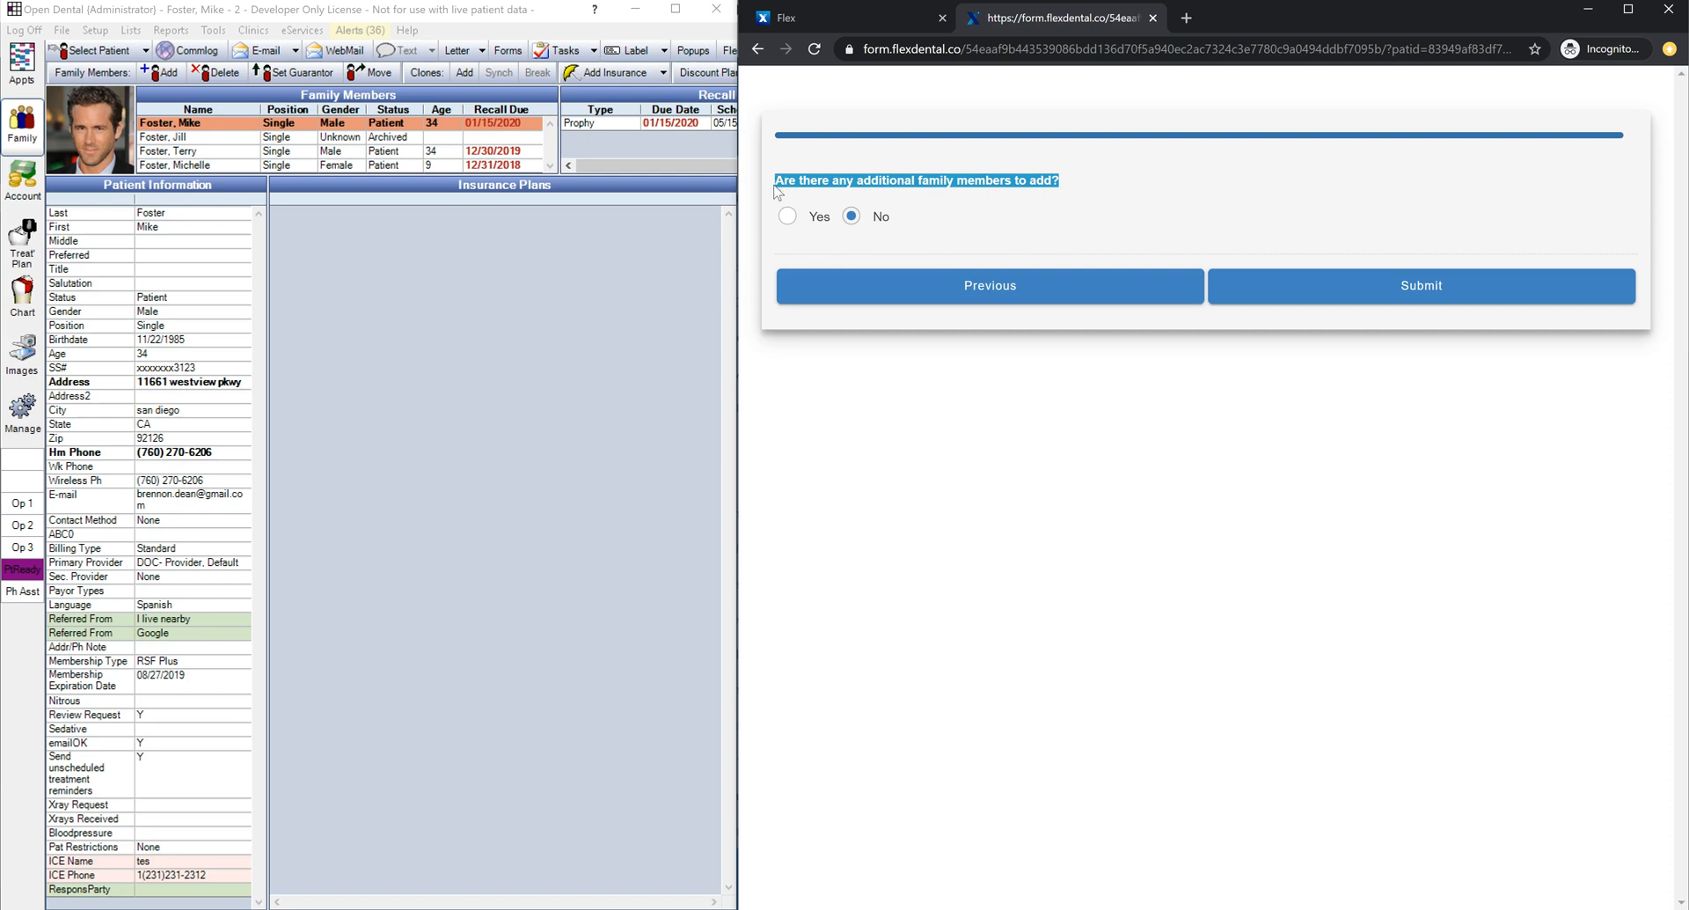
Step: Answer No to adding additional family members and submit the completed form
click(788, 218)
click(851, 217)
click(1155, 245)
click(1364, 292)
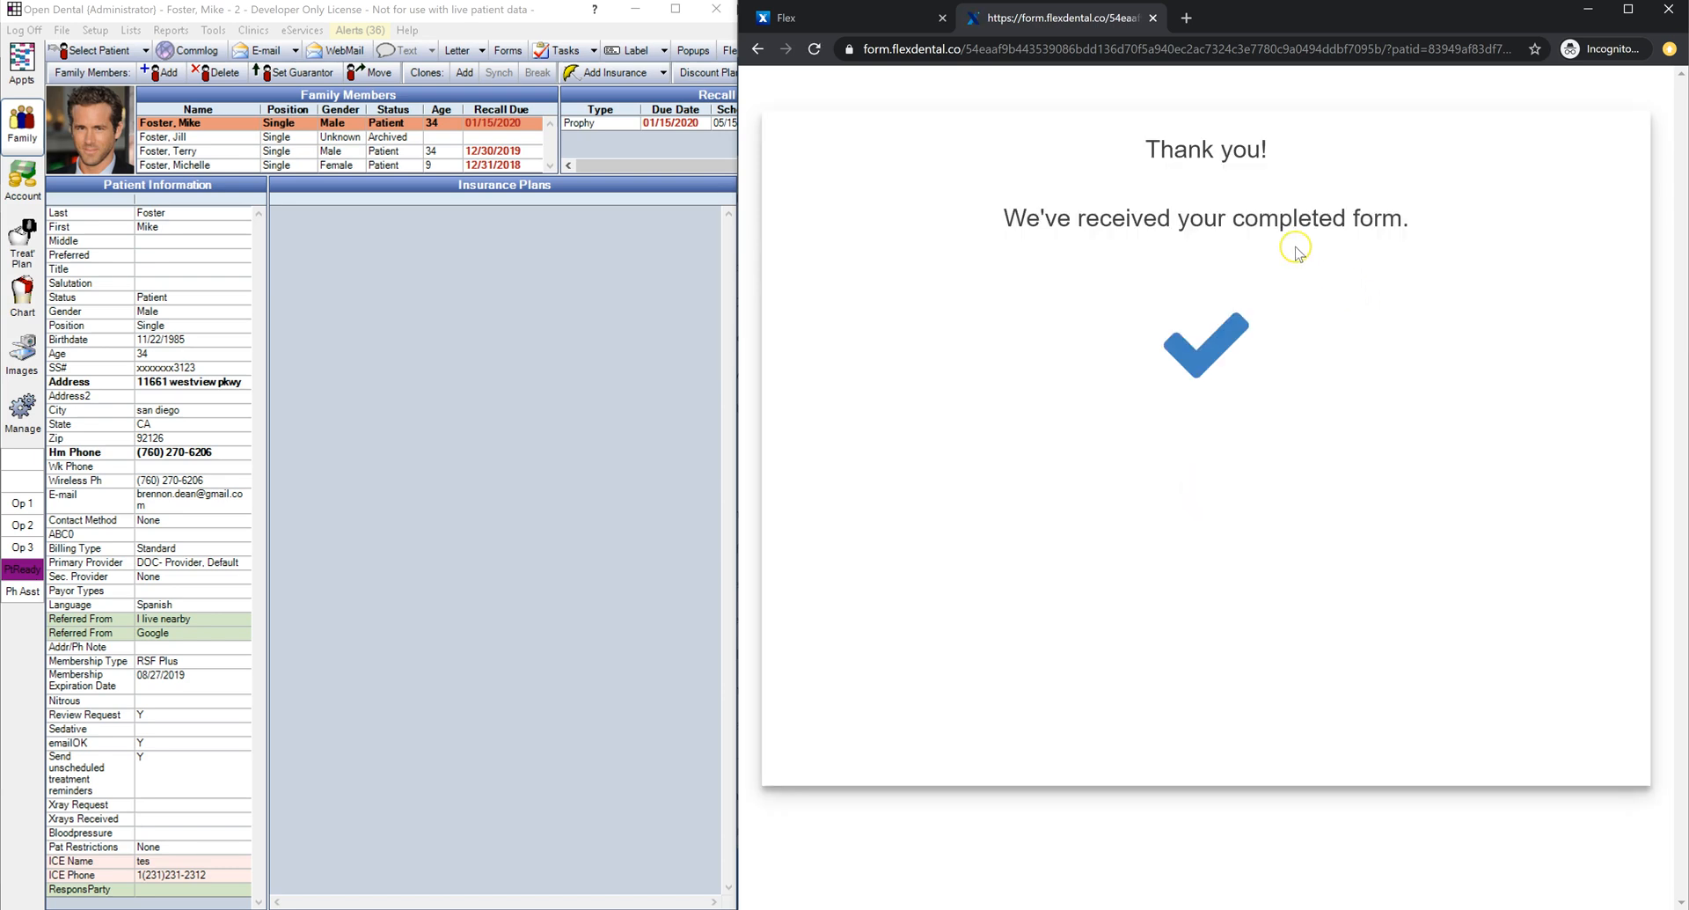
Step: Review the form-received confirmation, then open Open Dental's alerts list
drag(1410, 222, 1005, 221)
click(1119, 256)
click(356, 32)
mouse_move(411, 75)
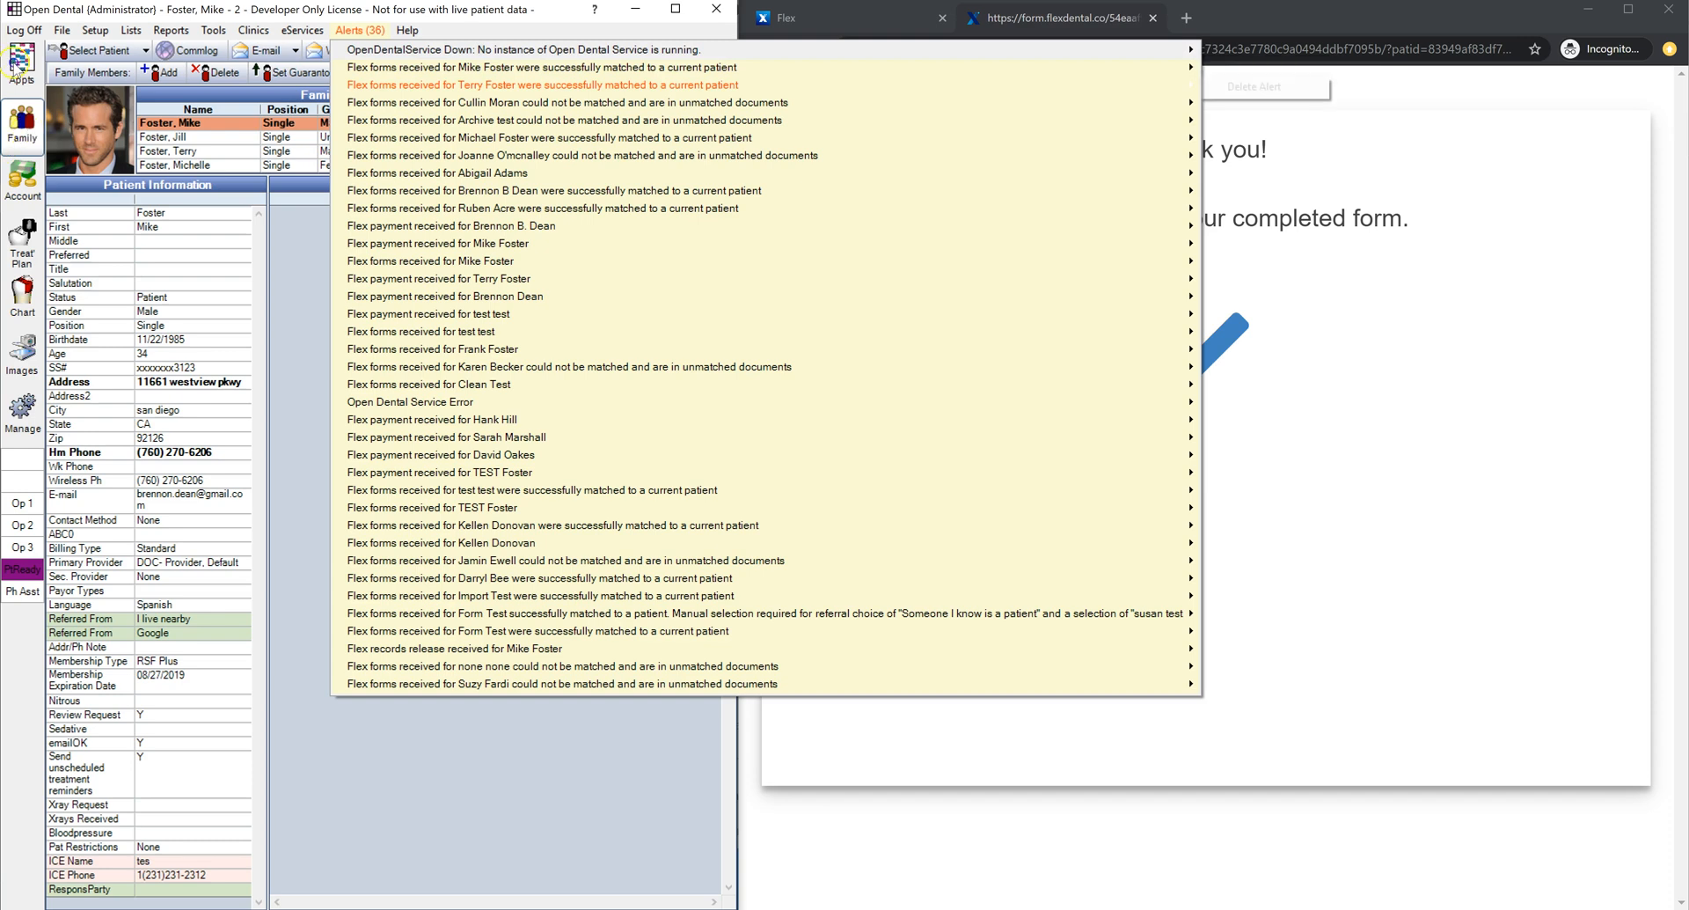
Step: Dismiss the alerts list and bring up the patient's chart
click(26, 130)
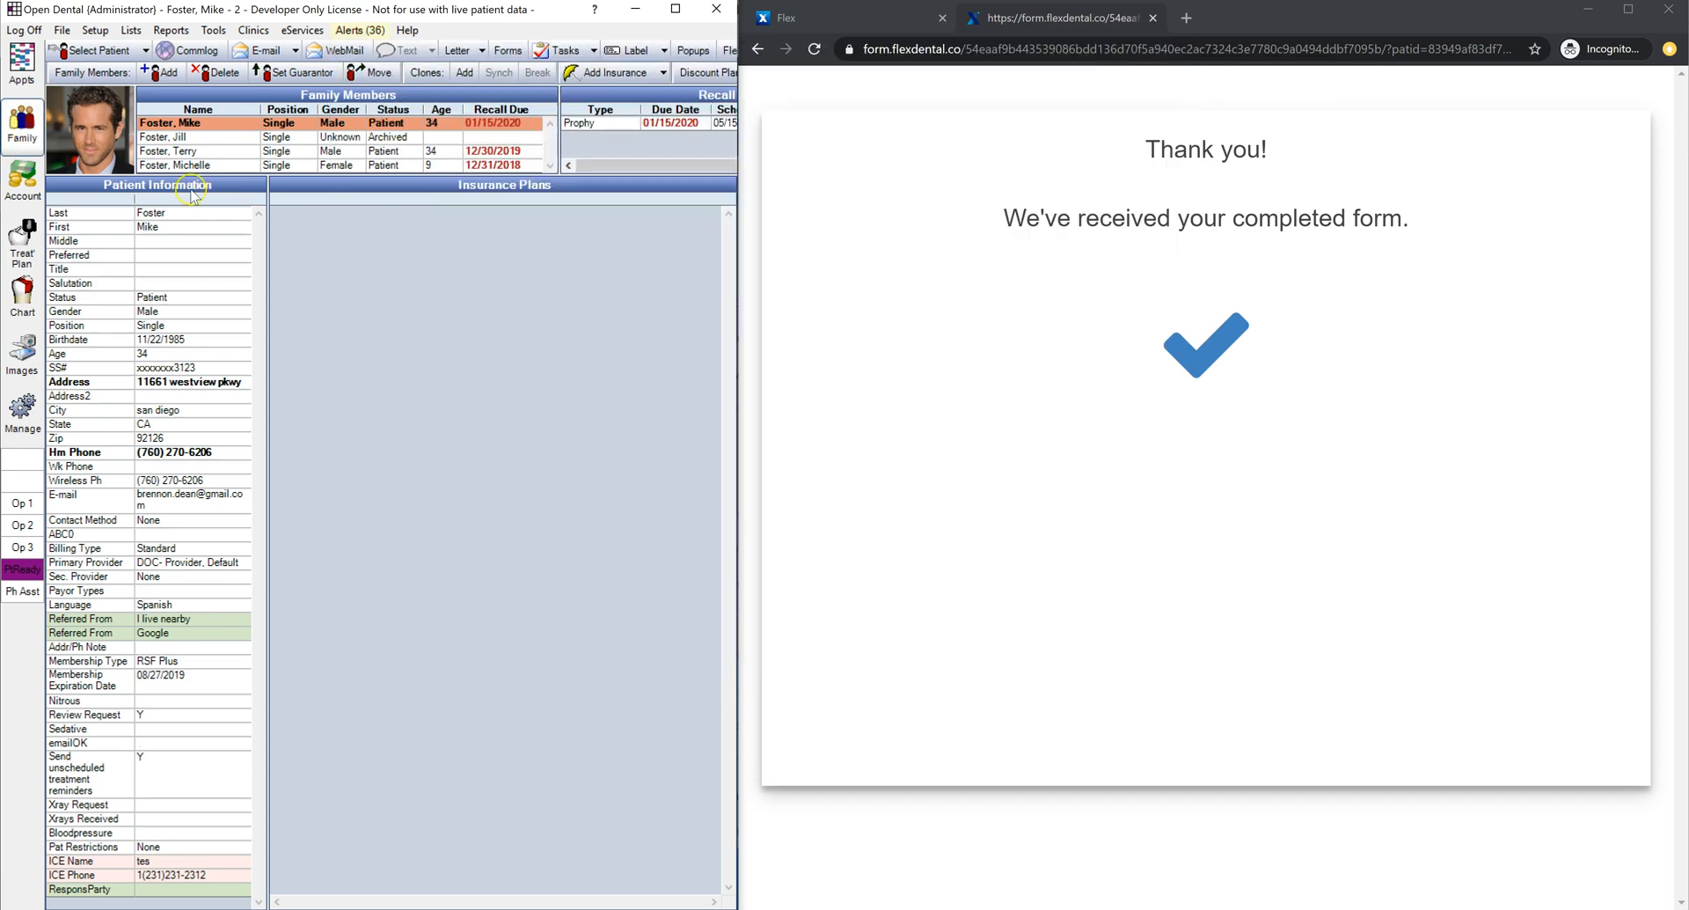
click(177, 535)
click(24, 299)
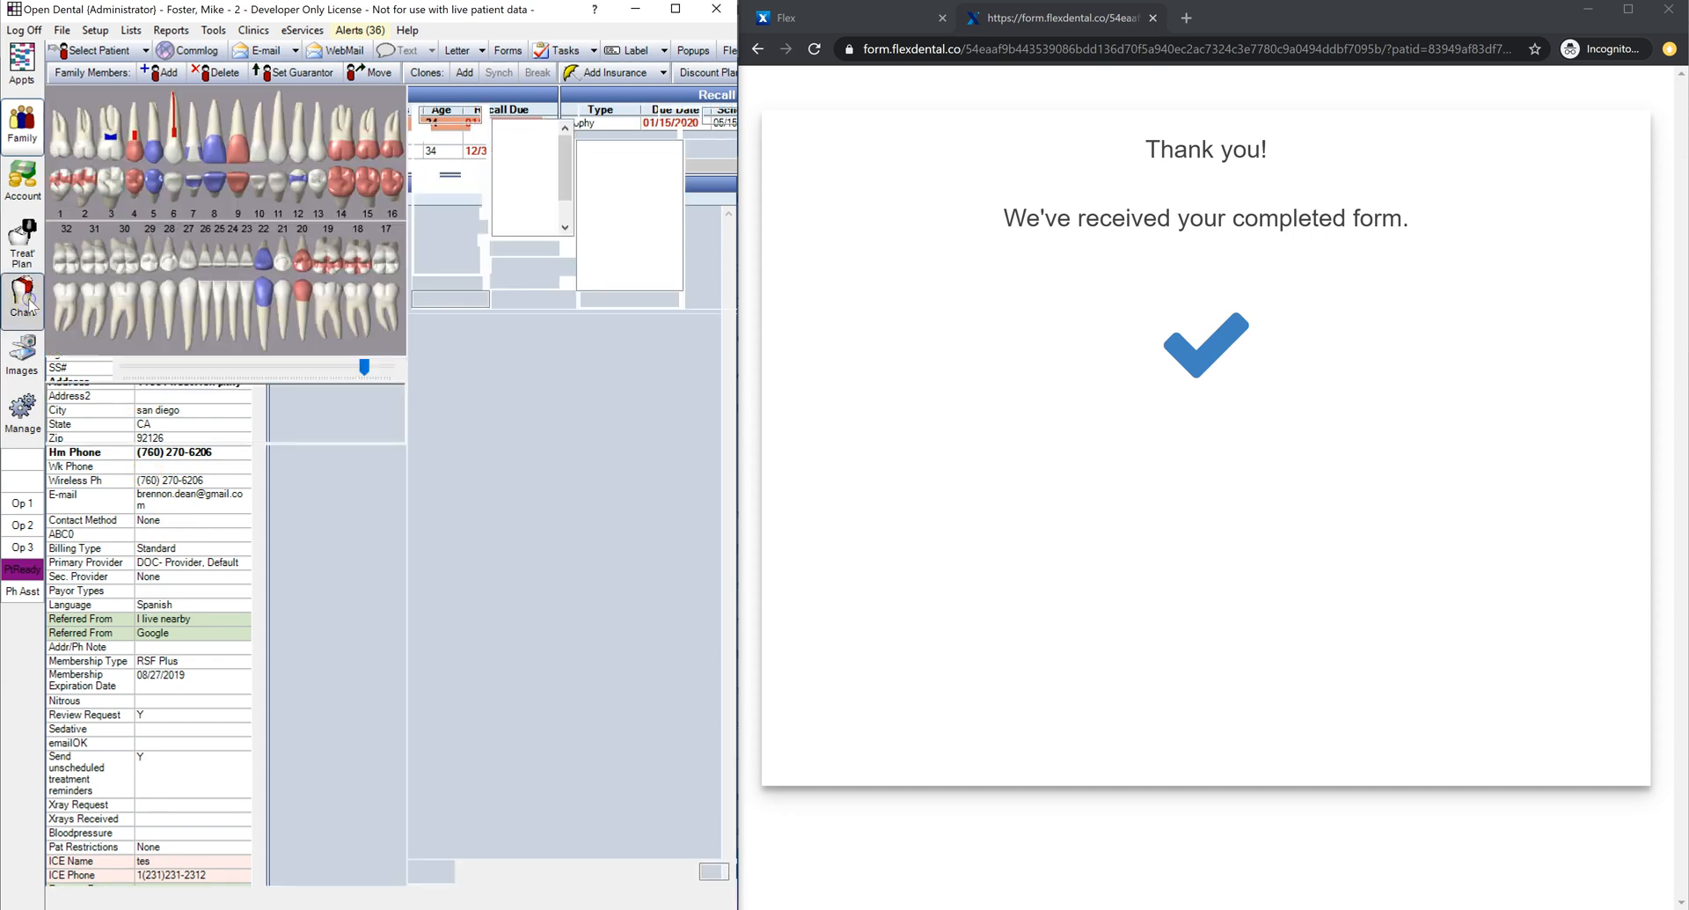
drag(393, 642, 387, 583)
scroll(316, 595, up, 1)
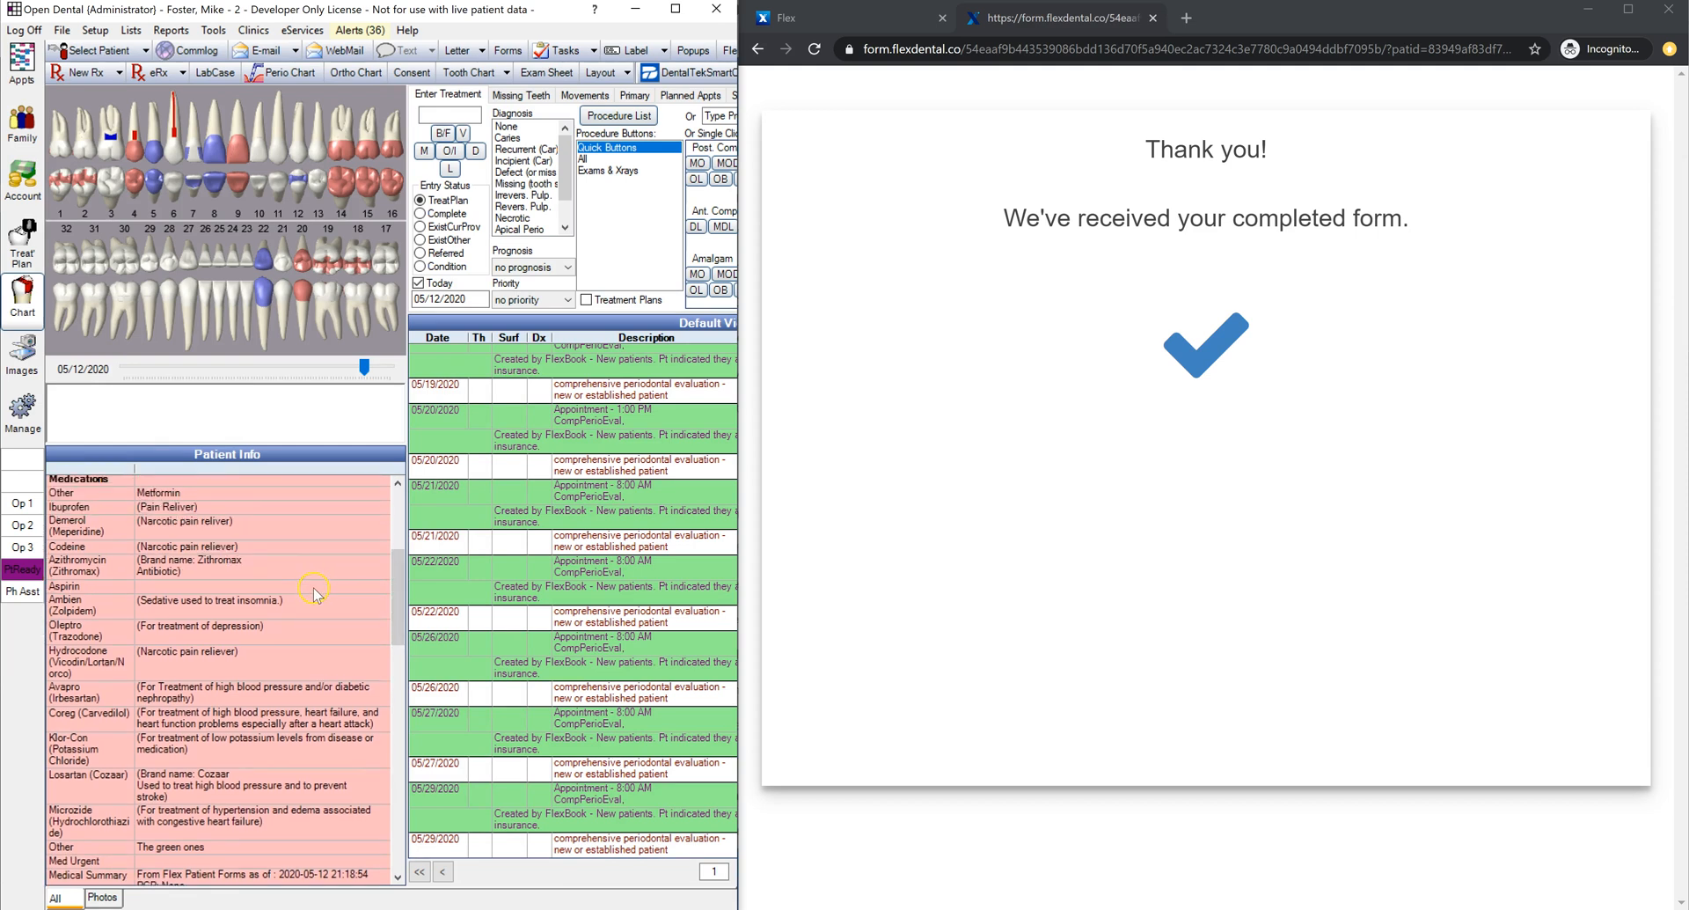
Step: Inspect the Other medication entry noting 'The green ones', then cancel both dialogs
double_click(167, 849)
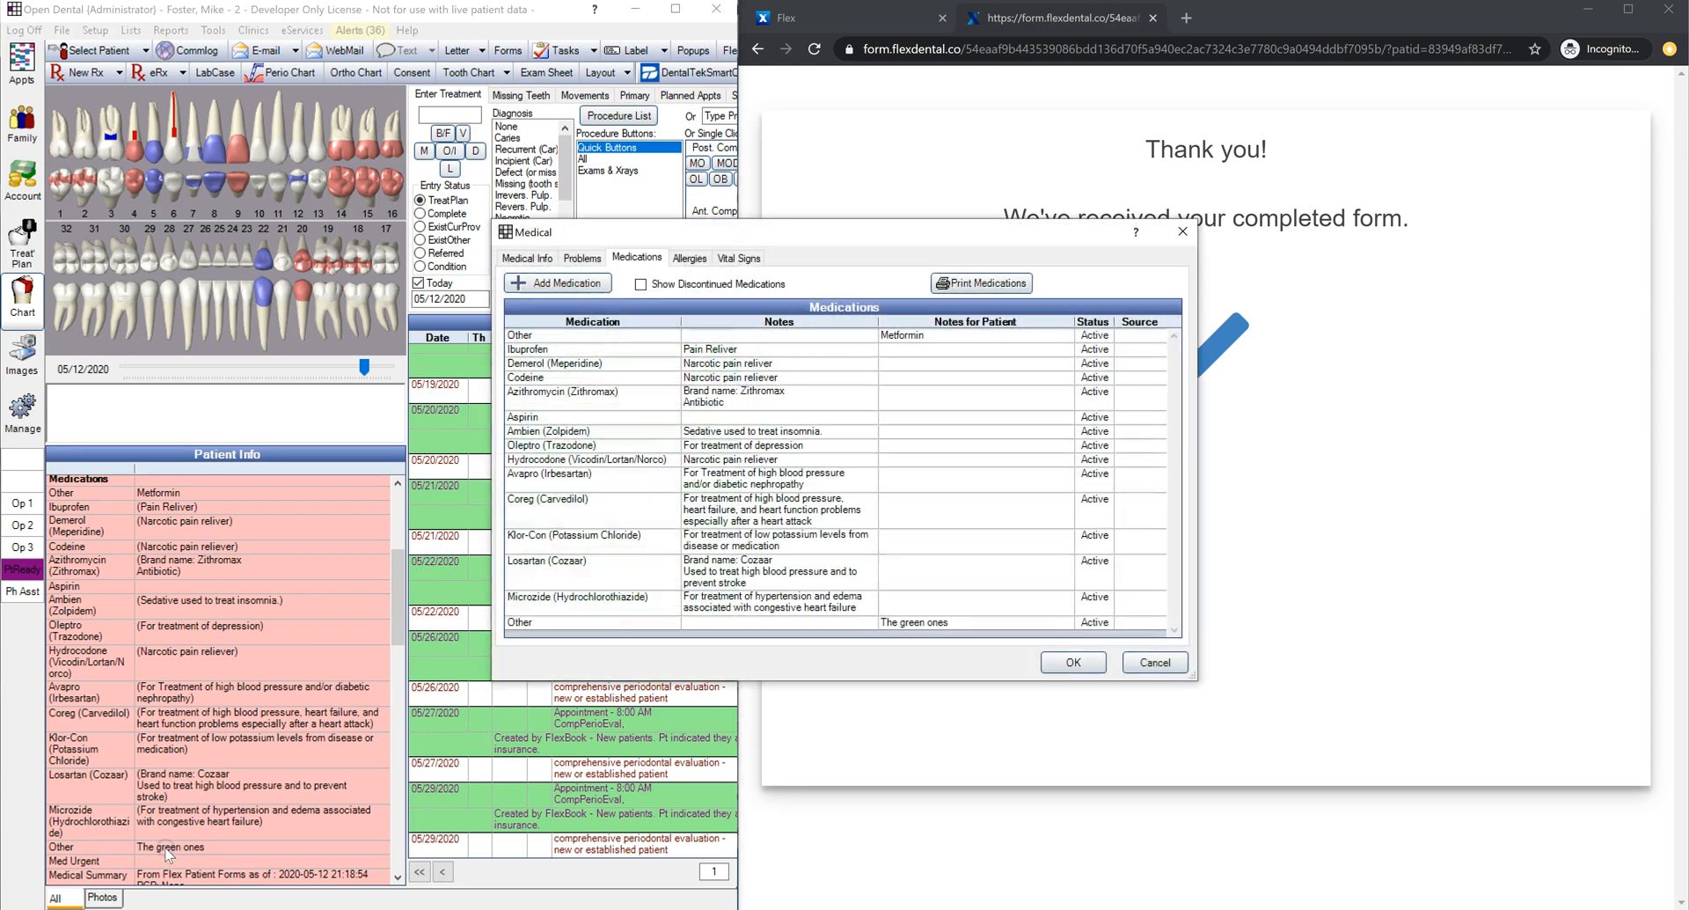
double_click(787, 623)
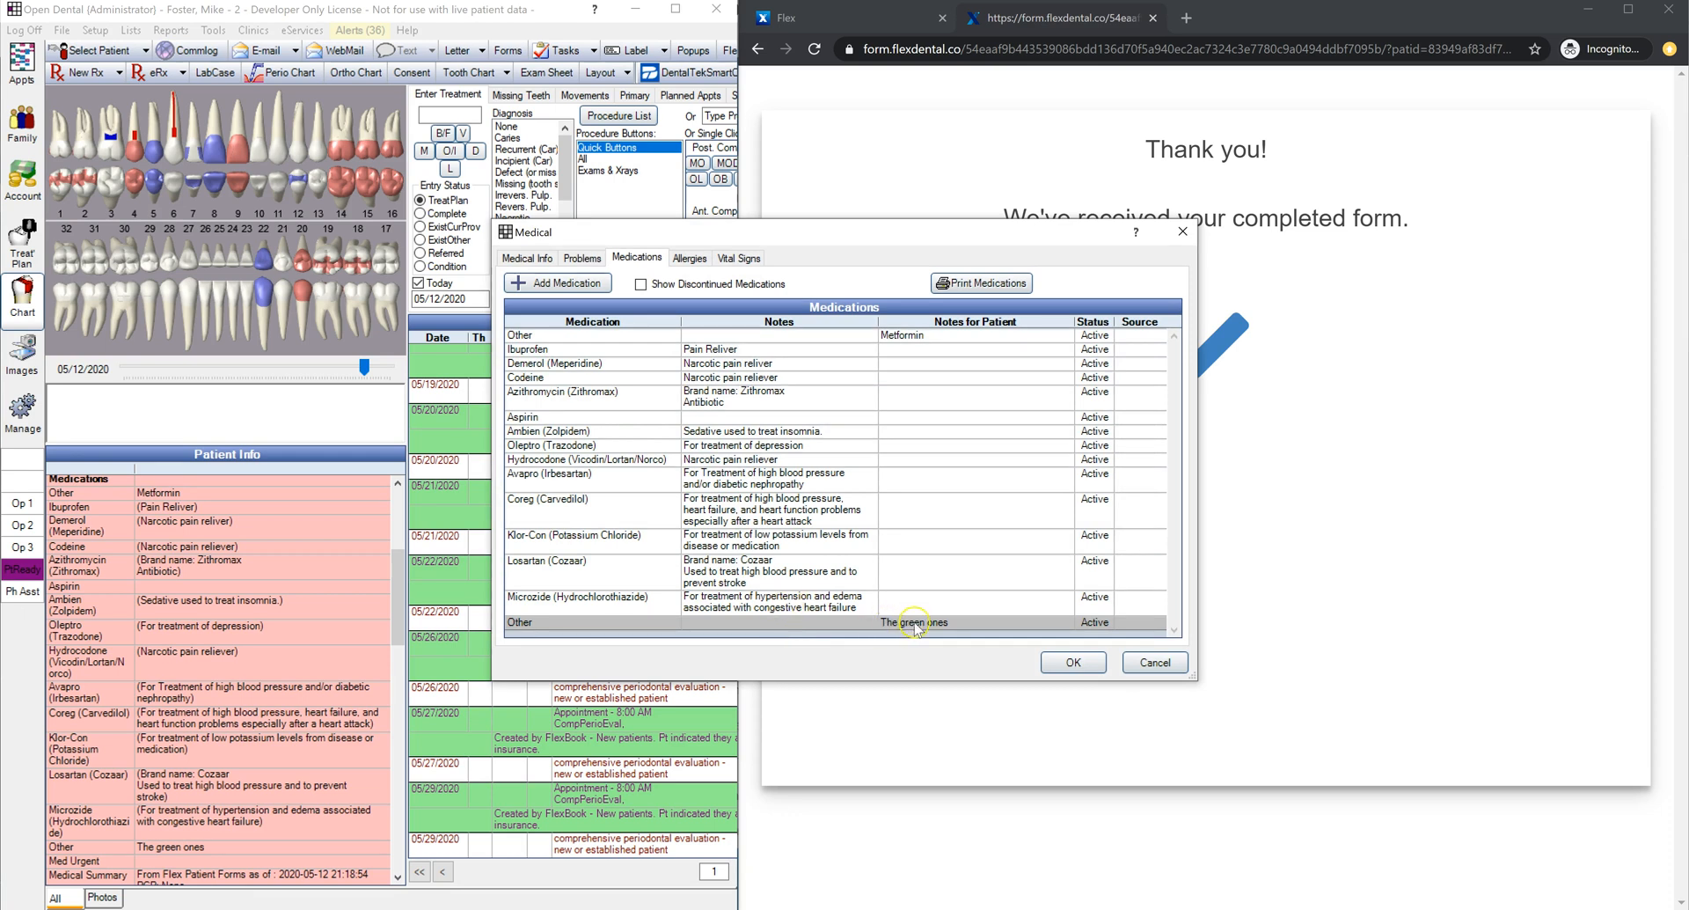
double_click(796, 302)
triple_click(871, 484)
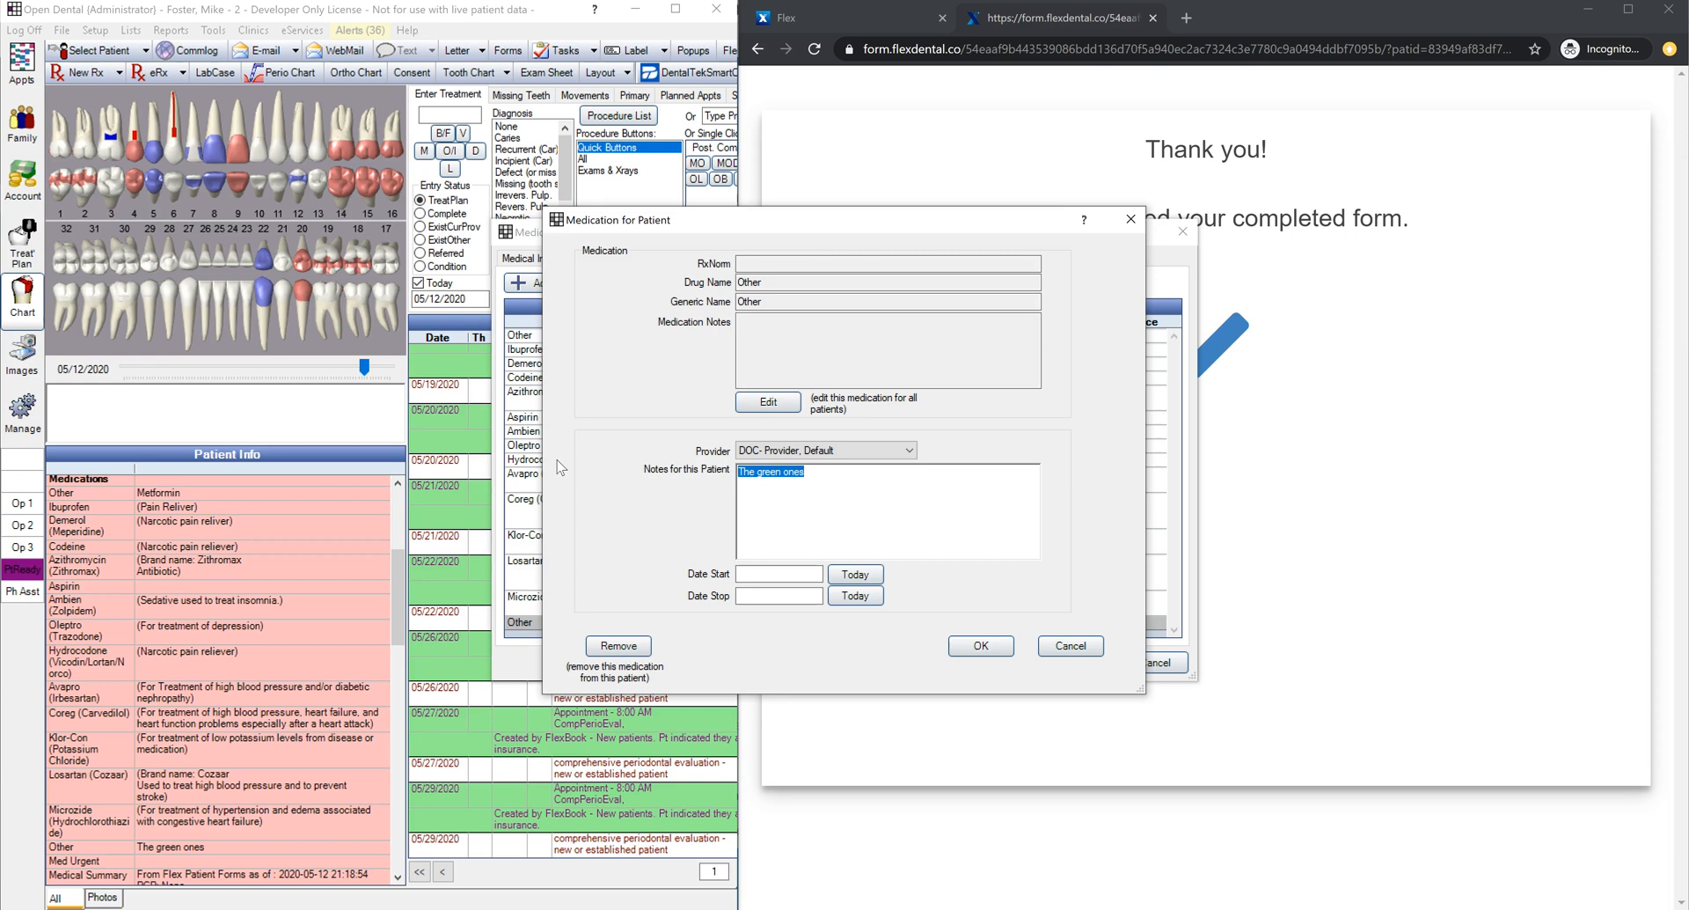
click(1071, 645)
click(1153, 662)
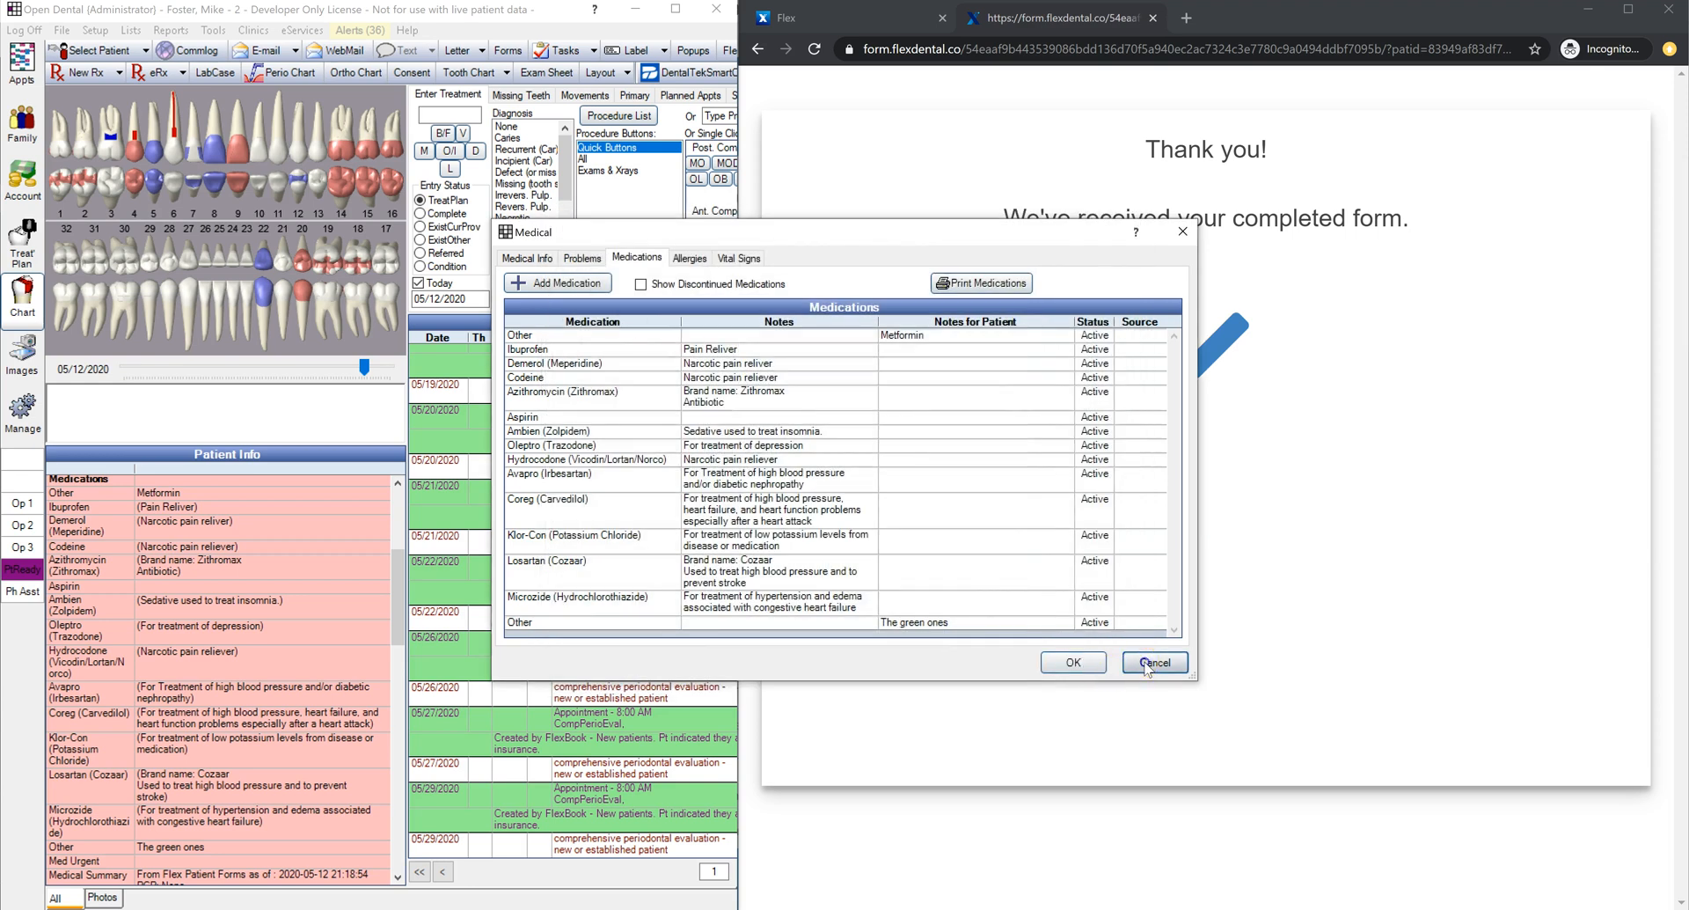
scroll(249, 618, down, 3)
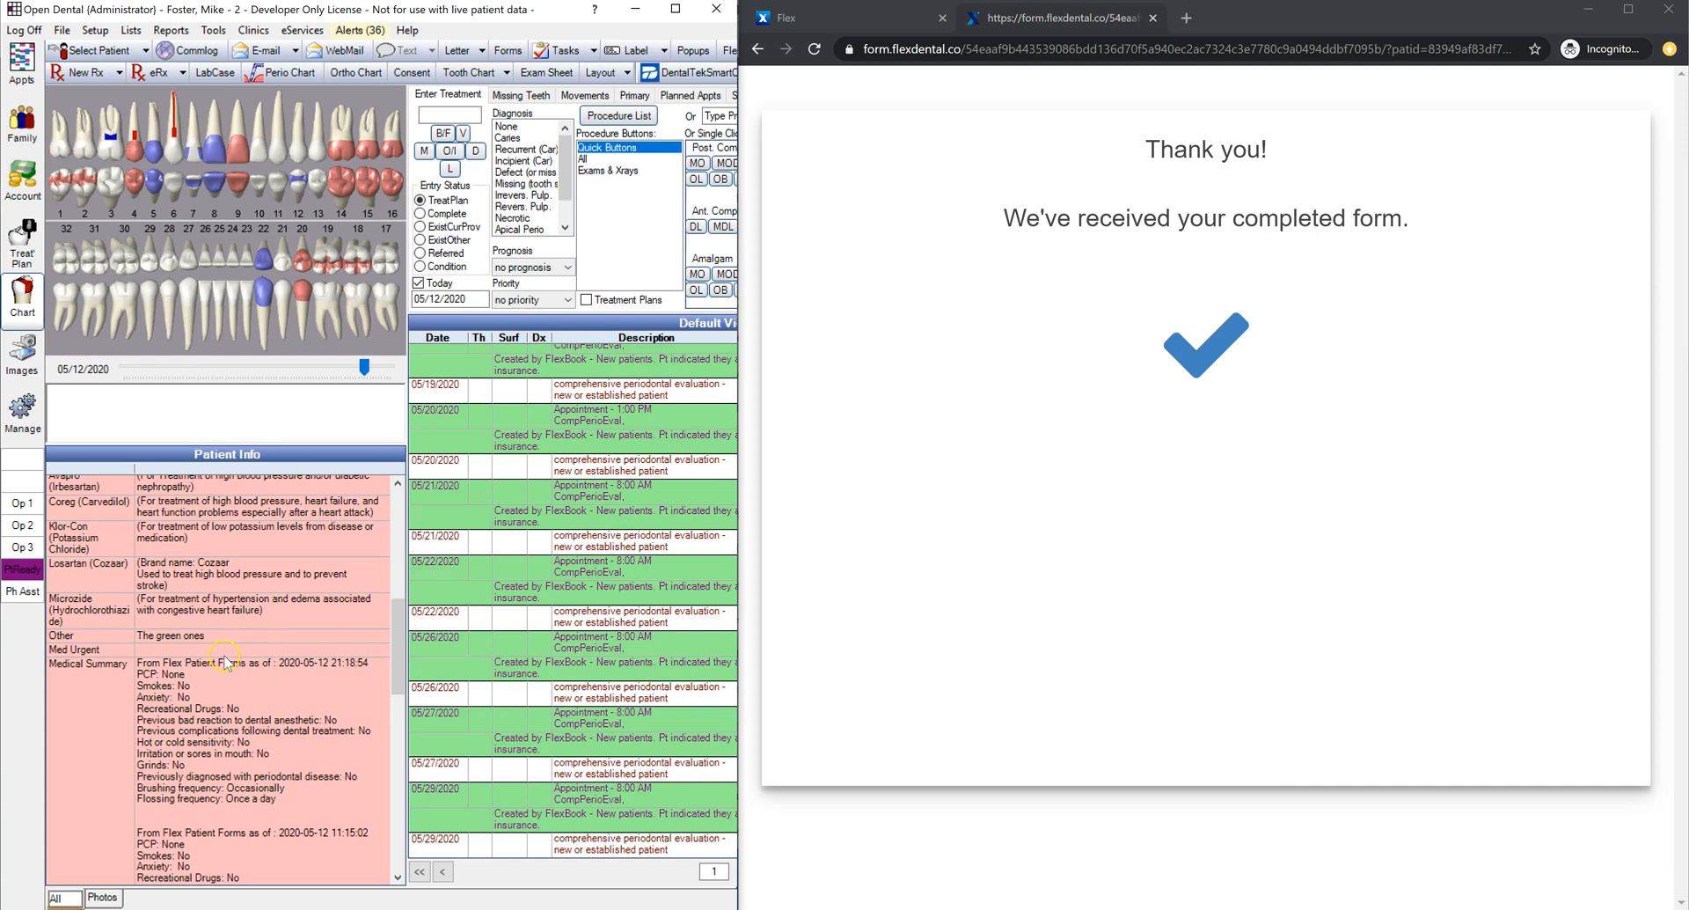
scroll(238, 618, down, 10)
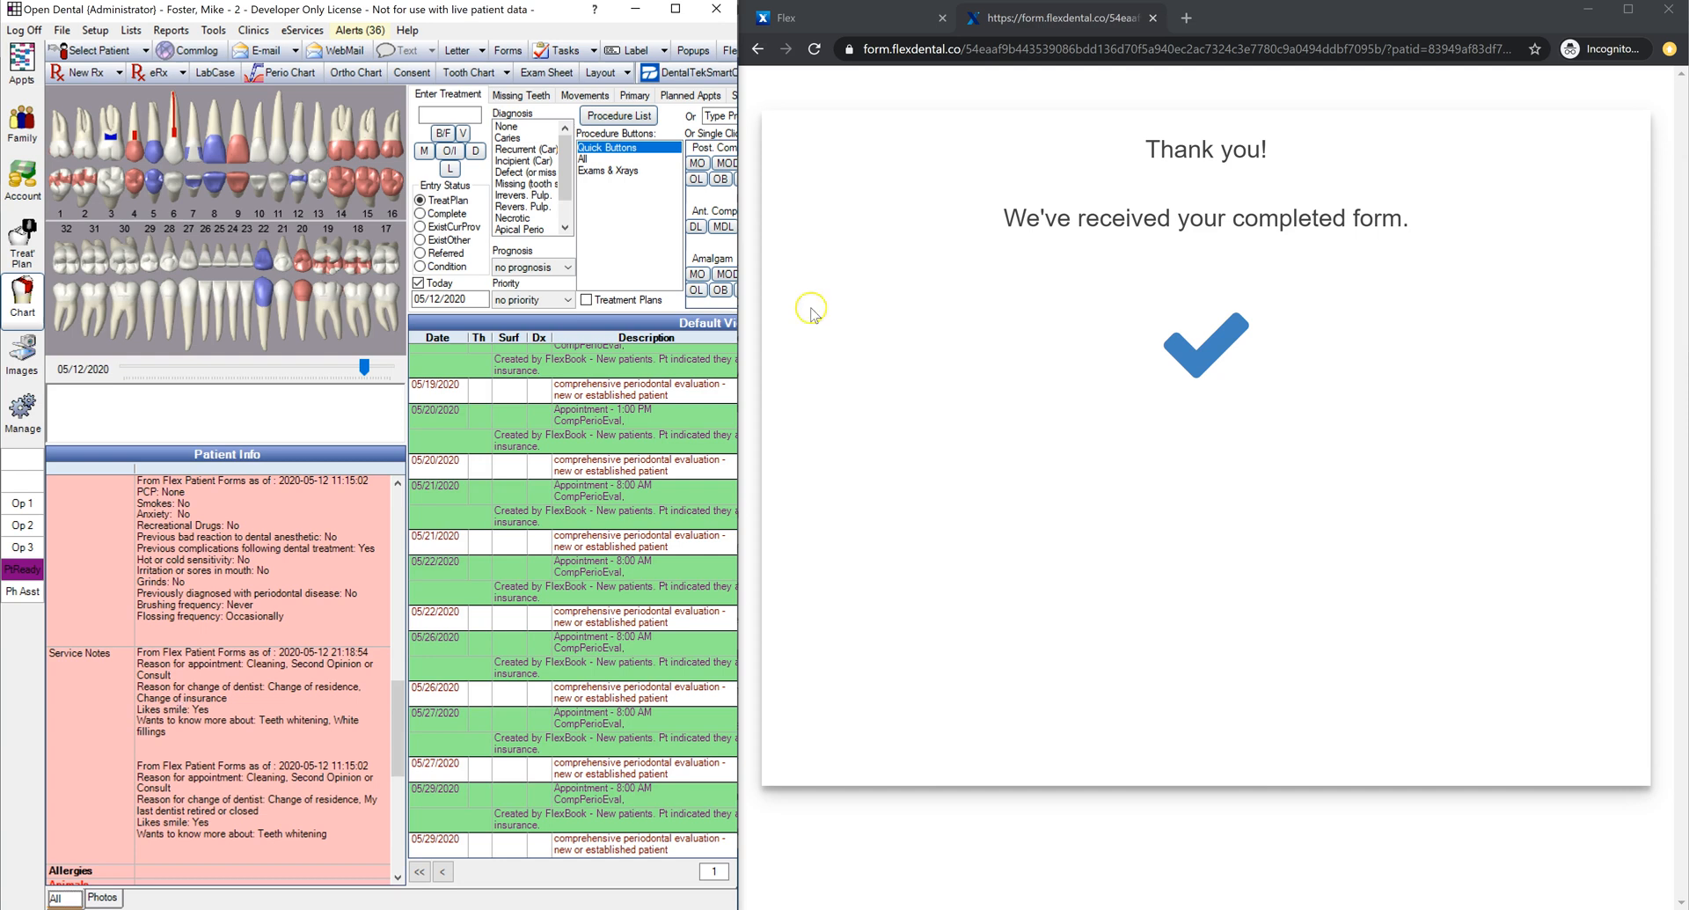
Step: Open the Images module, declining the planned appointment prompt
click(818, 22)
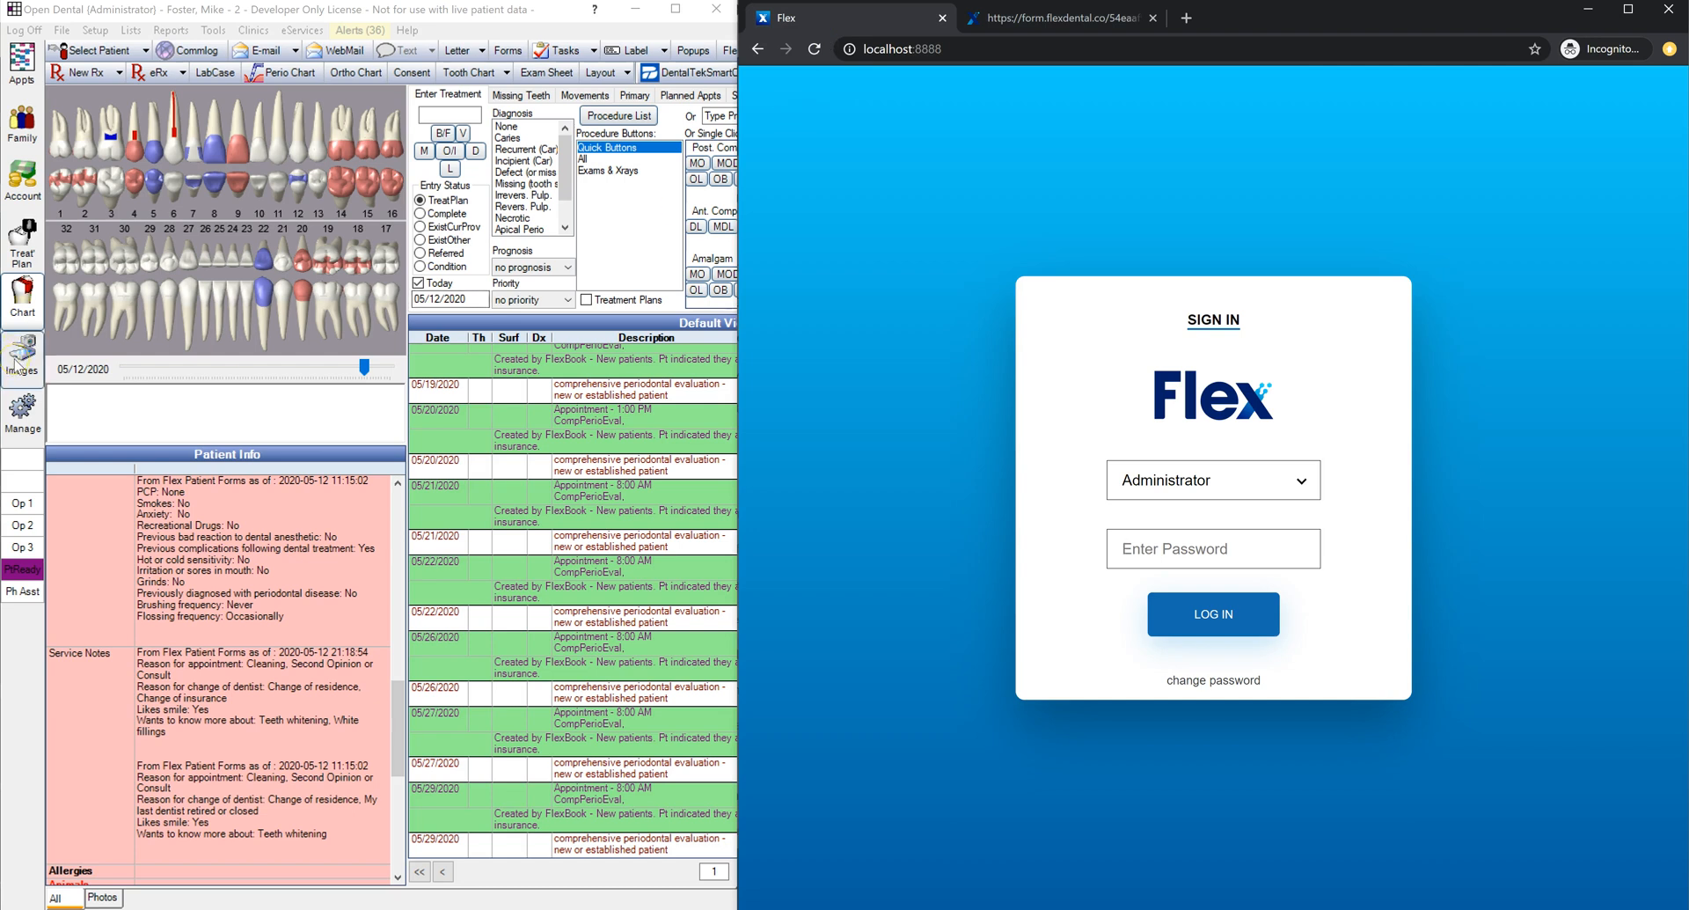
click(18, 365)
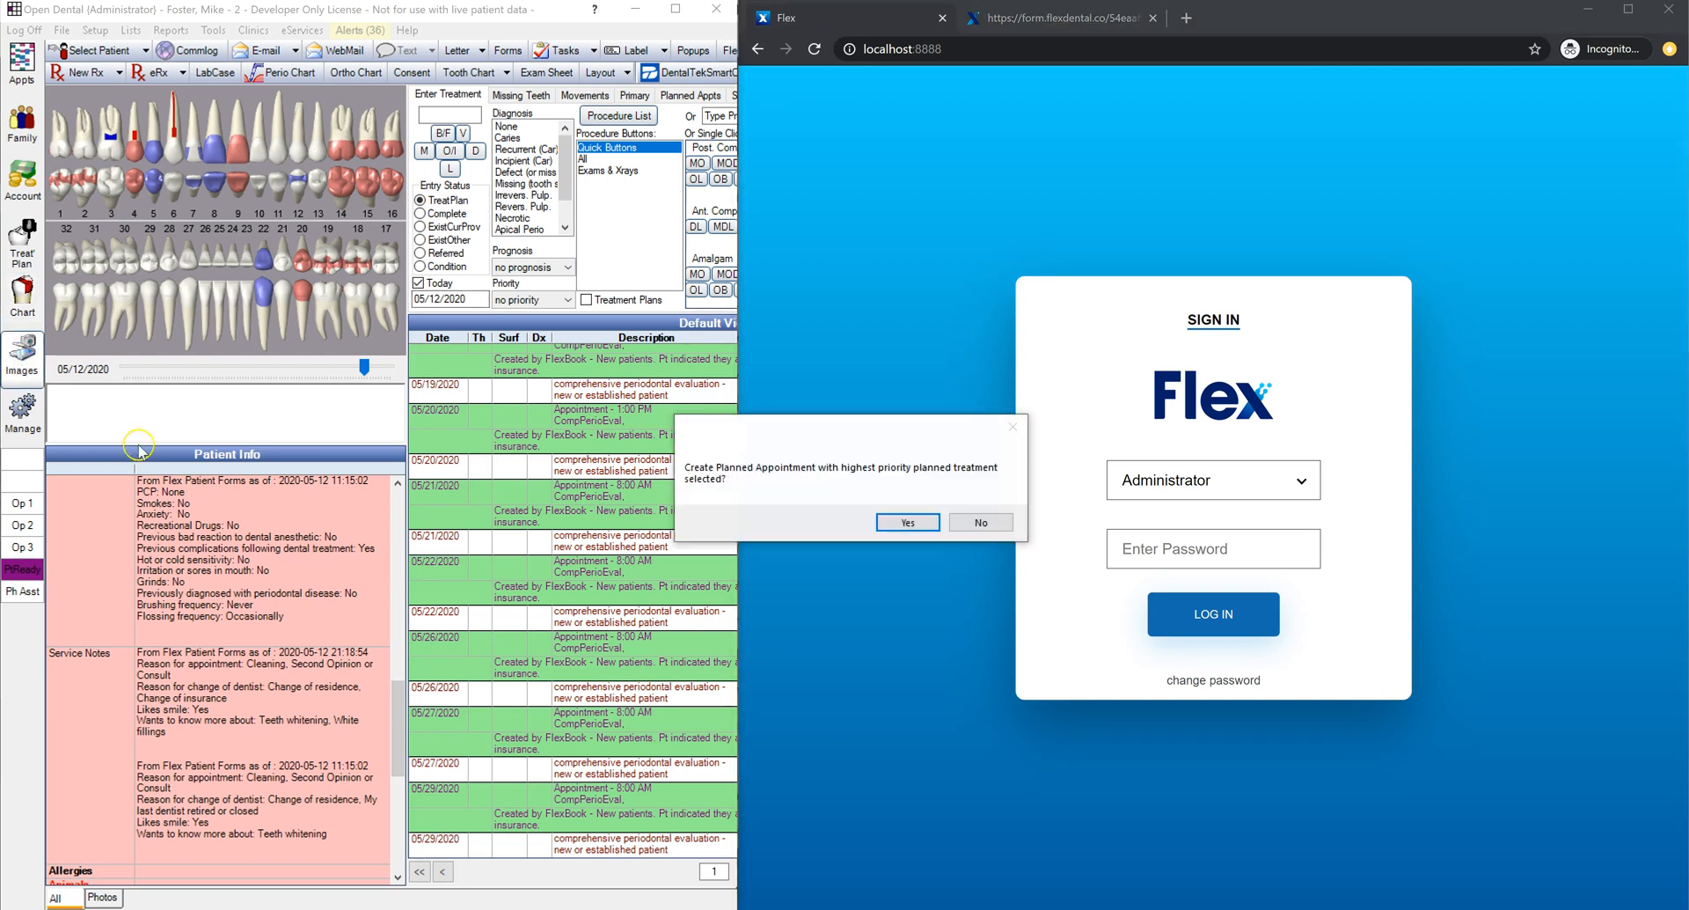
click(977, 522)
drag(238, 483, 242, 123)
click(58, 153)
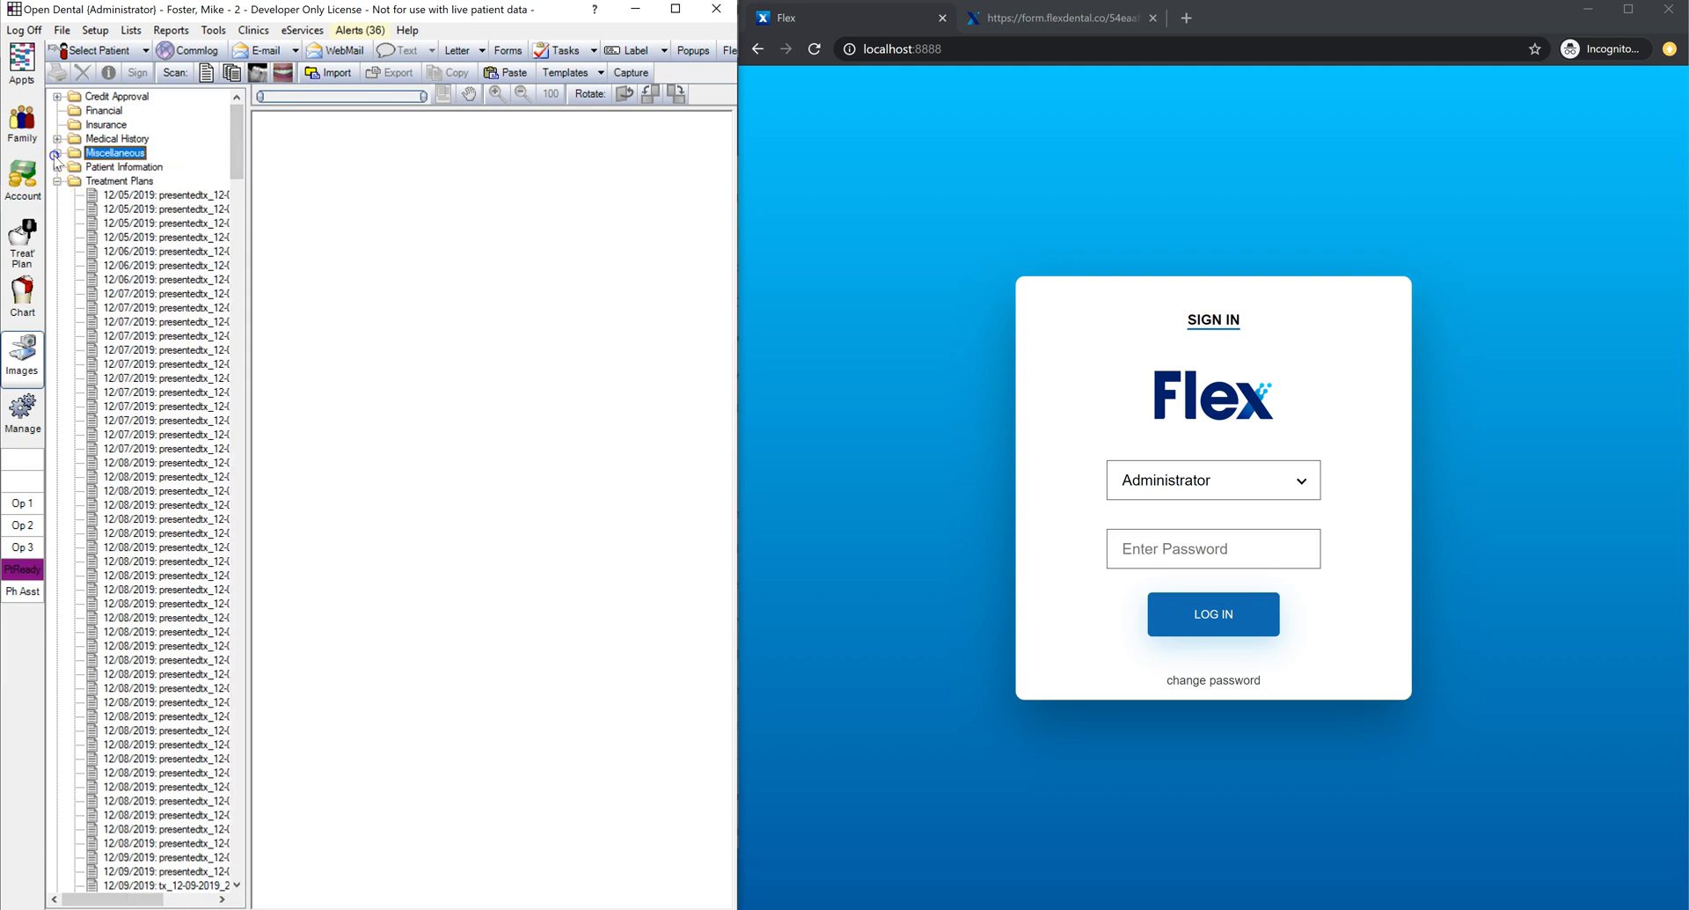
Step: Open the 05/12/2020 New Patient Forms PDF from Patient Information and read Medical History
click(58, 167)
drag(243, 139, 239, 299)
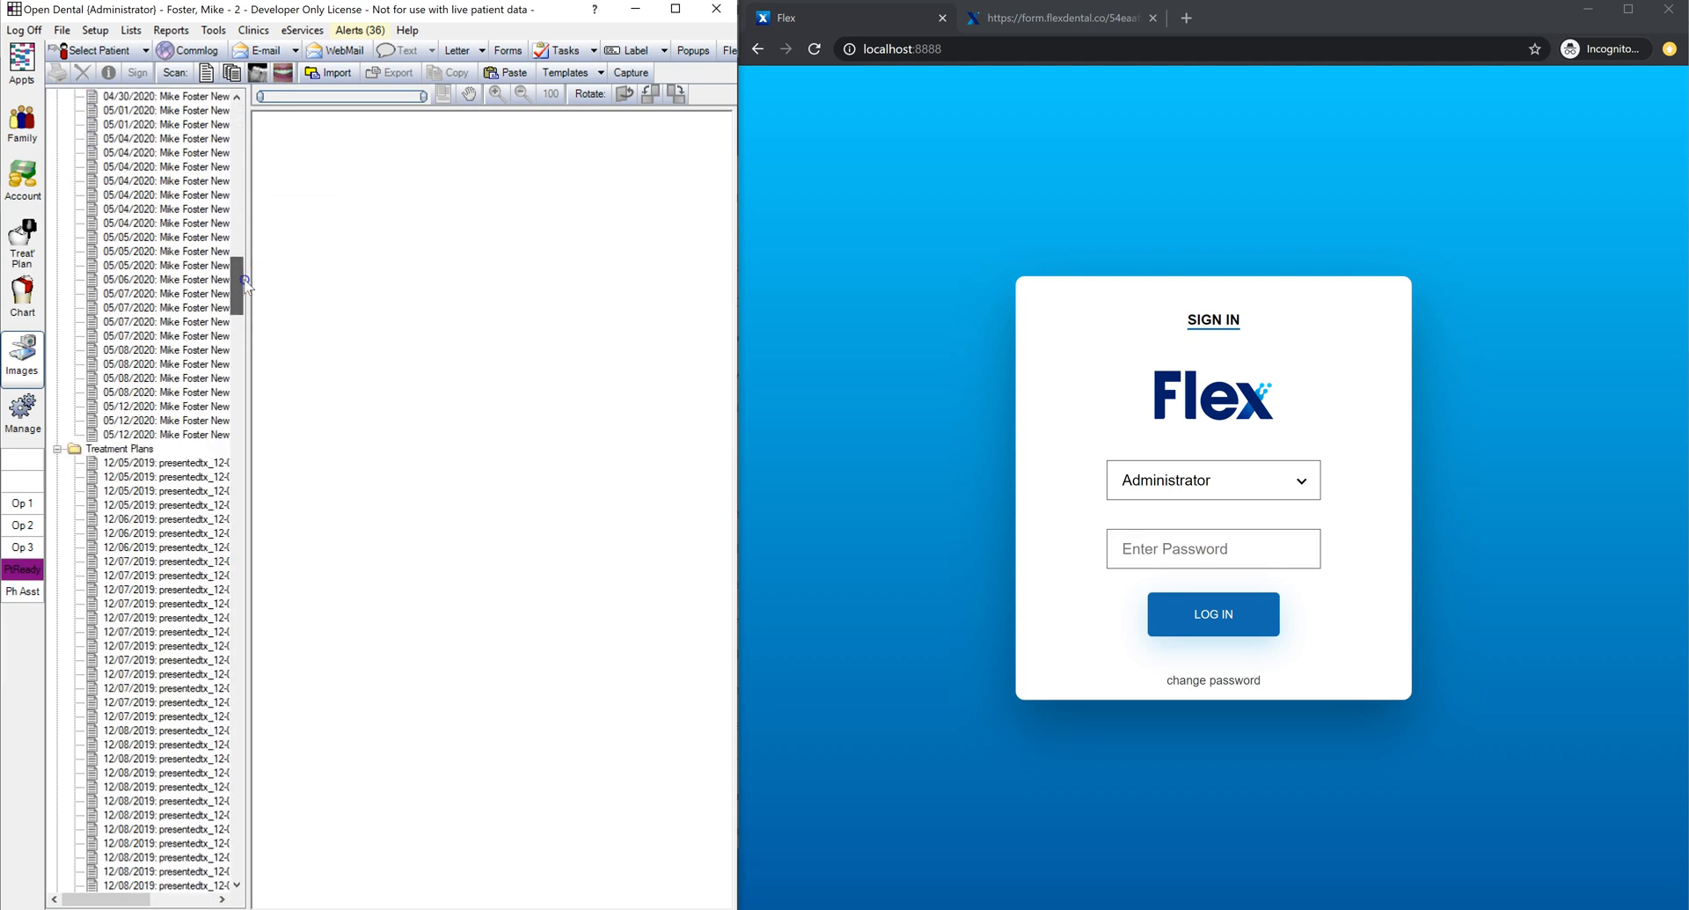
click(210, 223)
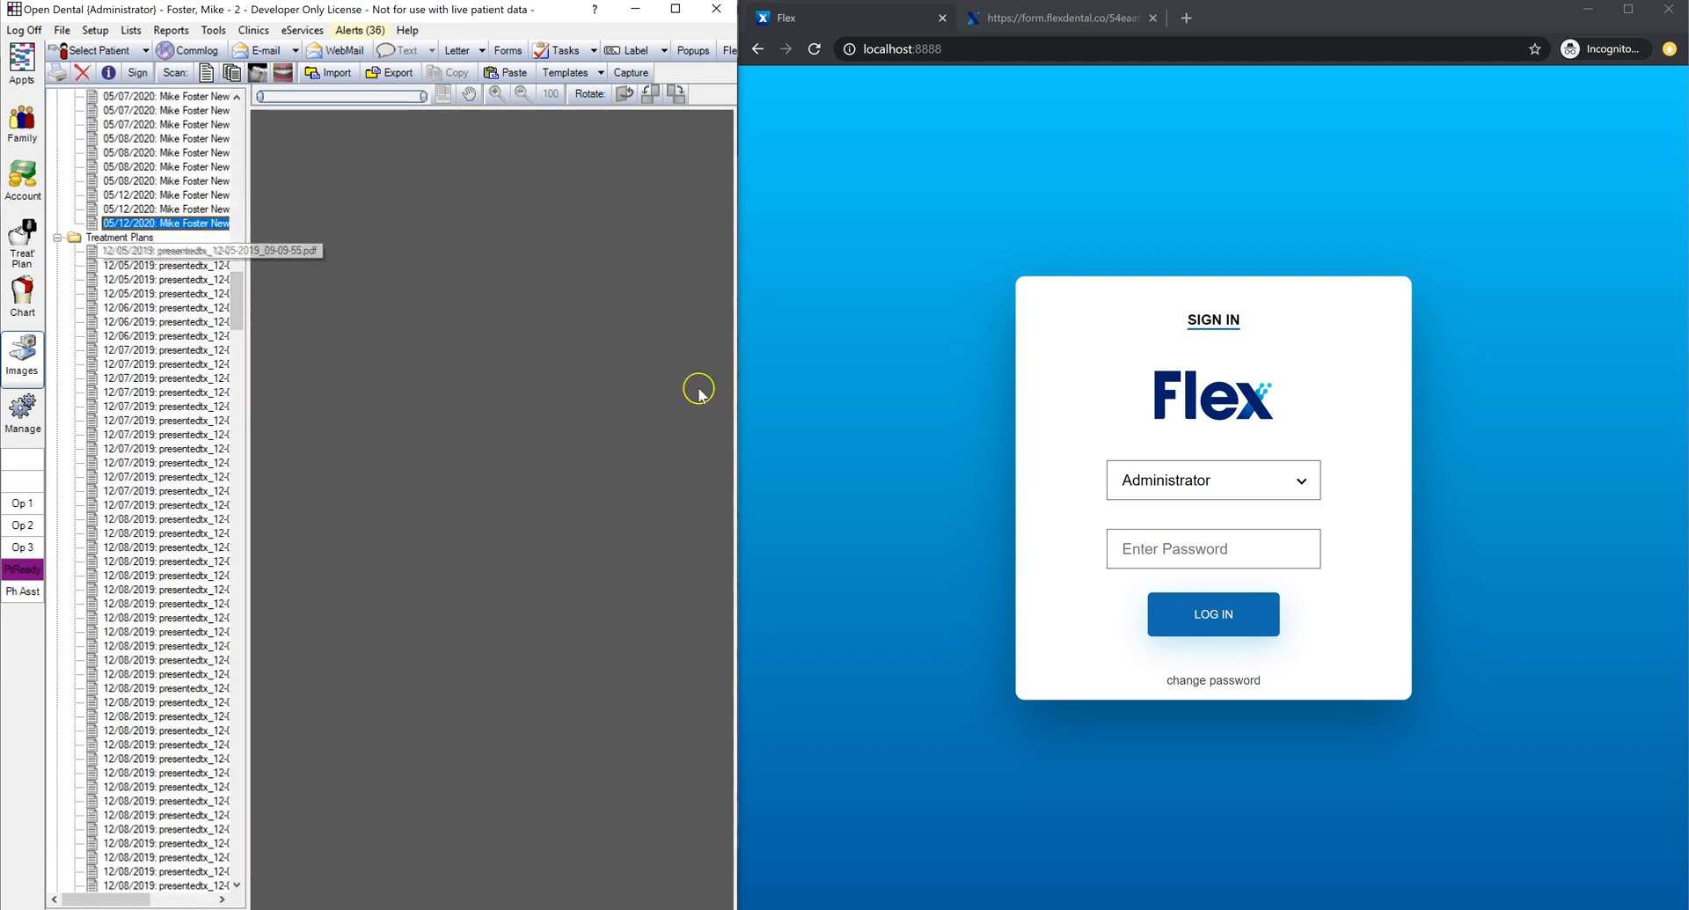
drag(733, 393, 795, 395)
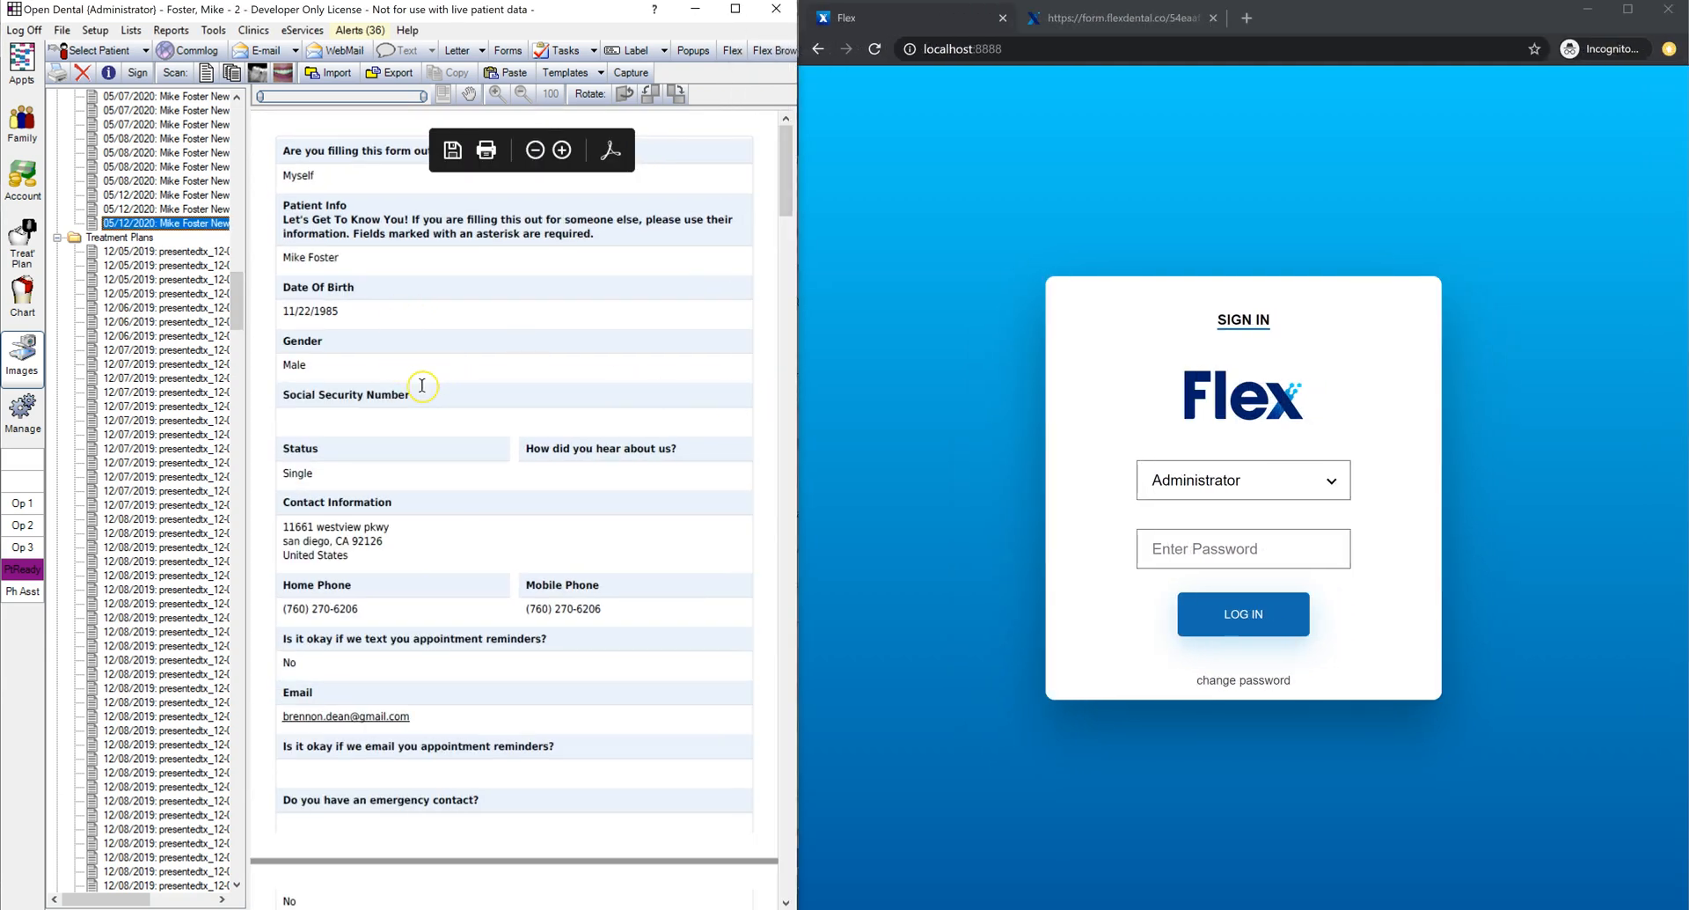
scroll(534, 385, down, 10)
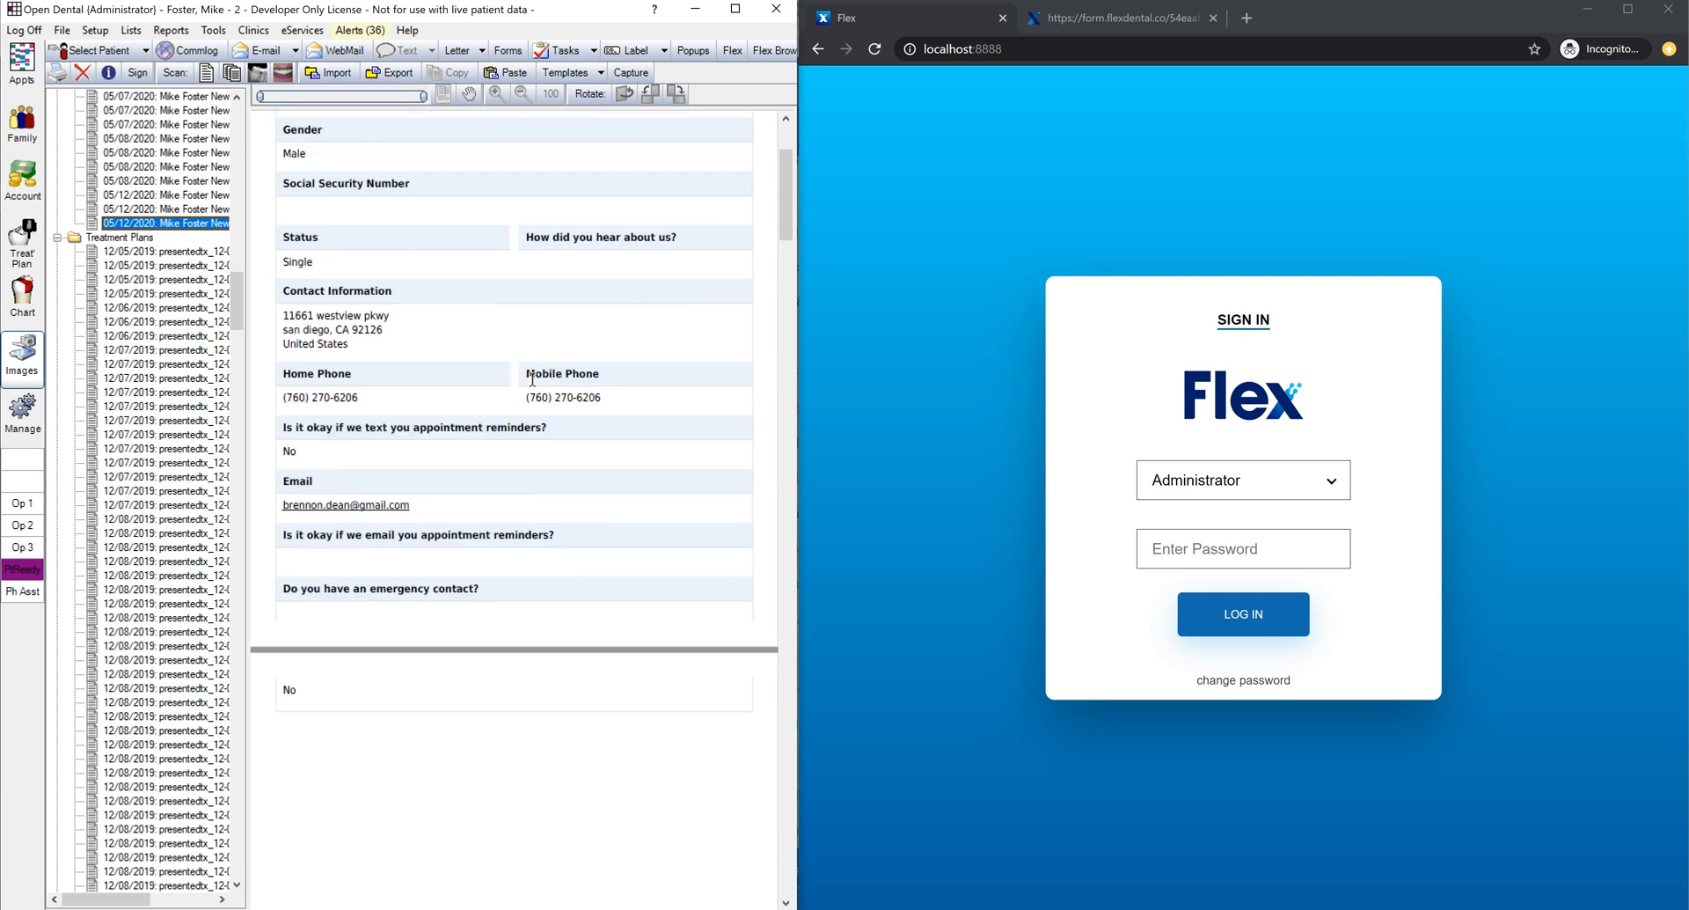
click(546, 371)
scroll(545, 371, down, 1)
Step: Enter the Flex account password and sign in
click(1372, 551)
text(1234)
click(1260, 616)
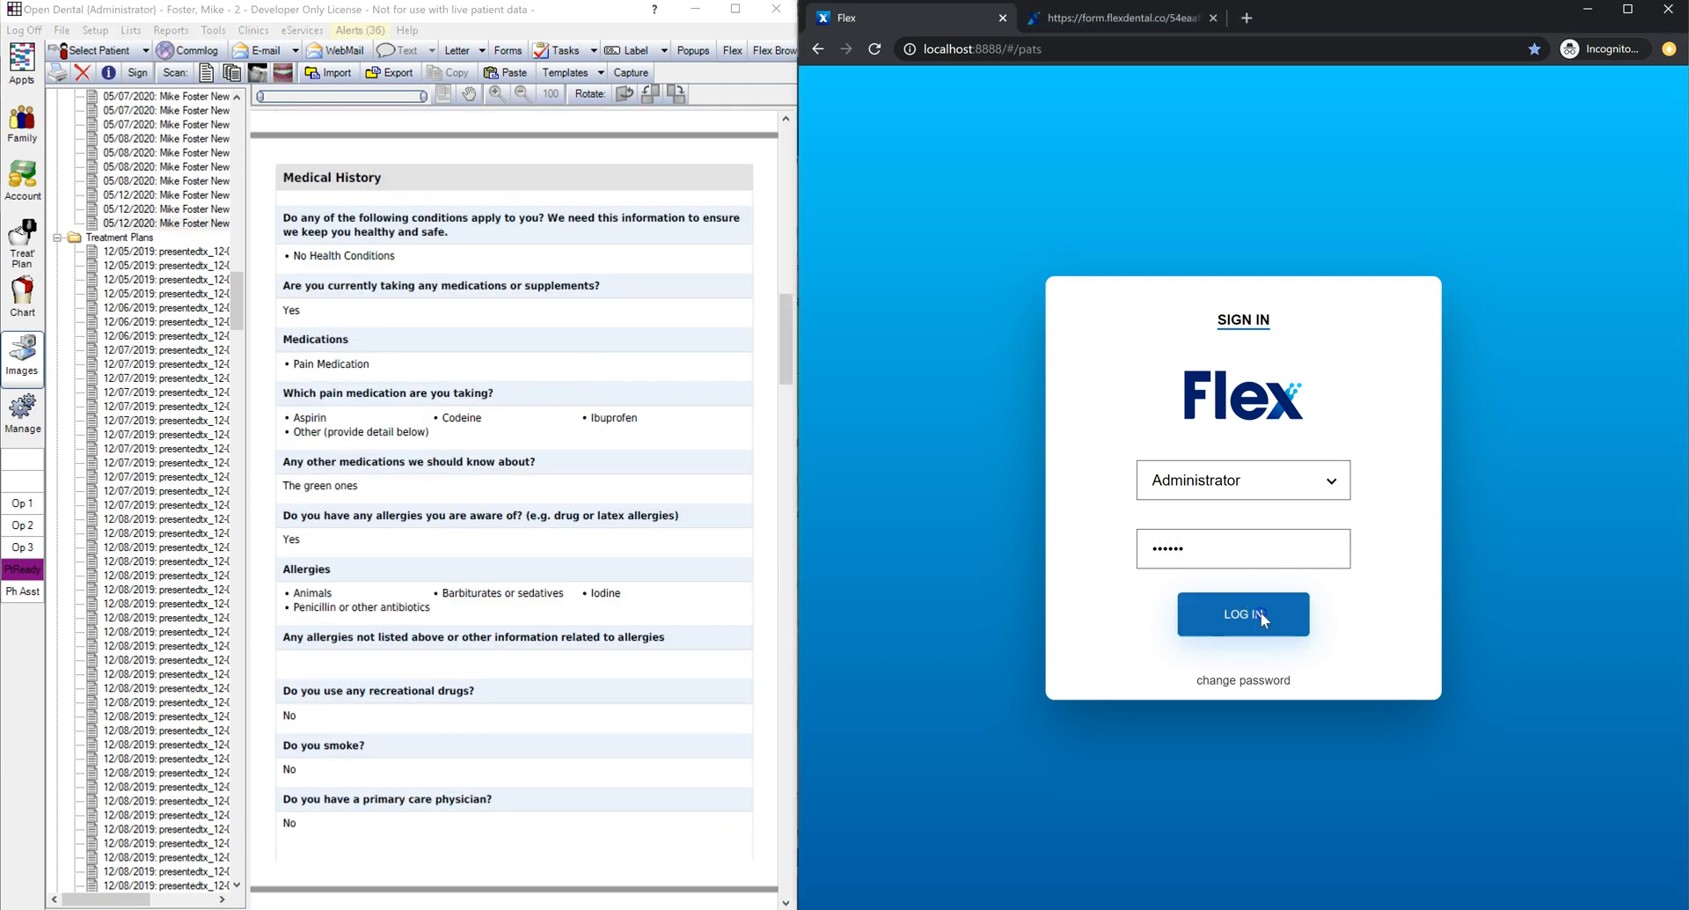
Step: View the newest New Patient Forms PDF in the patient's paperwork, then close it
click(1086, 429)
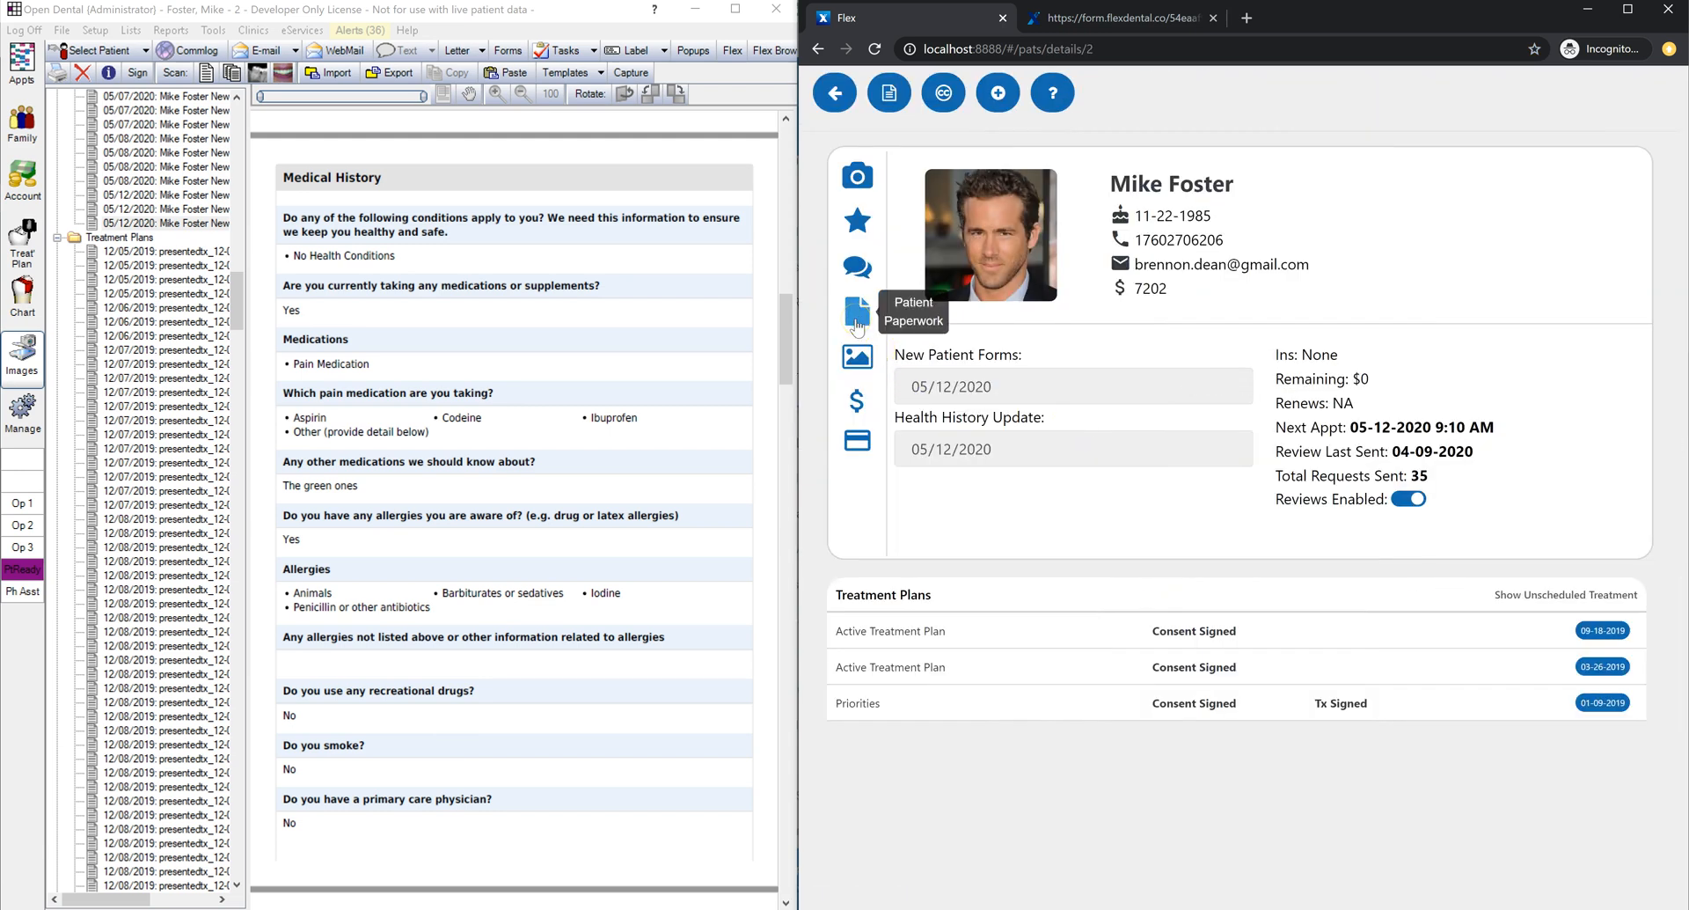
click(863, 322)
click(1081, 218)
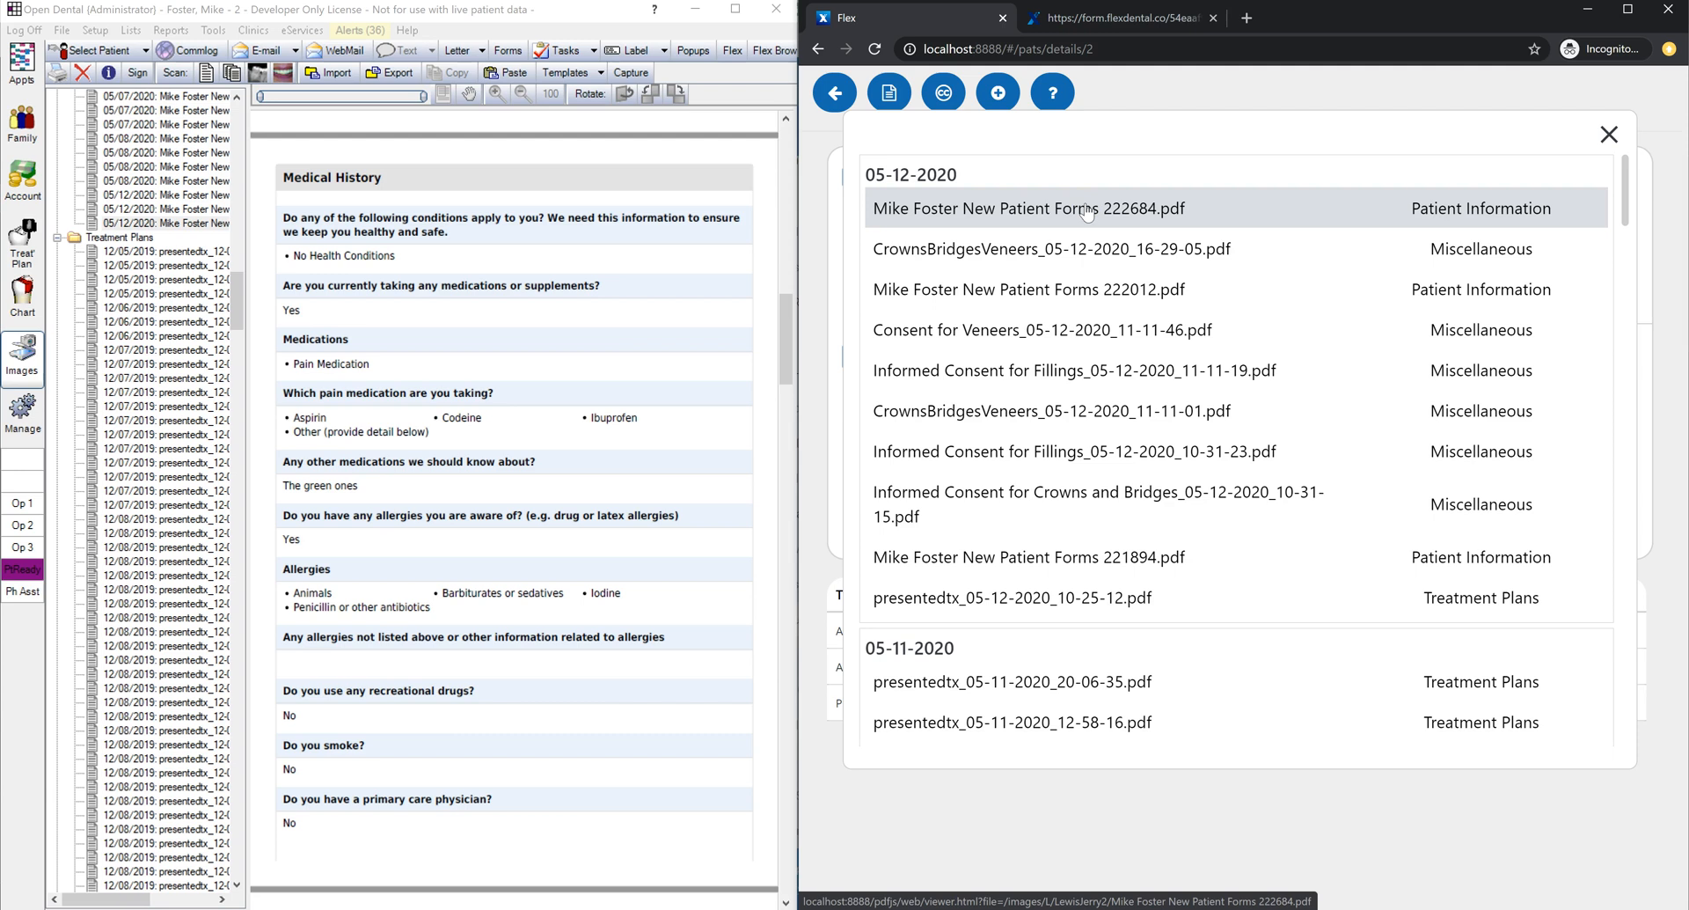
click(1088, 213)
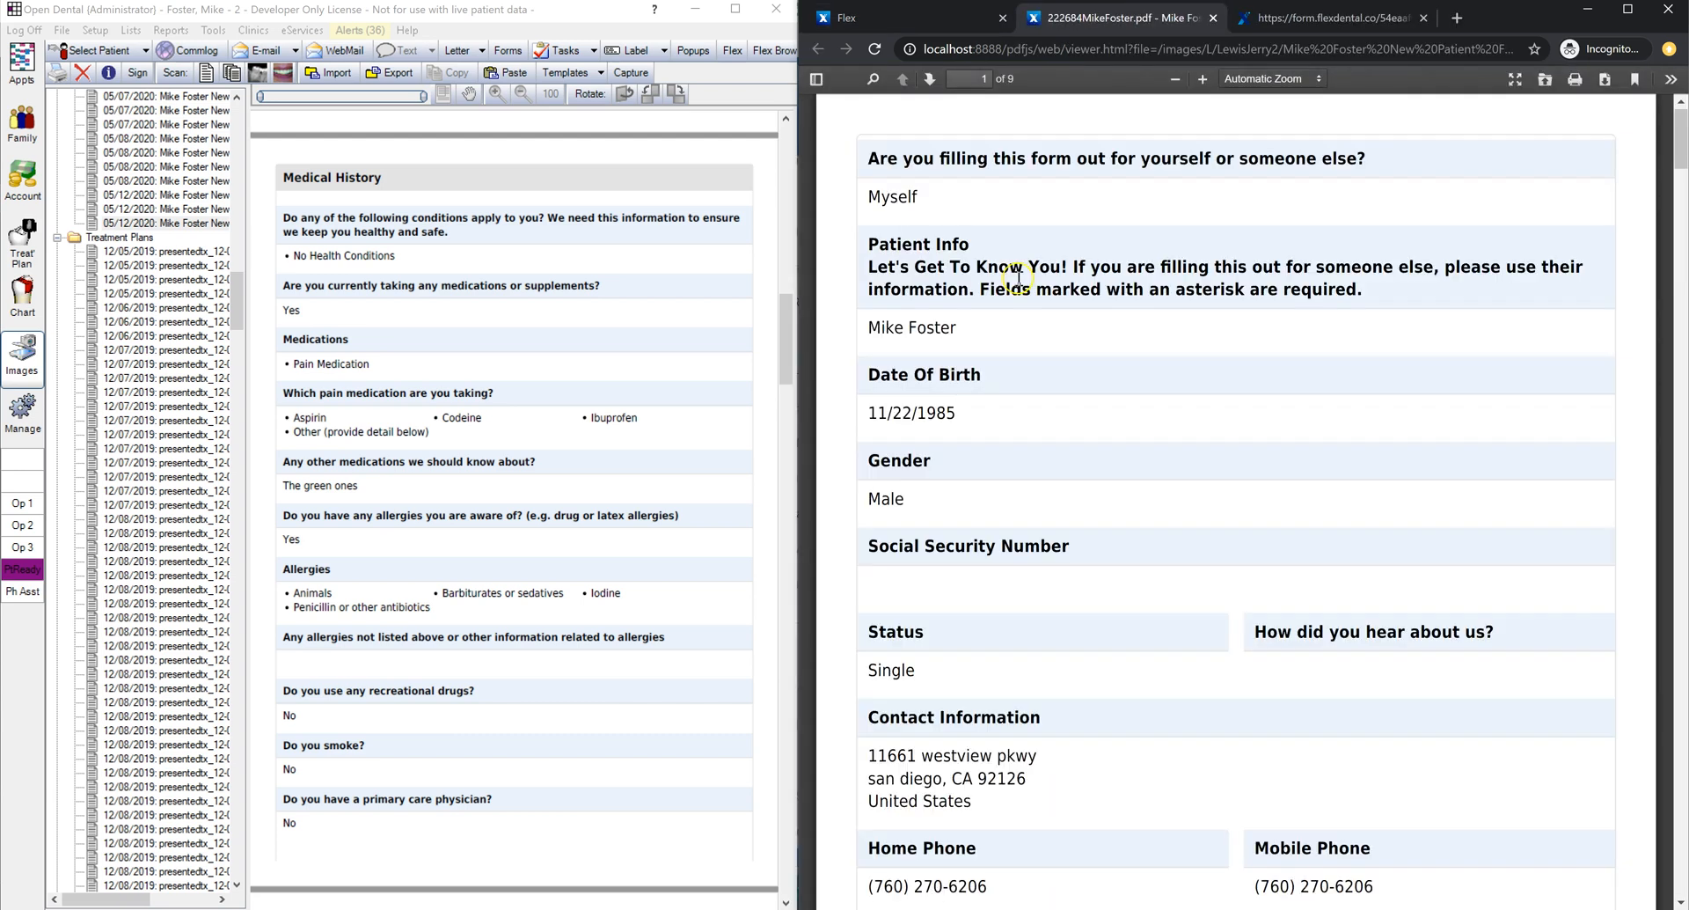
scroll(1021, 341, down, 9)
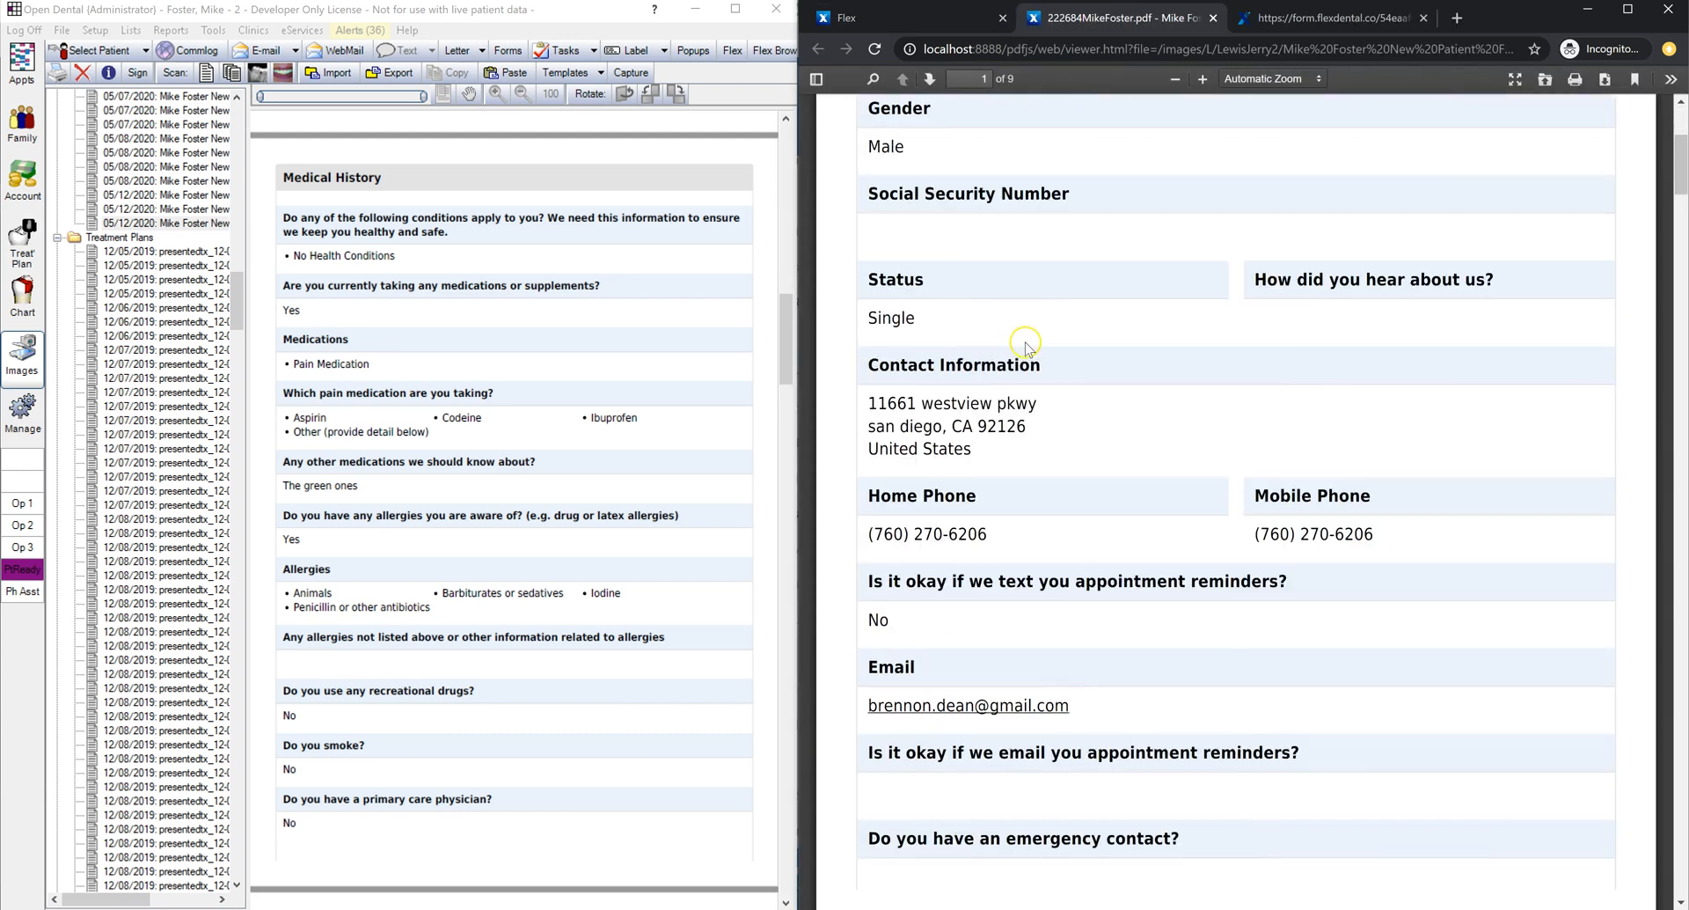
scroll(1023, 345, down, 10)
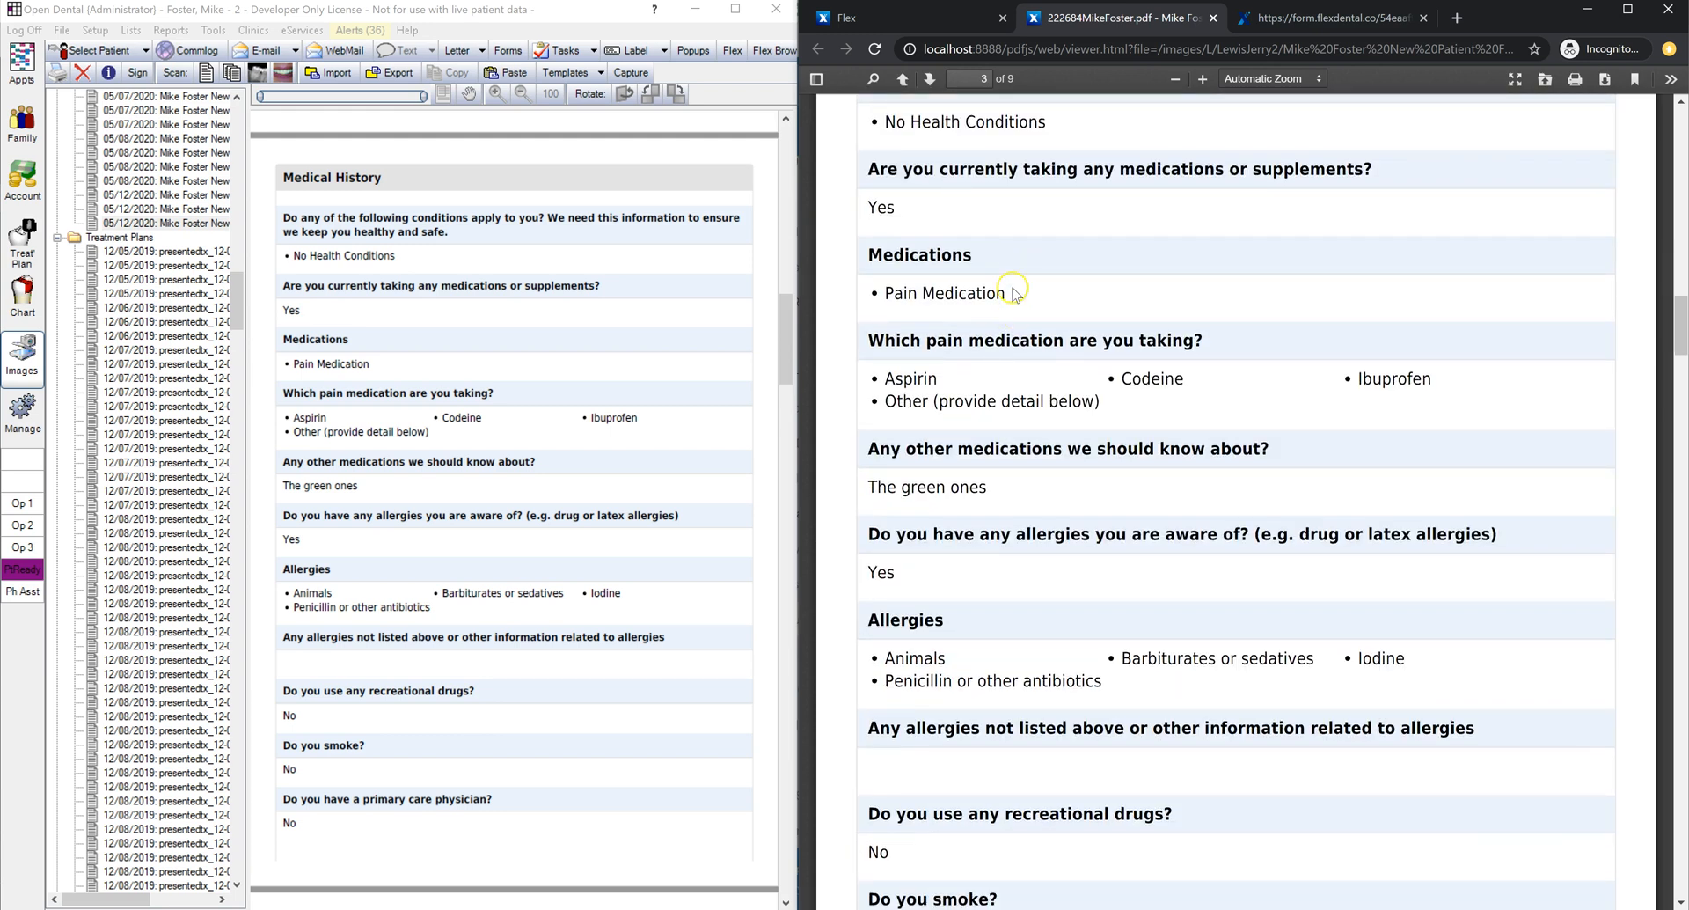
click(1213, 18)
click(1607, 134)
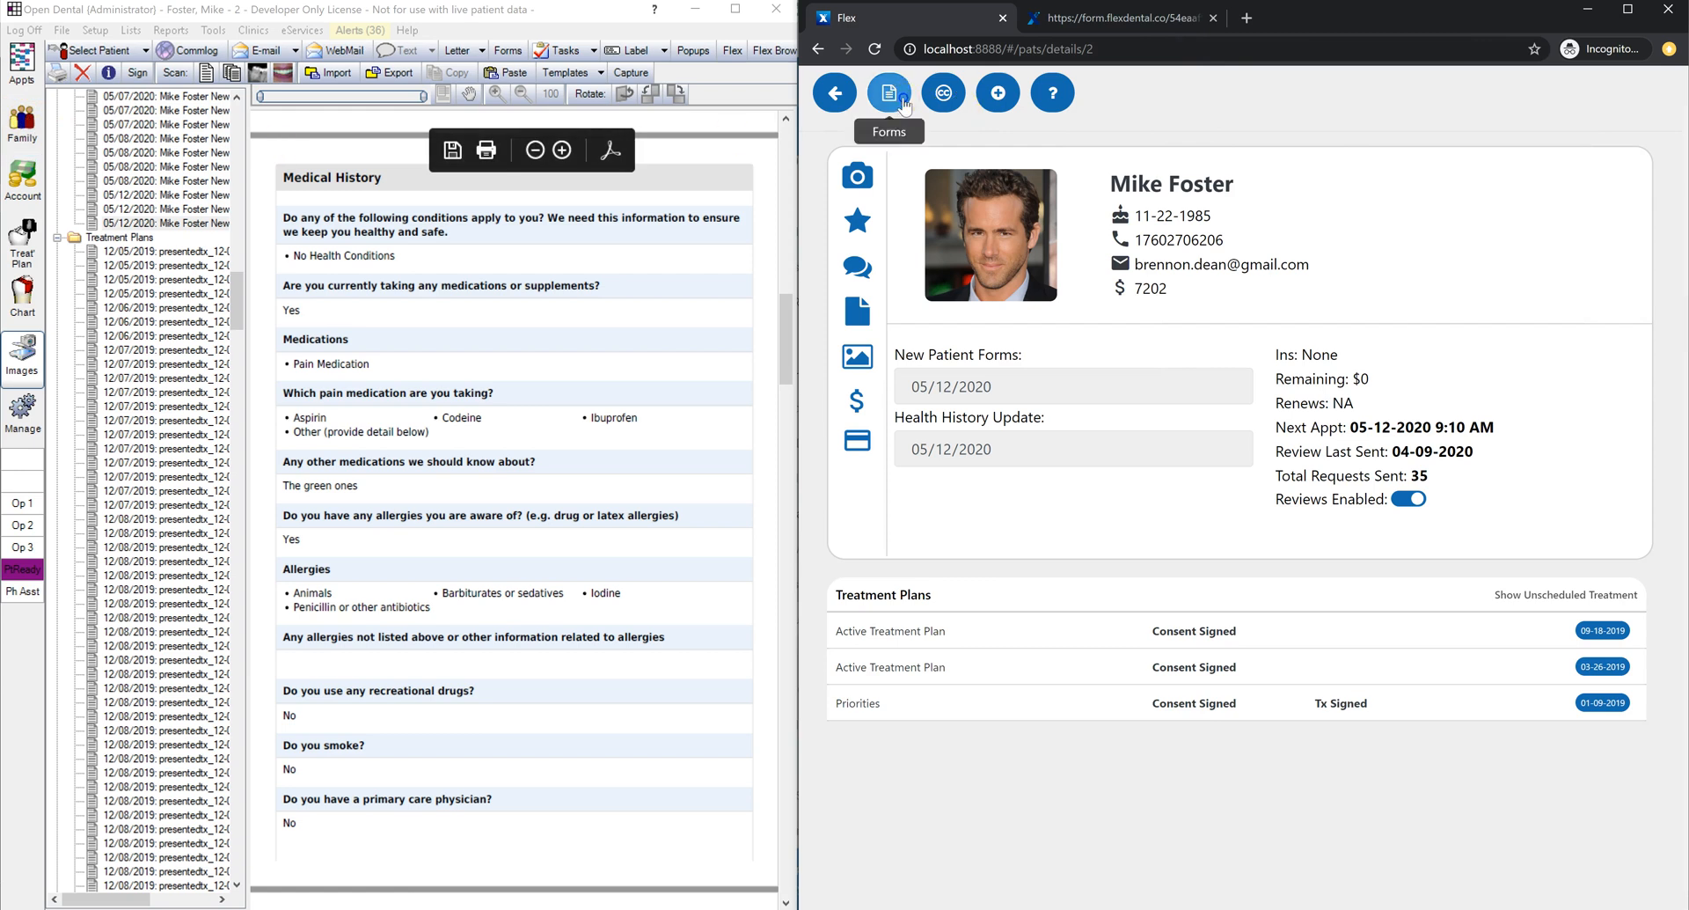
Step: Send the Health History Update form from the Forms list, closing the extra blank tab
click(888, 93)
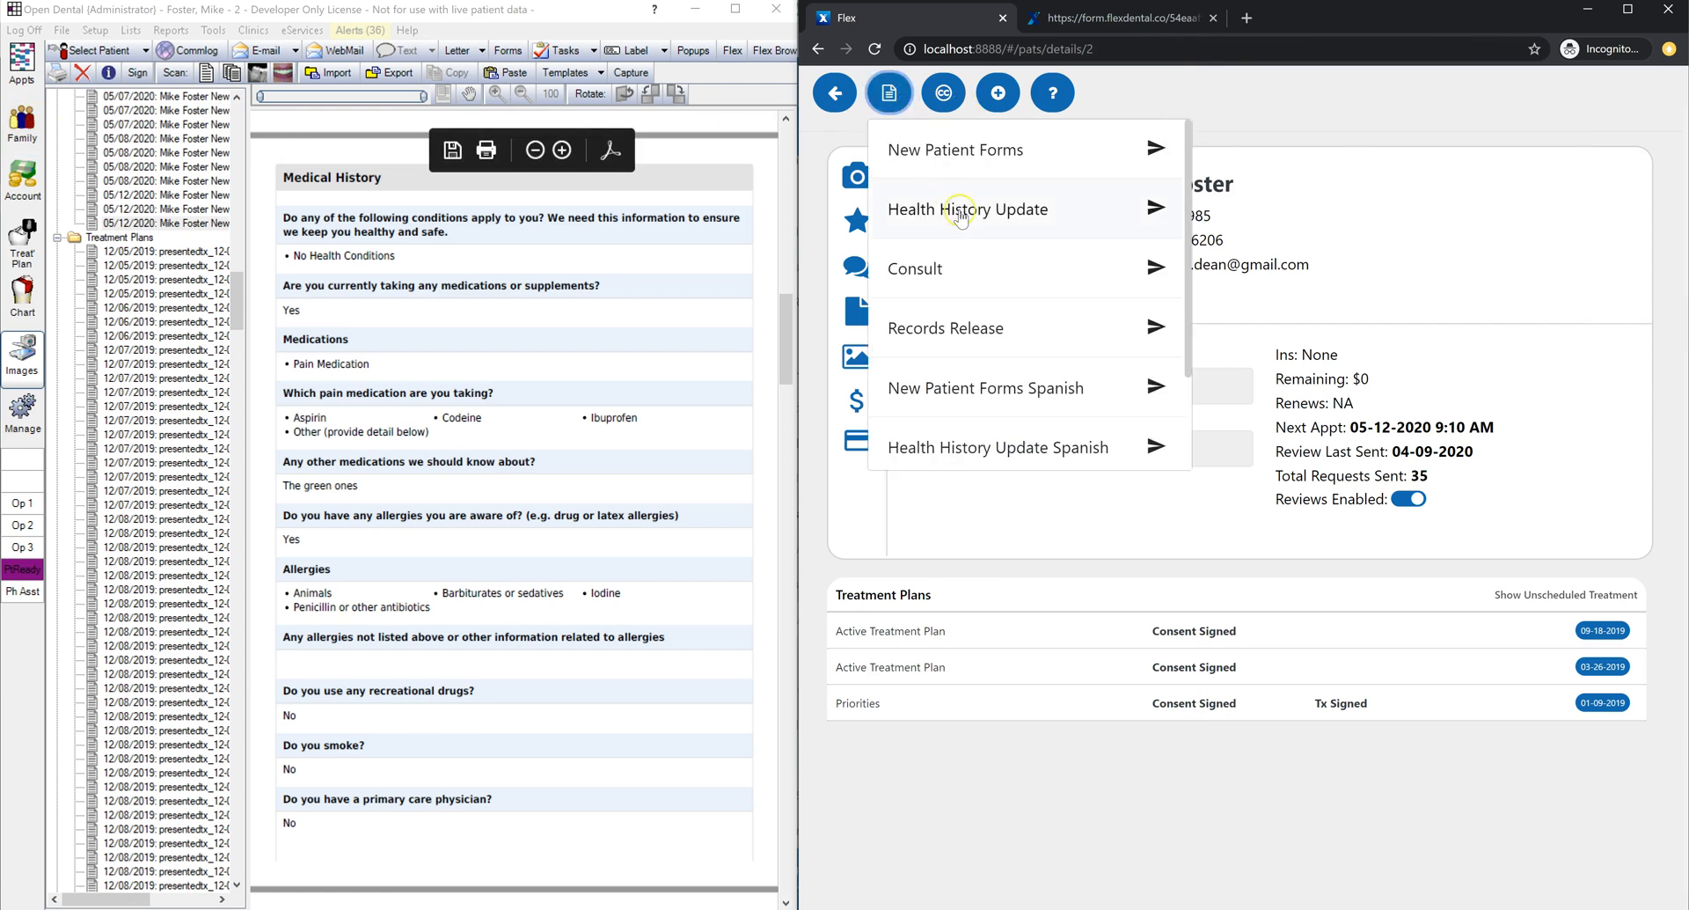
click(1149, 212)
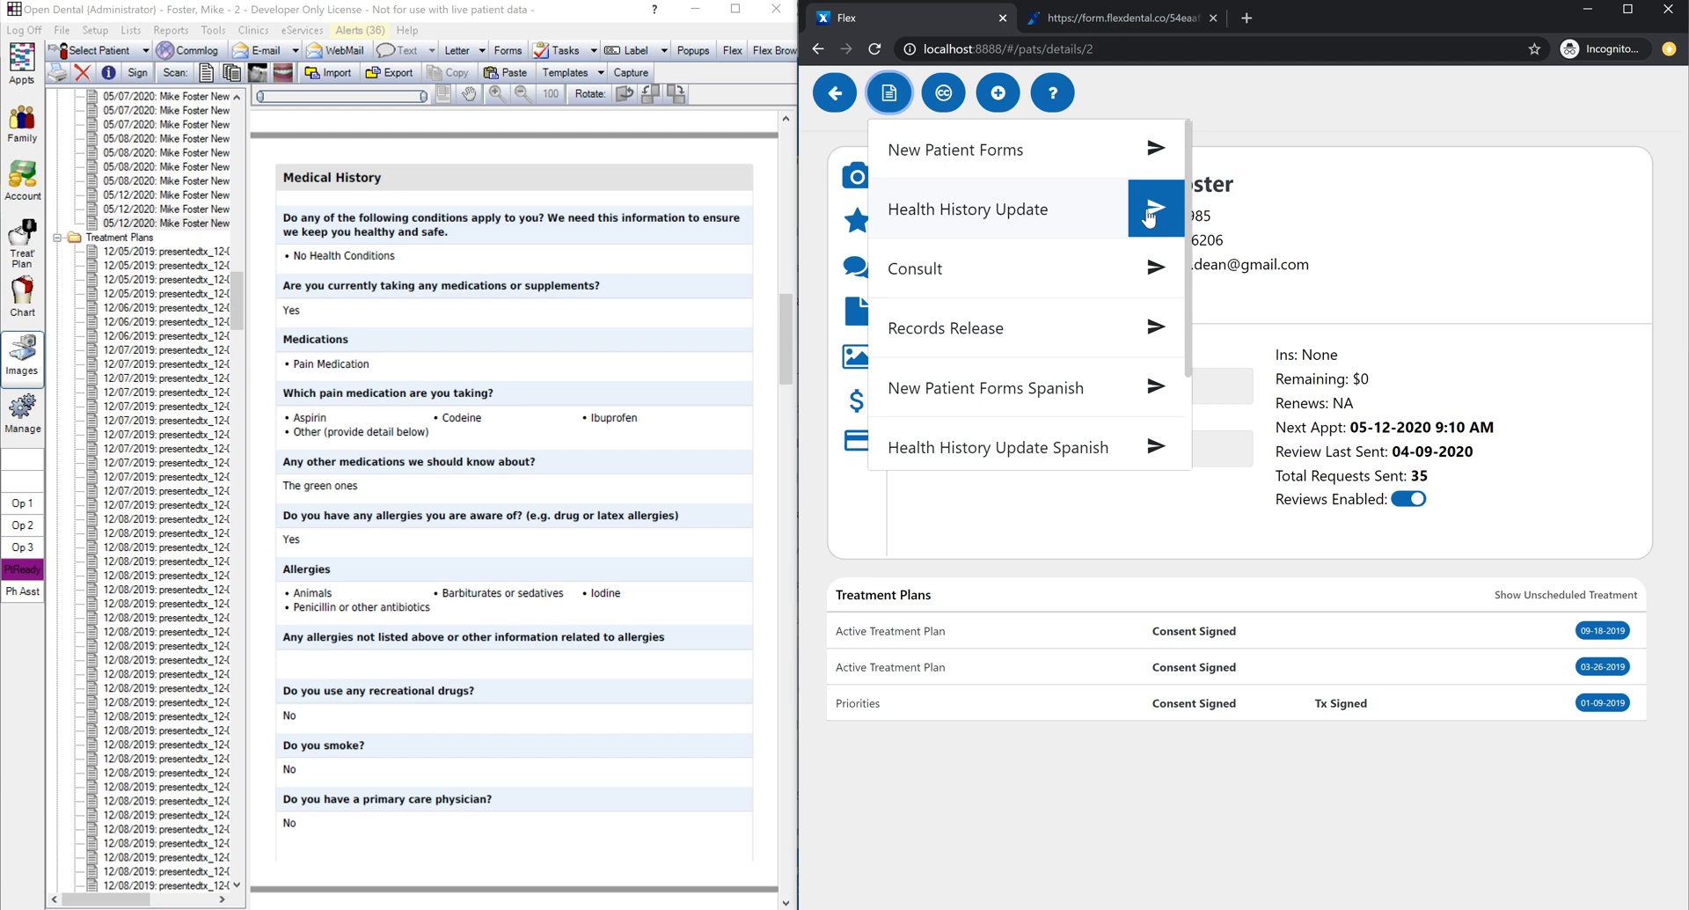
click(1148, 218)
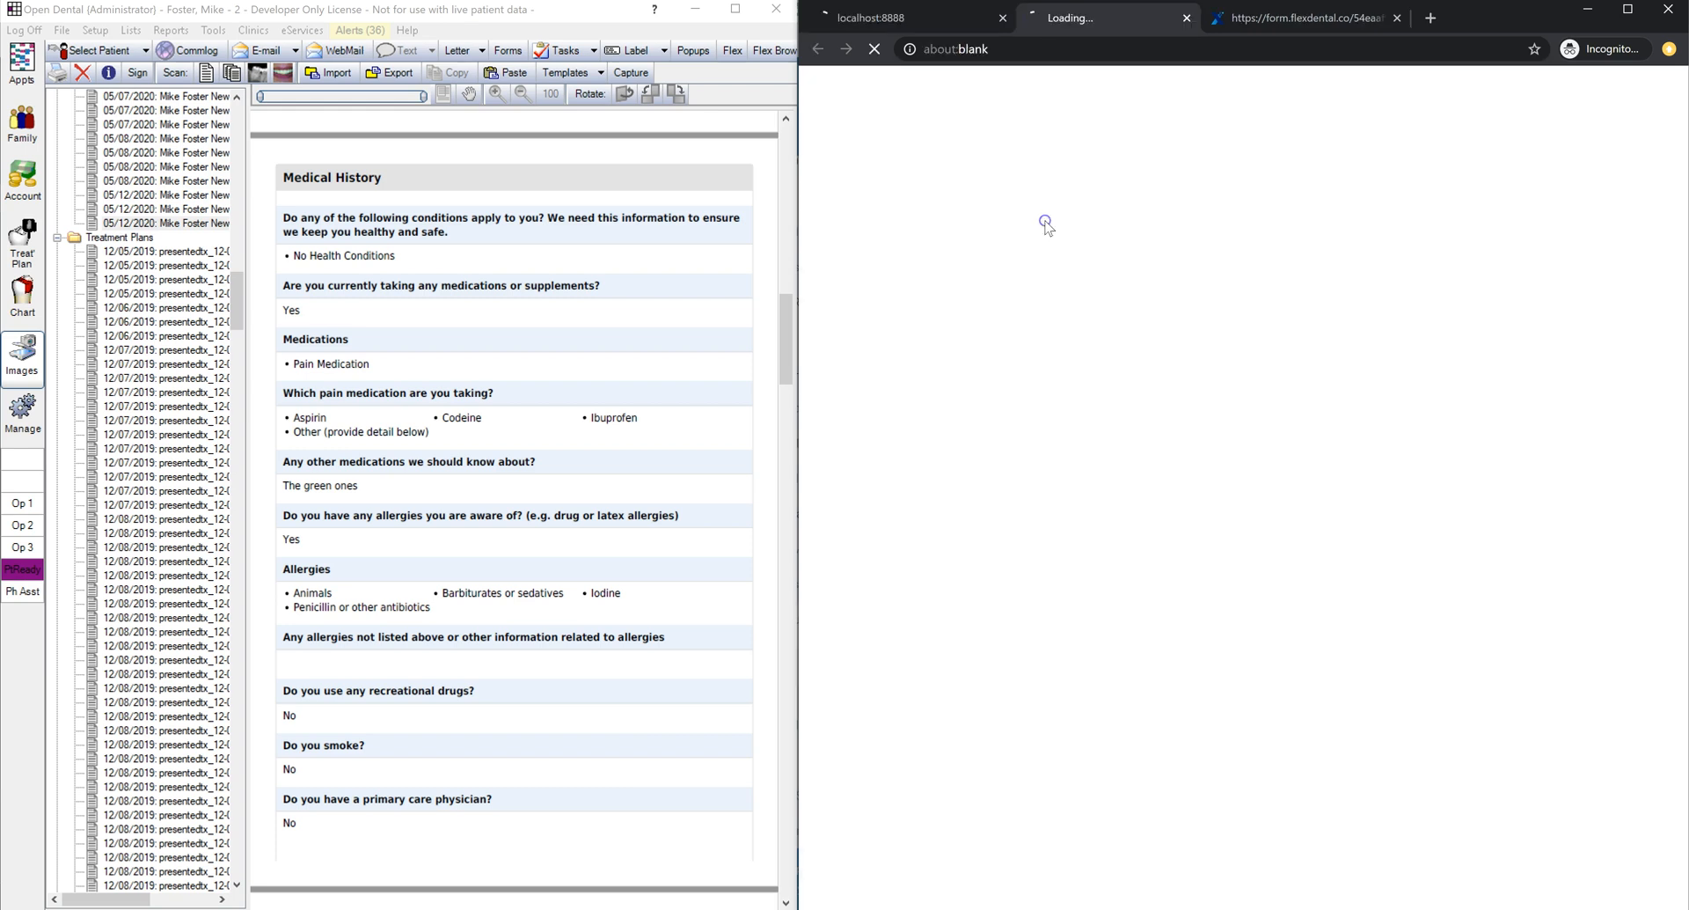
click(1428, 19)
Step: Allow email and text appointment reminders and indicate no emergency contact
click(1223, 360)
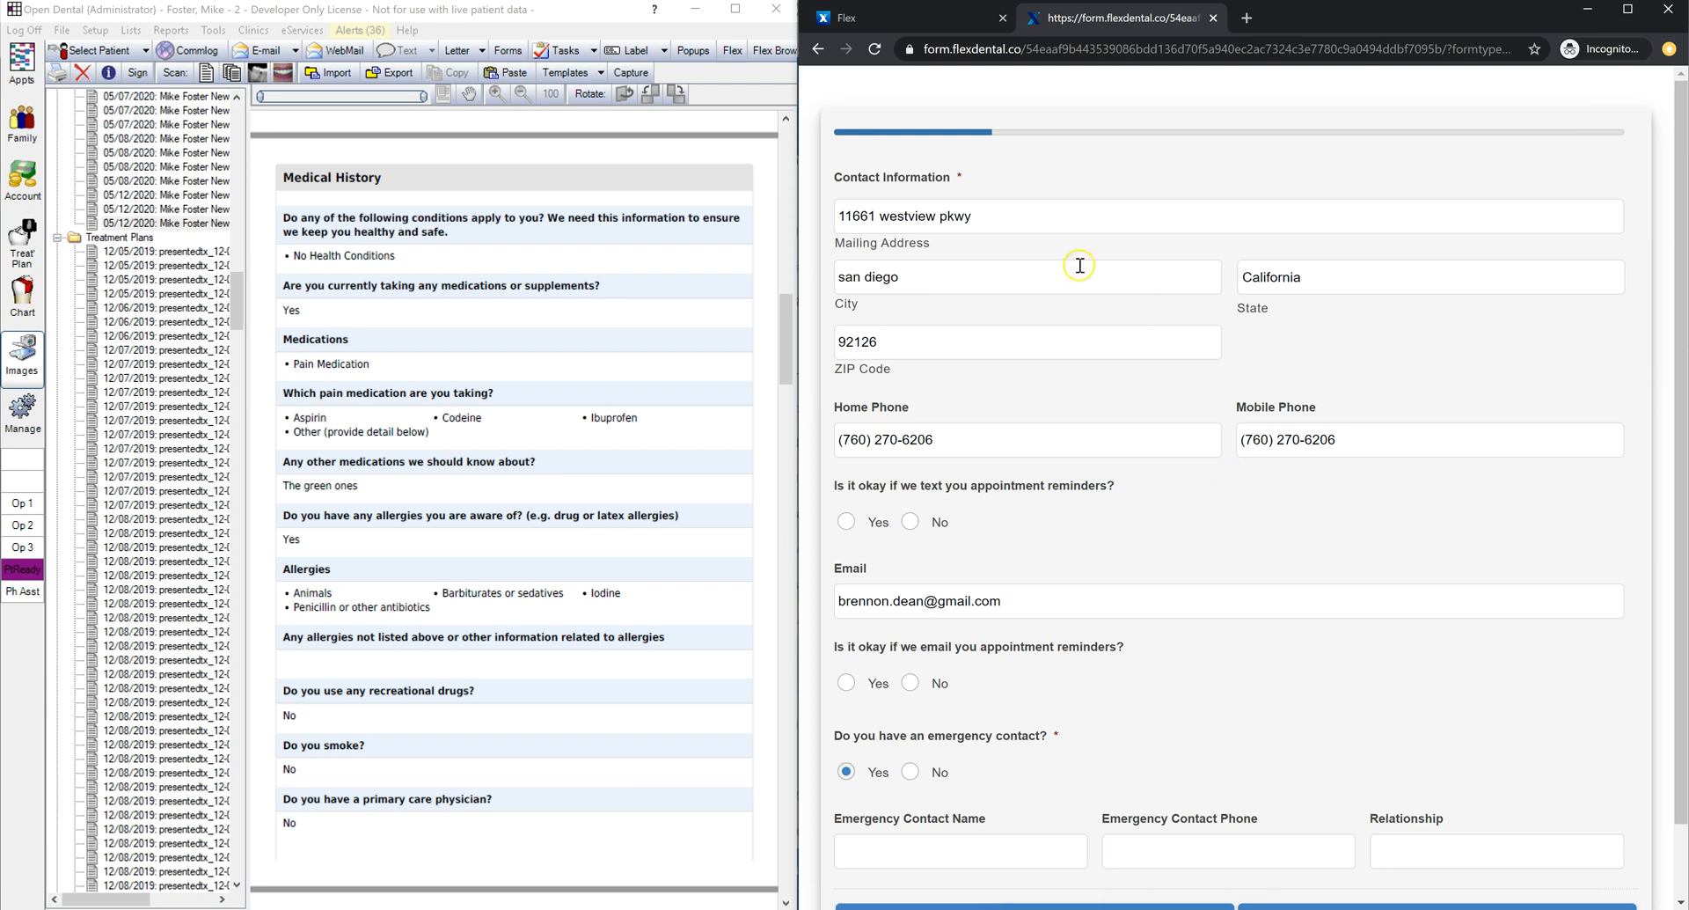
click(847, 683)
click(856, 525)
click(911, 771)
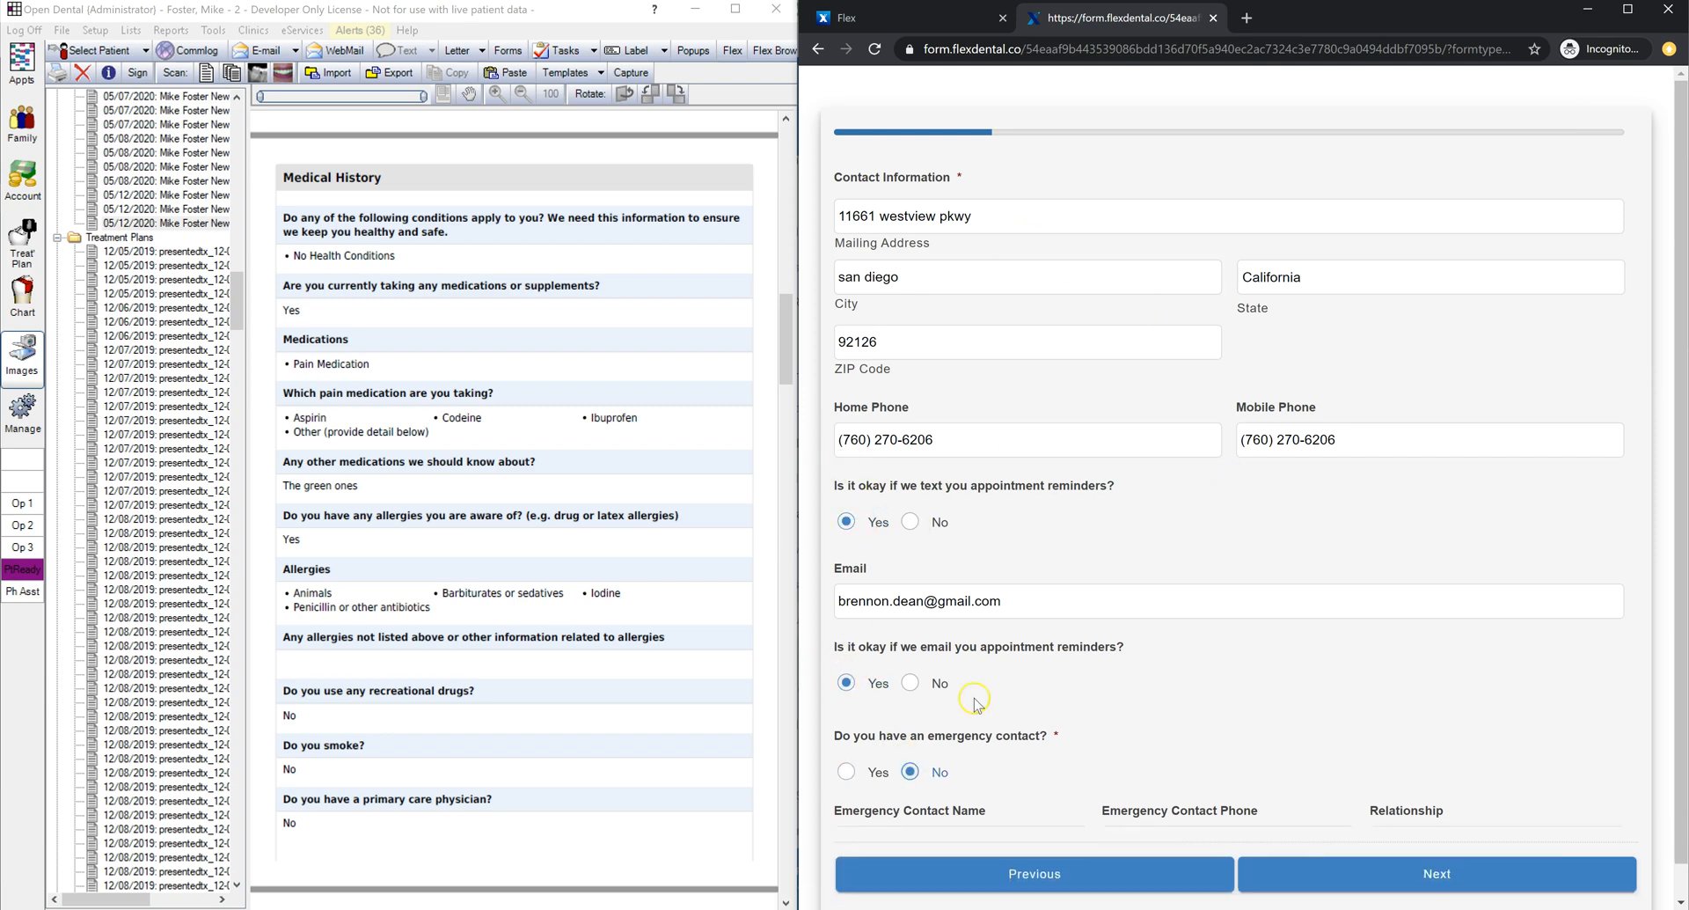
click(1338, 844)
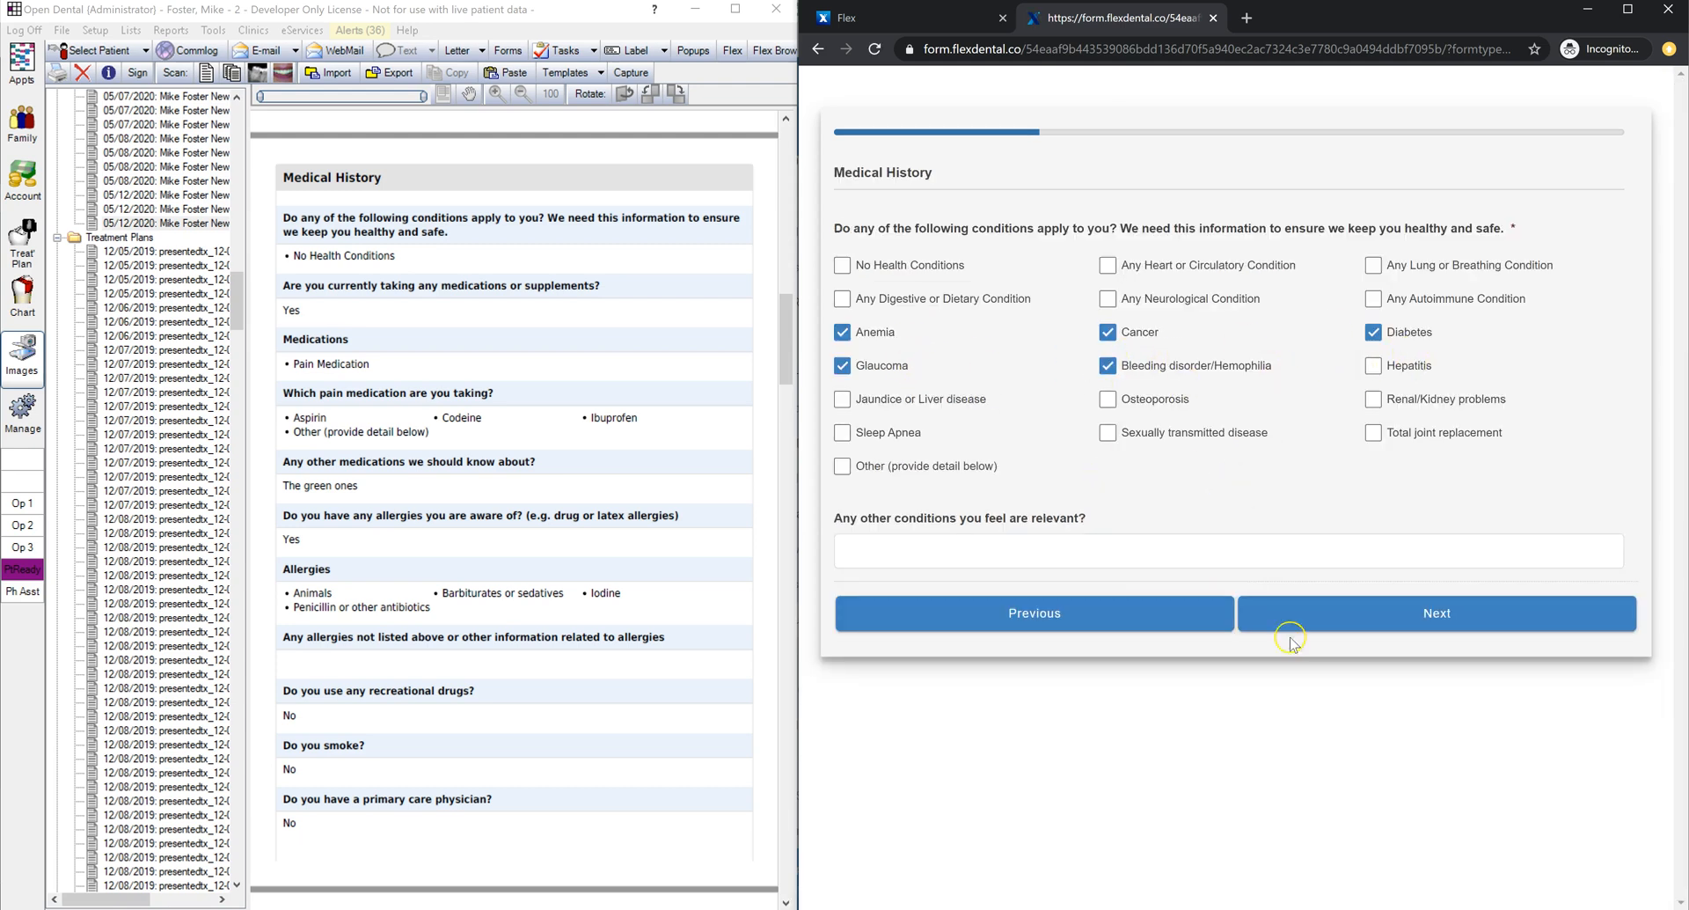
Step: Uncheck Aspirin and Ibuprofen, plus the Metals, Iodine, Latex and Penicillin allergies
click(1348, 616)
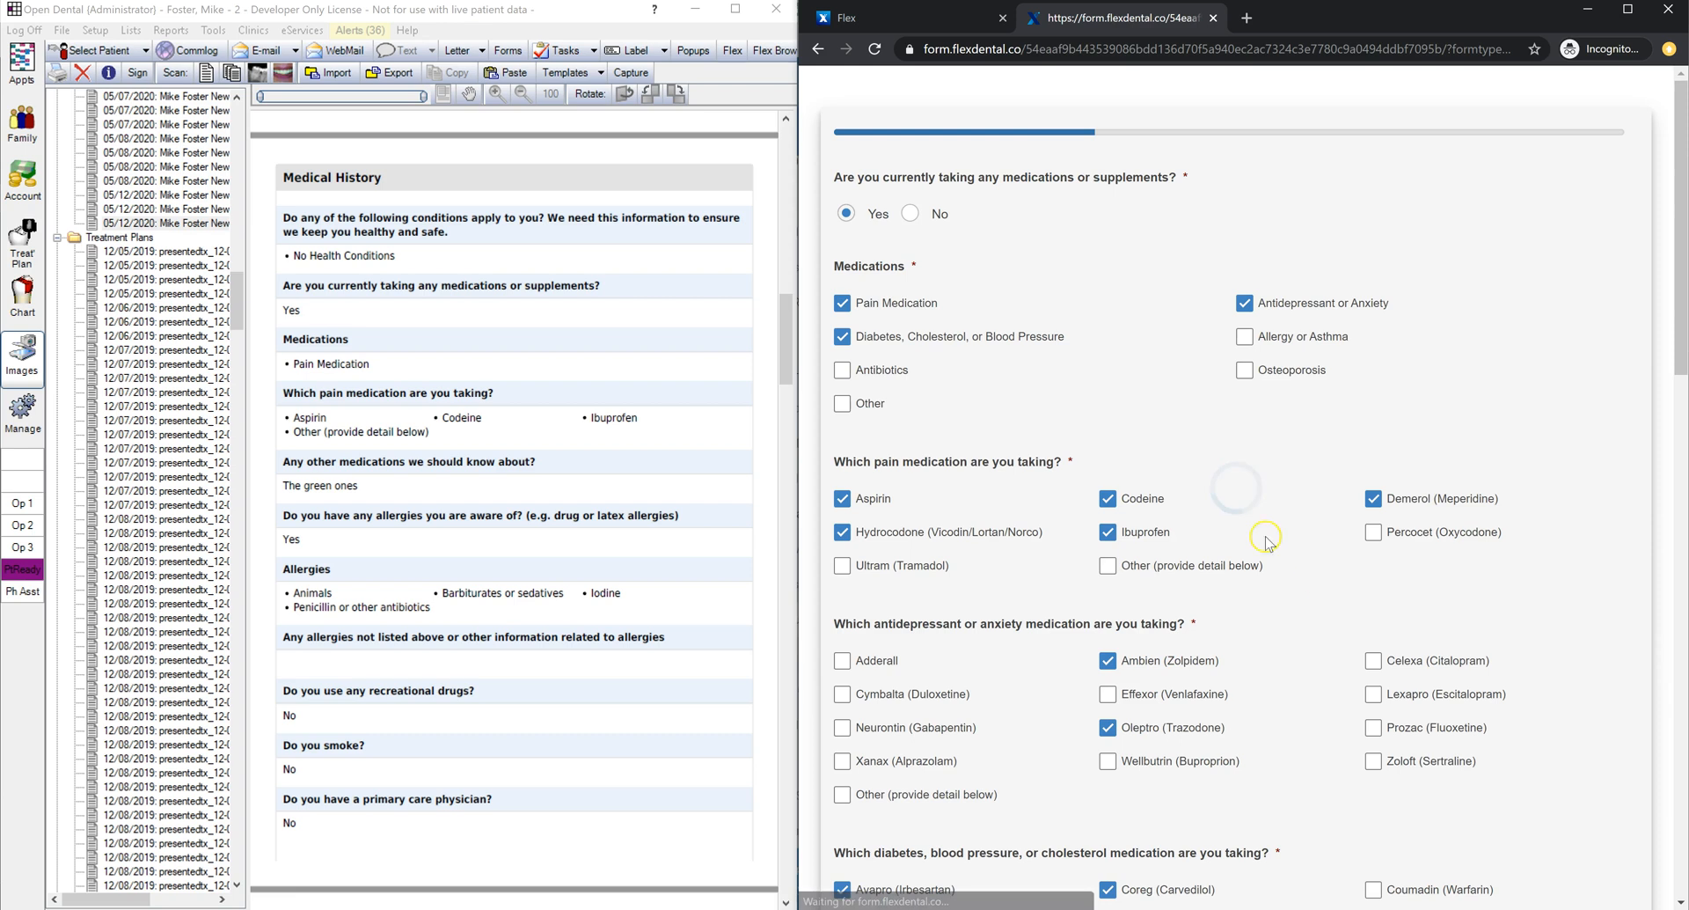
scroll(1135, 519, down, 1)
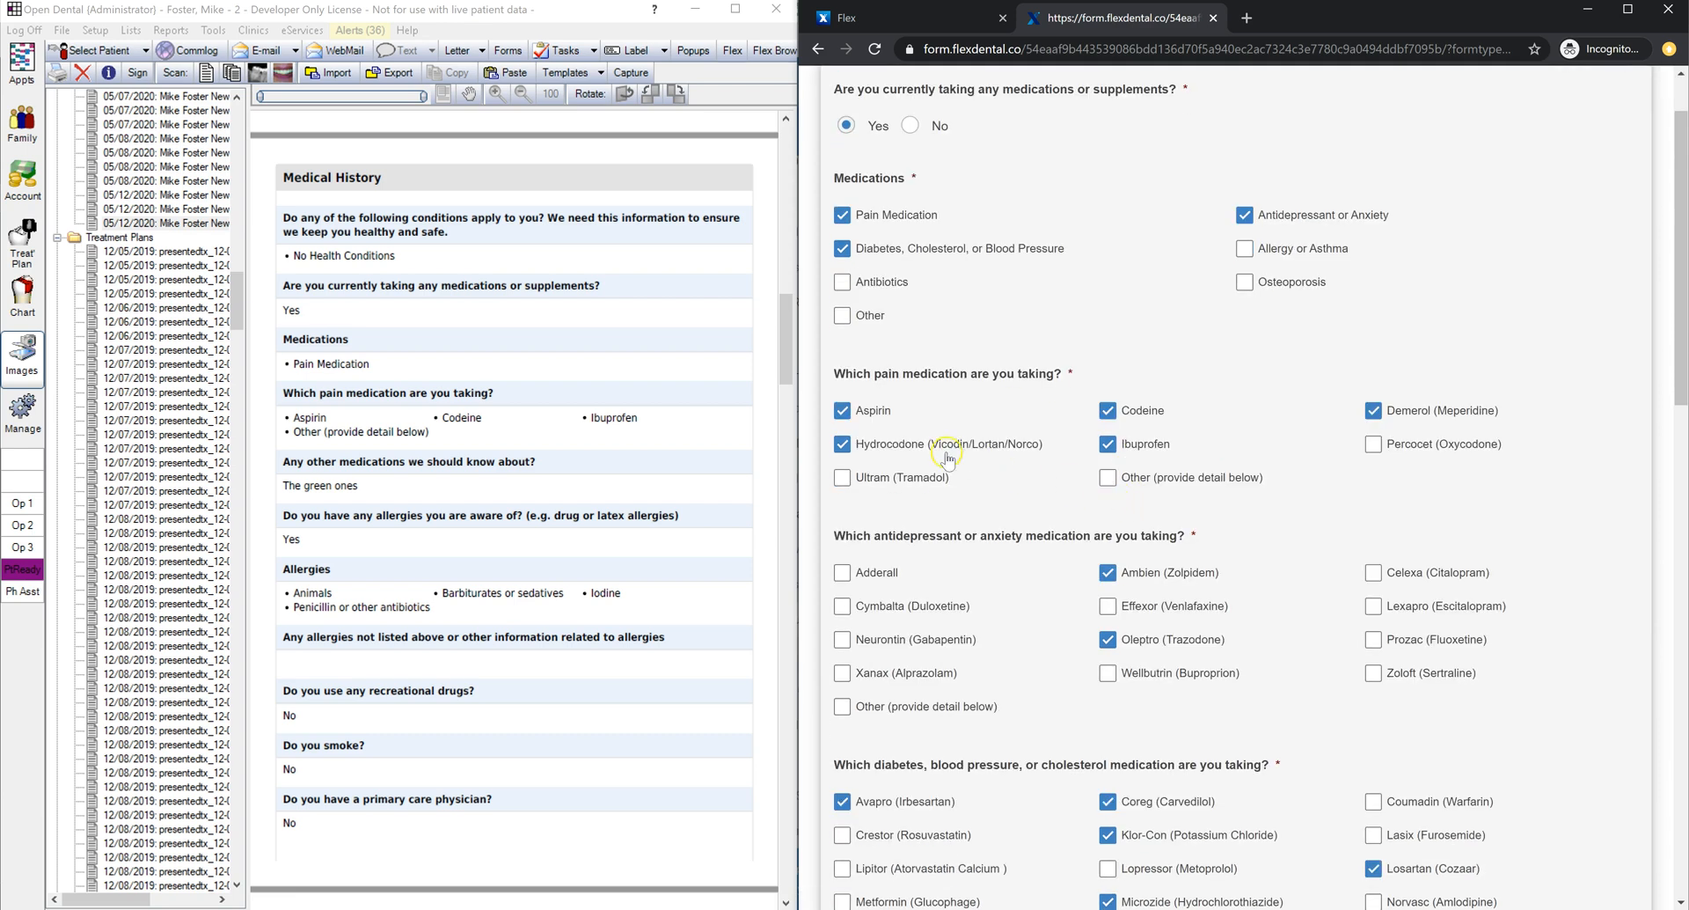
click(877, 416)
click(1112, 445)
scroll(1320, 429, down, 2)
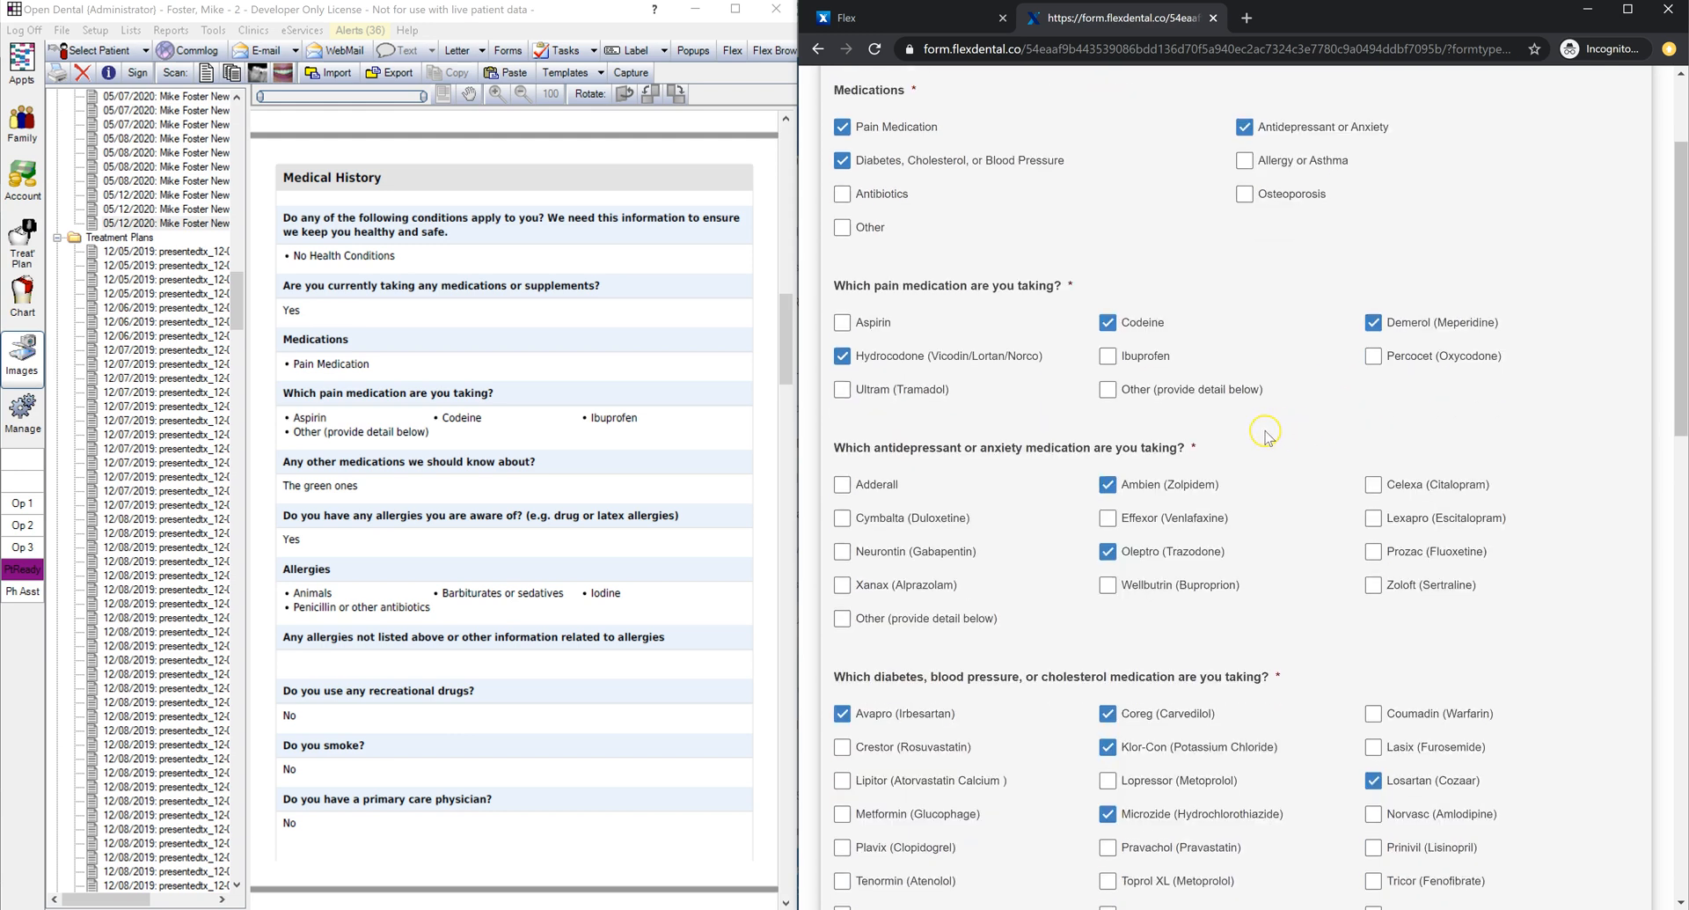
scroll(1261, 431, down, 6)
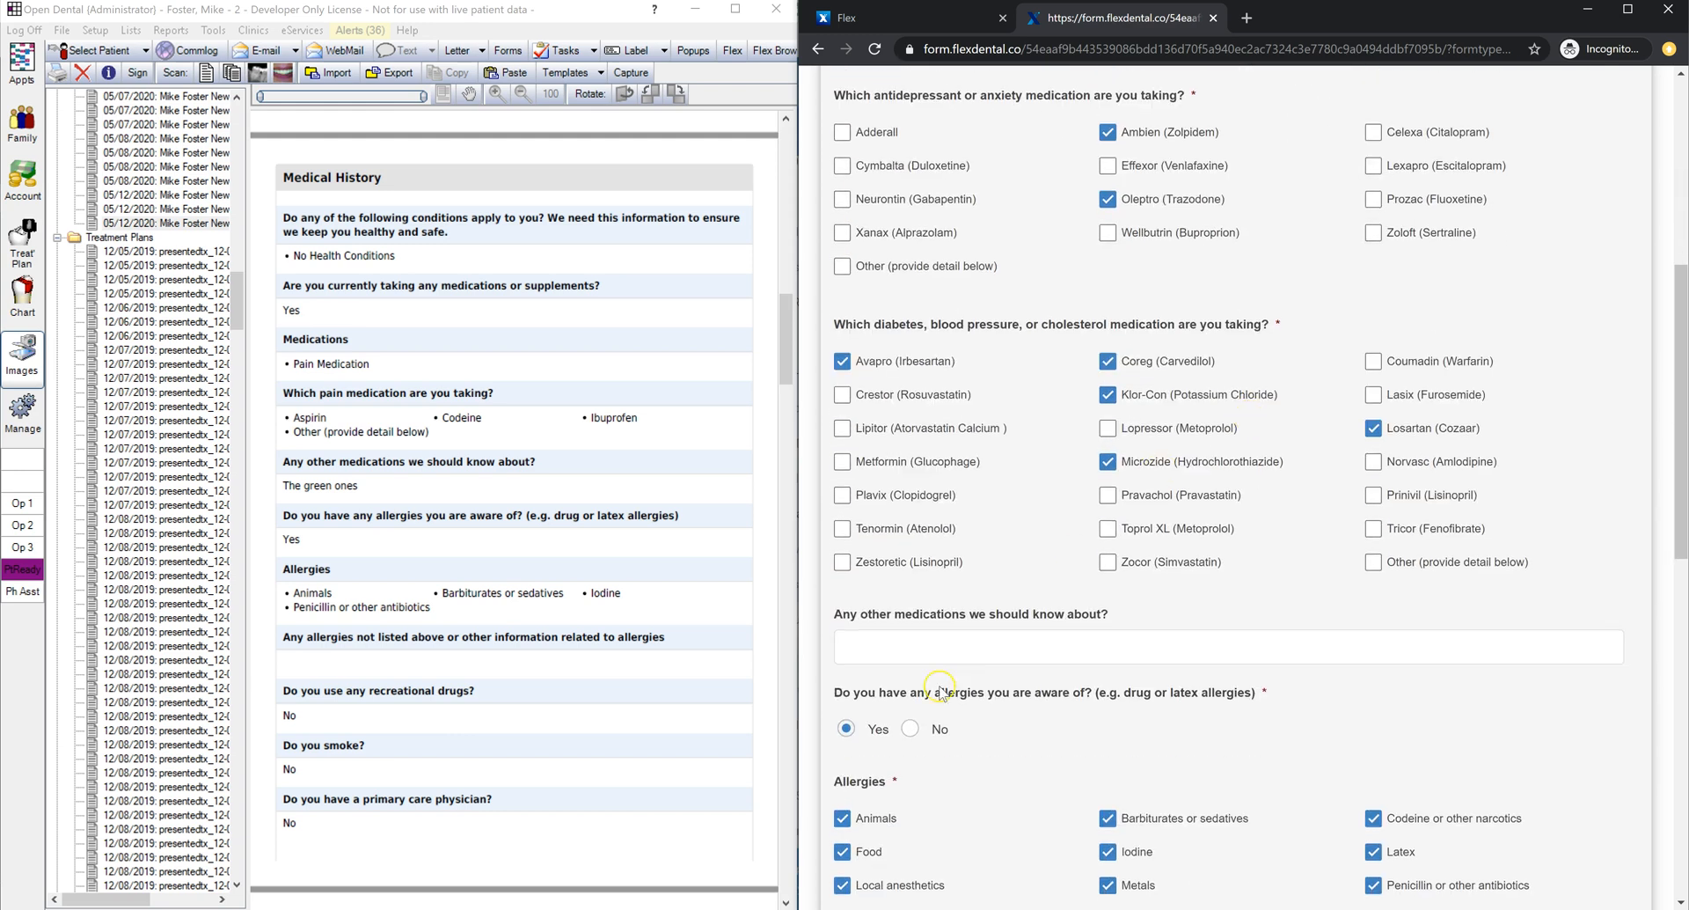
click(1108, 620)
click(1107, 586)
click(1373, 587)
click(1374, 623)
Step: Answer No to drug use, smoking and primary care physician, then sign the history
scroll(1183, 577, down, 4)
click(915, 468)
click(920, 560)
click(920, 647)
scroll(915, 615, down, 4)
drag(915, 545, 1350, 556)
click(1460, 852)
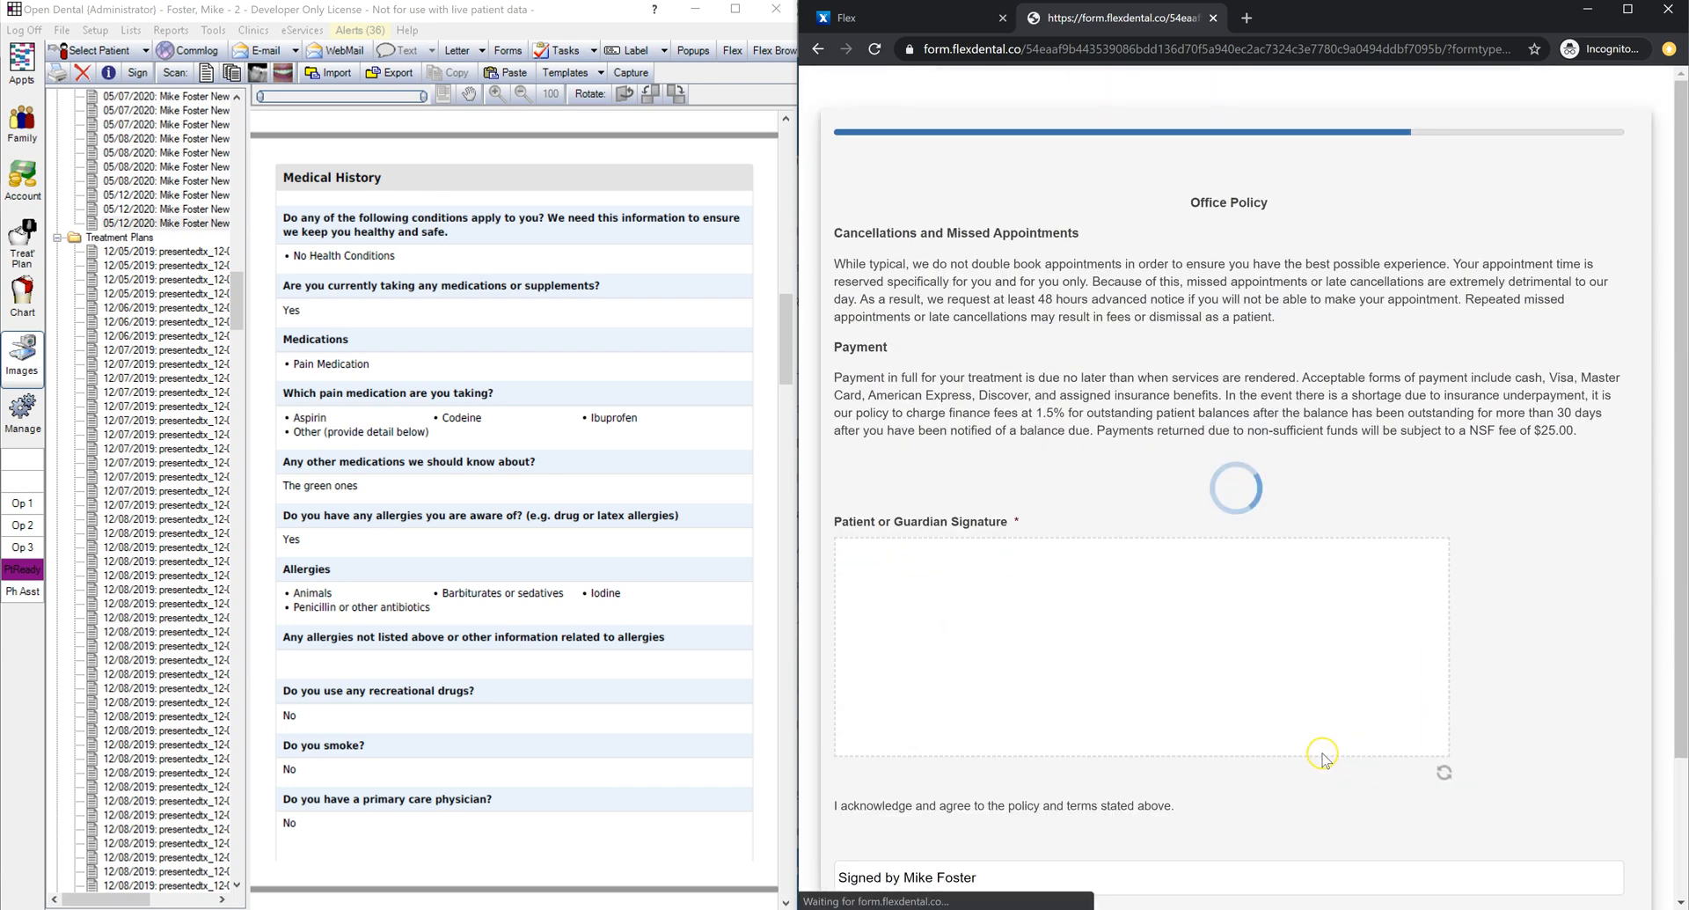
Step: Sign the office policy and privacy practices pages and submit the form
mouse_move(993, 631)
mouse_down()
mouse_move(1221, 669)
mouse_move(1315, 655)
mouse_up()
scroll(1316, 656, down, 2)
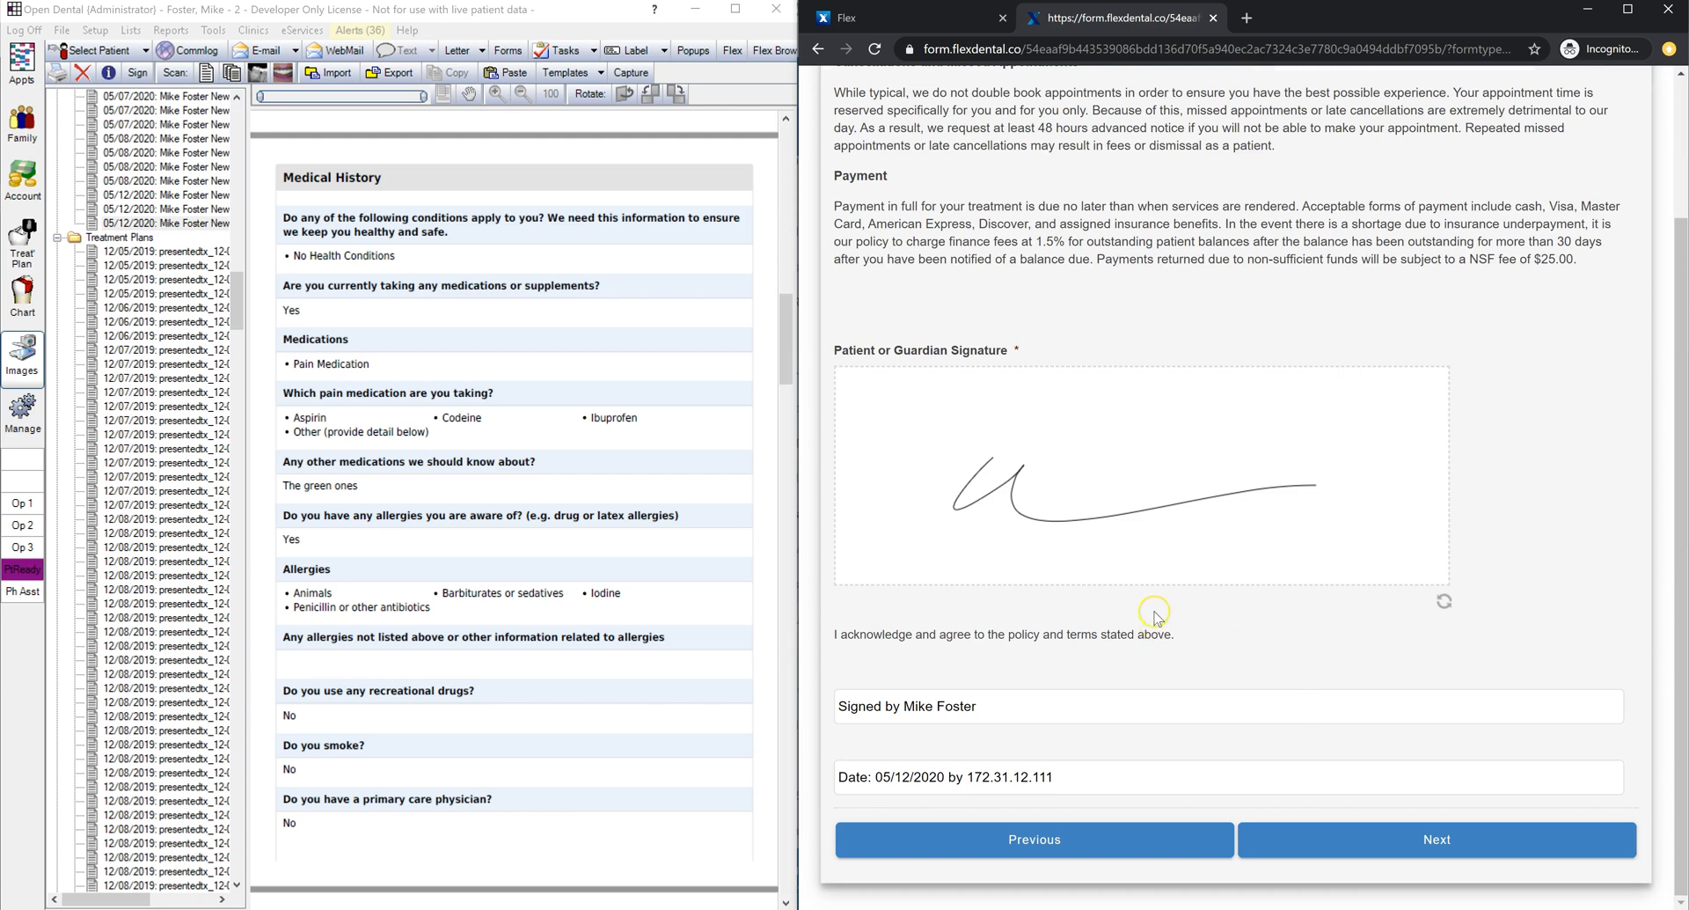
click(1352, 839)
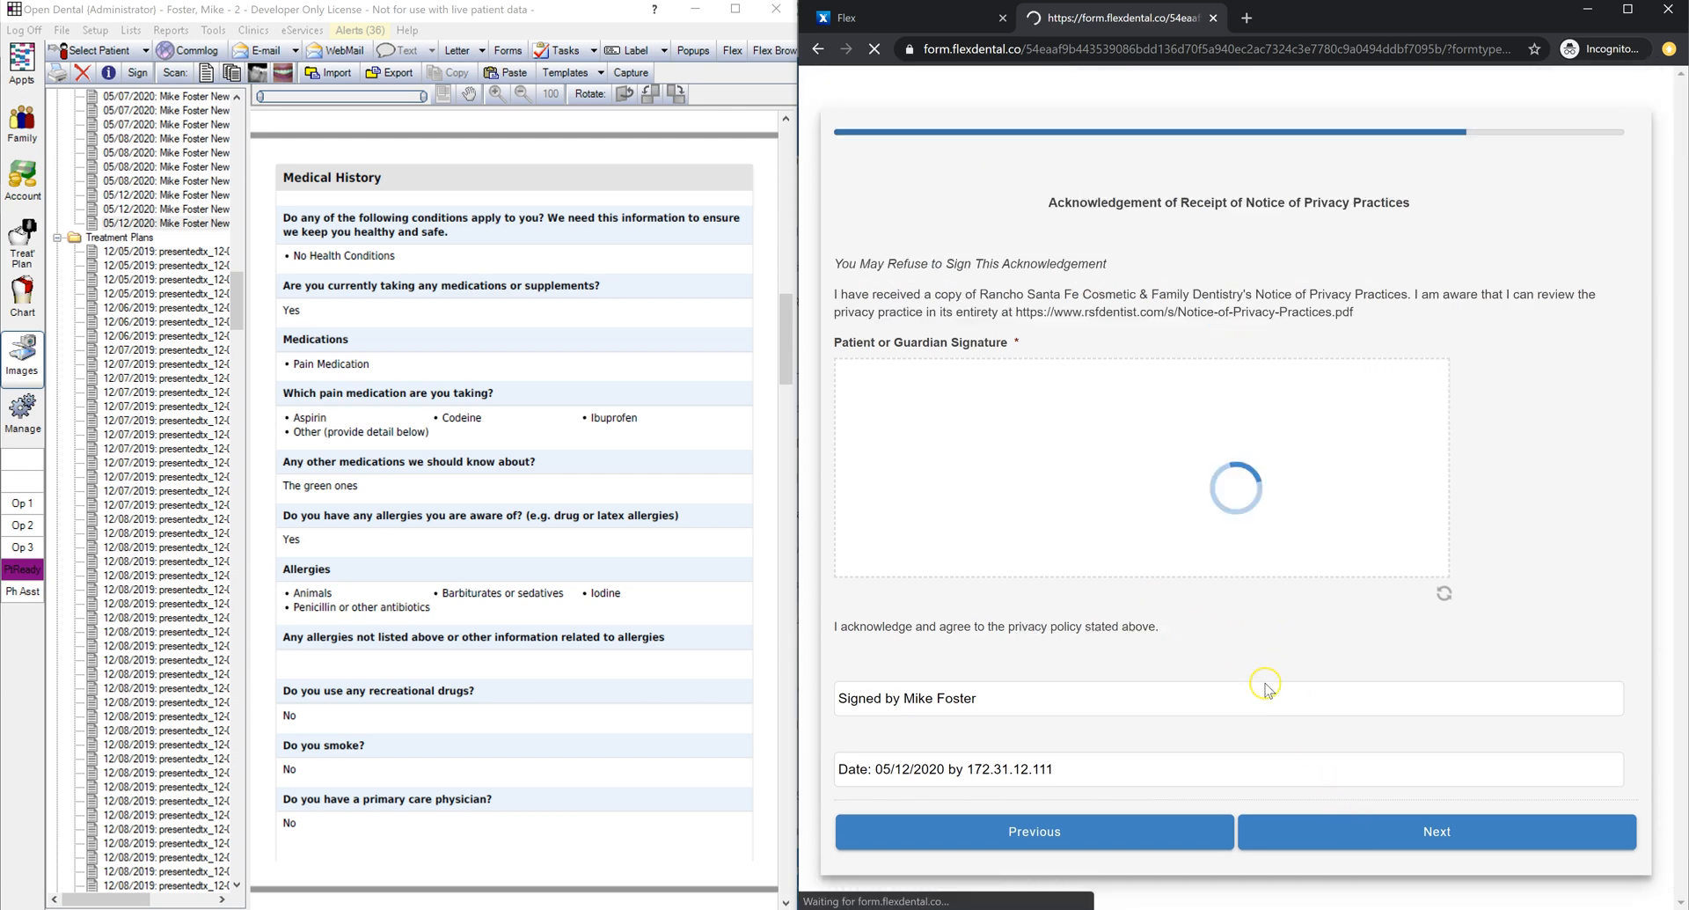
mouse_move(967, 466)
mouse_down()
mouse_move(1031, 492)
mouse_move(1355, 480)
mouse_up()
click(1328, 832)
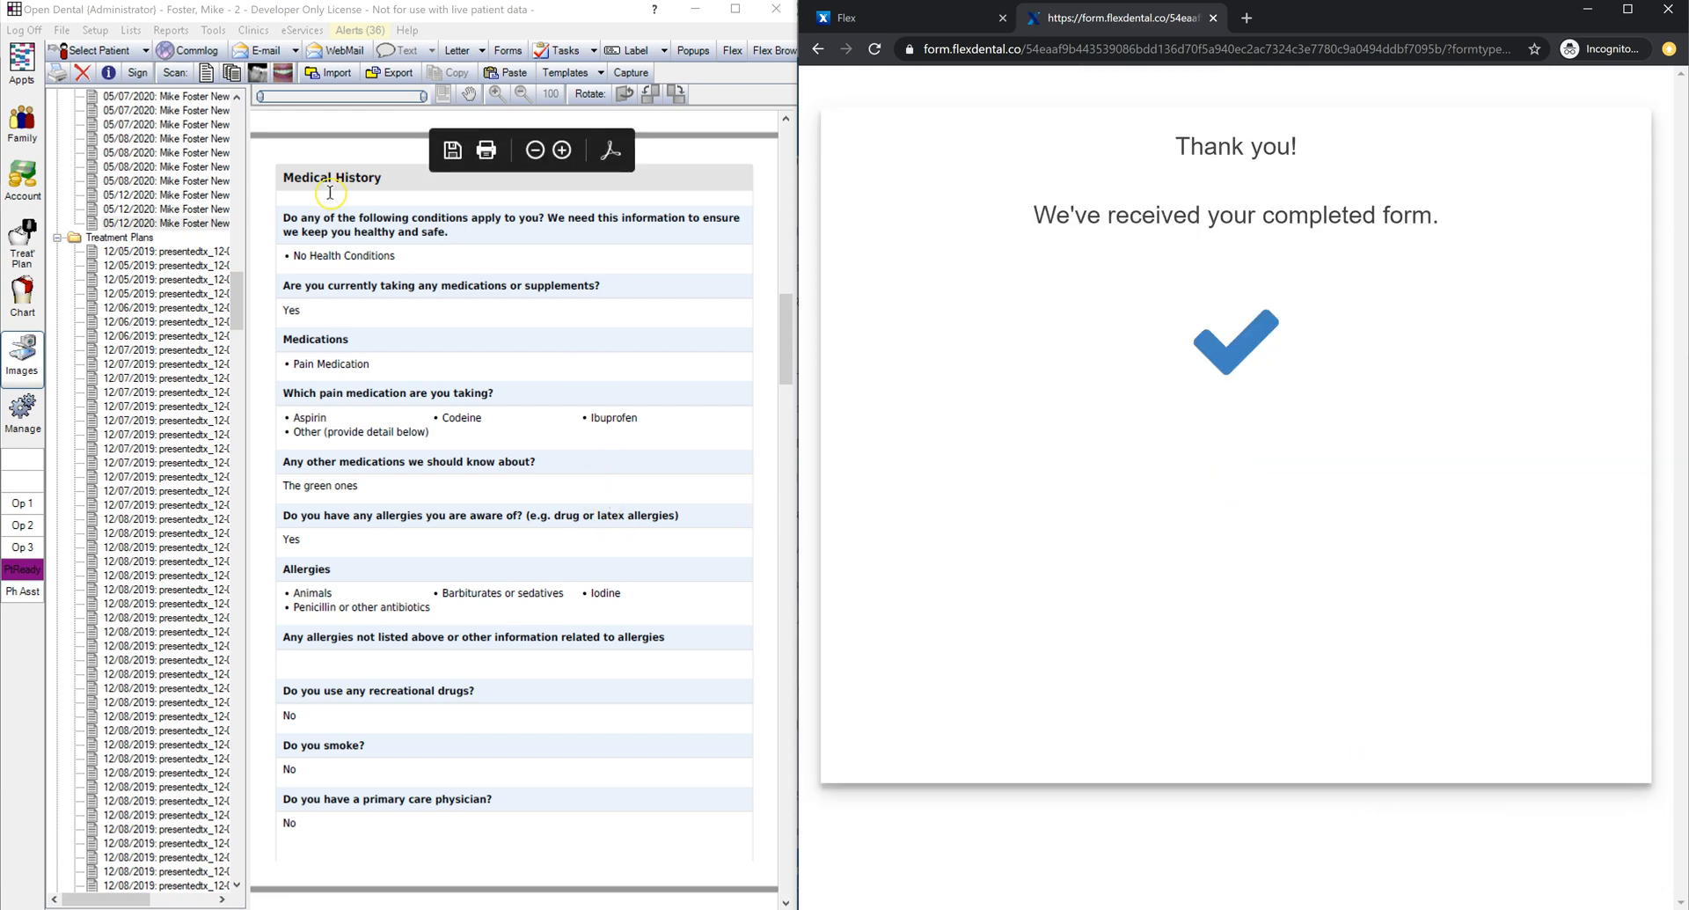
Step: Review the Aspirin medication entry, cancel both dialogs and decline the planned appointment
click(22, 294)
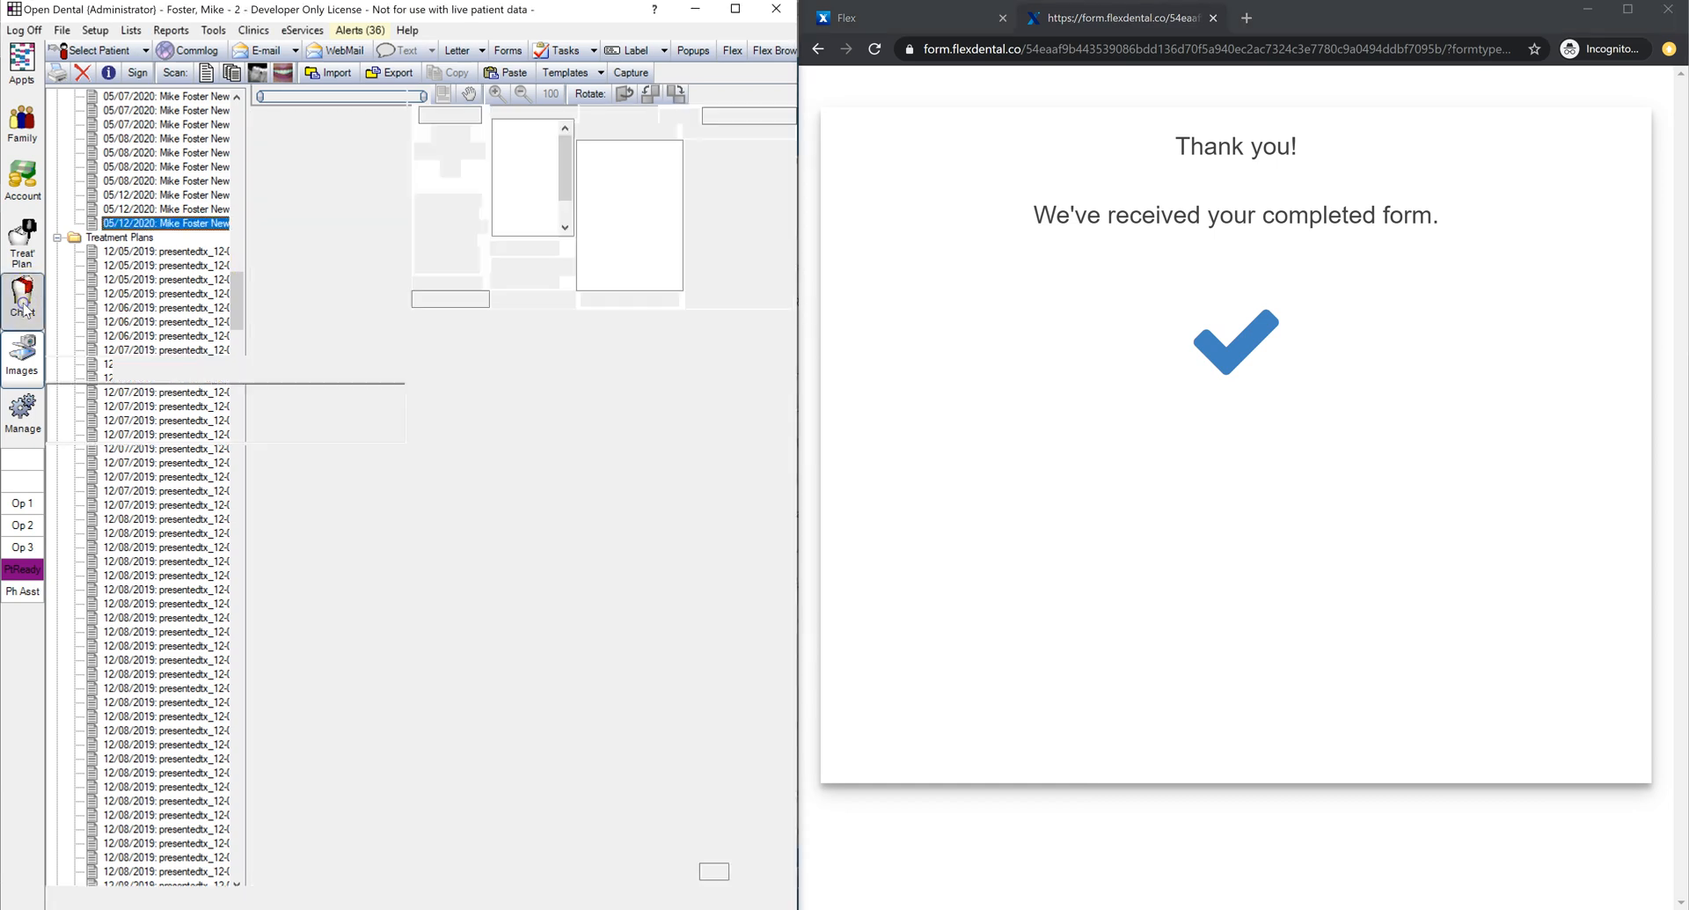
scroll(211, 666, up, 10)
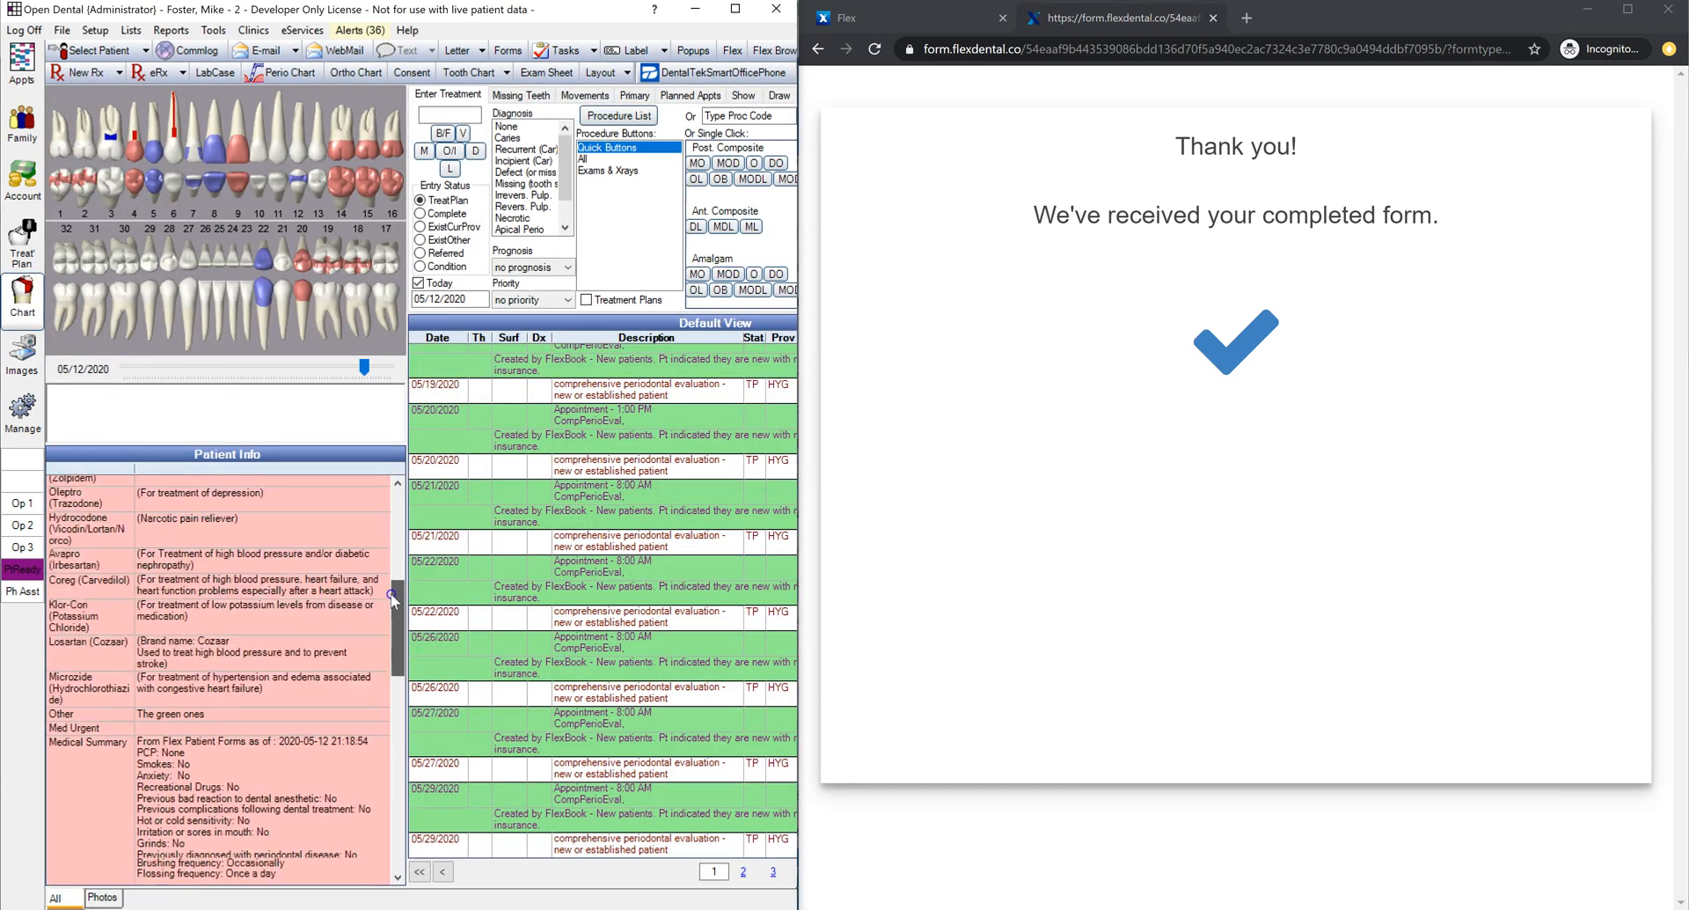
double_click(210, 675)
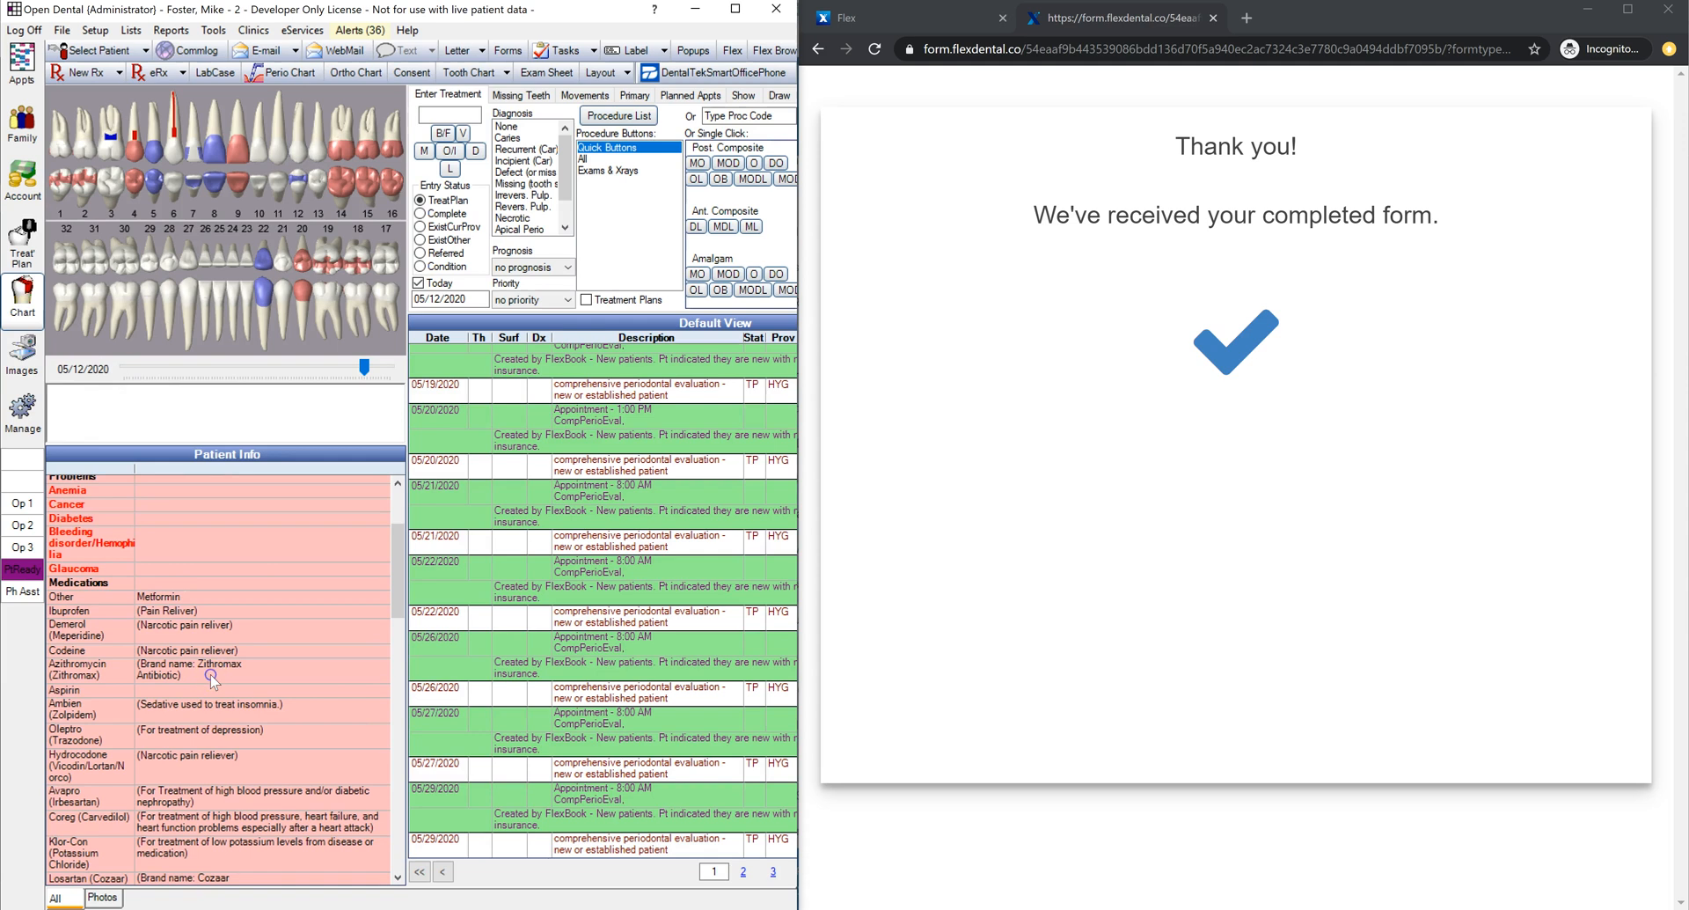
double_click(675, 420)
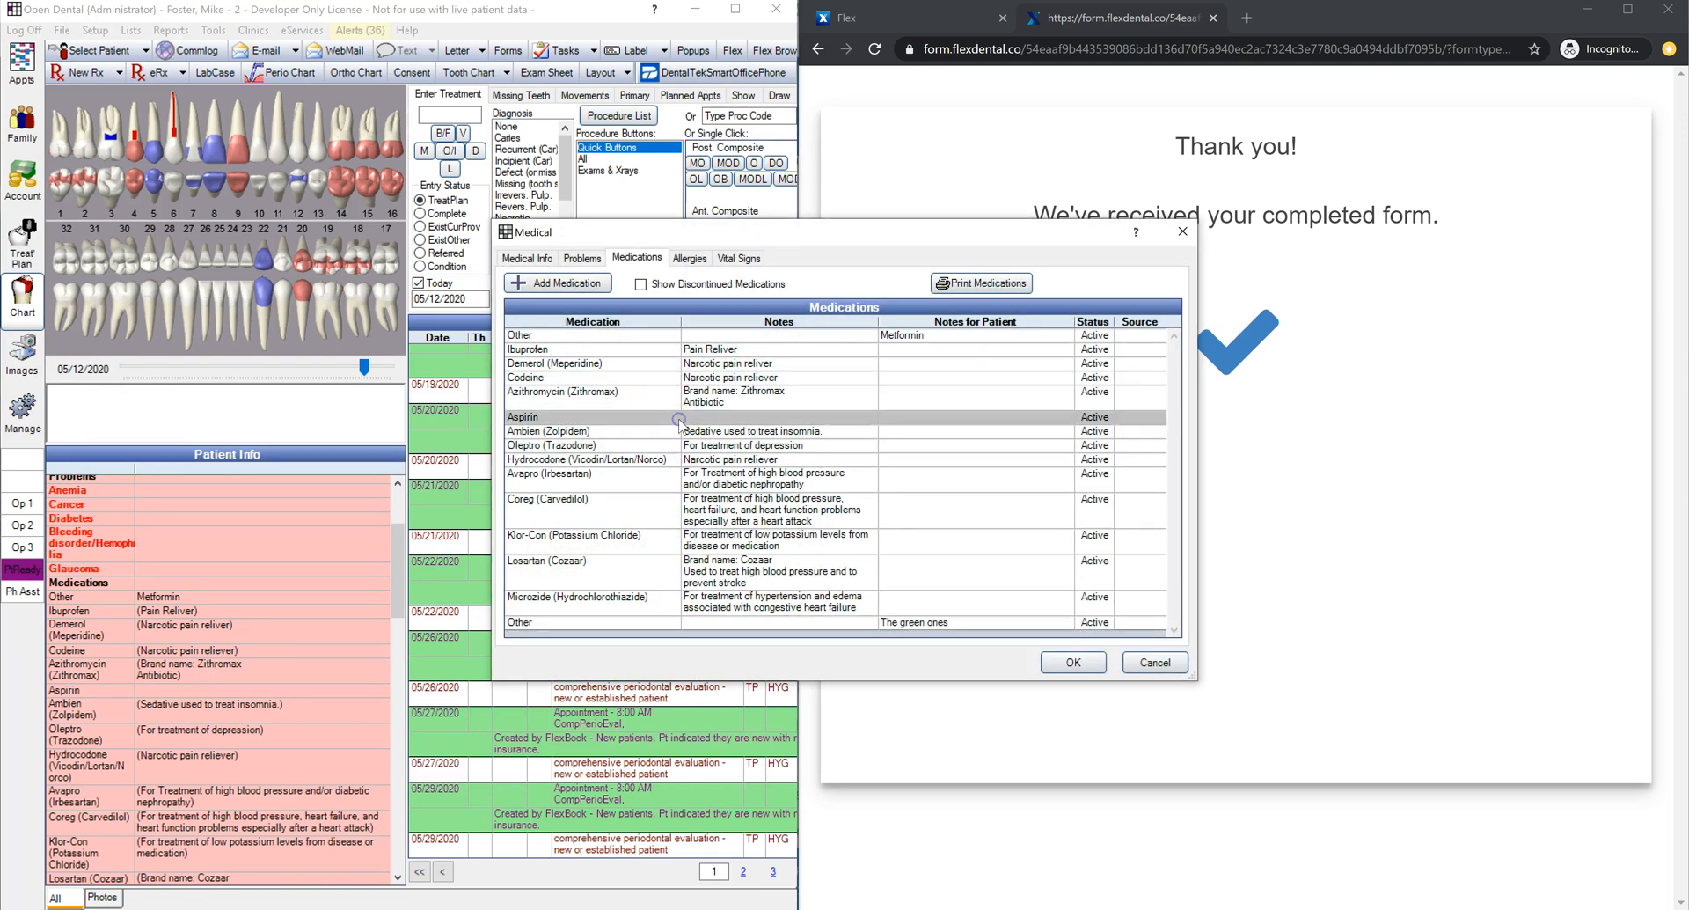
drag(803, 595, 635, 593)
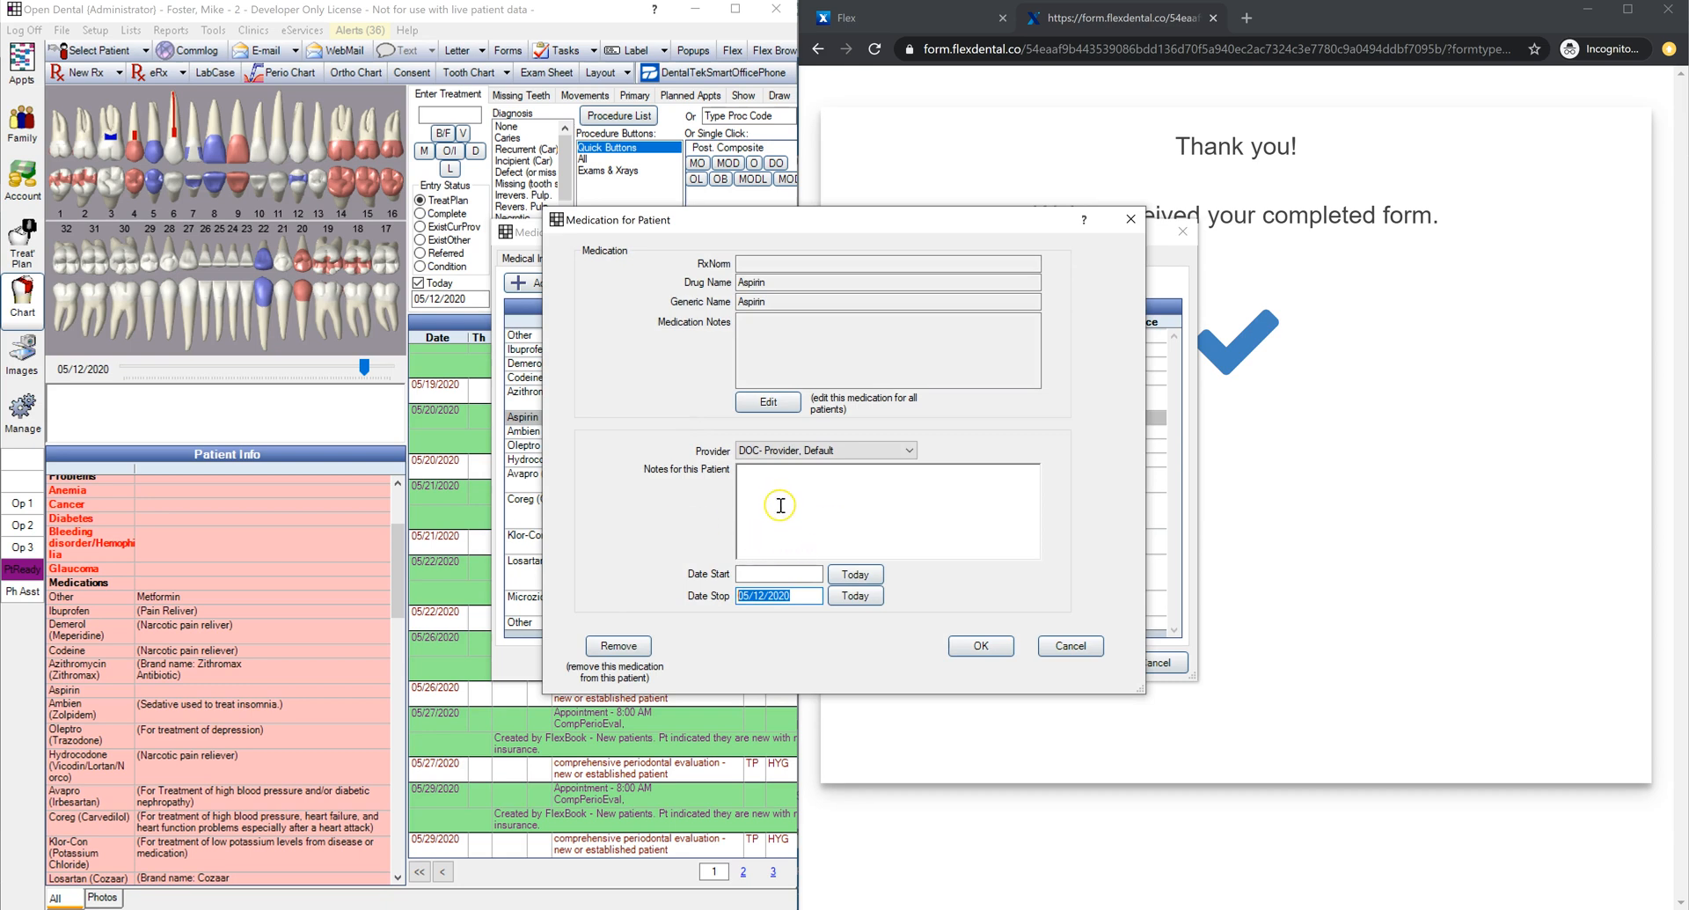
click(1069, 644)
click(1070, 646)
click(1158, 663)
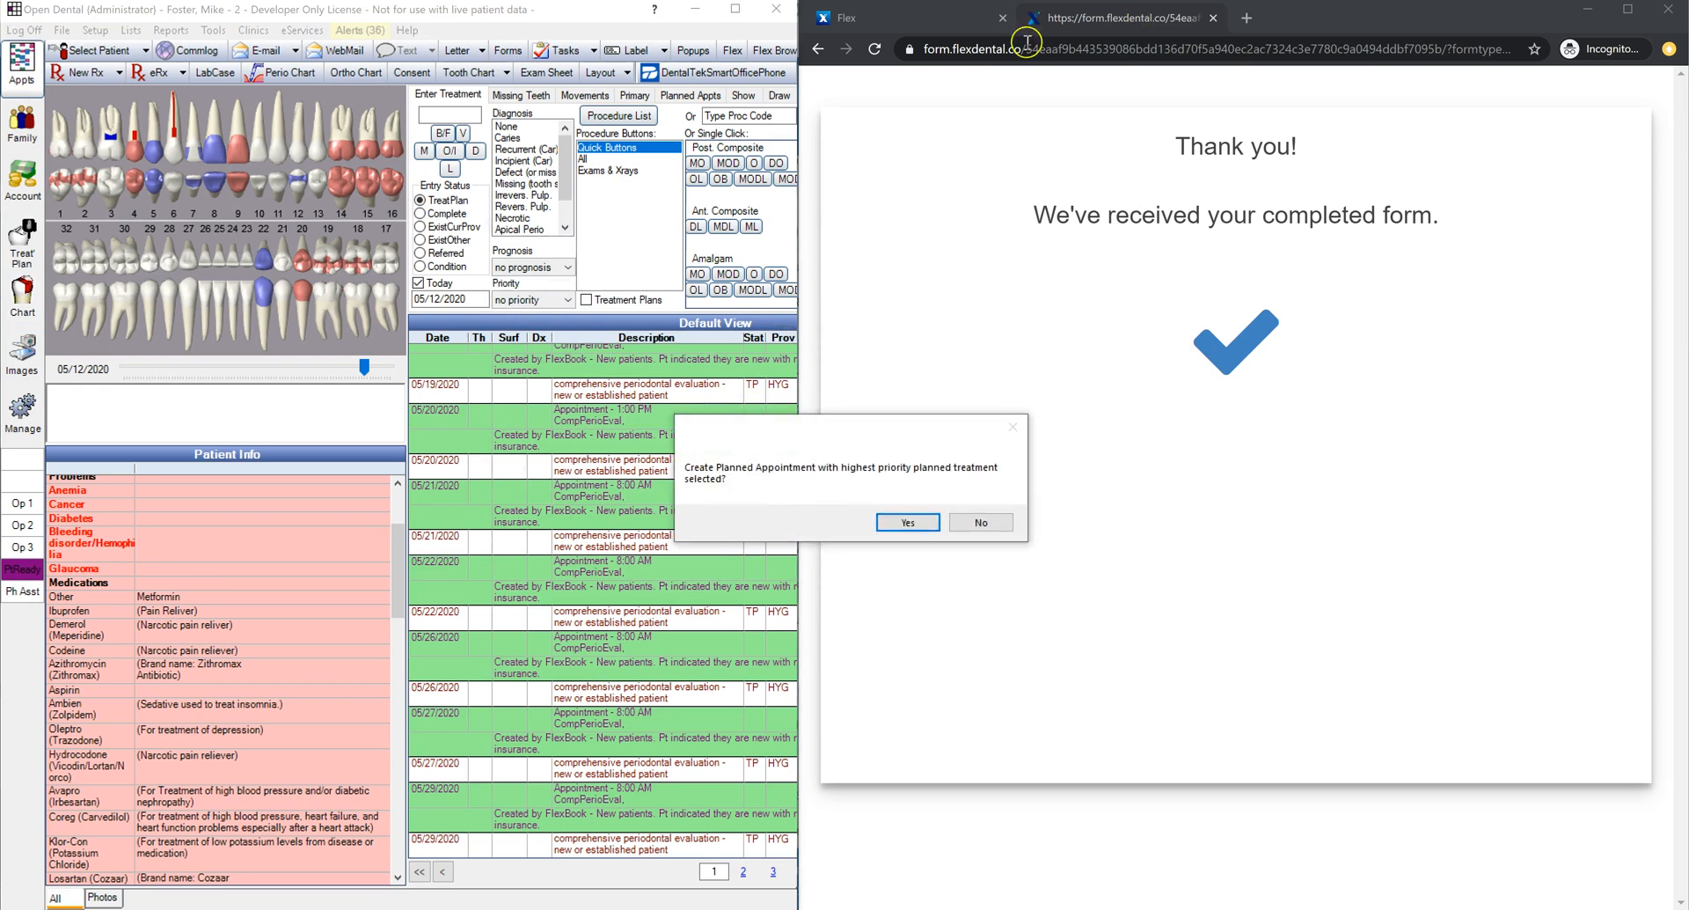
click(983, 522)
click(943, 29)
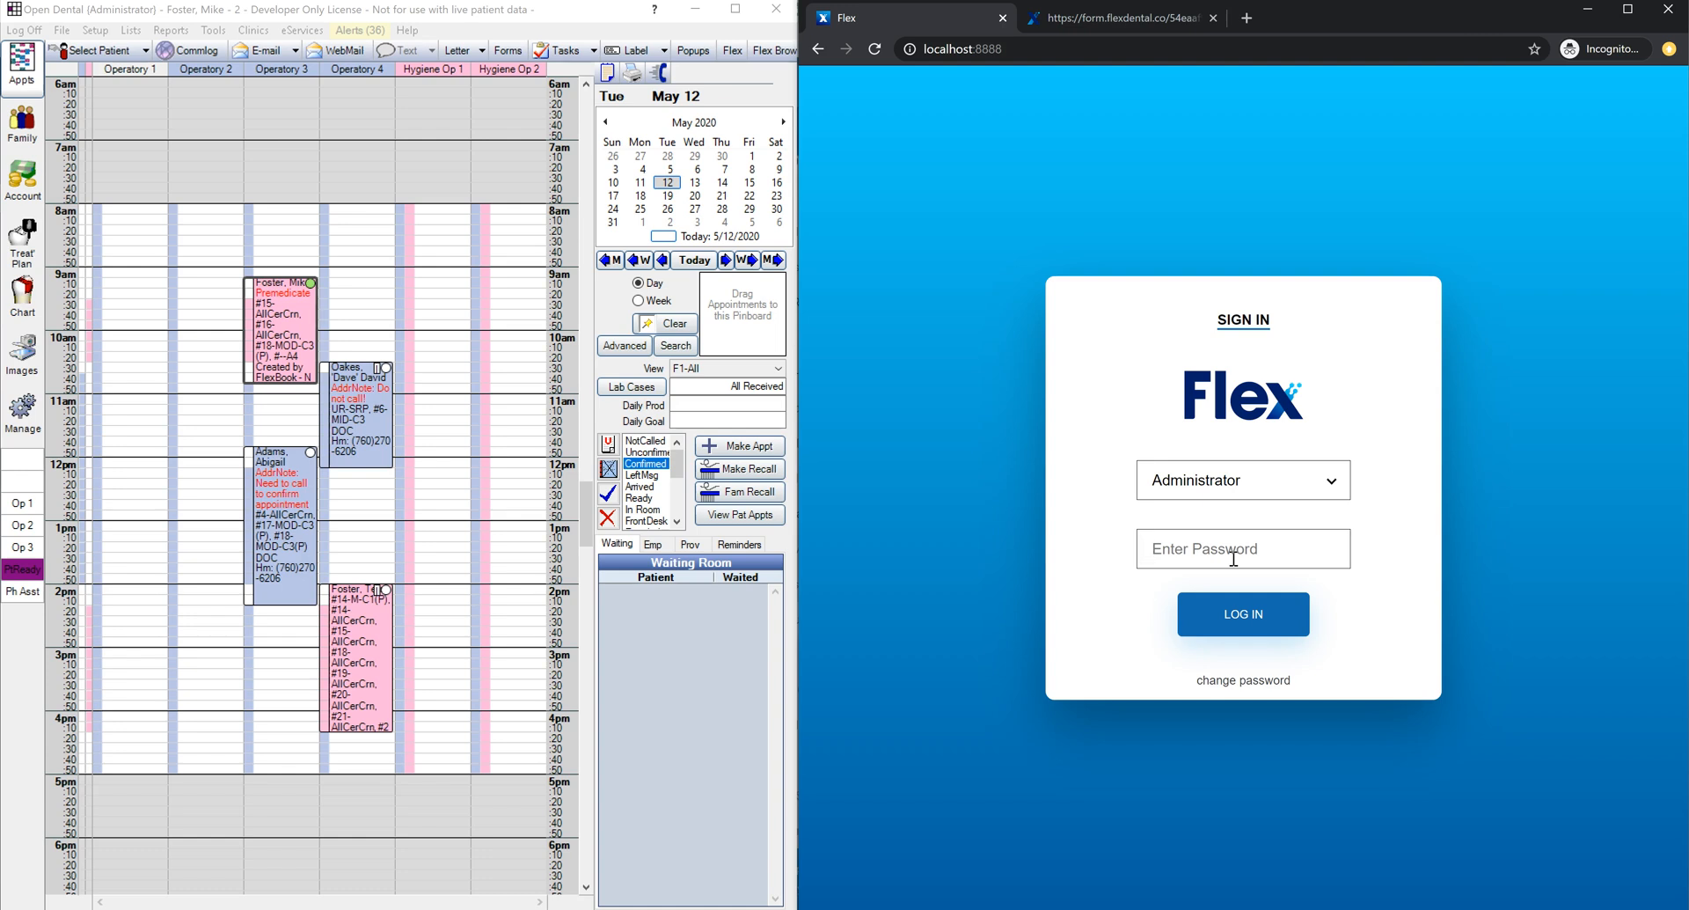
Step: Sign in to Flex with the account password, then show and close the tablet QR code
text(******)
click(1242, 613)
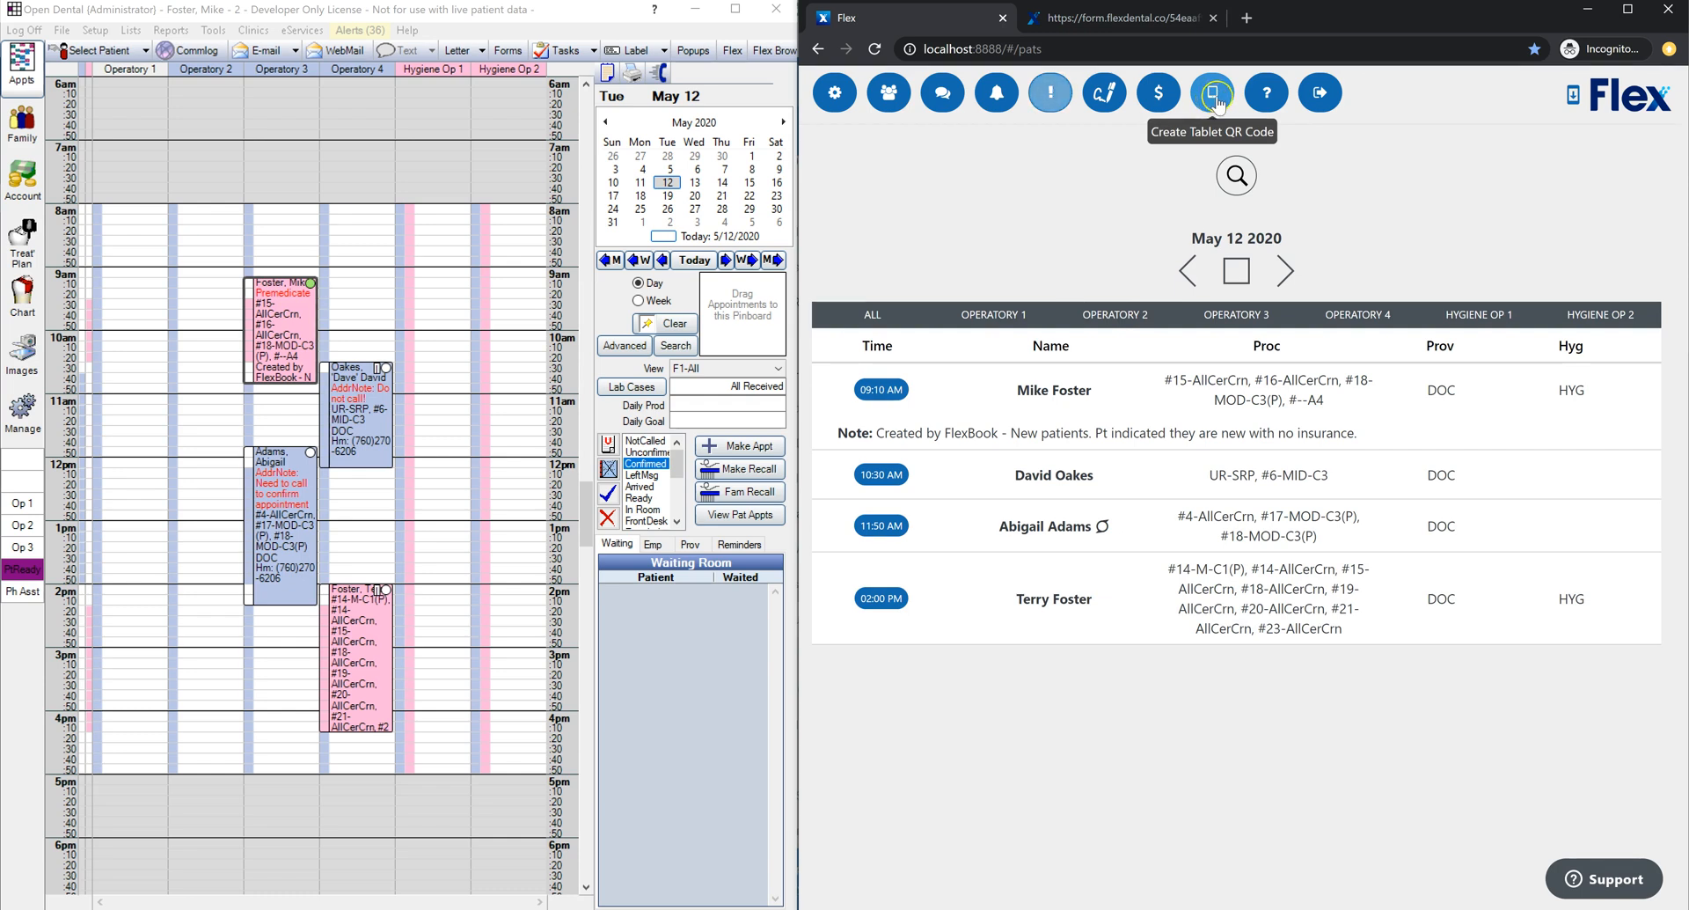
click(1223, 100)
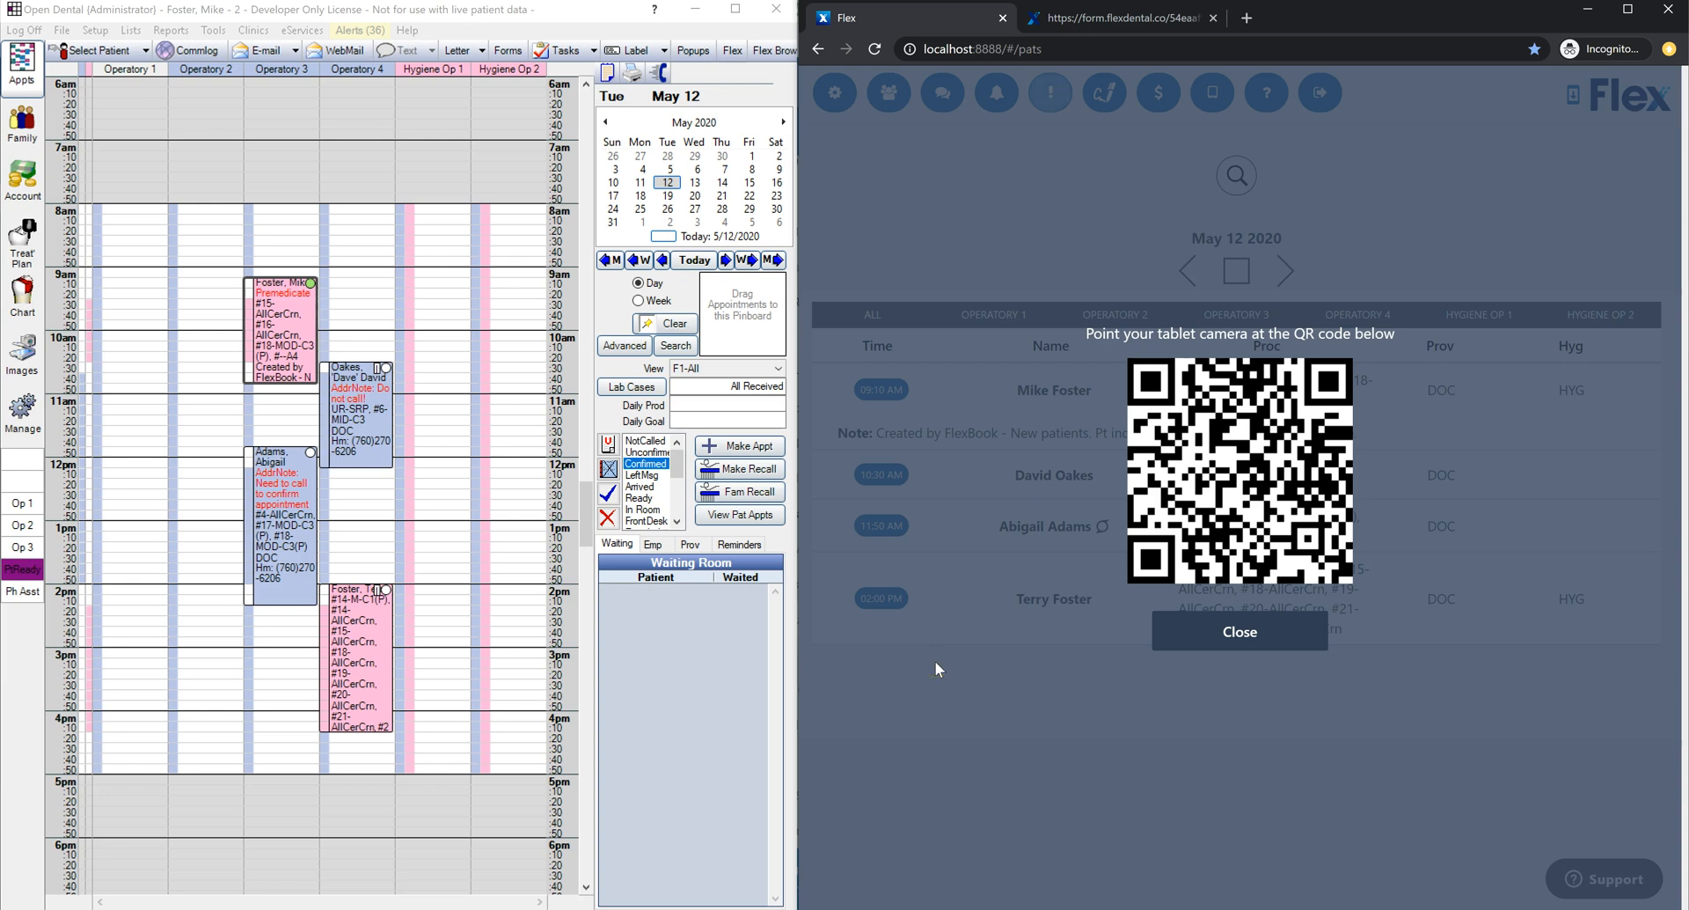
click(1191, 640)
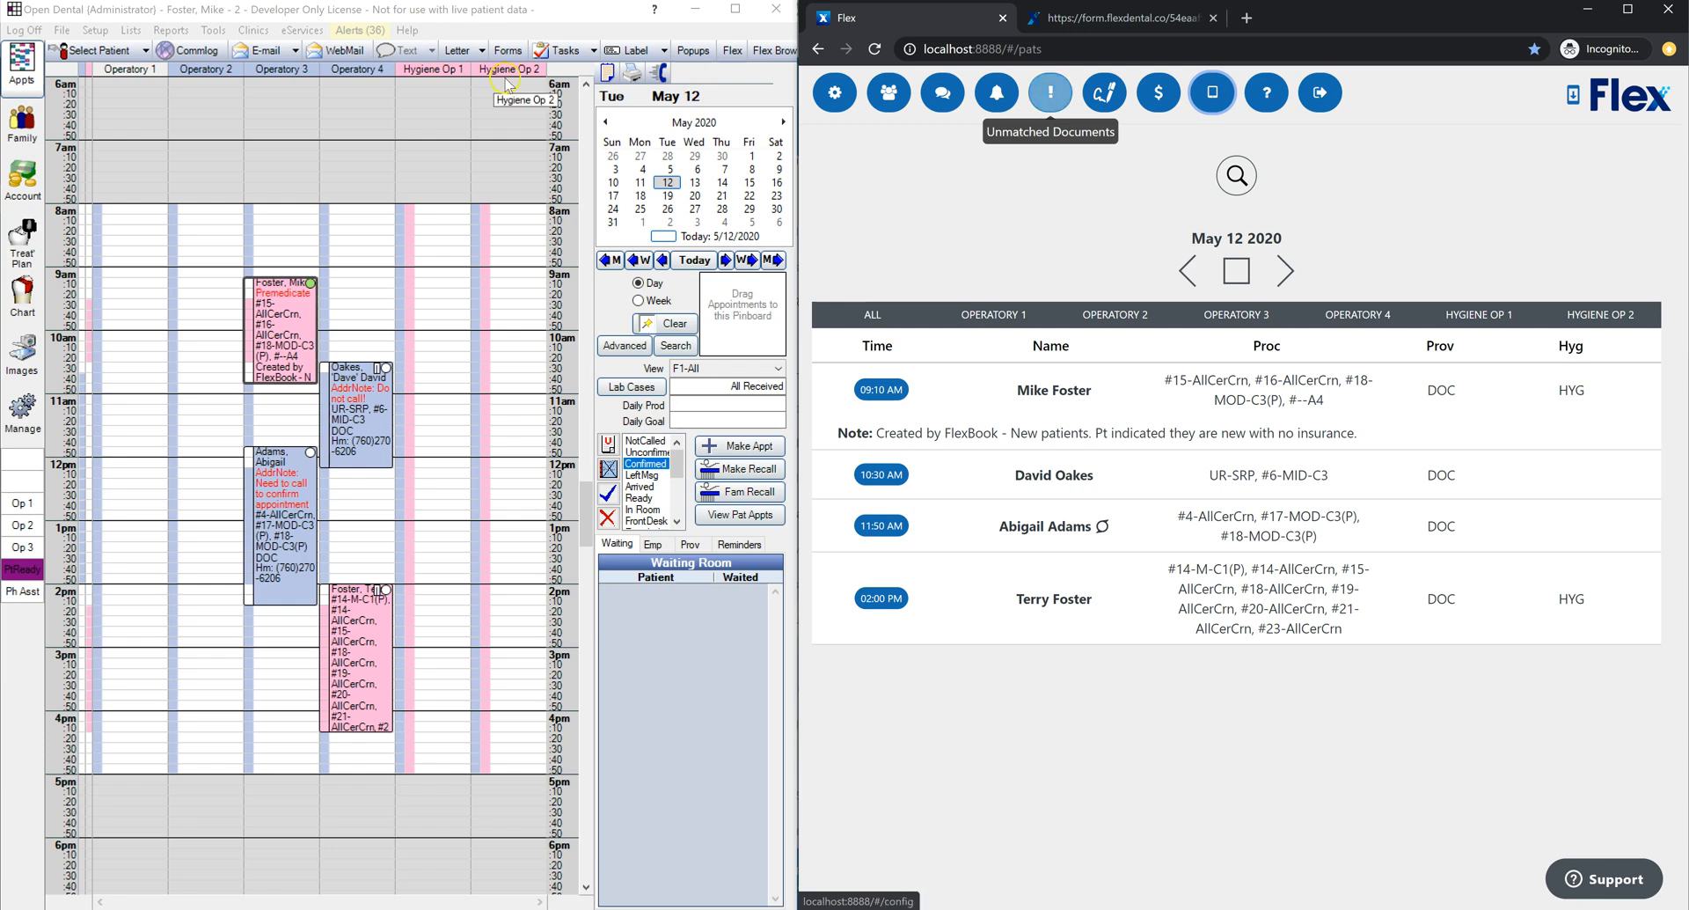
click(373, 32)
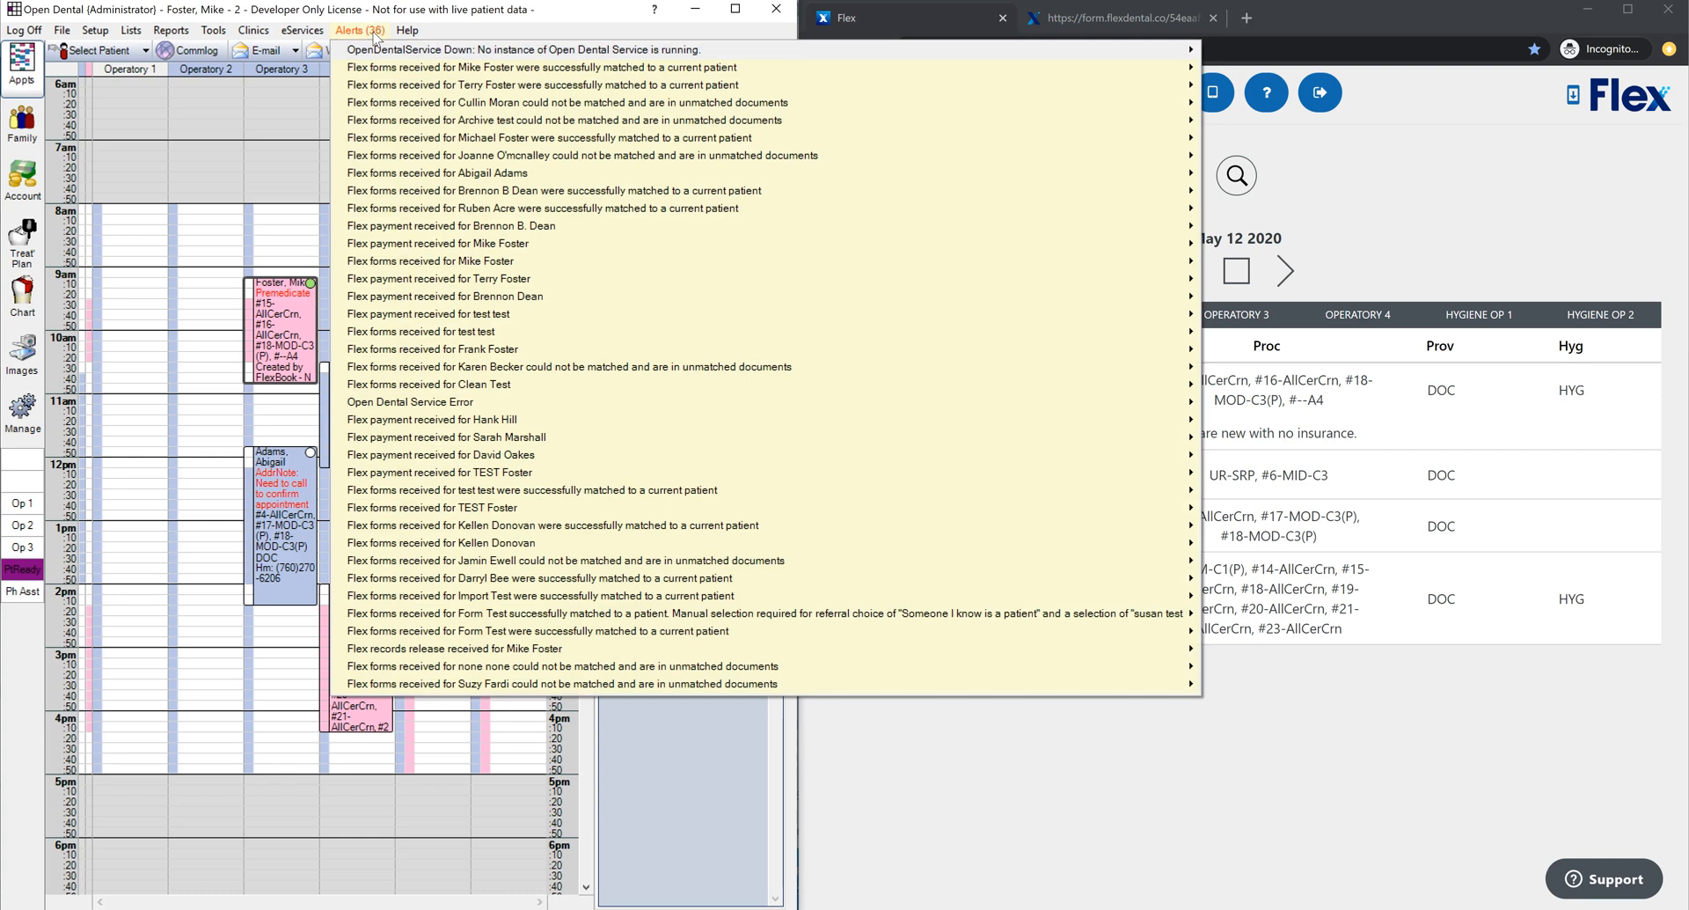
click(589, 368)
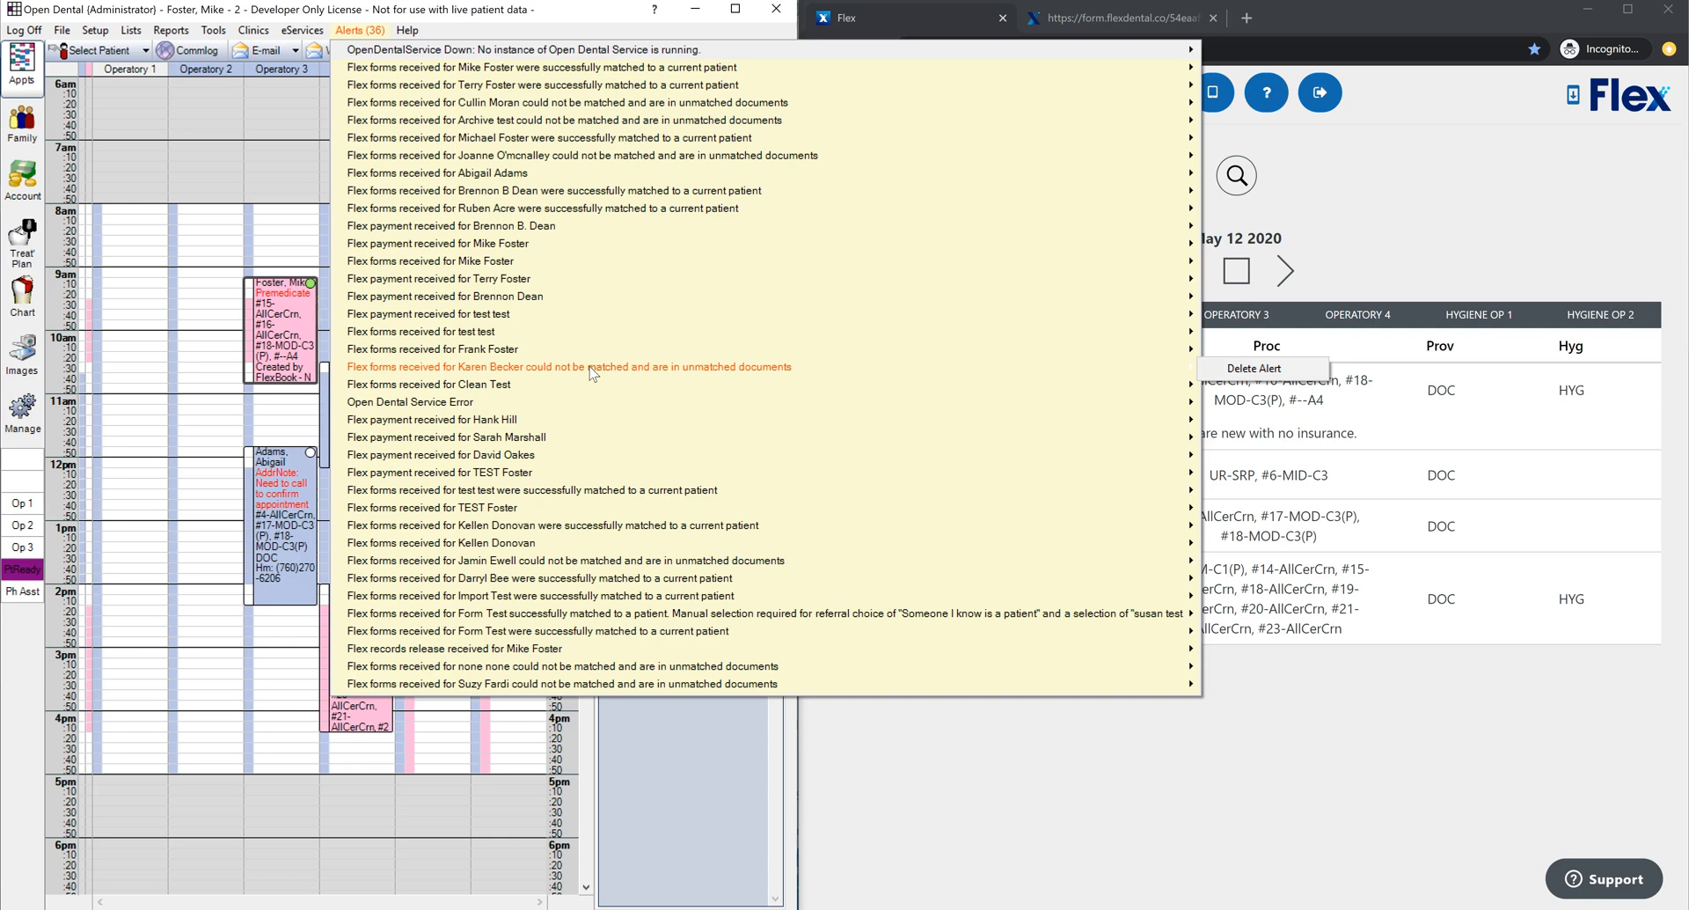
click(1479, 204)
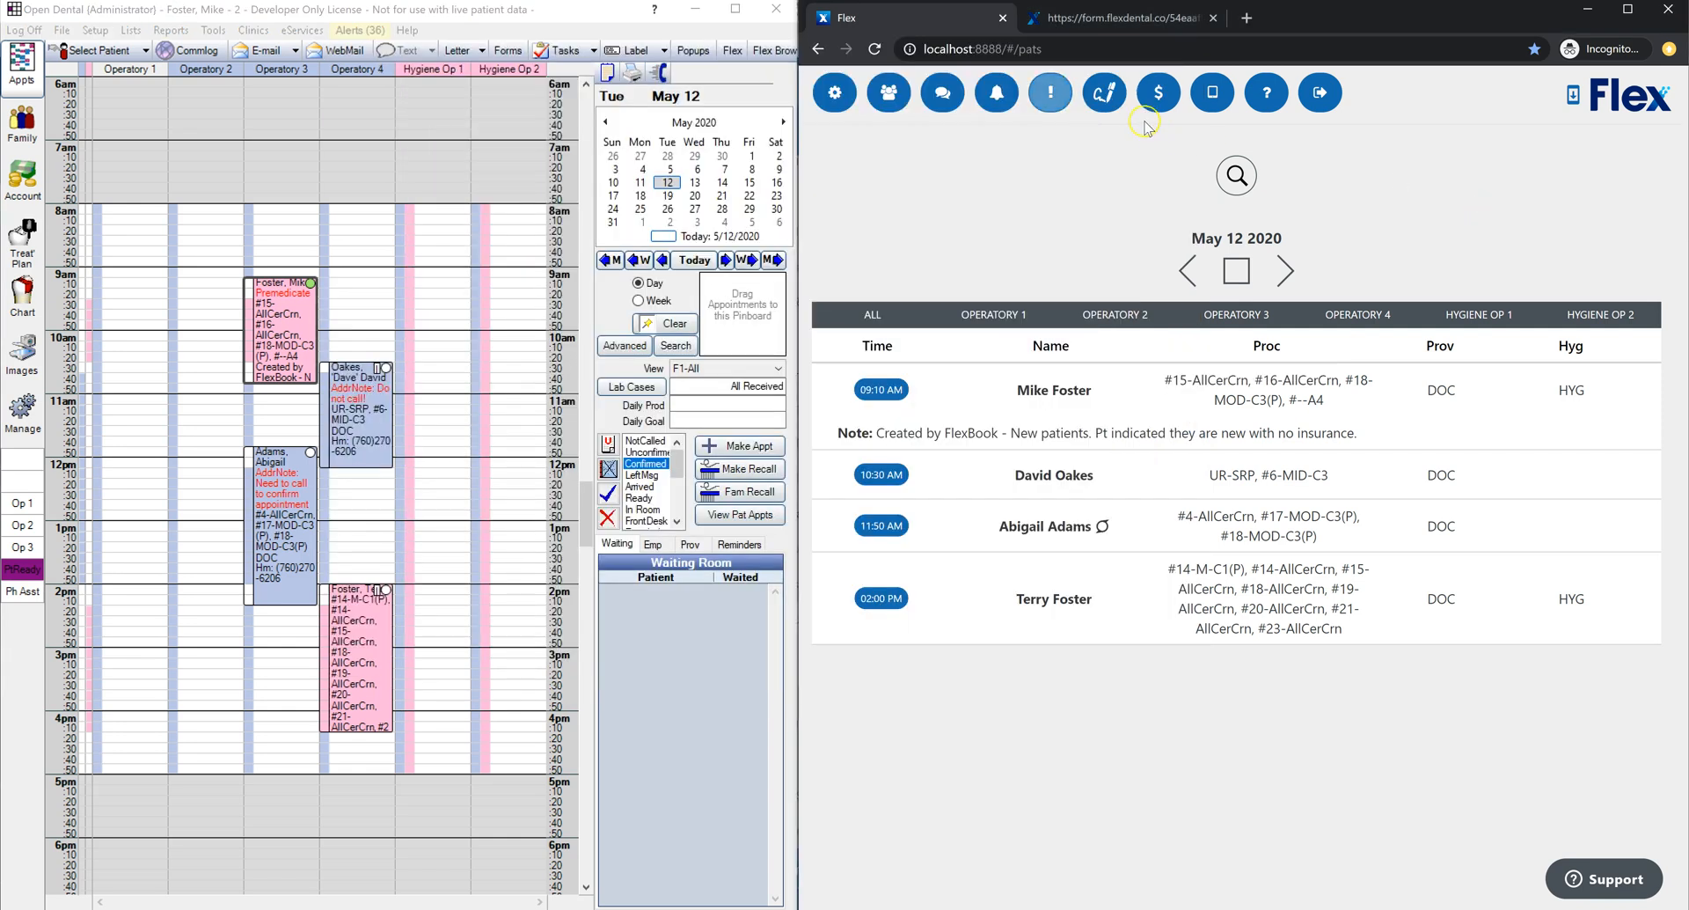
Step: Move the unmatched health history update 140200 form to the test patient, then go Home
click(1054, 100)
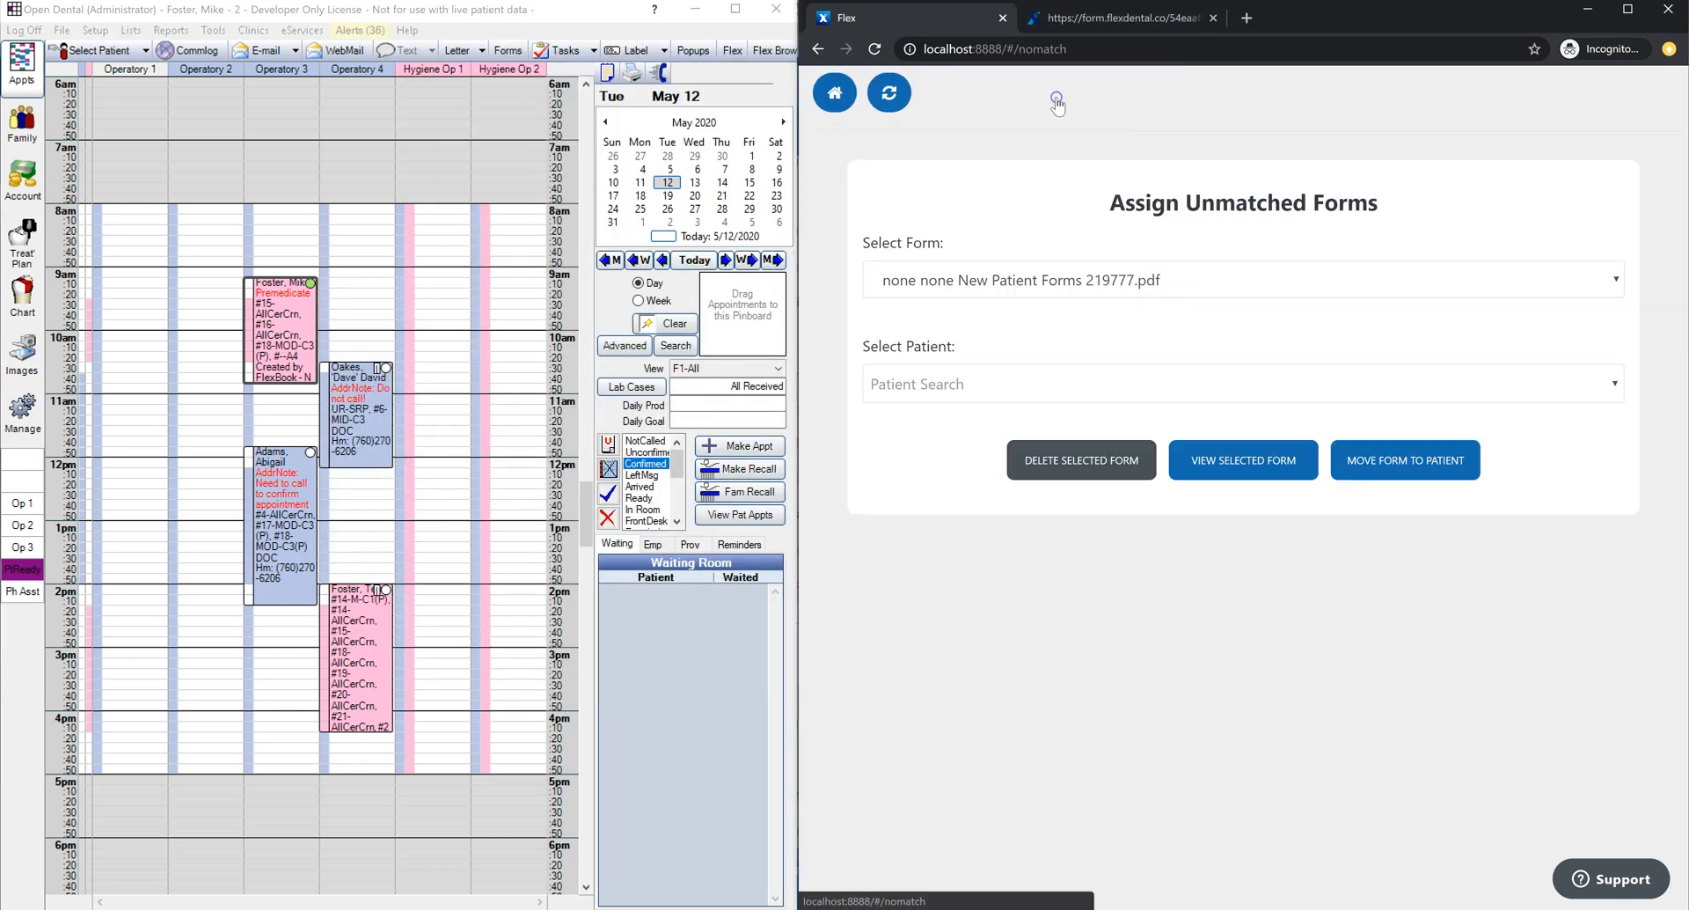
click(1184, 280)
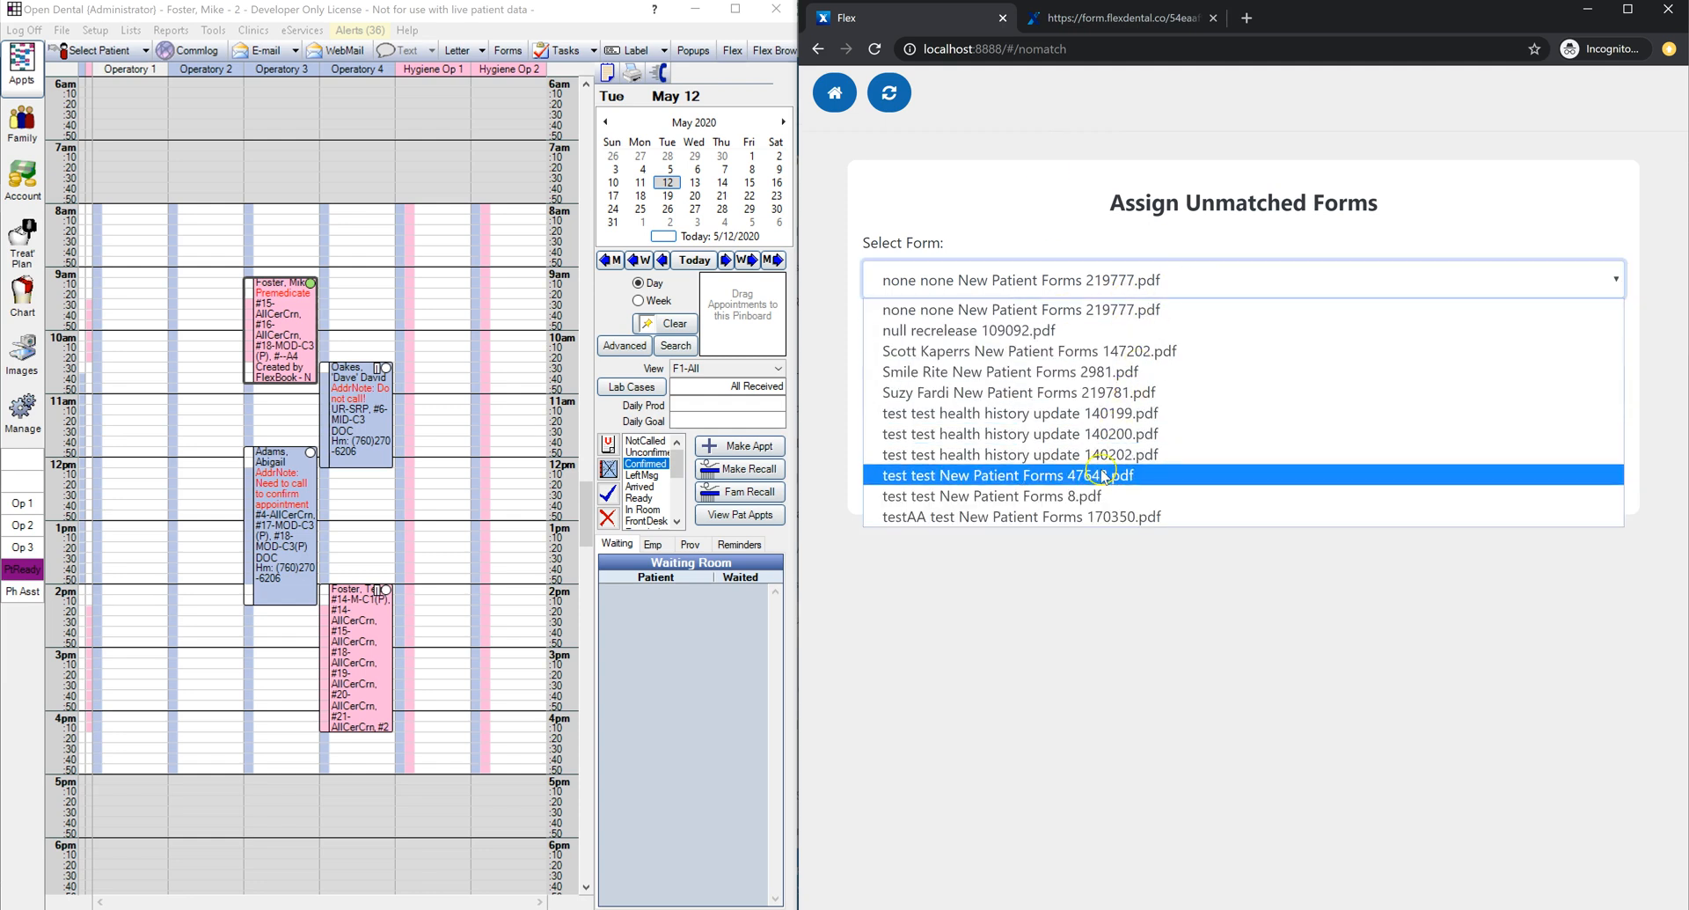
click(1100, 433)
click(1118, 387)
text(test)
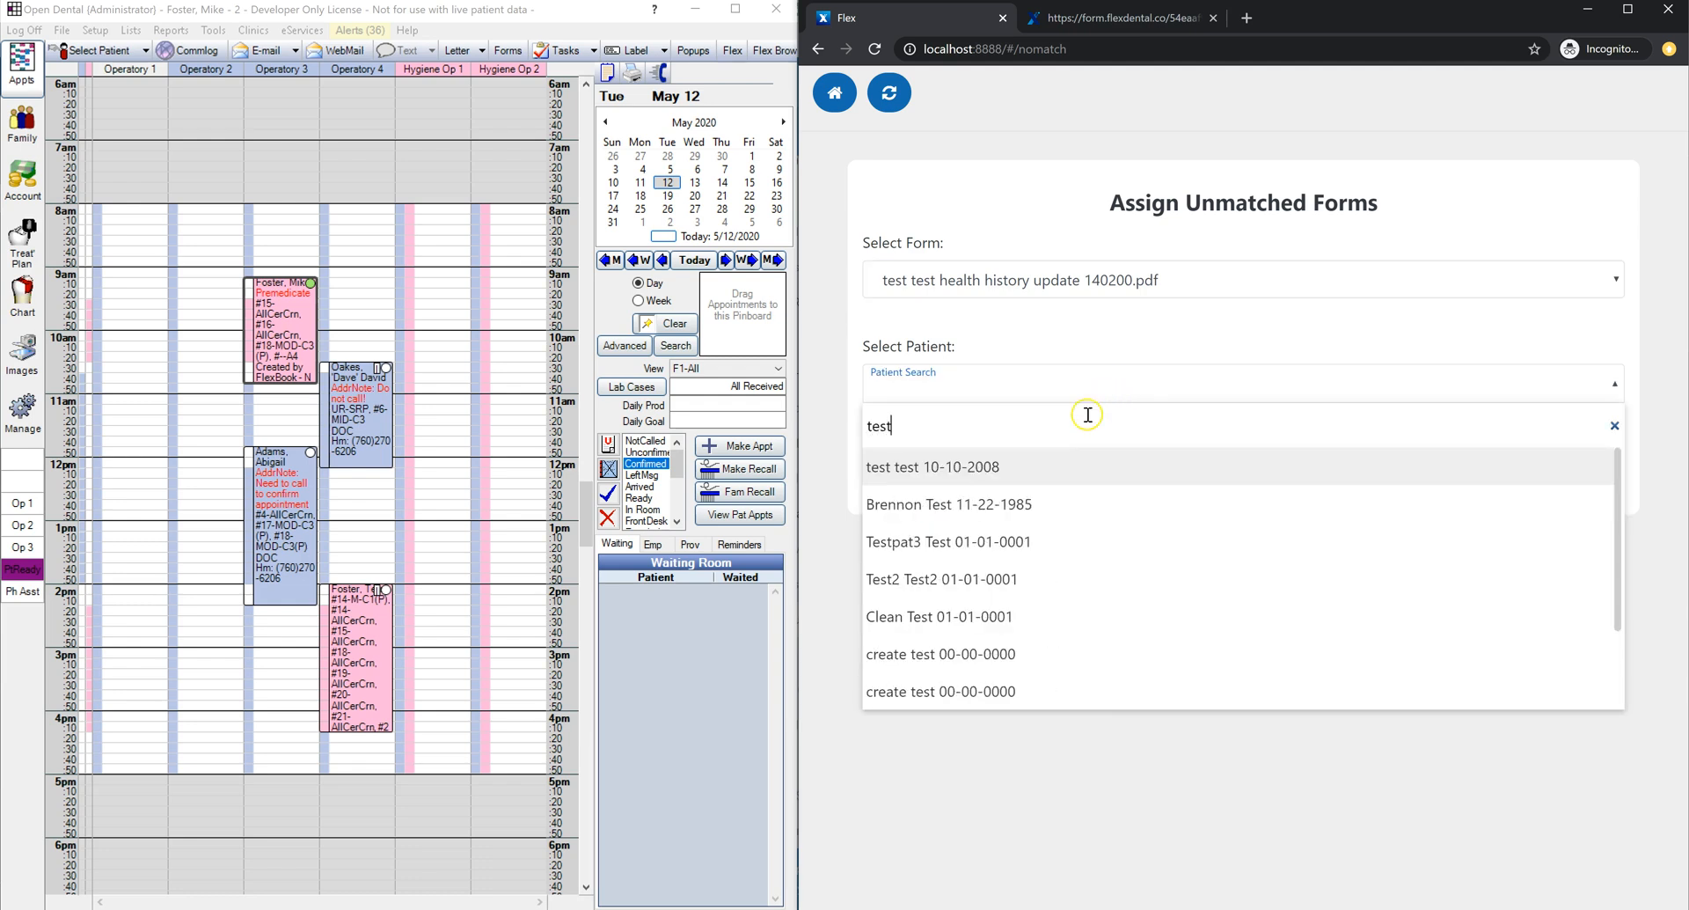
click(1025, 473)
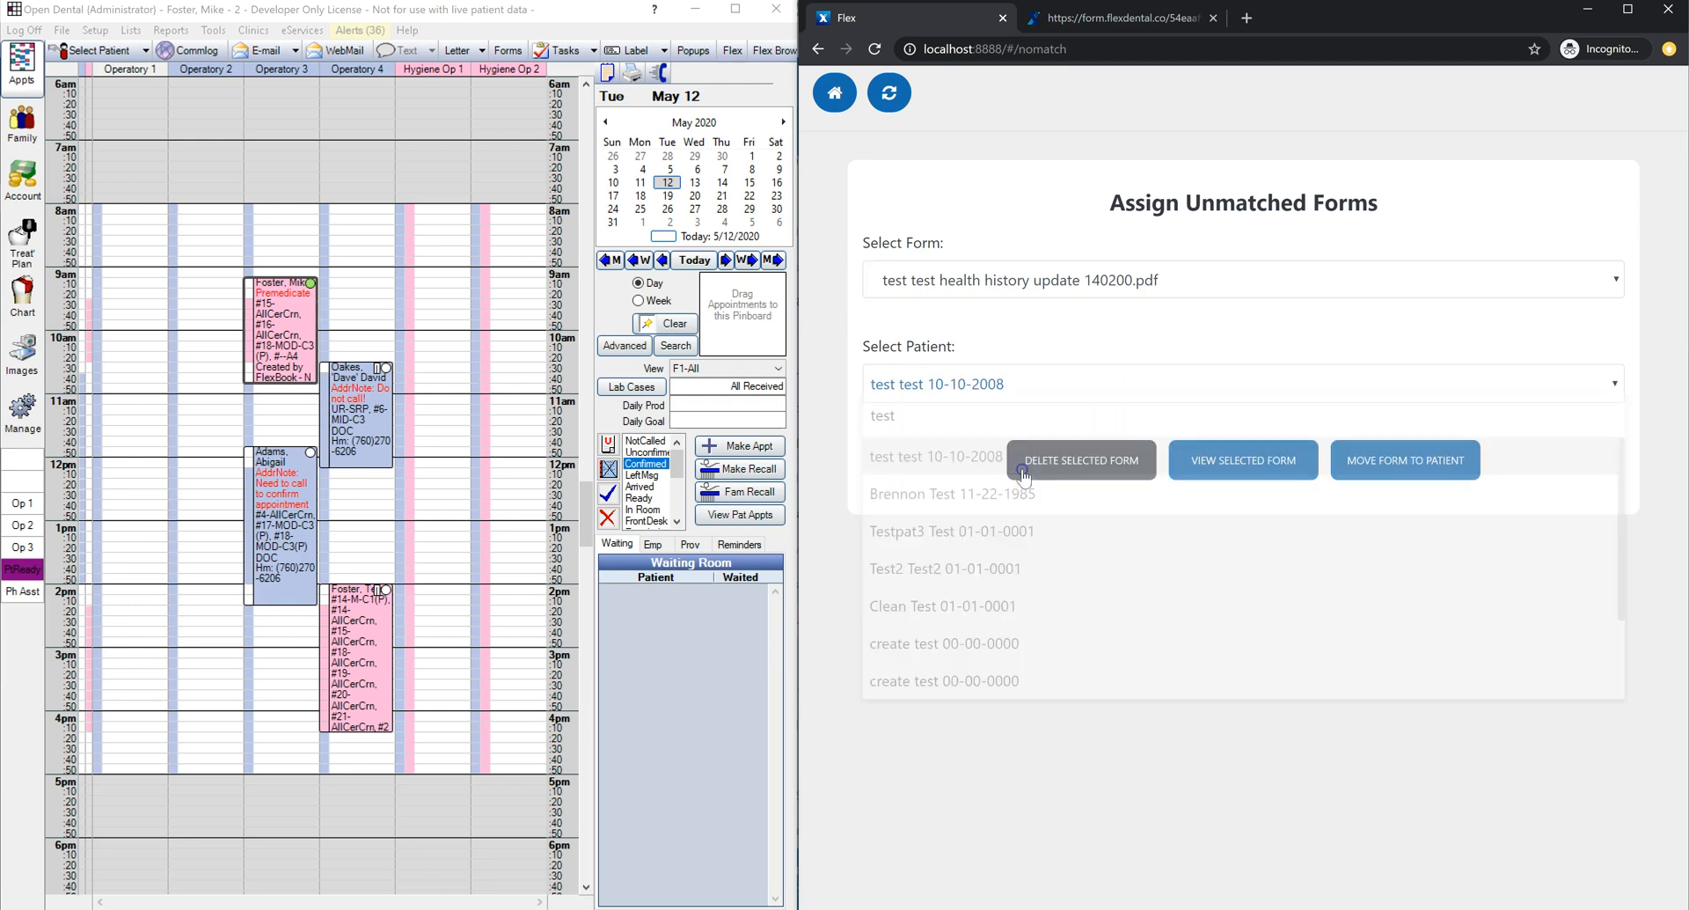
click(1383, 469)
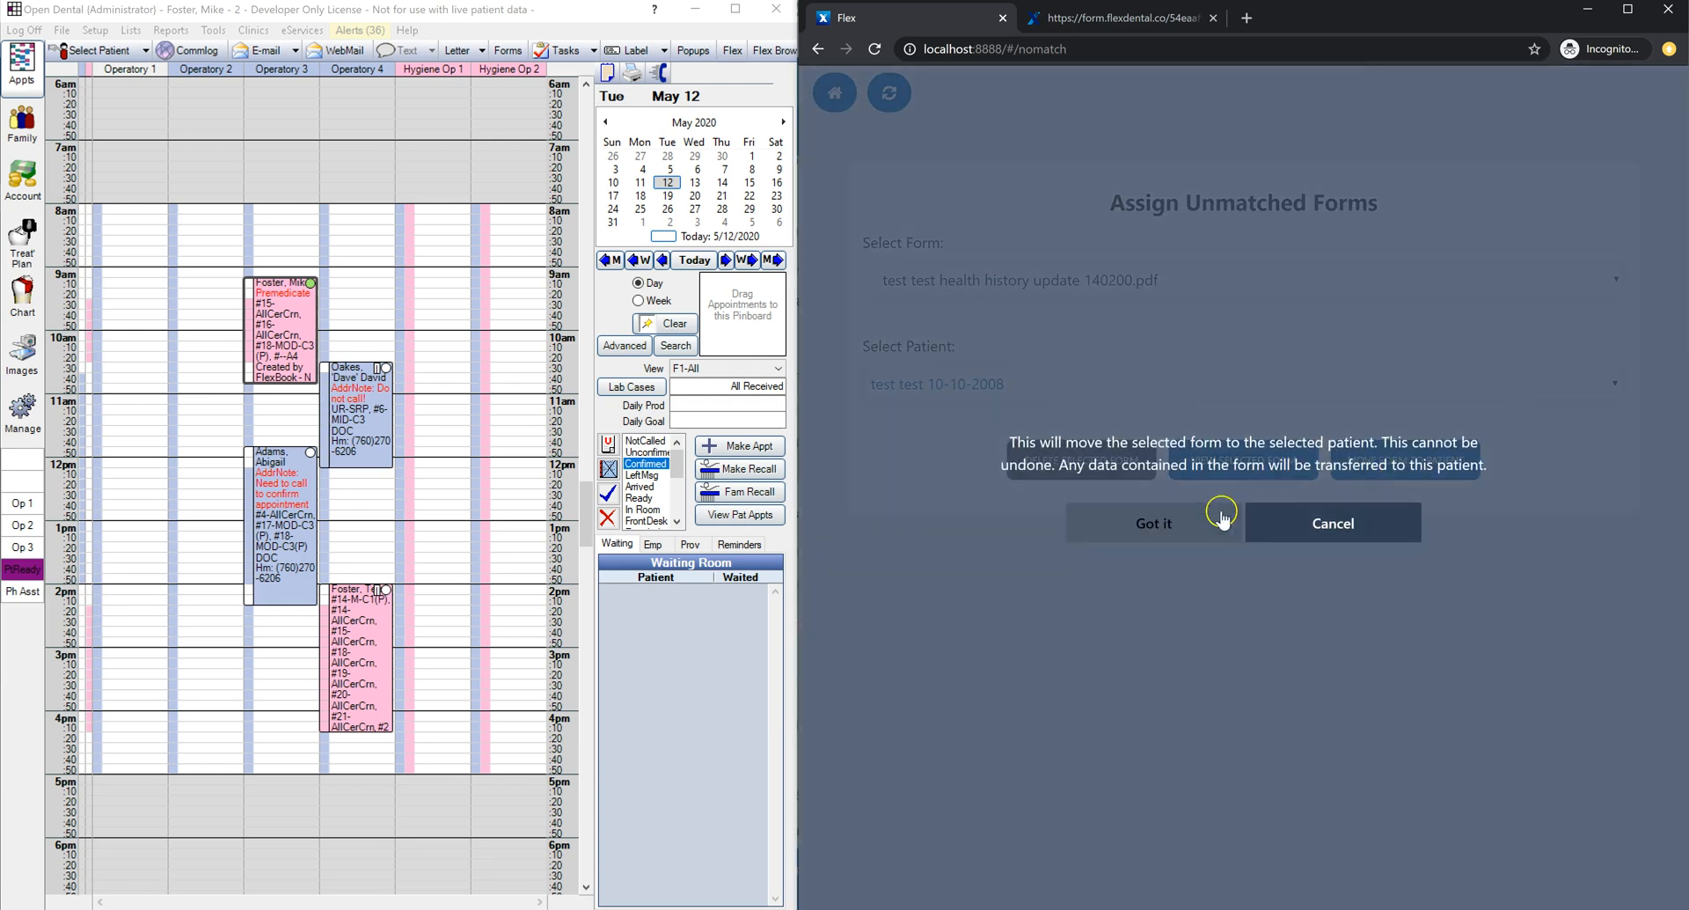
click(1169, 520)
click(1209, 517)
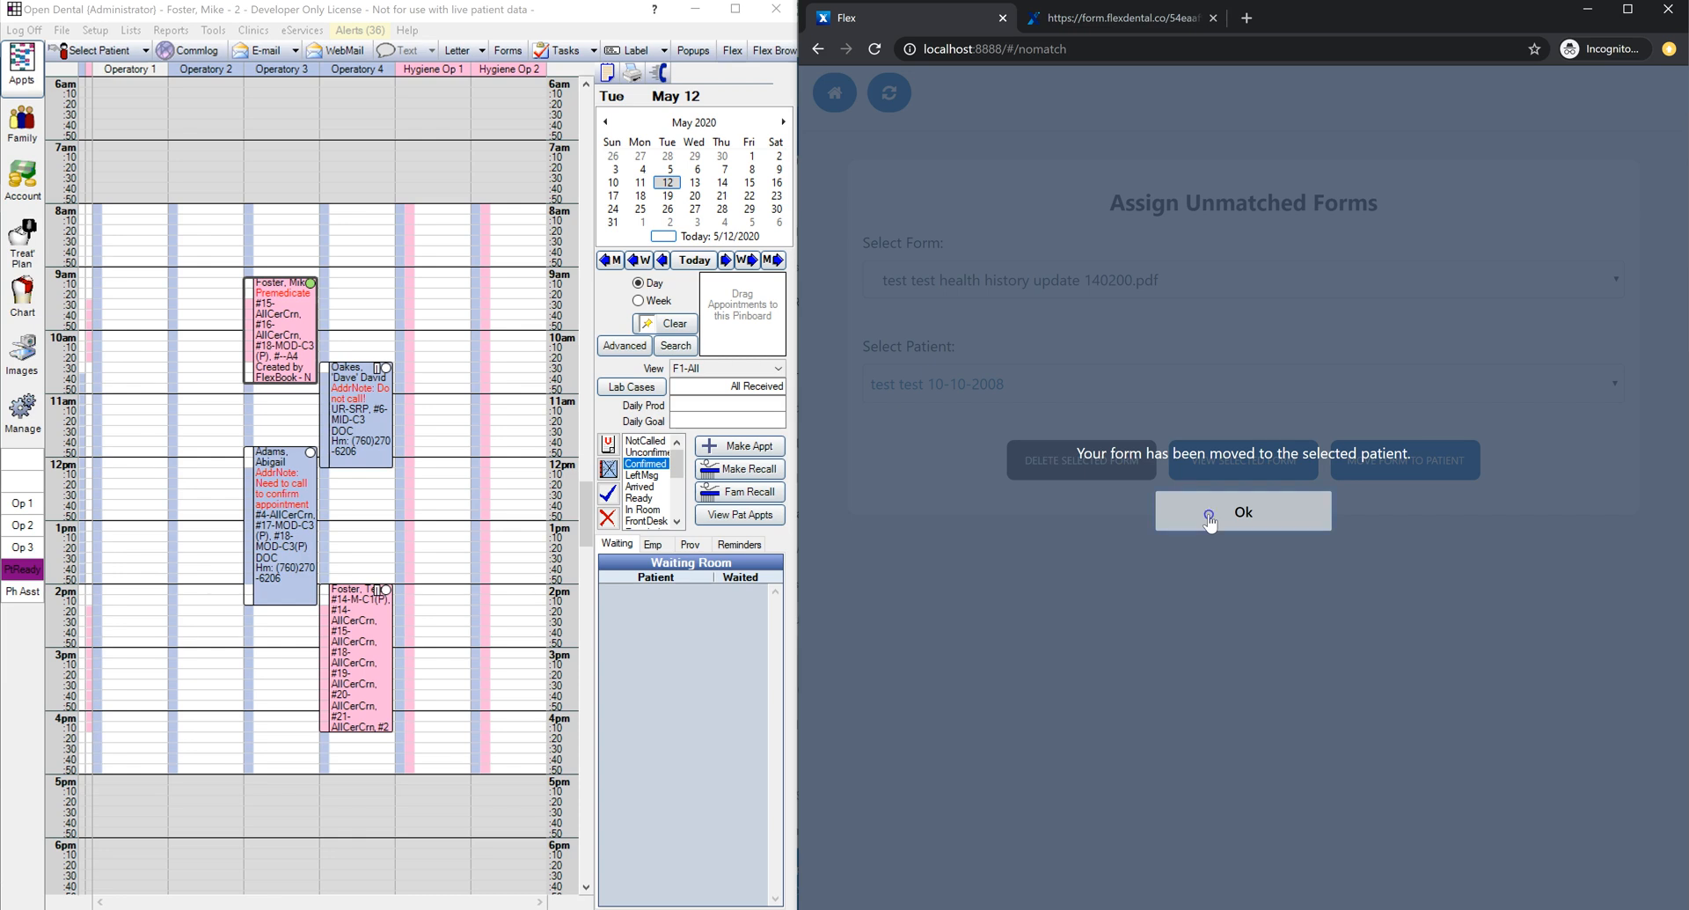
click(1209, 517)
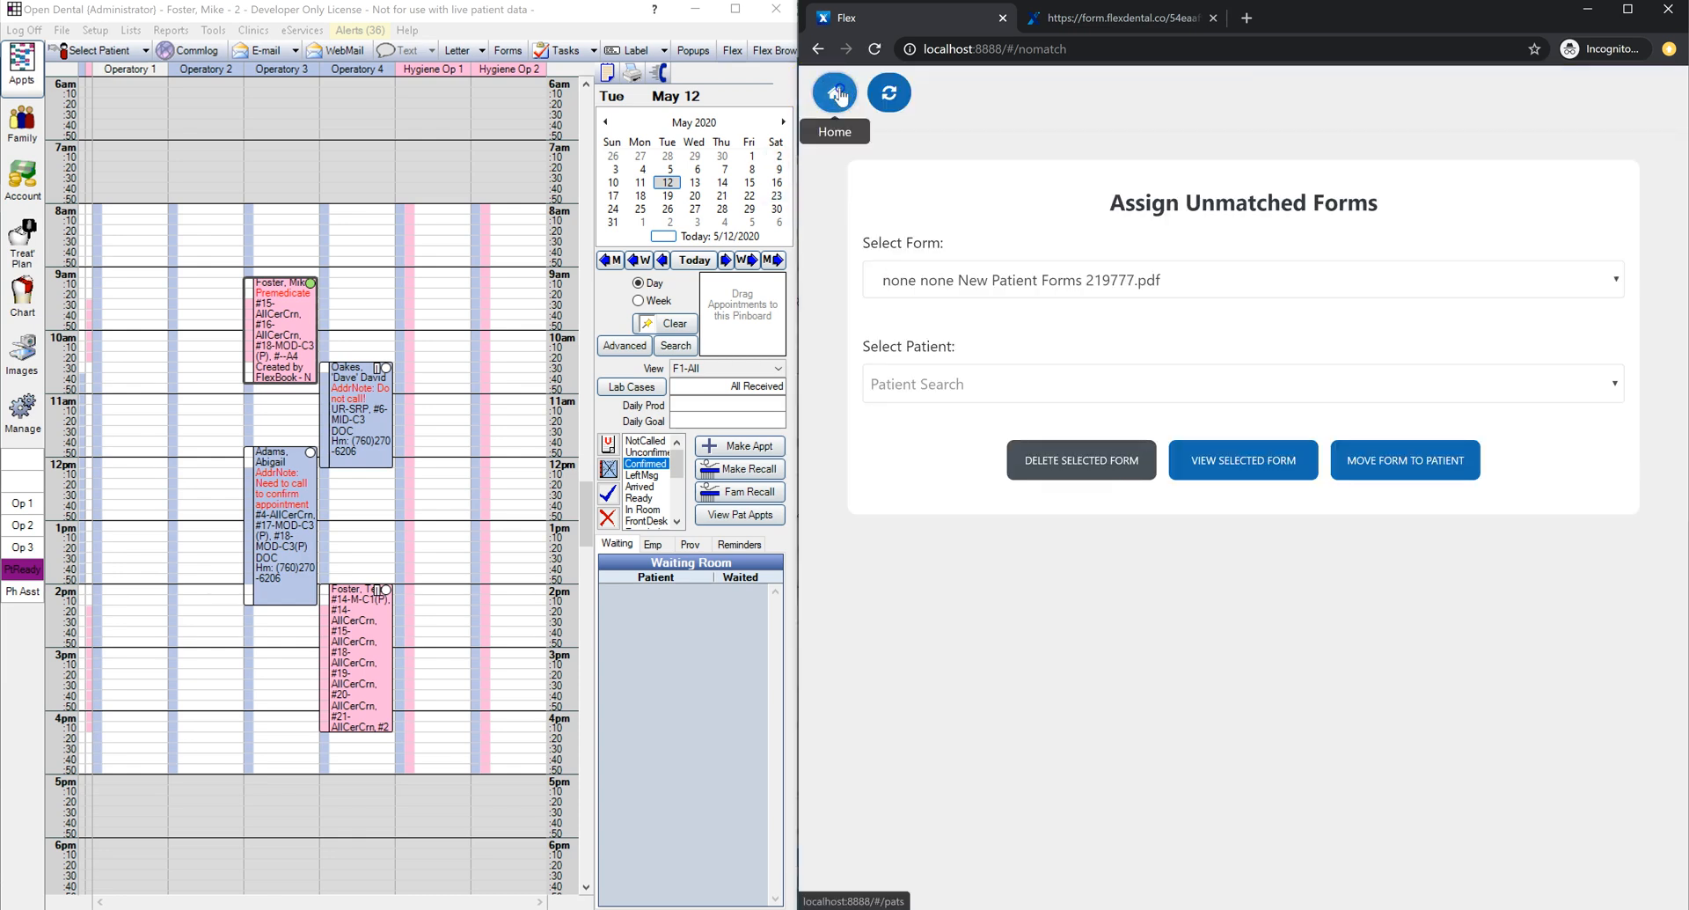
click(837, 94)
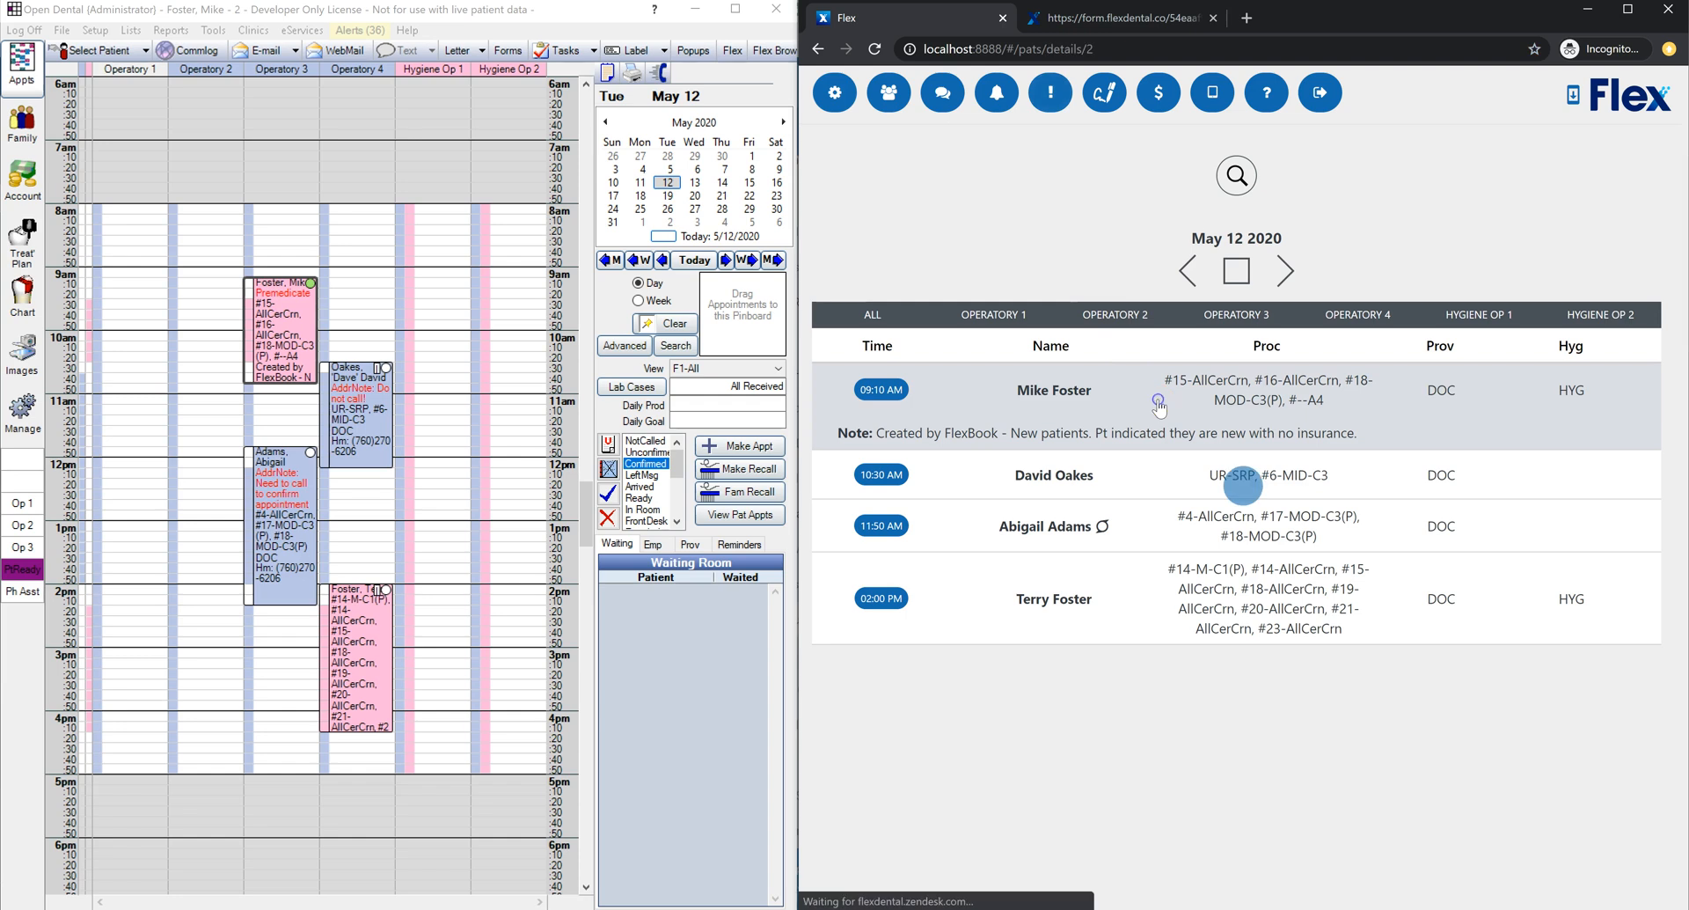
Step: Open the 9:10 AM patient's consent forms and select the Crowns and Bridges and fillings consents
click(1158, 405)
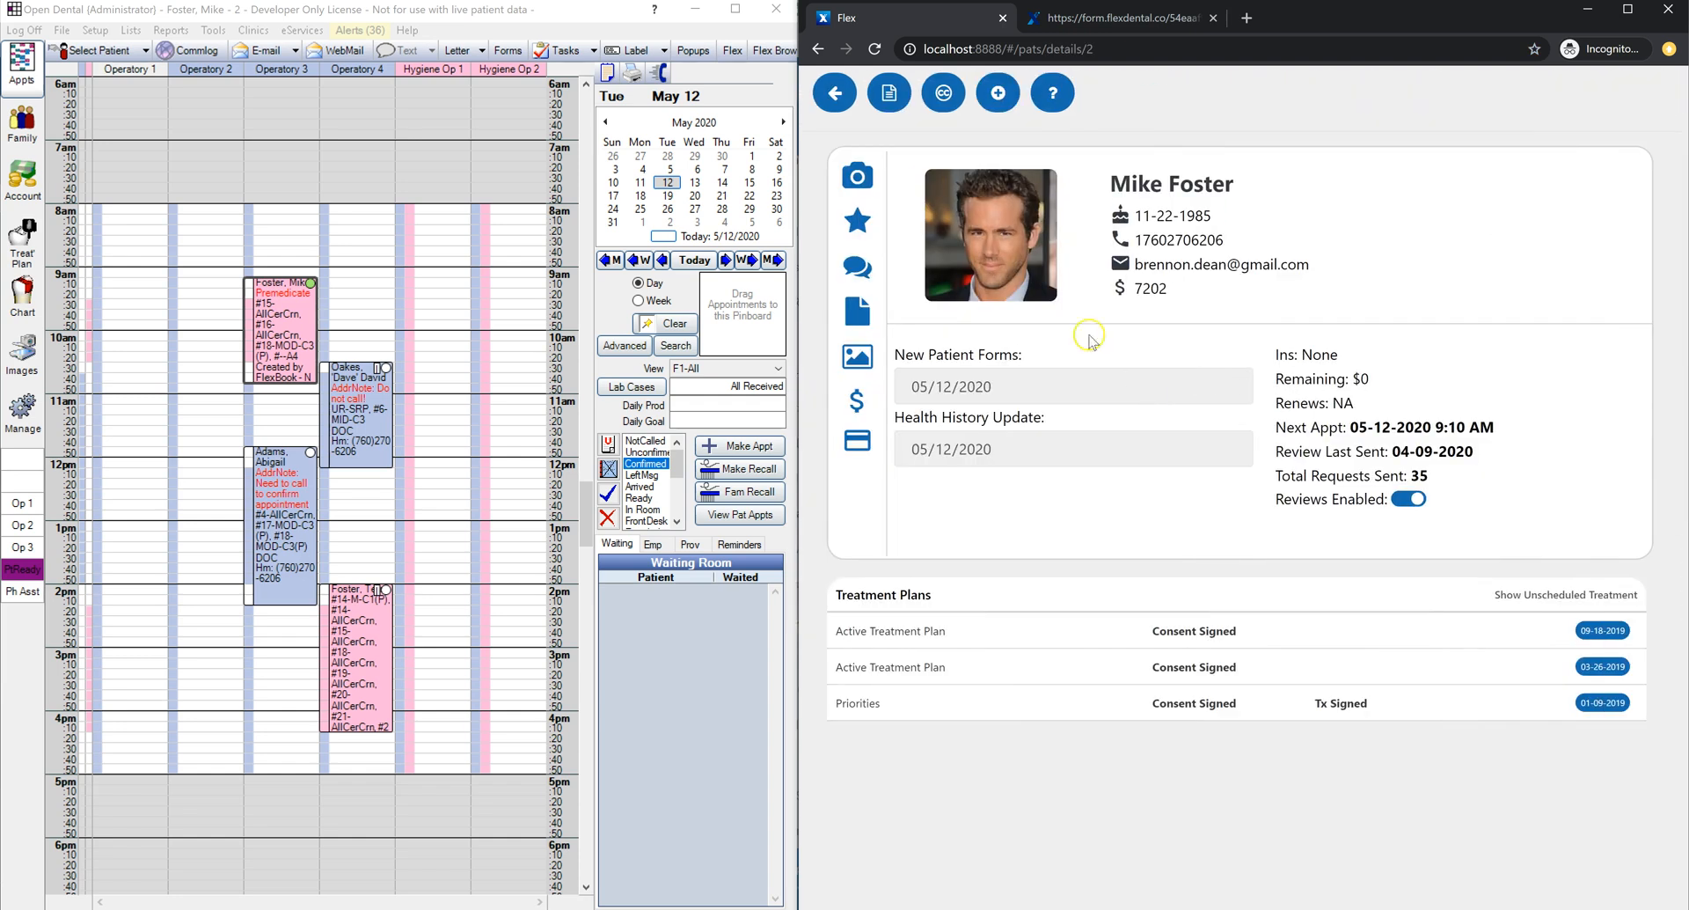
click(944, 93)
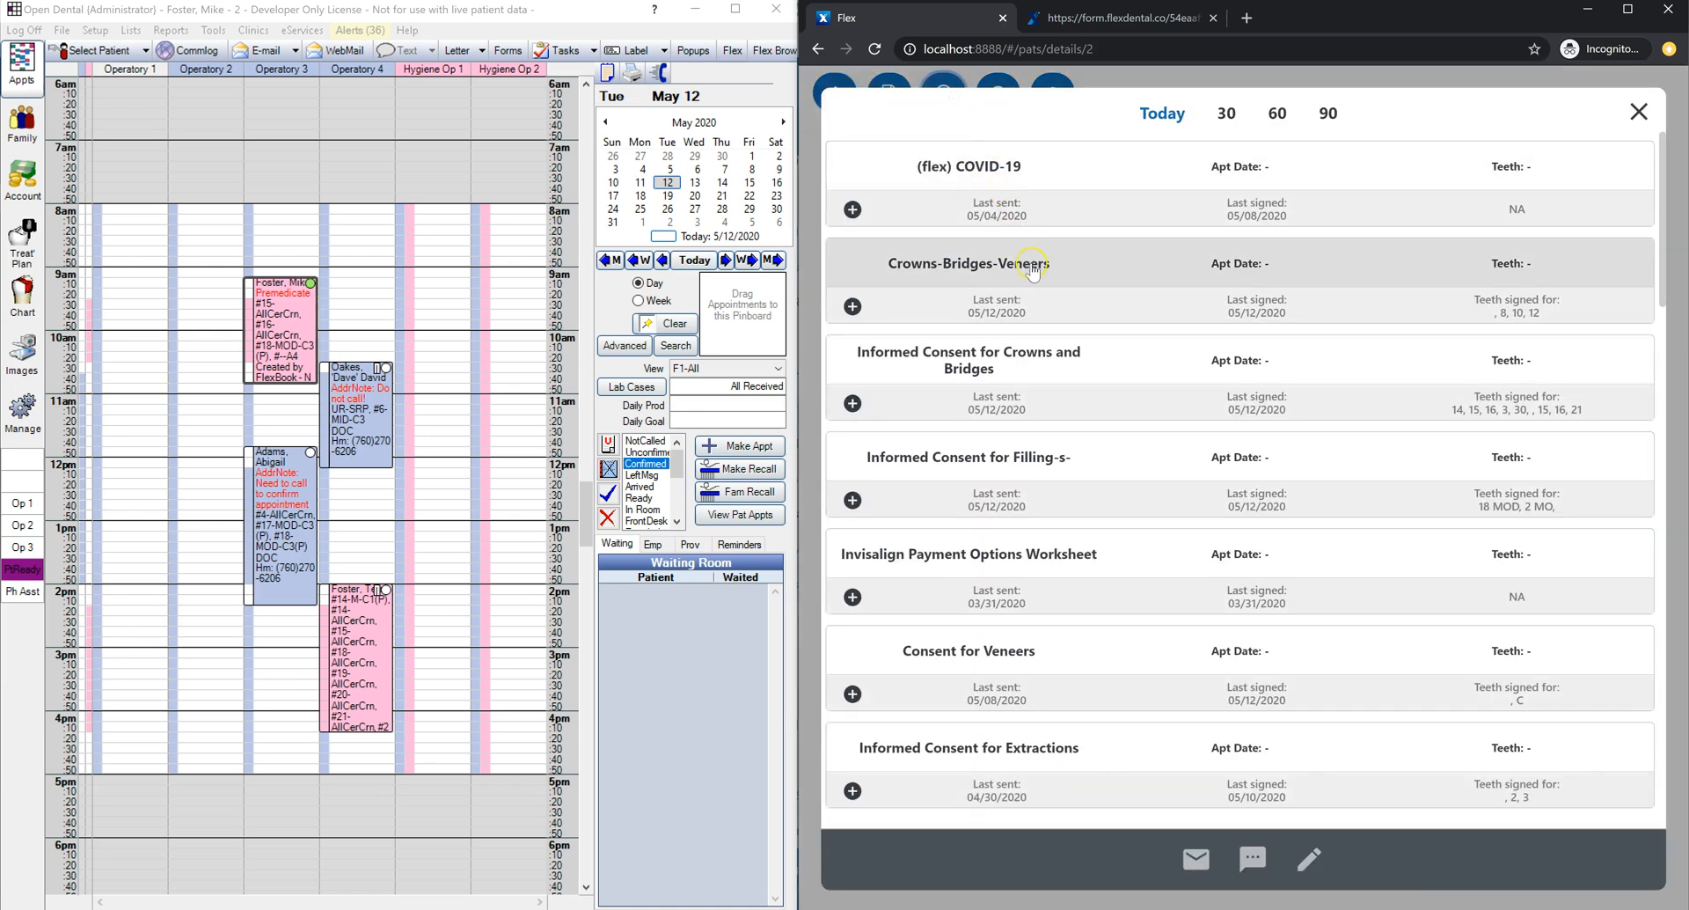
click(1067, 378)
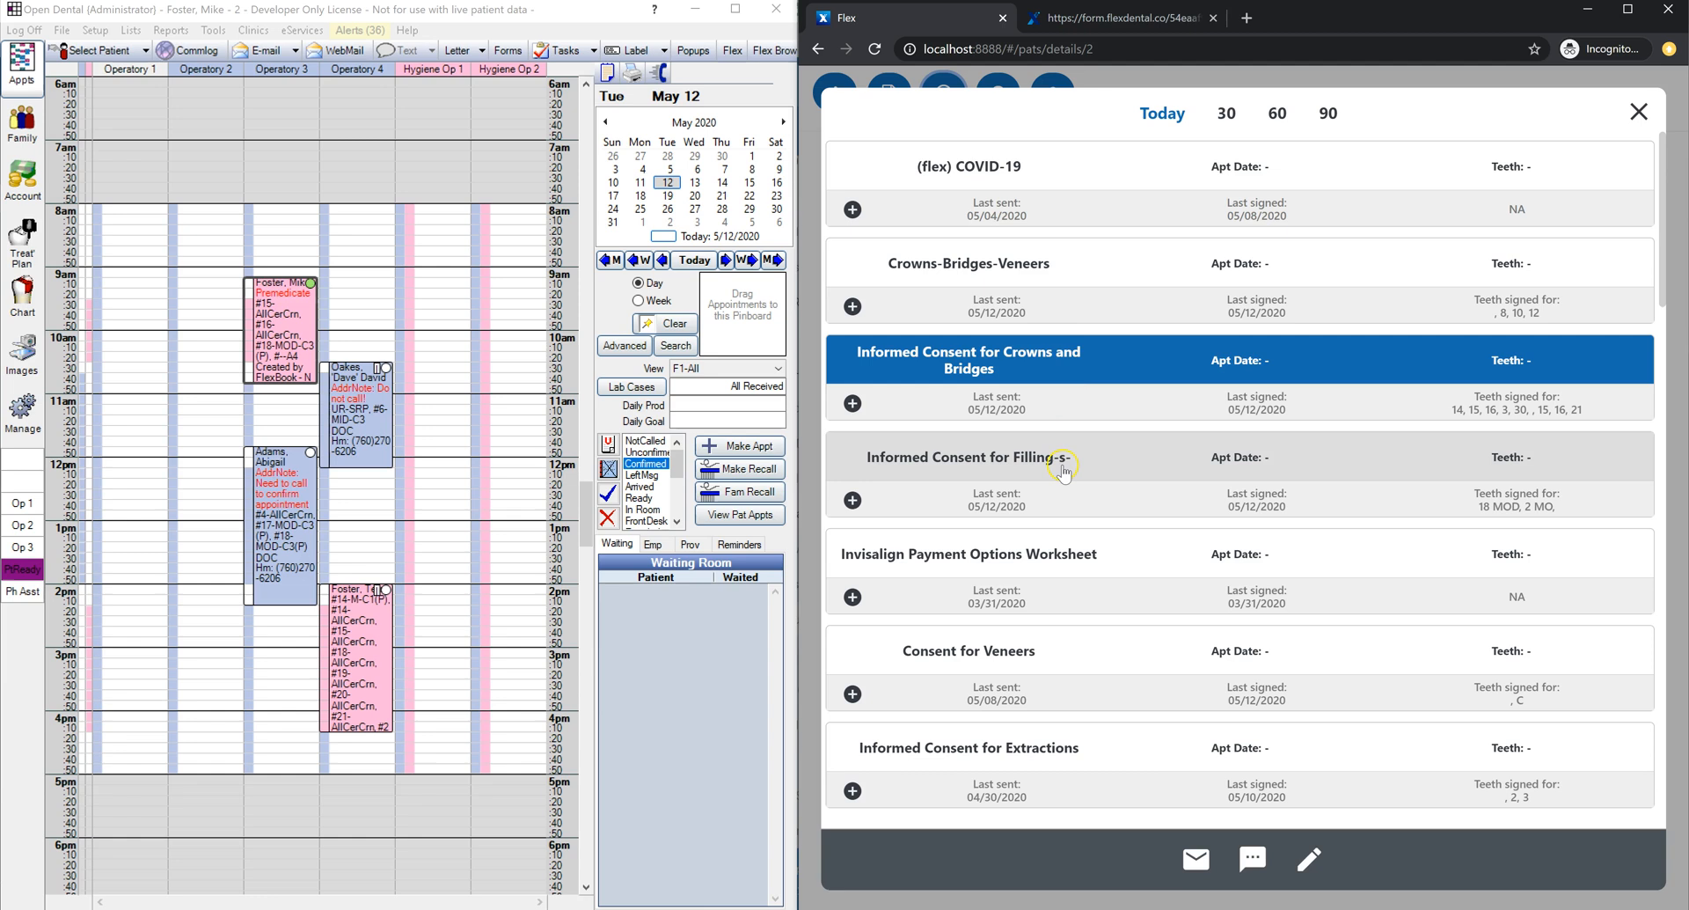
click(1064, 473)
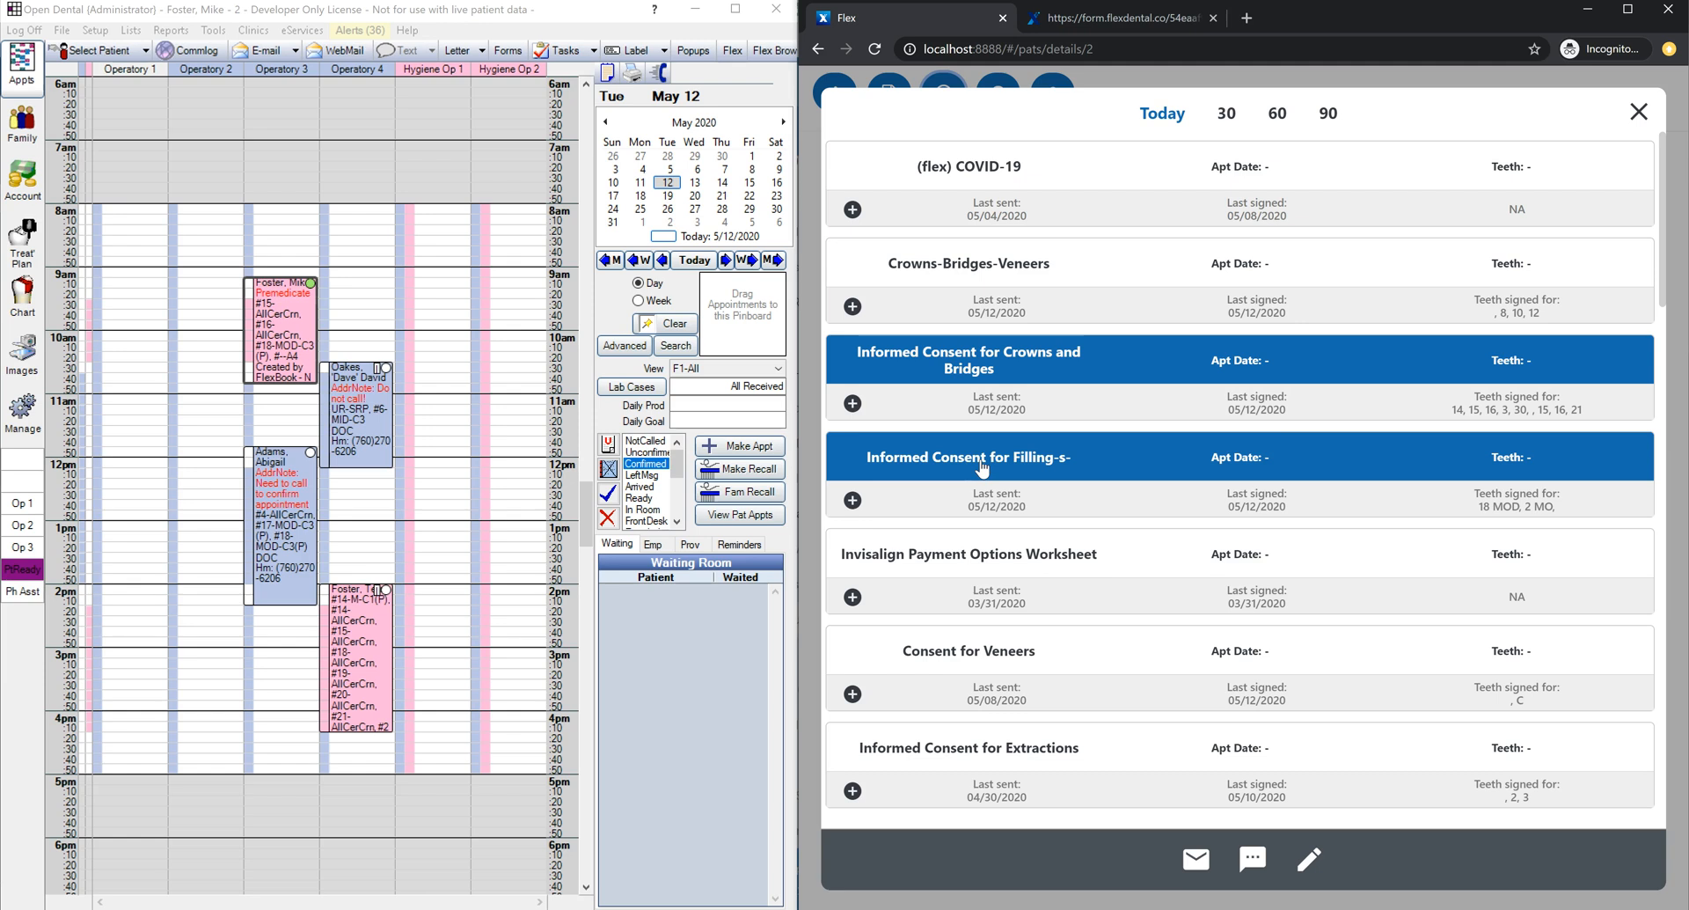
Step: Assign tooth 5 to the Crowns and Bridges consent
click(854, 405)
click(854, 406)
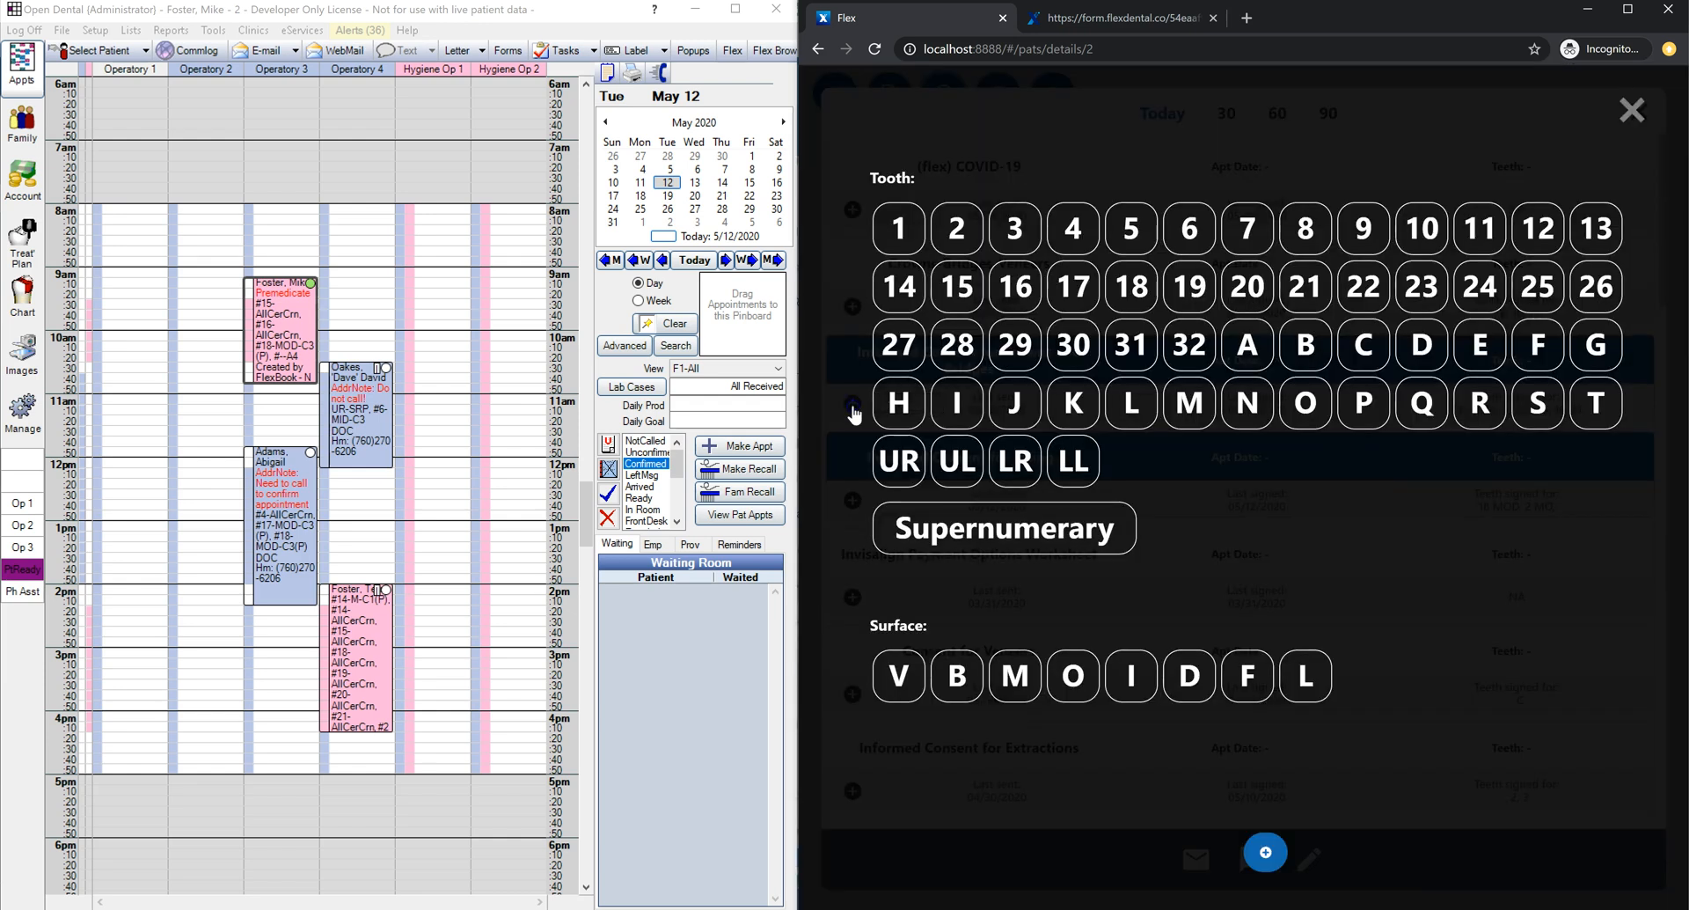
click(1131, 225)
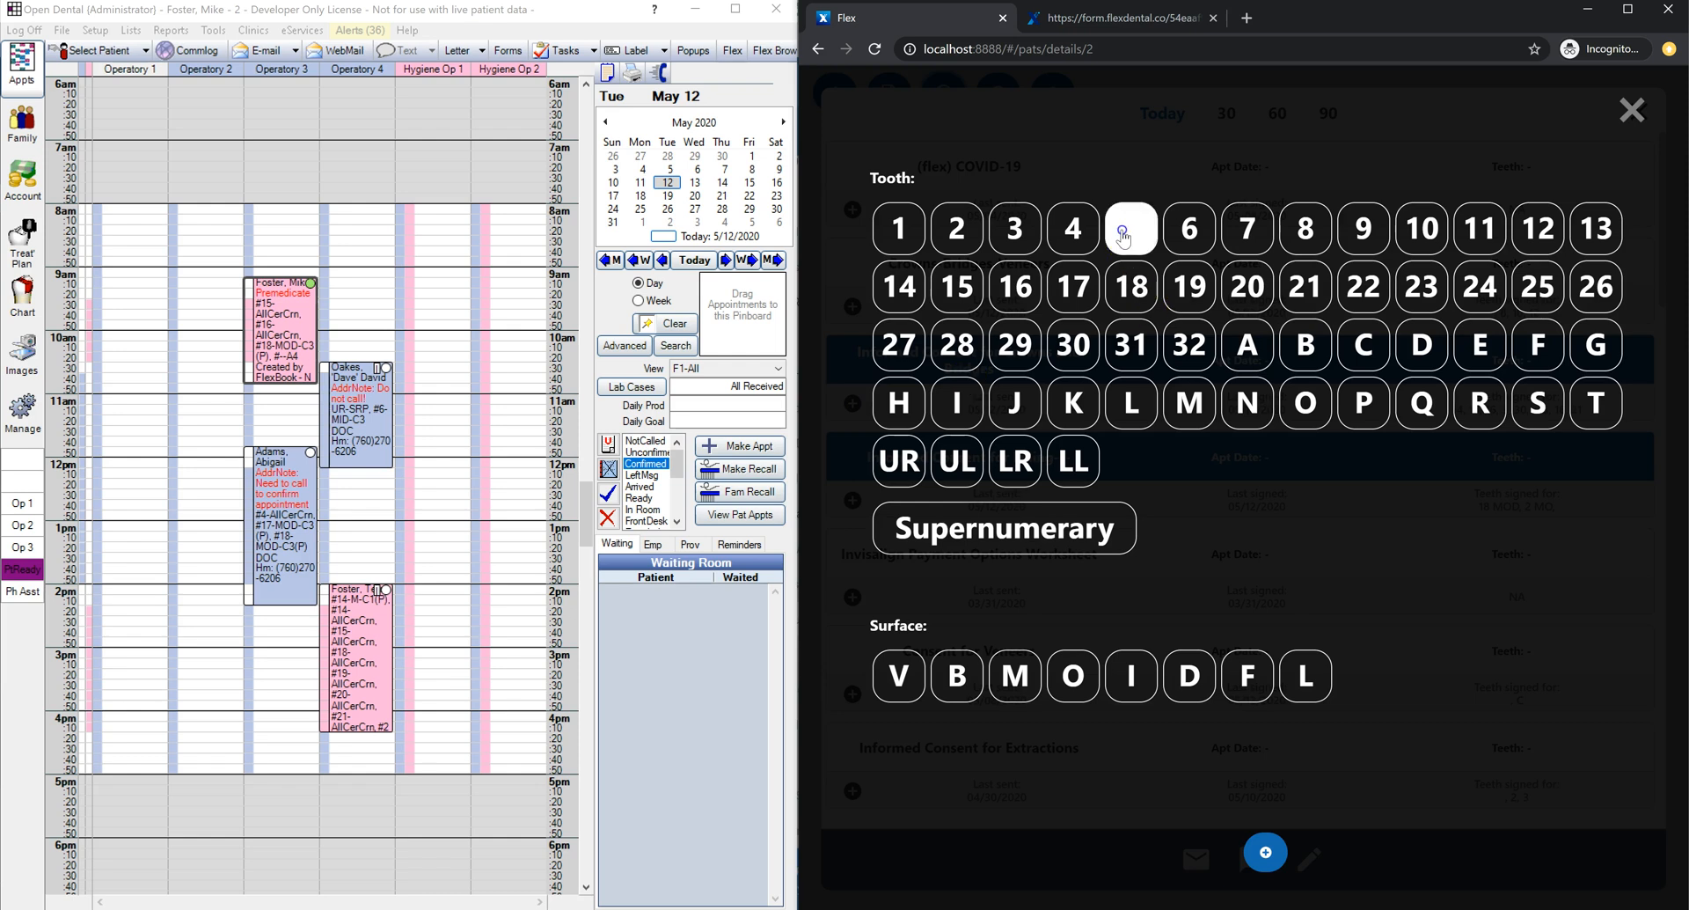
click(1265, 853)
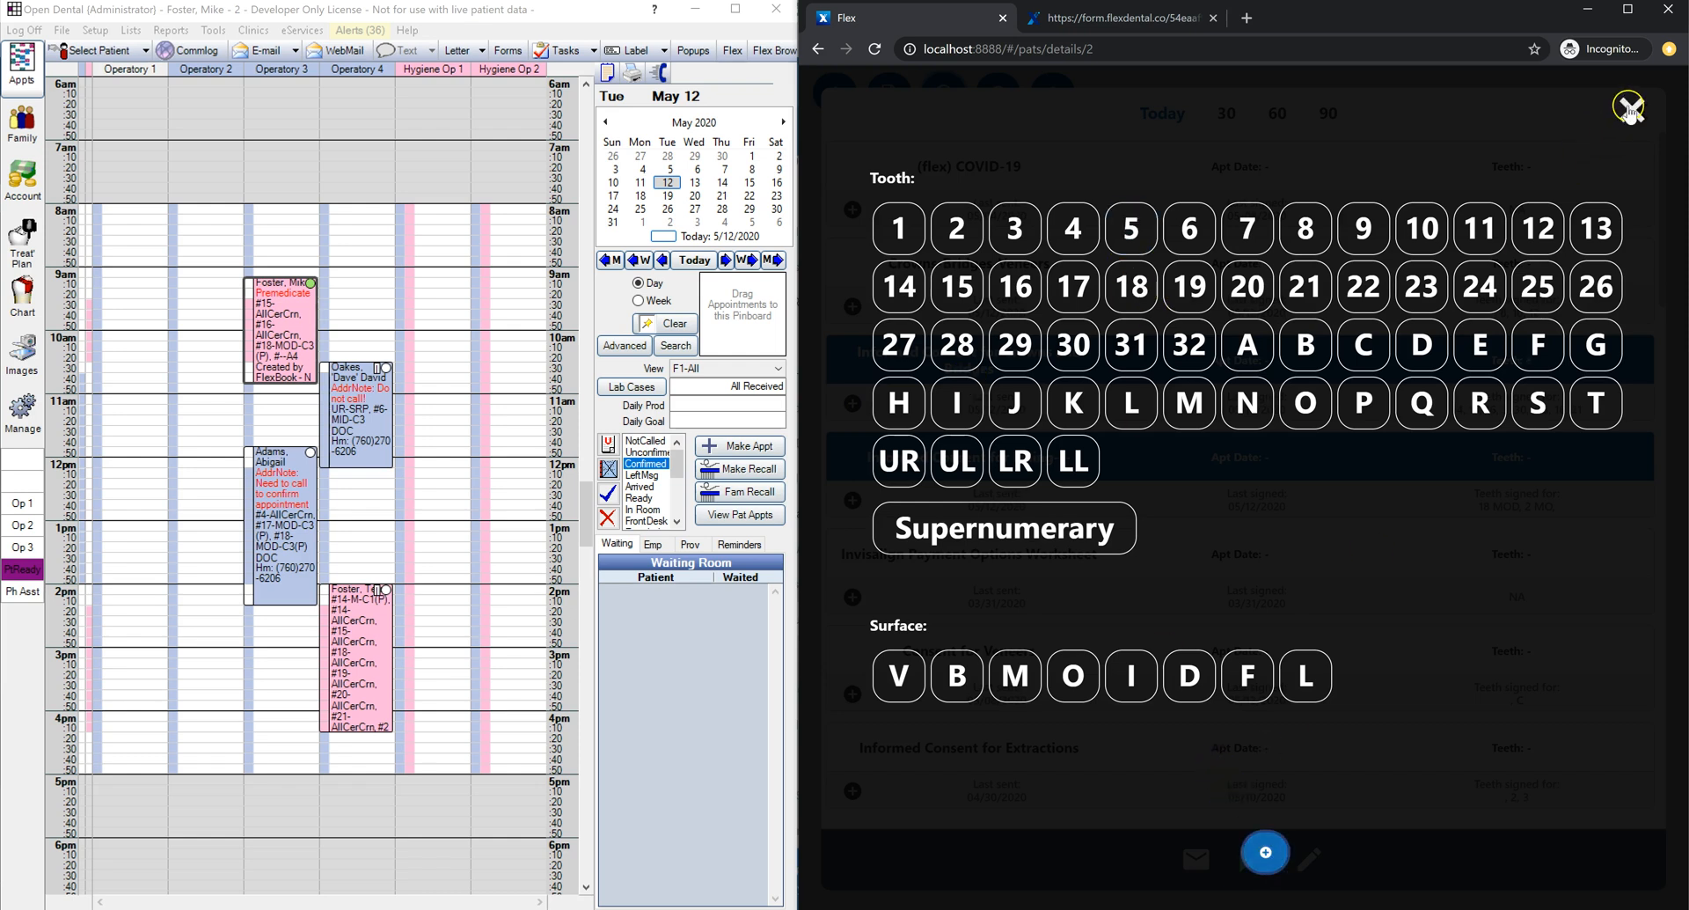
click(1632, 110)
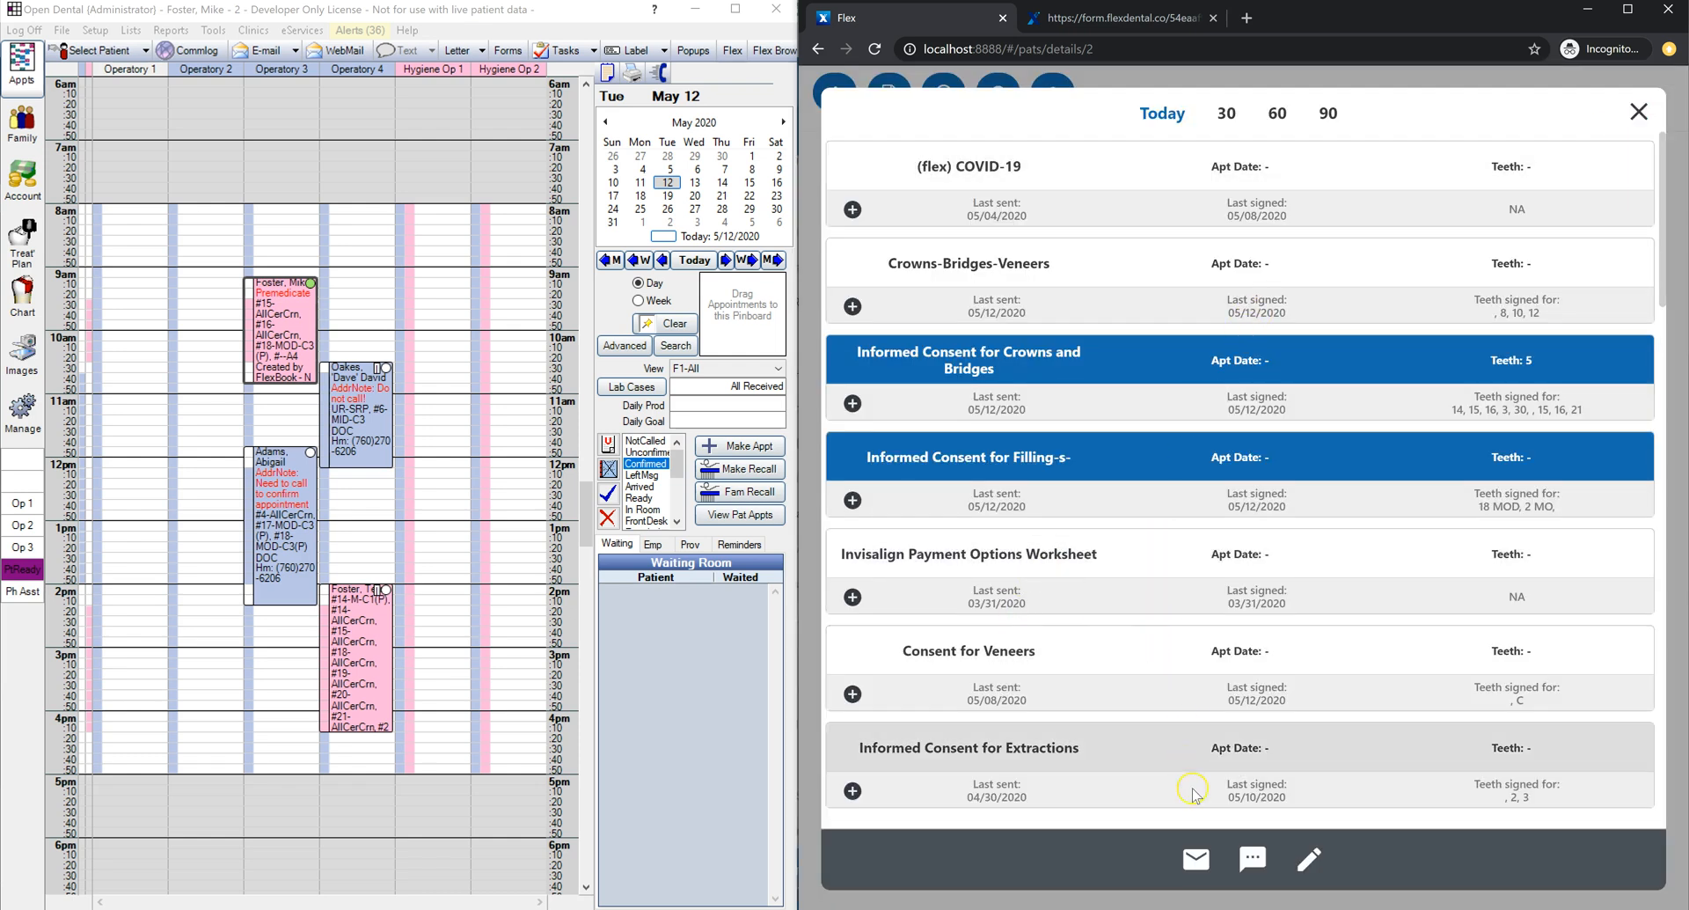
Step: Send the consent link to the patient by text message
click(1206, 862)
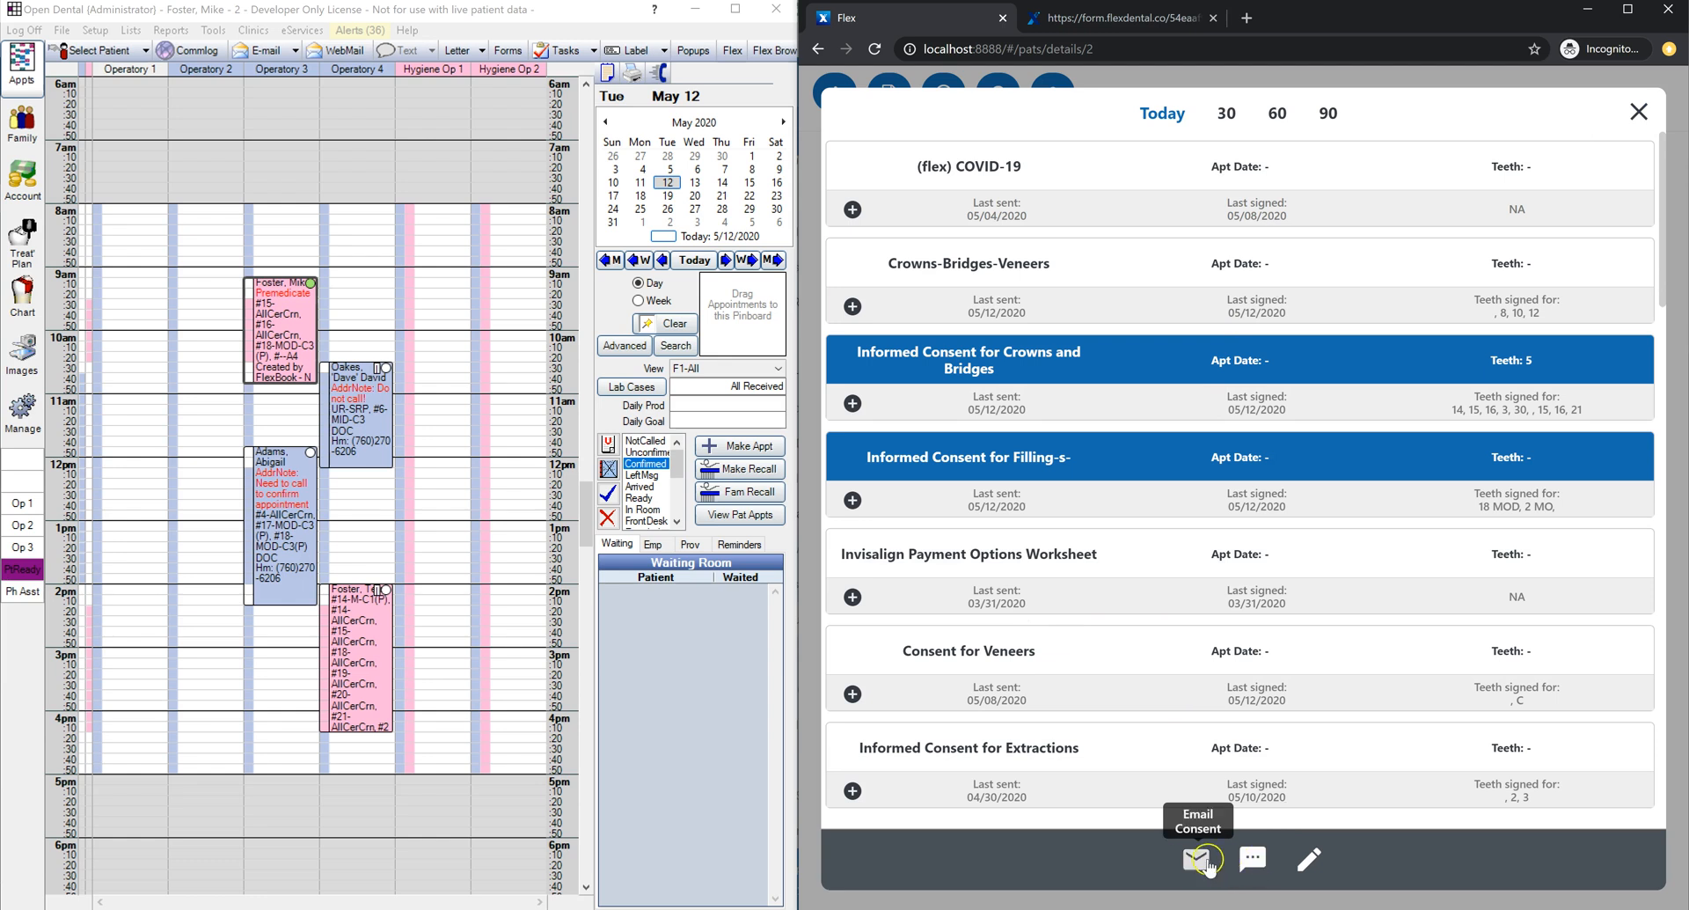
click(1255, 858)
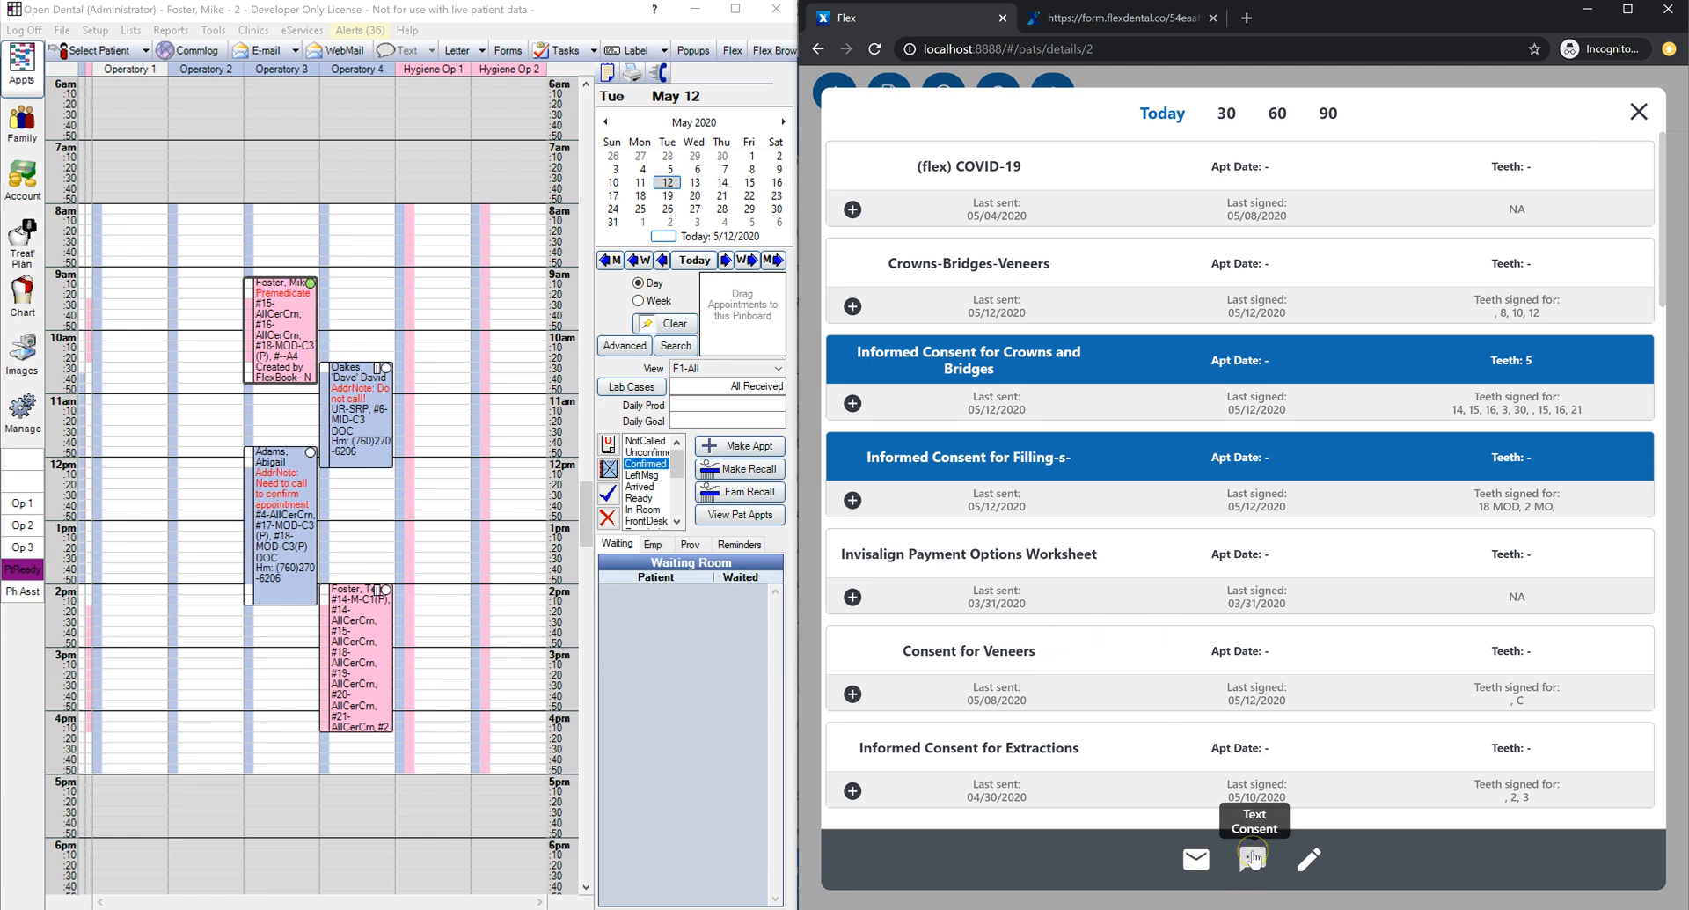
click(1309, 858)
click(1261, 853)
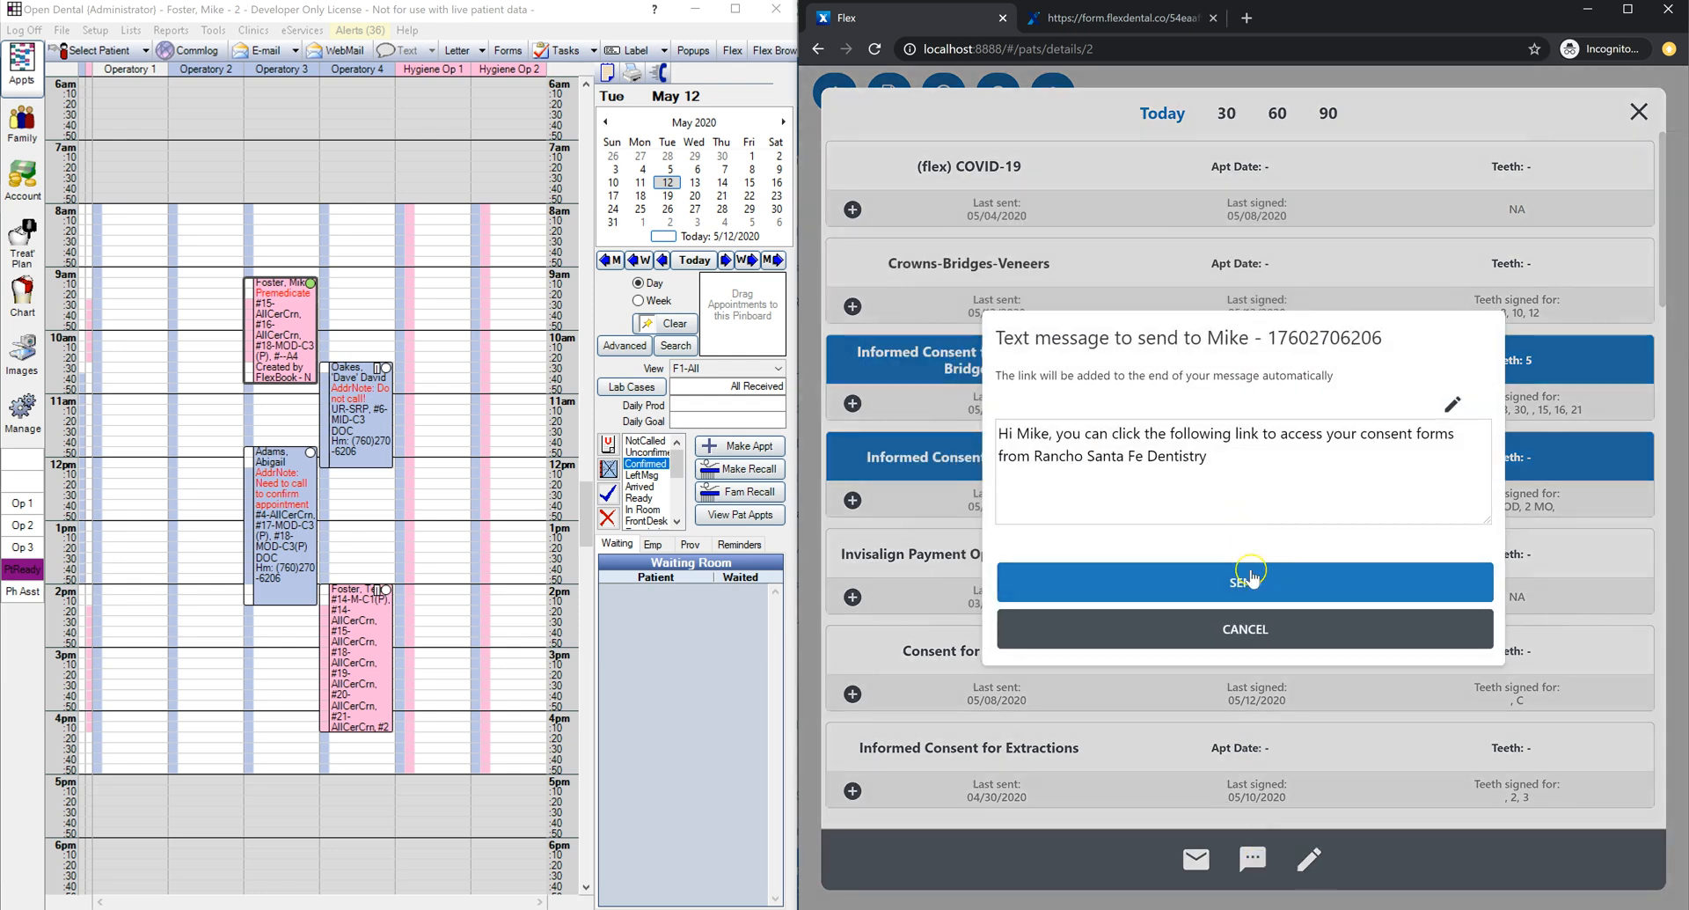
click(1244, 577)
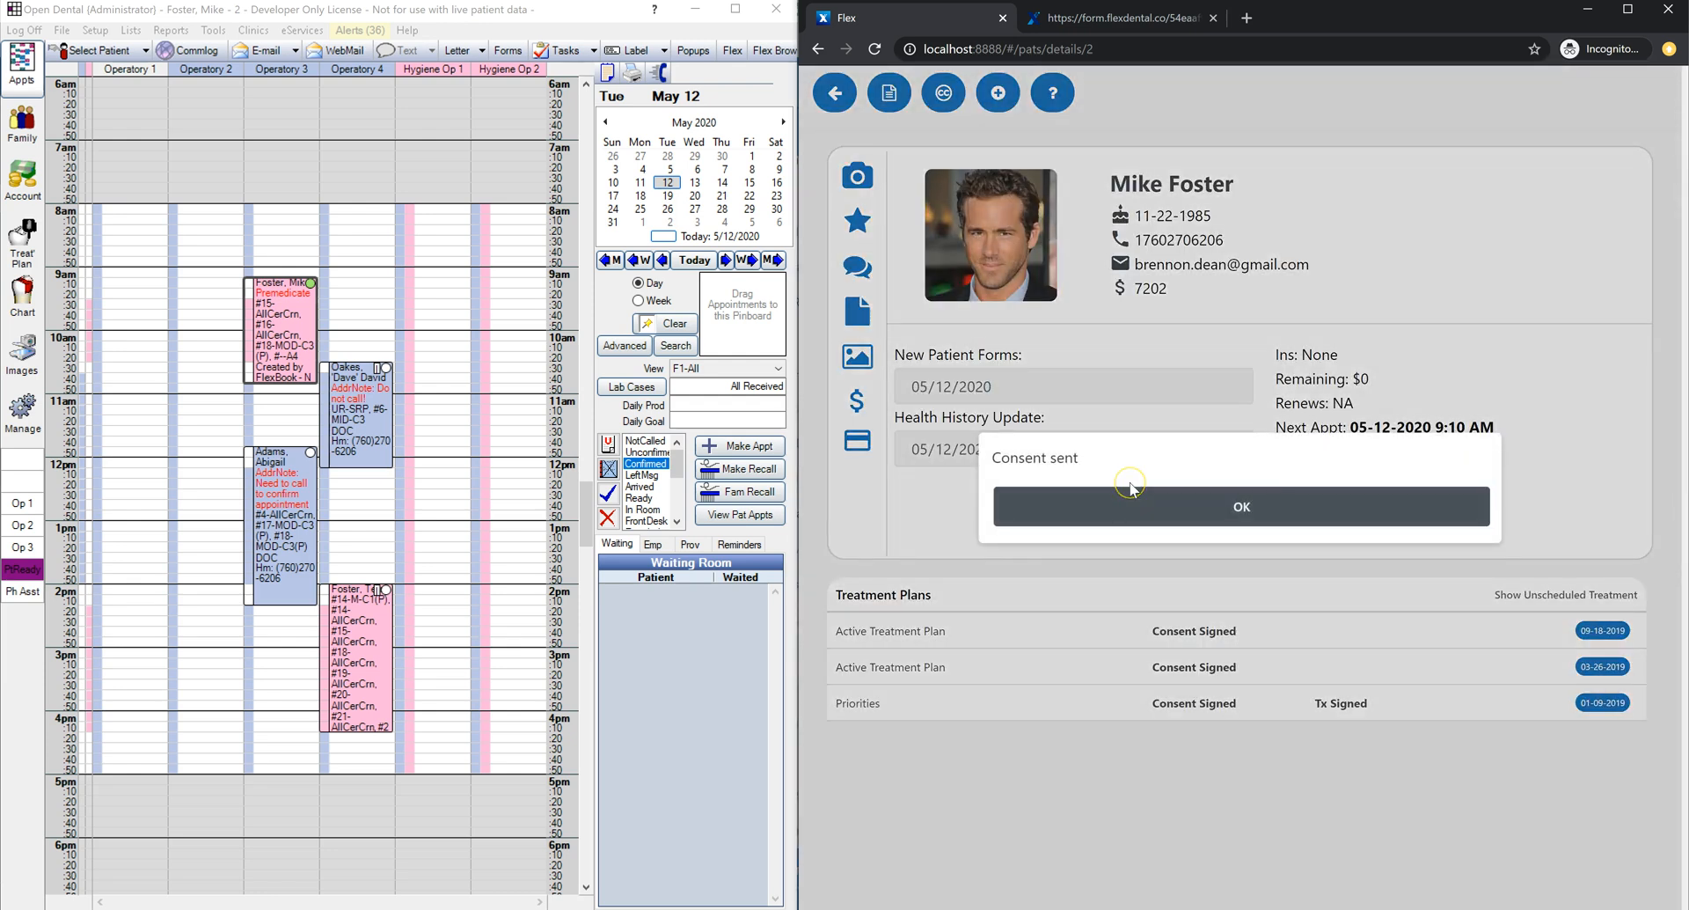
Step: Dismiss the confirmation and open the latest texted consent entry in Open Dental's Communications Log
click(1125, 518)
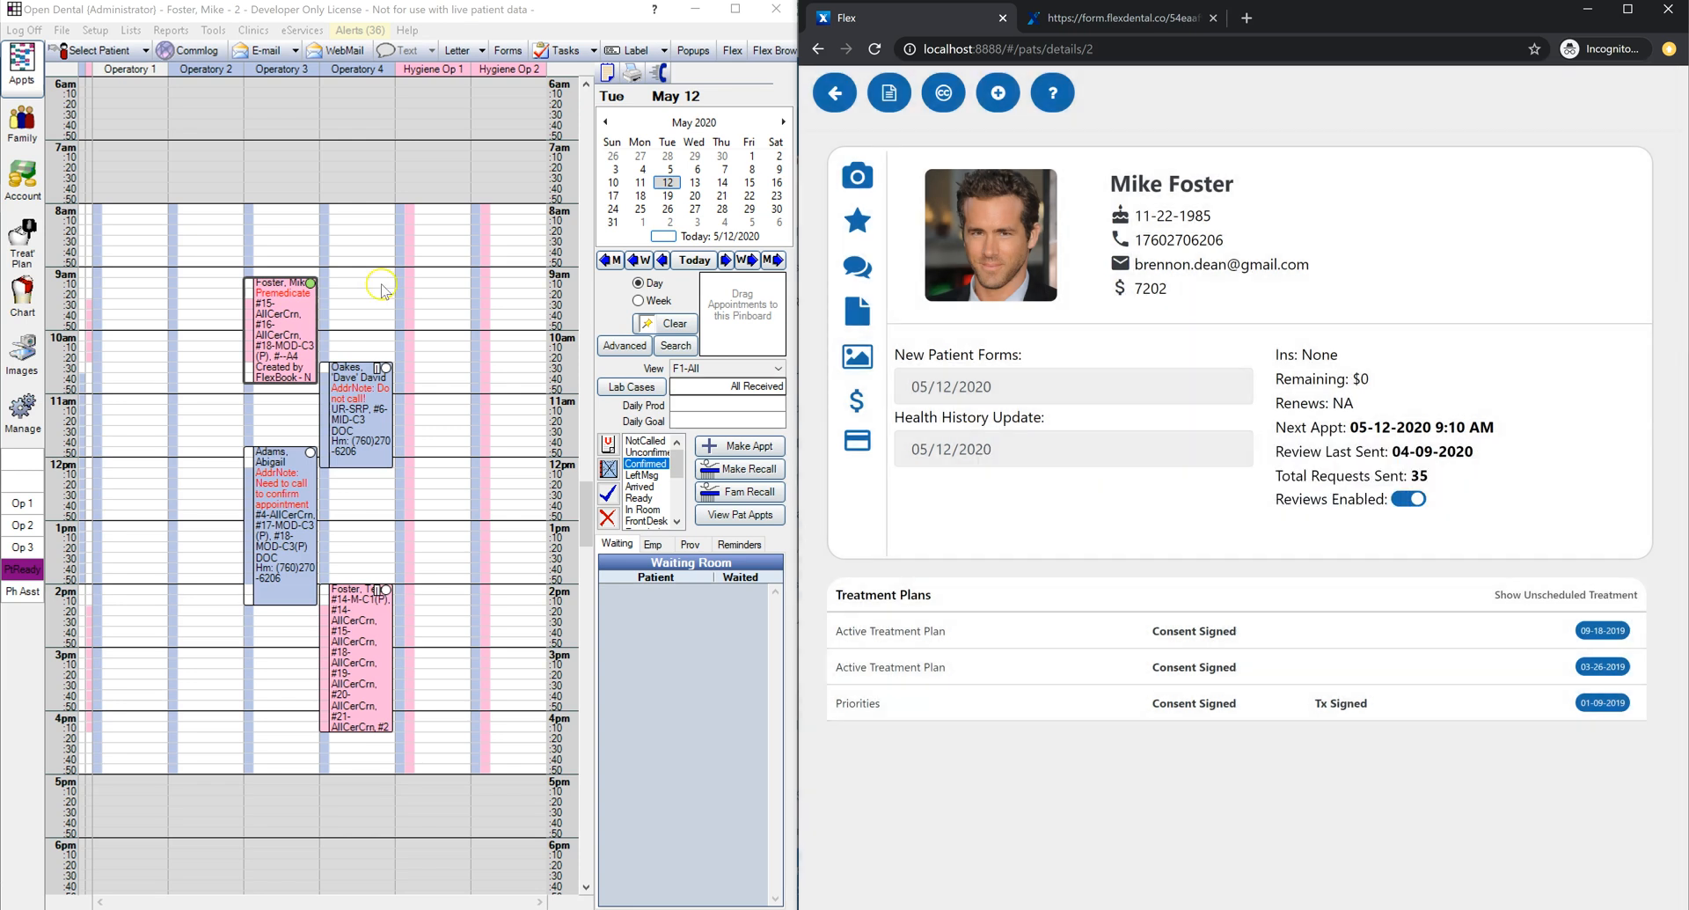
click(298, 315)
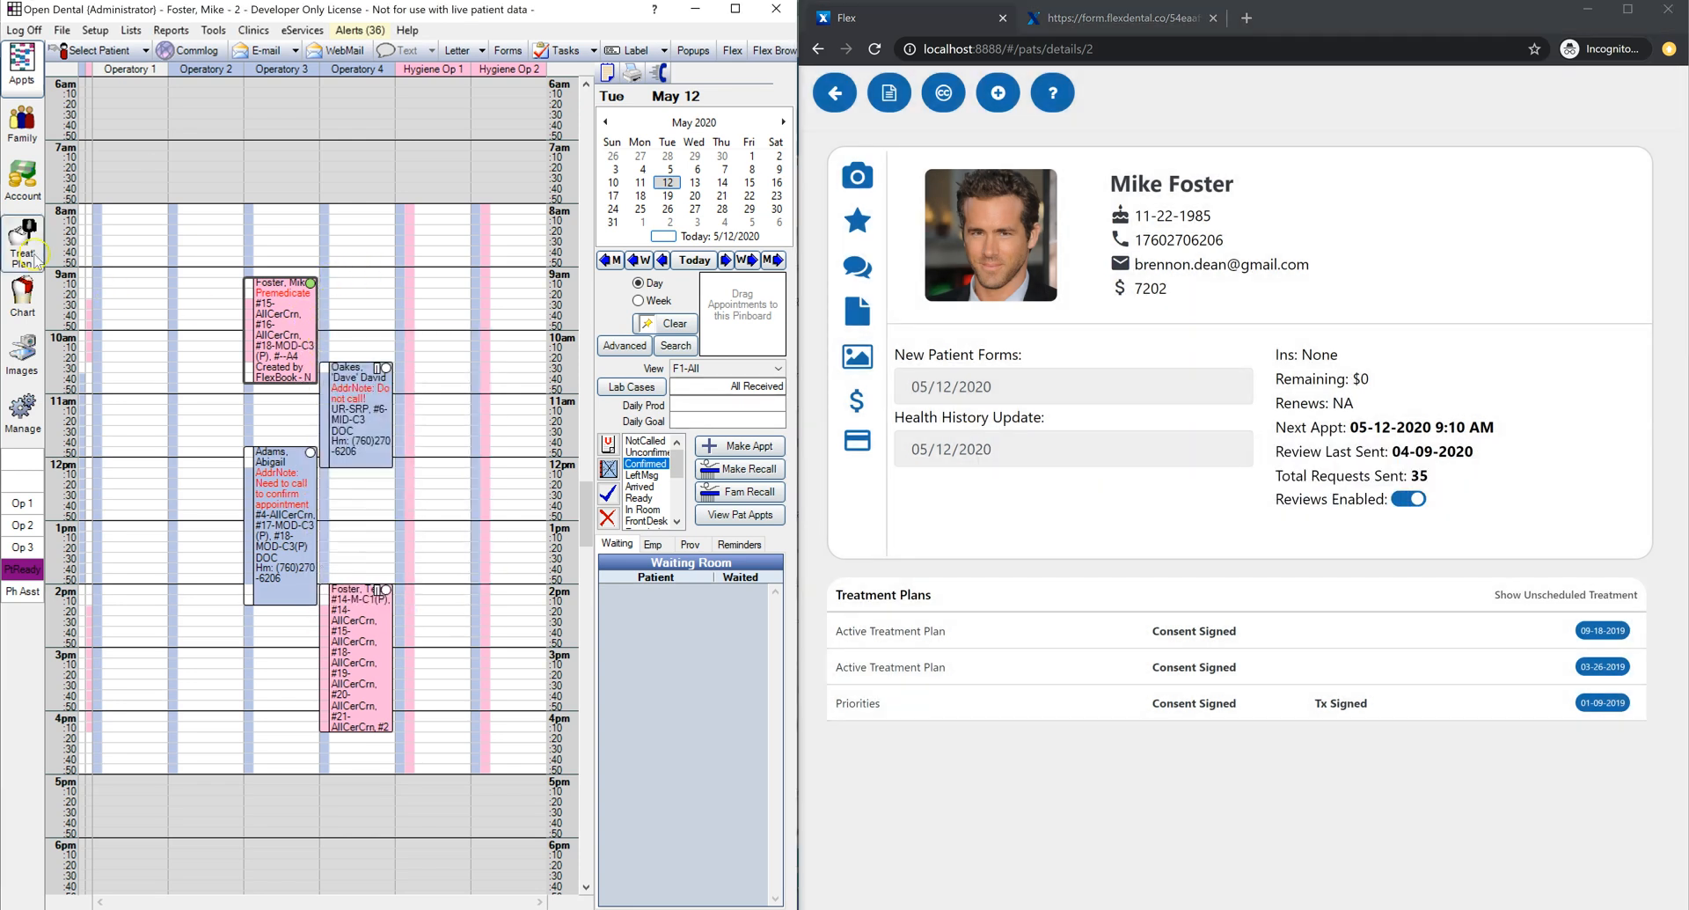
click(22, 176)
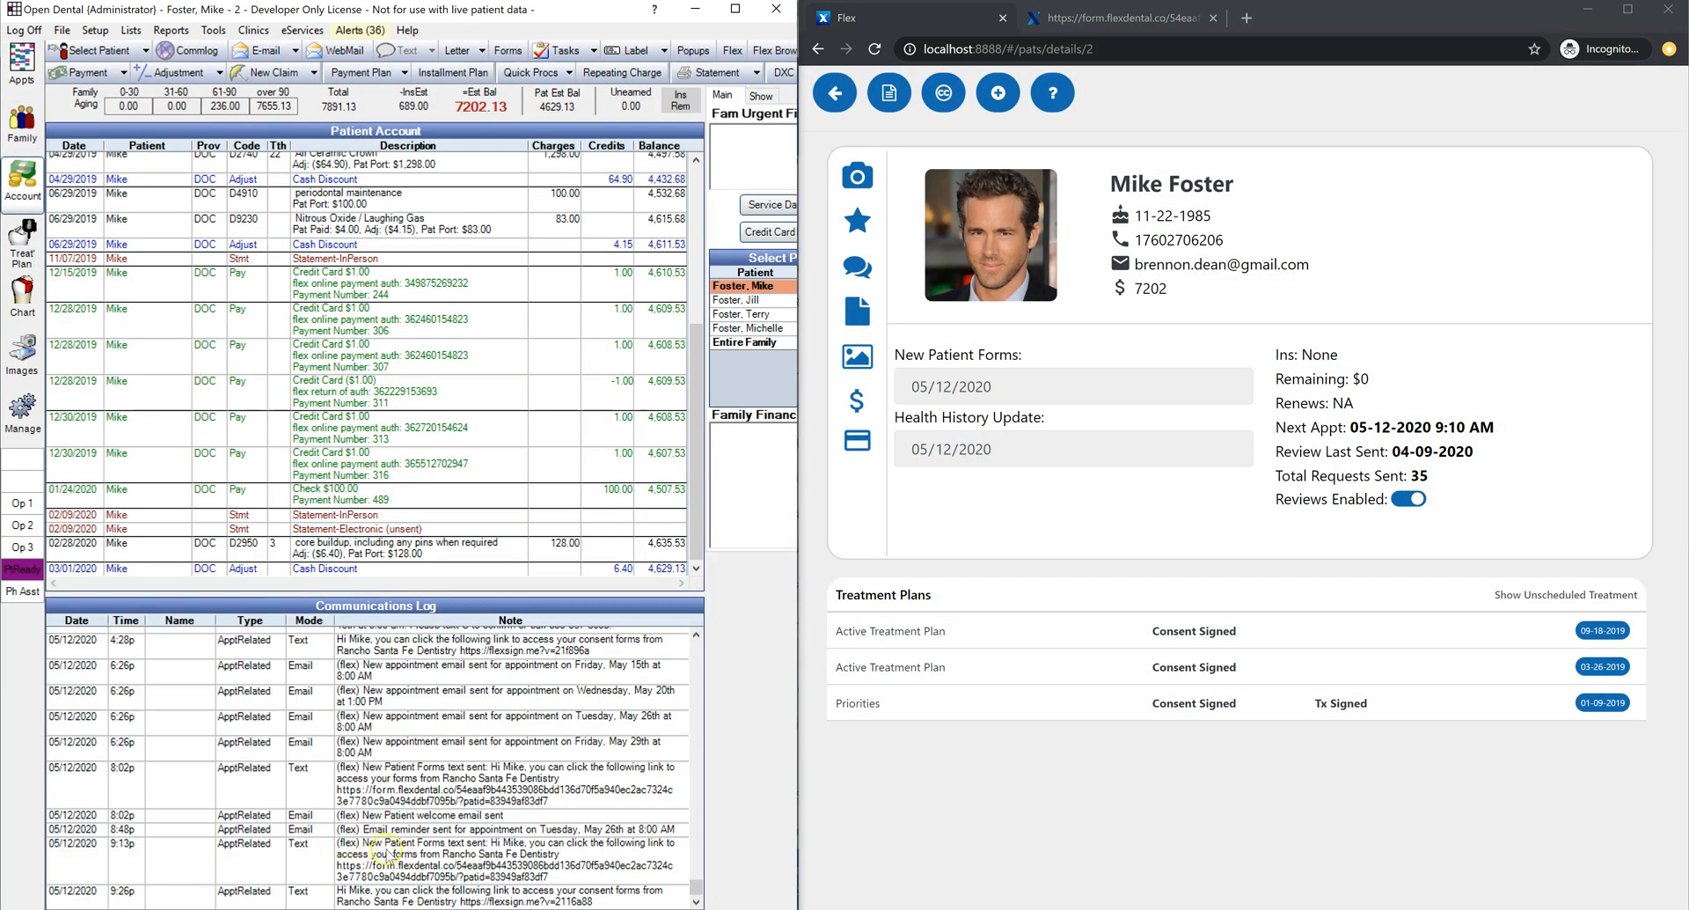
click(406, 901)
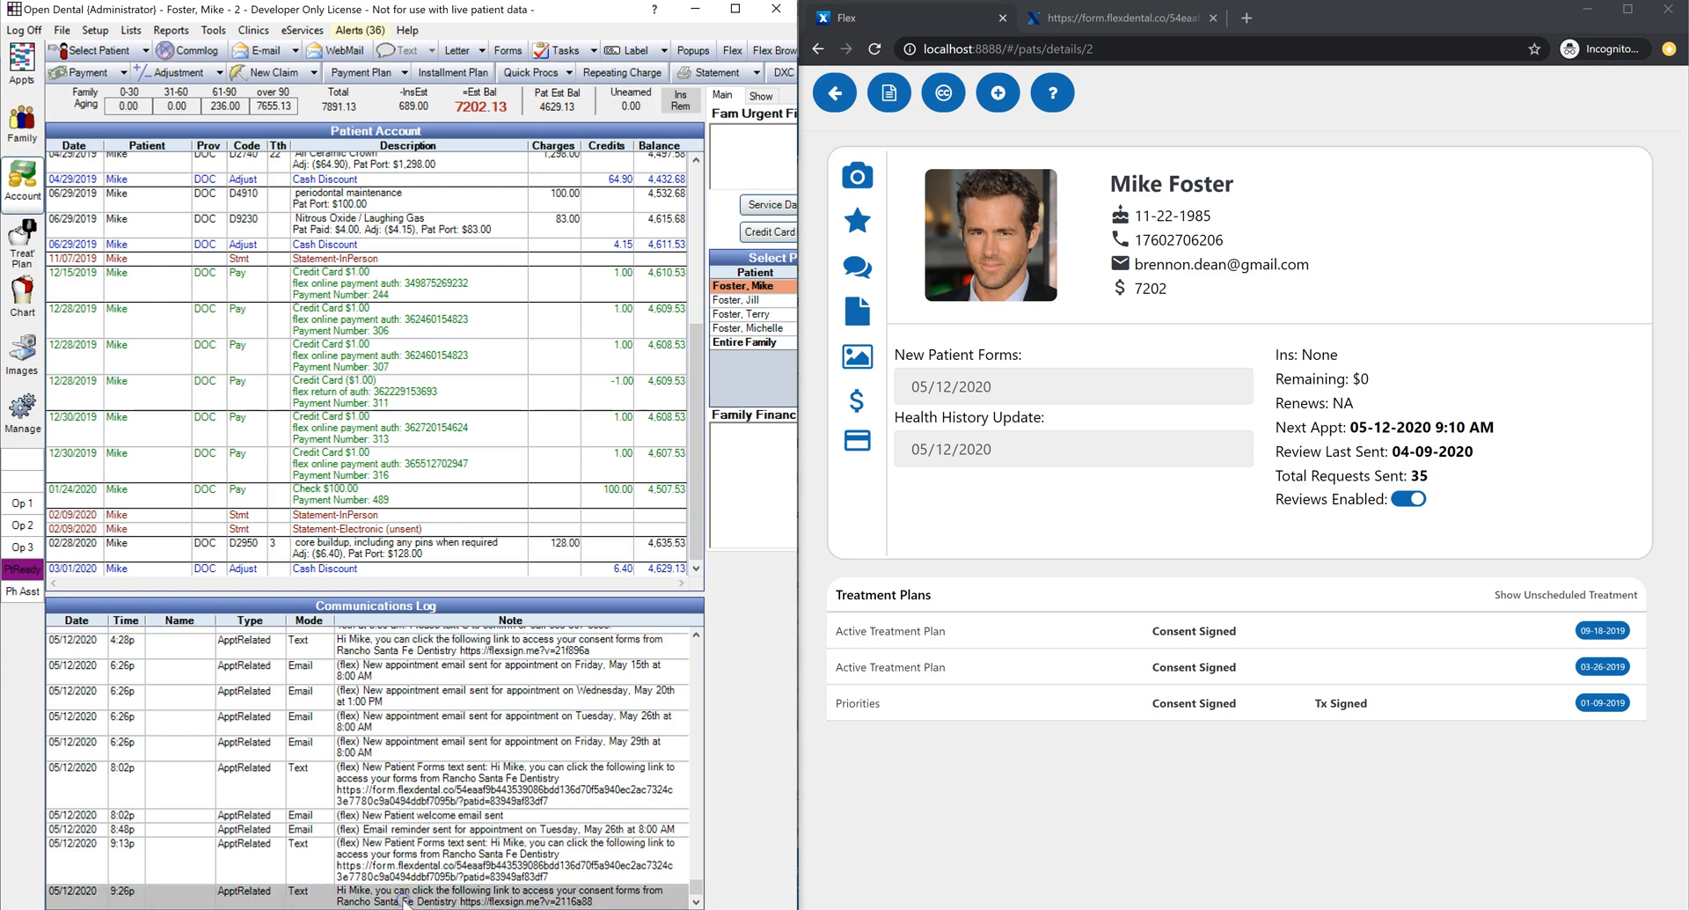
click(405, 901)
double_click(401, 897)
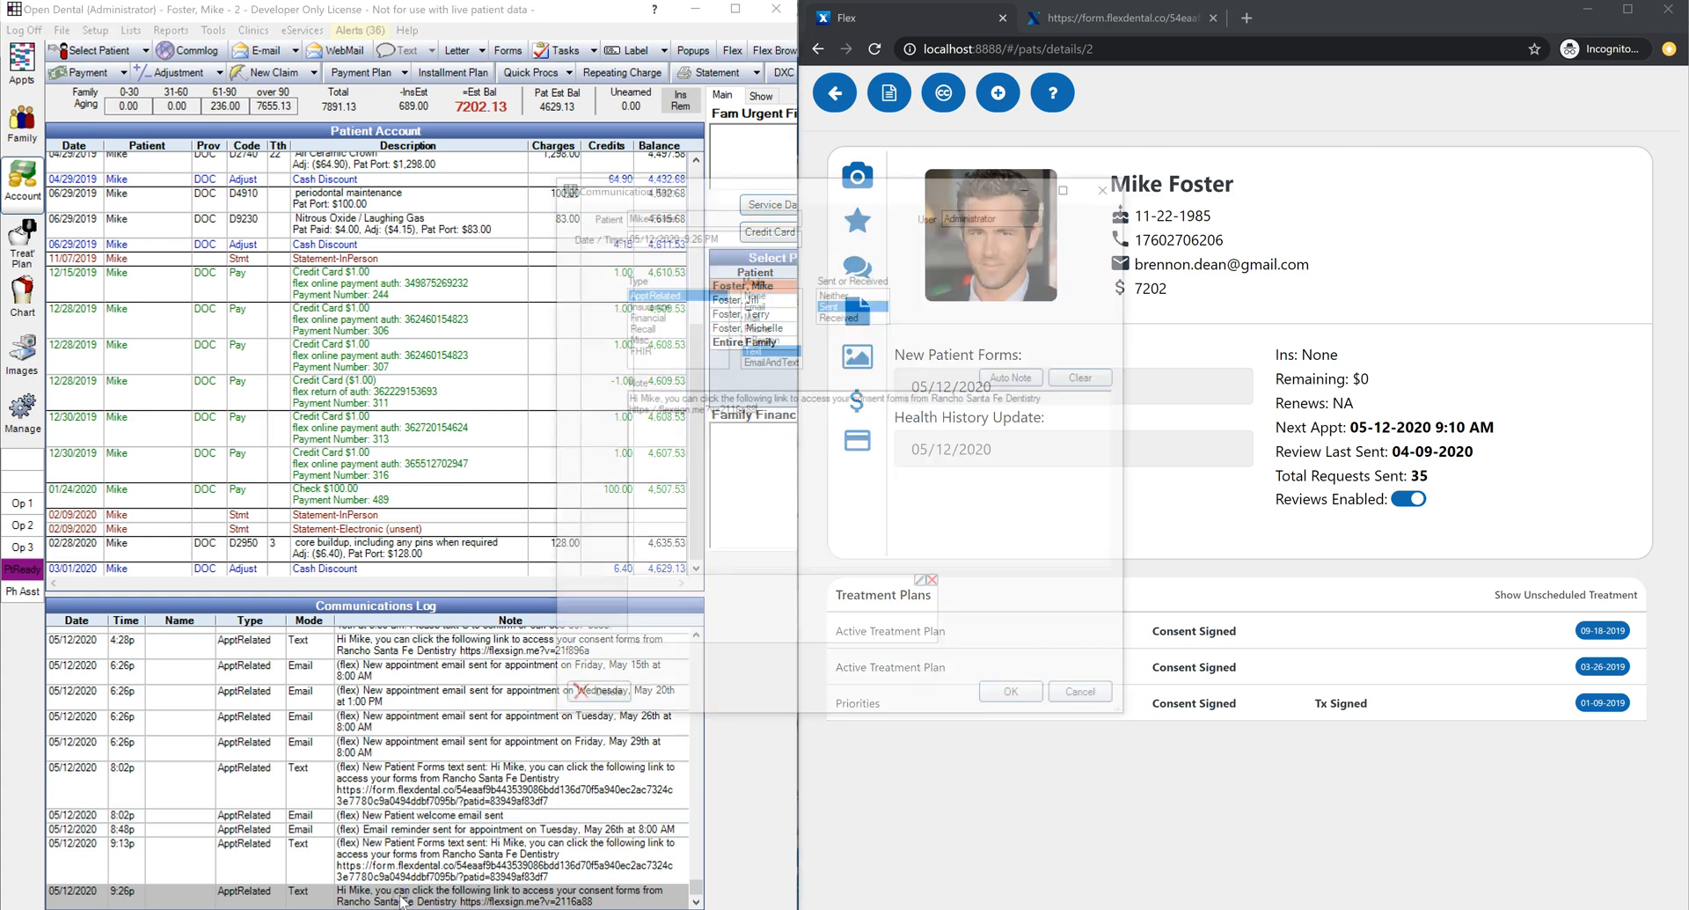
Step: Copy the consent link from the message and load it in a new browser tab
drag(785, 413, 611, 419)
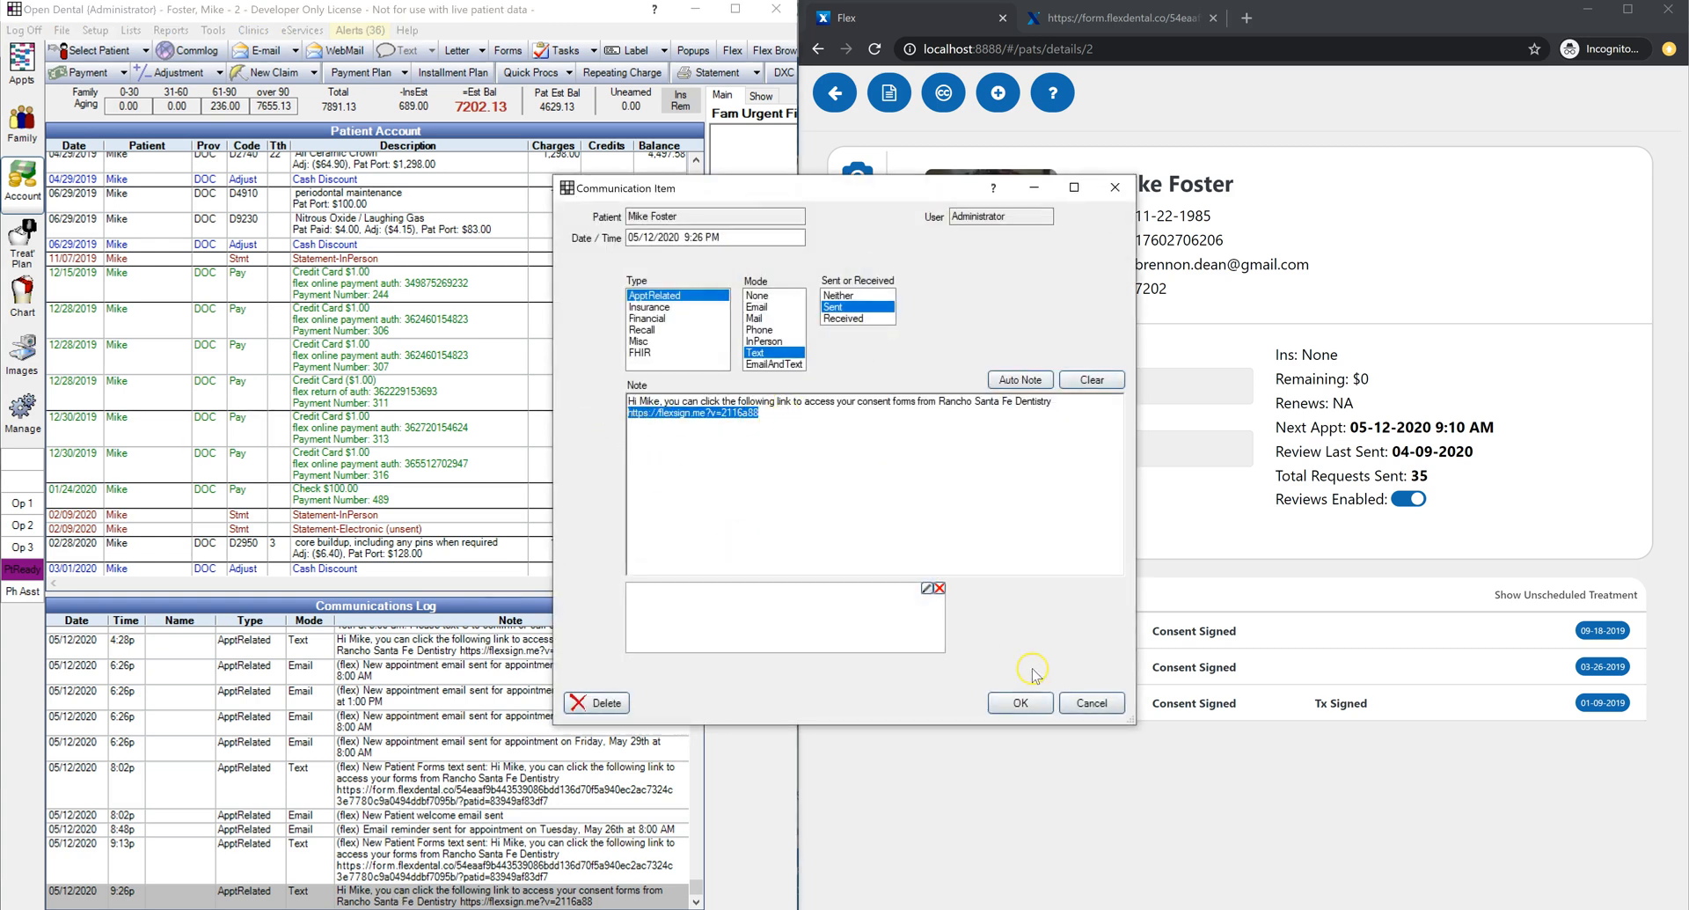
click(1090, 702)
click(1244, 19)
key(Return)
click(1220, 46)
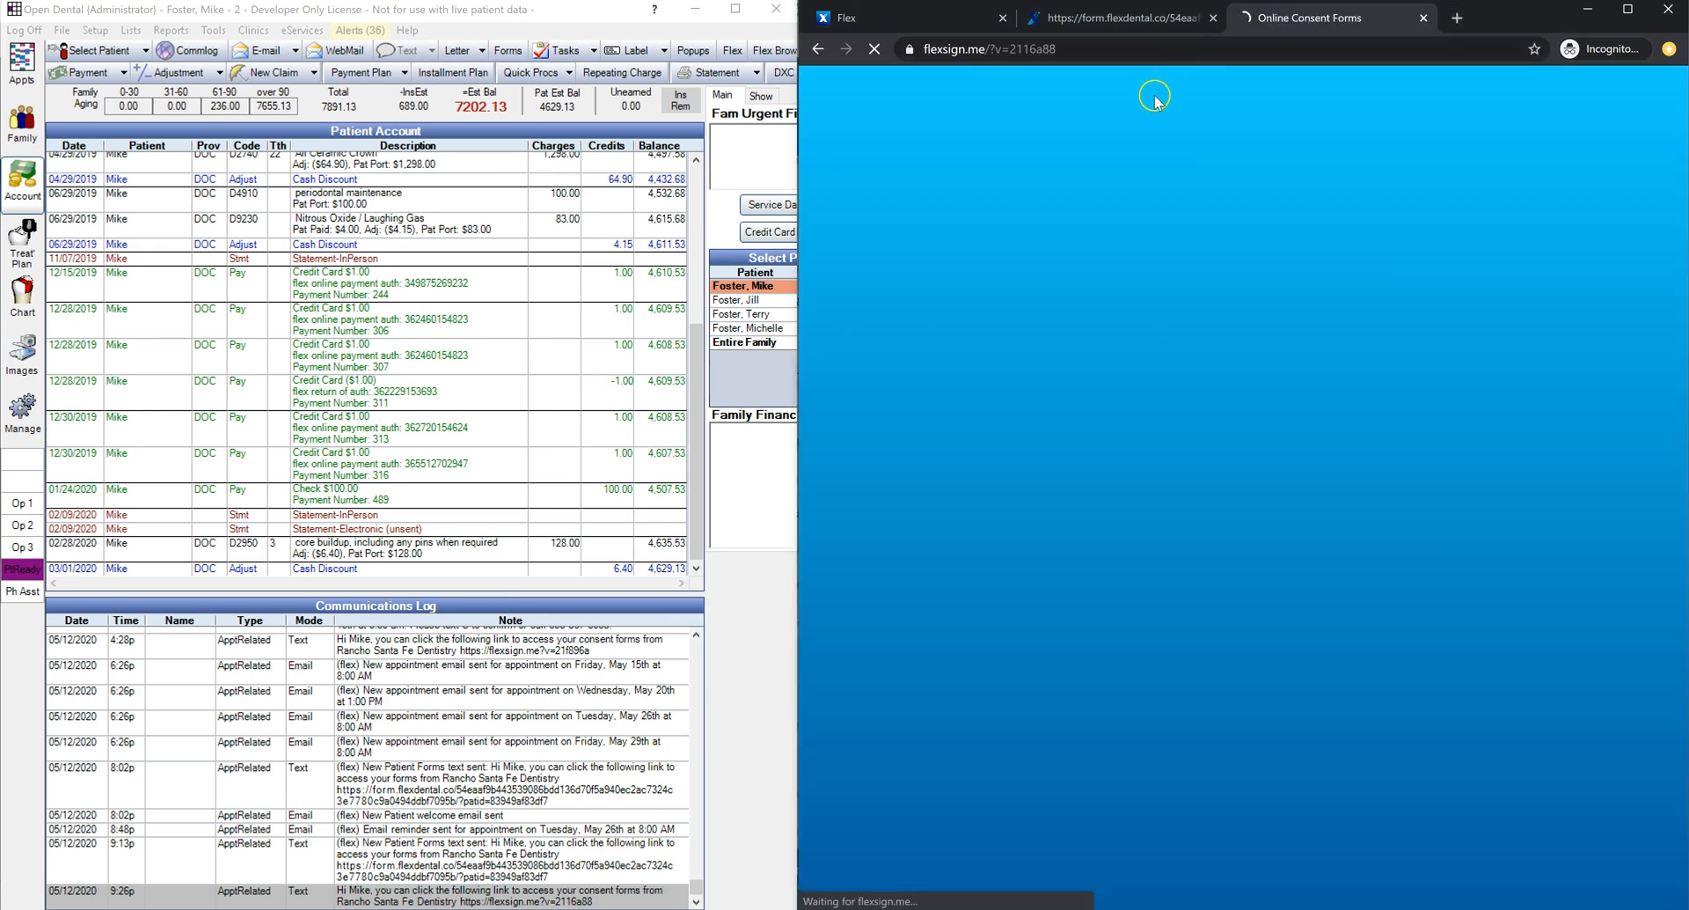
Step: Verify the patient's birth date and enter the name of the person signing on their behalf
click(1170, 295)
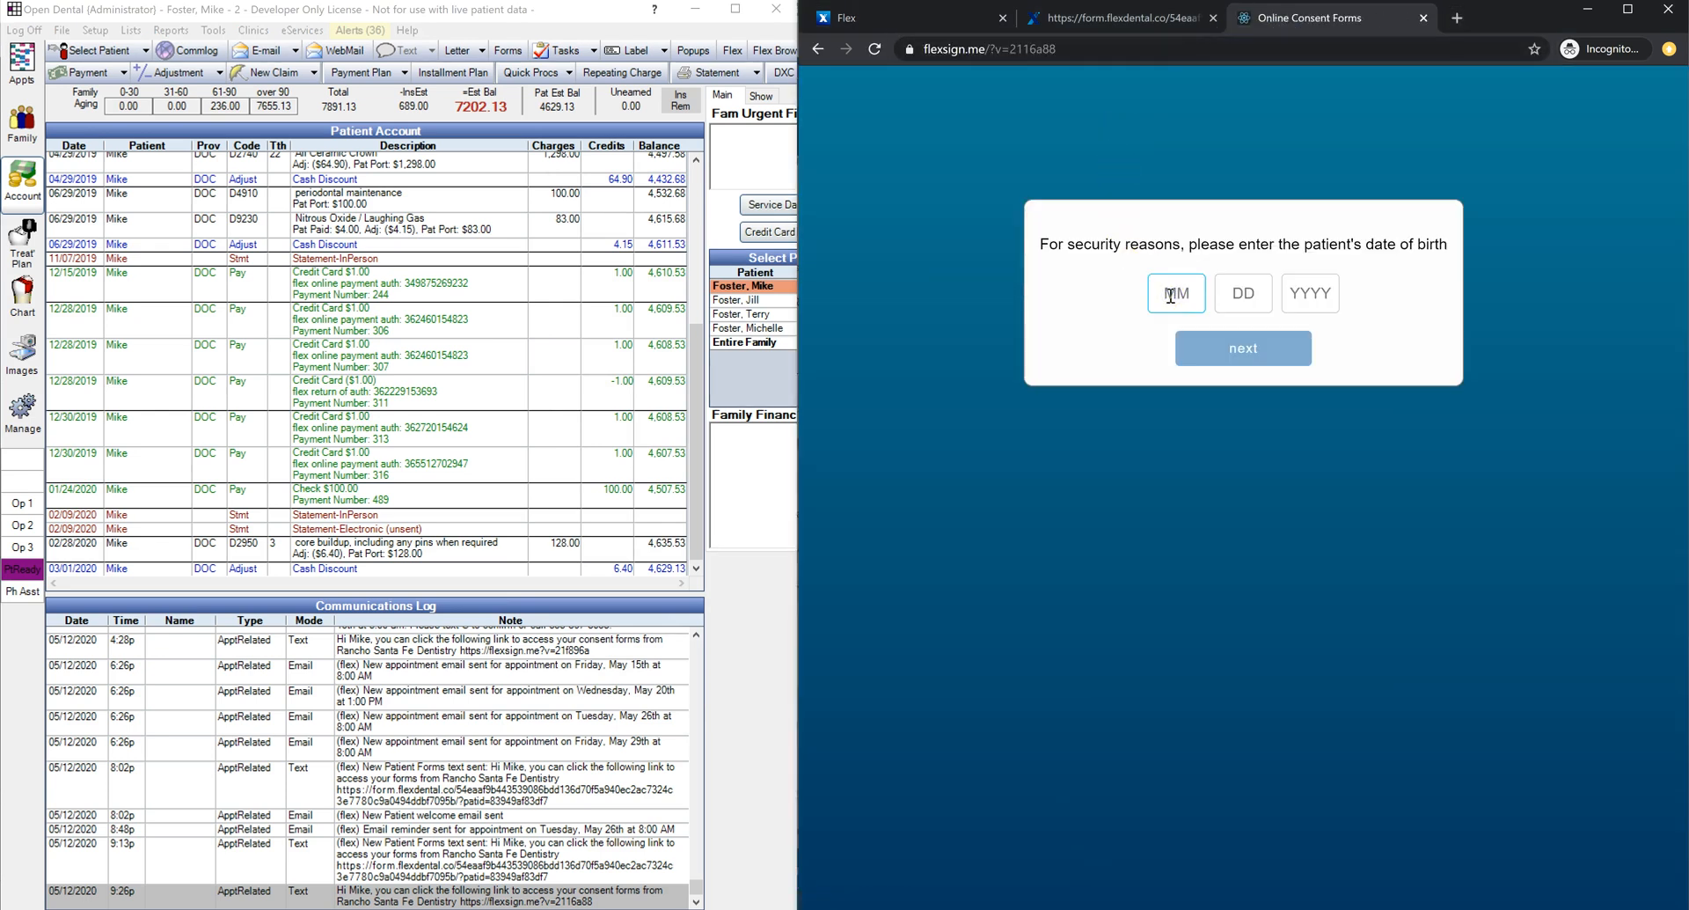
text(1122)
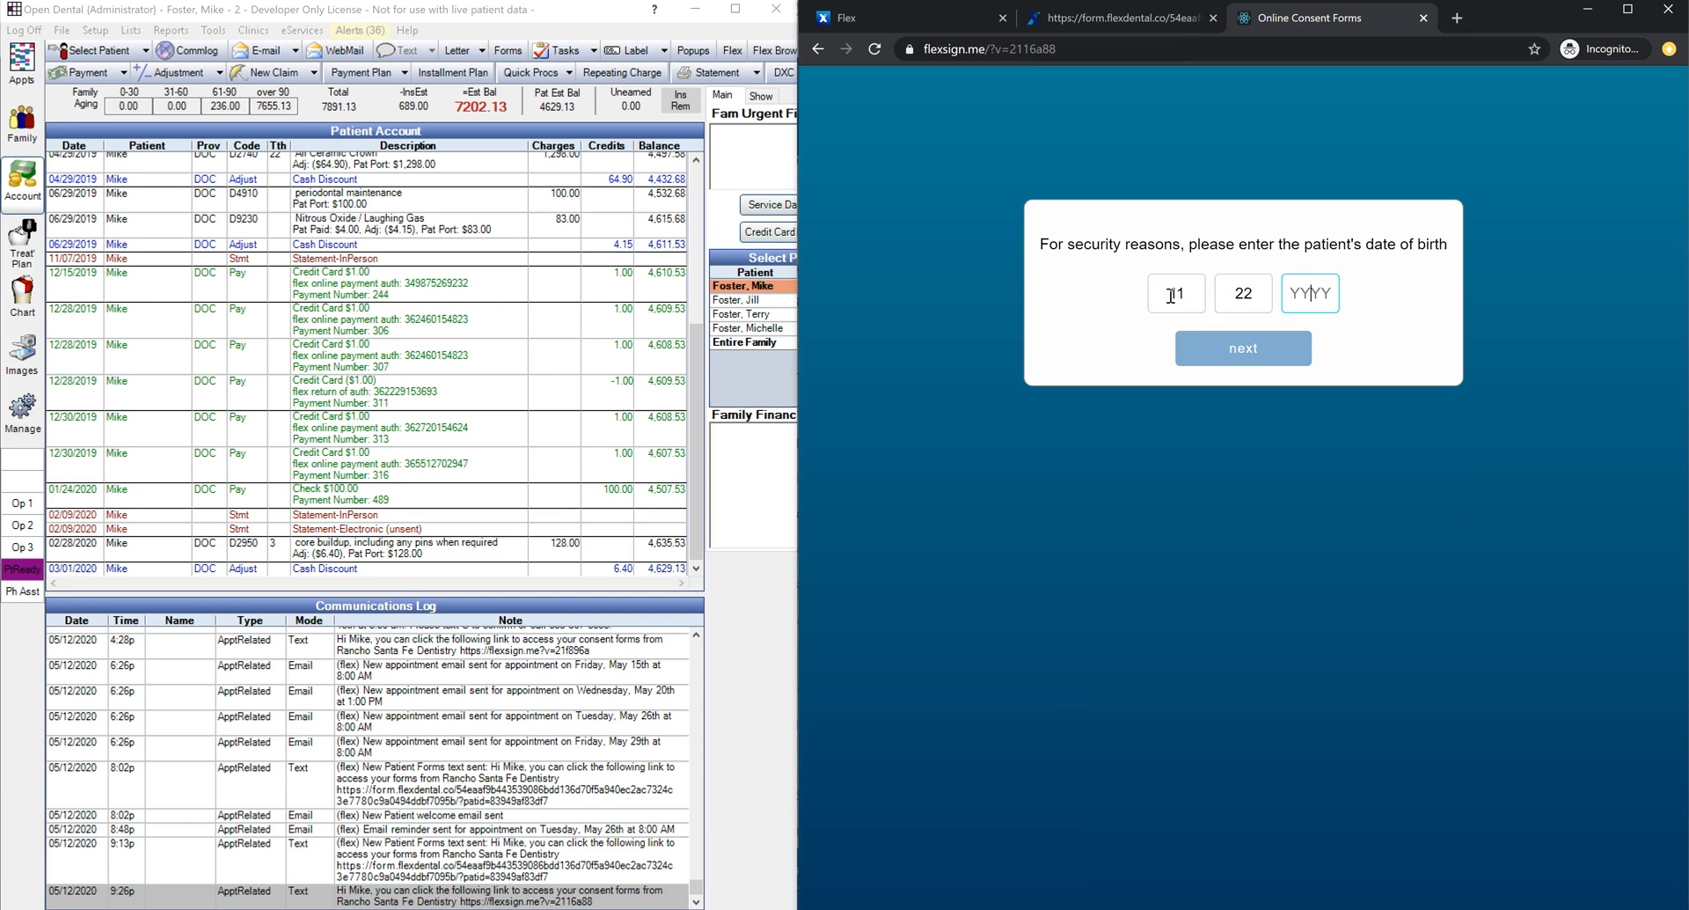
text(1988)
click(1249, 350)
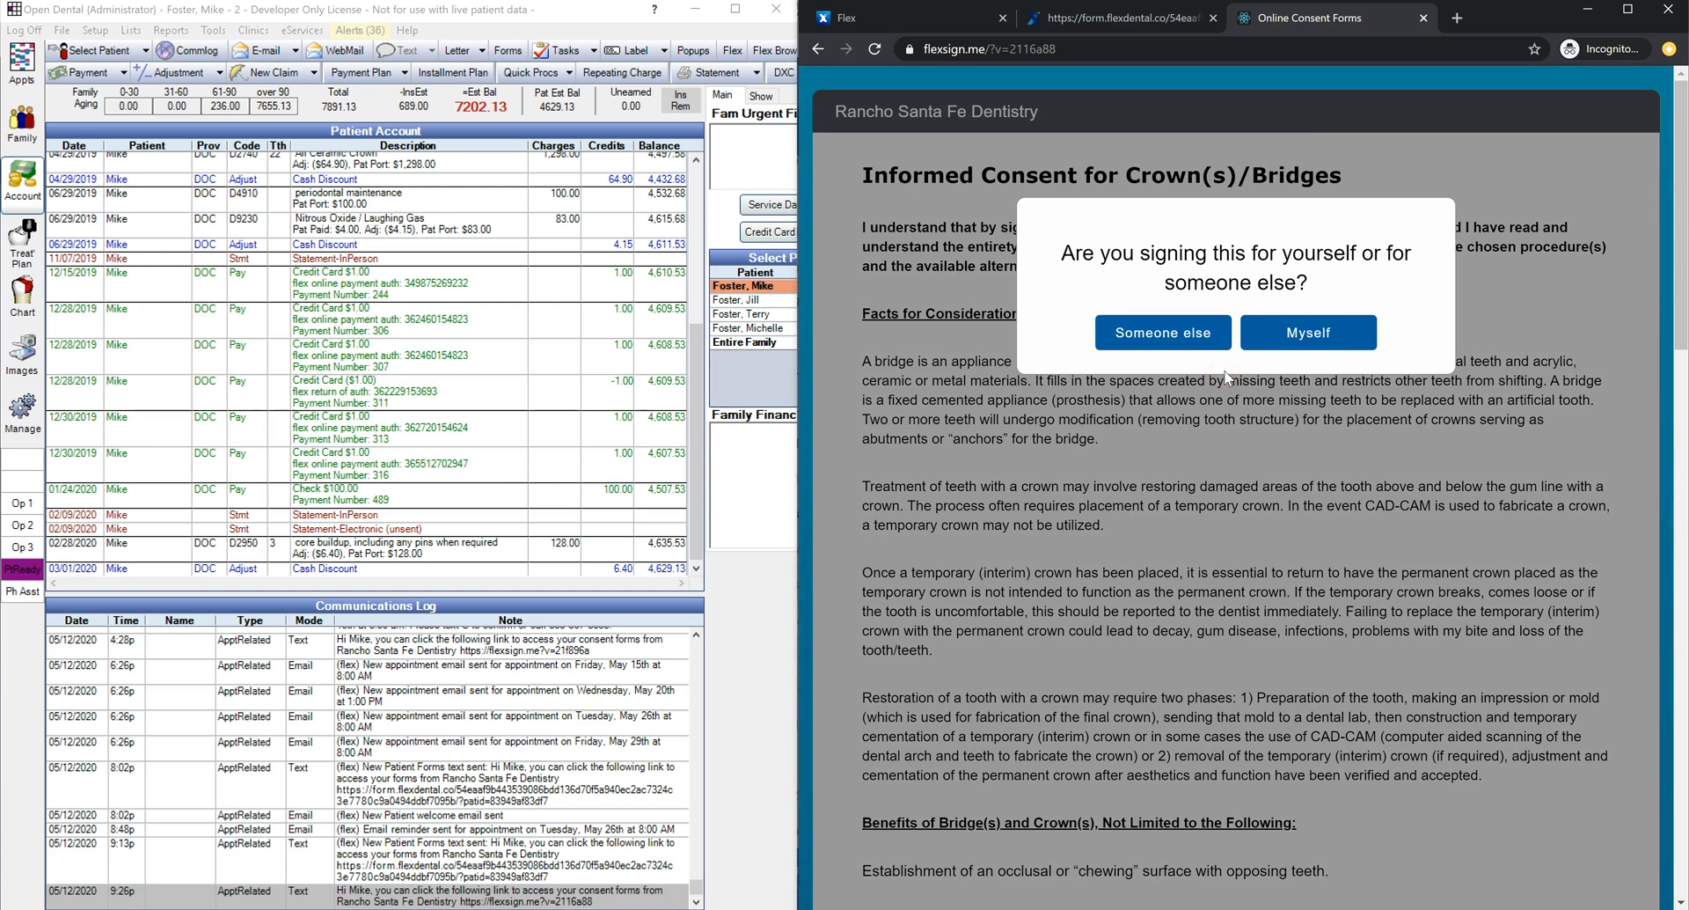
click(1185, 334)
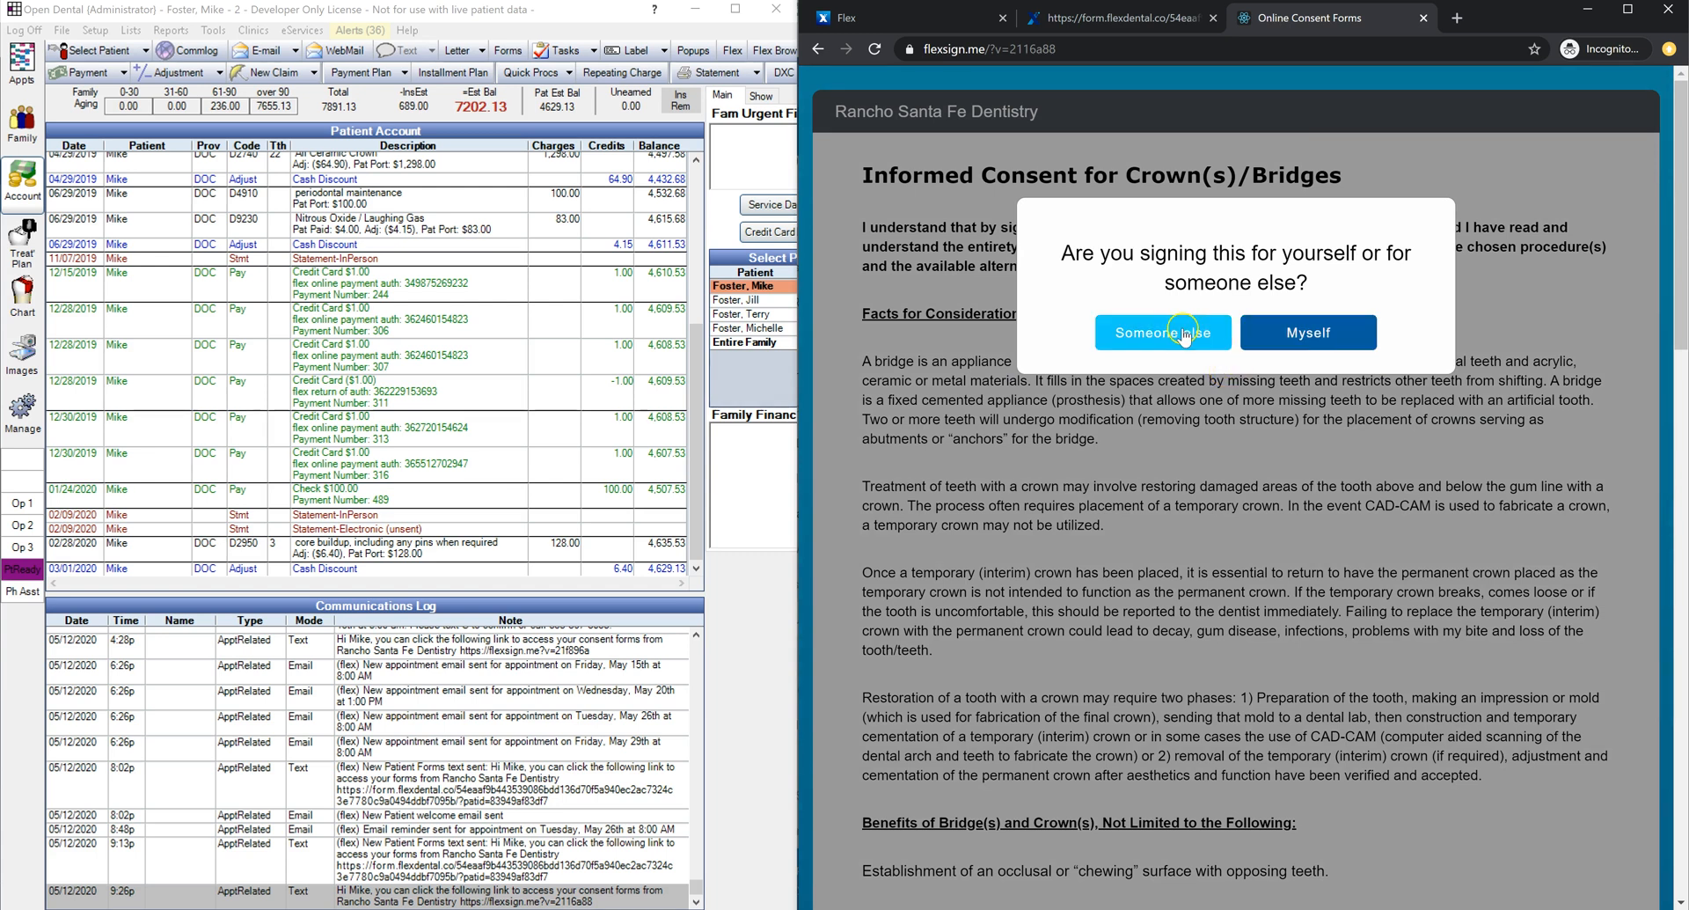
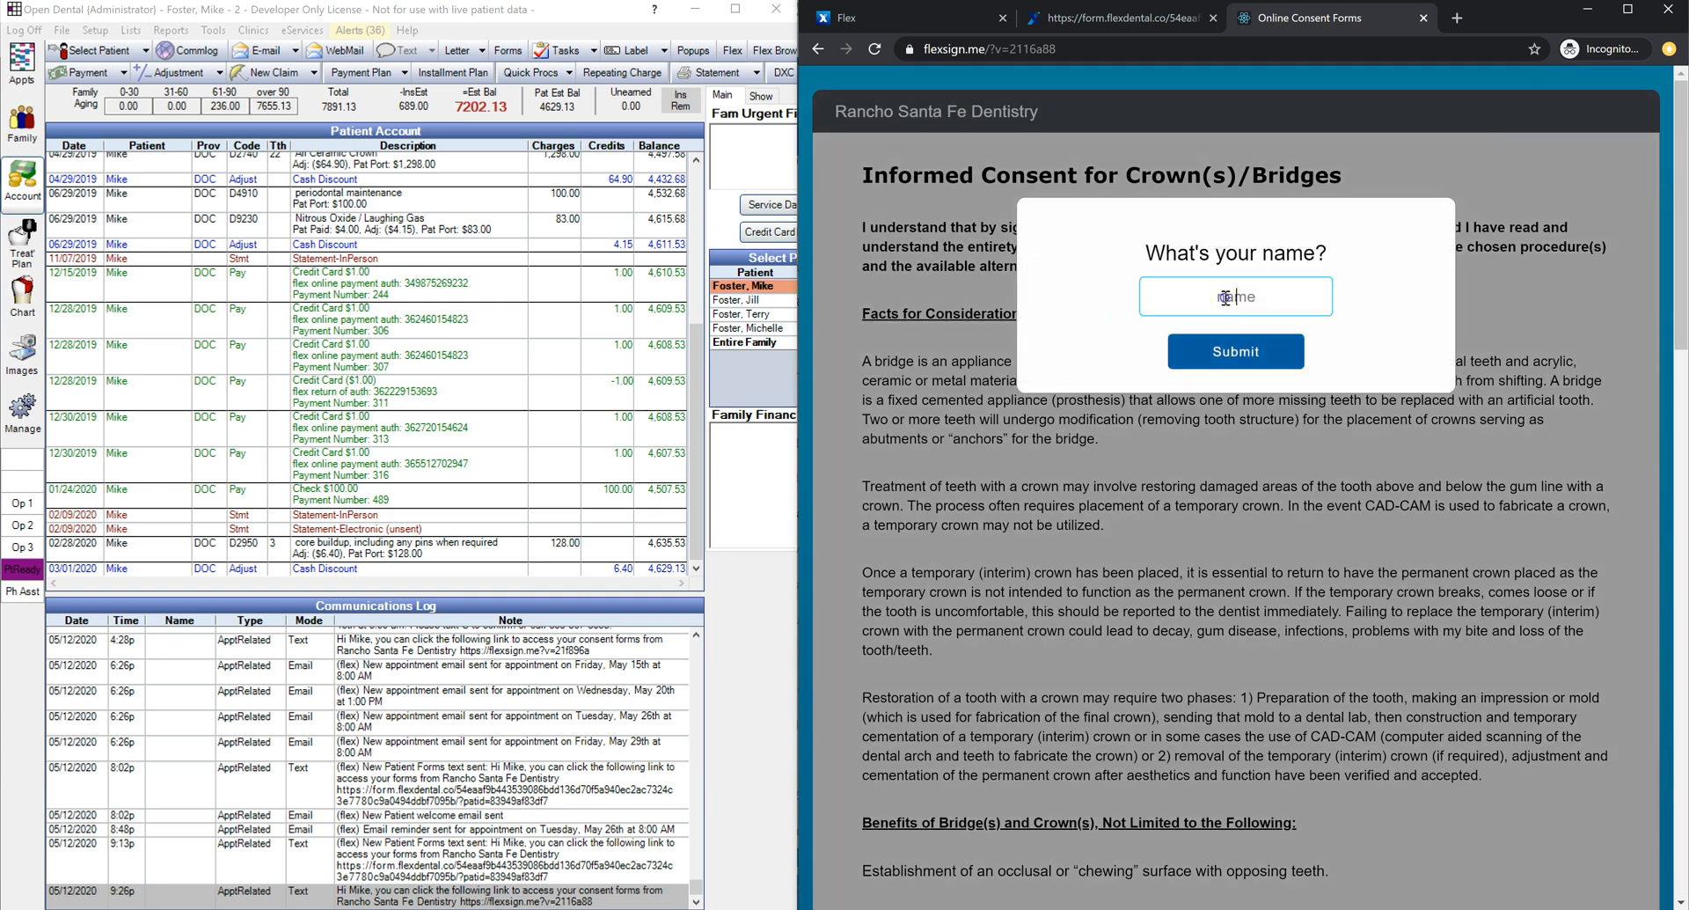
click(1235, 351)
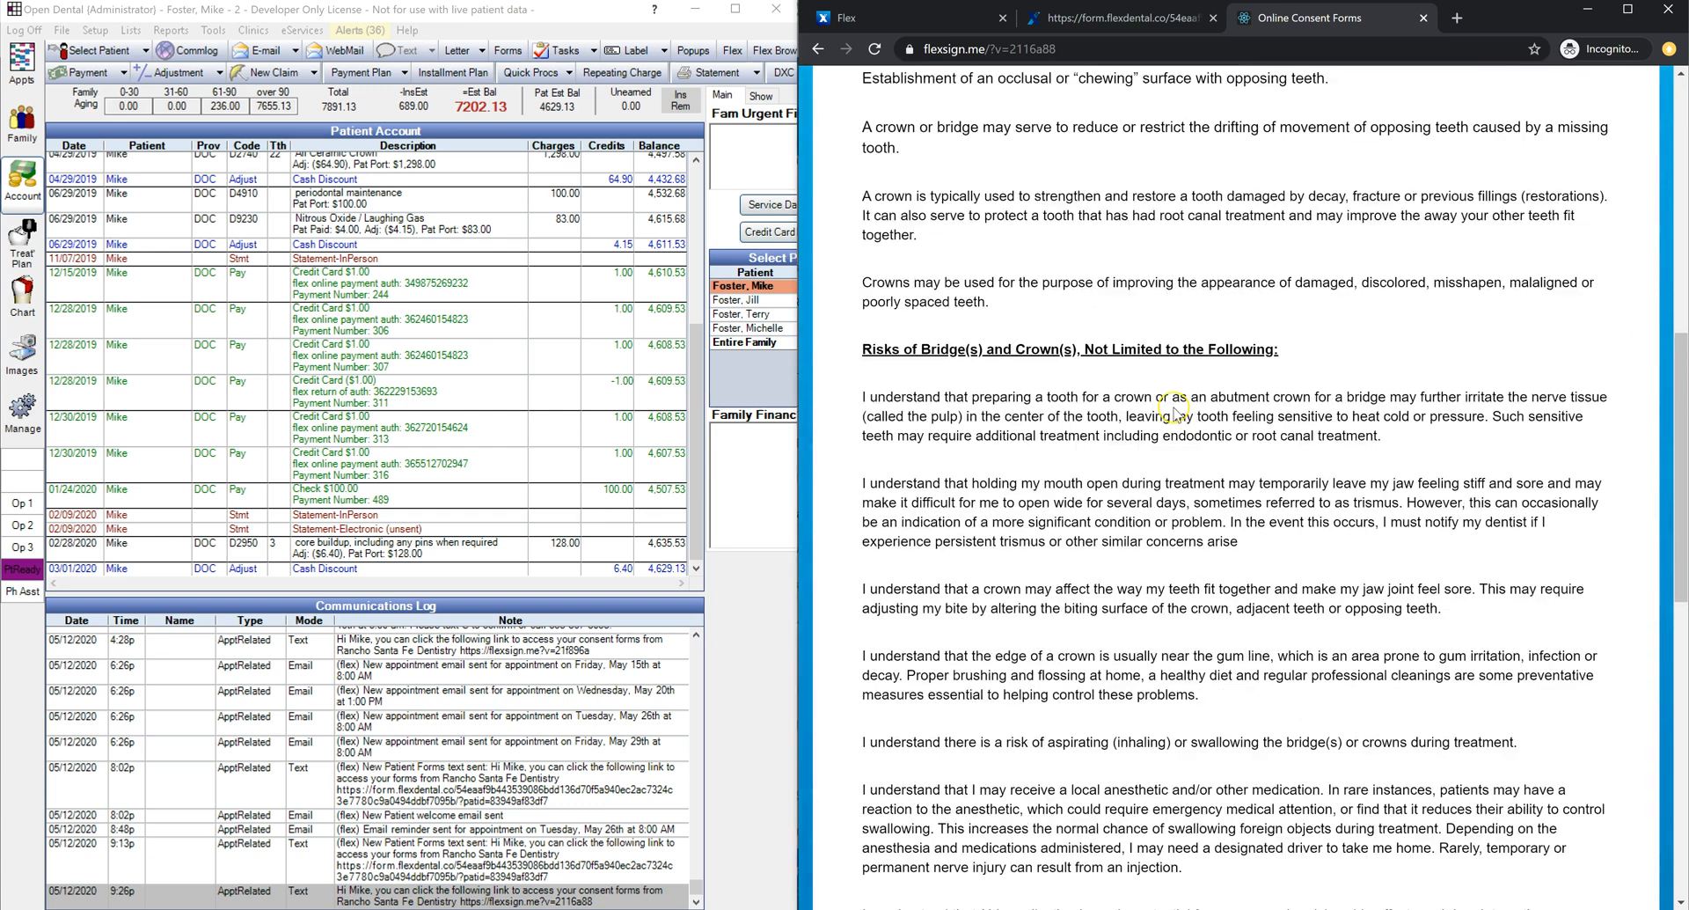
Step: Sign and submit the Crowns and Bridges consent form
drag(985, 496, 832, 498)
mouse_move(1053, 679)
mouse_down()
mouse_move(1095, 695)
mouse_move(1425, 682)
mouse_up()
click(1261, 683)
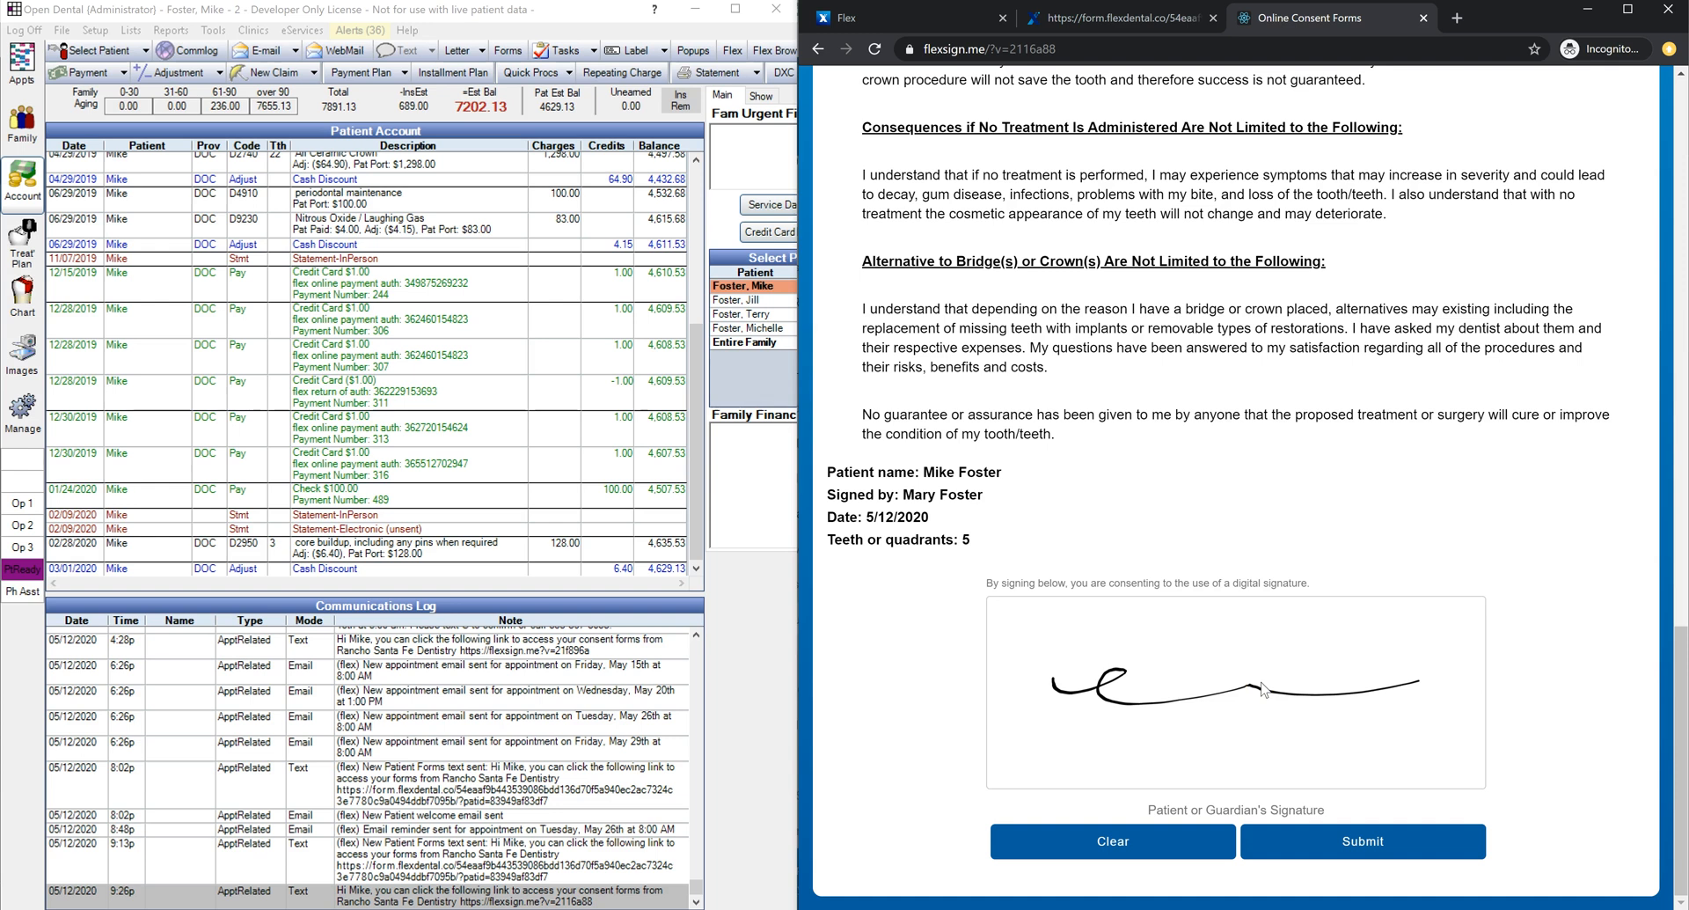
click(1330, 840)
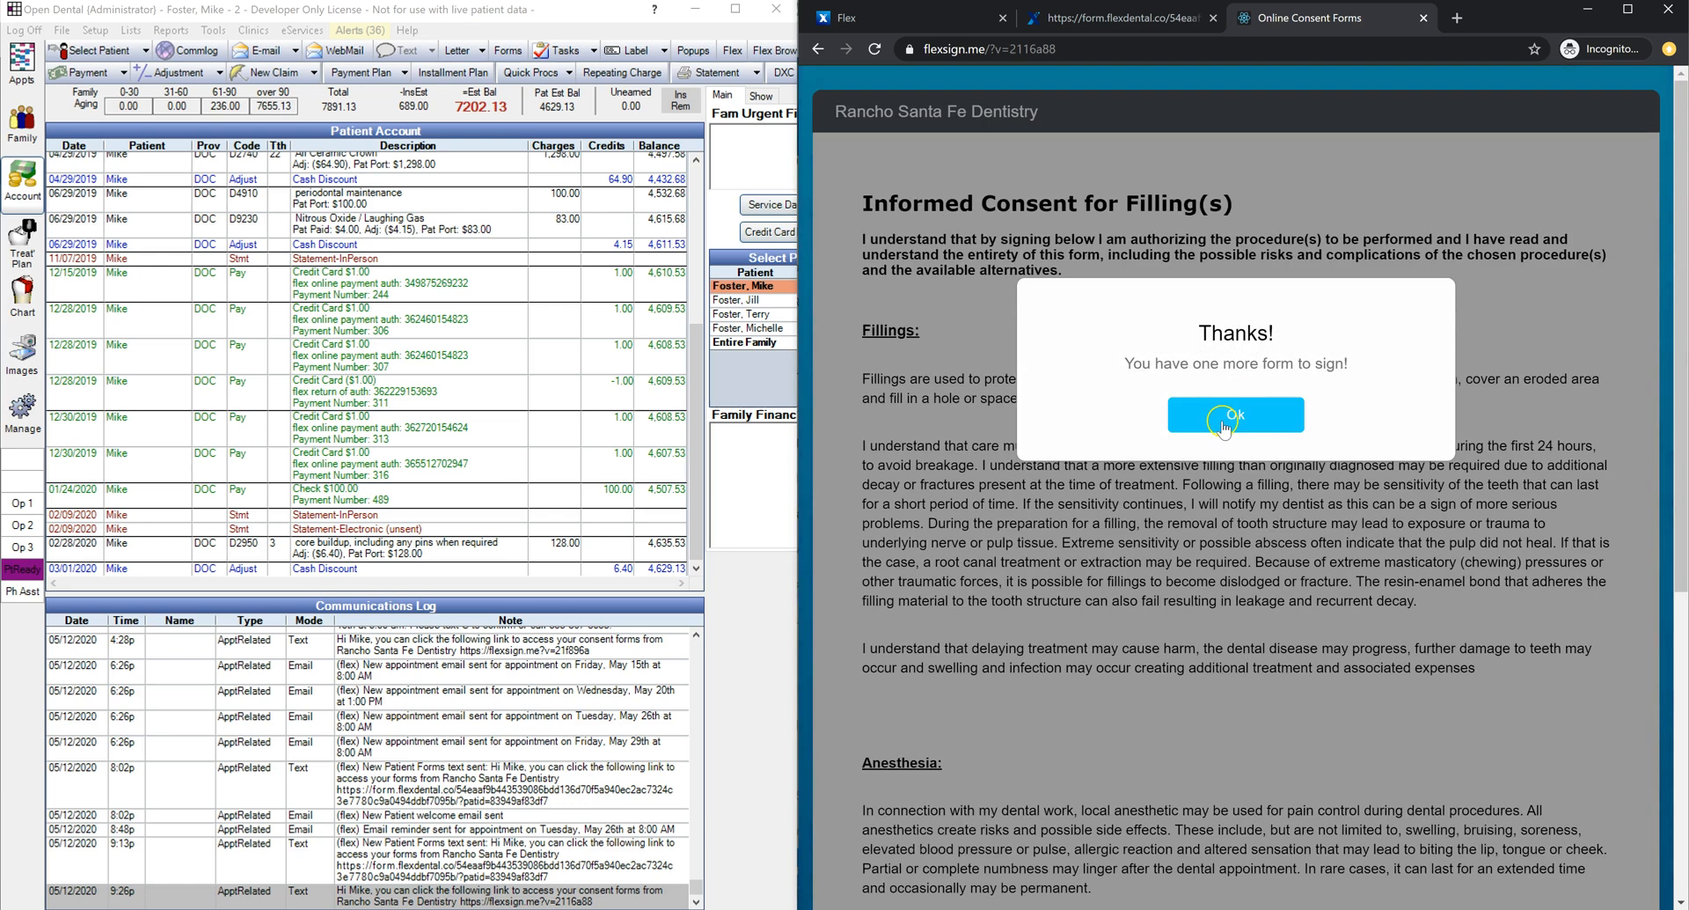
click(1227, 417)
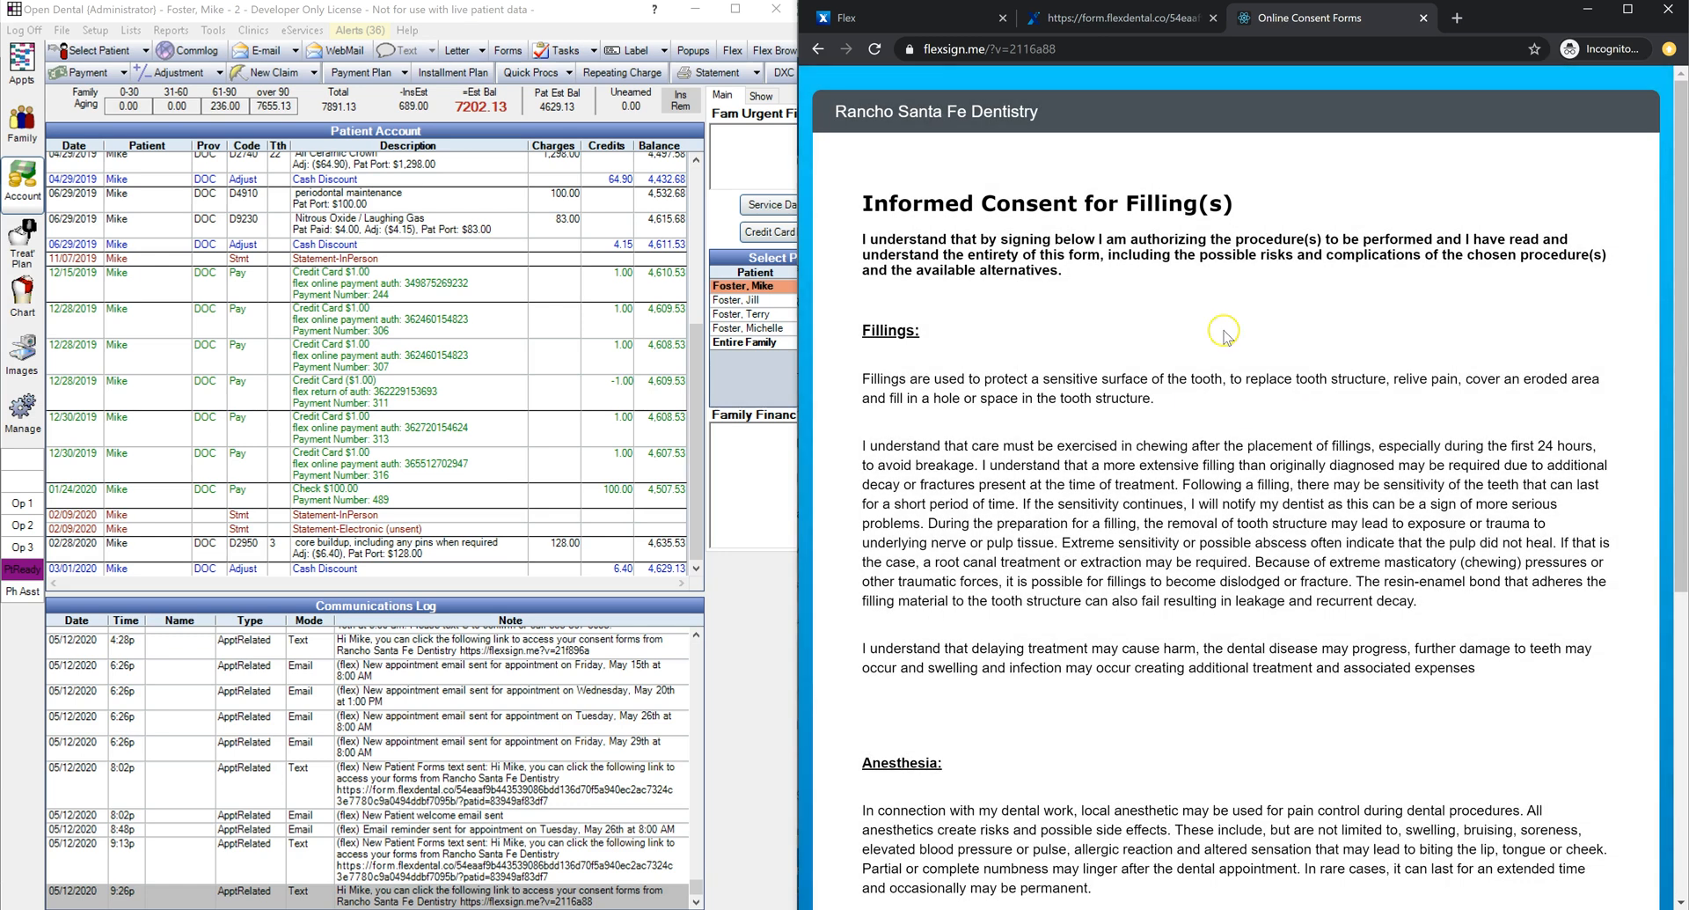
Step: Sign and submit the fillings consent form, then switch Open Dental to the Images module
scroll(1082, 350, down, 5)
drag(1012, 607, 824, 607)
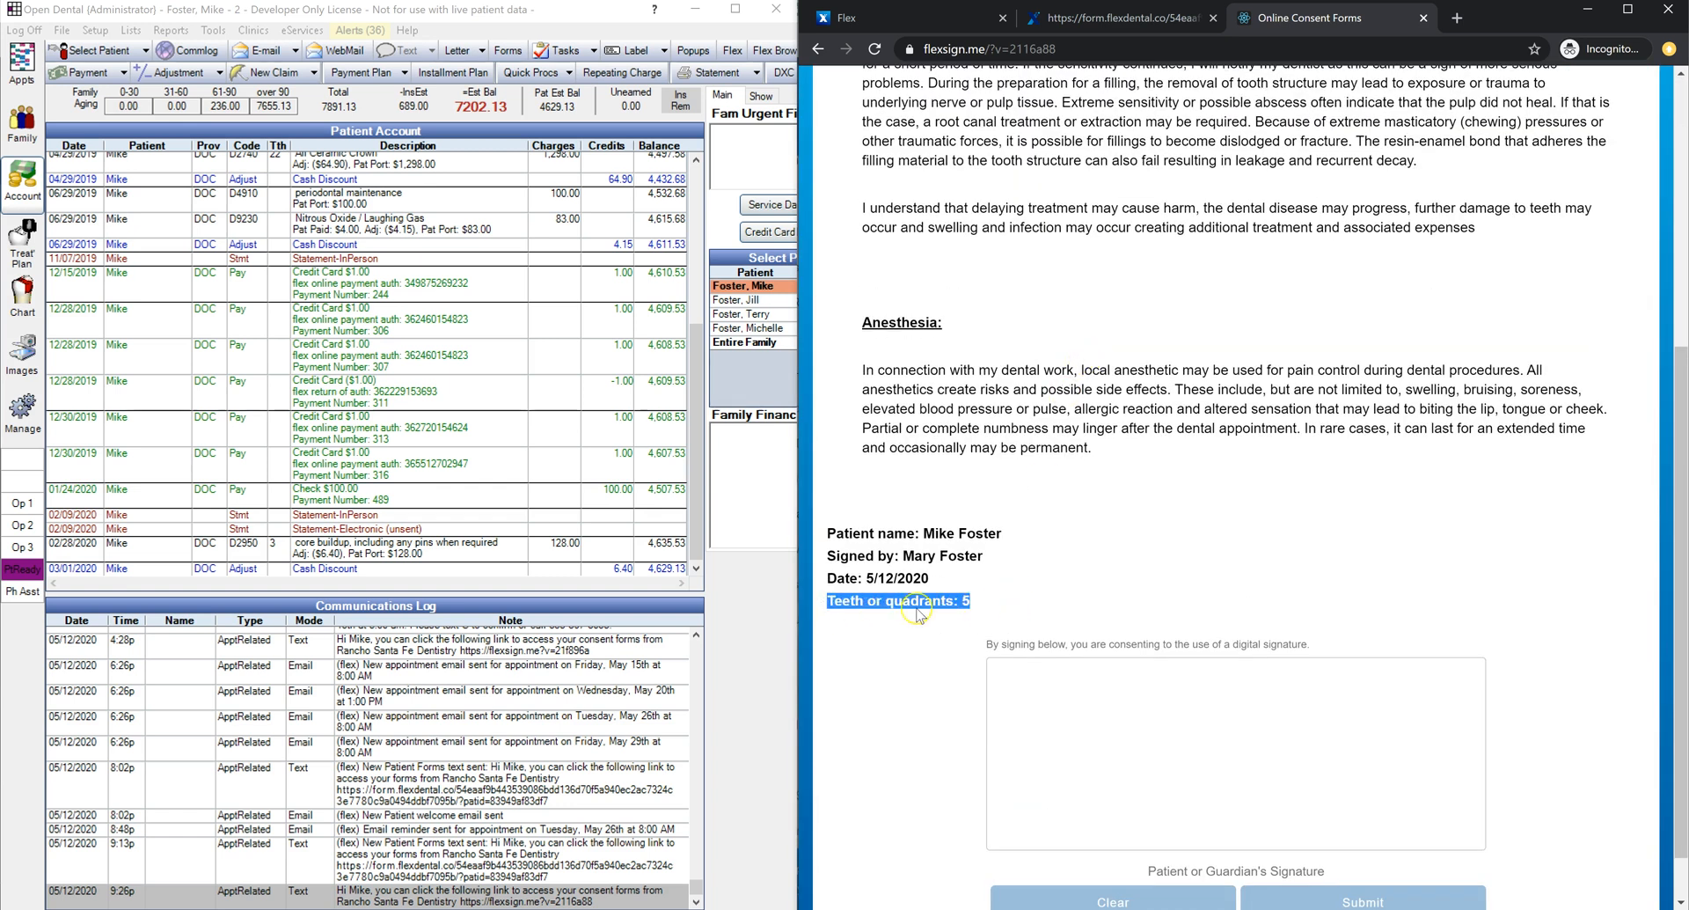
click(1019, 607)
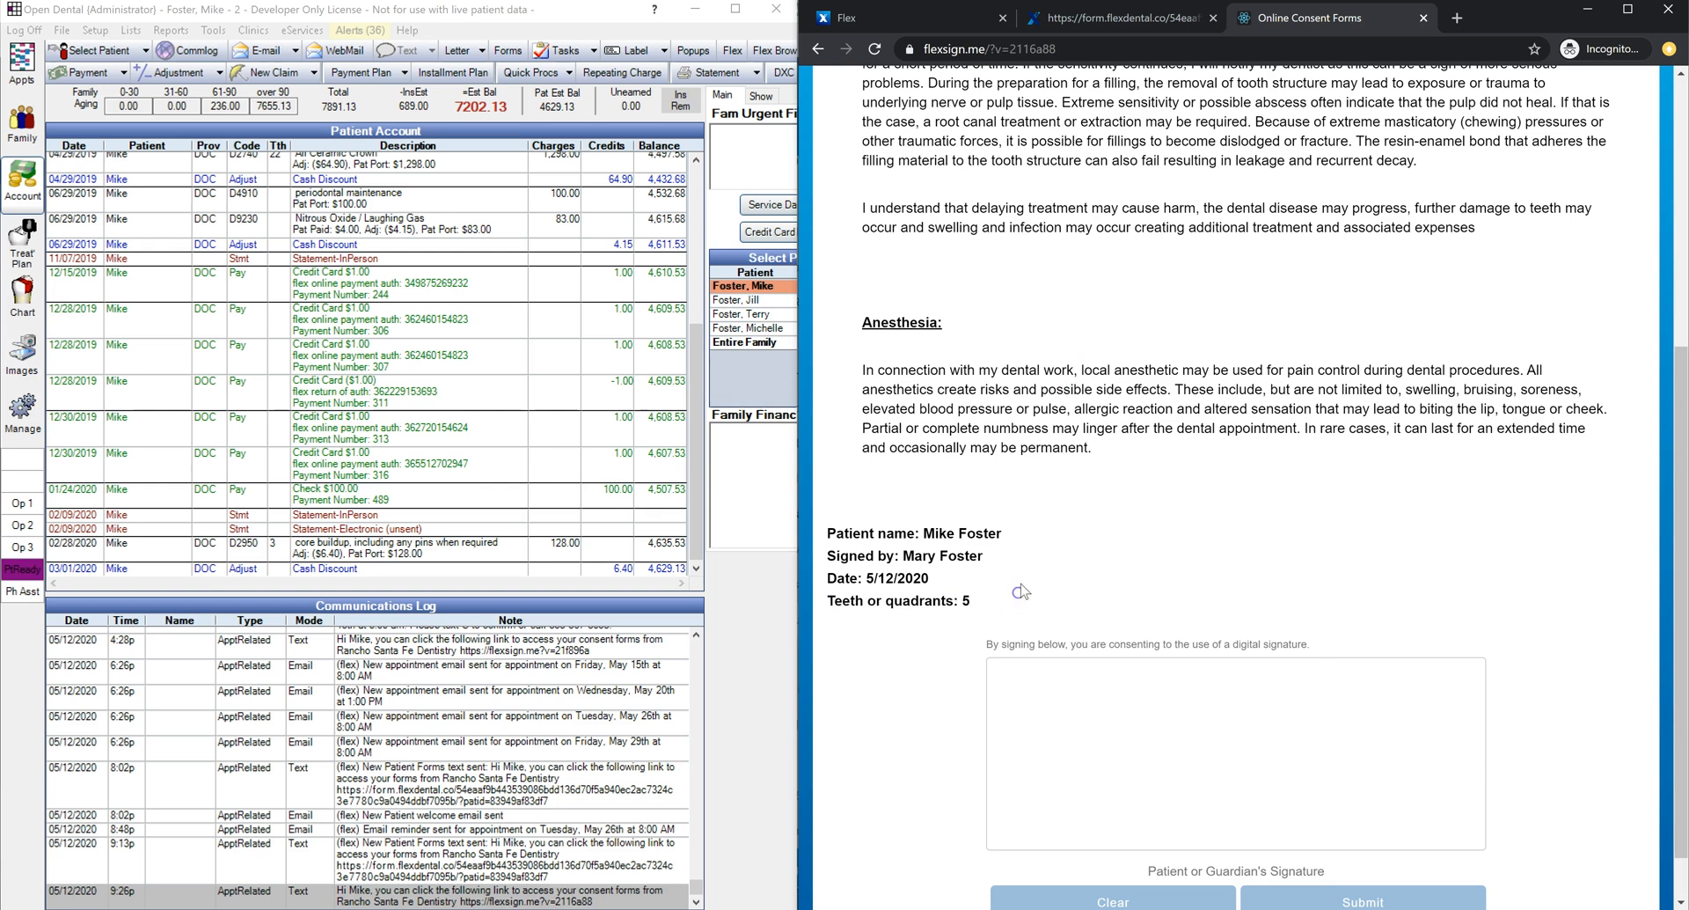
scroll(1086, 709, down, 1)
drag(1086, 709, 1398, 686)
click(1399, 842)
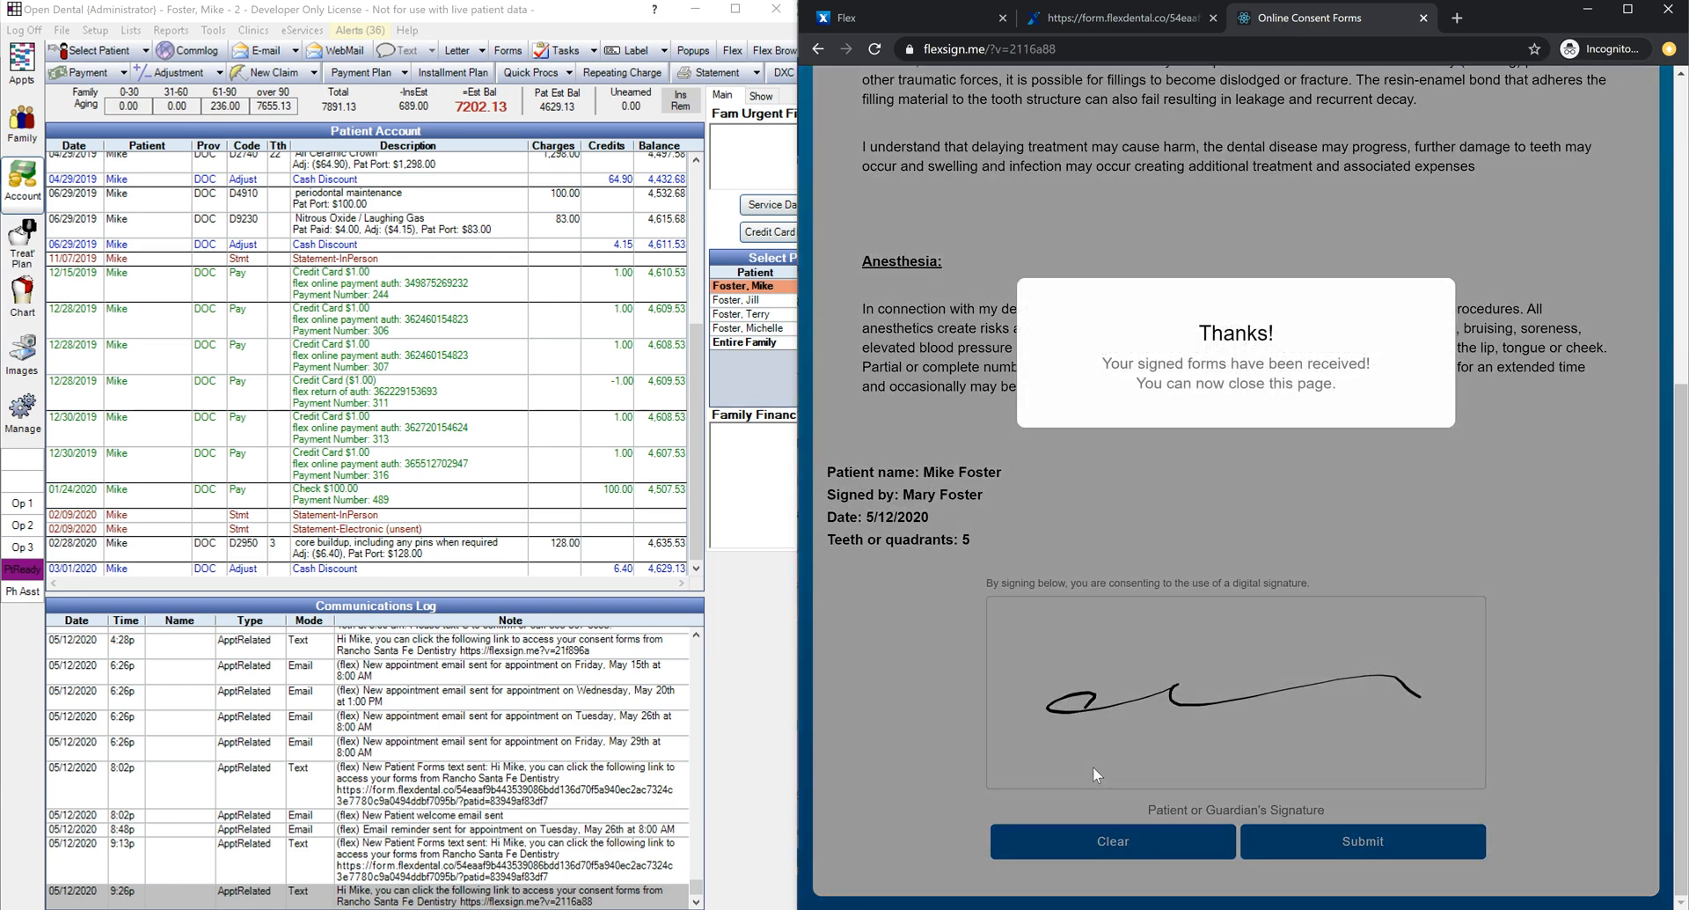
click(22, 352)
drag(235, 234, 230, 113)
Step: Expand the Miscellaneous folder and open the signed 05/12/2020 Informed Consent for Filling(s) document
click(57, 153)
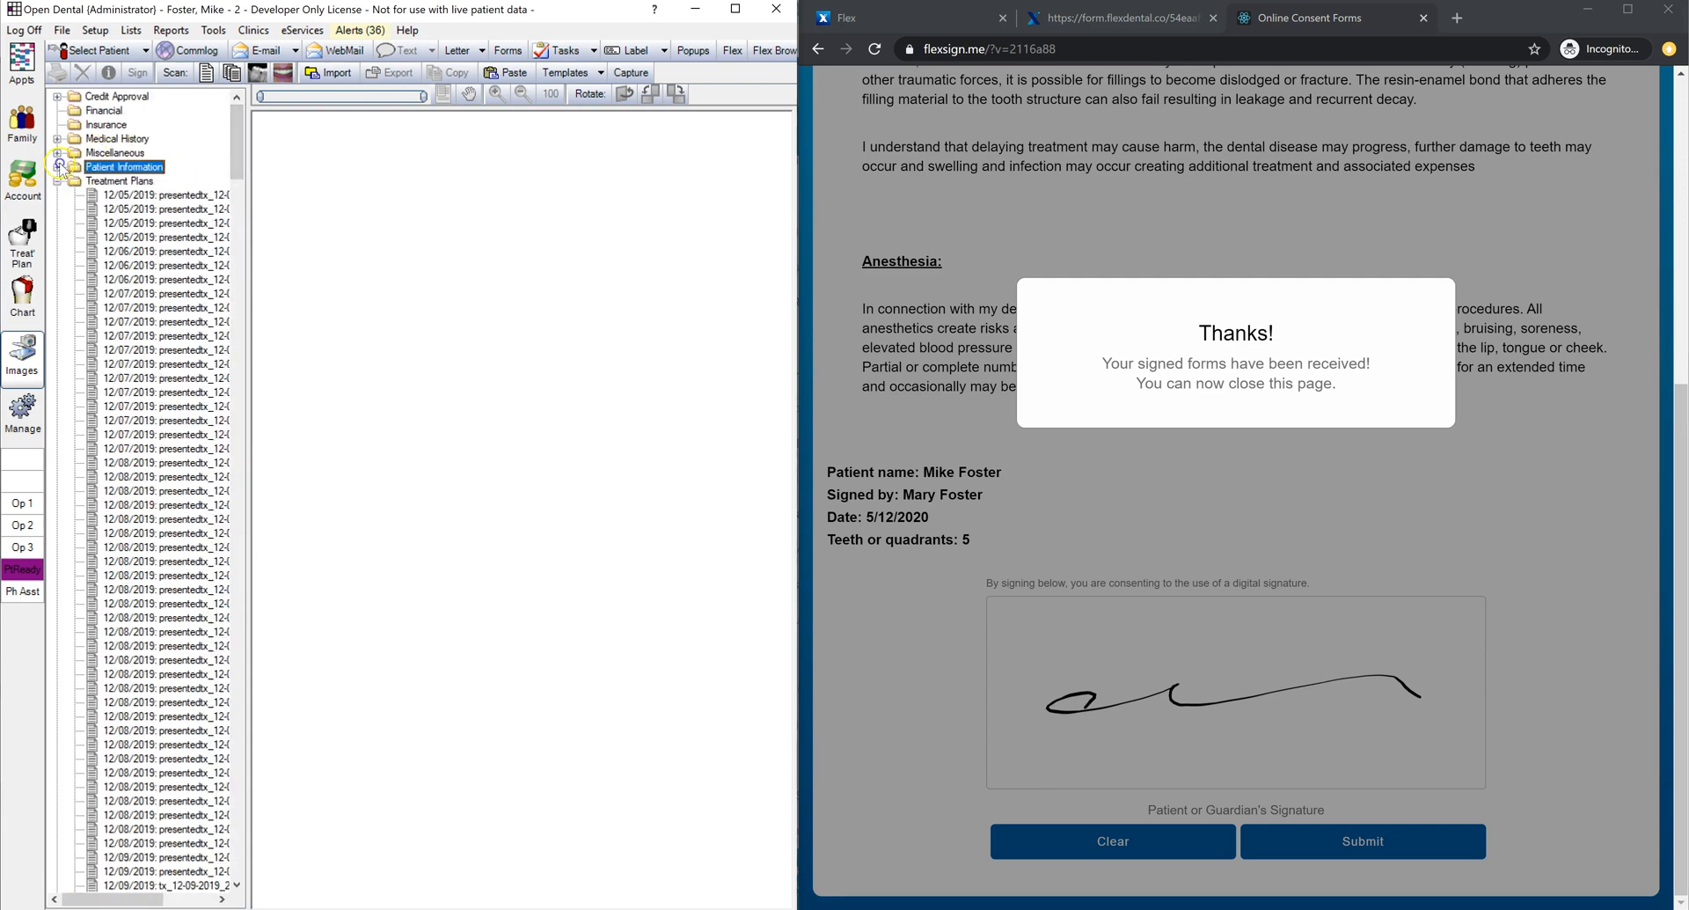
drag(236, 123, 276, 456)
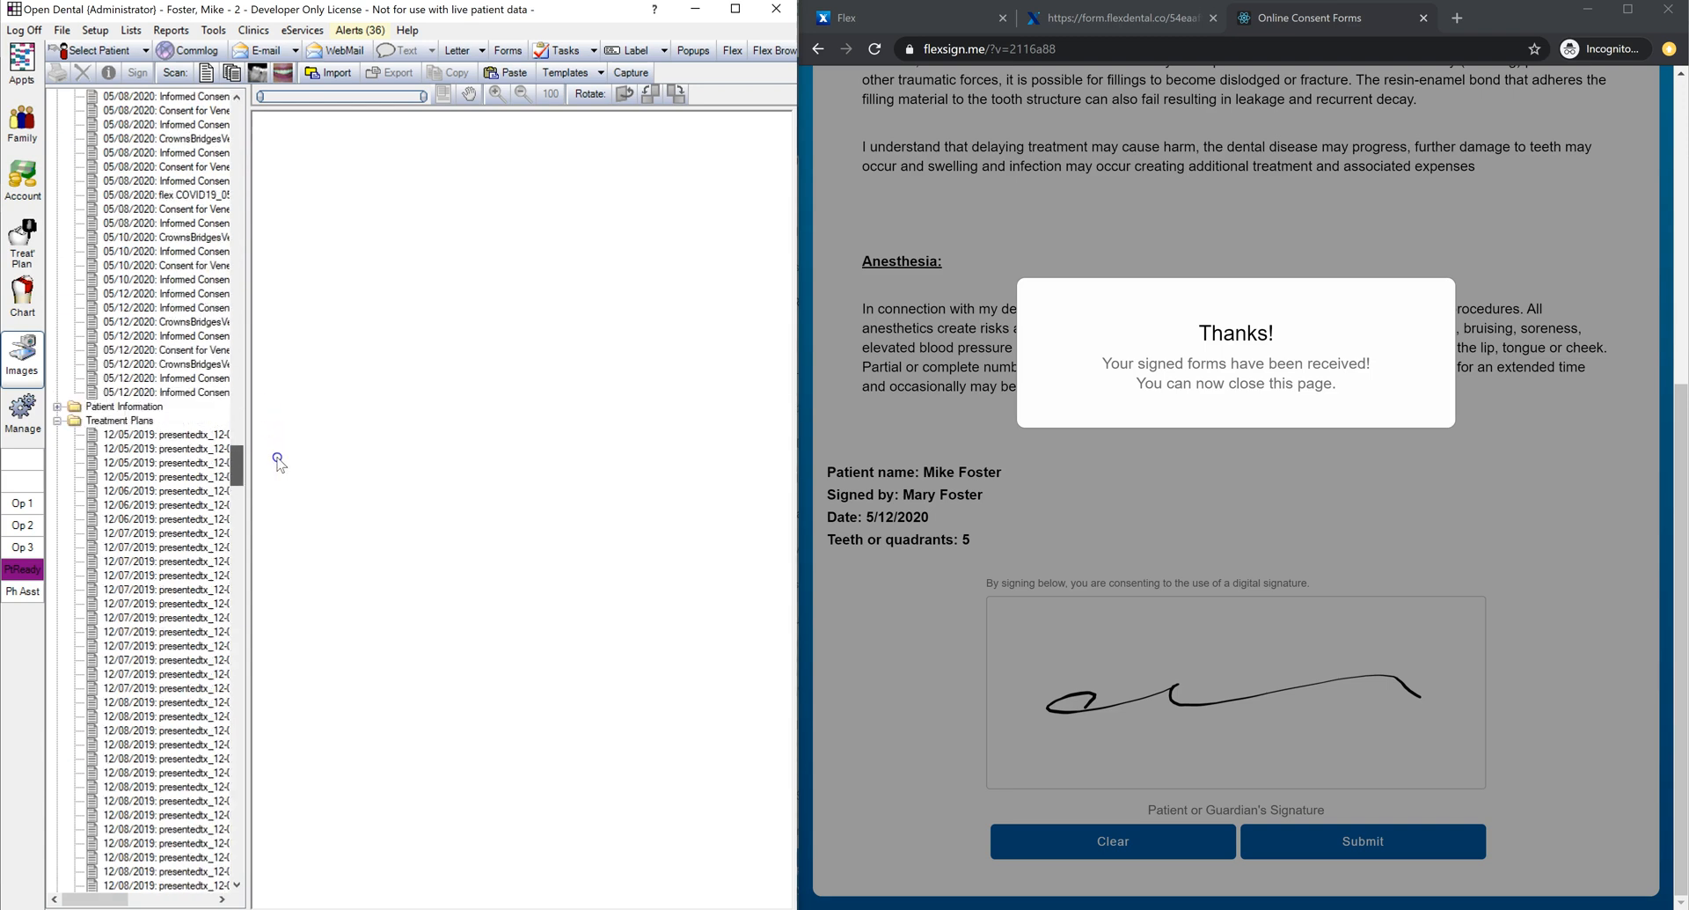
click(195, 391)
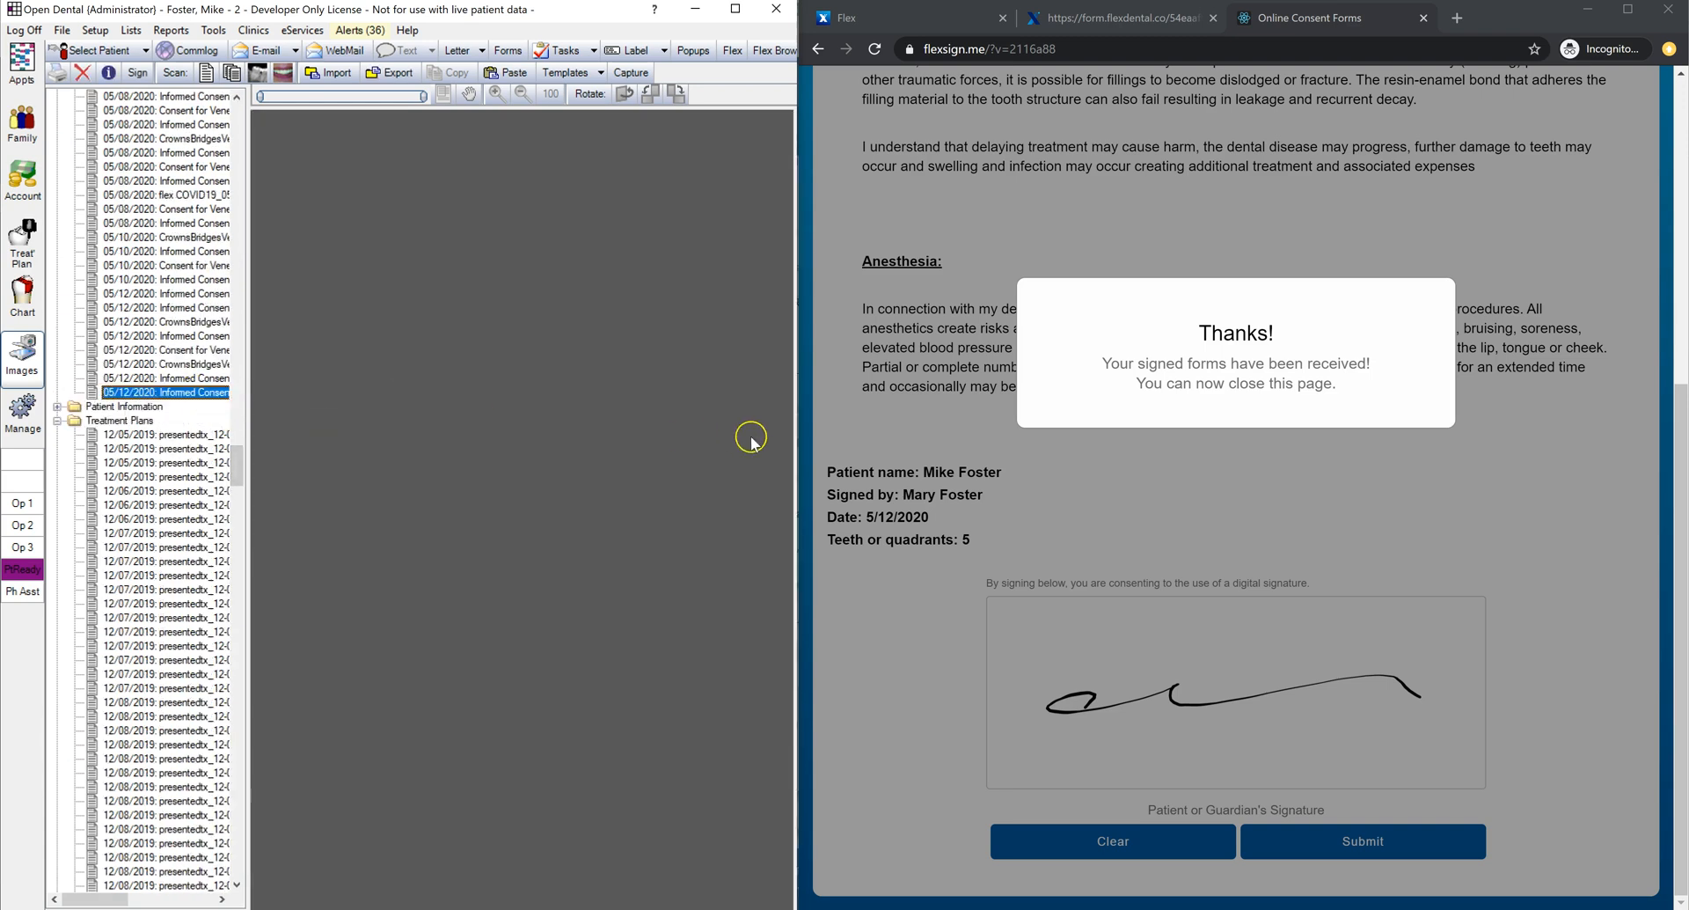
drag(796, 442, 822, 448)
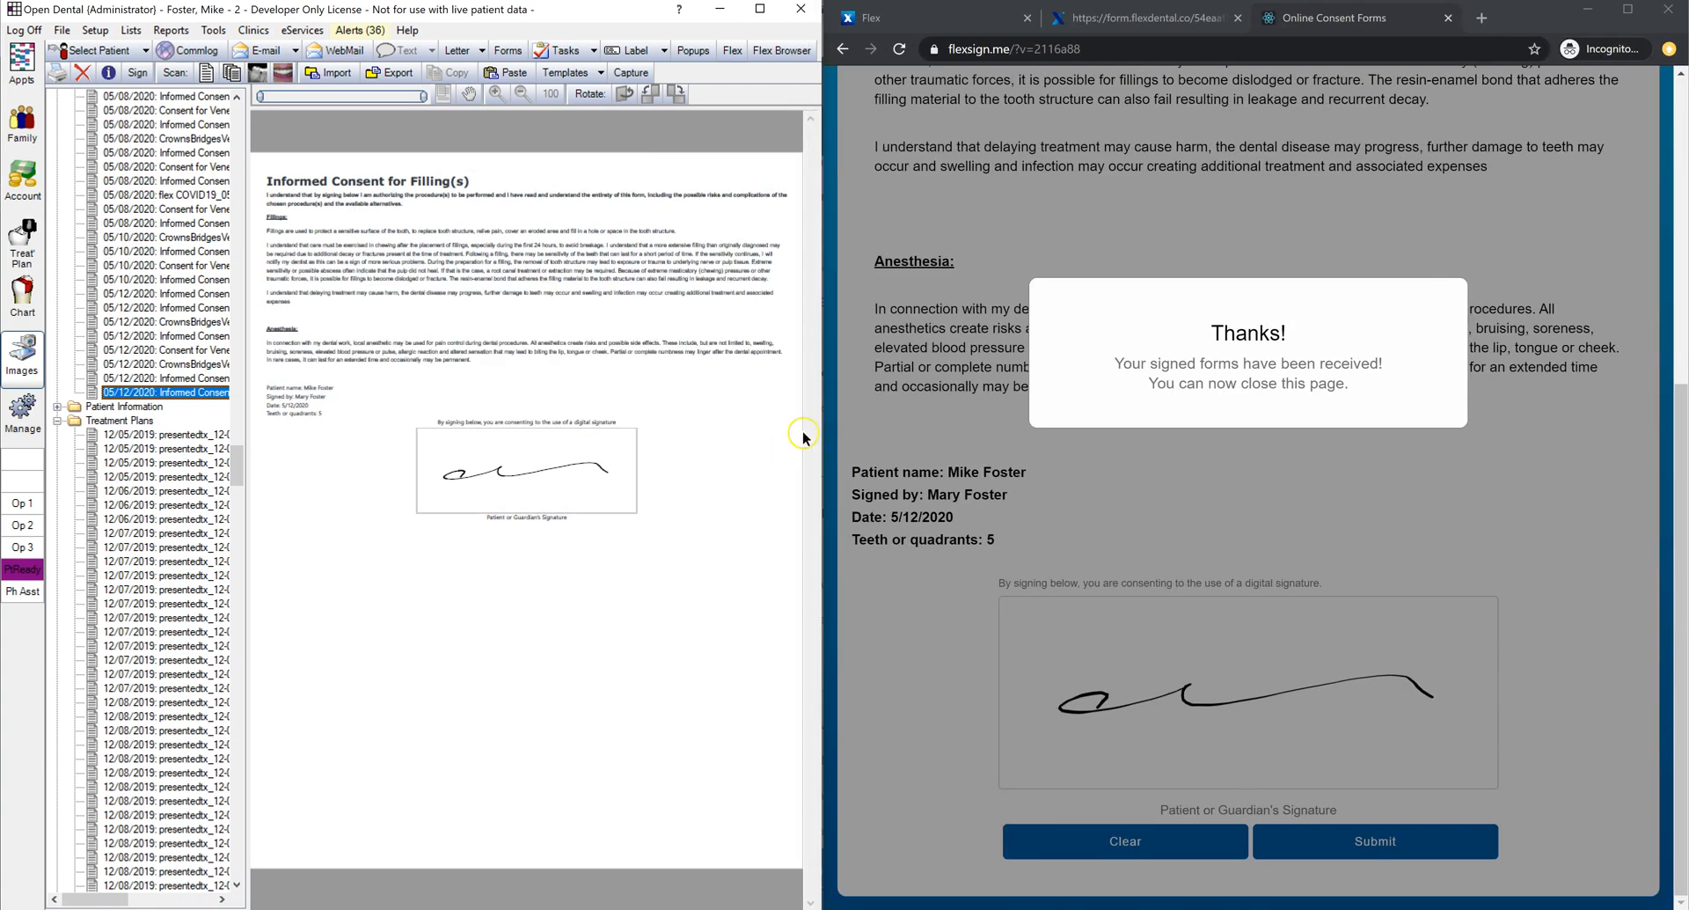
click(1448, 17)
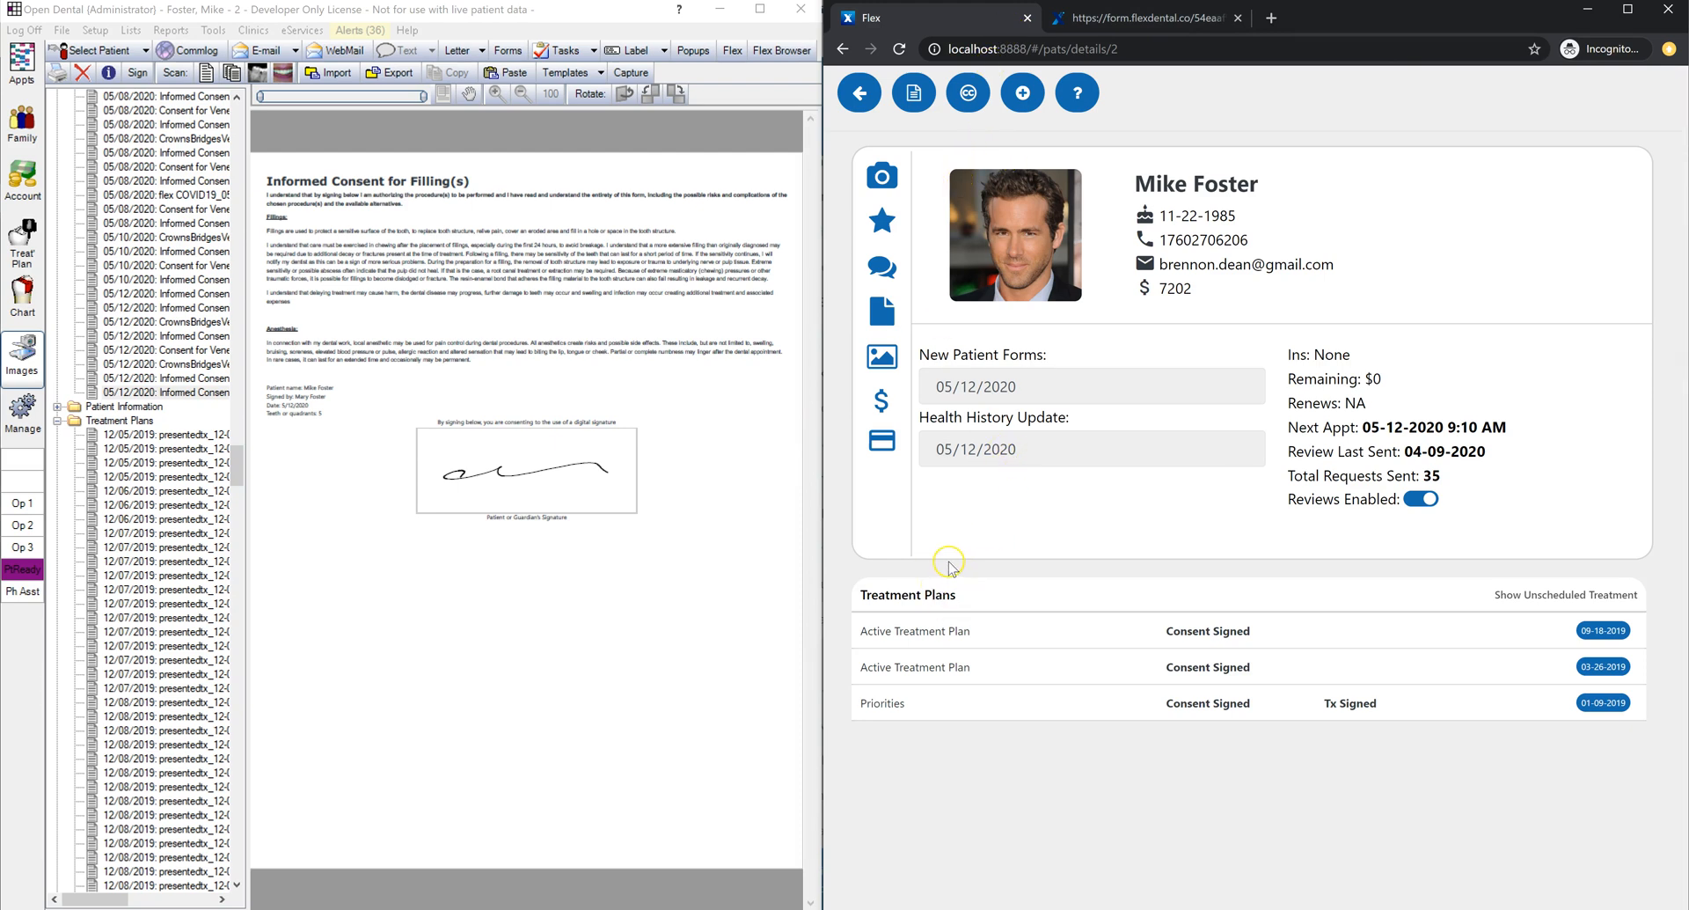
Step: Review the saved treatment plans, then select the tooth 15/16 crowns and tooth 18 composite in the Active plan
drag(974, 598, 858, 598)
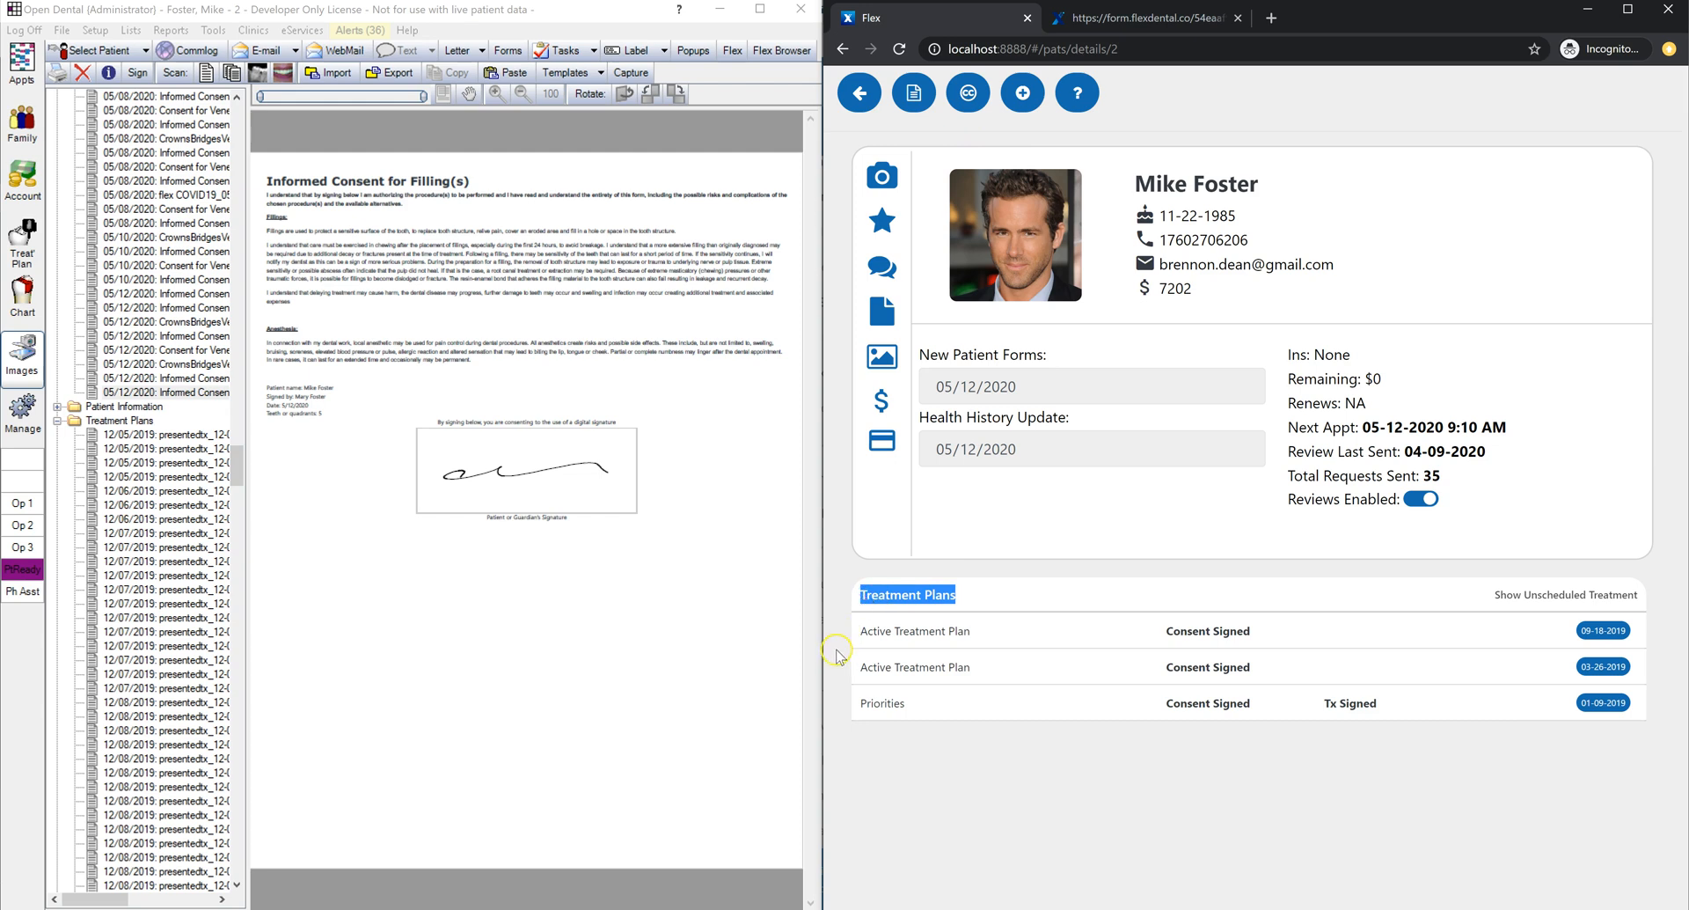
click(1003, 594)
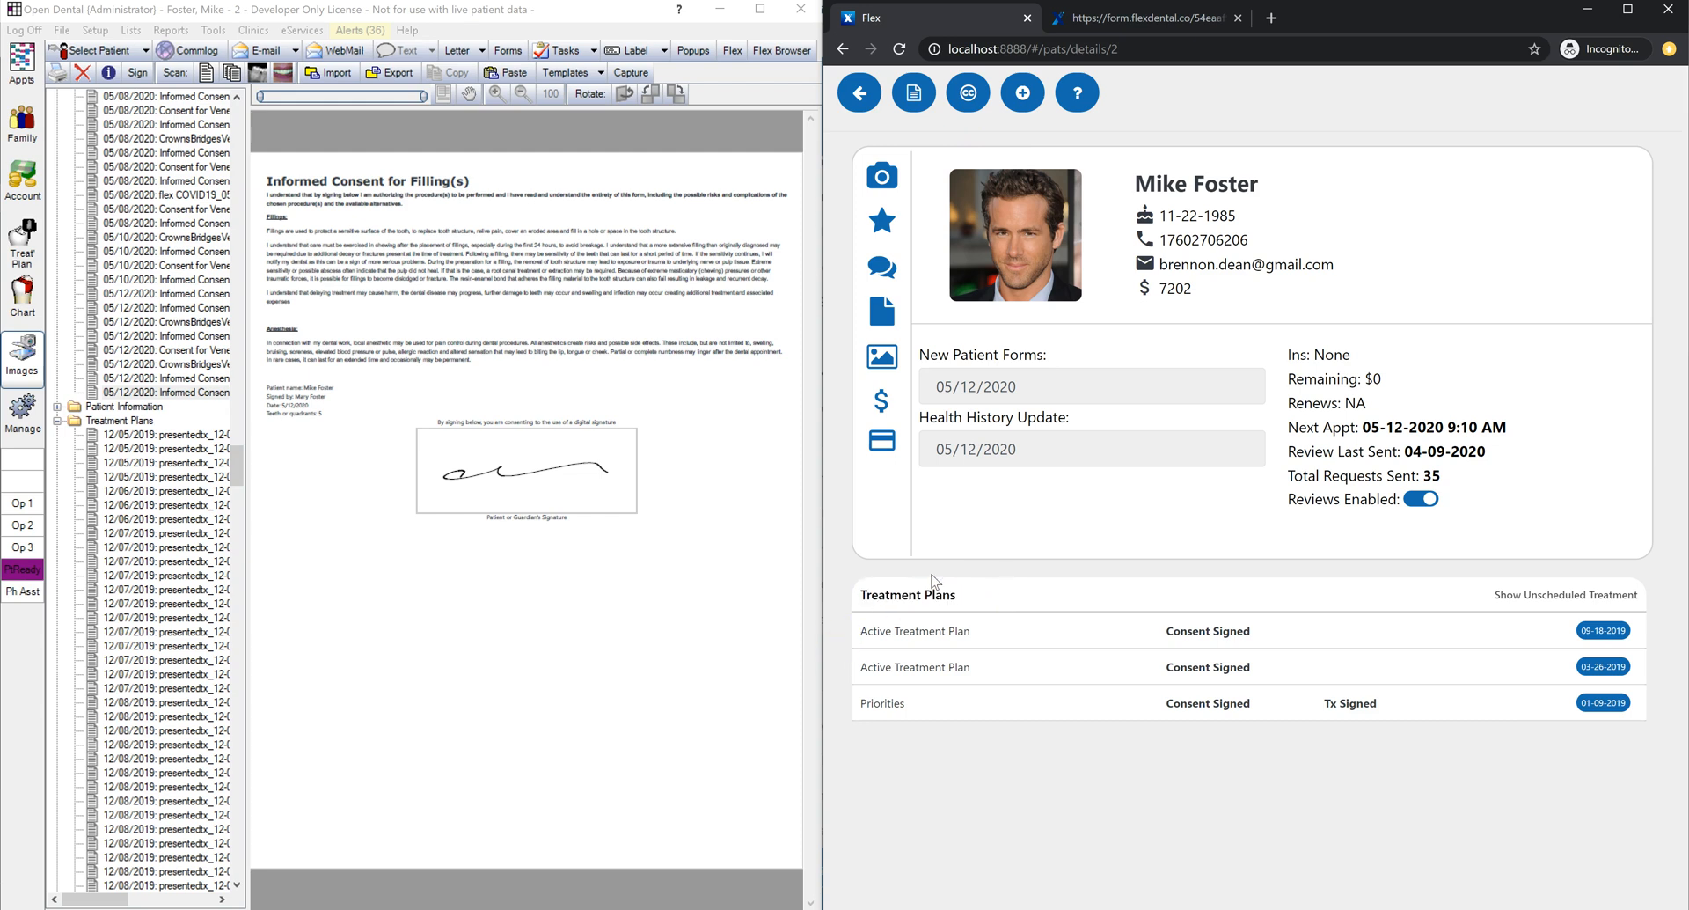
click(24, 267)
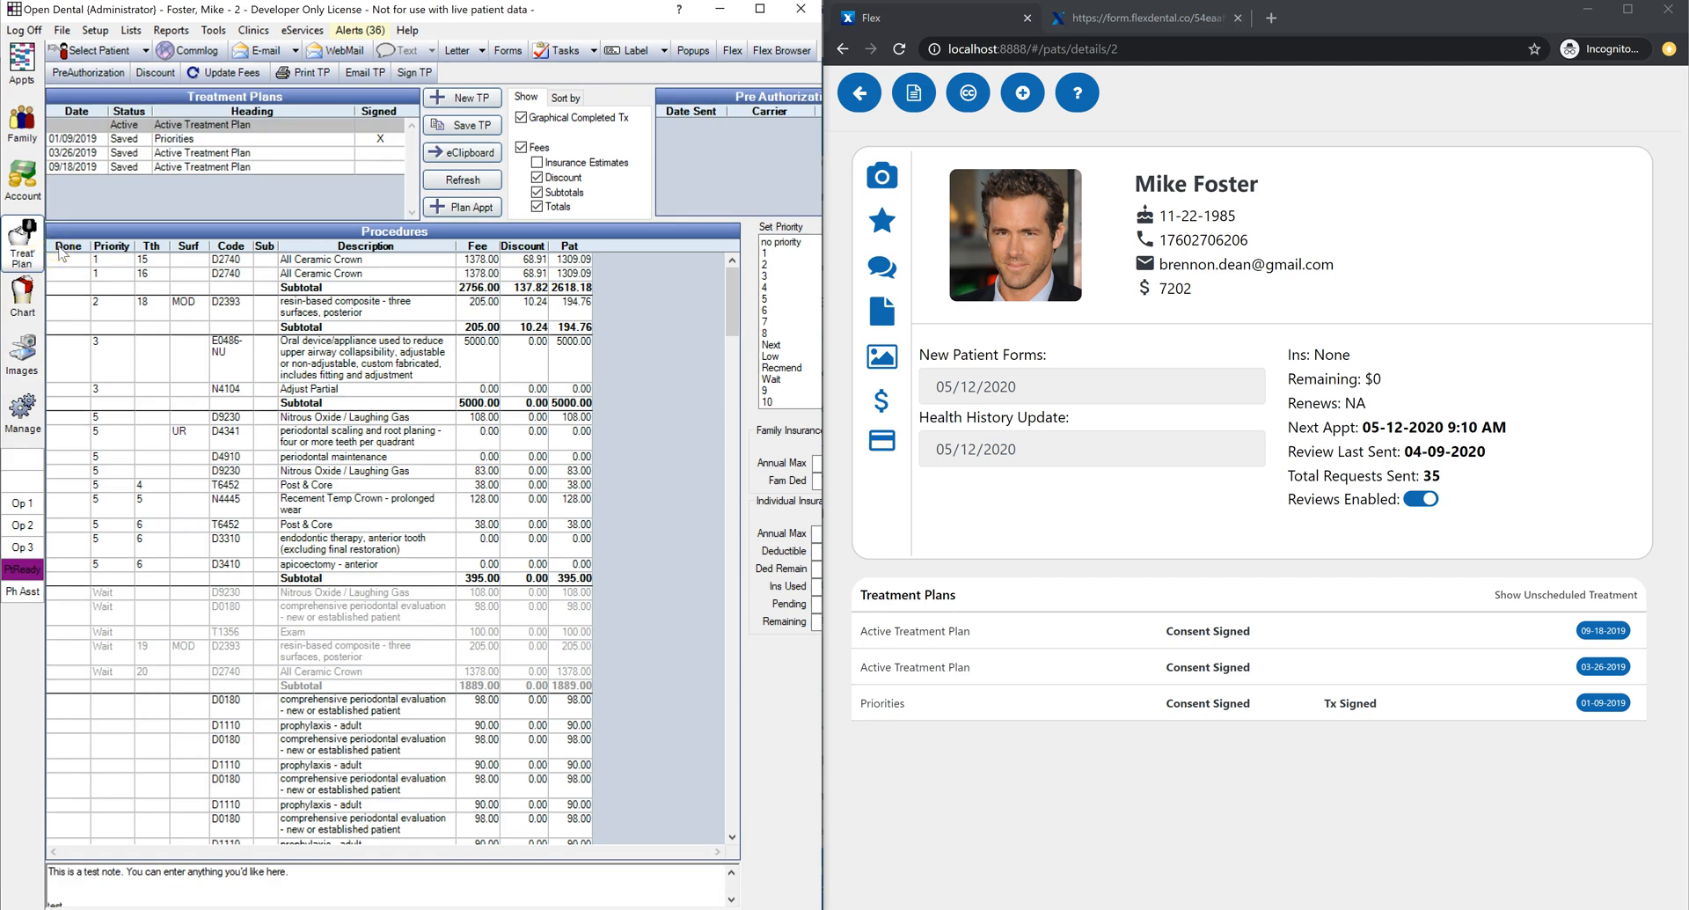
click(239, 138)
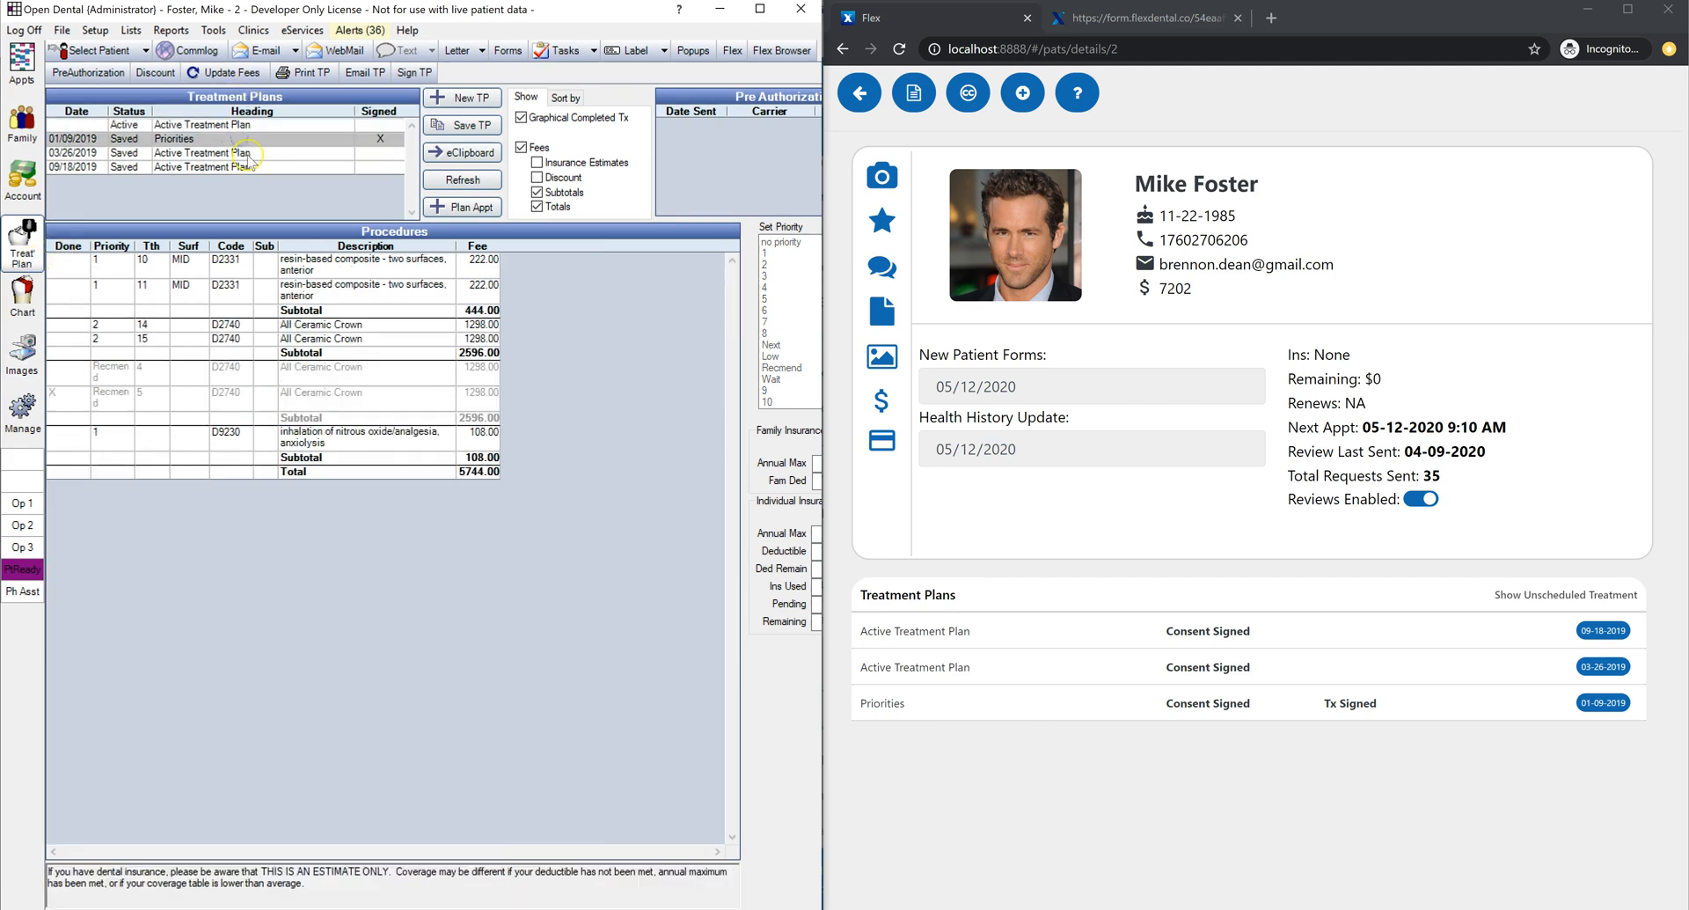
click(248, 153)
click(255, 167)
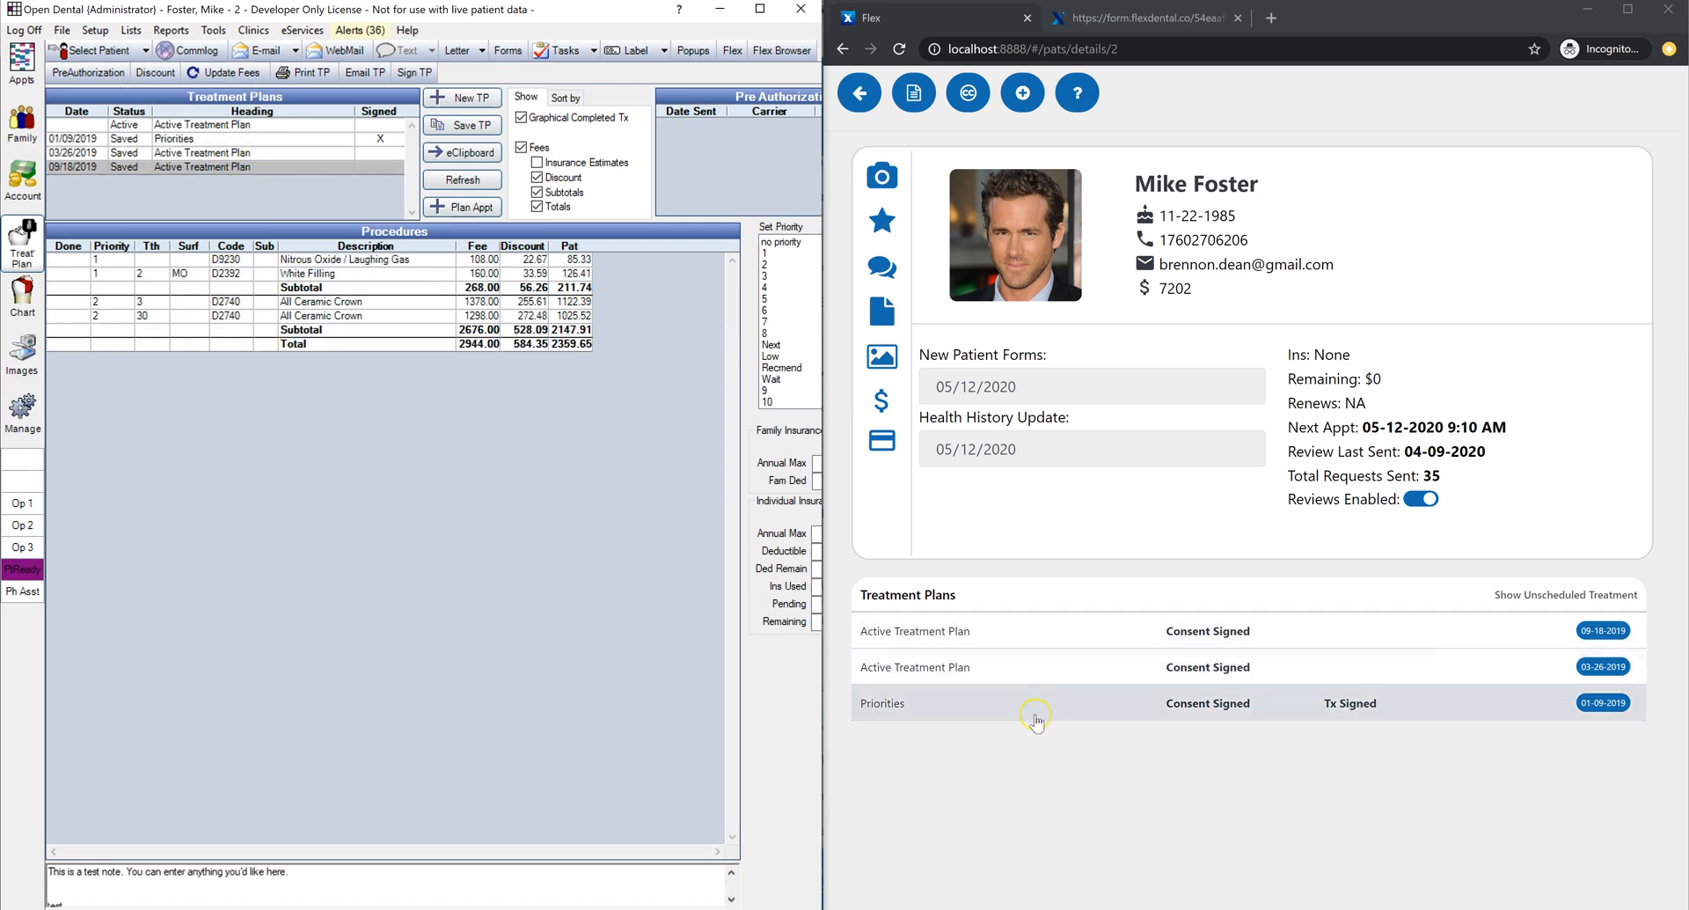
click(202, 127)
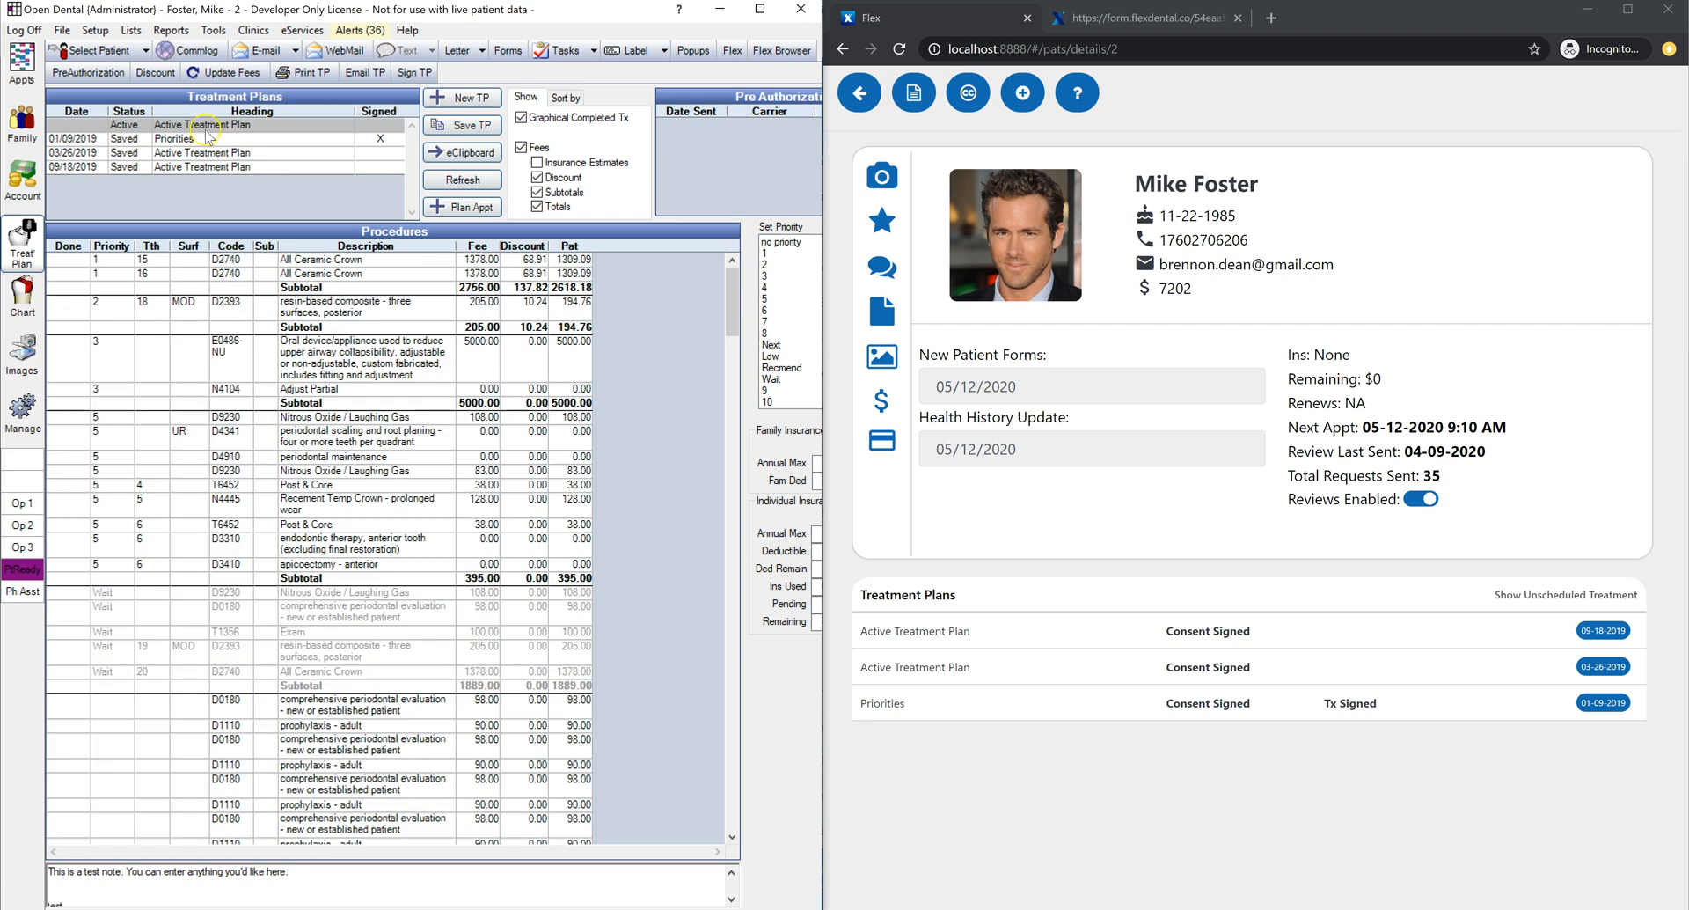
drag(314, 267, 311, 307)
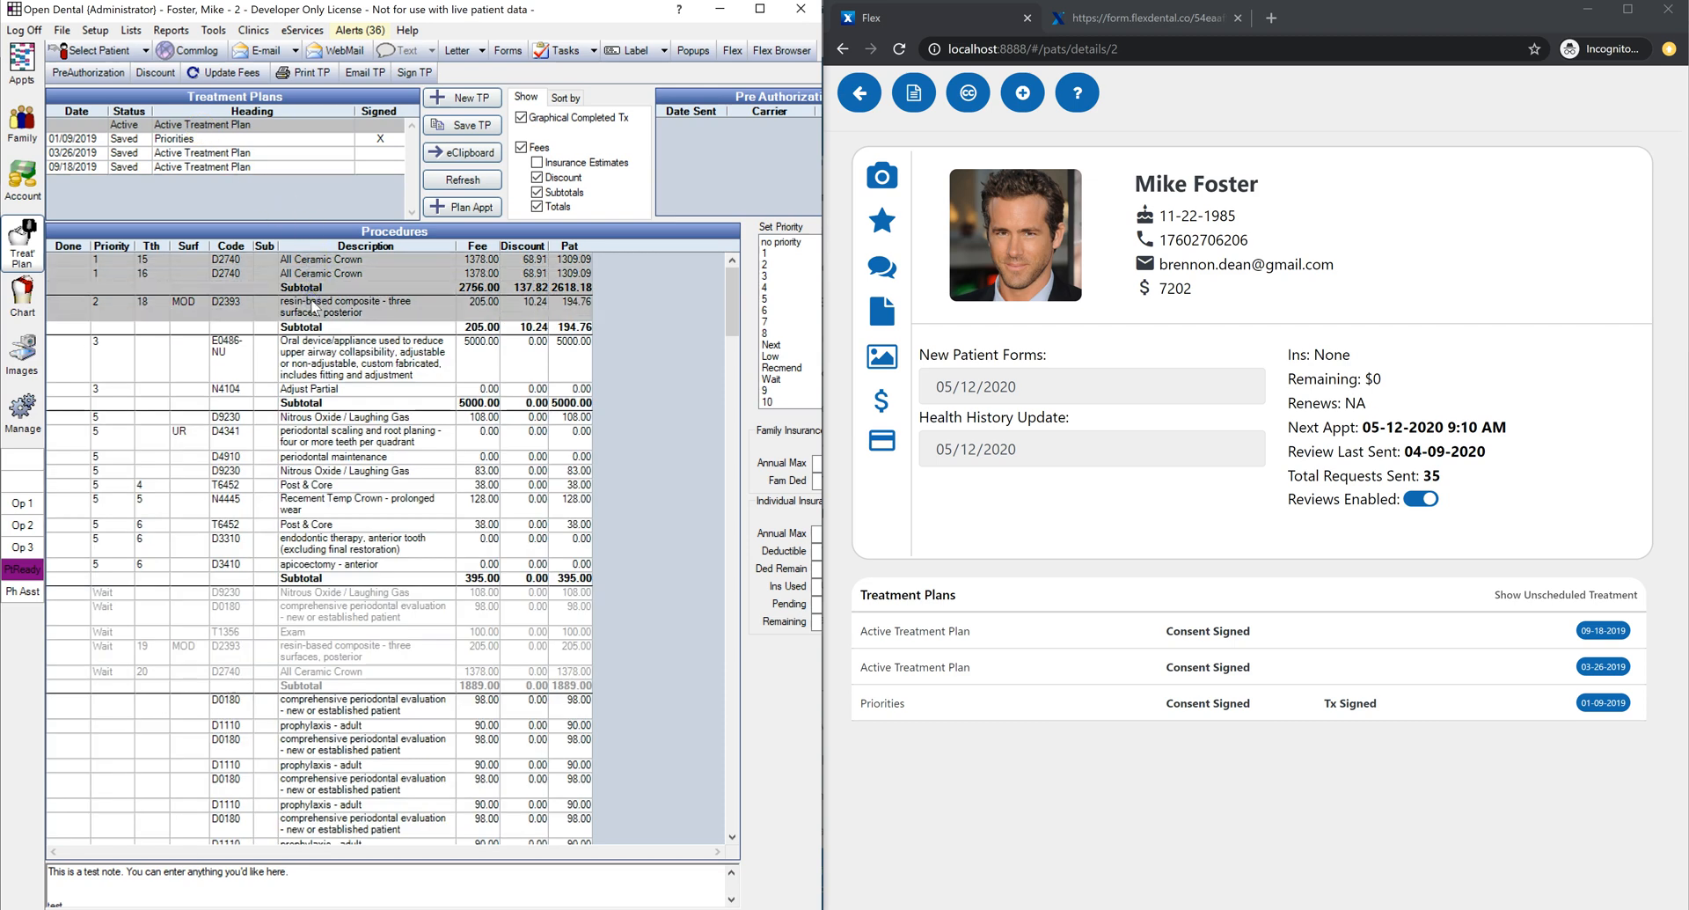
Step: Save the selected procedures as 'New treatment plan' and open its choices in Flex
click(463, 125)
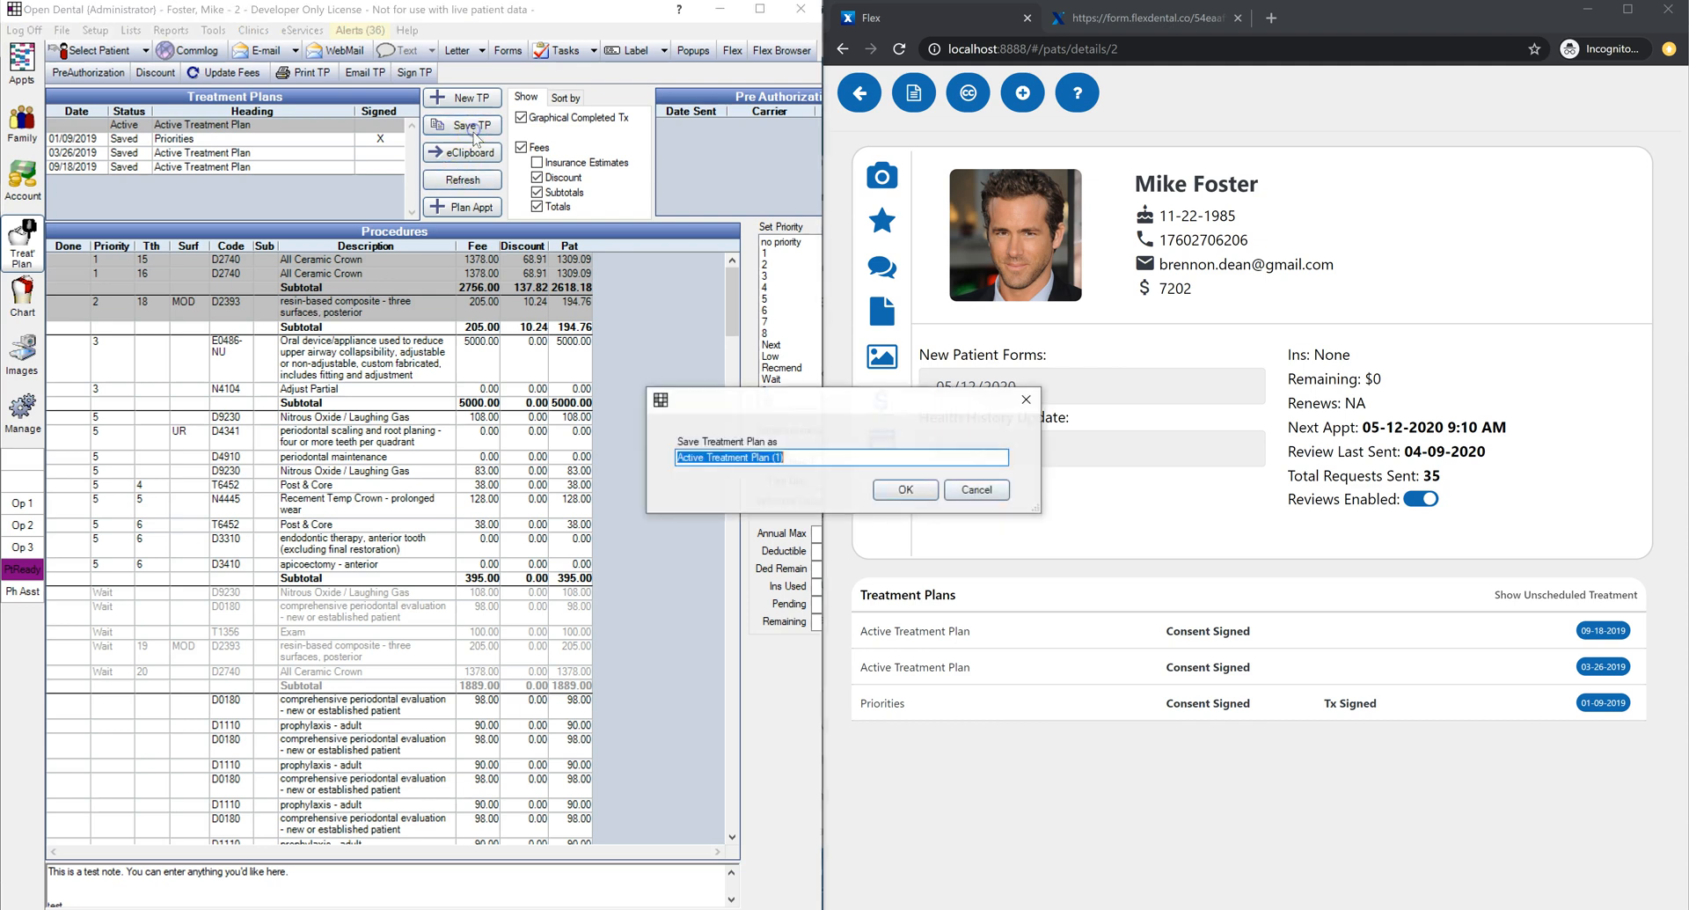
drag(906, 489, 610, 445)
click(904, 492)
click(826, 456)
drag(826, 456, 540, 457)
text(New)
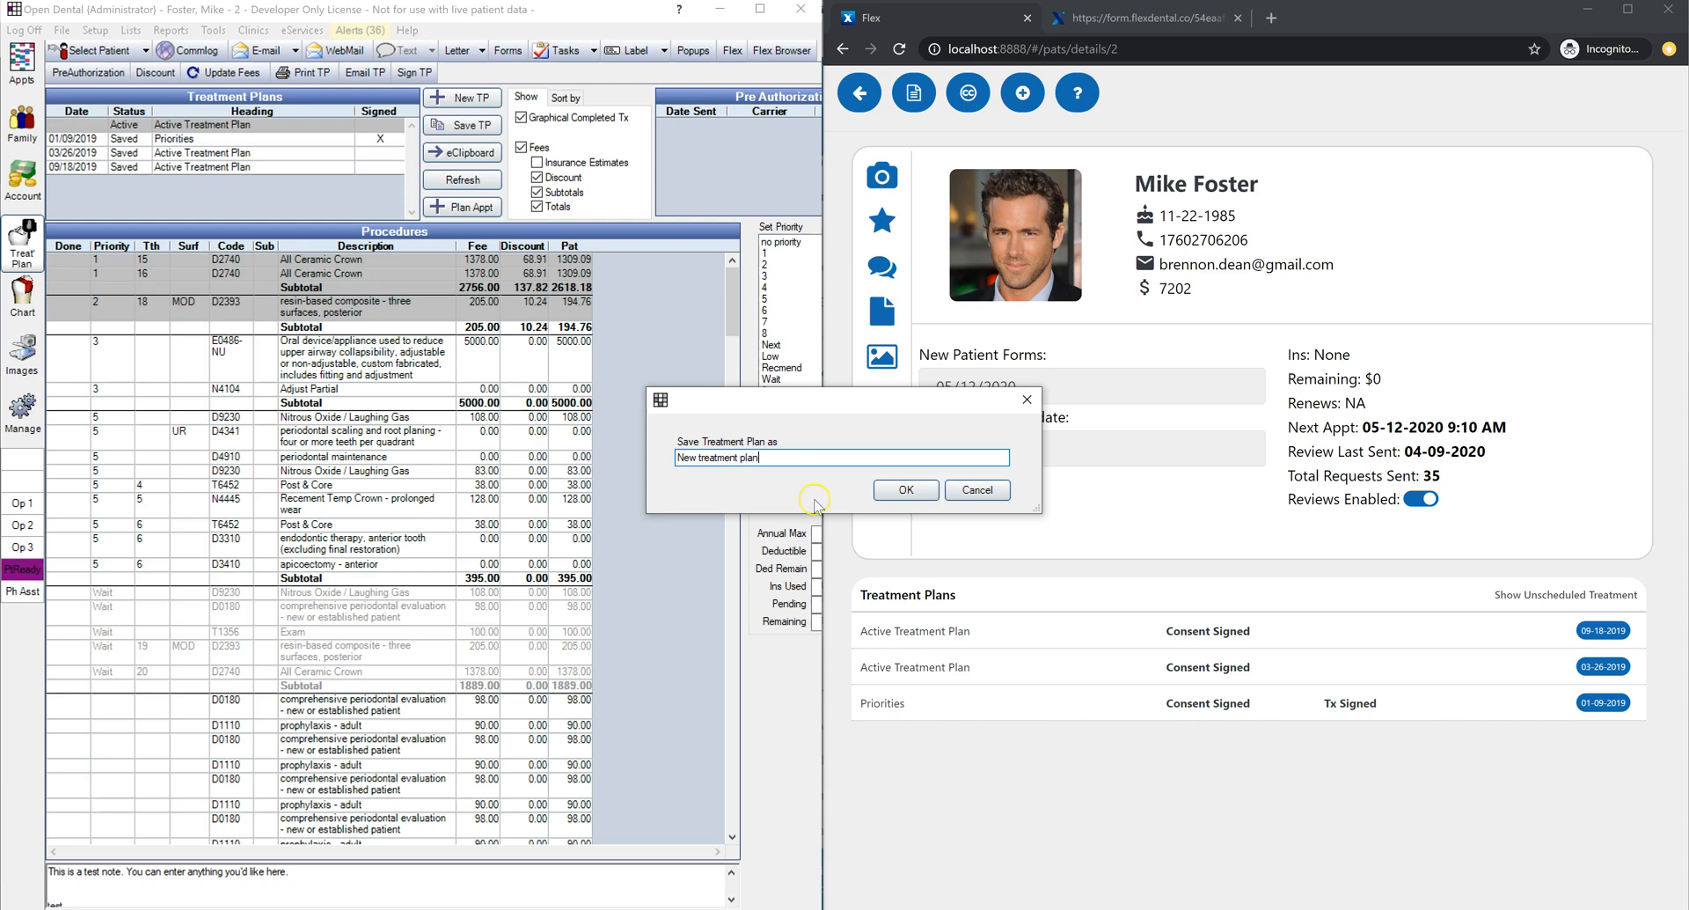
click(906, 490)
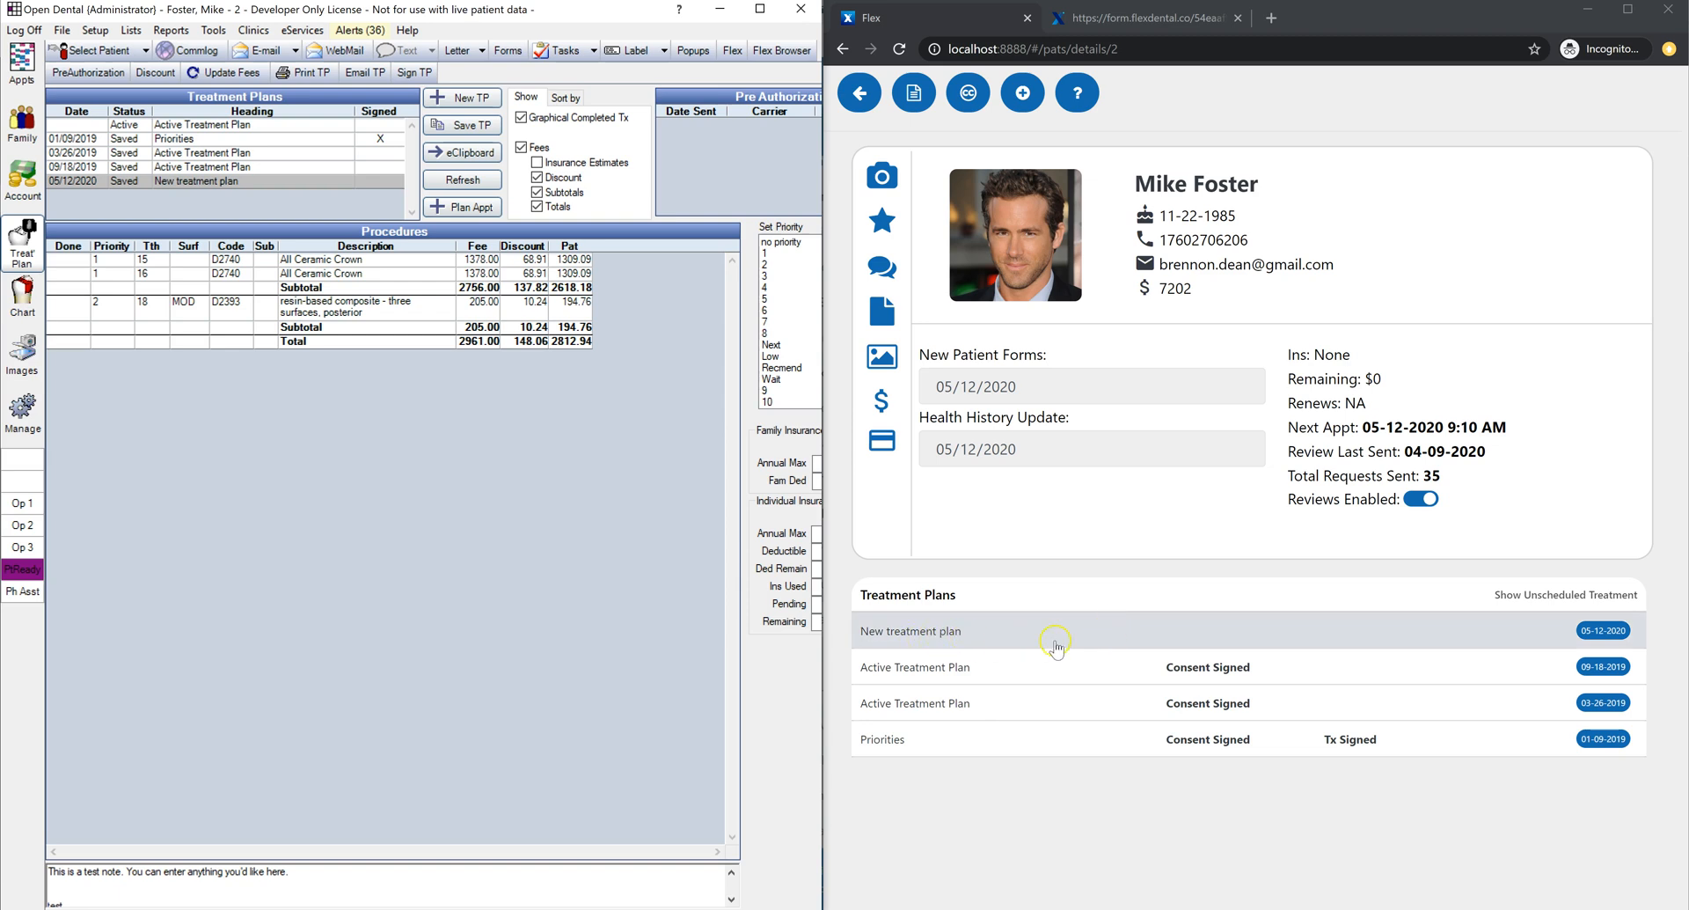
click(1136, 629)
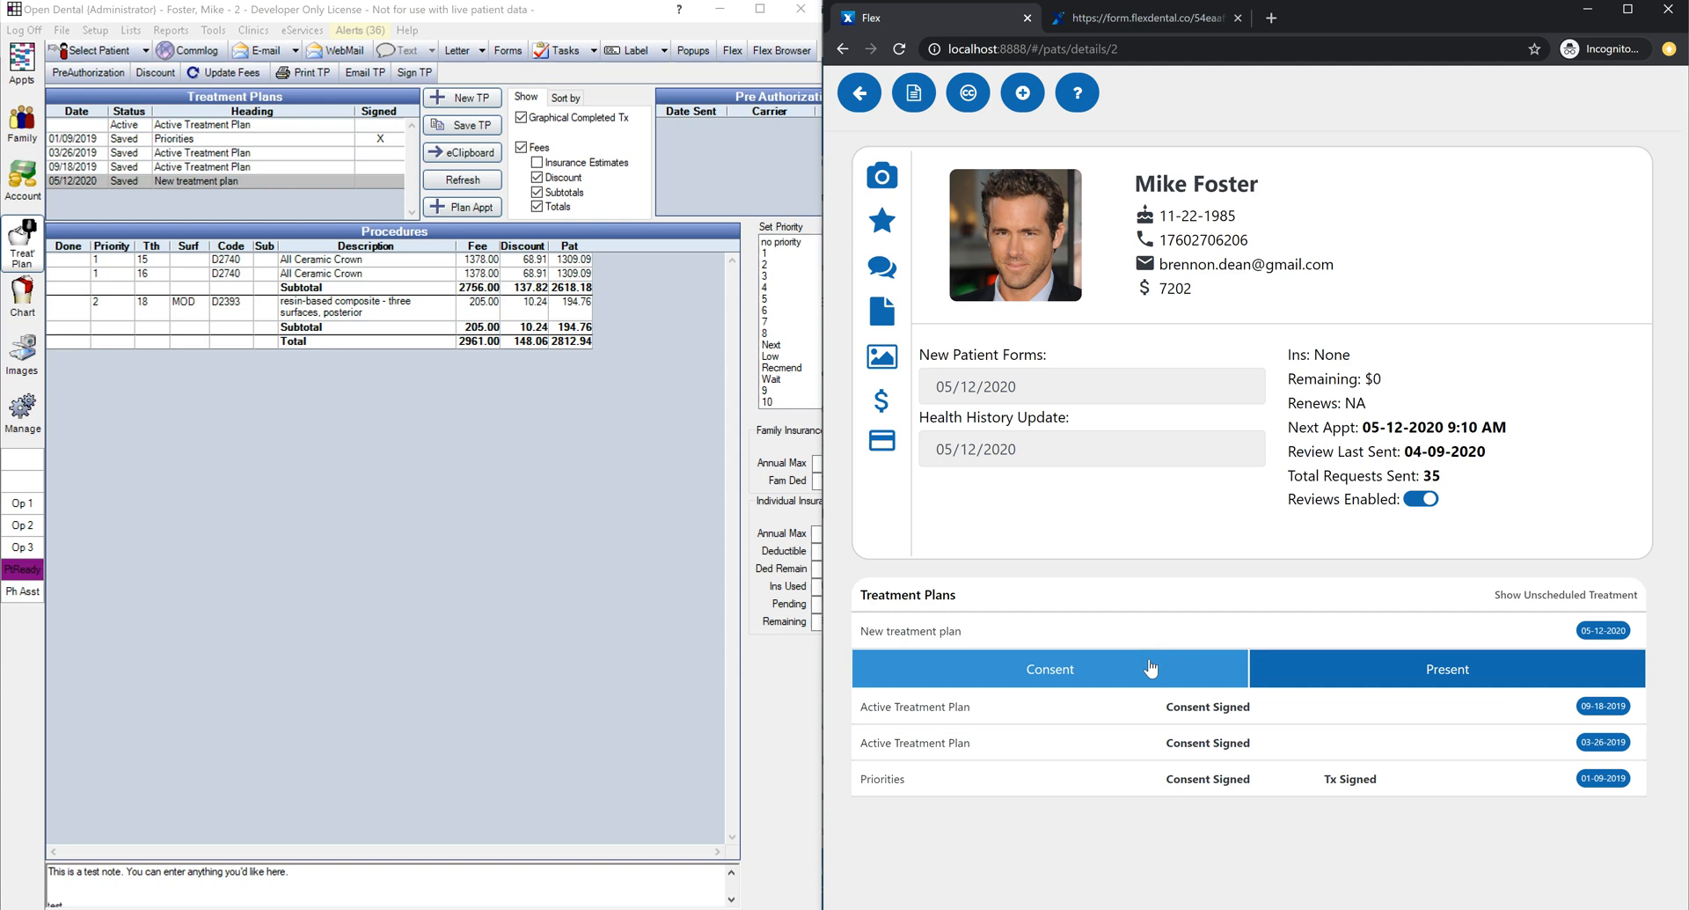
Step: Present the New treatment plan, highlighting the D2740 All Ceramic Crown code and the 2812.94 total
click(1344, 613)
click(1458, 679)
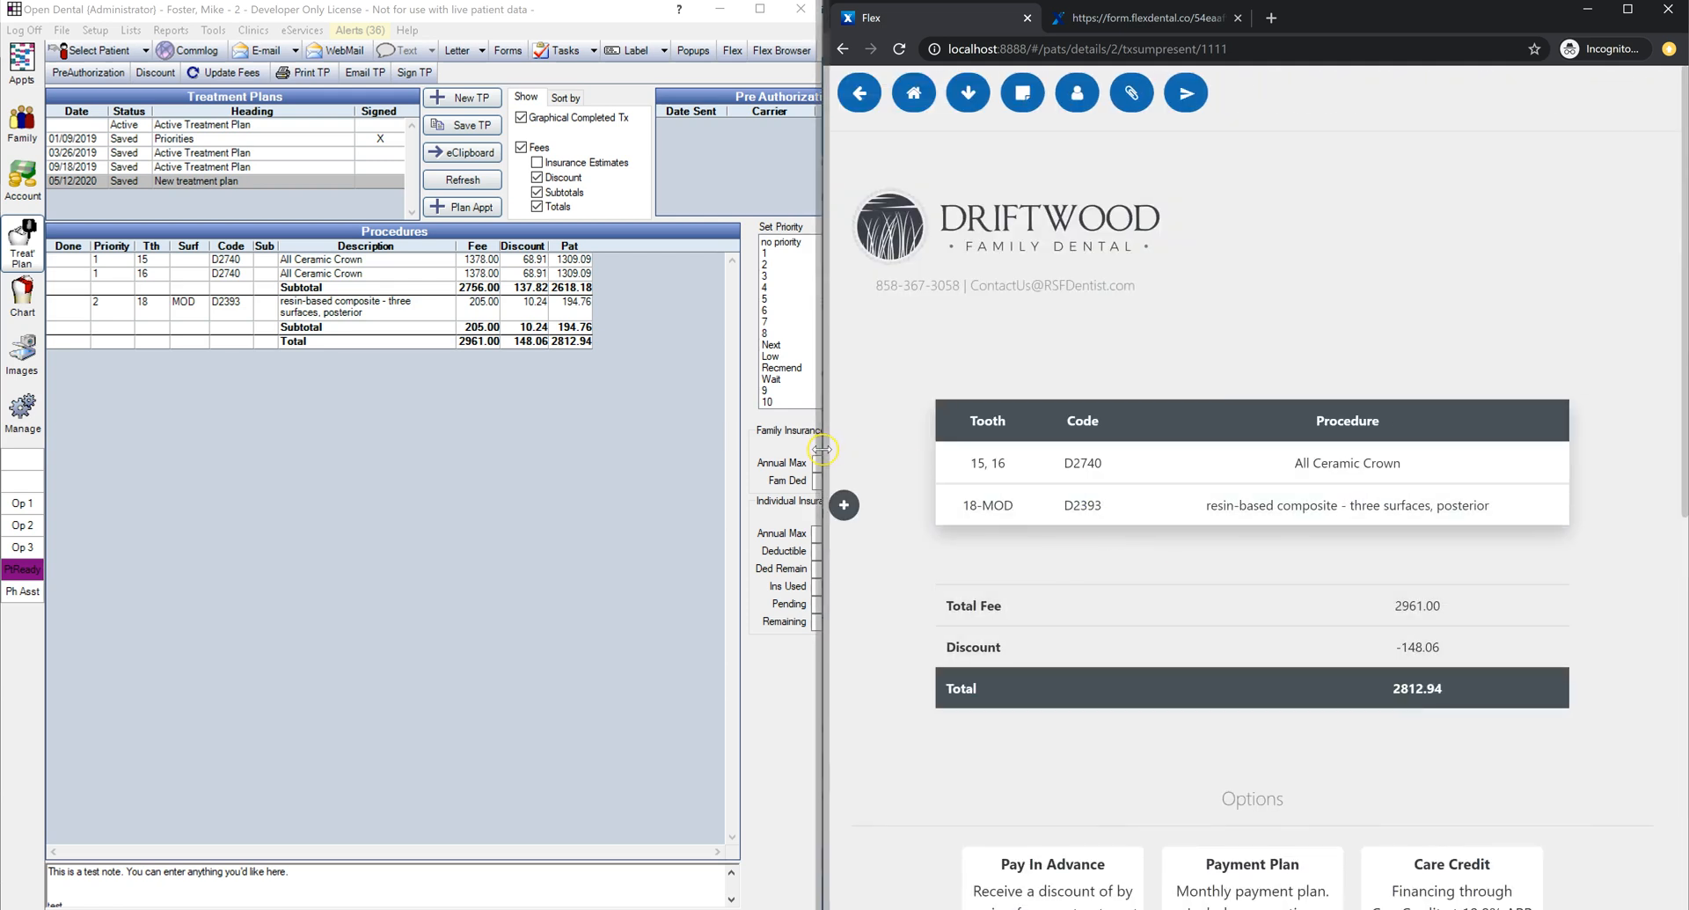
drag(821, 449, 805, 449)
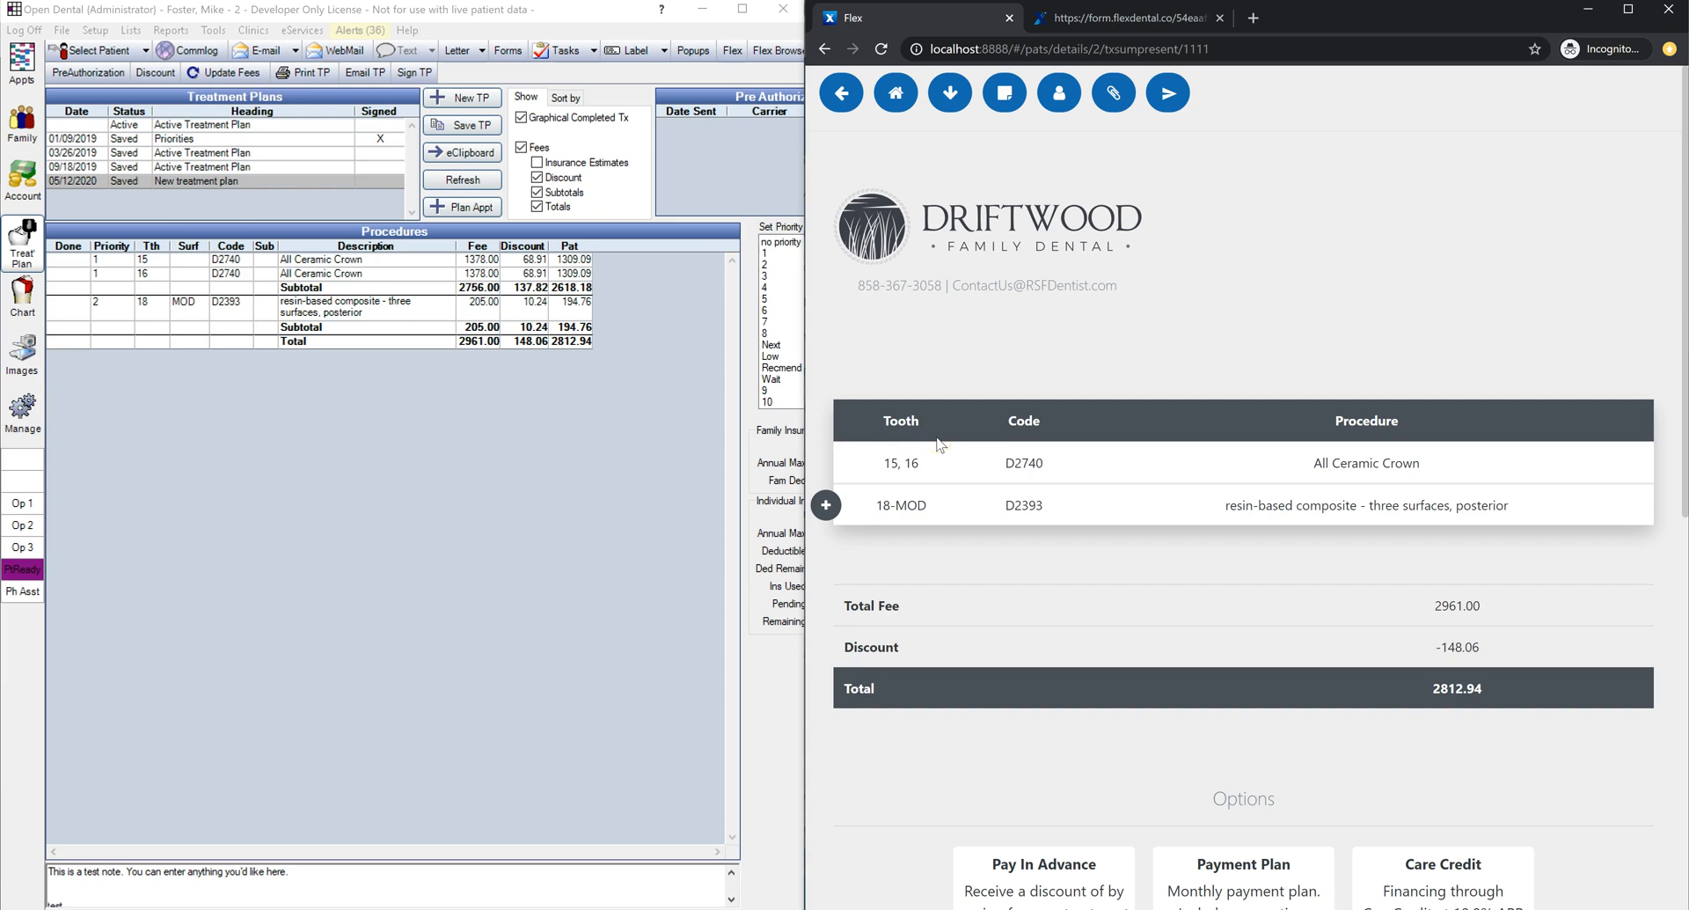
click(931, 462)
click(1088, 462)
double_click(1025, 464)
drag(1515, 689, 858, 704)
drag(1056, 462, 1009, 466)
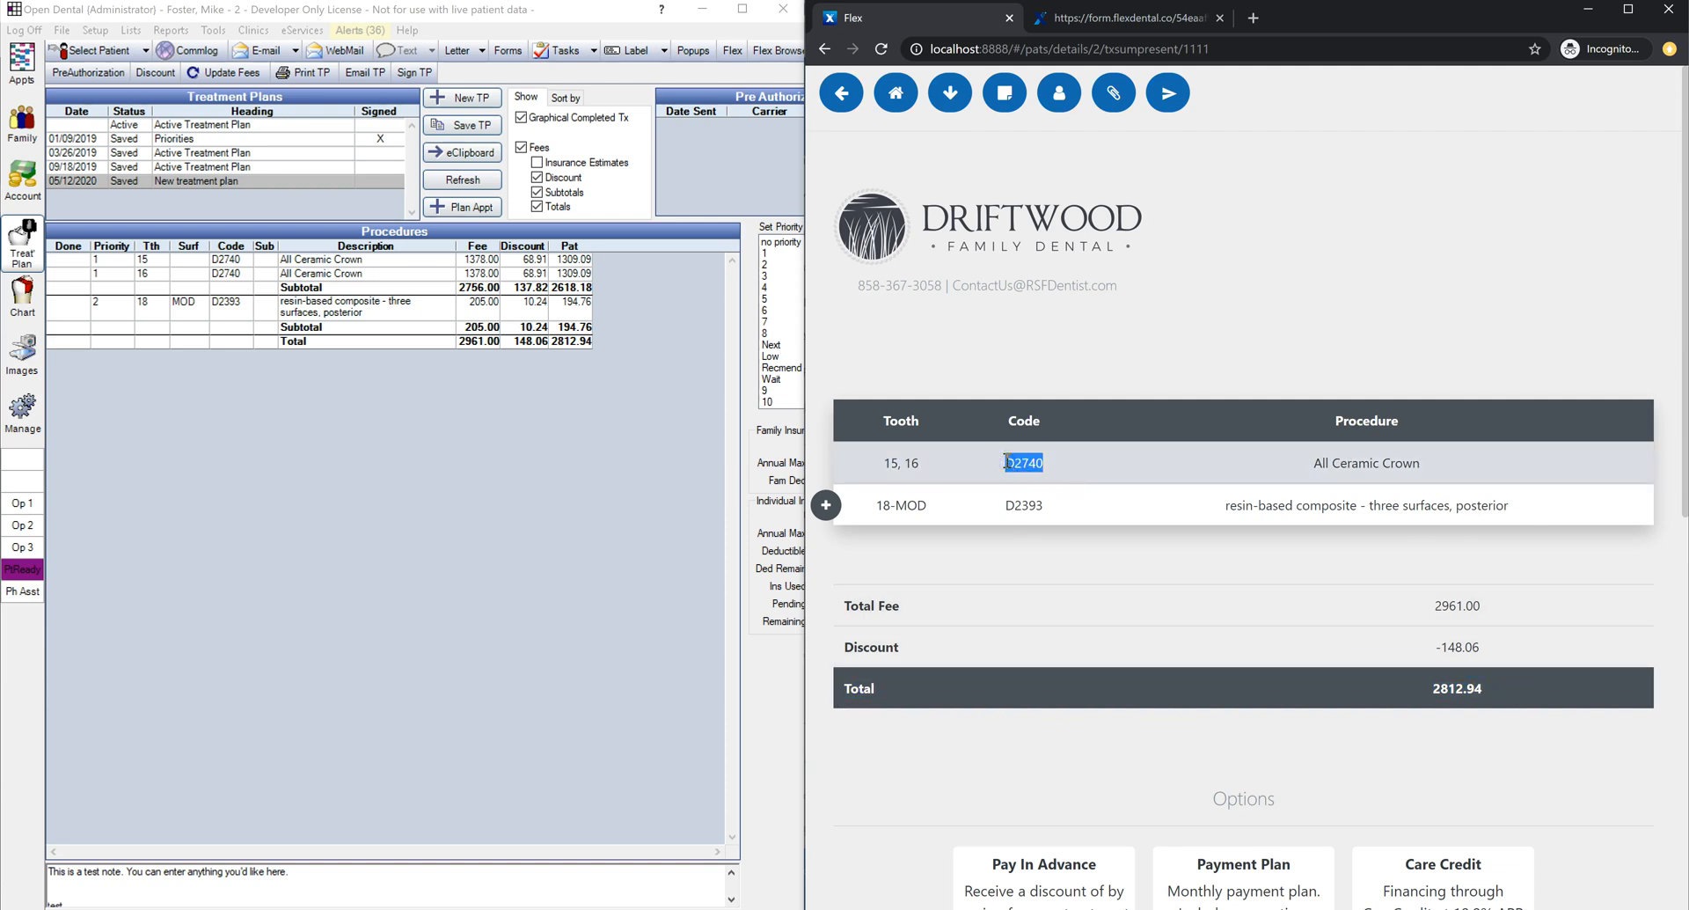
drag(1420, 463, 1308, 466)
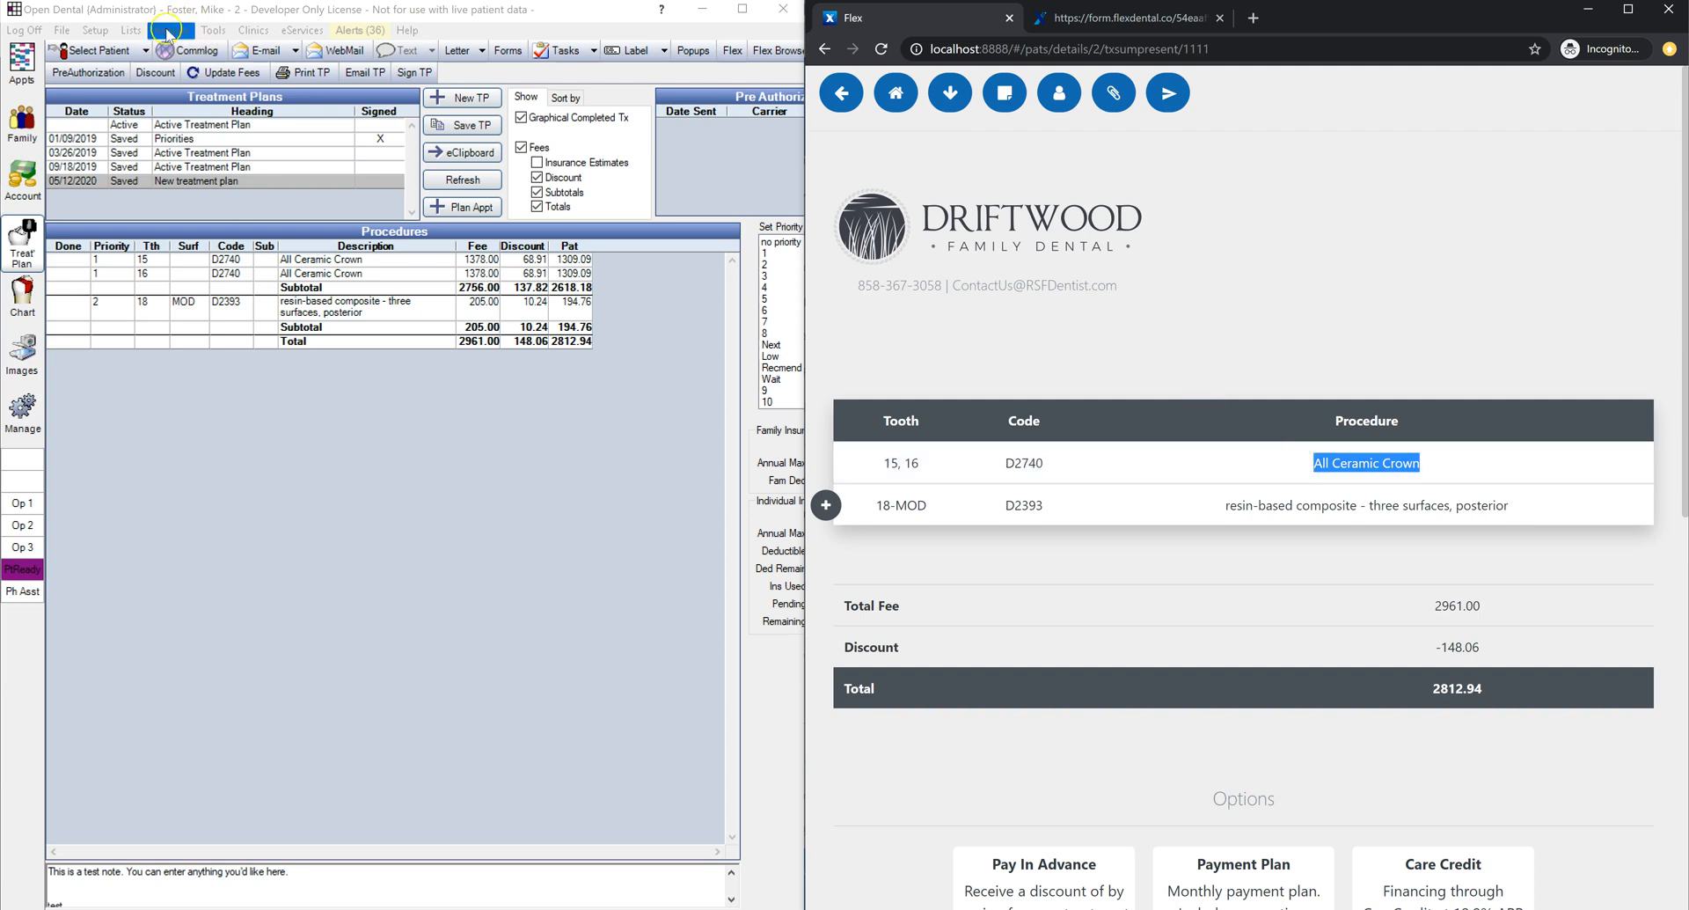
click(131, 30)
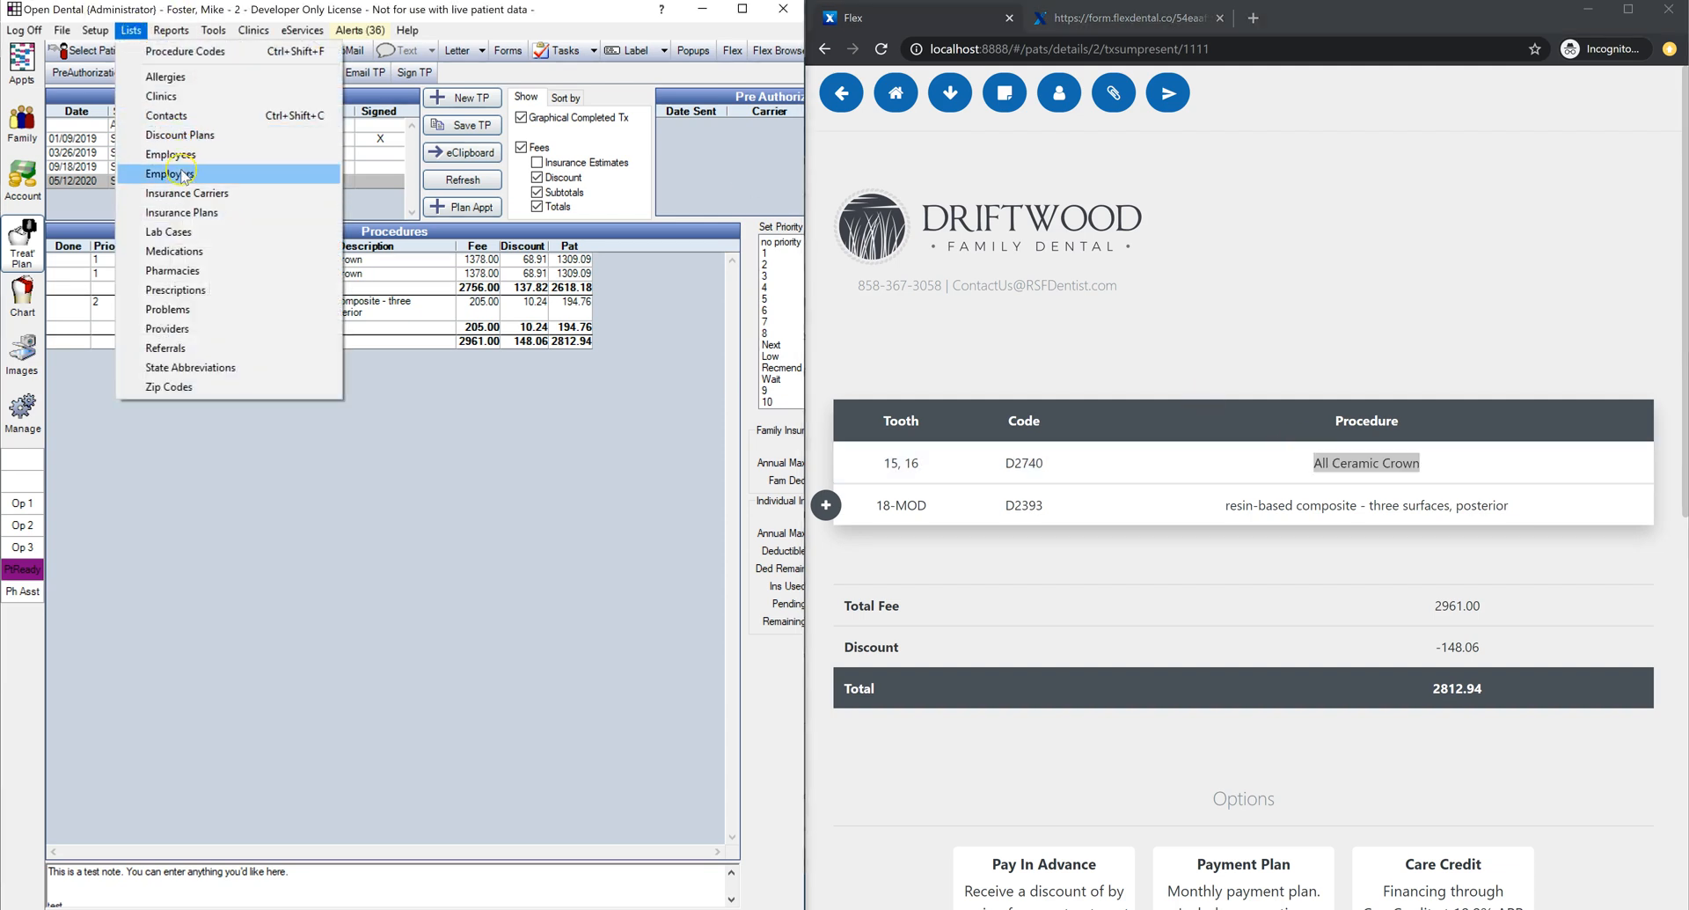
click(183, 52)
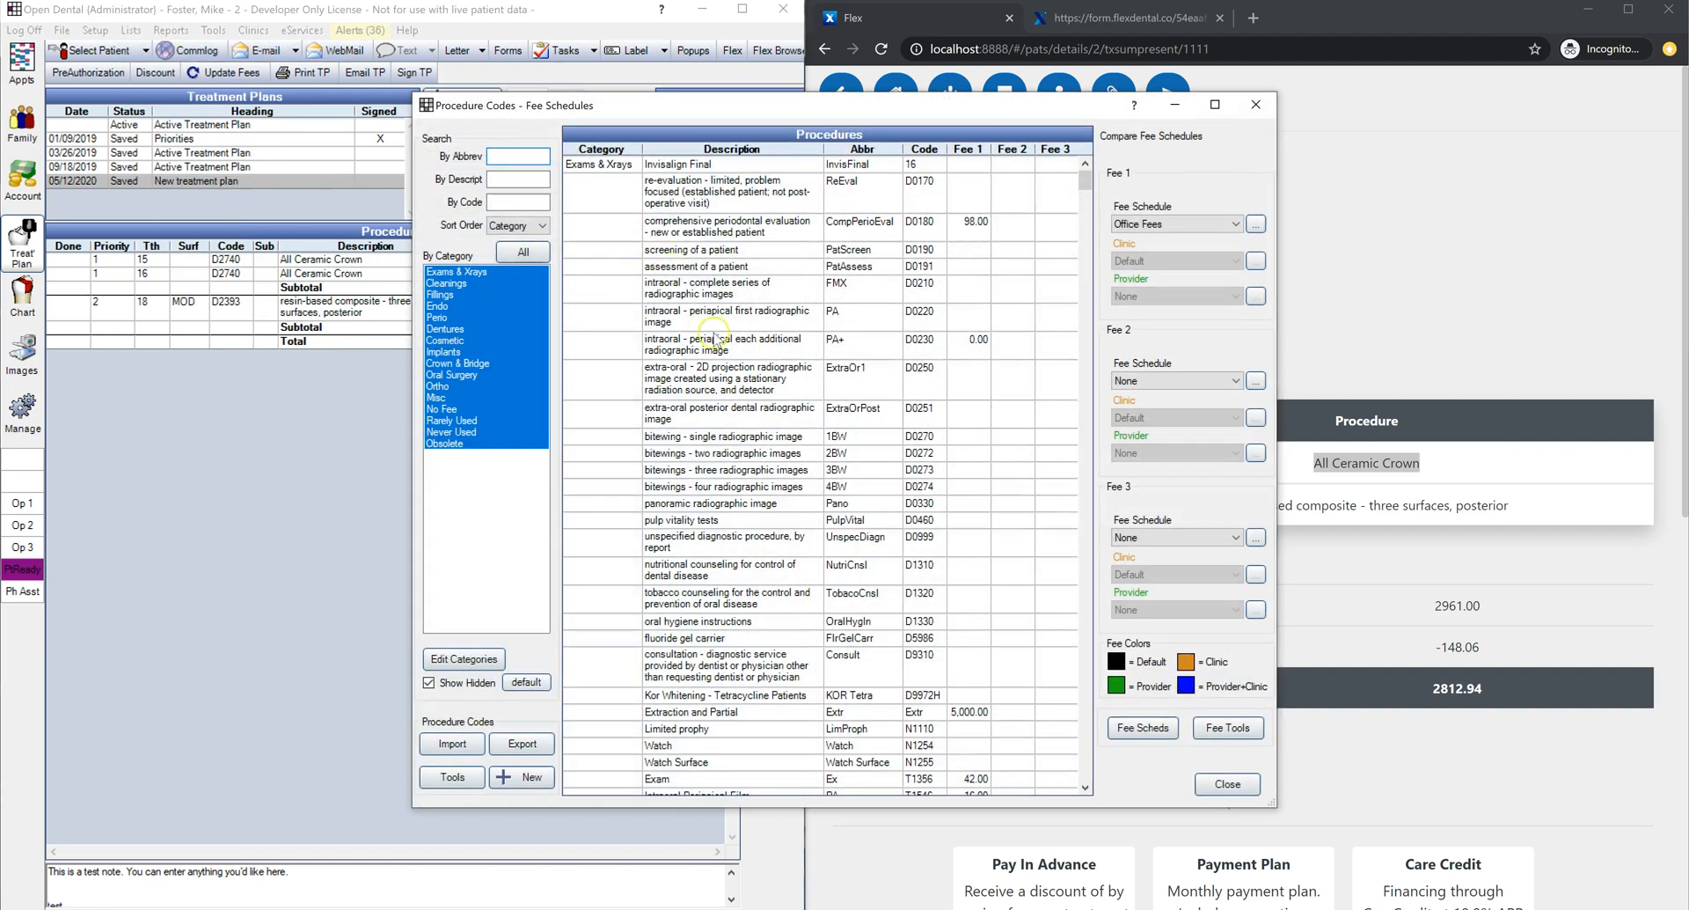
double_click(712, 345)
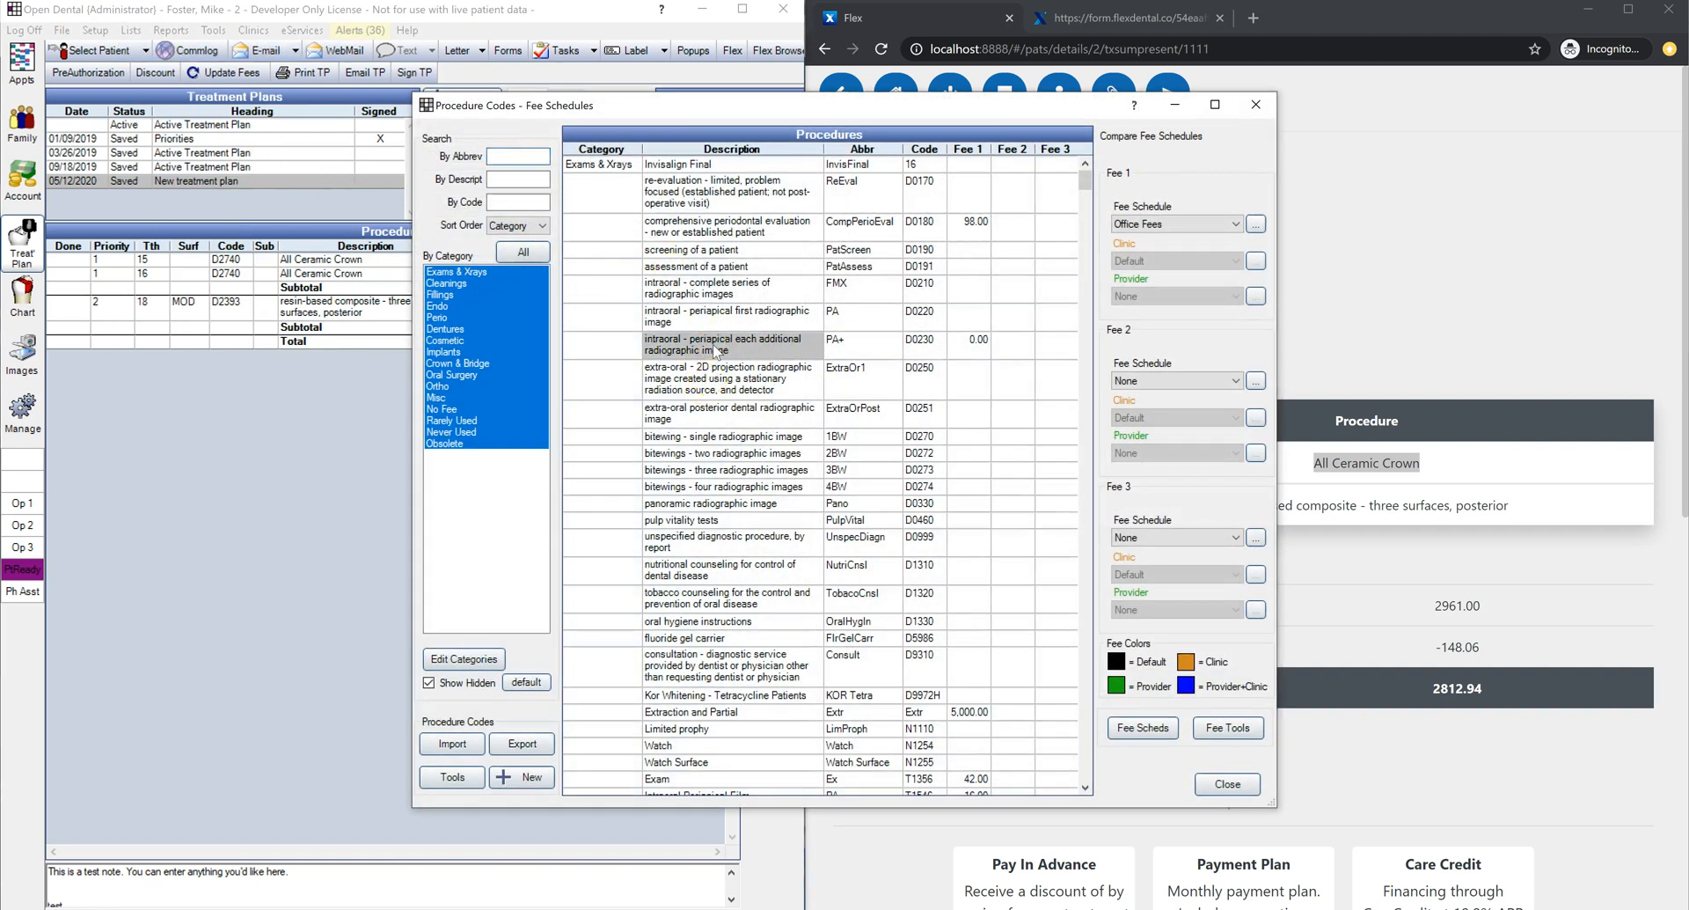
click(647, 268)
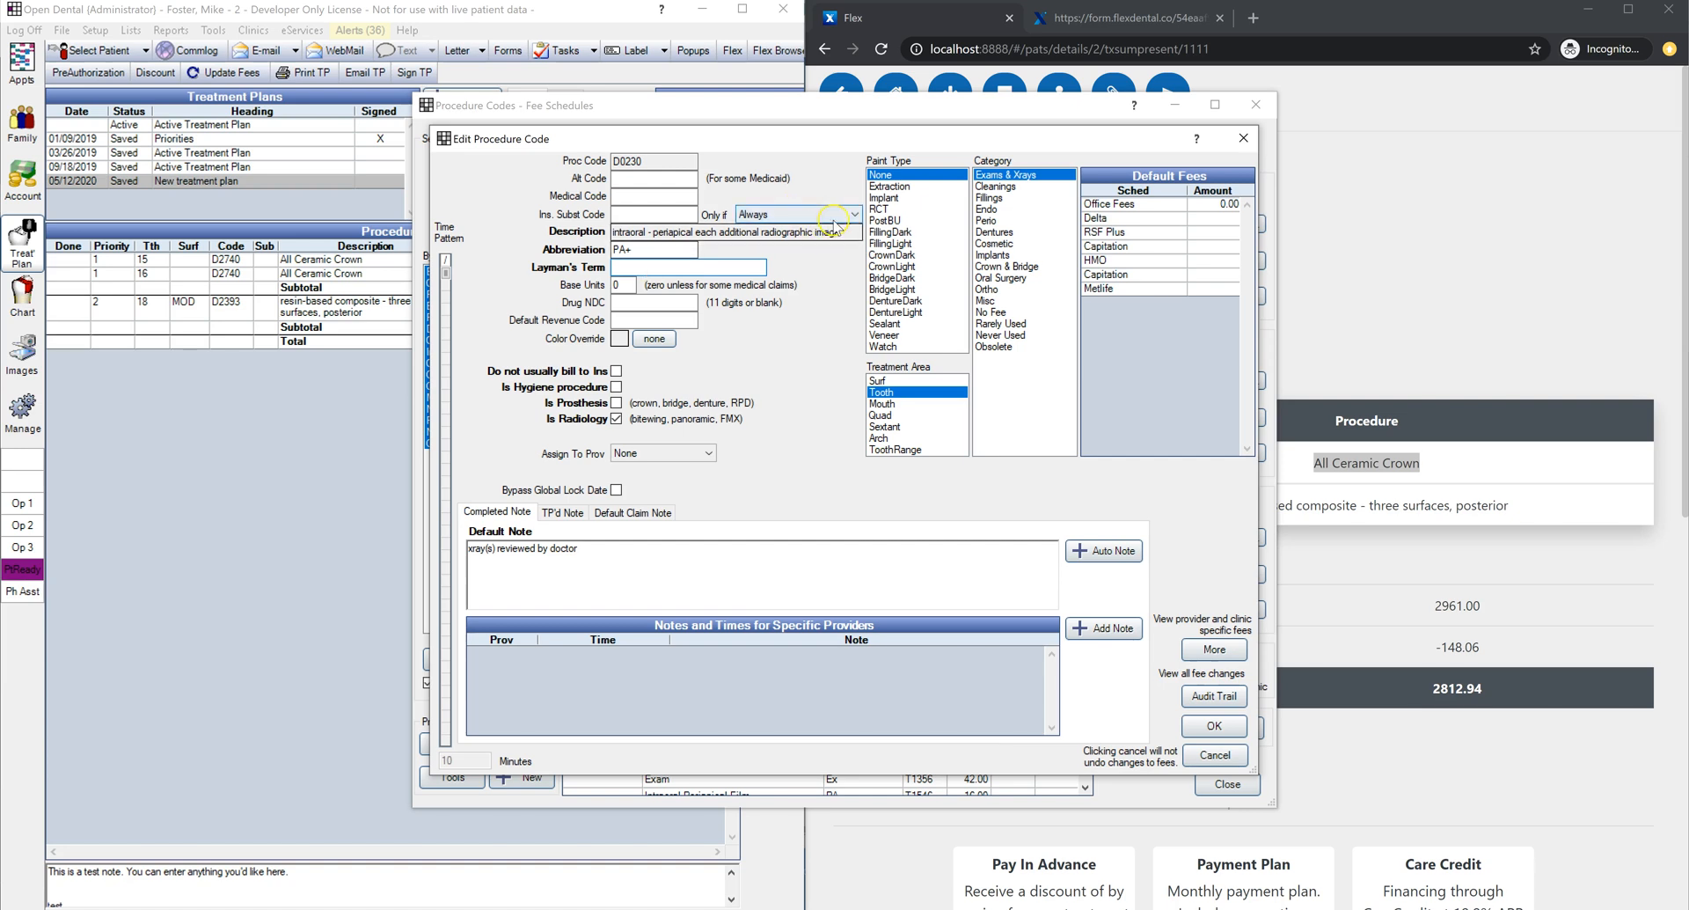
drag(858, 232, 573, 235)
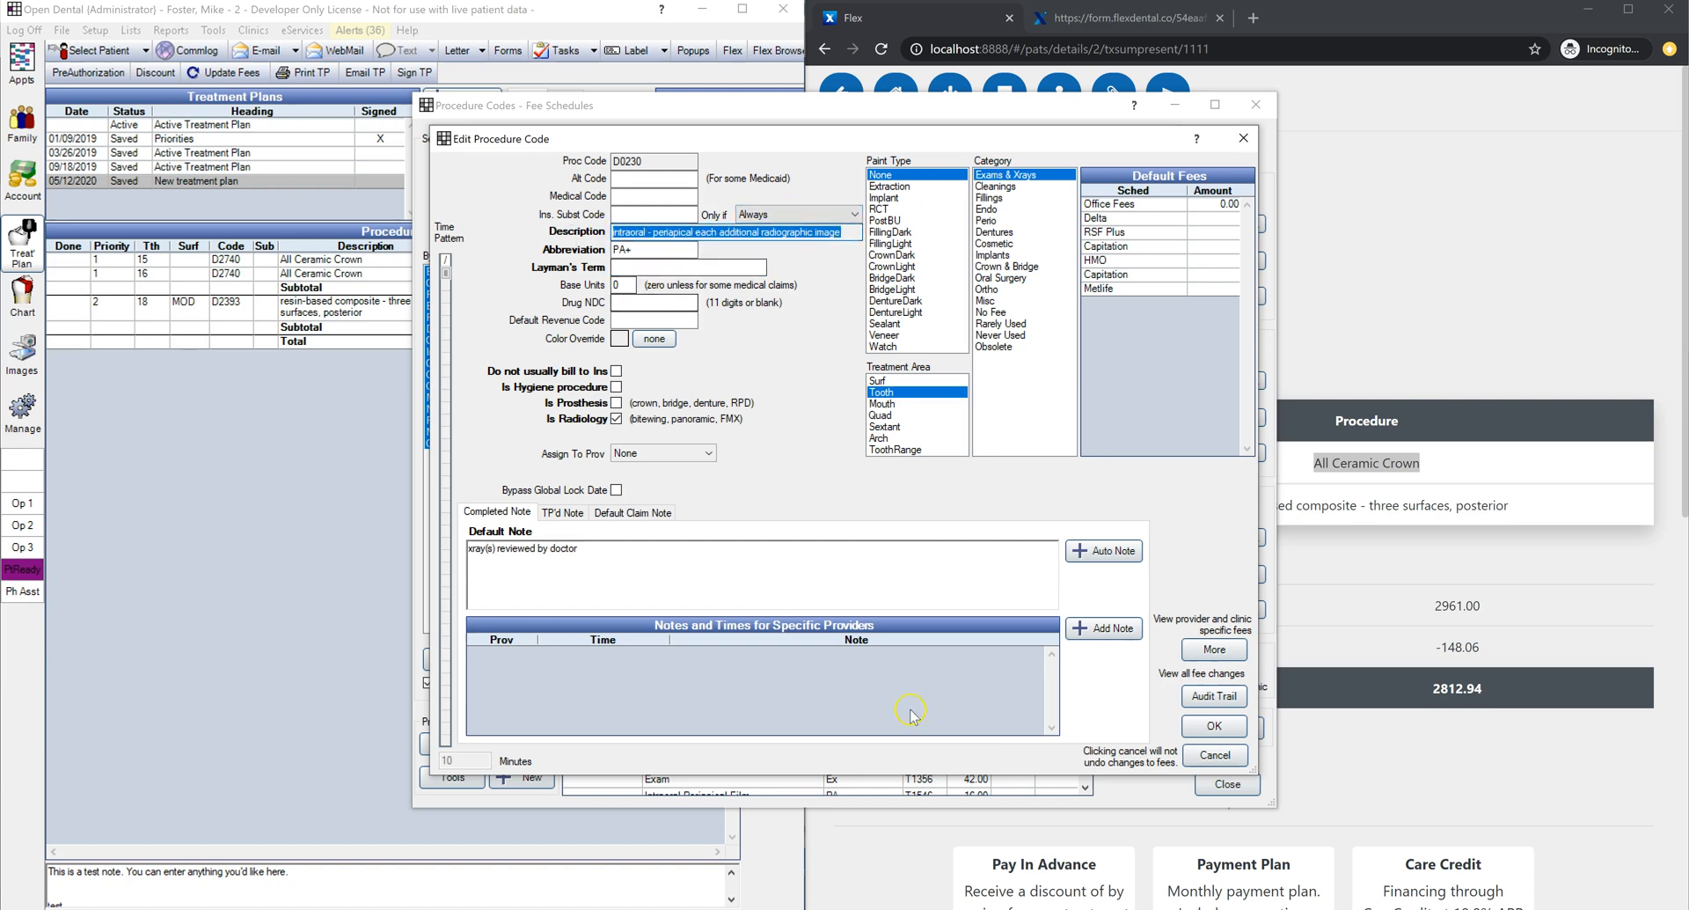
click(1227, 754)
Step: Close the procedure codes list and review the plan's fee, discount and total amounts
click(1229, 783)
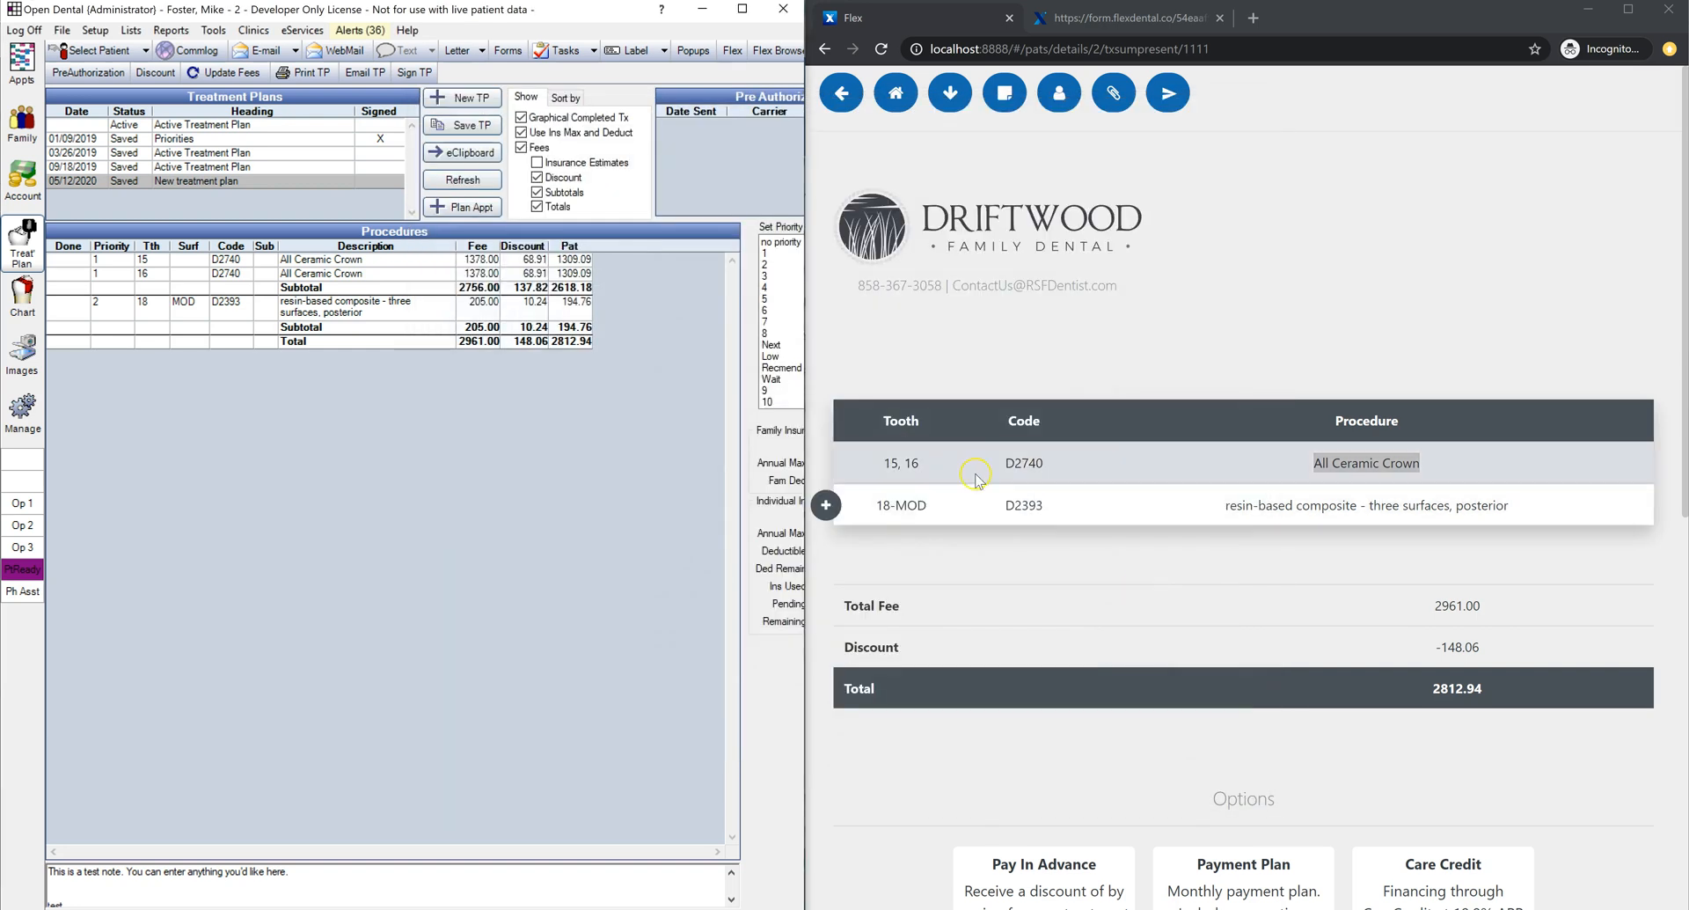
click(975, 477)
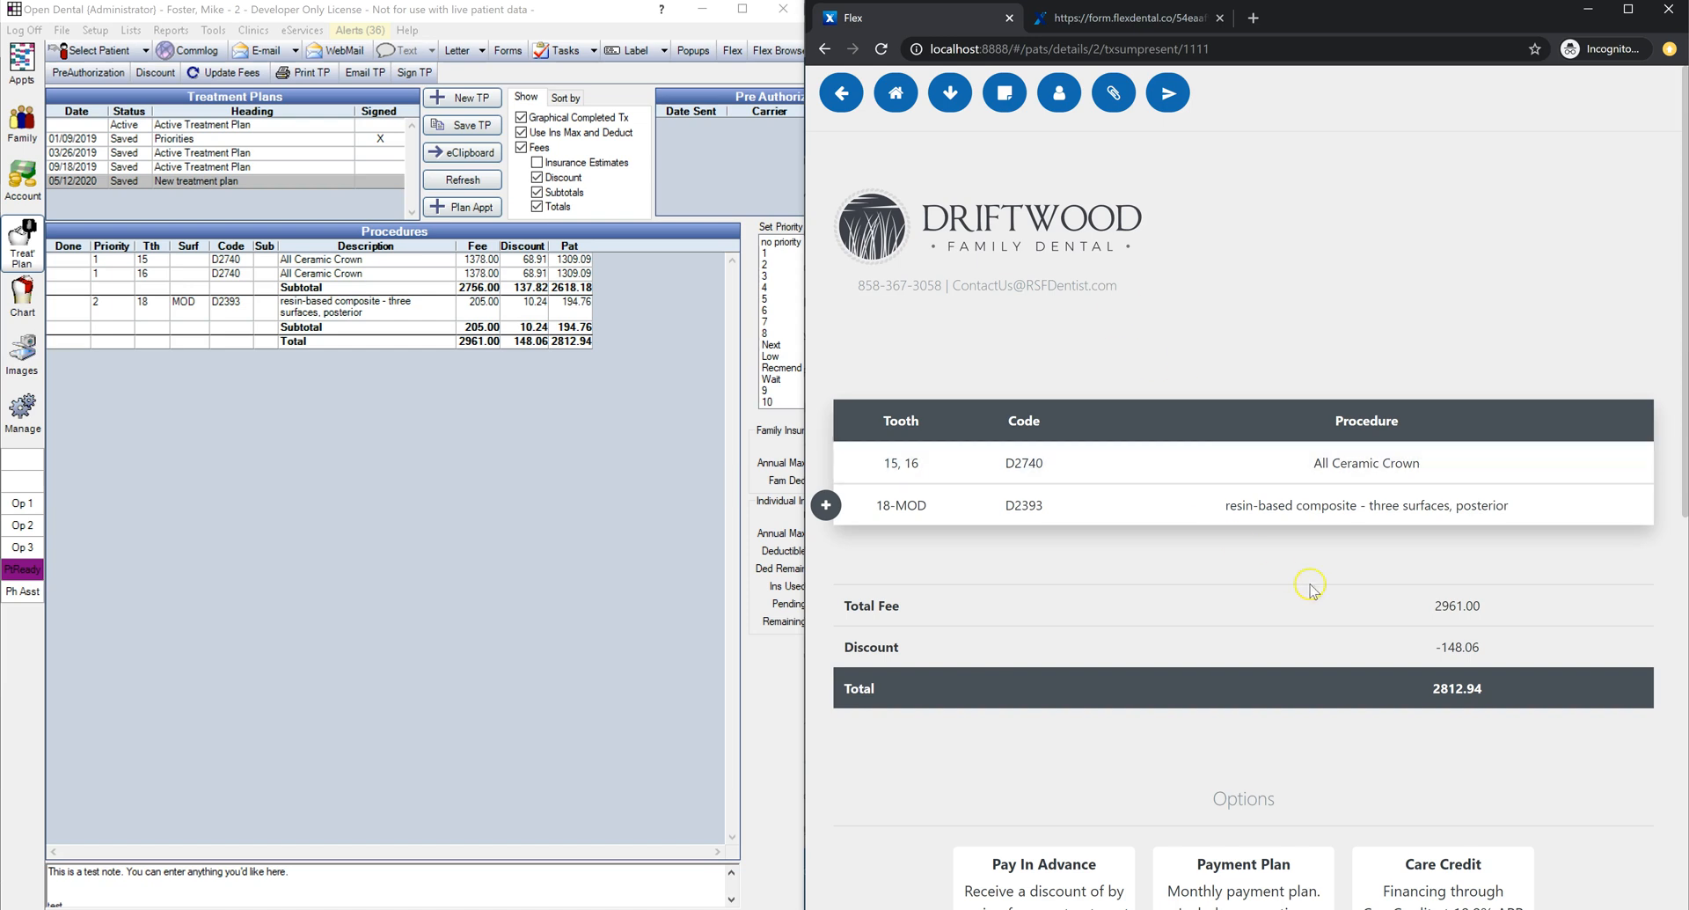
drag(1534, 682, 821, 704)
click(822, 703)
Step: Itemize the treatment by priority, reviewing tooth 15's crown discount and the 2812.94 total
click(961, 103)
scroll(997, 291, down, 1)
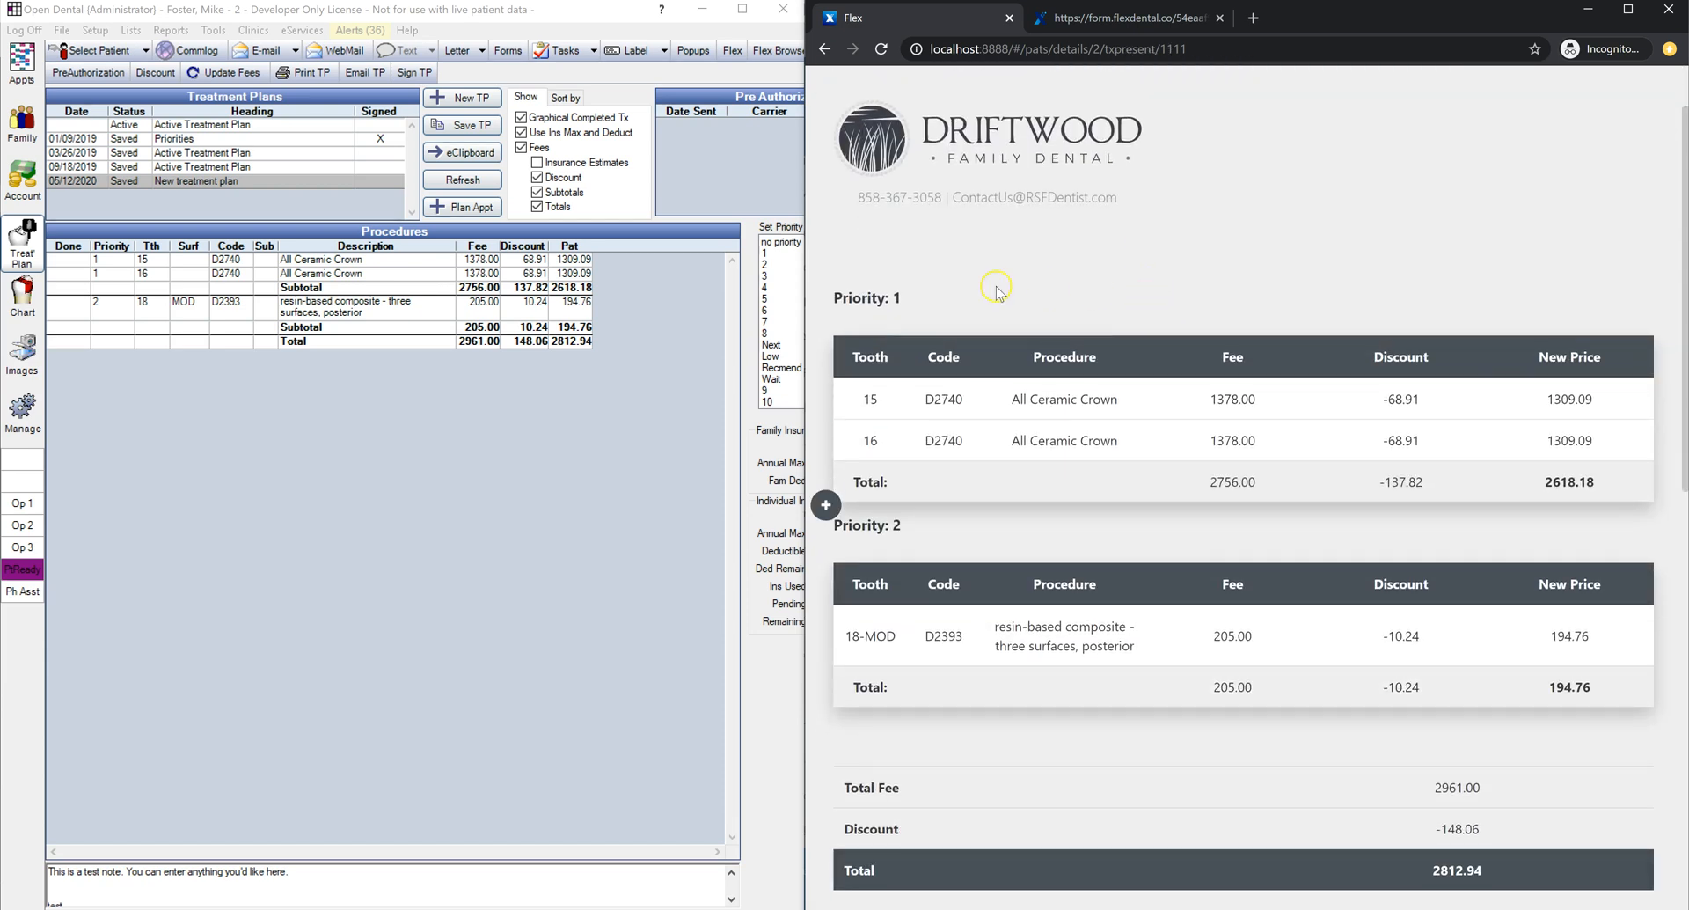
drag(915, 299, 831, 303)
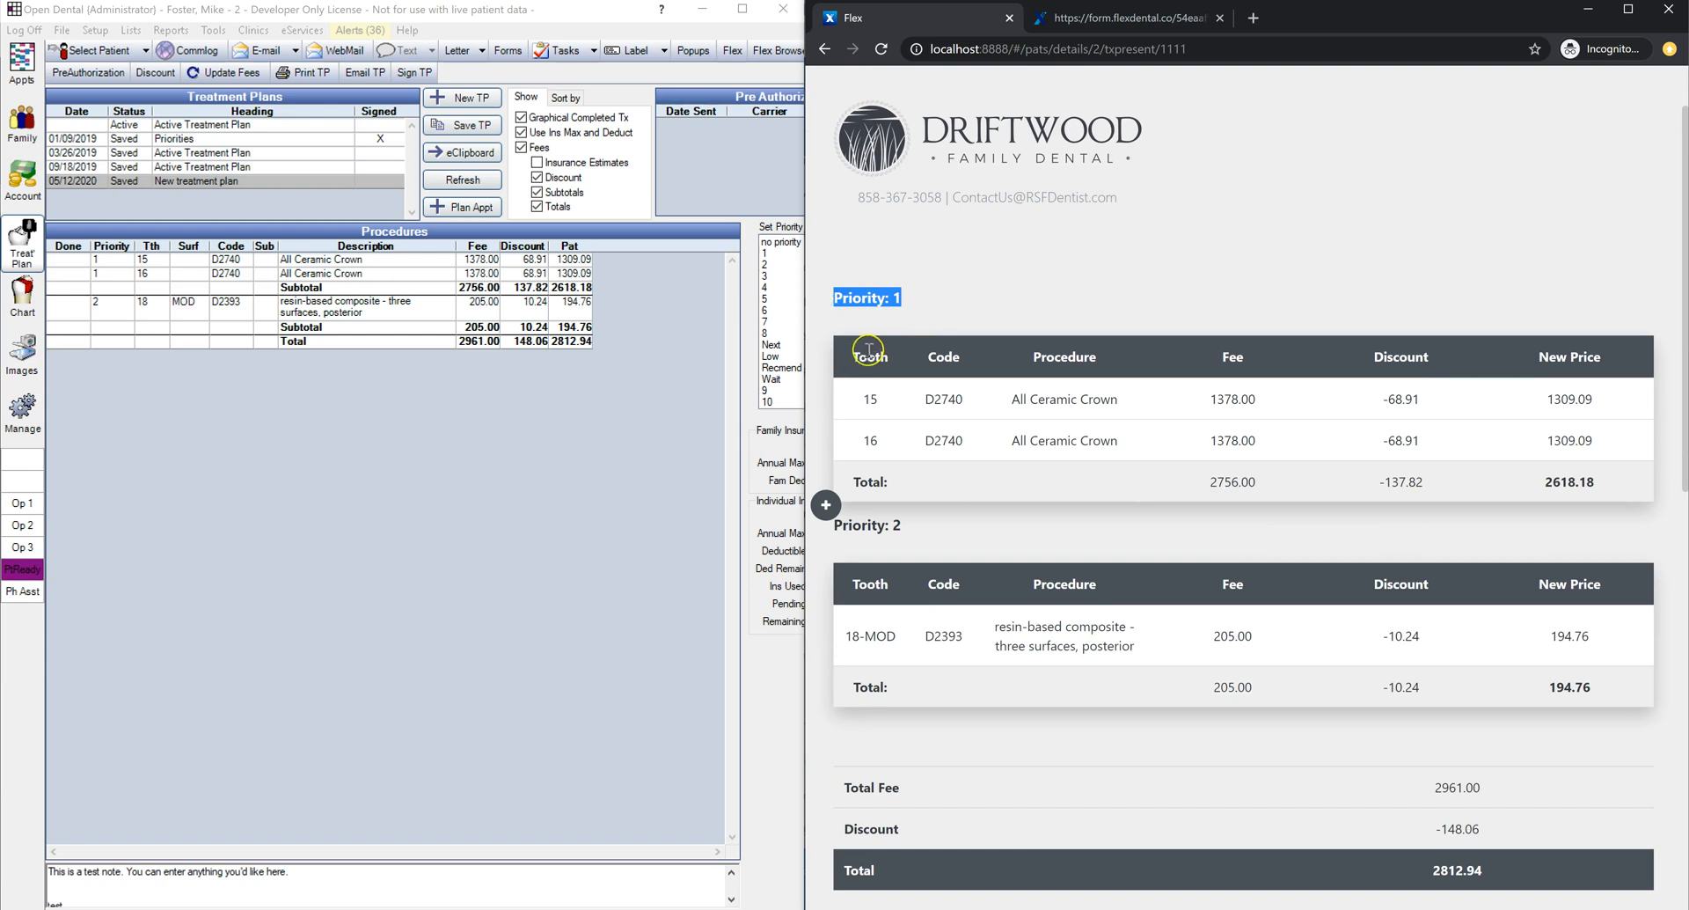
drag(1609, 412, 891, 405)
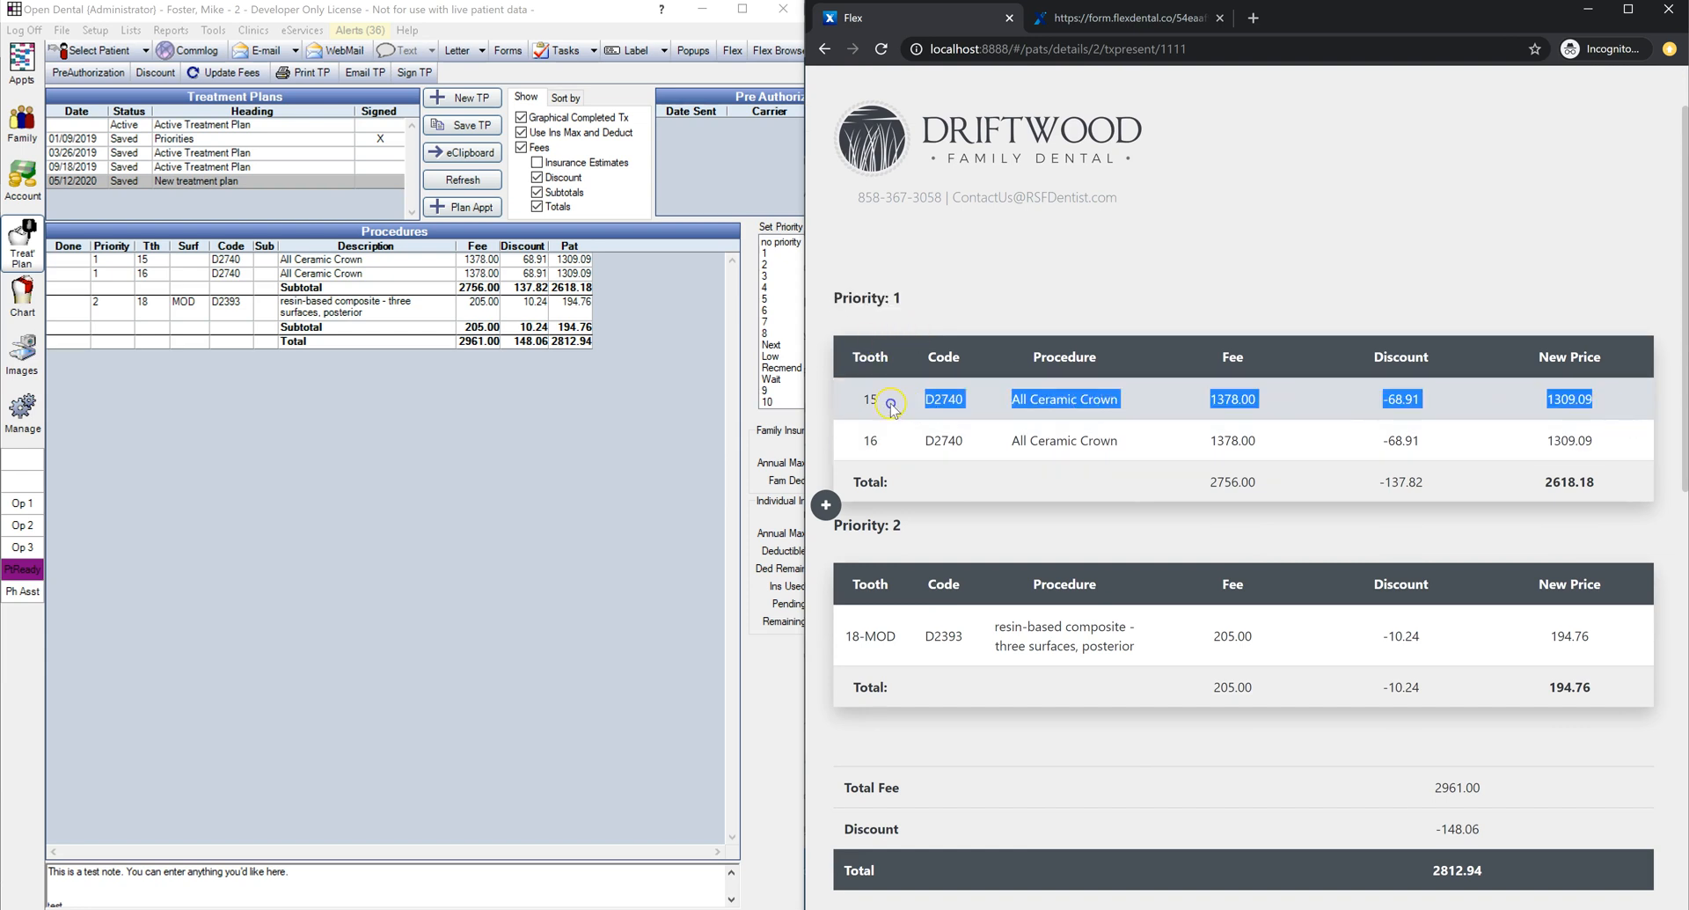
drag(1619, 486, 857, 485)
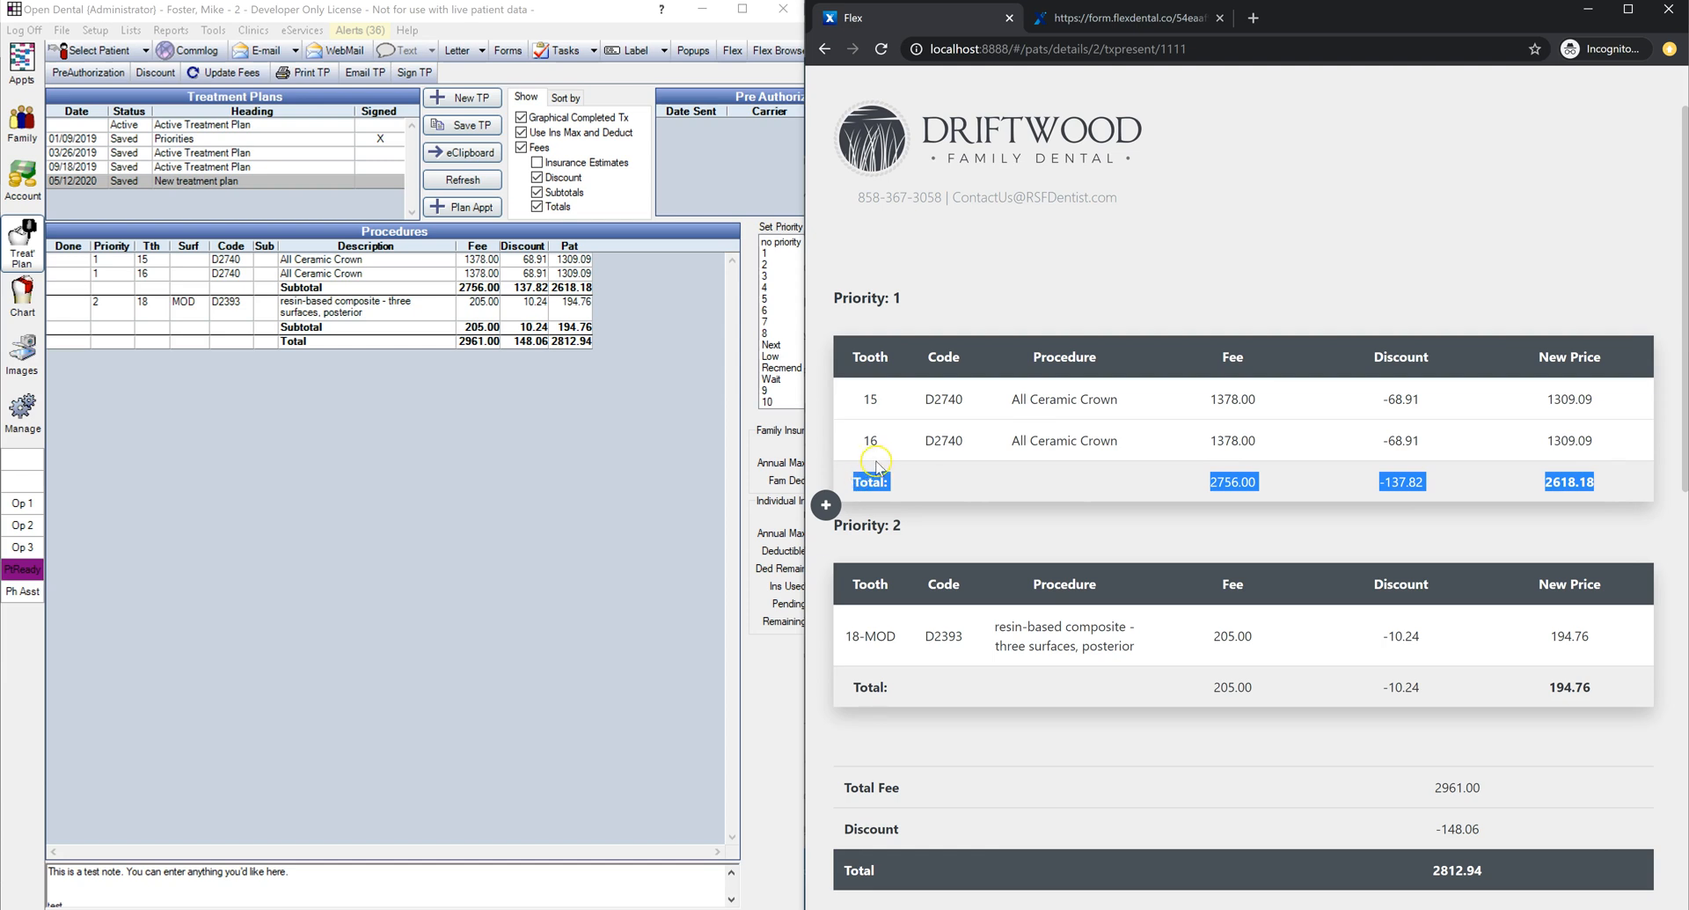
scroll(974, 479, down, 2)
drag(1509, 701, 847, 711)
click(1050, 554)
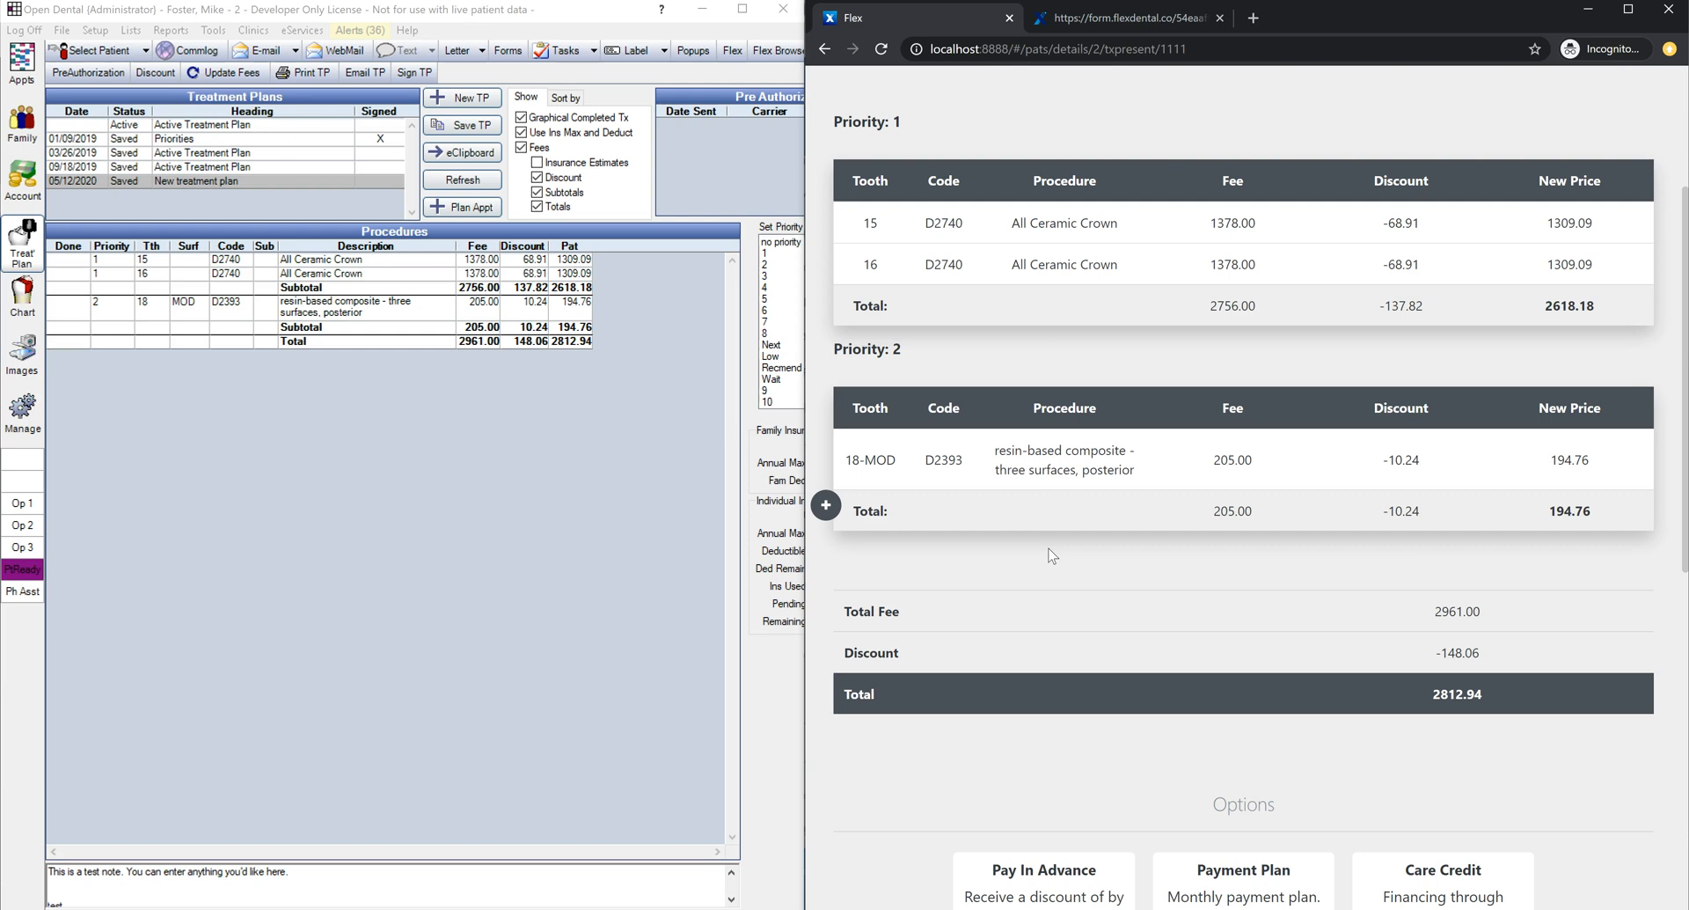
Step: Review the Pay In Advance option with its 5% discount and open the payment option settings
scroll(1097, 554, down, 6)
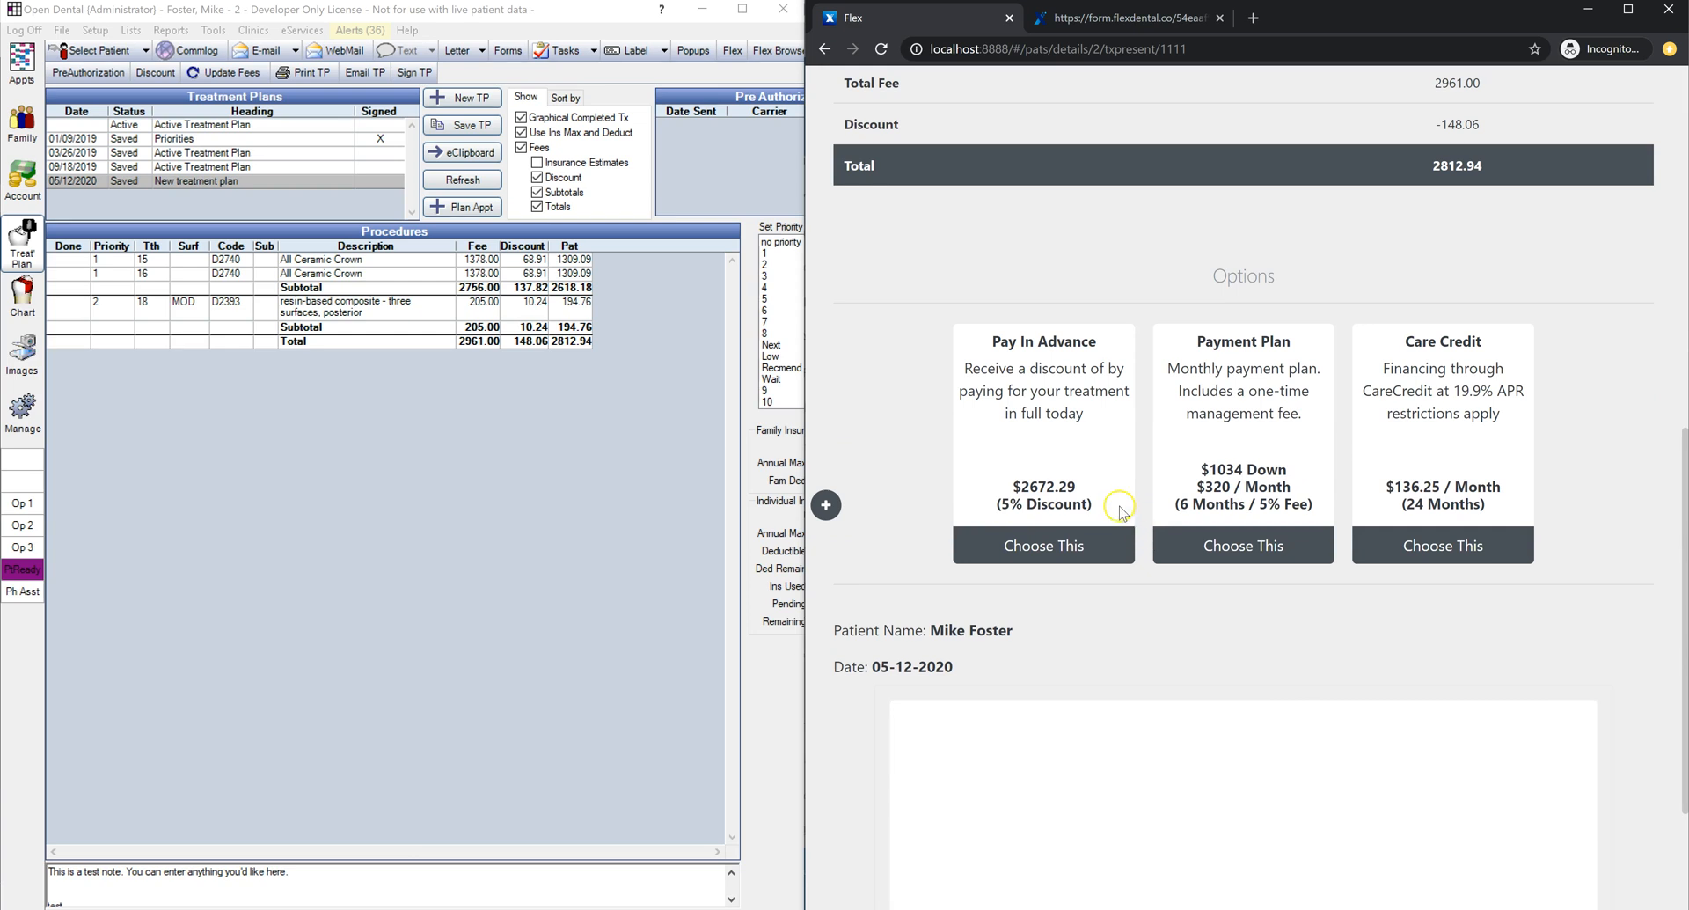
drag(1097, 341, 985, 344)
drag(1098, 427, 959, 370)
drag(1102, 506, 999, 510)
click(1098, 451)
click(1058, 456)
click(826, 507)
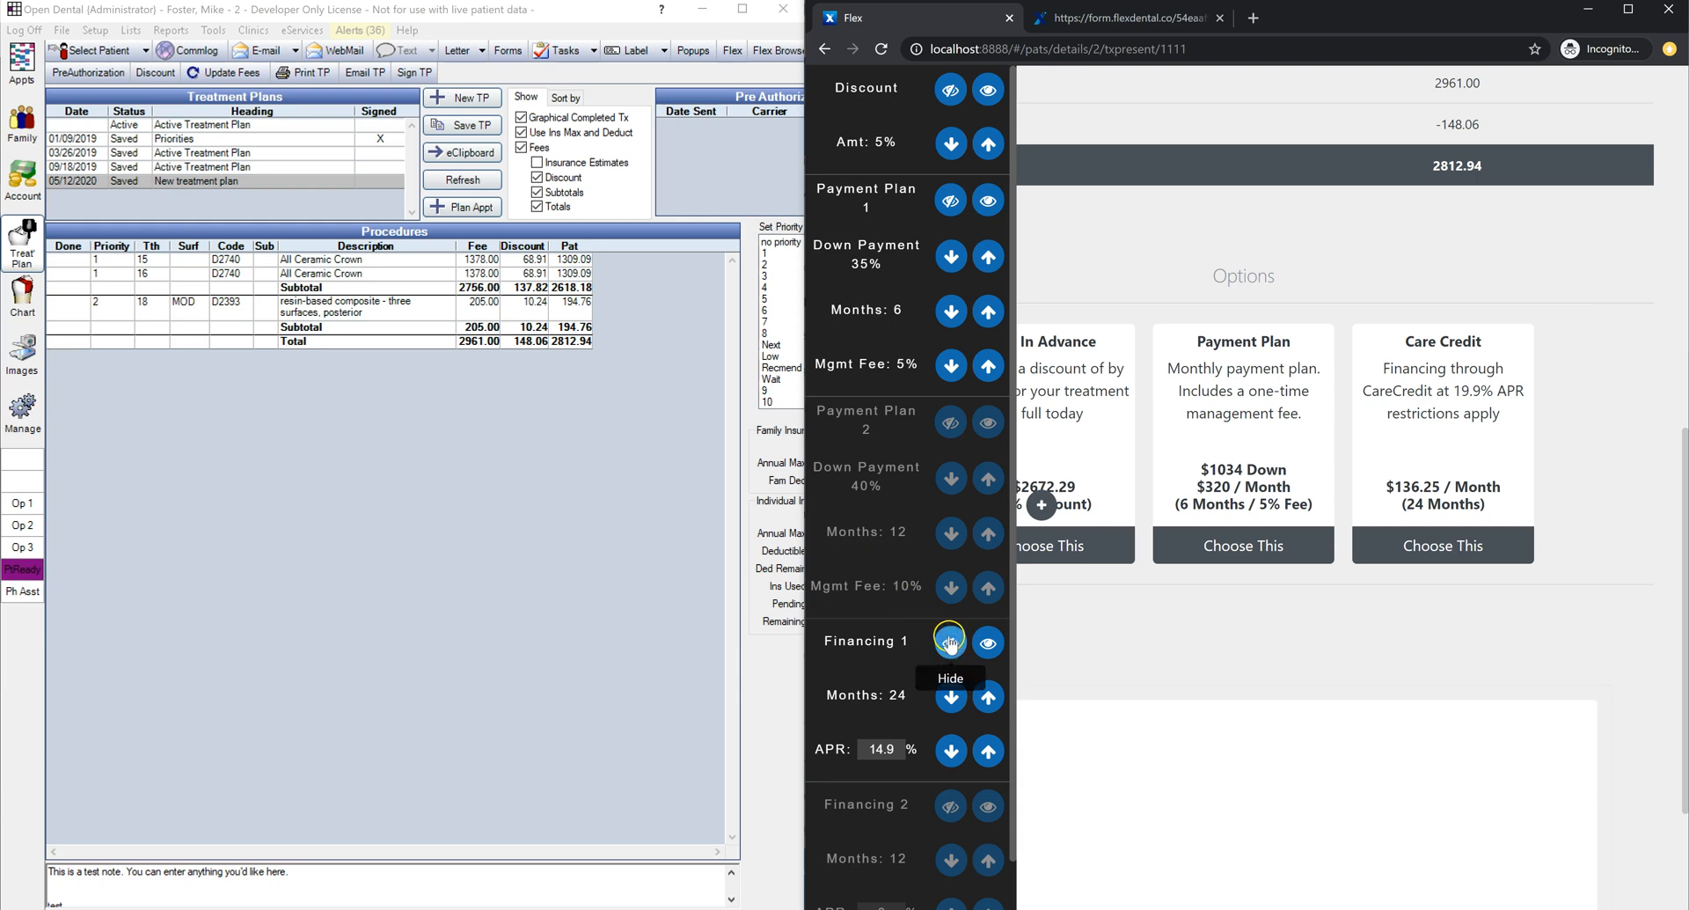
Step: Hide the Financing 1 and Payment Plan 2 options
click(954, 648)
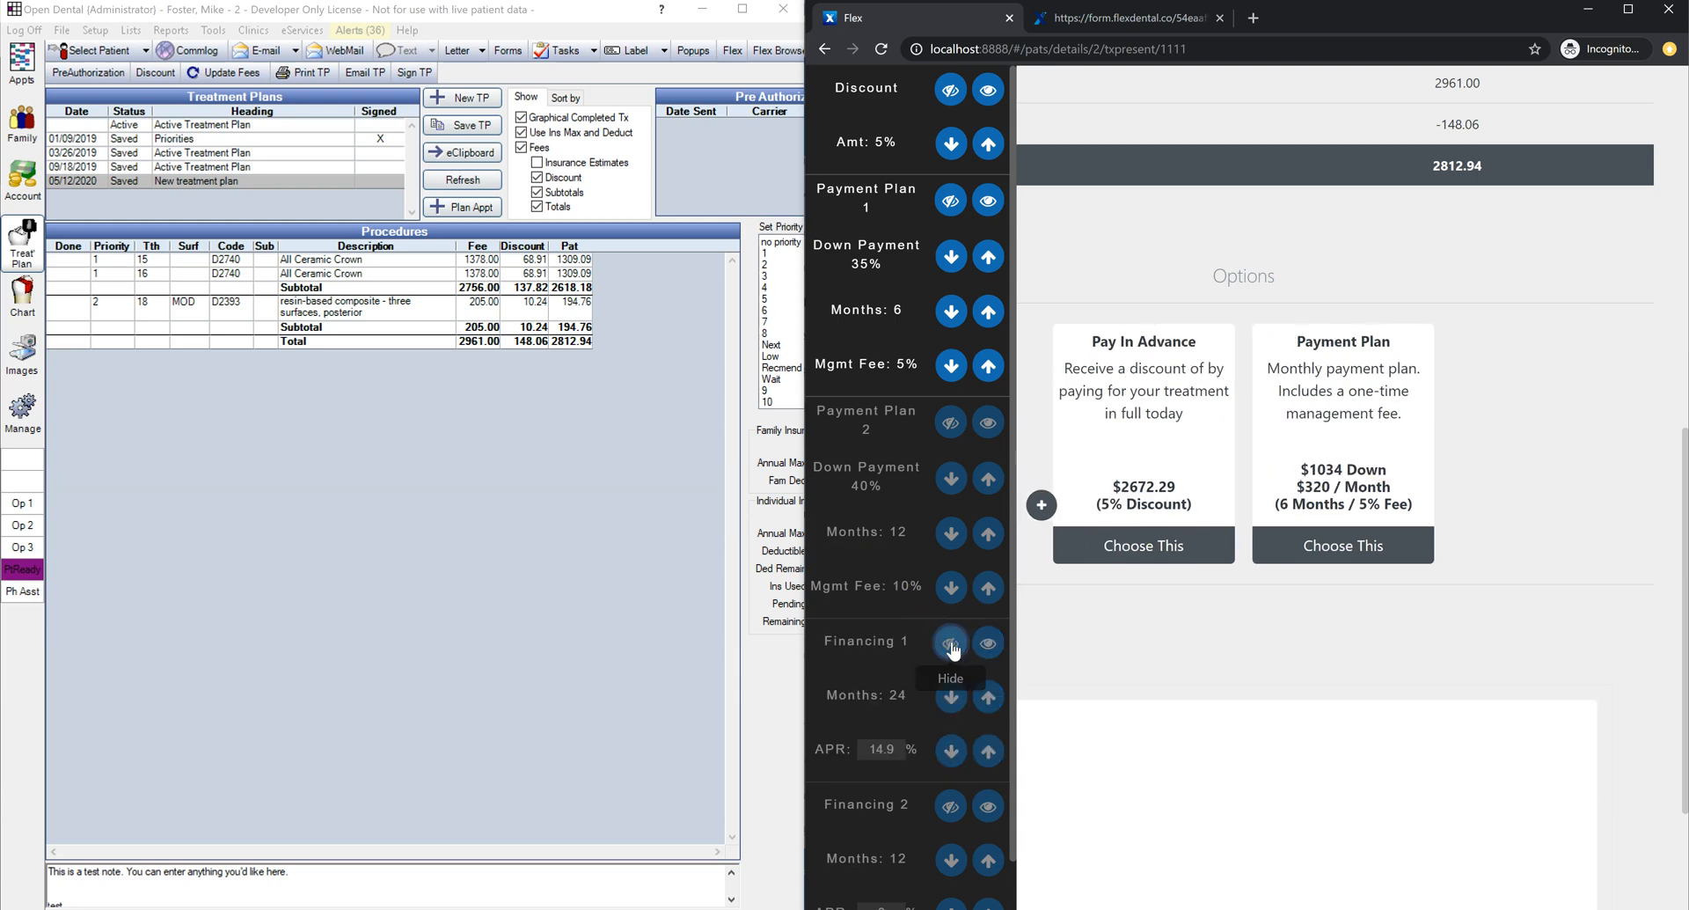
click(952, 648)
click(951, 424)
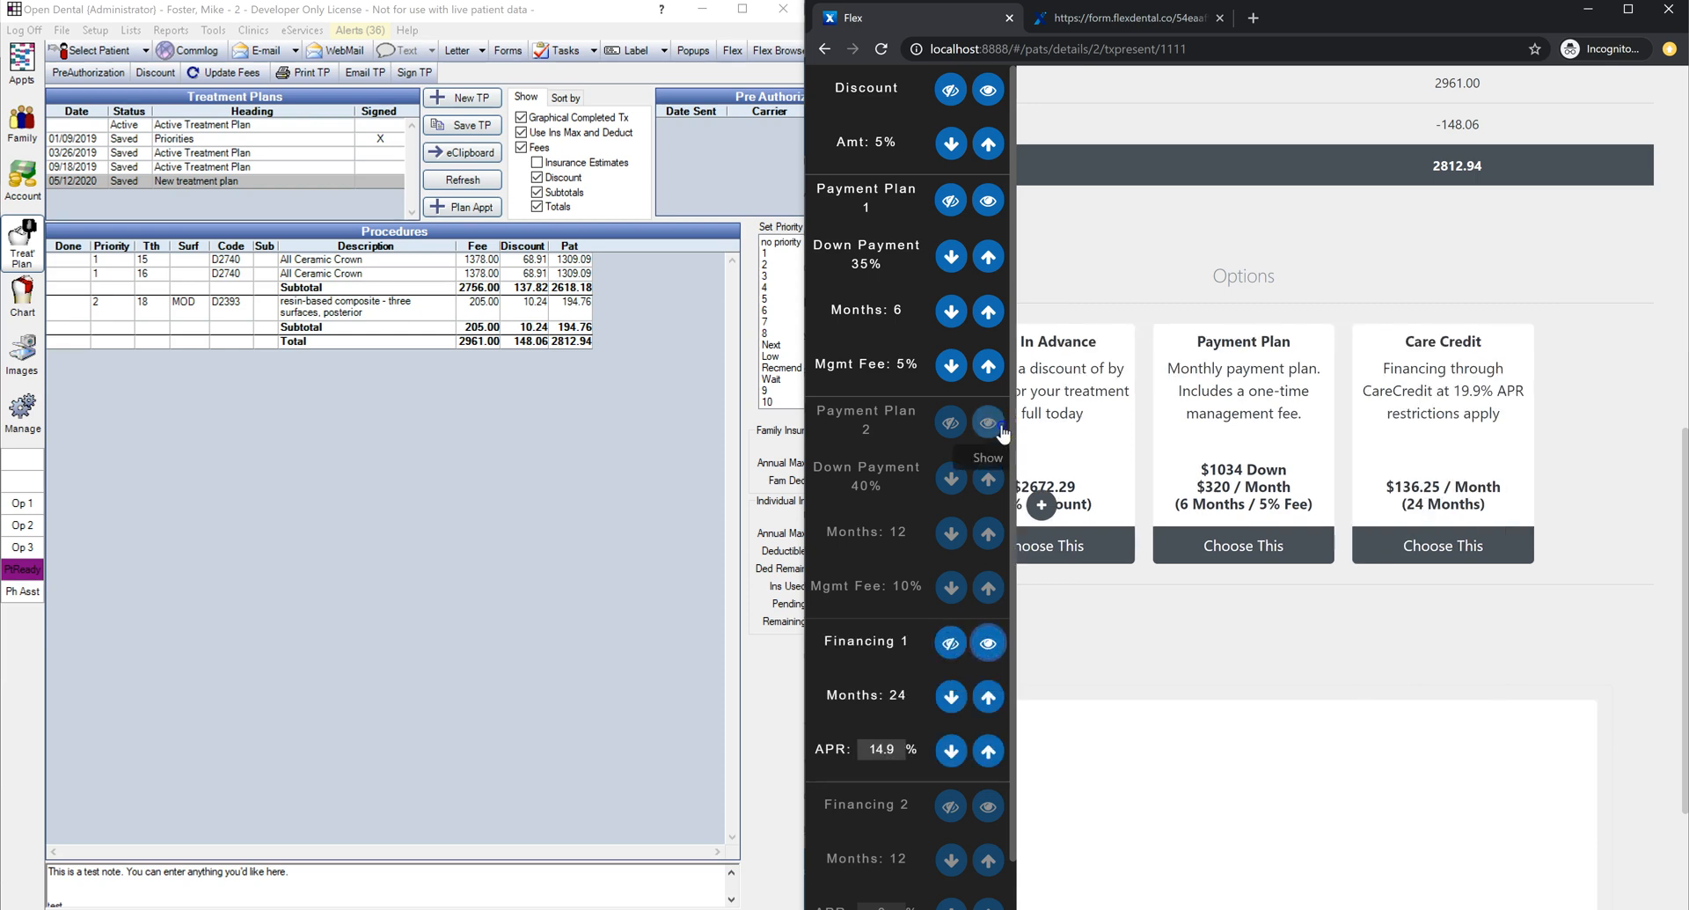
click(950, 424)
click(951, 643)
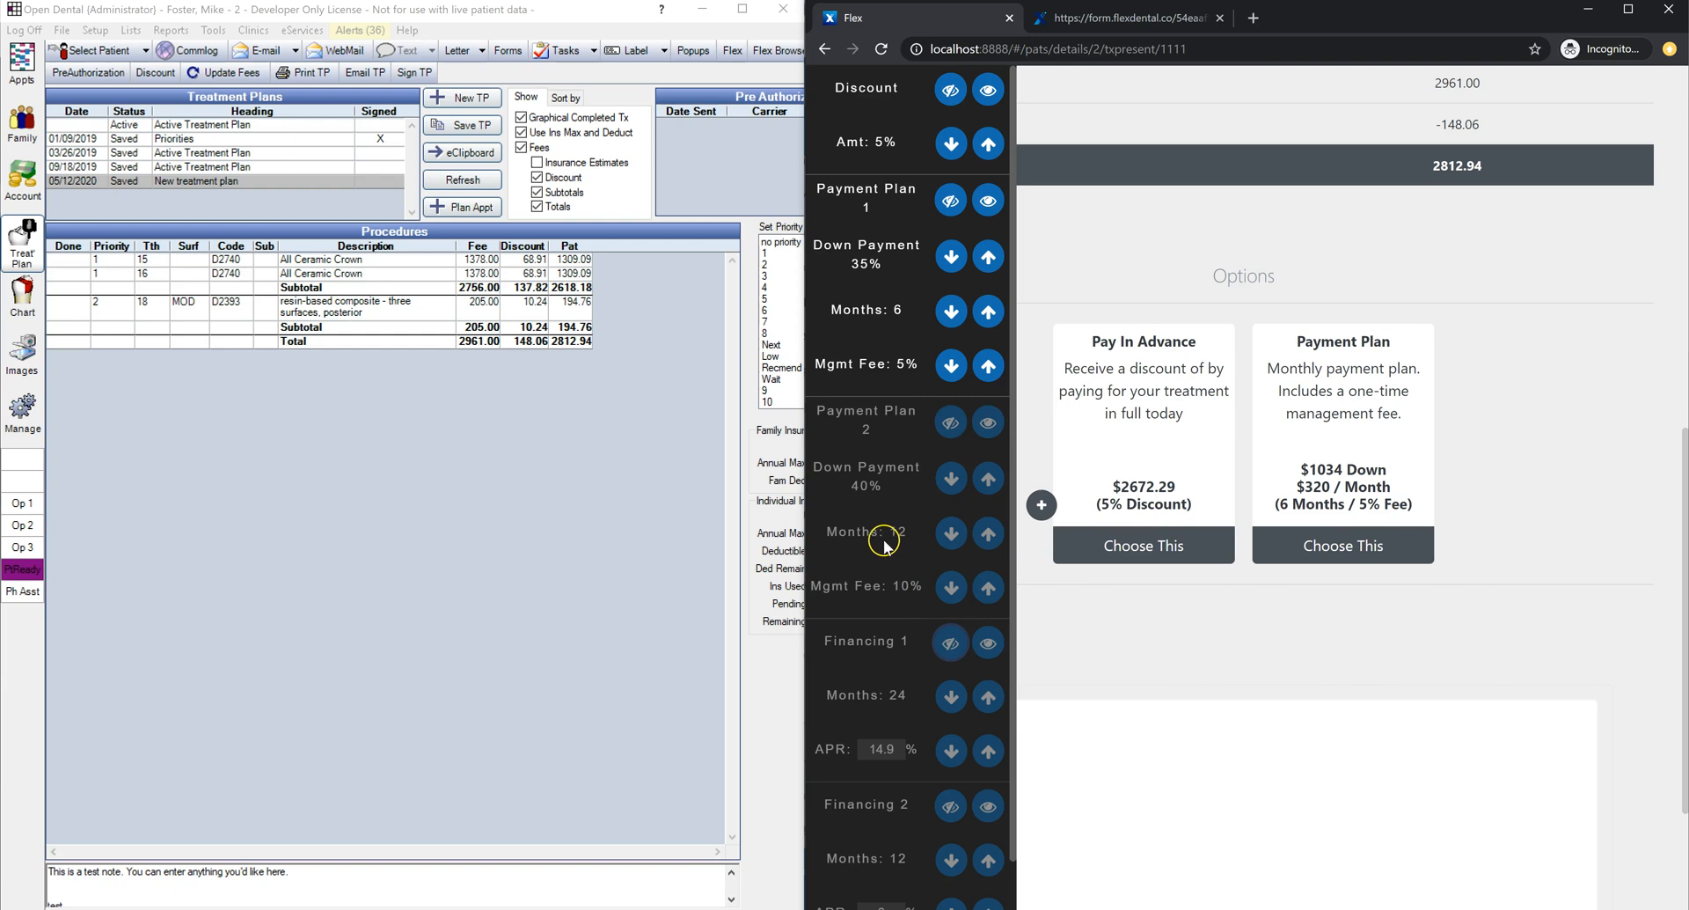
Step: Set the pay-in-advance discount to 3% and the payment plan to 50% down over 5 months
click(952, 144)
click(953, 144)
click(989, 257)
click(989, 257)
click(989, 257)
click(989, 257)
click(989, 257)
click(988, 257)
click(989, 257)
click(988, 256)
click(989, 257)
click(989, 257)
click(951, 312)
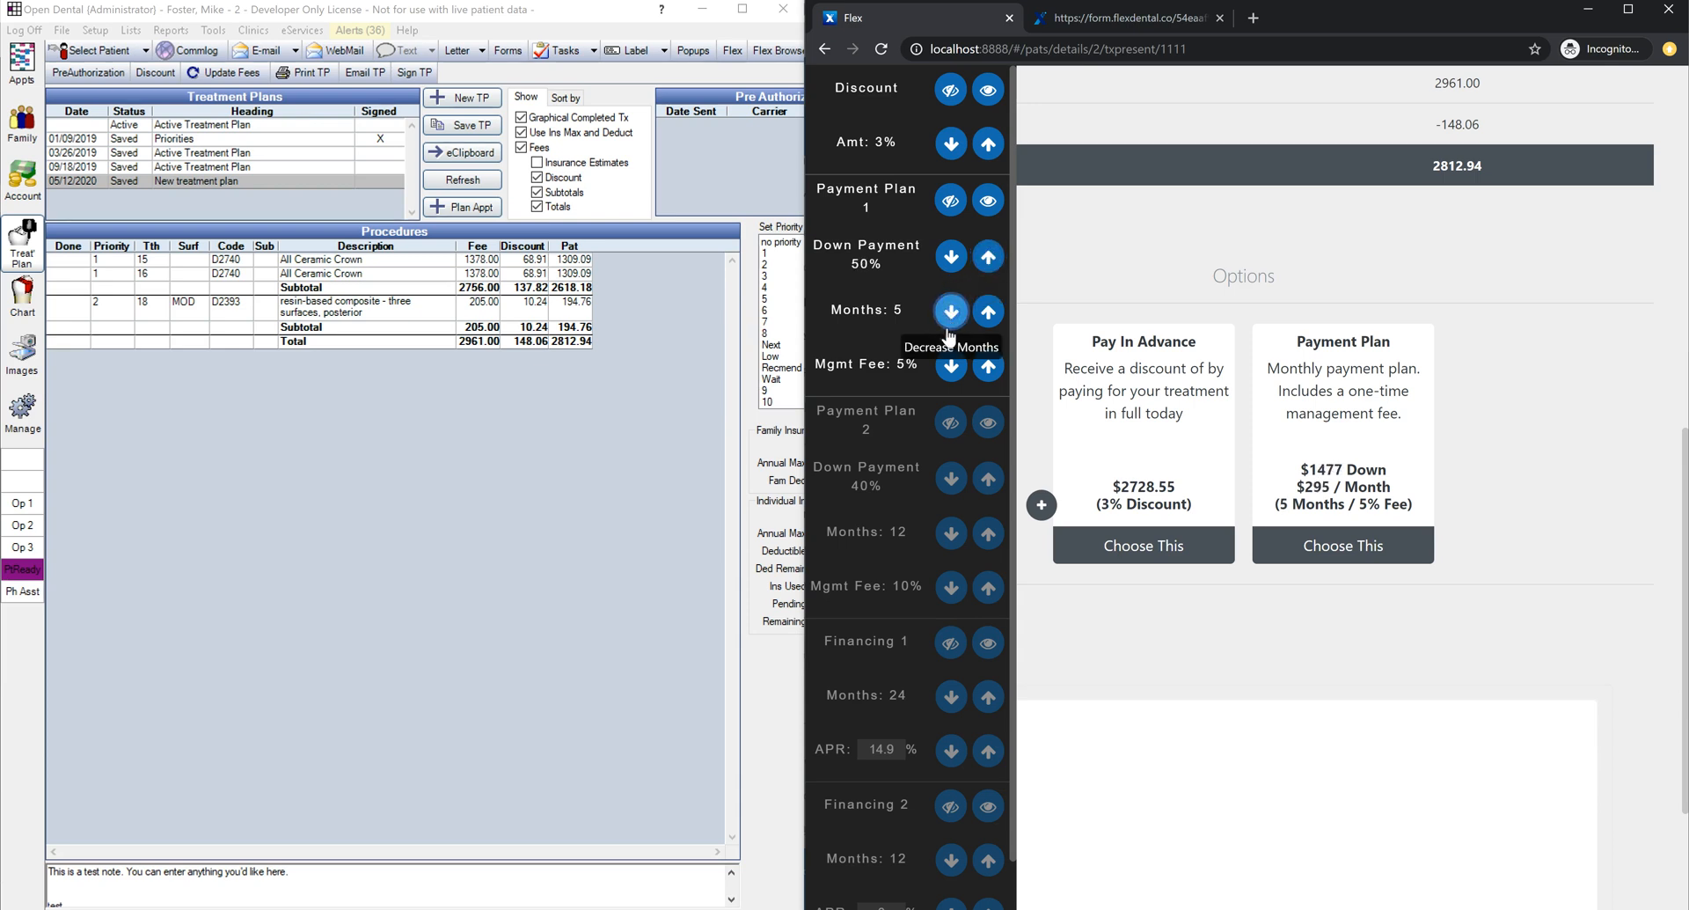
click(1039, 500)
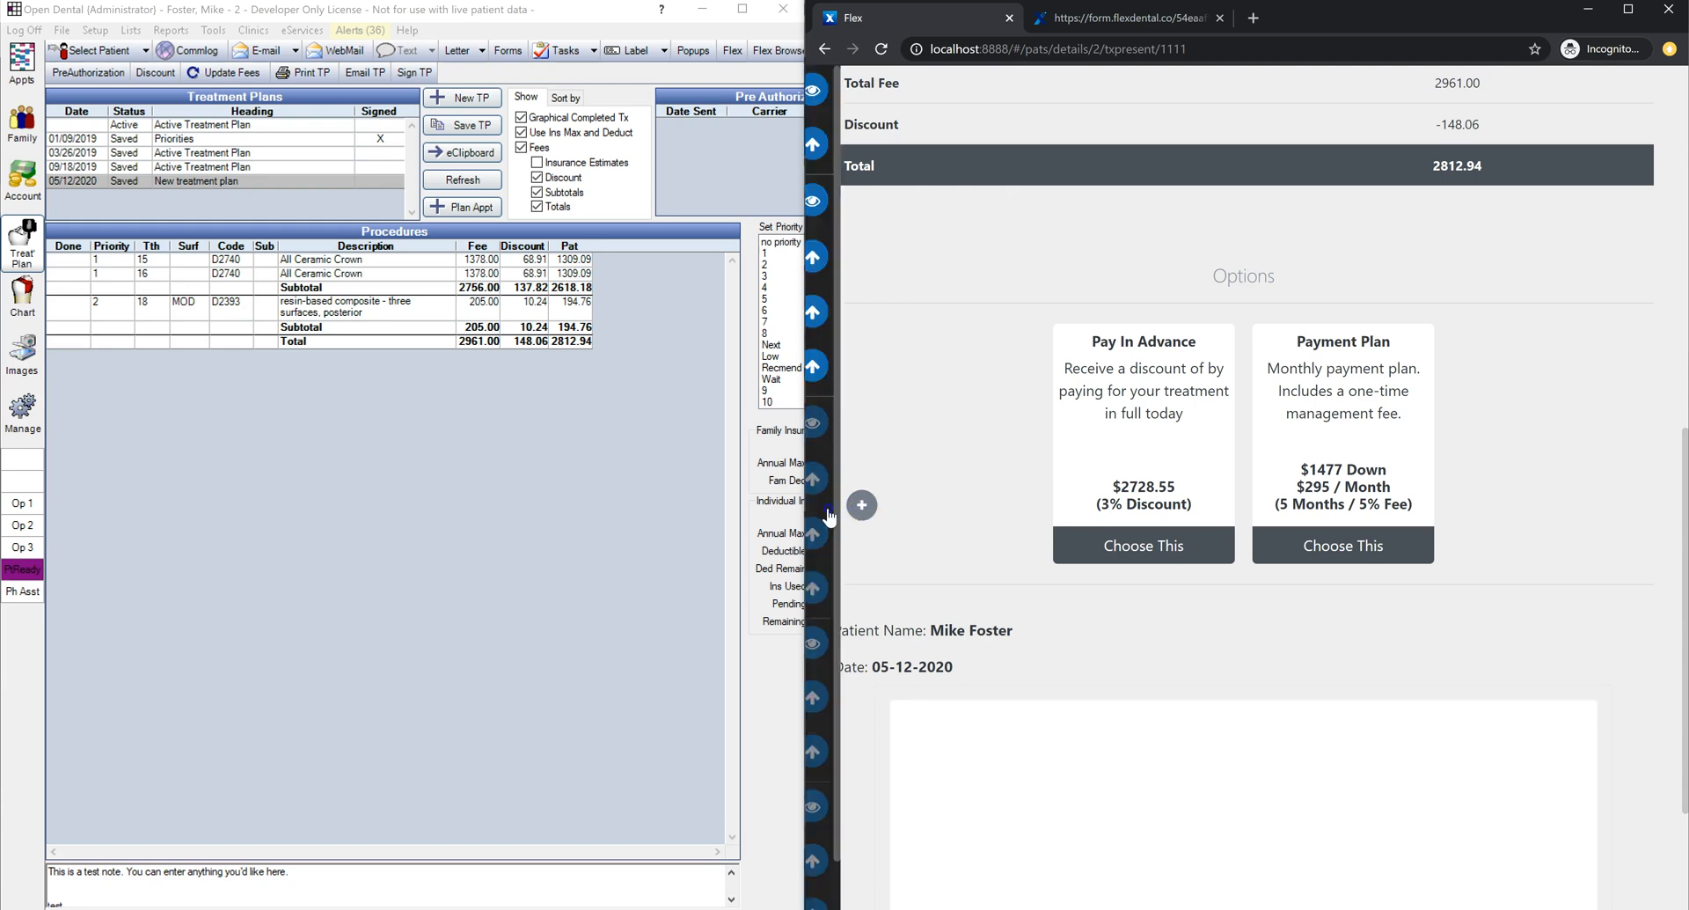
Step: Try shorter payment plan terms, restore 5 months, and choose the Payment Plan option
mouse_move(829, 517)
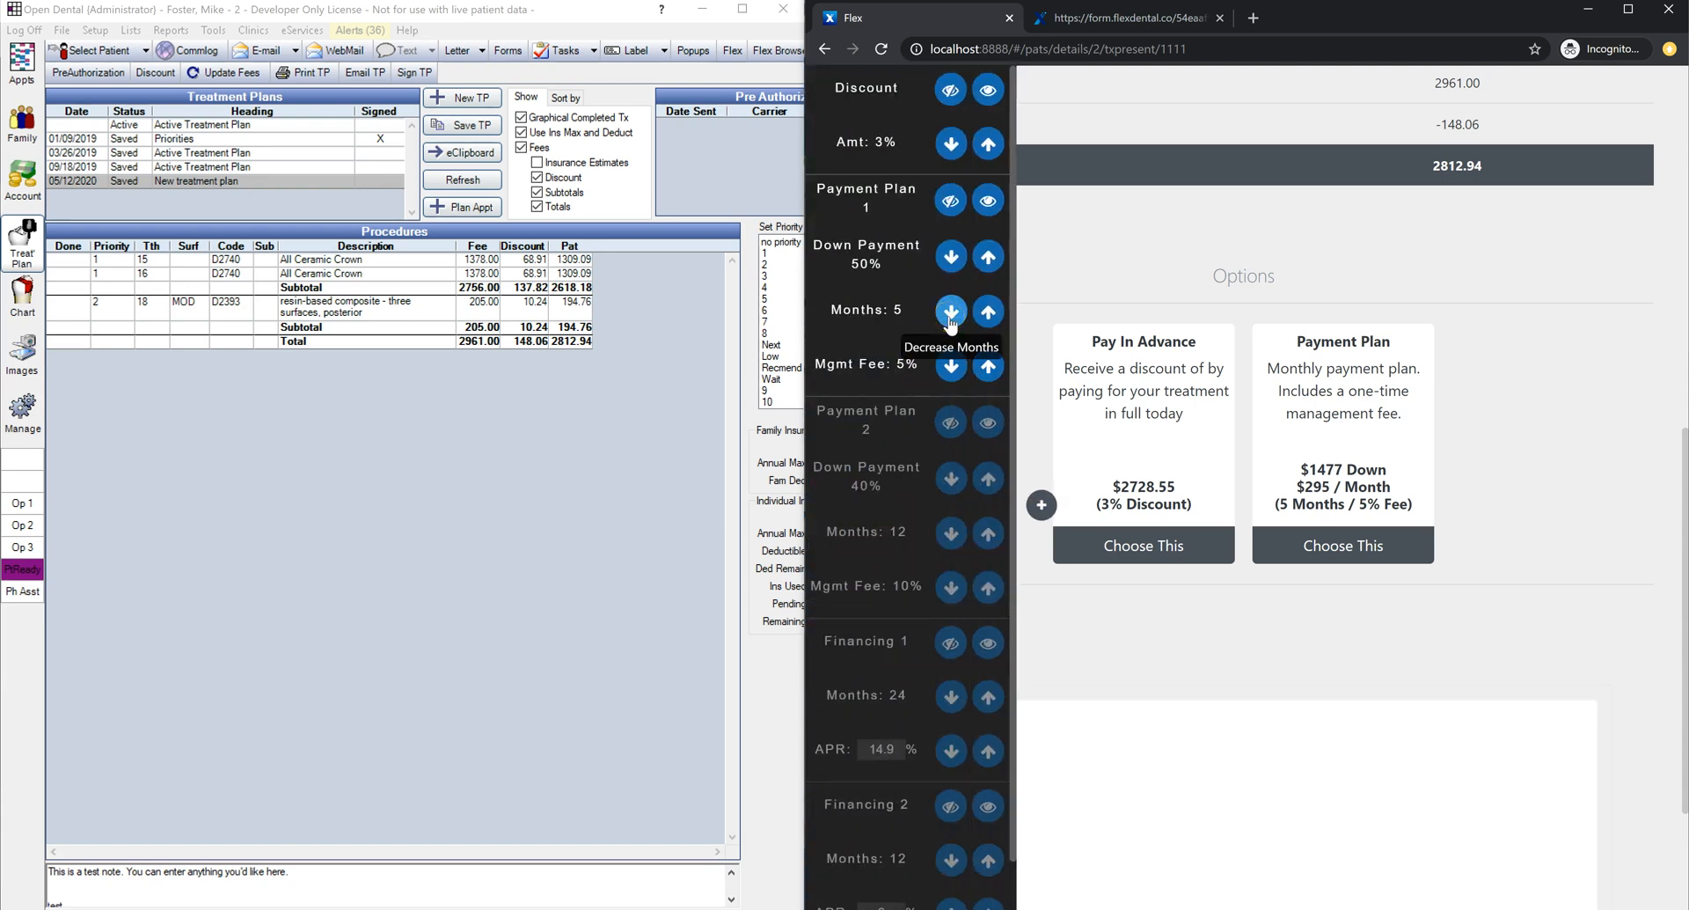
click(947, 314)
click(947, 313)
click(947, 313)
click(948, 313)
click(949, 313)
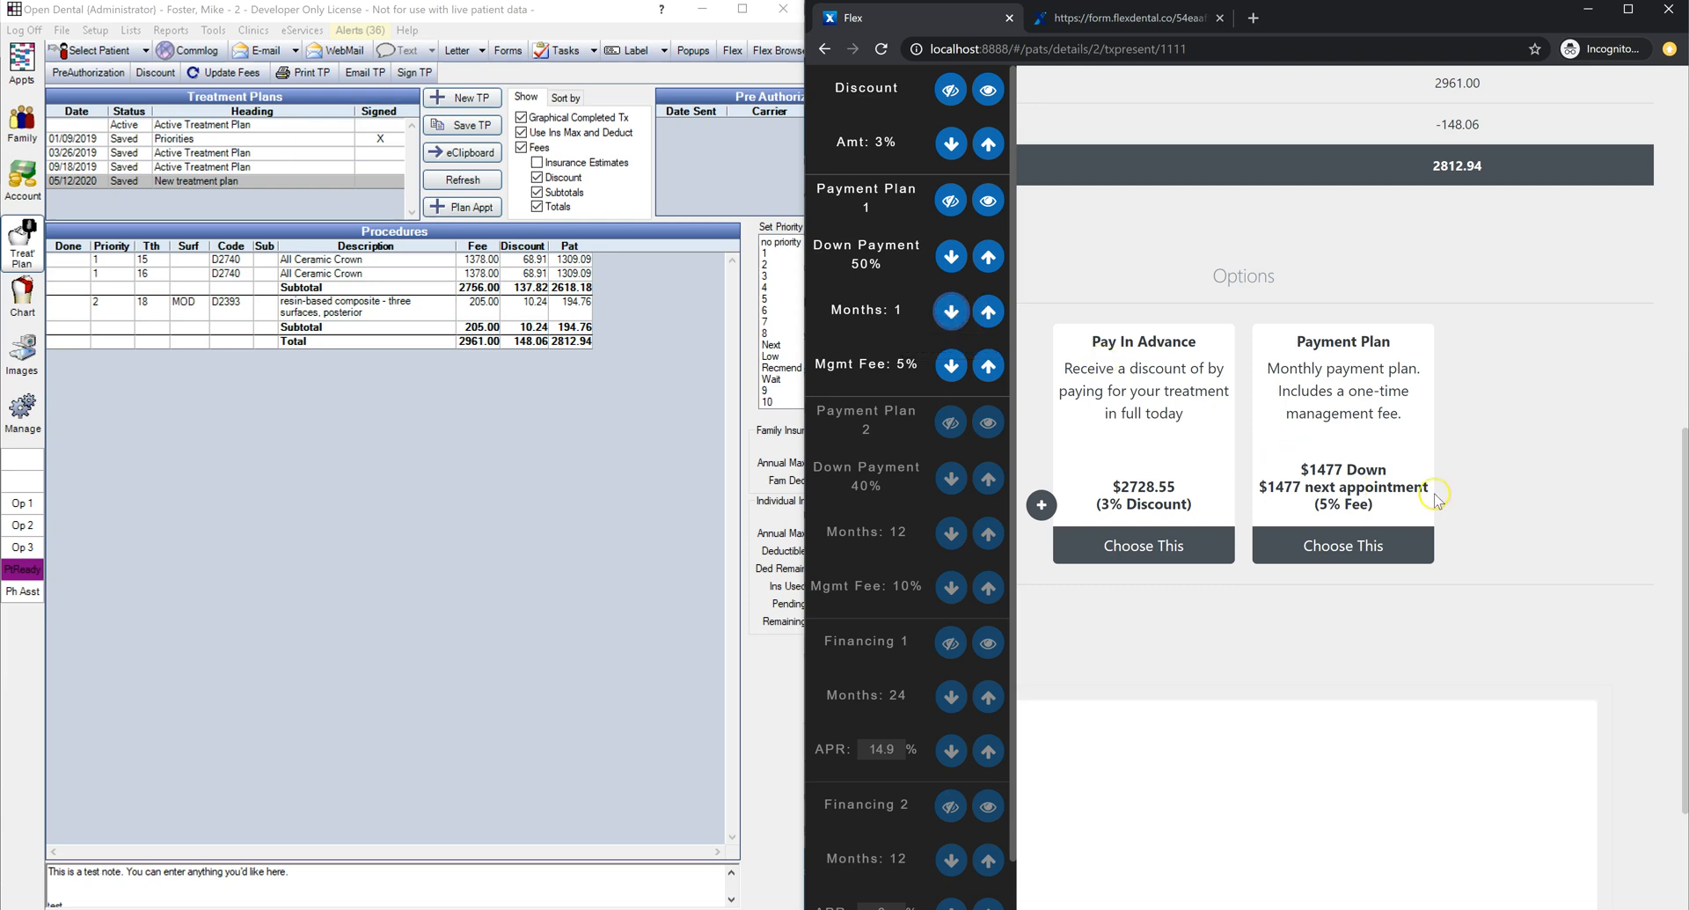
drag(1434, 489, 1258, 494)
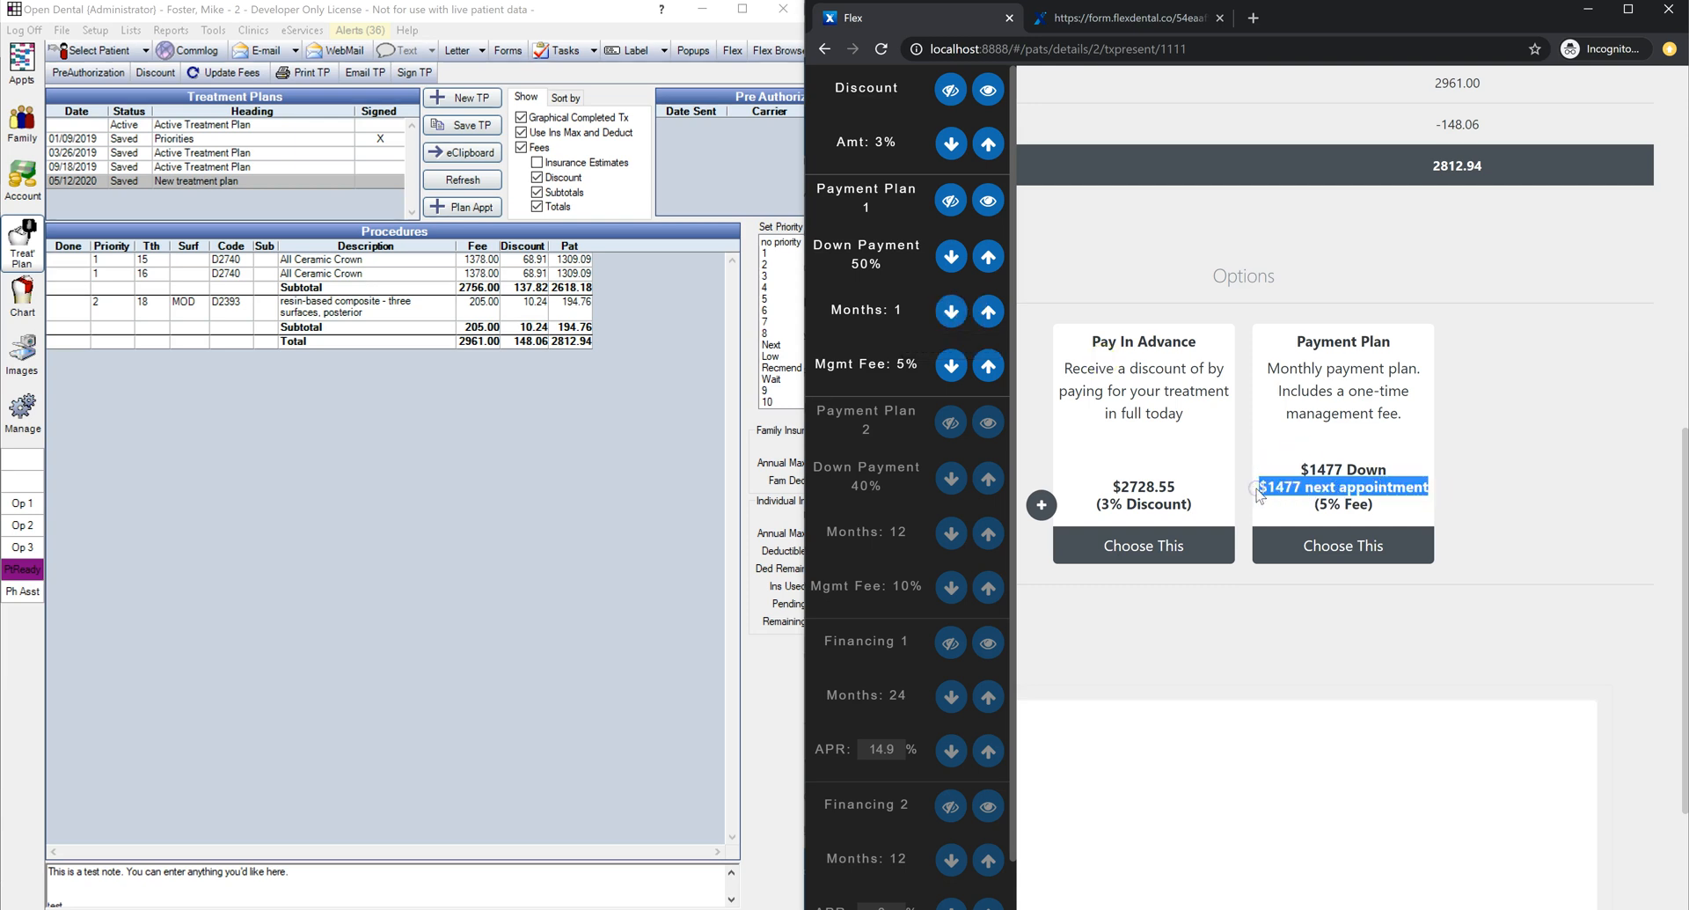
click(987, 308)
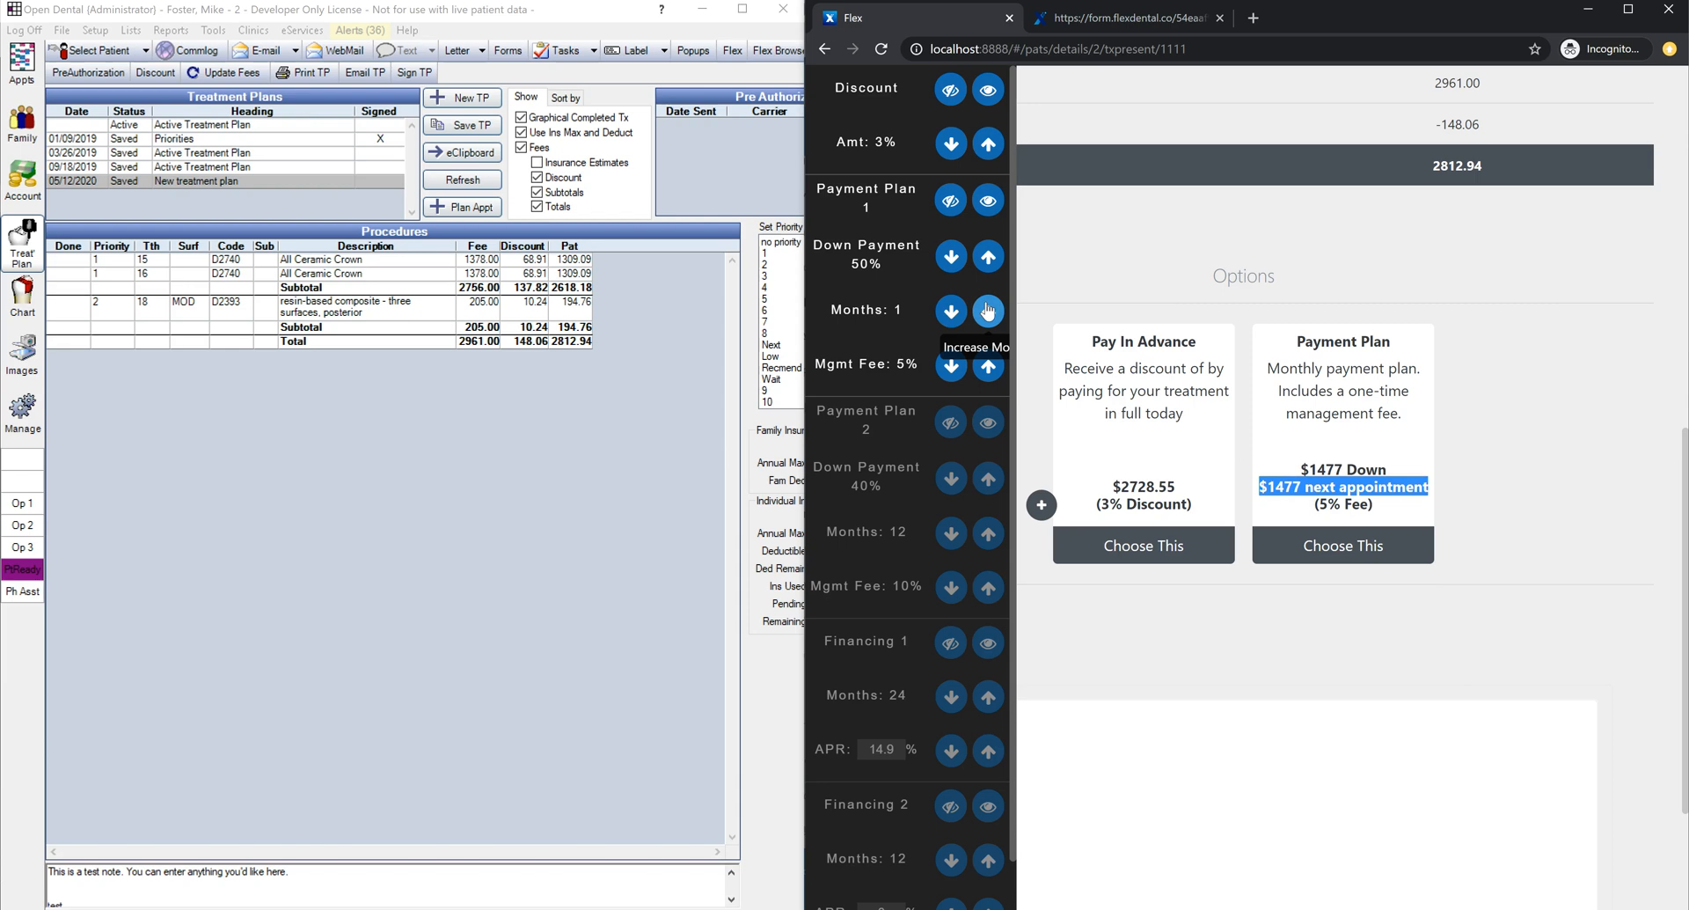
click(987, 309)
click(986, 309)
click(986, 309)
click(986, 309)
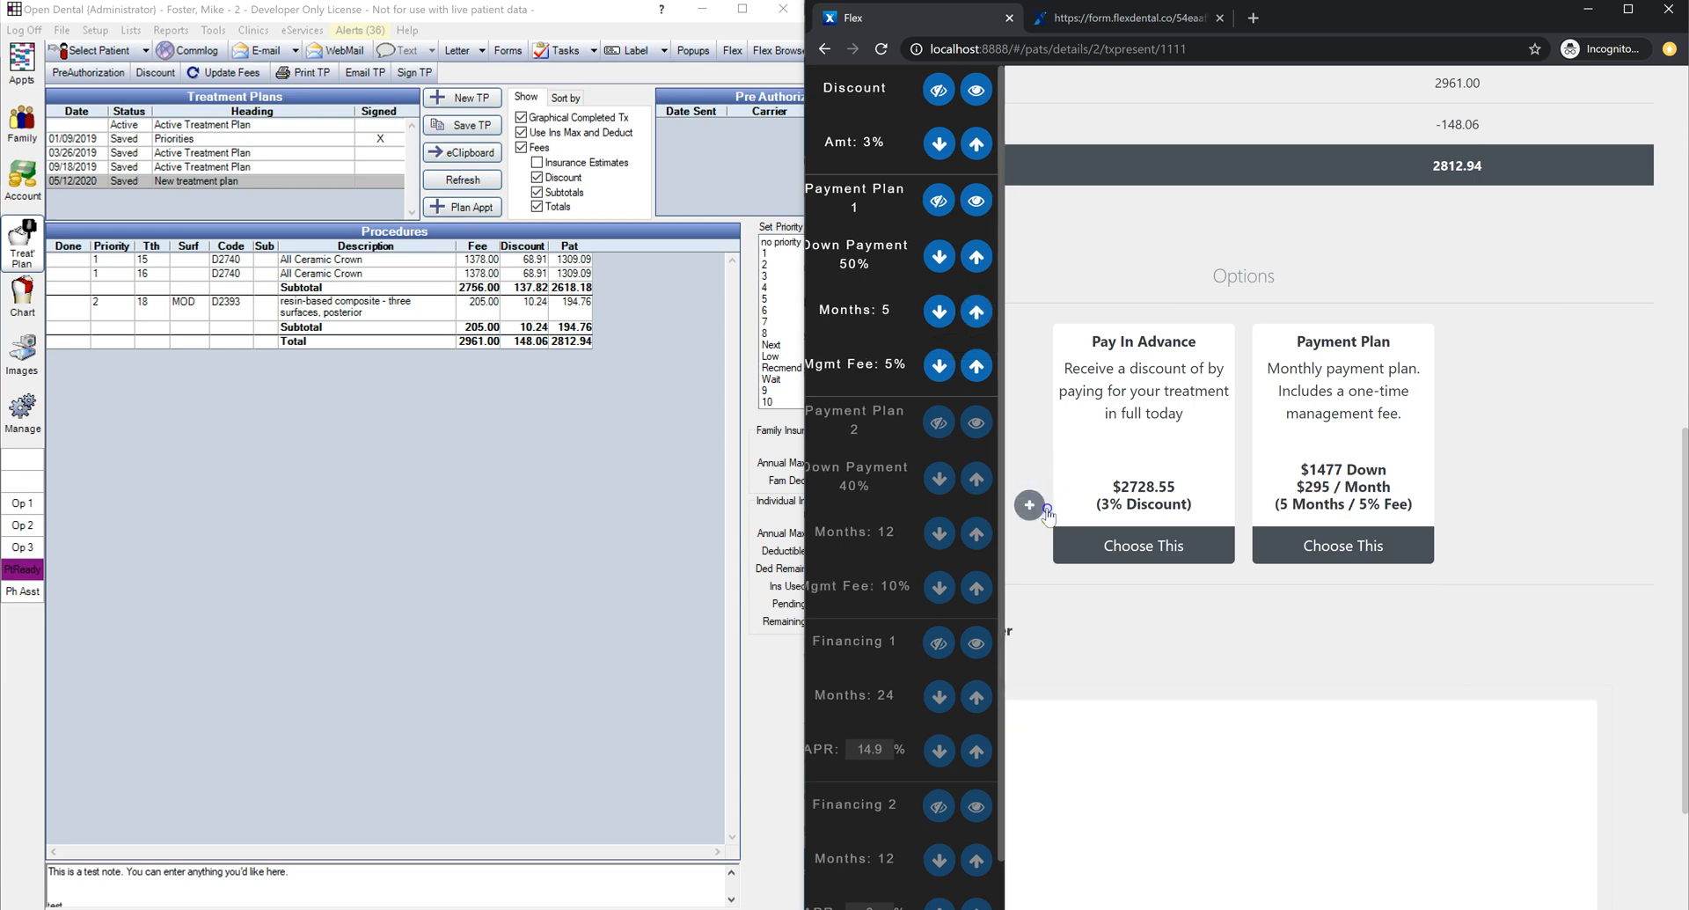
click(1362, 543)
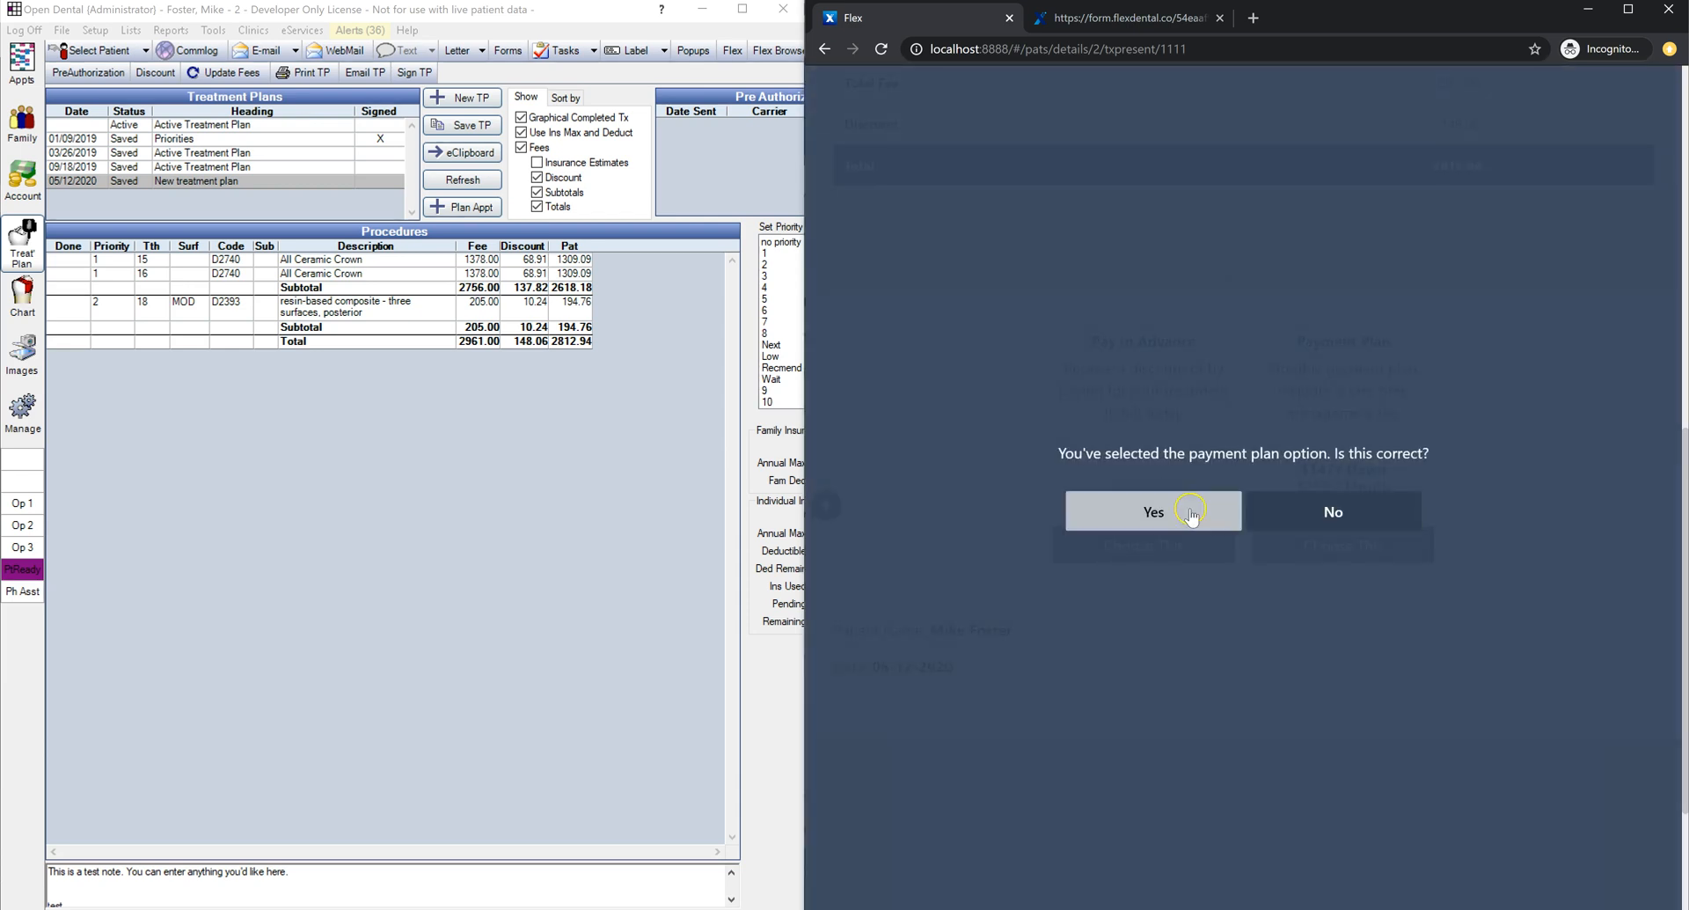
Step: Confirm the 5-month payment plan and note the $1477 due now and monthly payment
click(1190, 512)
drag(1387, 268, 922, 255)
drag(1570, 287, 842, 296)
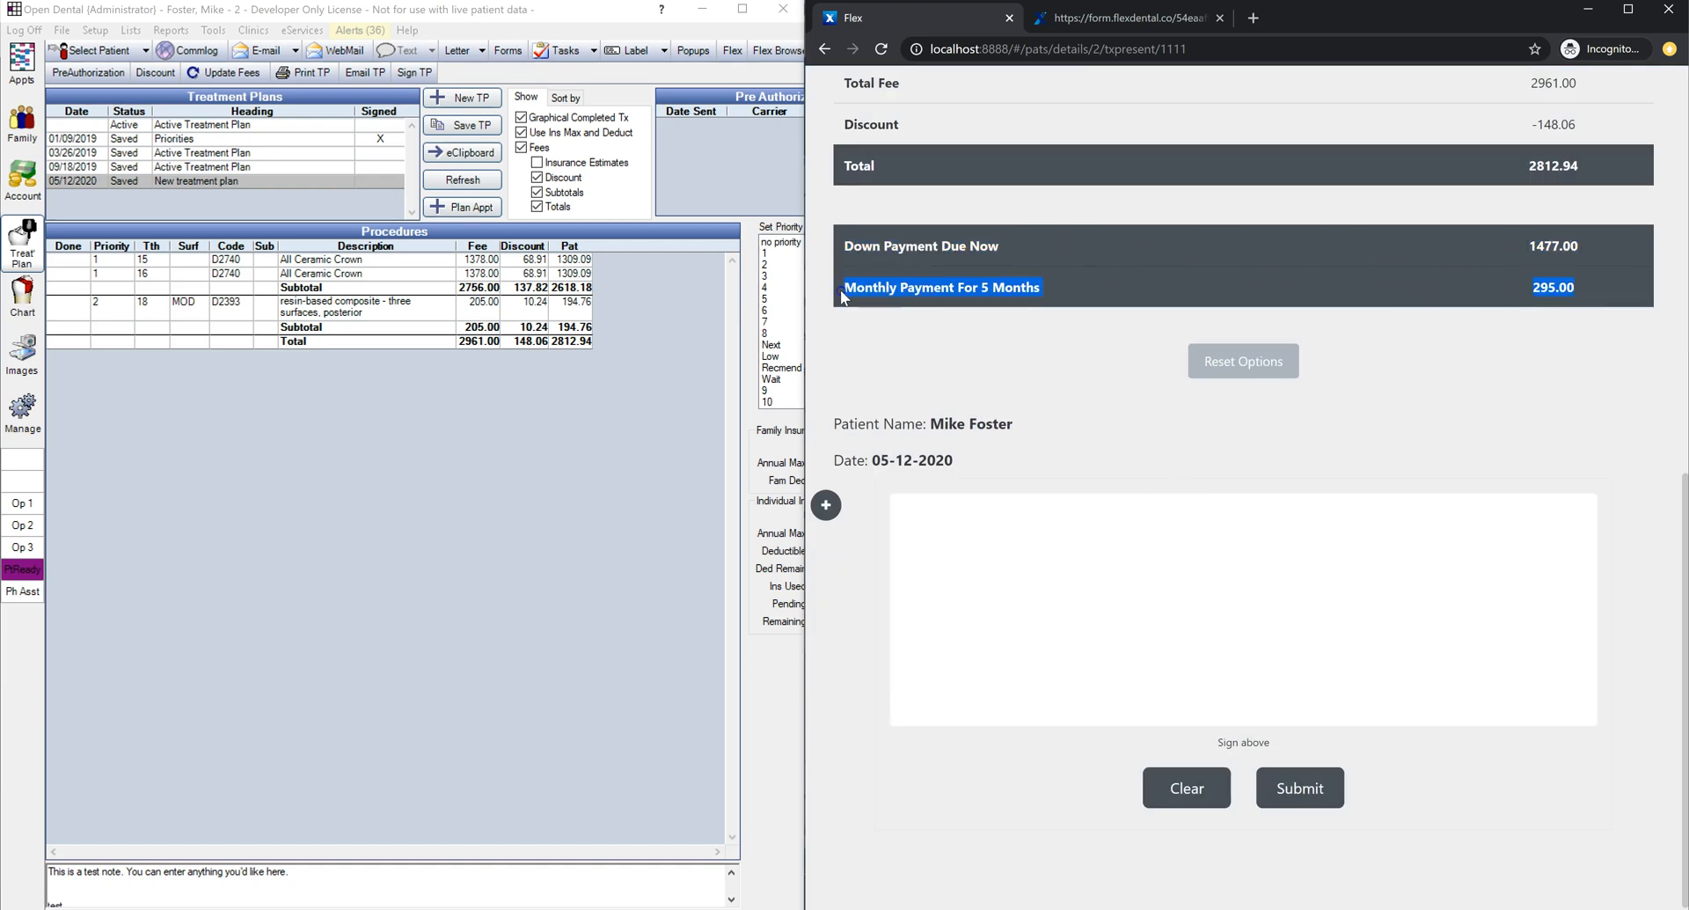
click(18, 202)
click(20, 203)
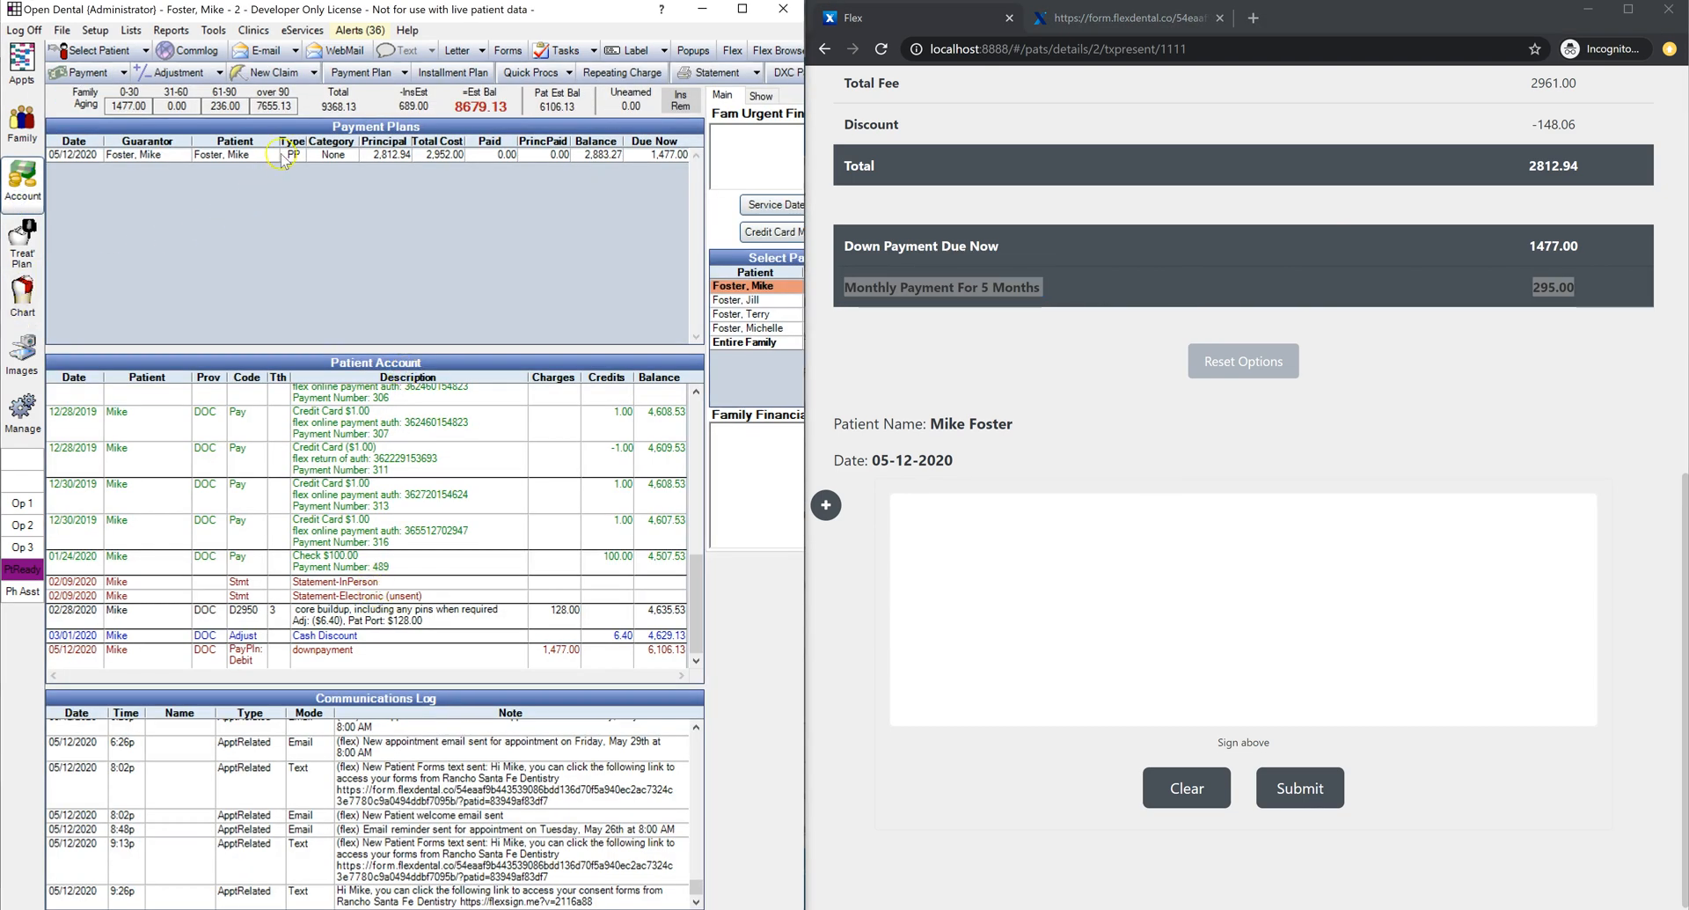
double_click(286, 155)
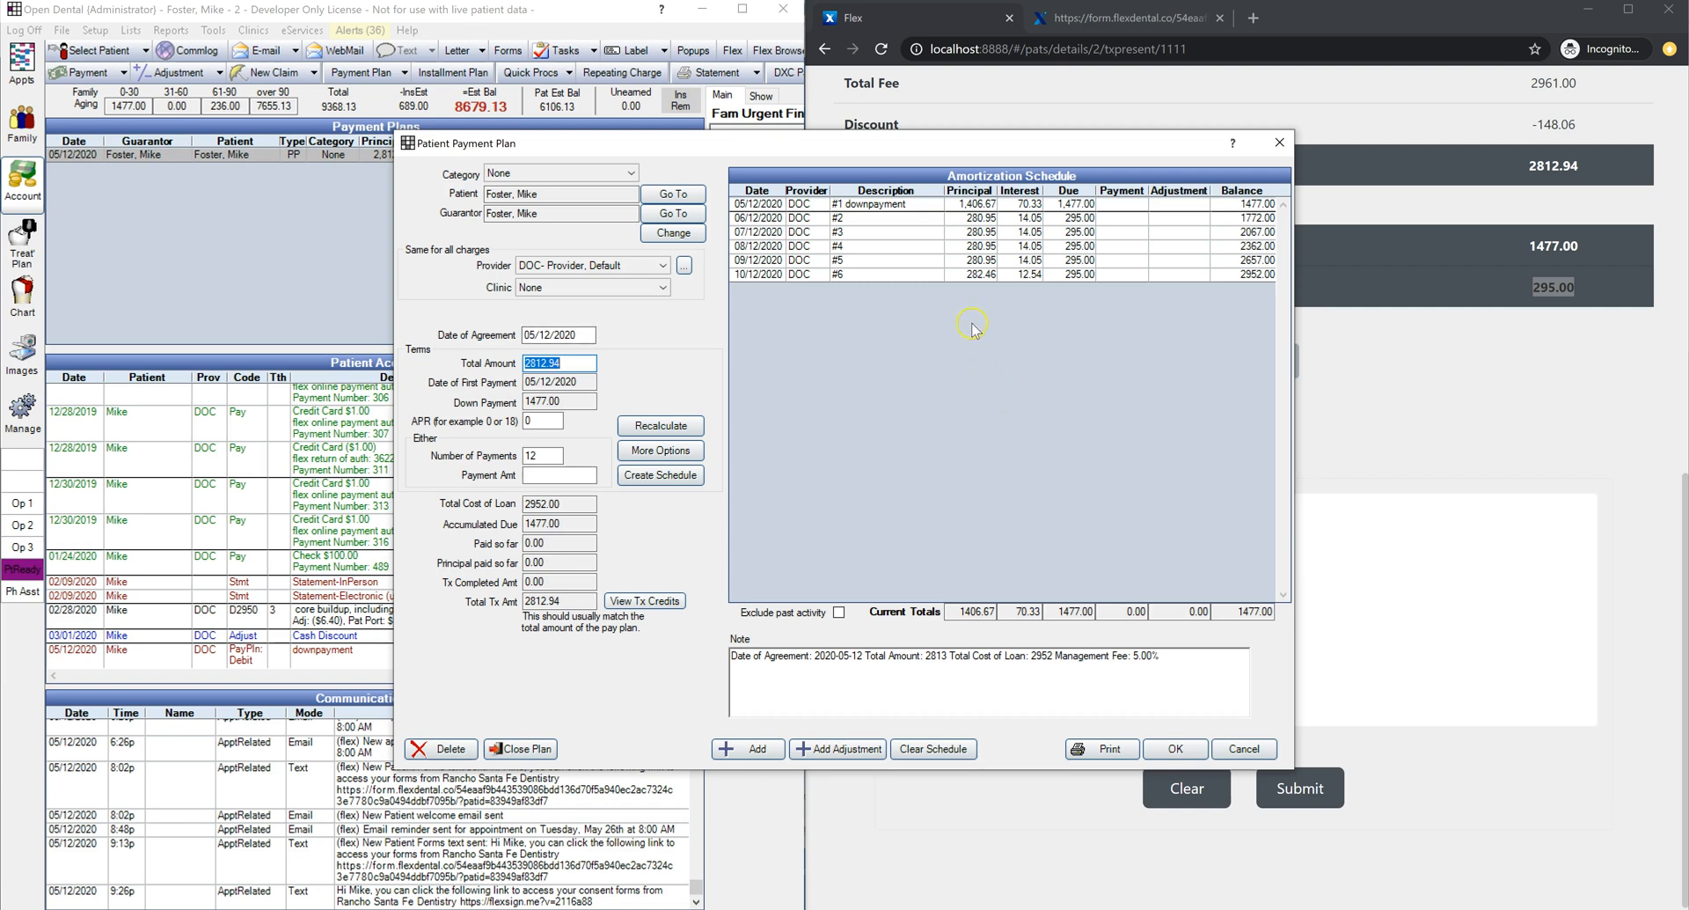
click(1242, 748)
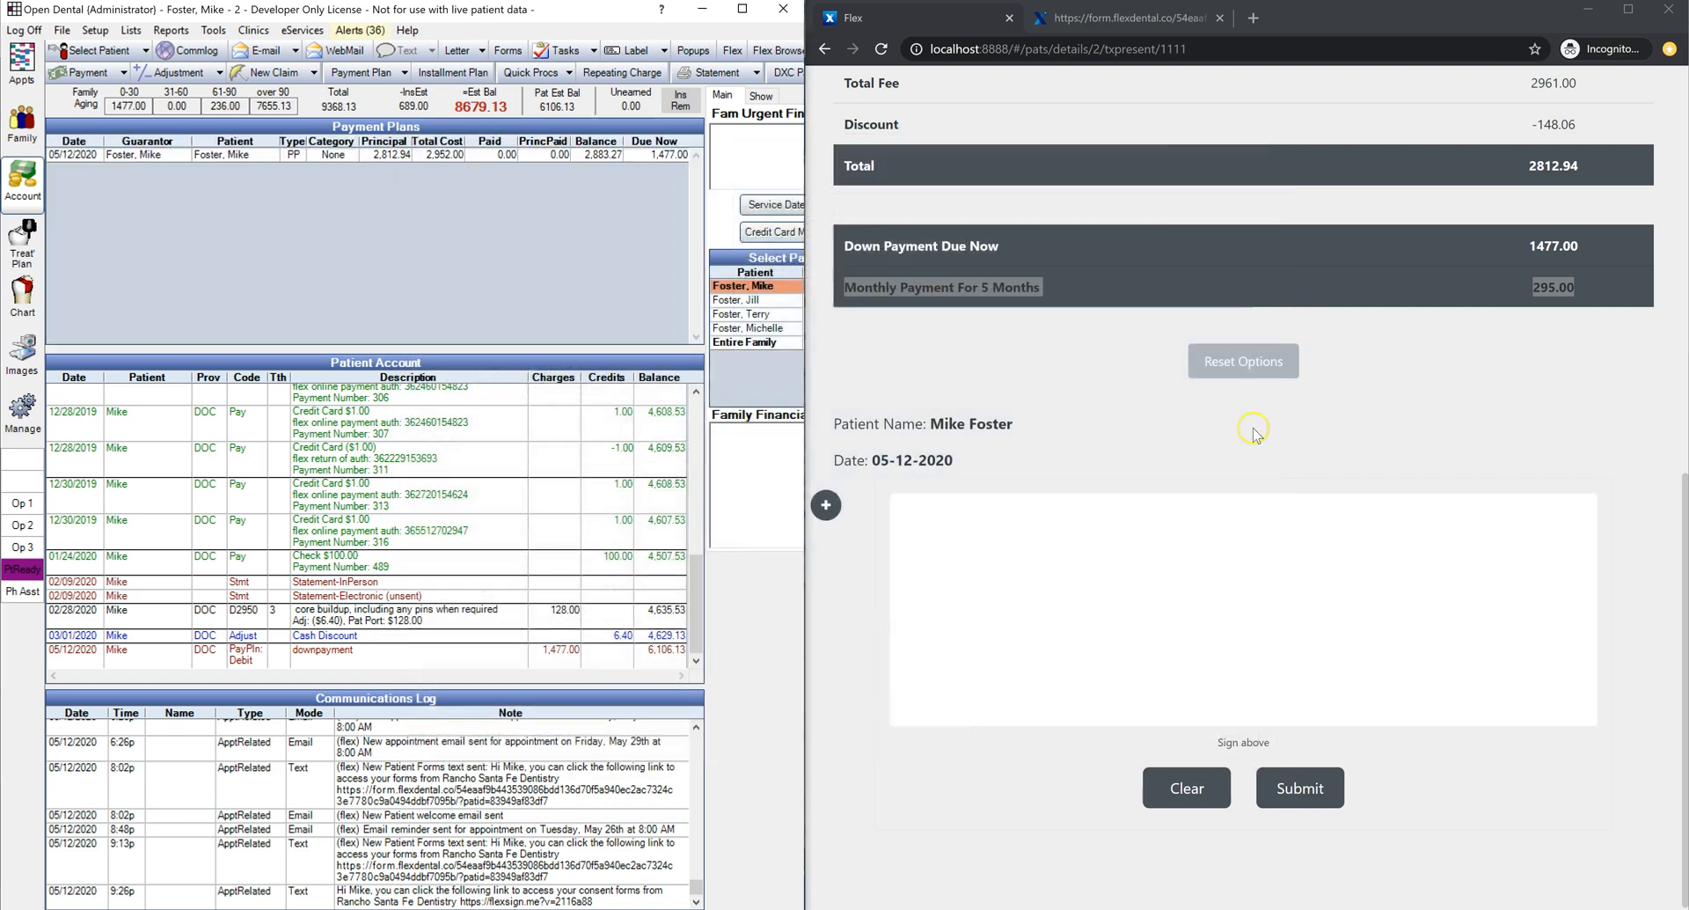
click(1163, 367)
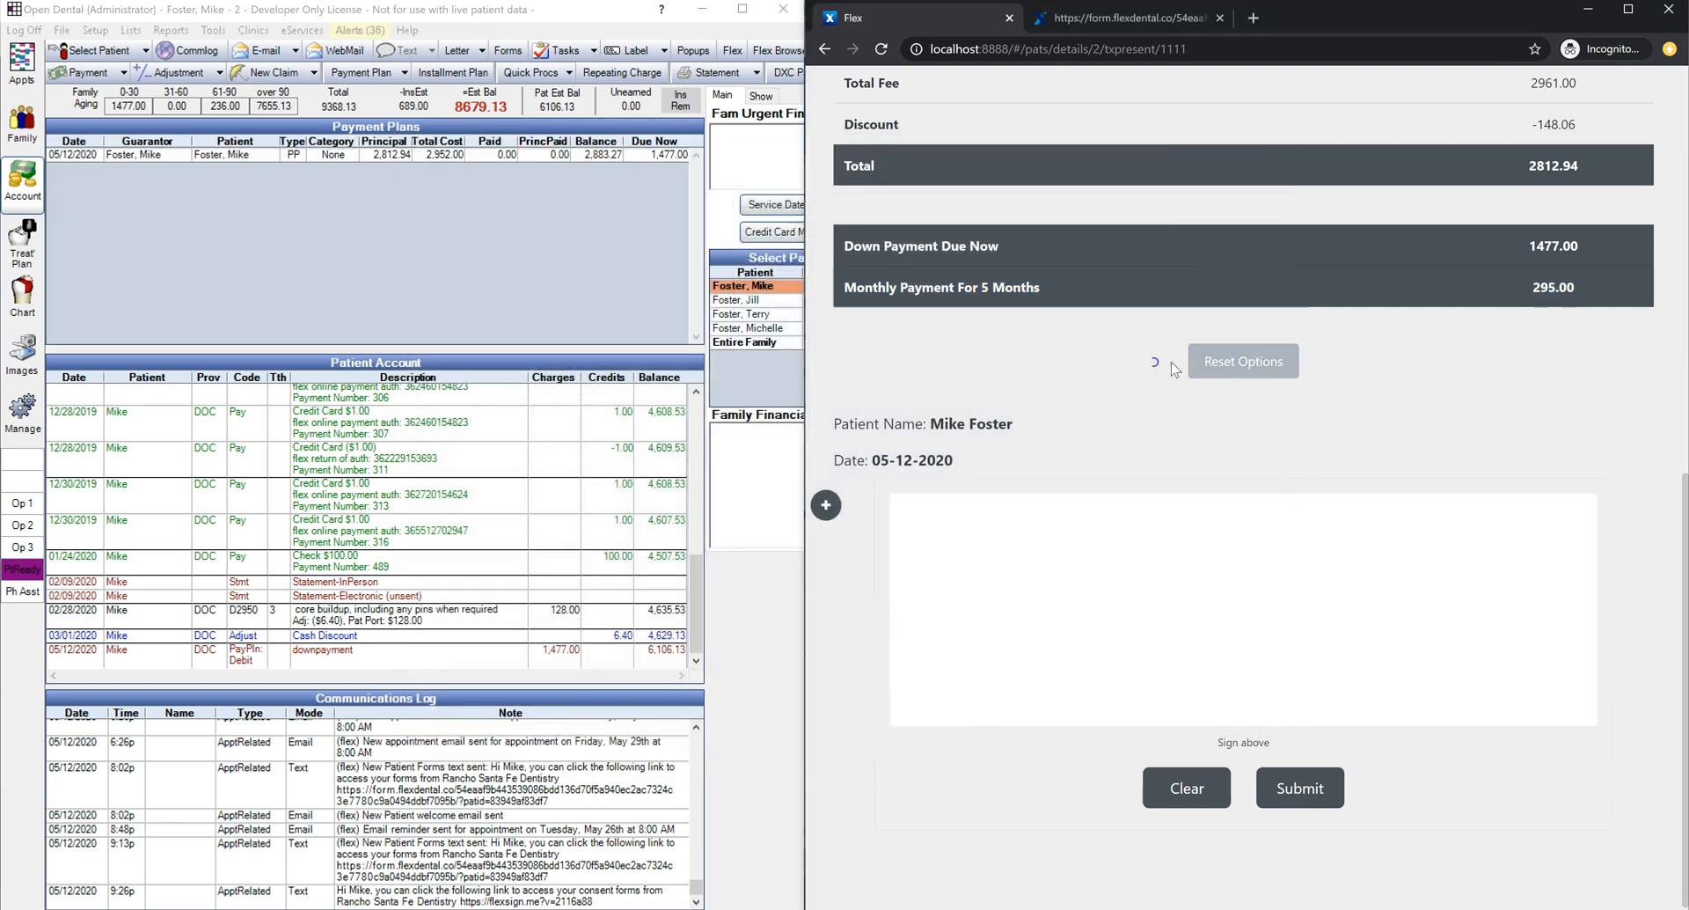
click(1228, 365)
Step: Finish the reset, then accept Pay In Advance's 3% discount for an 84.38 saving and a 2728.55 total
click(1153, 513)
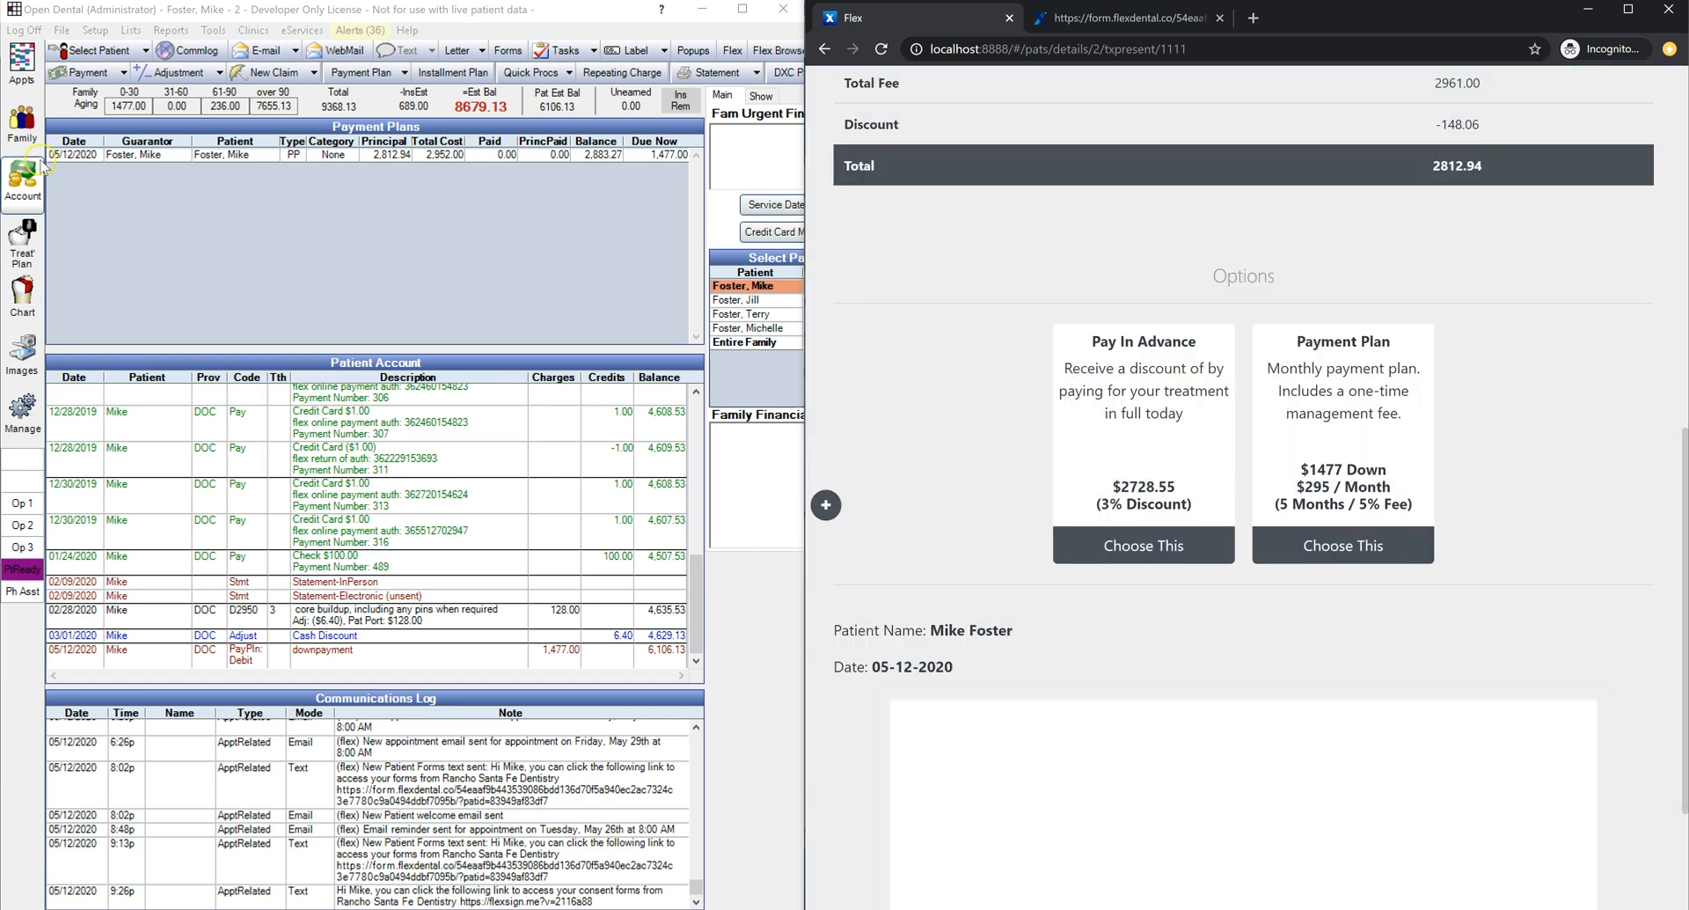
click(32, 193)
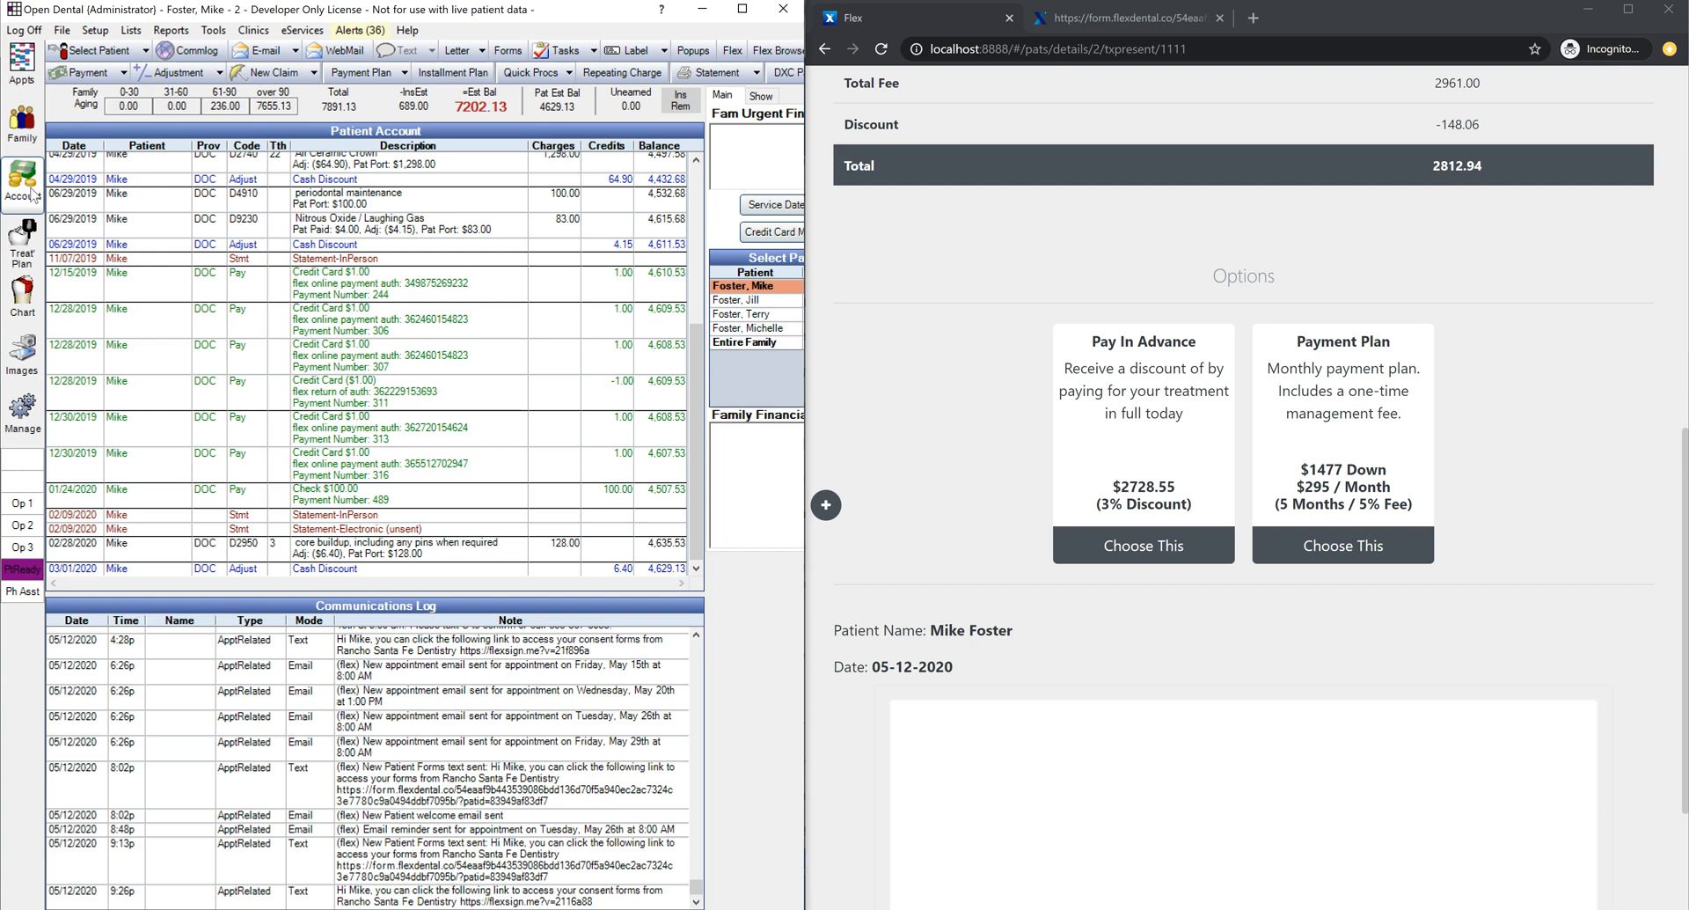
click(1166, 541)
click(1161, 523)
drag(1531, 218, 863, 192)
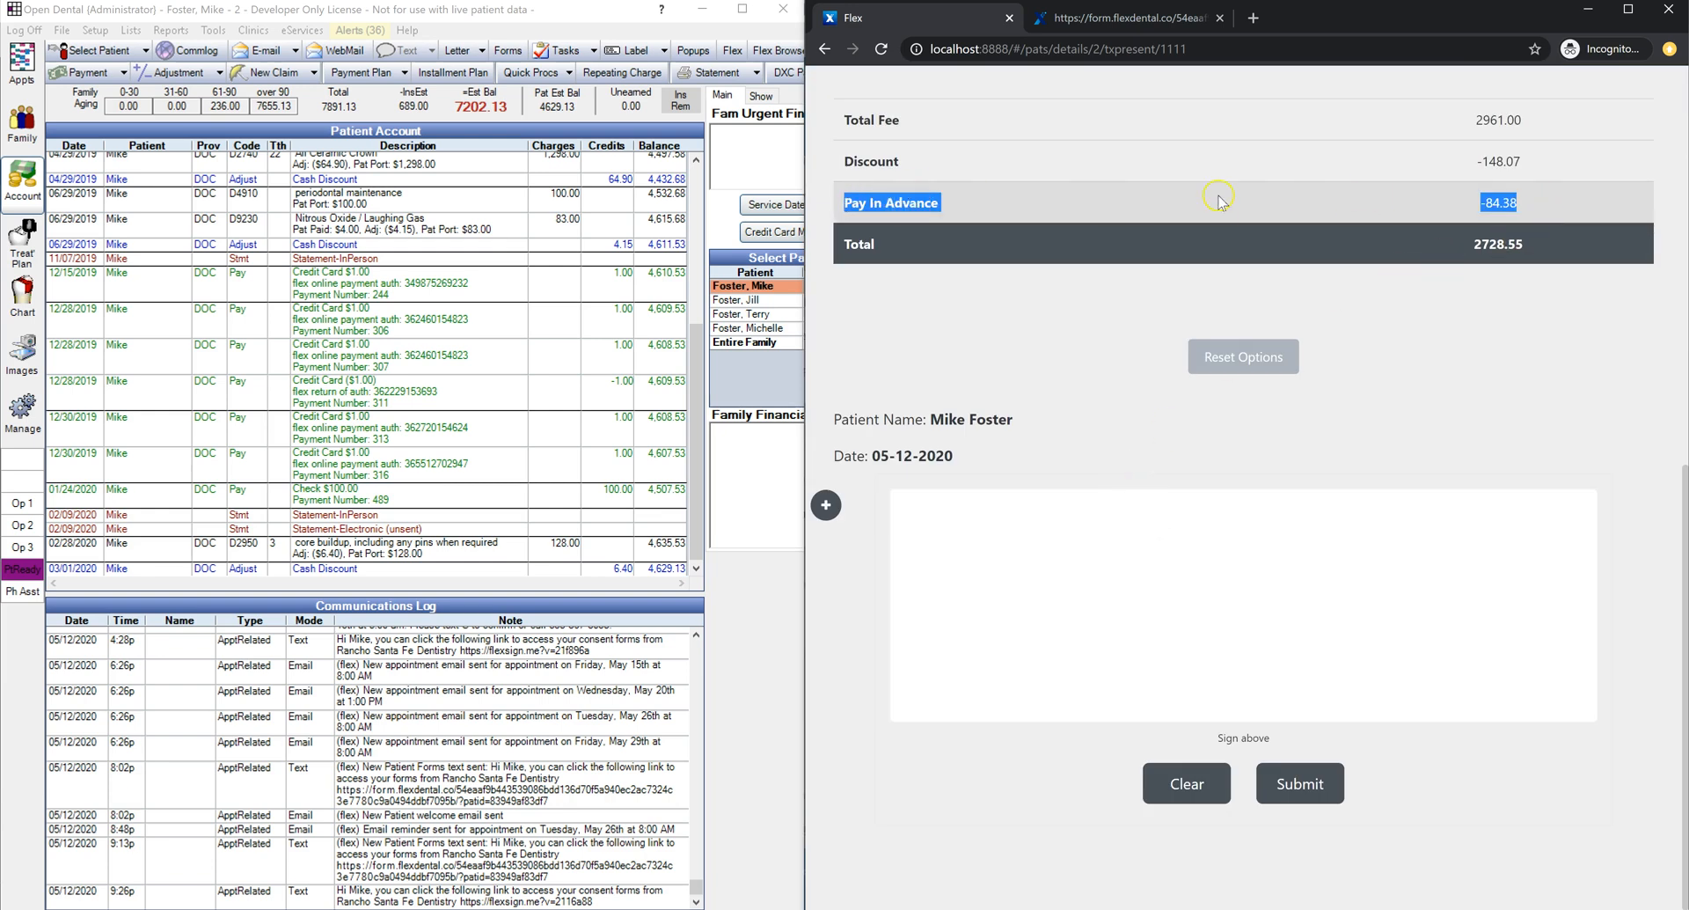
click(1564, 240)
drag(1531, 244, 862, 247)
Step: Check the discounted crown and composite procedures on Open Dental's Active Treatment Plan
click(22, 242)
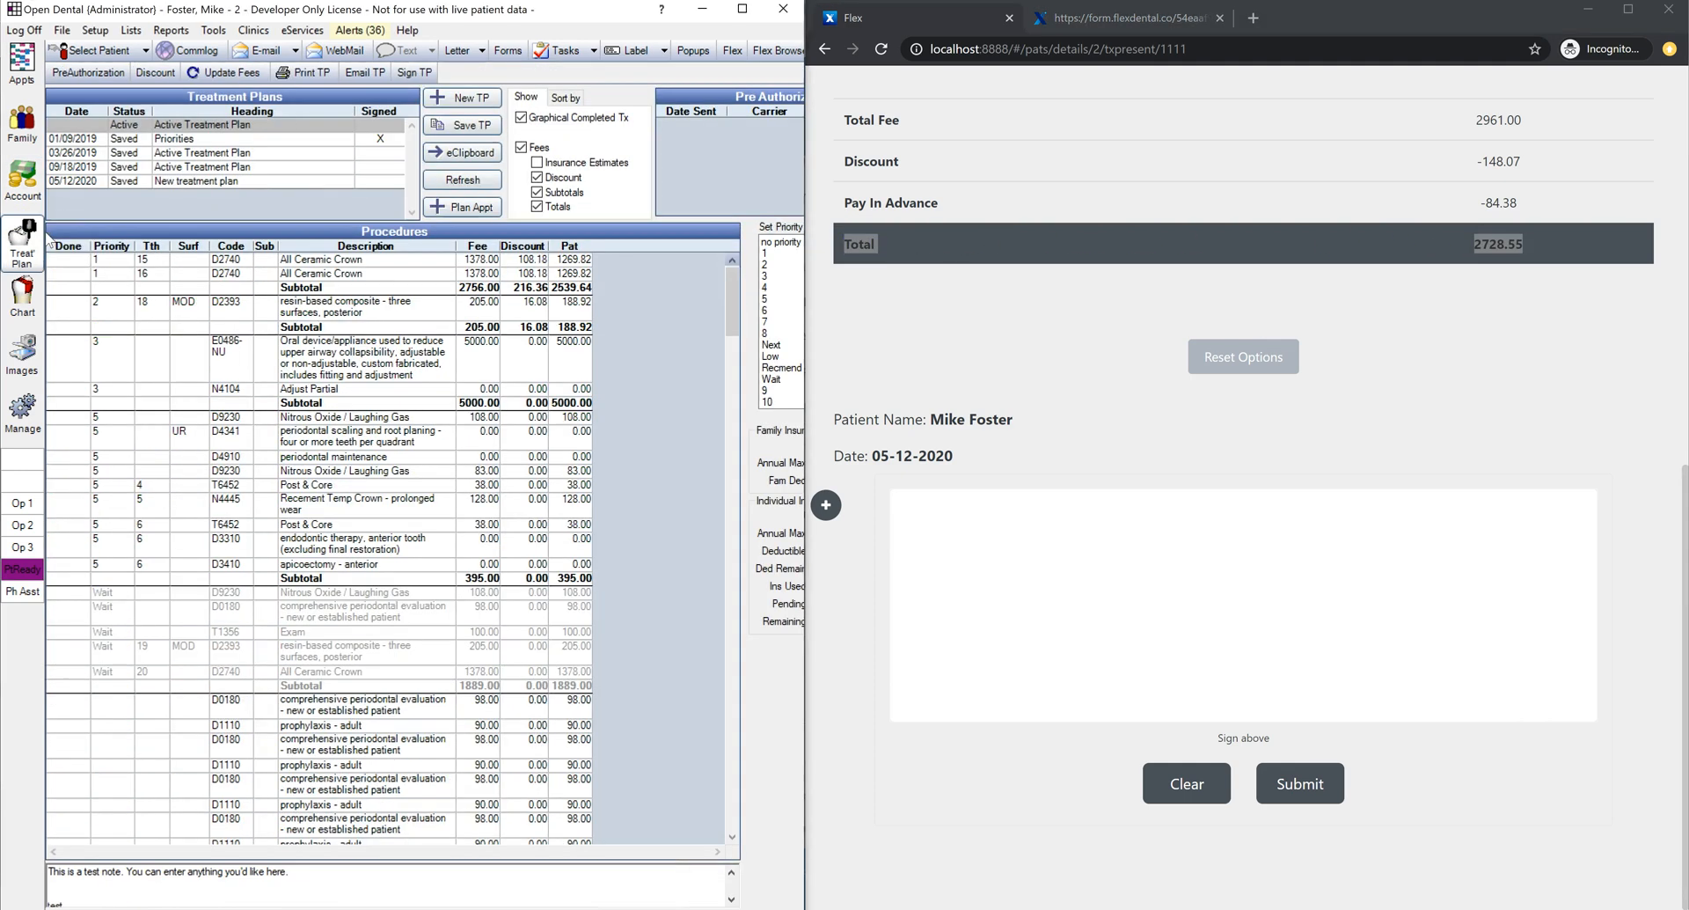
click(229, 180)
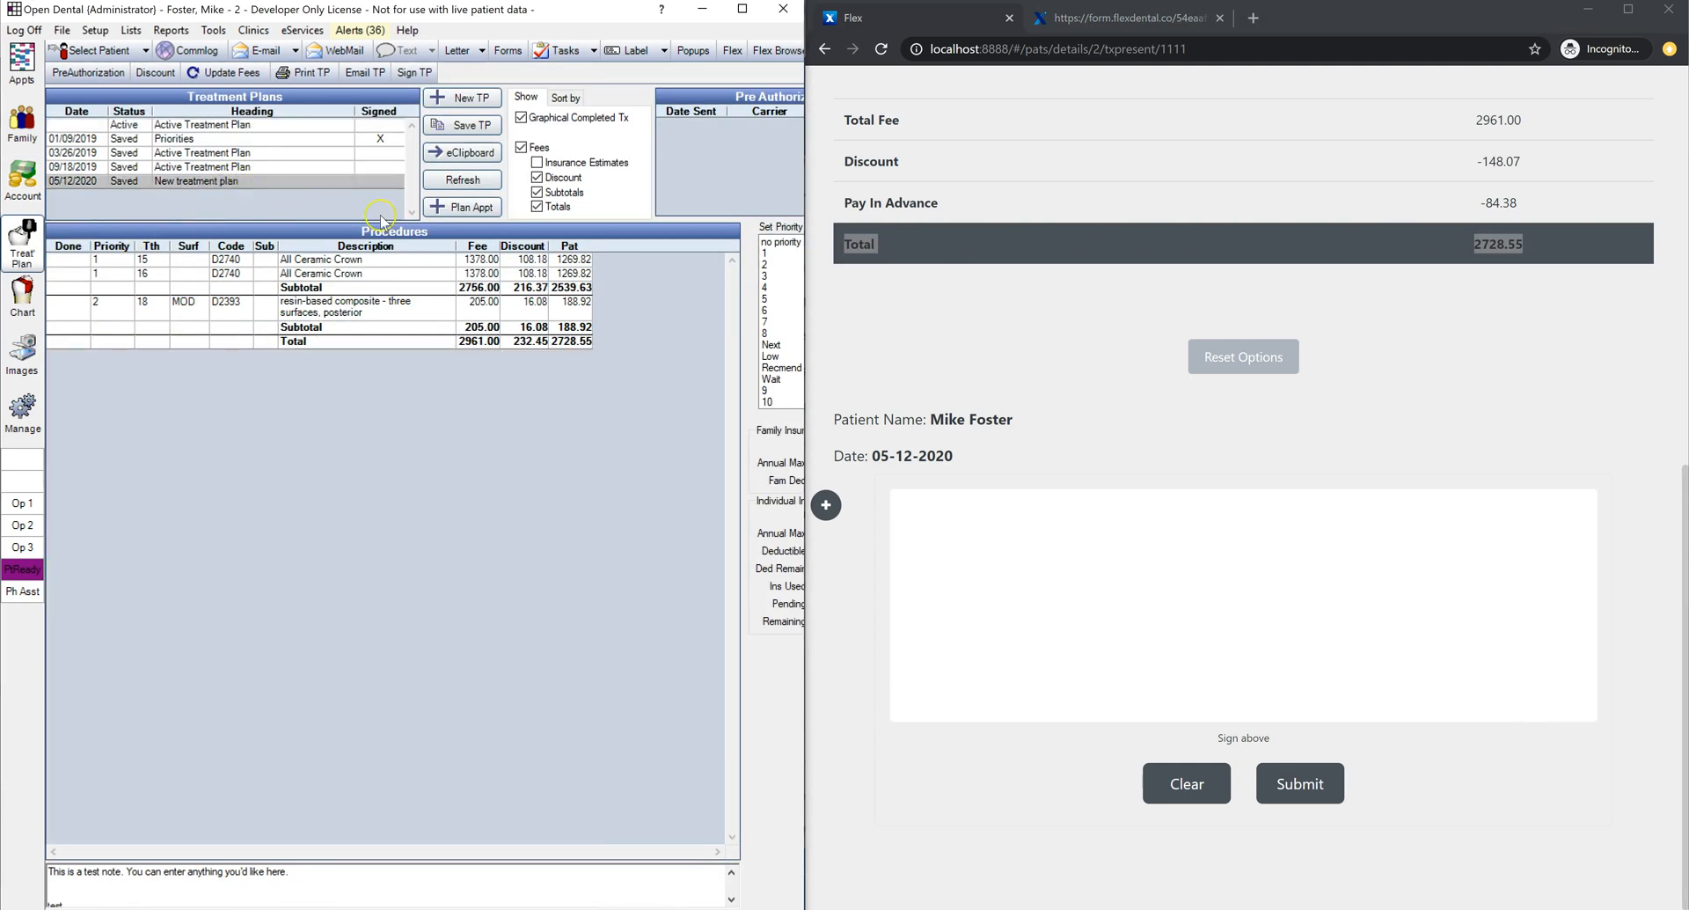
click(280, 125)
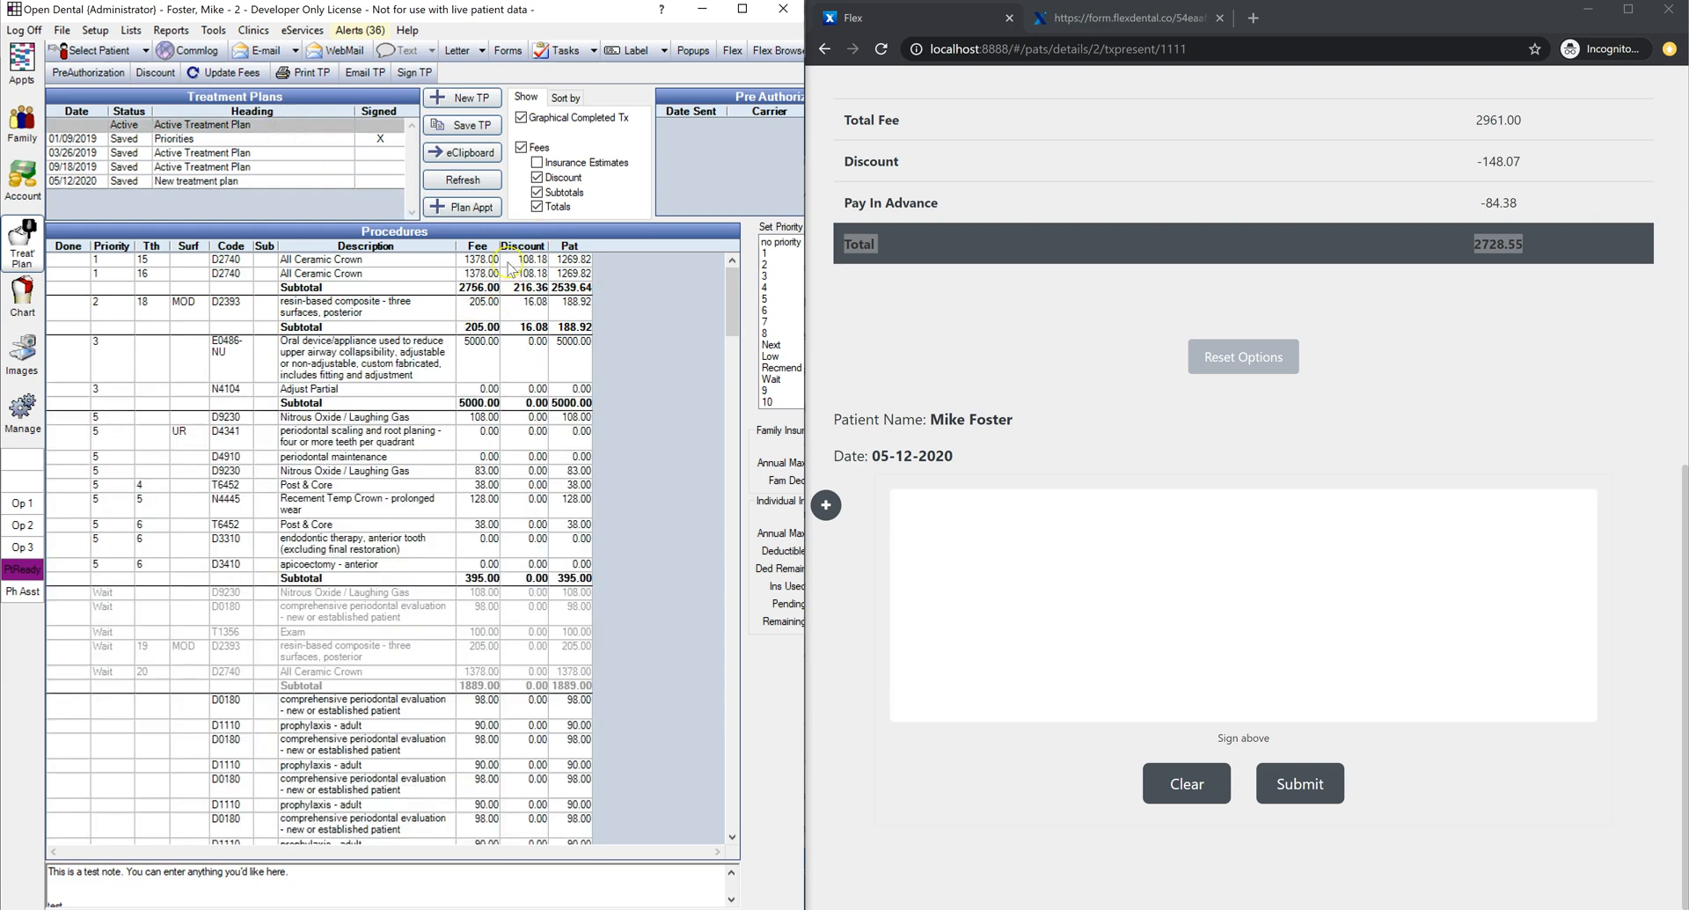
drag(515, 260, 528, 304)
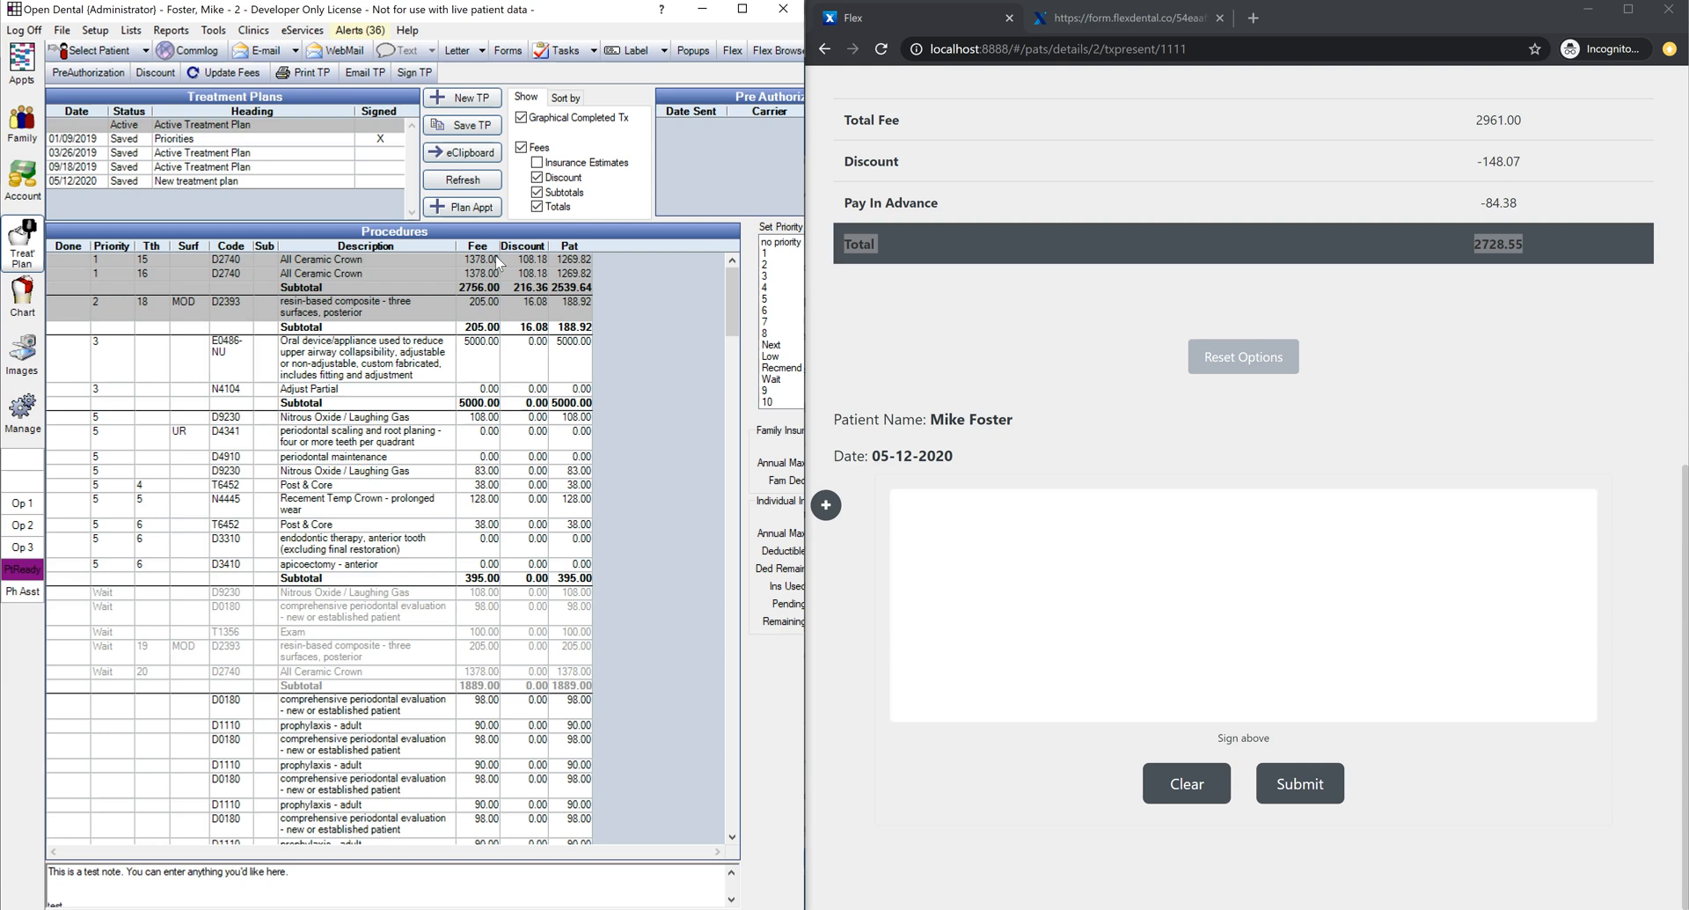
Step: Reset Flex's selected payment option and confirm the reset
click(1064, 310)
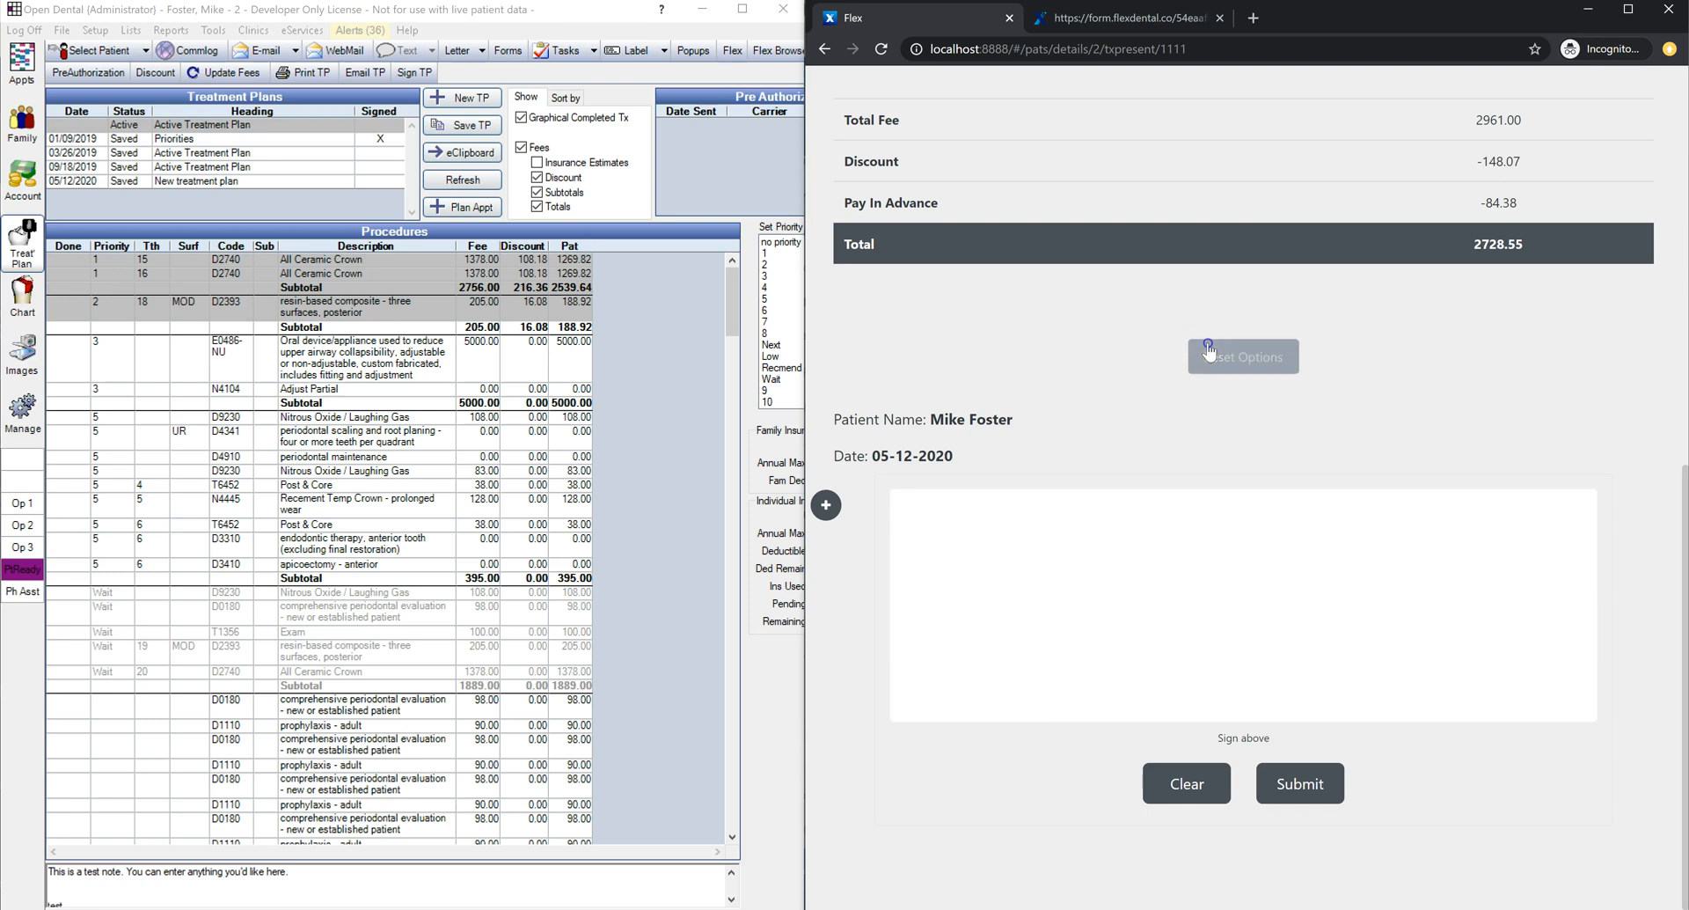
click(1199, 350)
click(1149, 510)
Step: Load the 05/12/2020 new treatment plan in Open Dental and open Flex's presentation settings
click(201, 181)
click(234, 182)
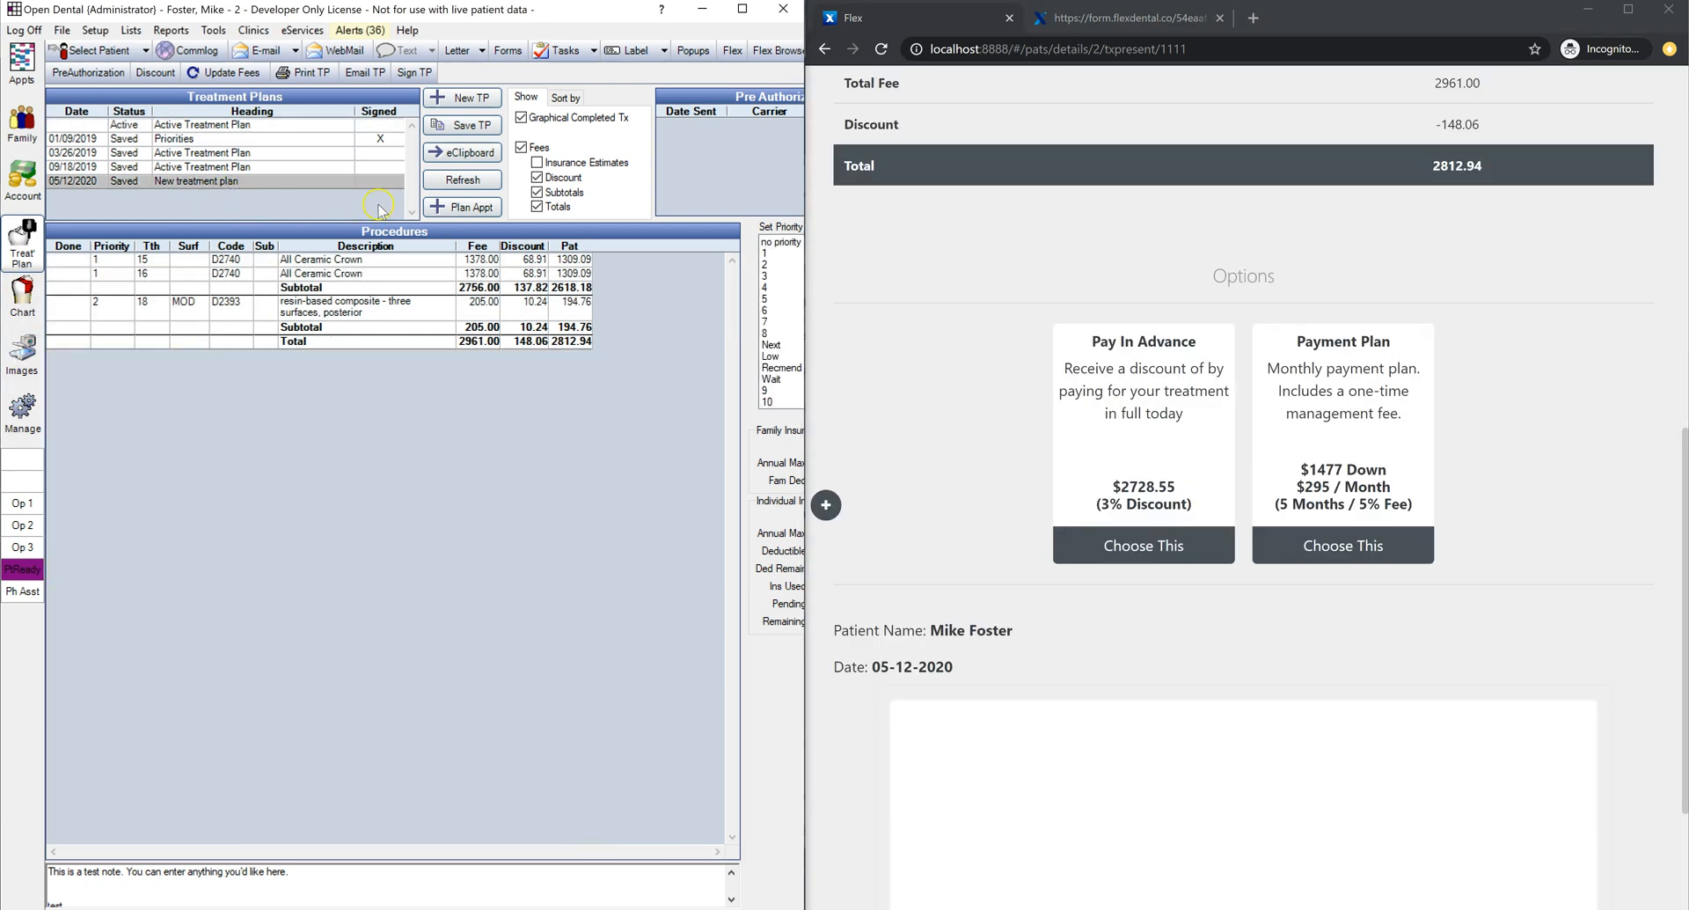
scroll(988, 382, up, 1)
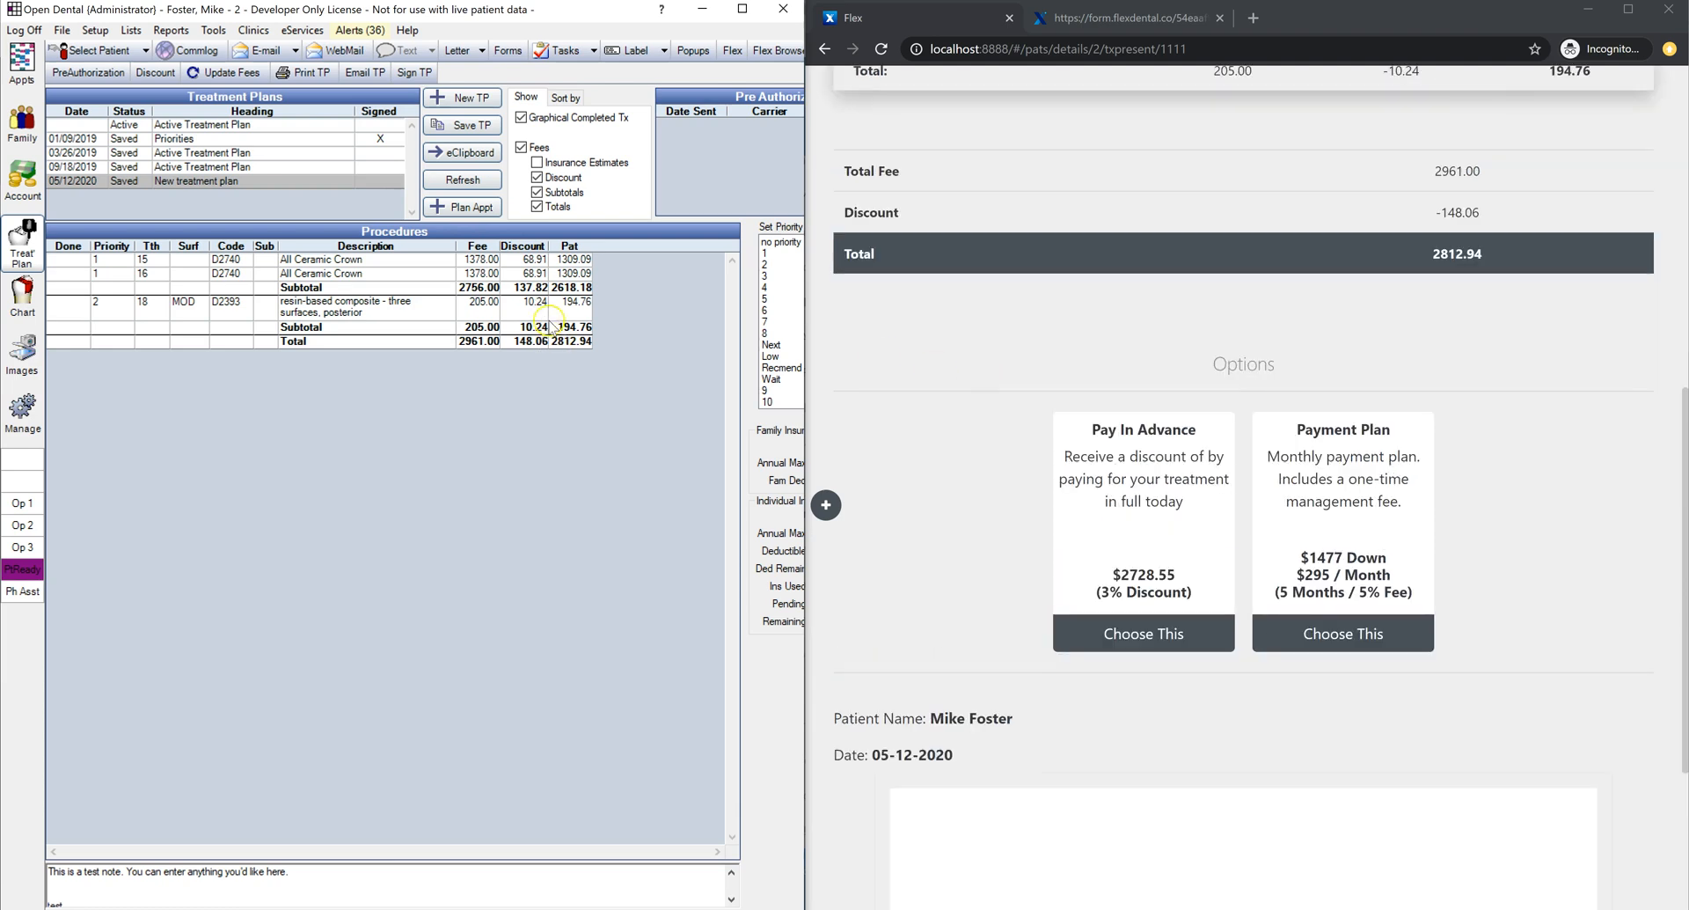
click(825, 505)
Step: Hide the Payment Plan 1 and Discount options from the presentation
click(950, 200)
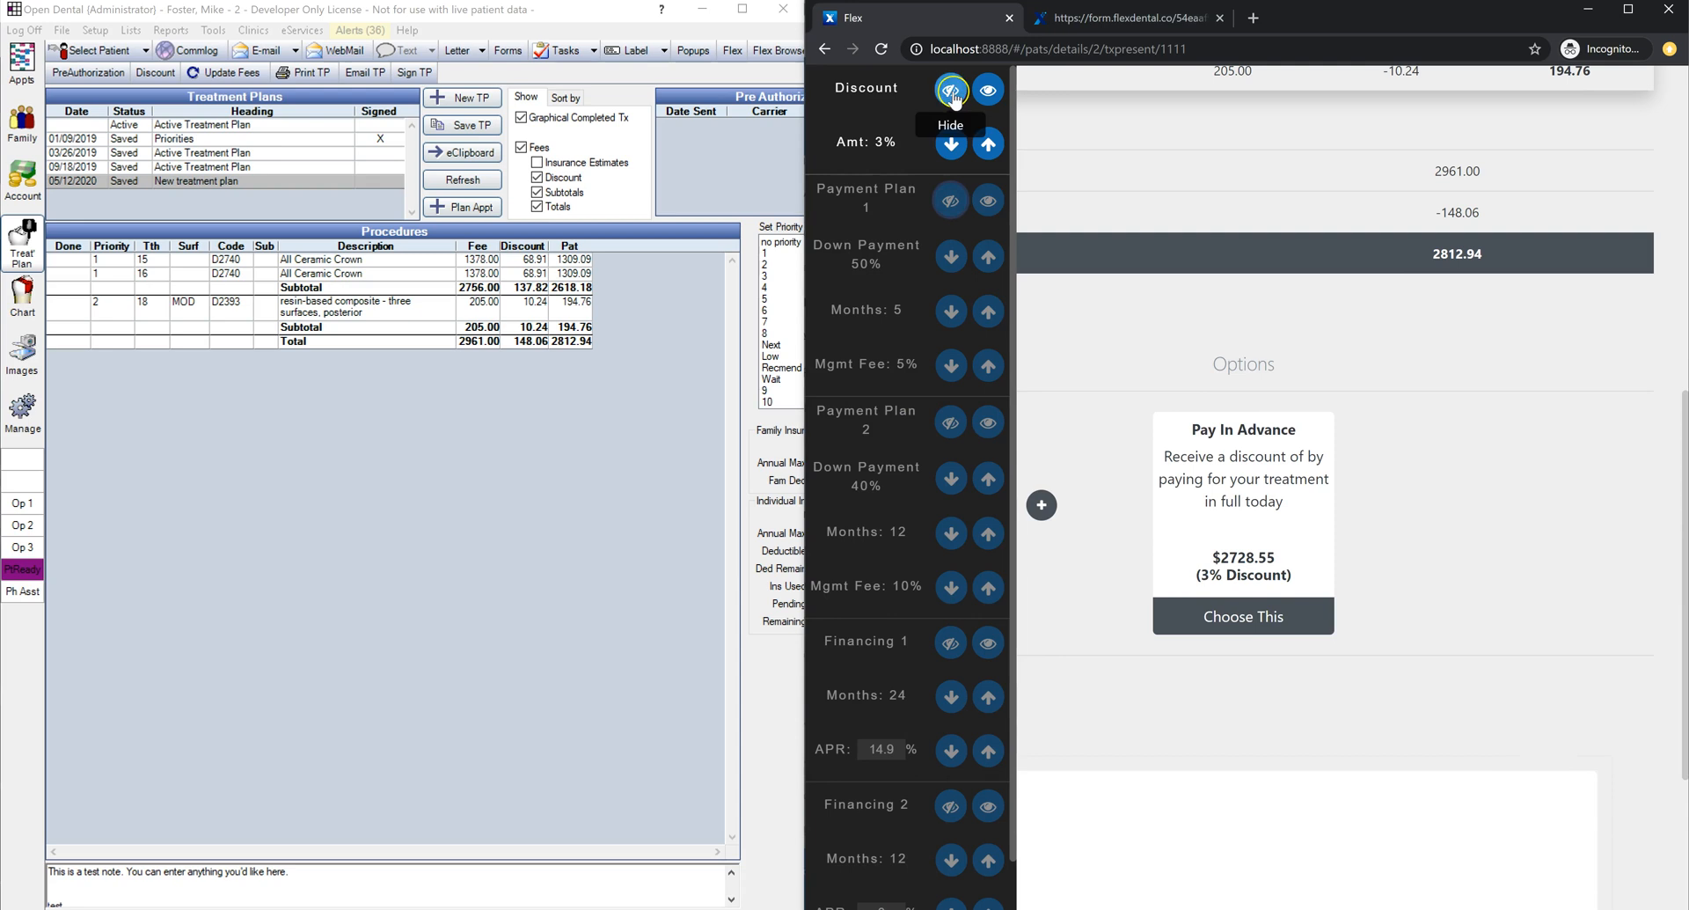
click(951, 91)
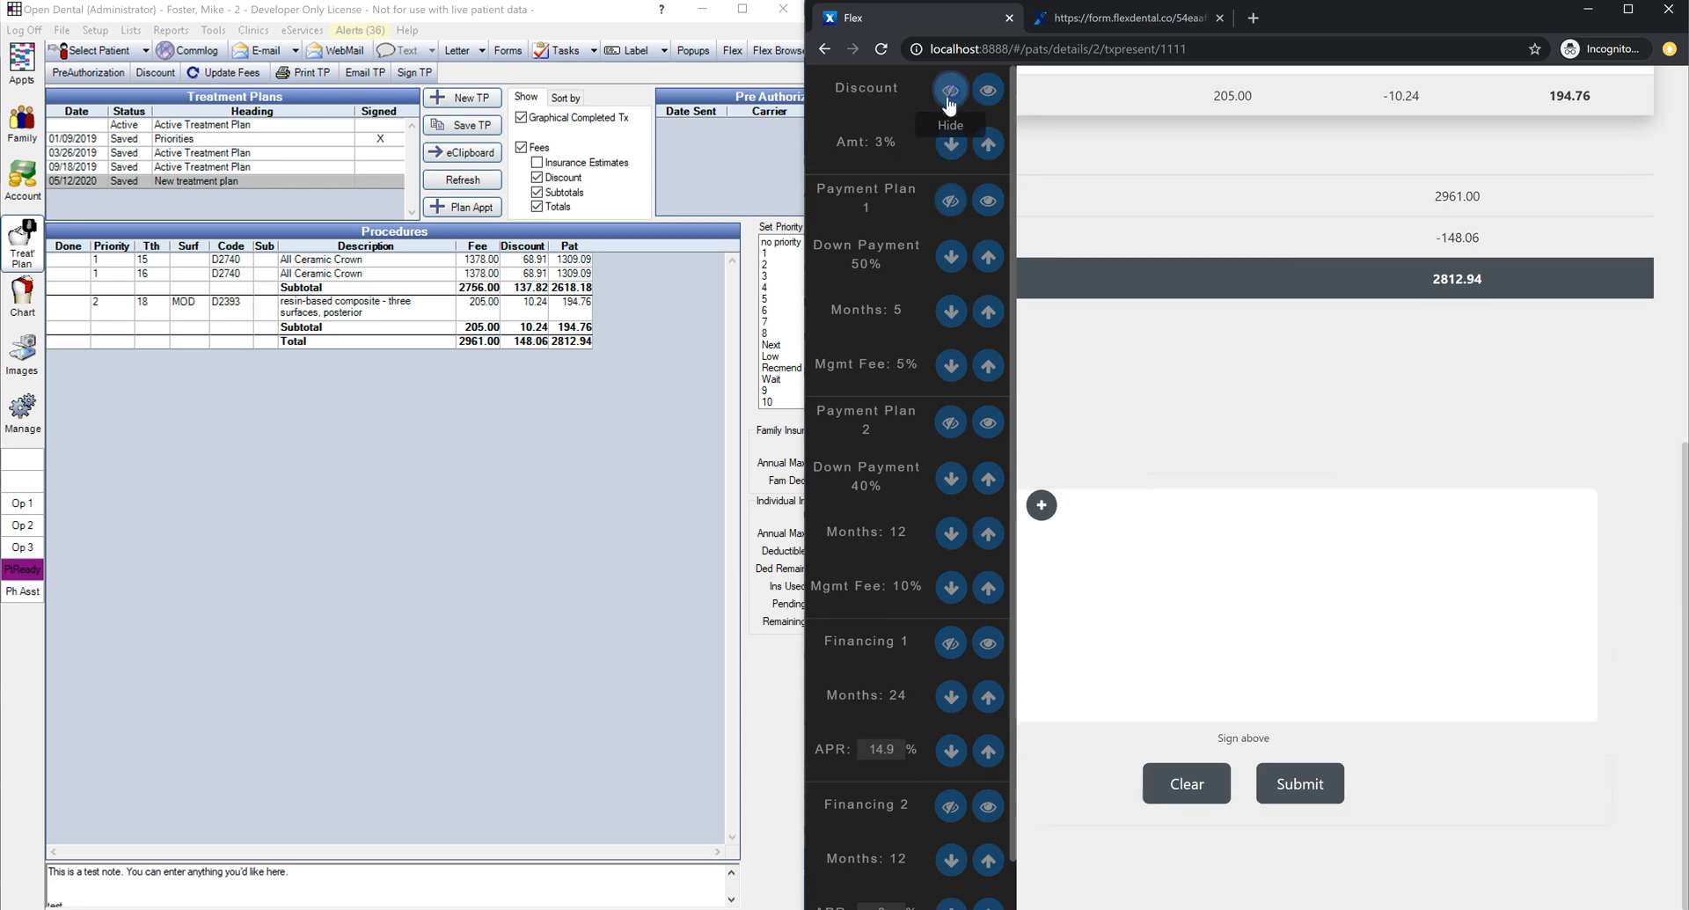
click(1042, 505)
Step: Sign and submit the treatment plan, then check Open Dental shows it signed
scroll(1047, 484, up, 1)
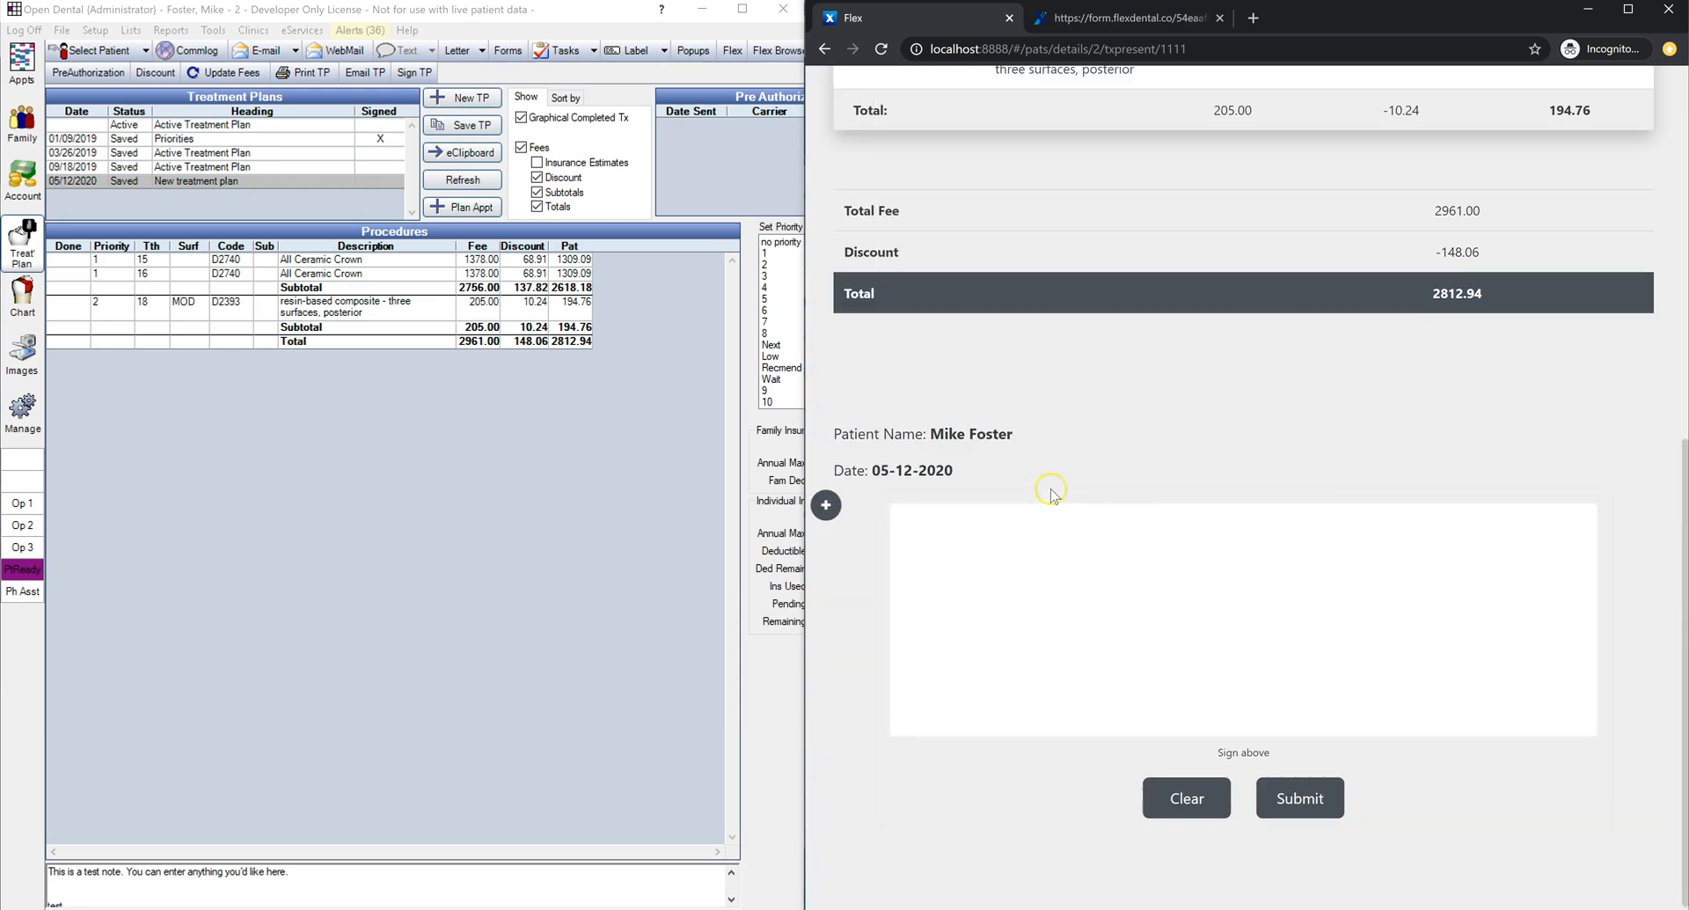
mouse_move(961, 695)
mouse_down()
mouse_move(983, 677)
mouse_move(1382, 675)
mouse_up()
scroll(1383, 675, down, 1)
click(1309, 781)
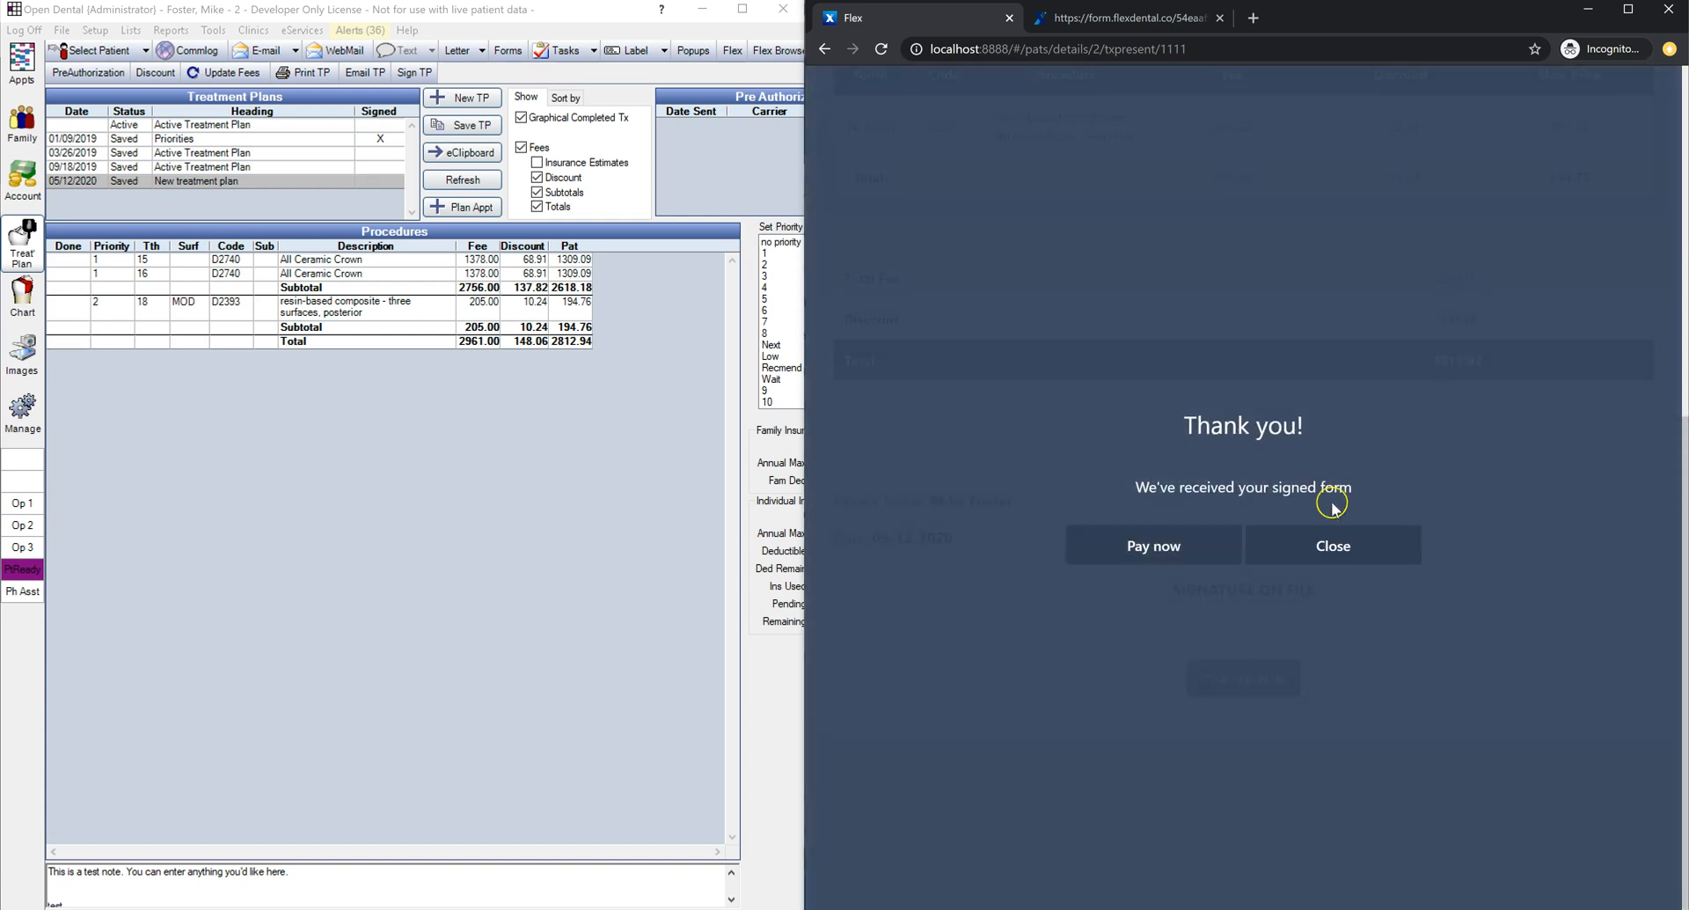
click(26, 245)
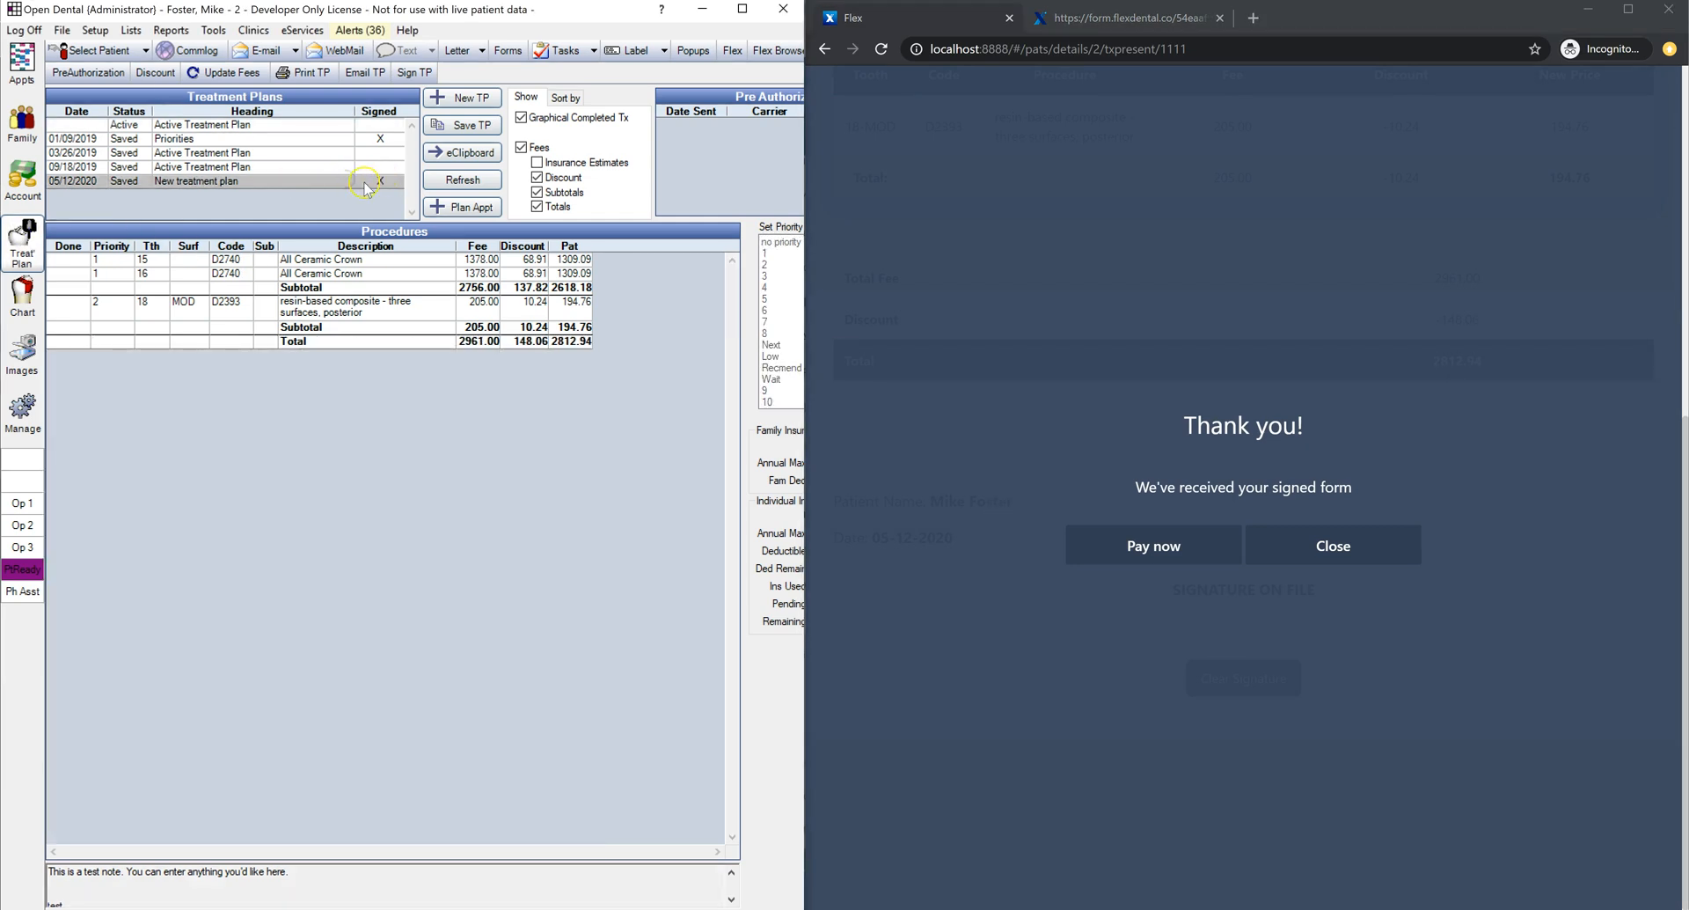
Step: Open the latest signed 05/12/2020 presentation PDF in the patient's Images module
click(22, 365)
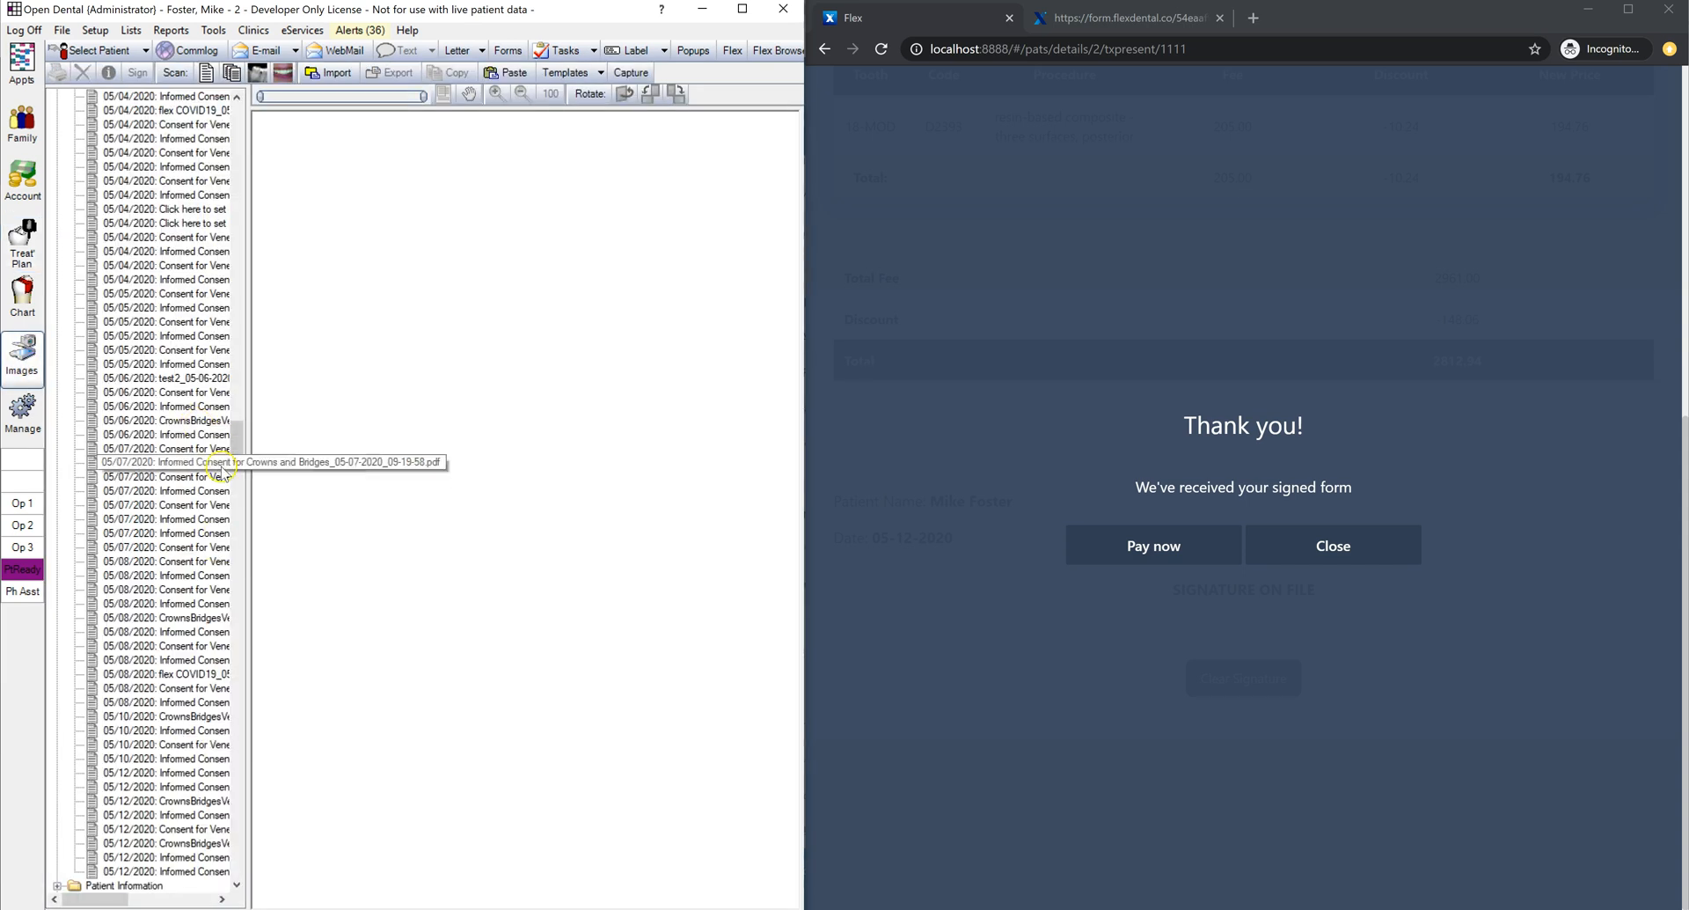
drag(238, 437, 233, 853)
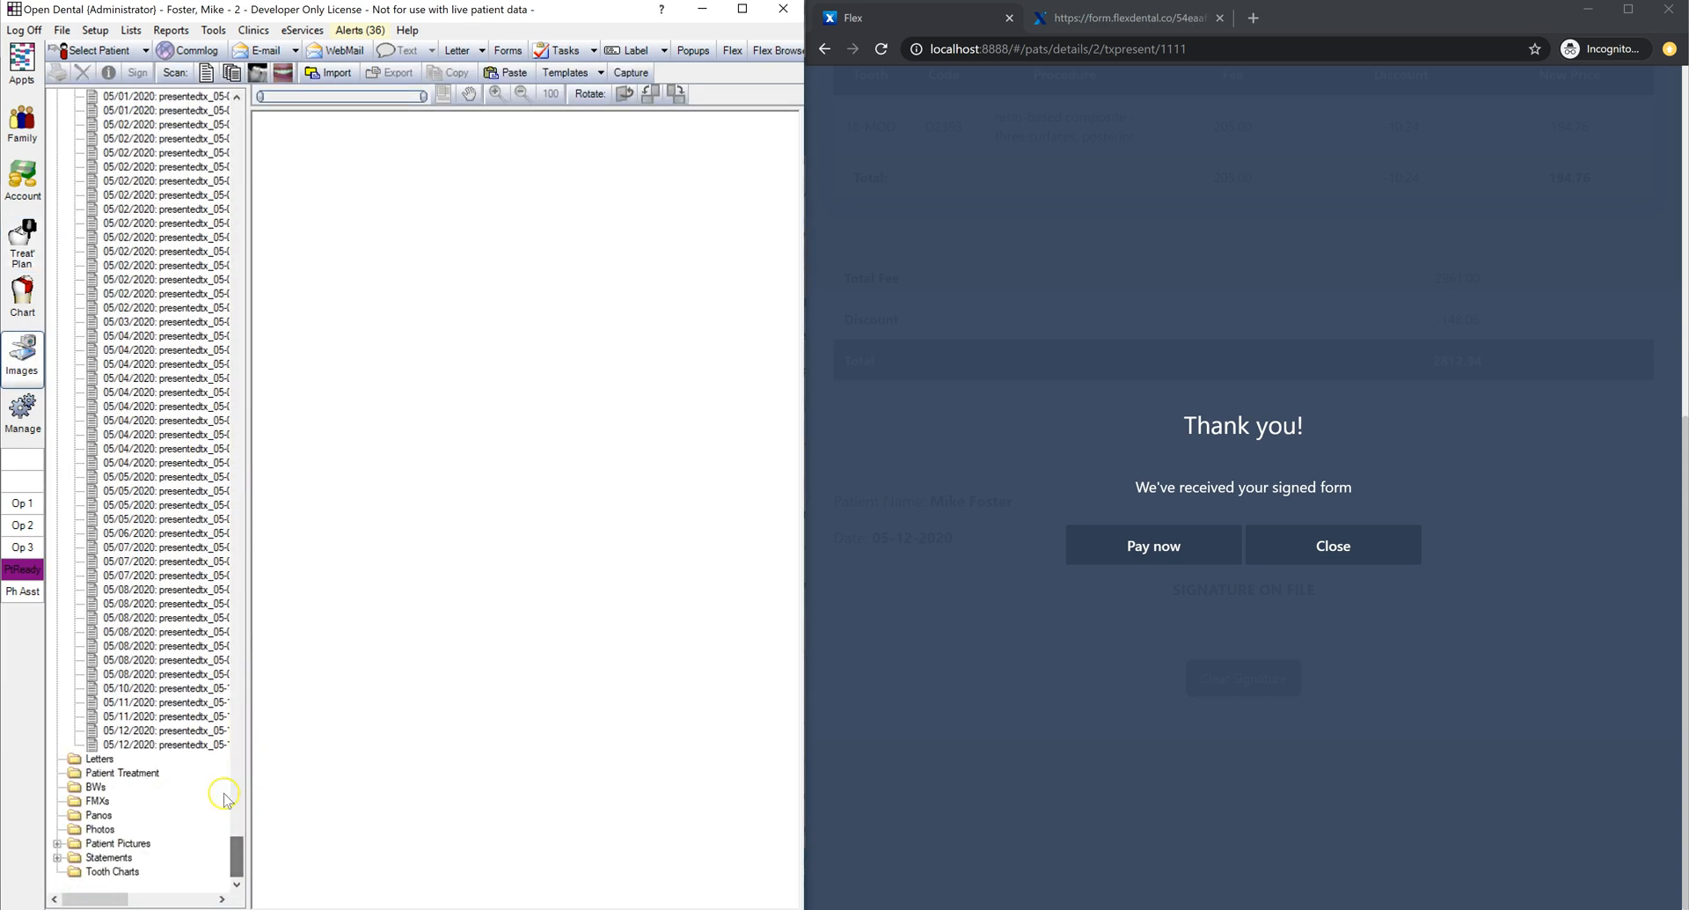
click(195, 747)
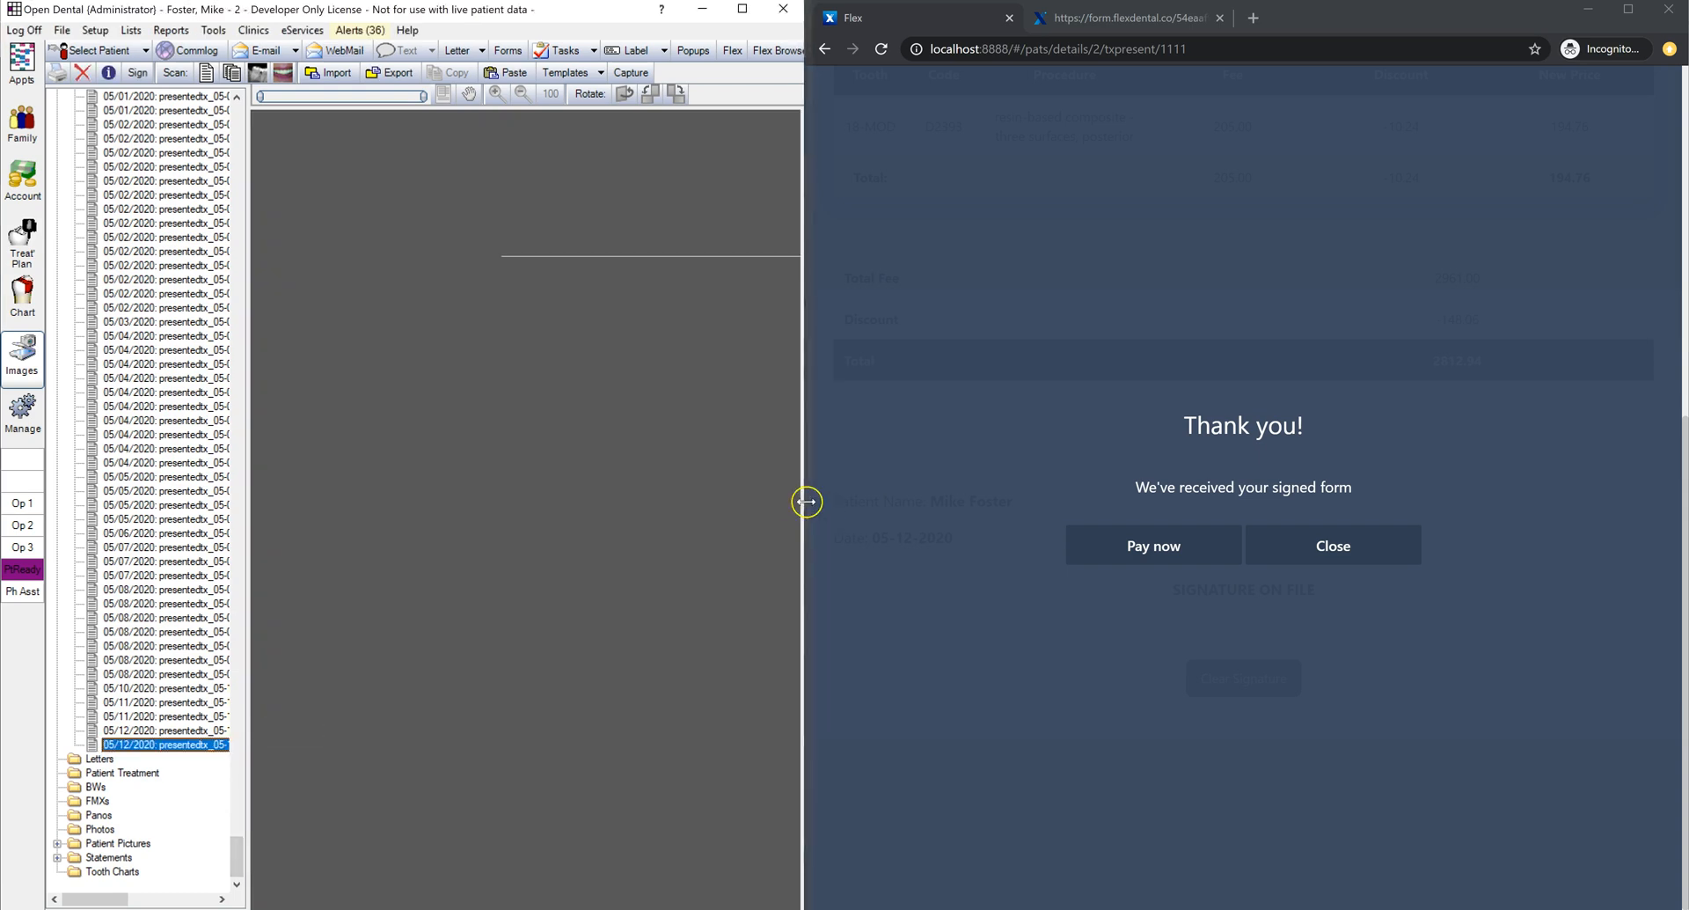
Step: Widen the browser, close Flex's thank-you message and answer the Clear Signature prompt
drag(814, 501, 783, 499)
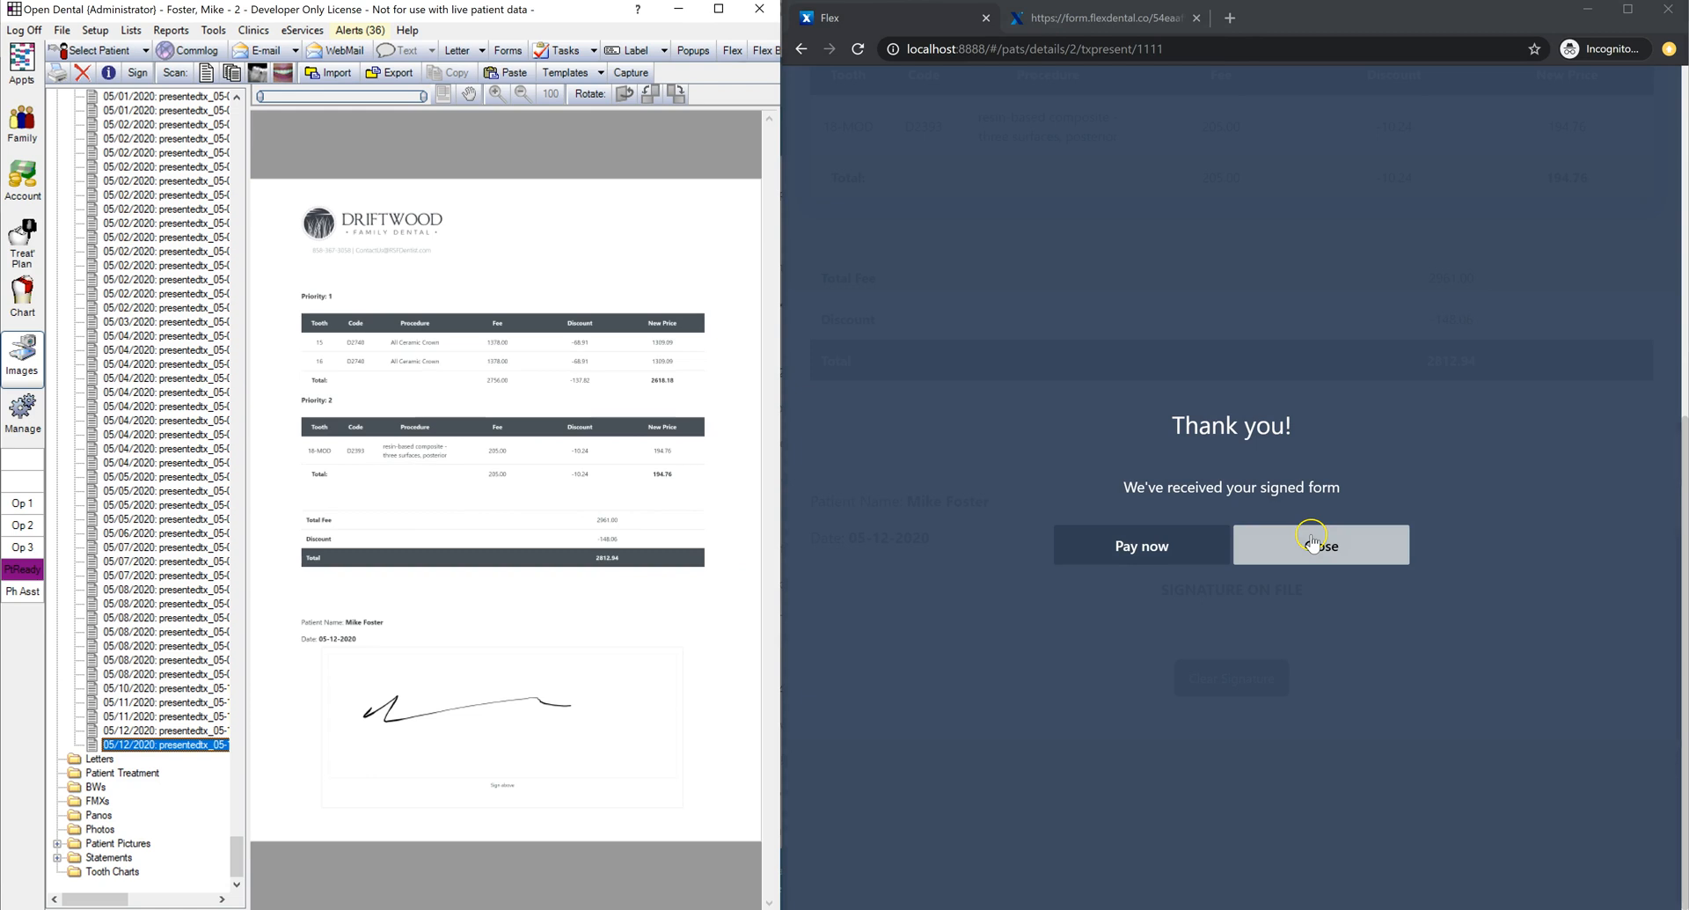
click(1313, 540)
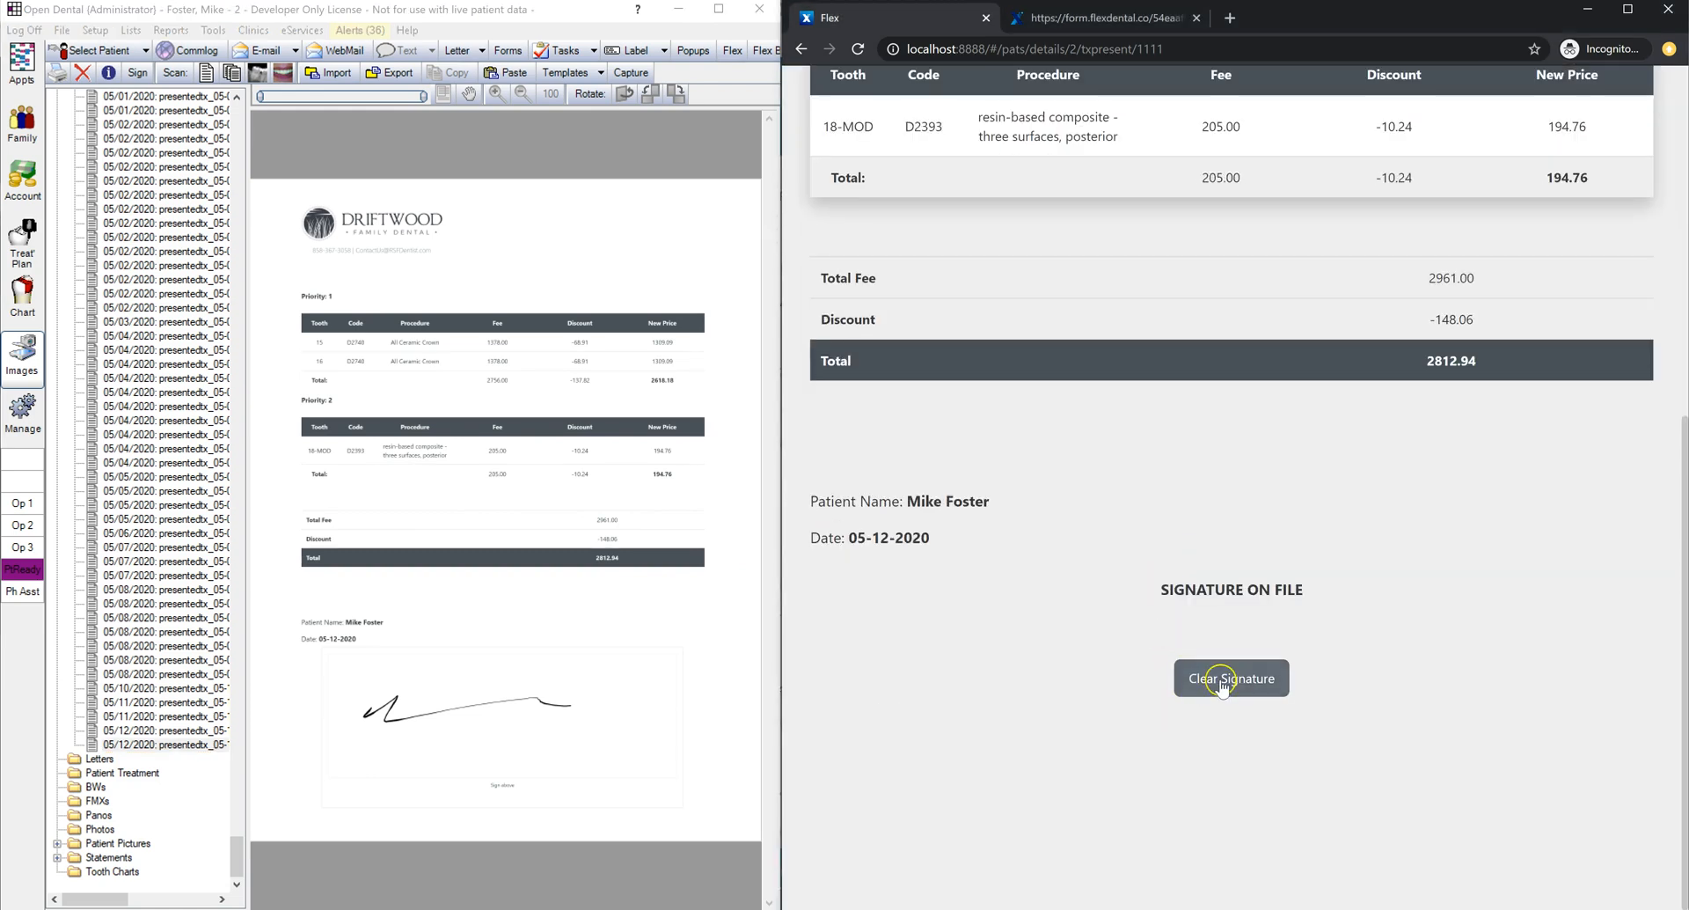
click(1222, 684)
click(1161, 519)
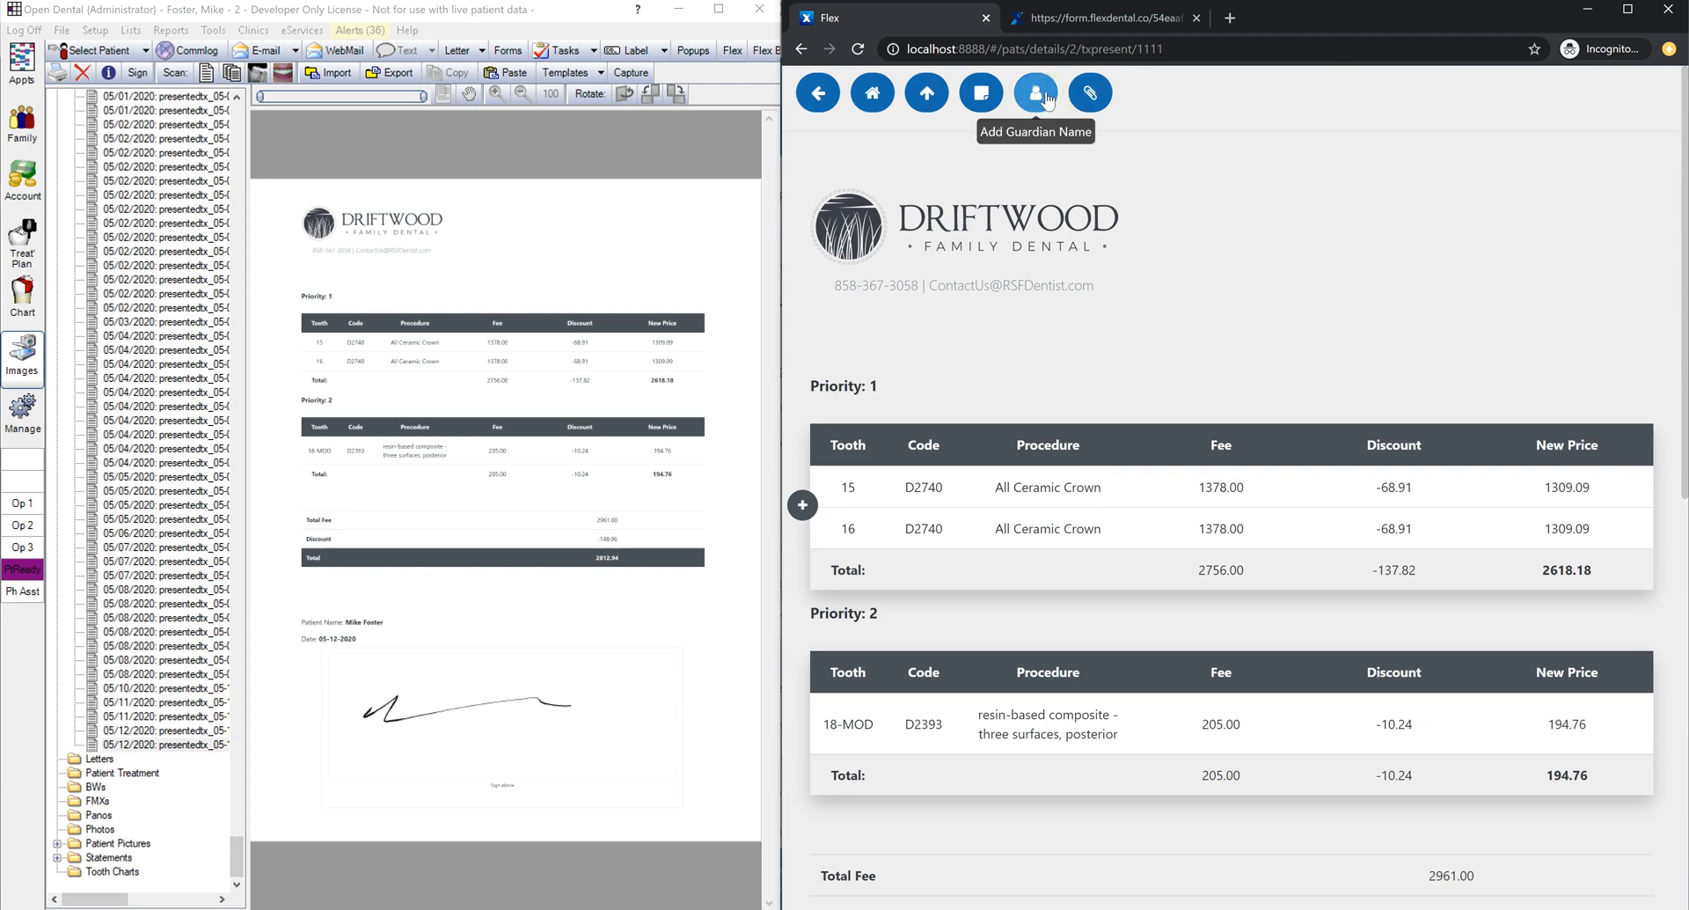
Step: Record the signing family member and attach two tooth photo sets to the plan
click(1046, 100)
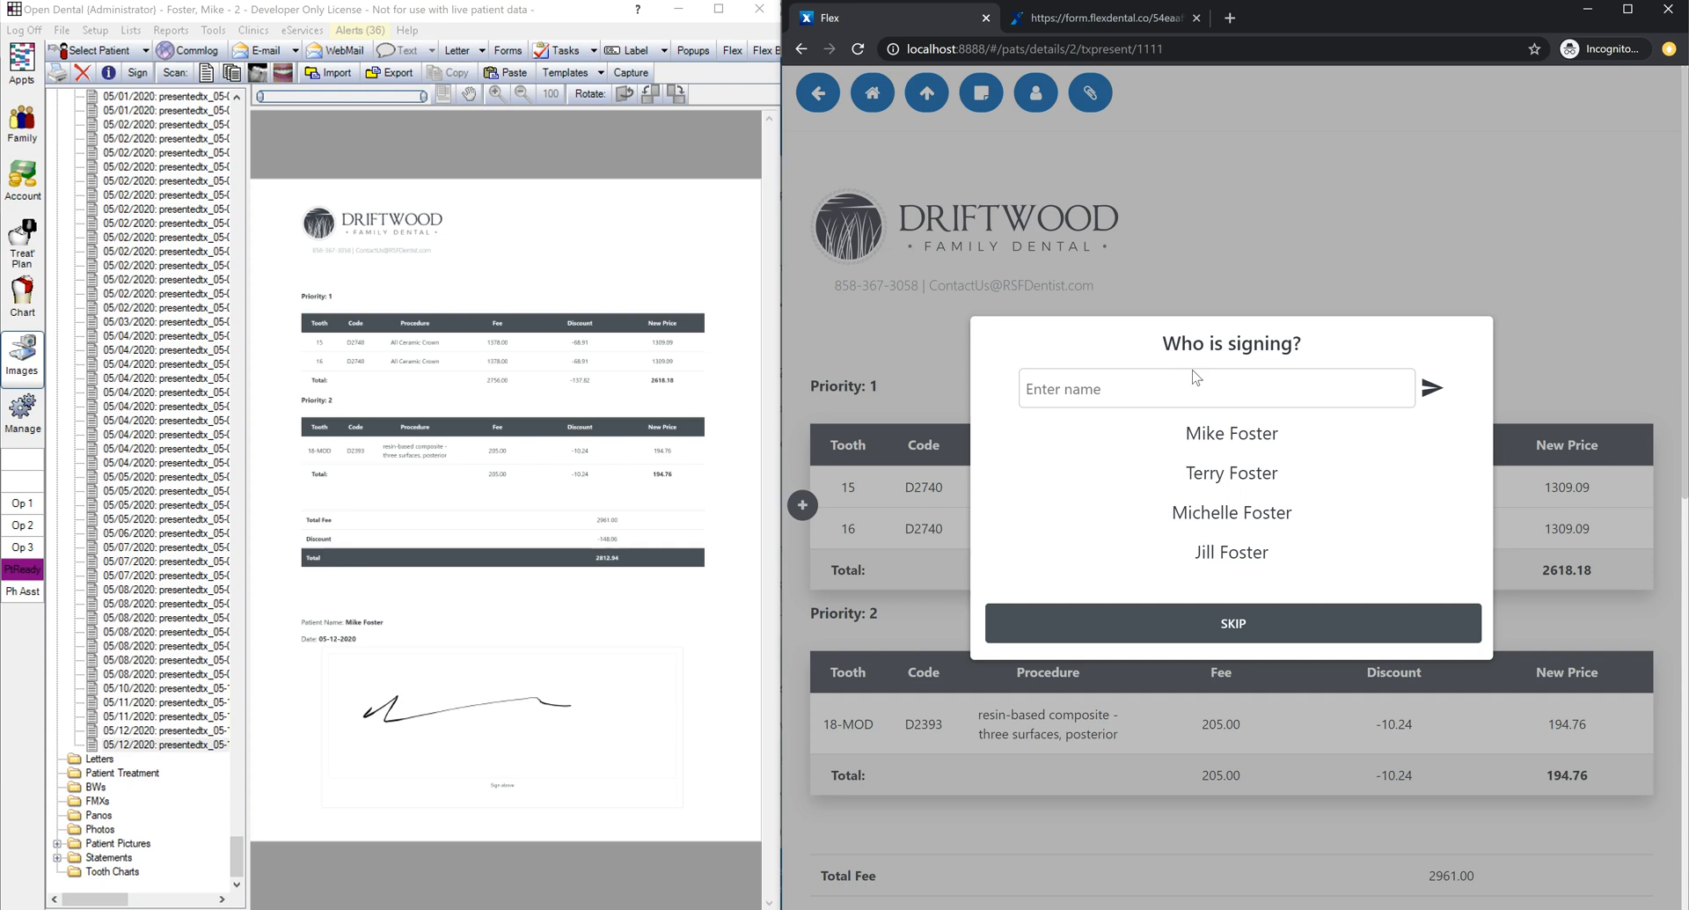
click(1233, 515)
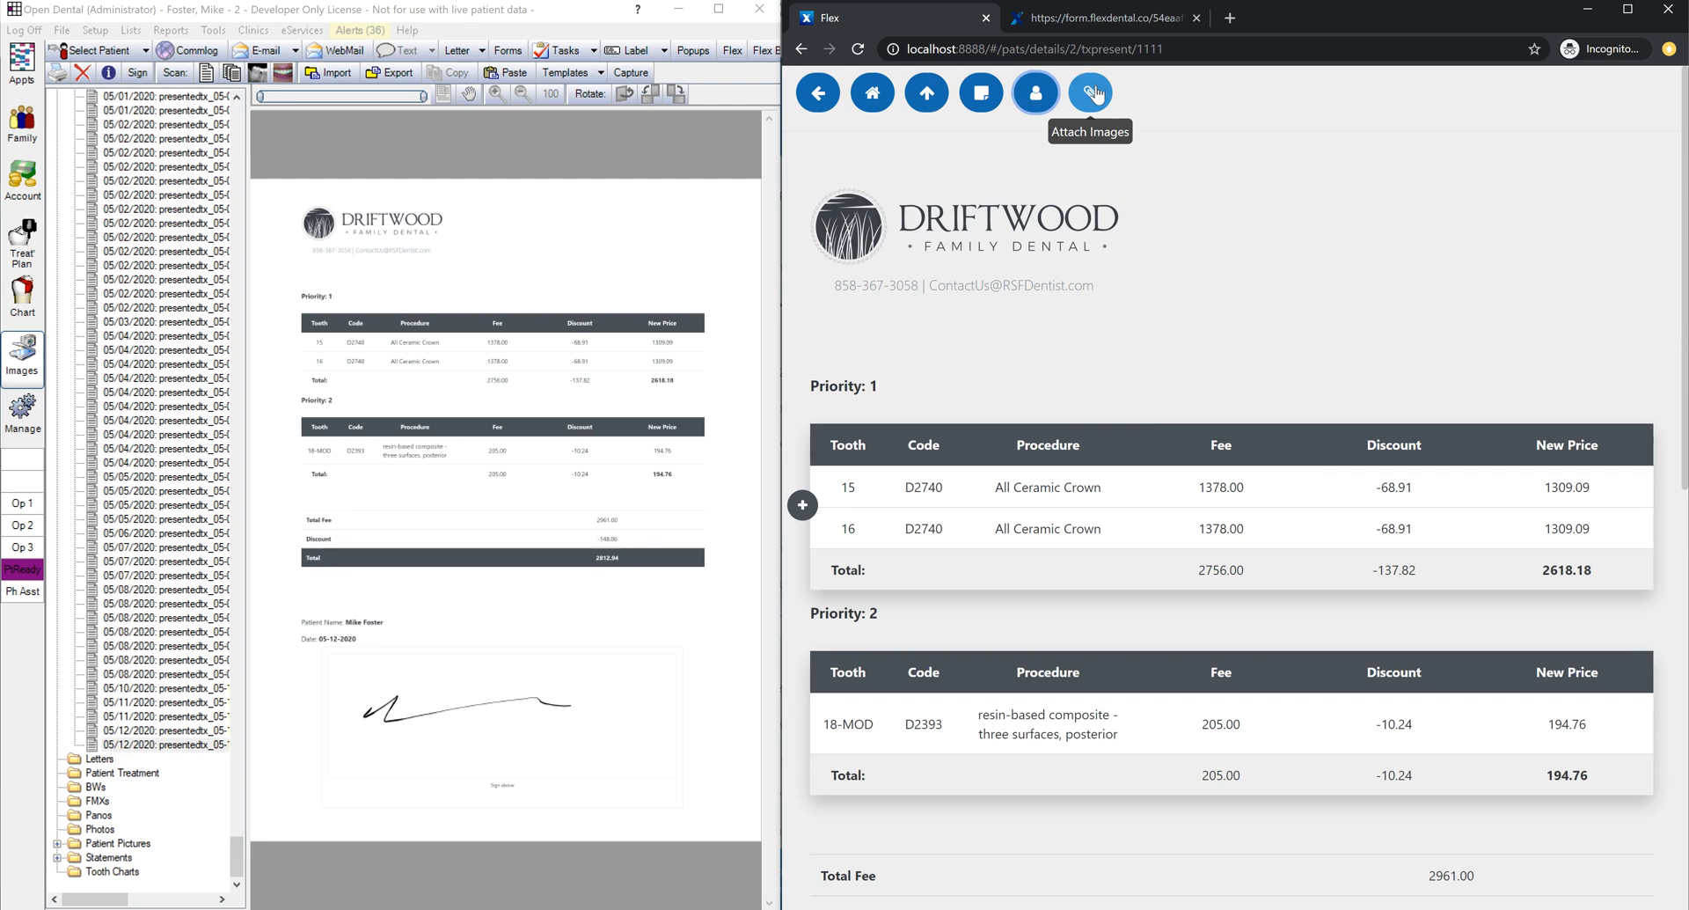
click(1093, 92)
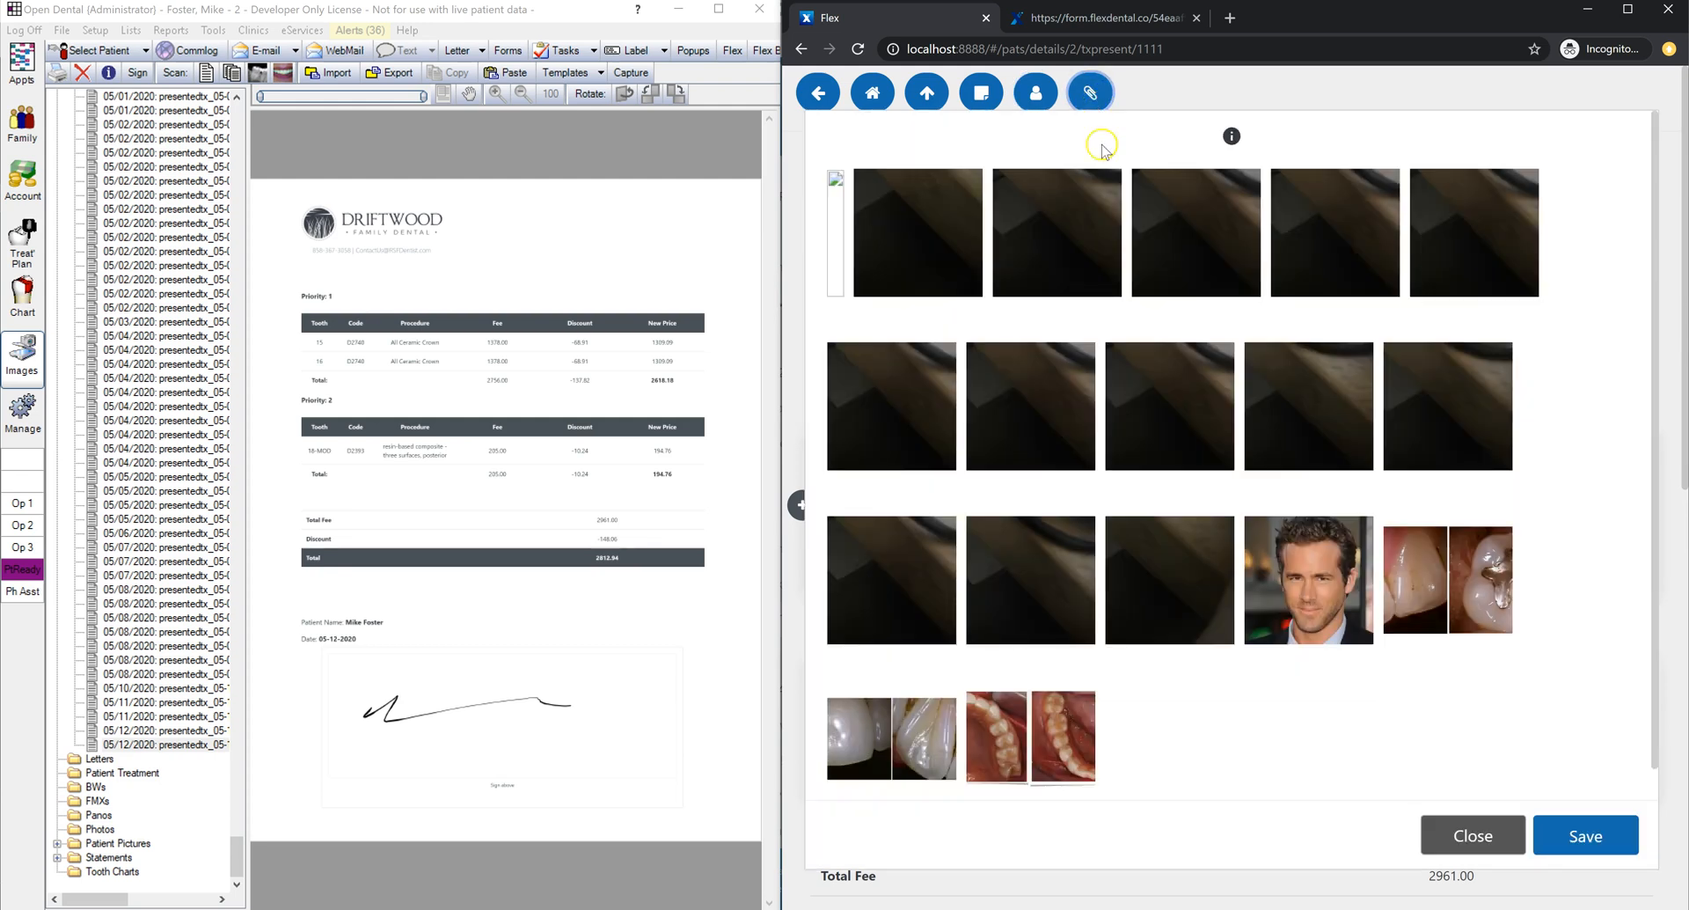
click(1003, 726)
click(878, 742)
click(1586, 834)
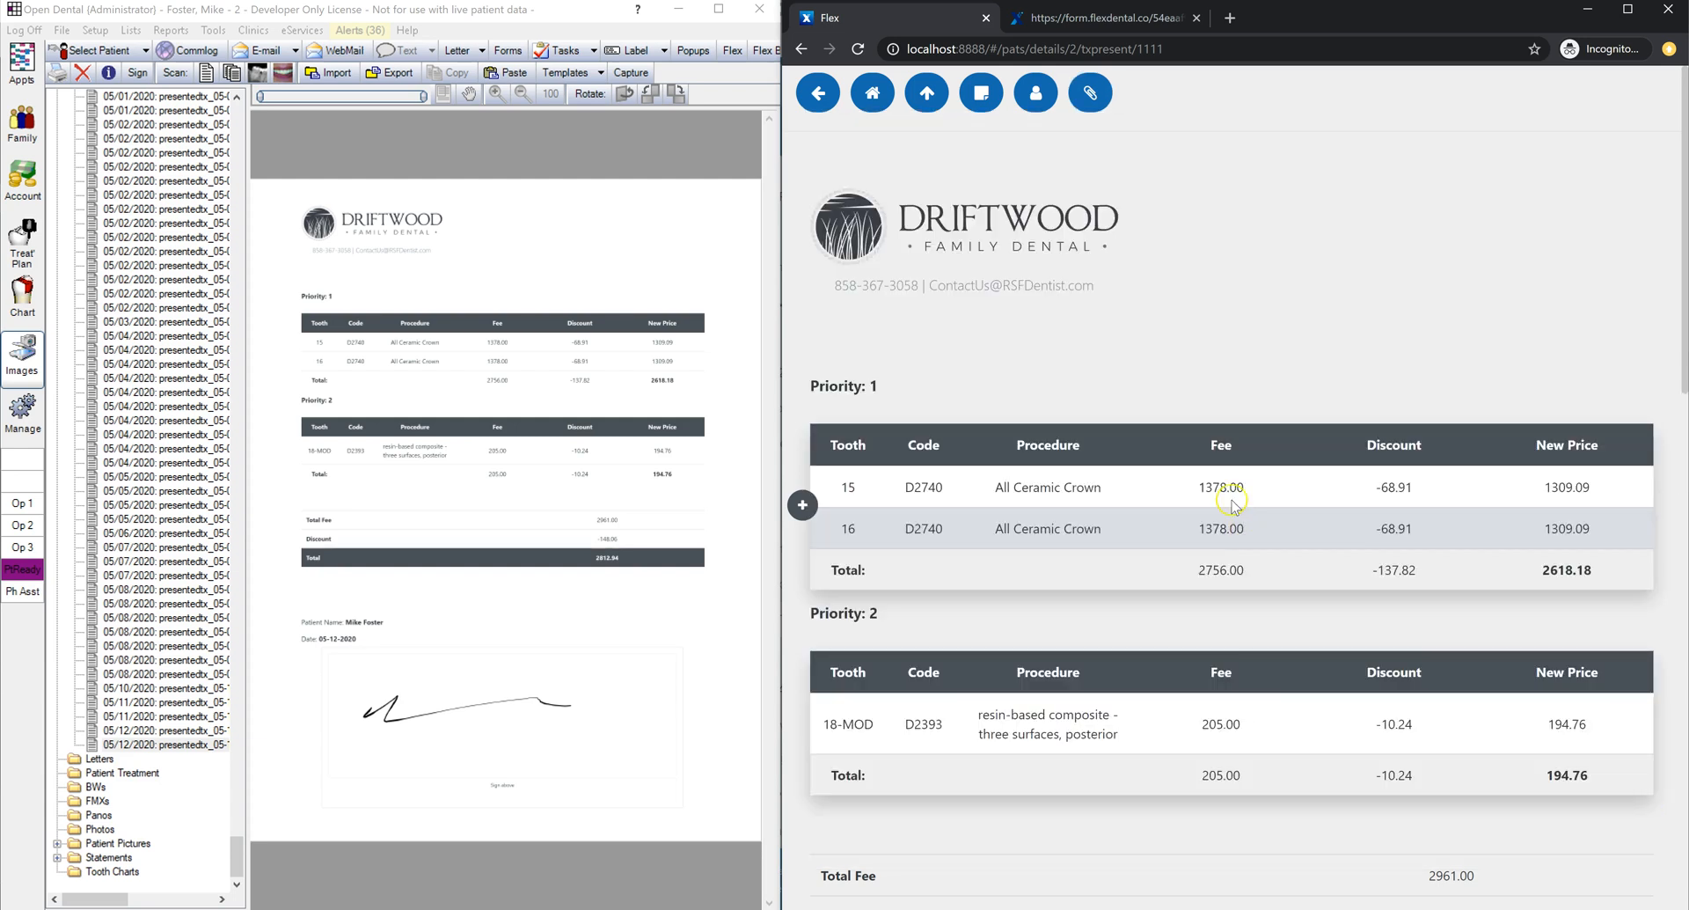
Step: Preview an attached tooth photo enlarged, then show the summary page totaling 2812.94
scroll(1234, 506, down, 4)
drag(790, 412, 673, 394)
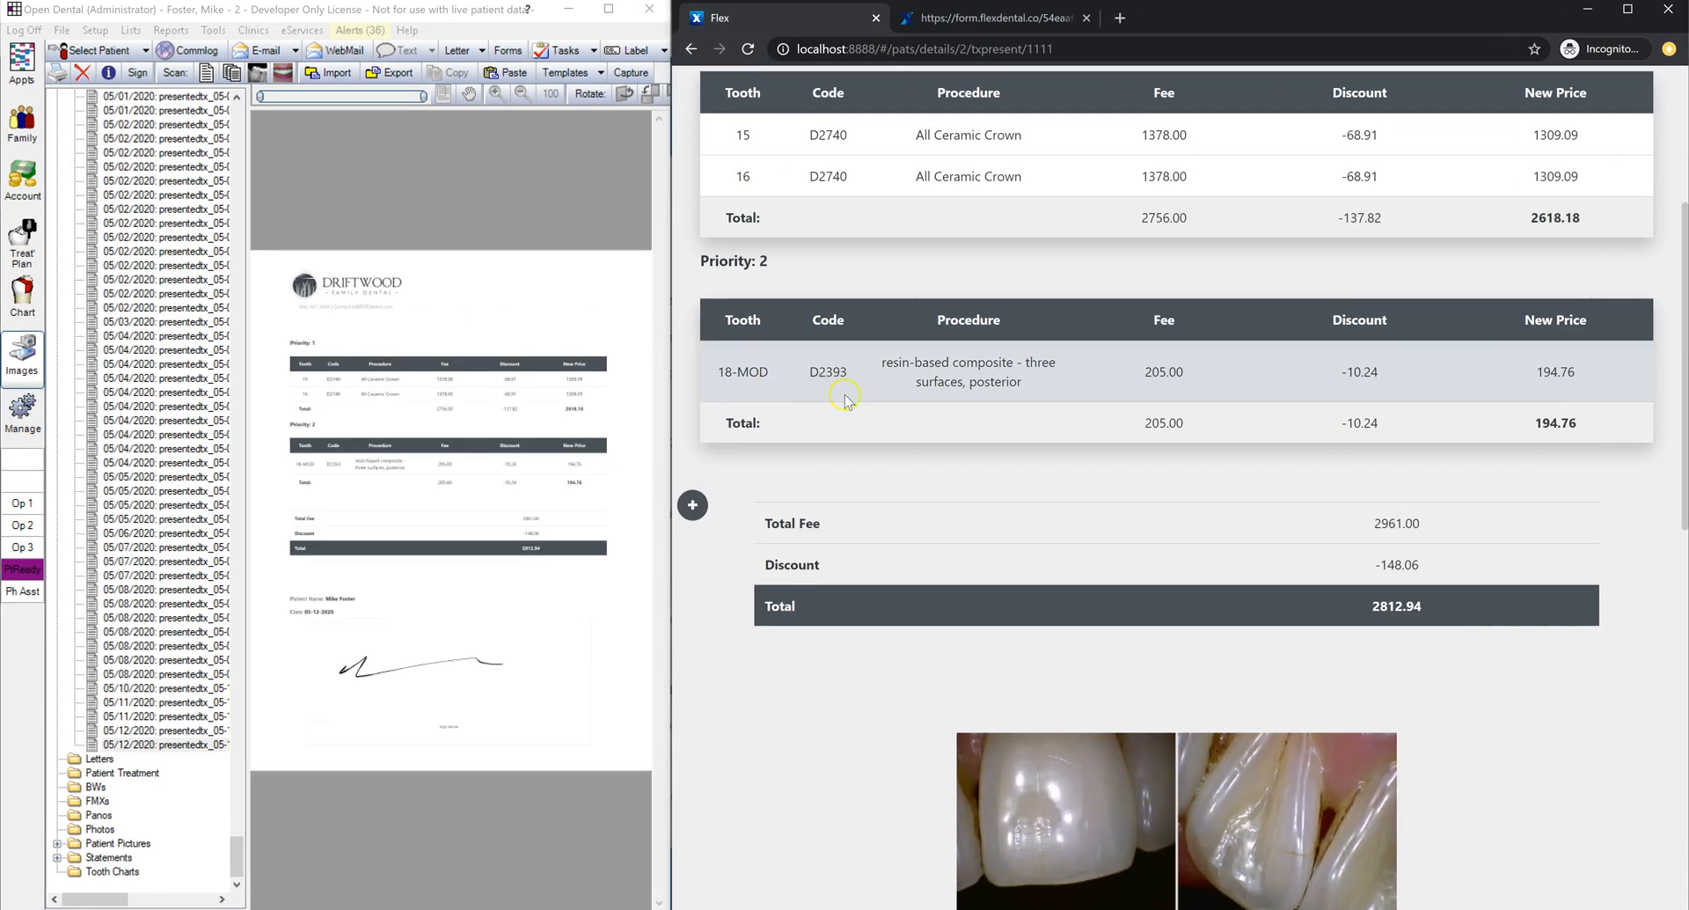
scroll(885, 380, down, 4)
scroll(885, 380, down, 1)
click(1265, 403)
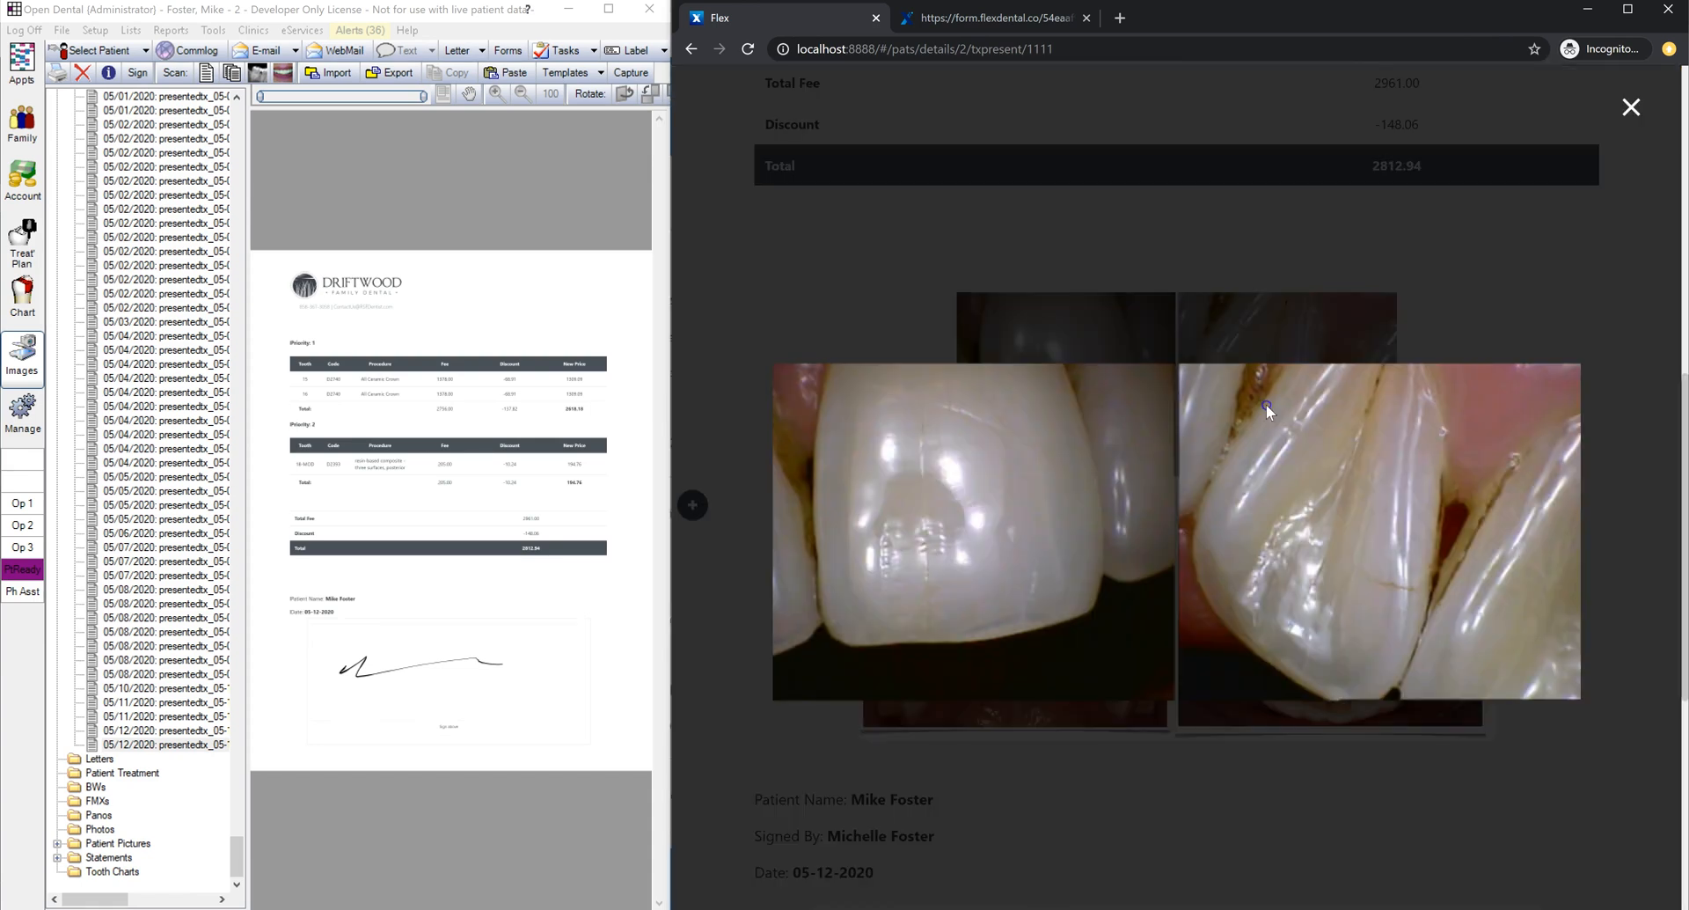
click(1630, 109)
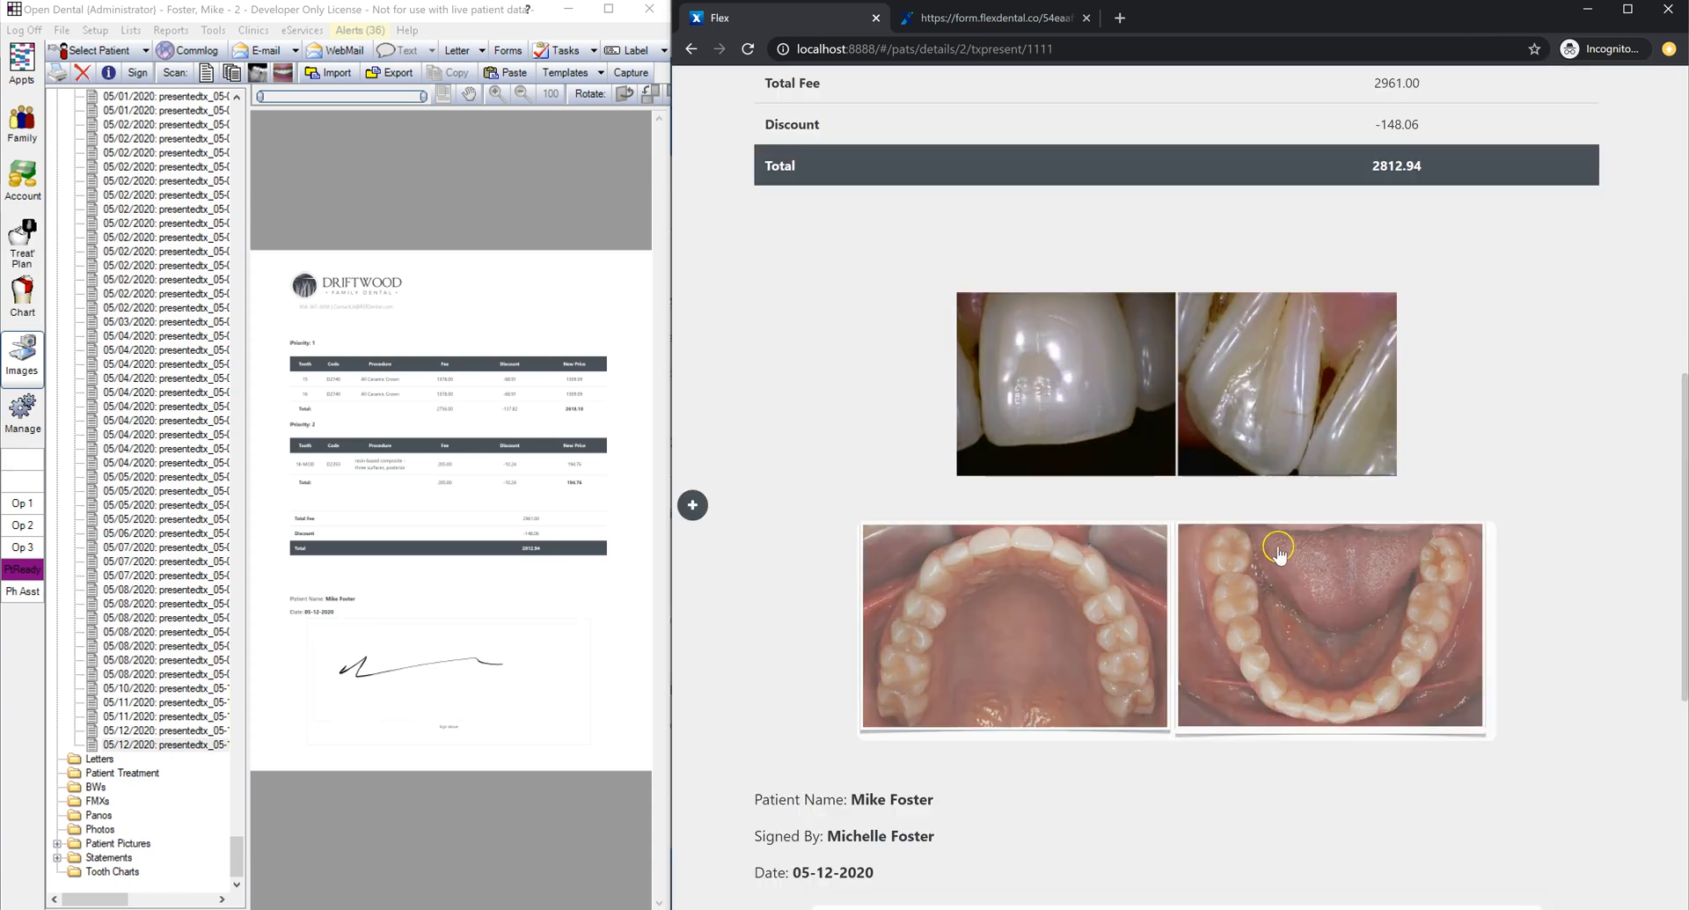
scroll(1273, 524, up, 9)
click(818, 95)
scroll(941, 266, up, 1)
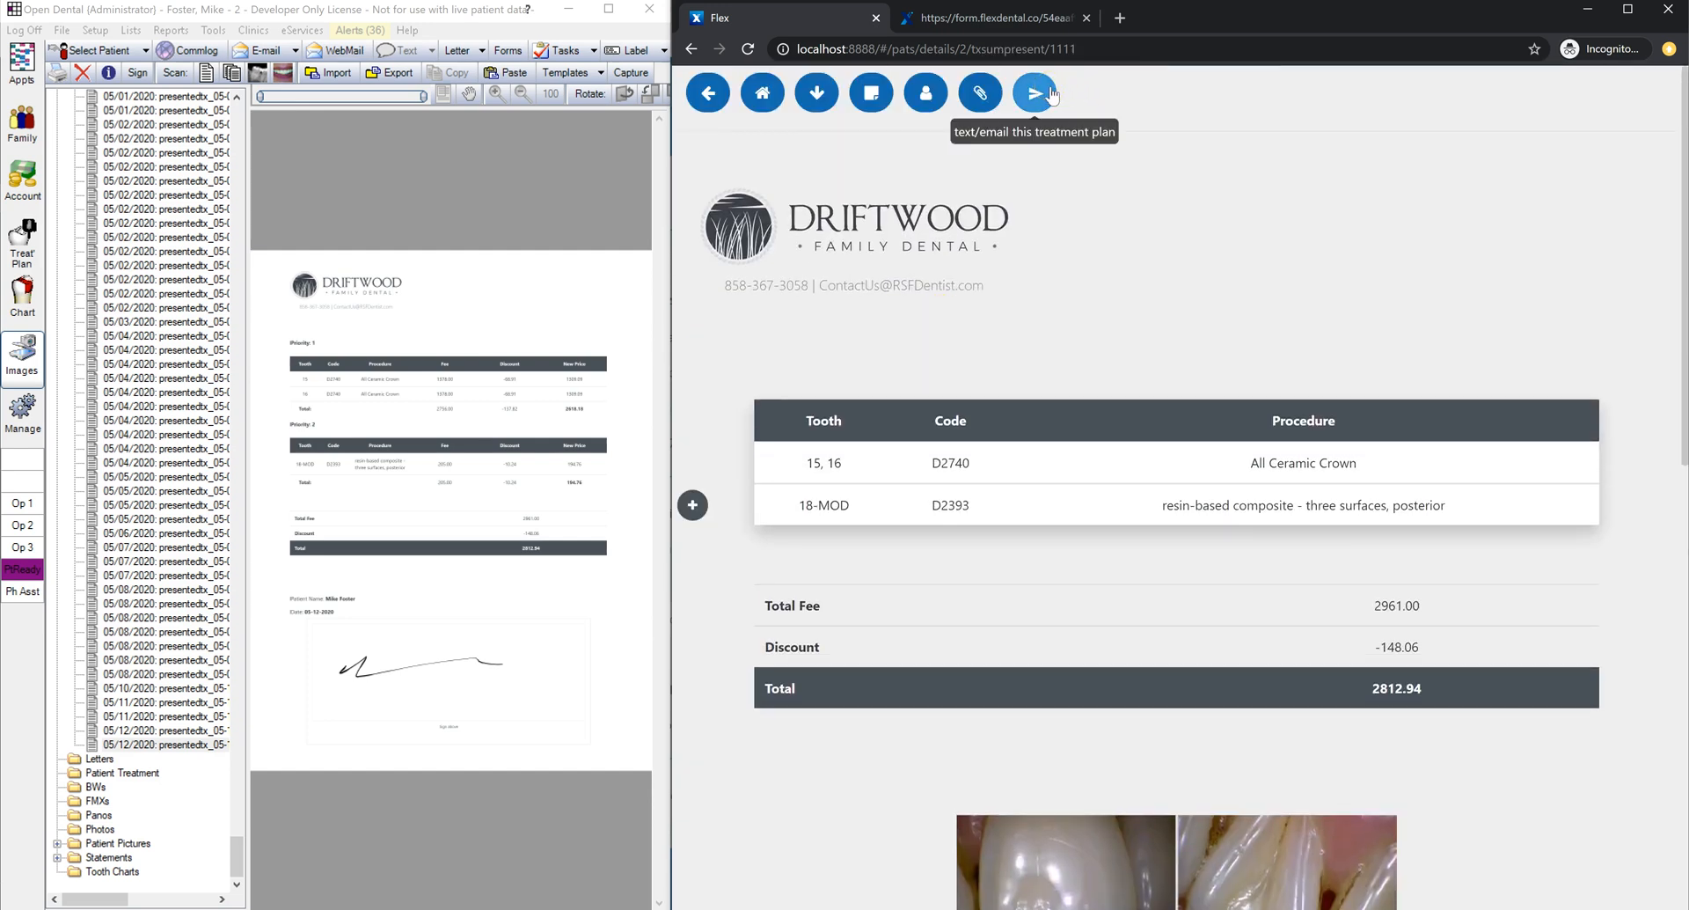
Step: Review the Send Treatment Plan options, close them and return to the patient's details page
click(1047, 96)
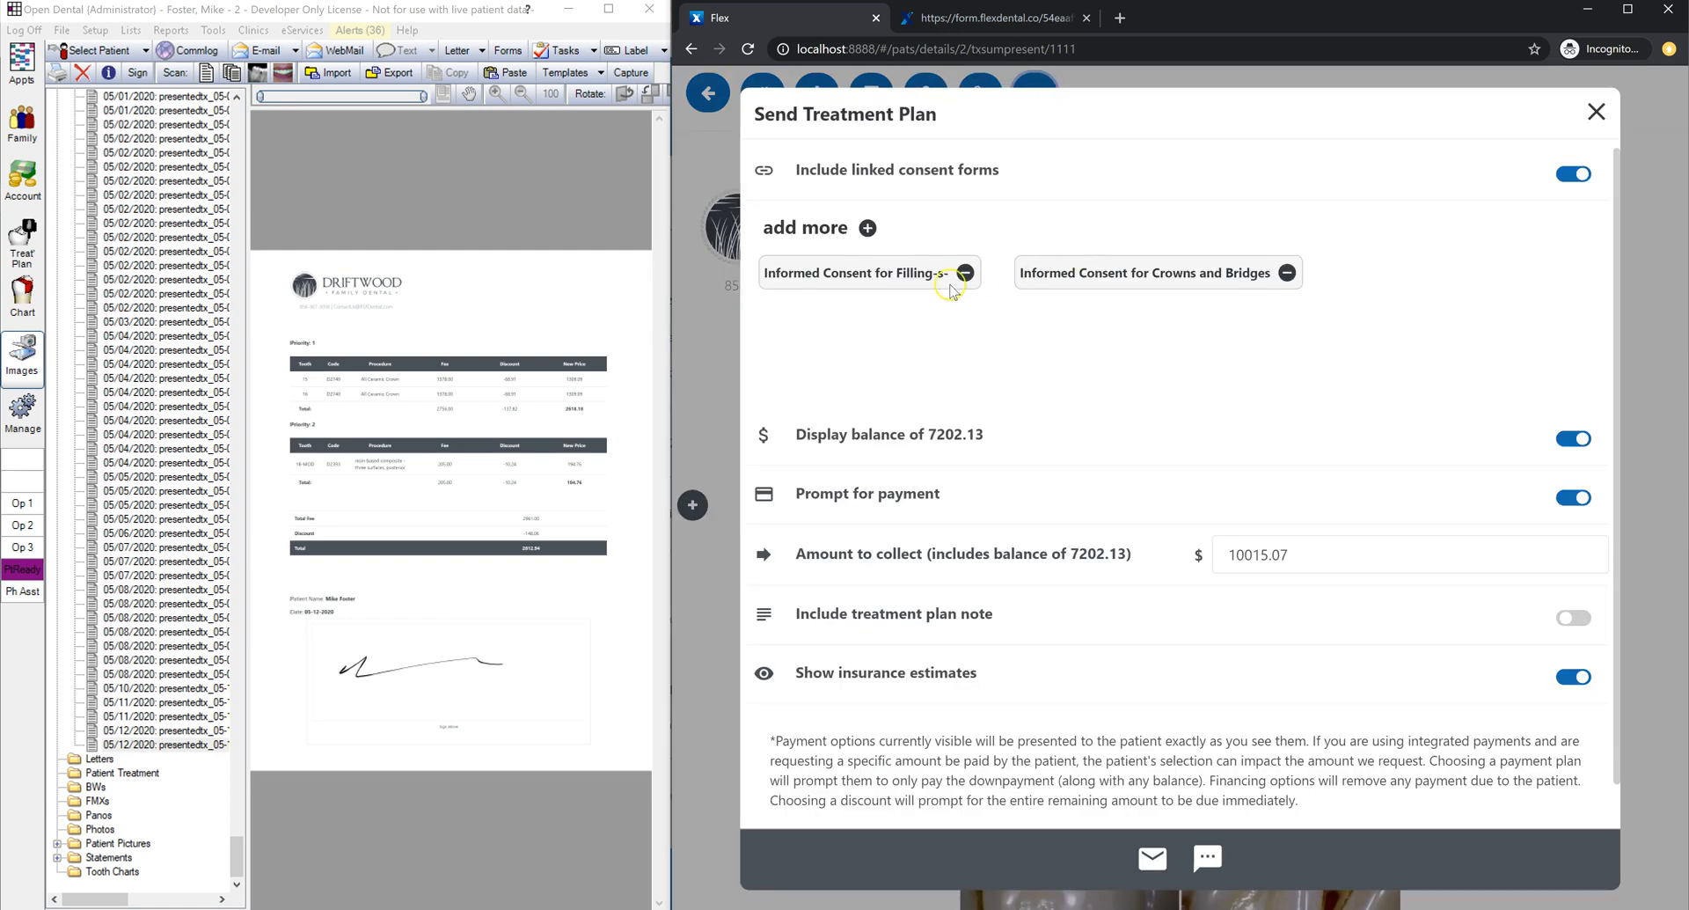
click(994, 368)
click(1596, 112)
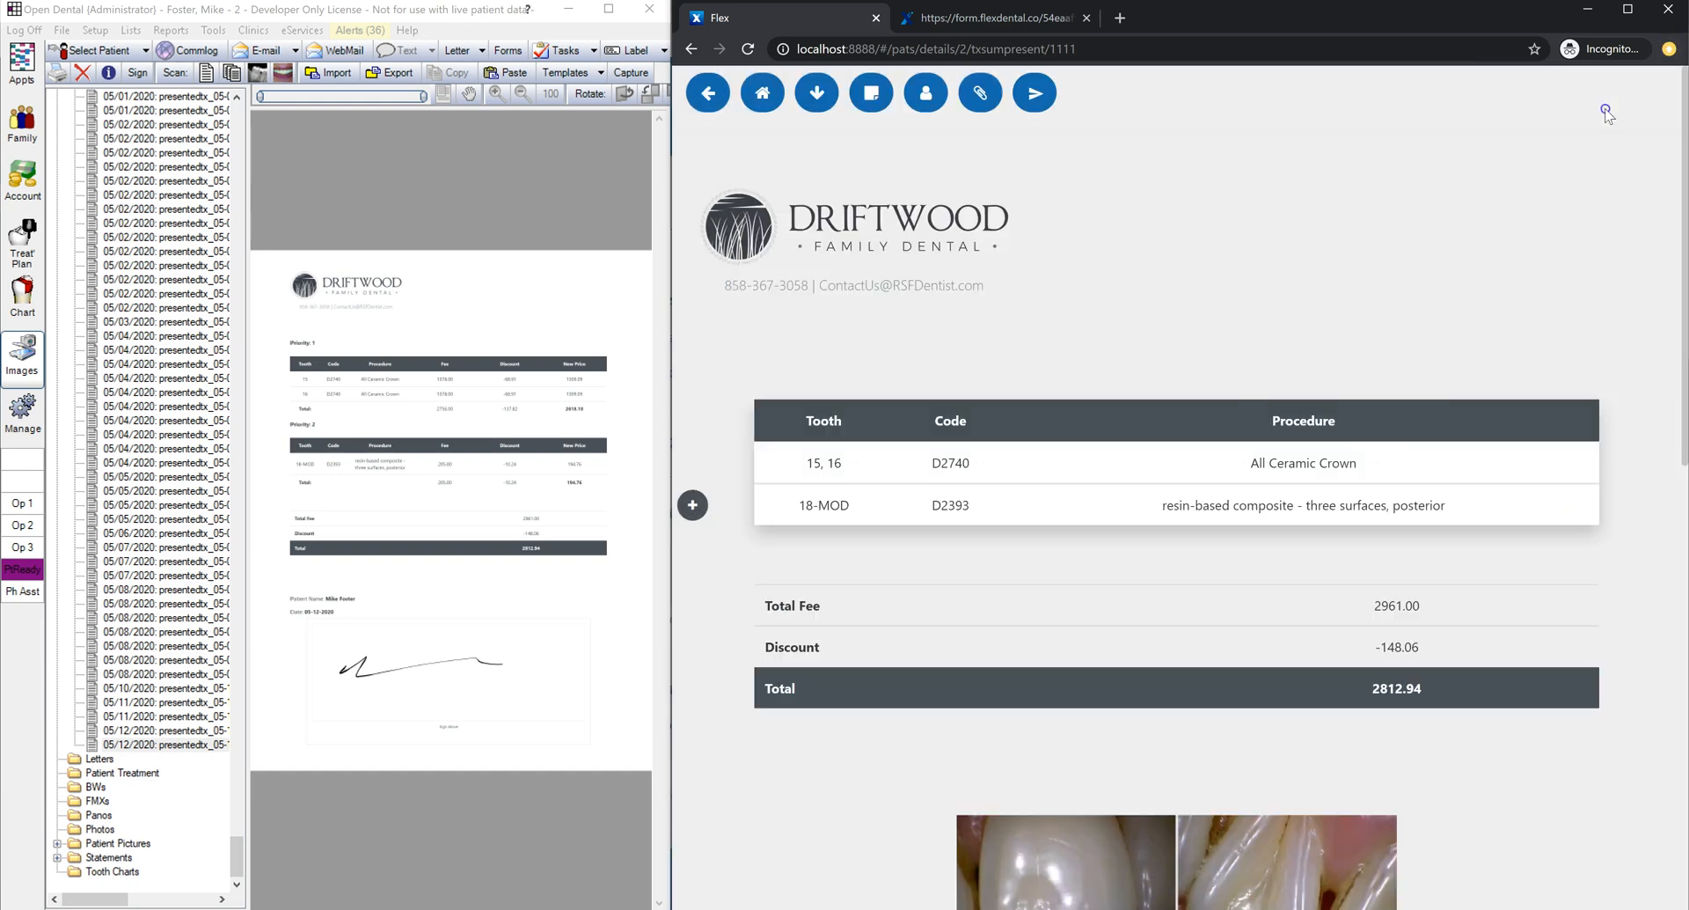
click(708, 93)
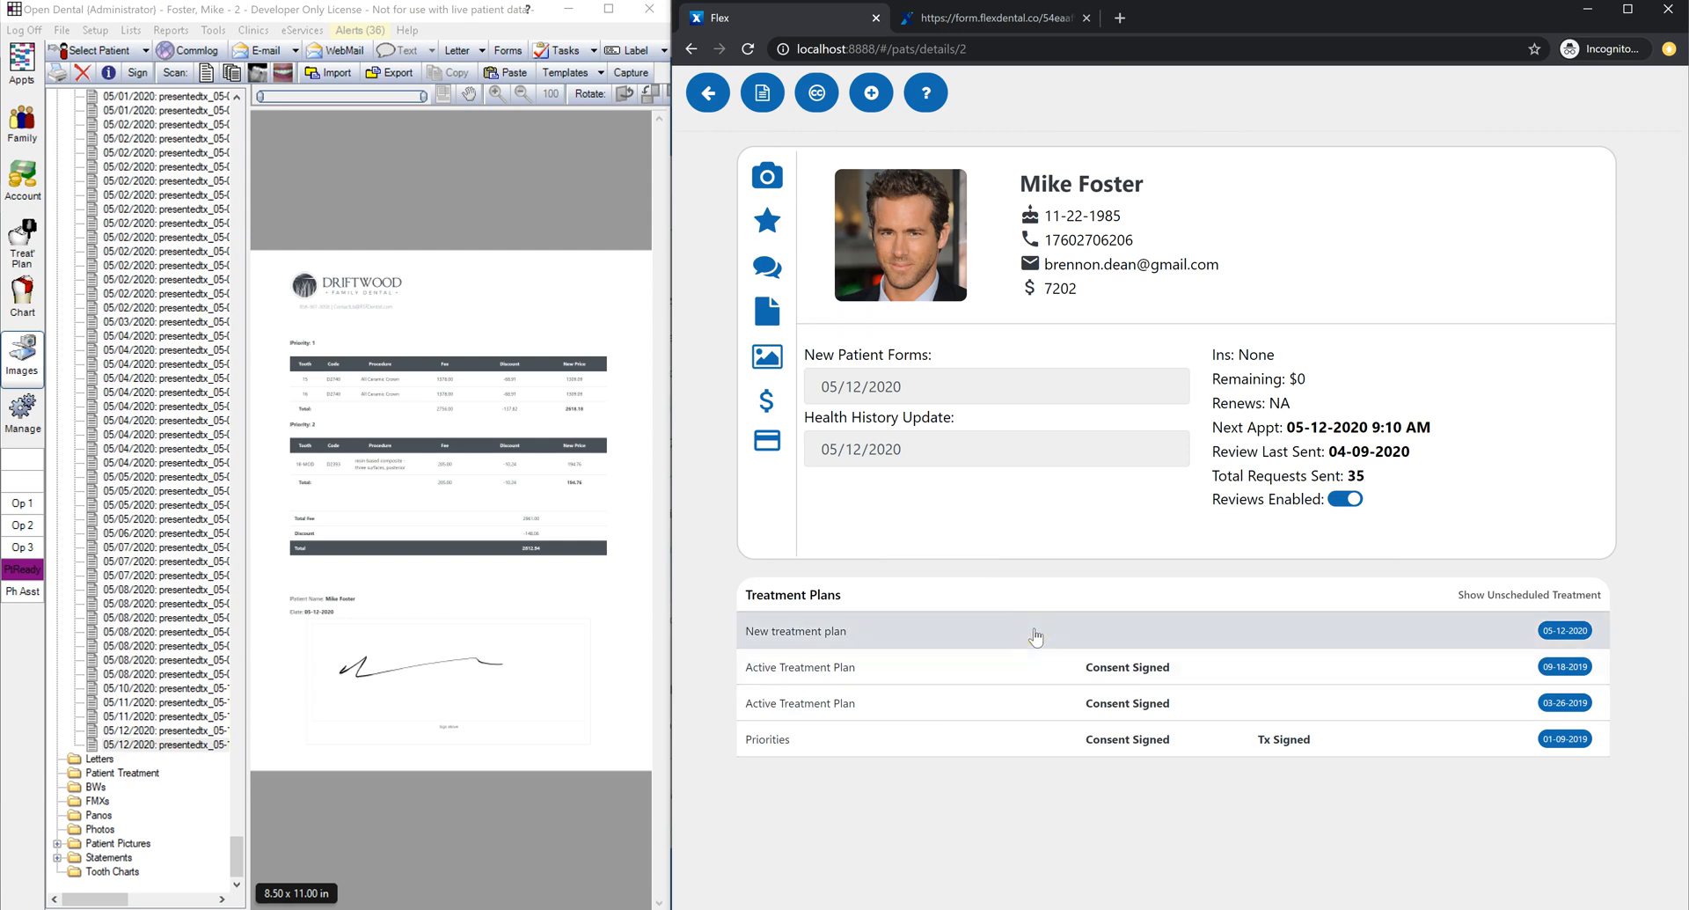
Step: Check the new plan's consent options, then open the 2:00 PM patient from the schedule
click(1035, 632)
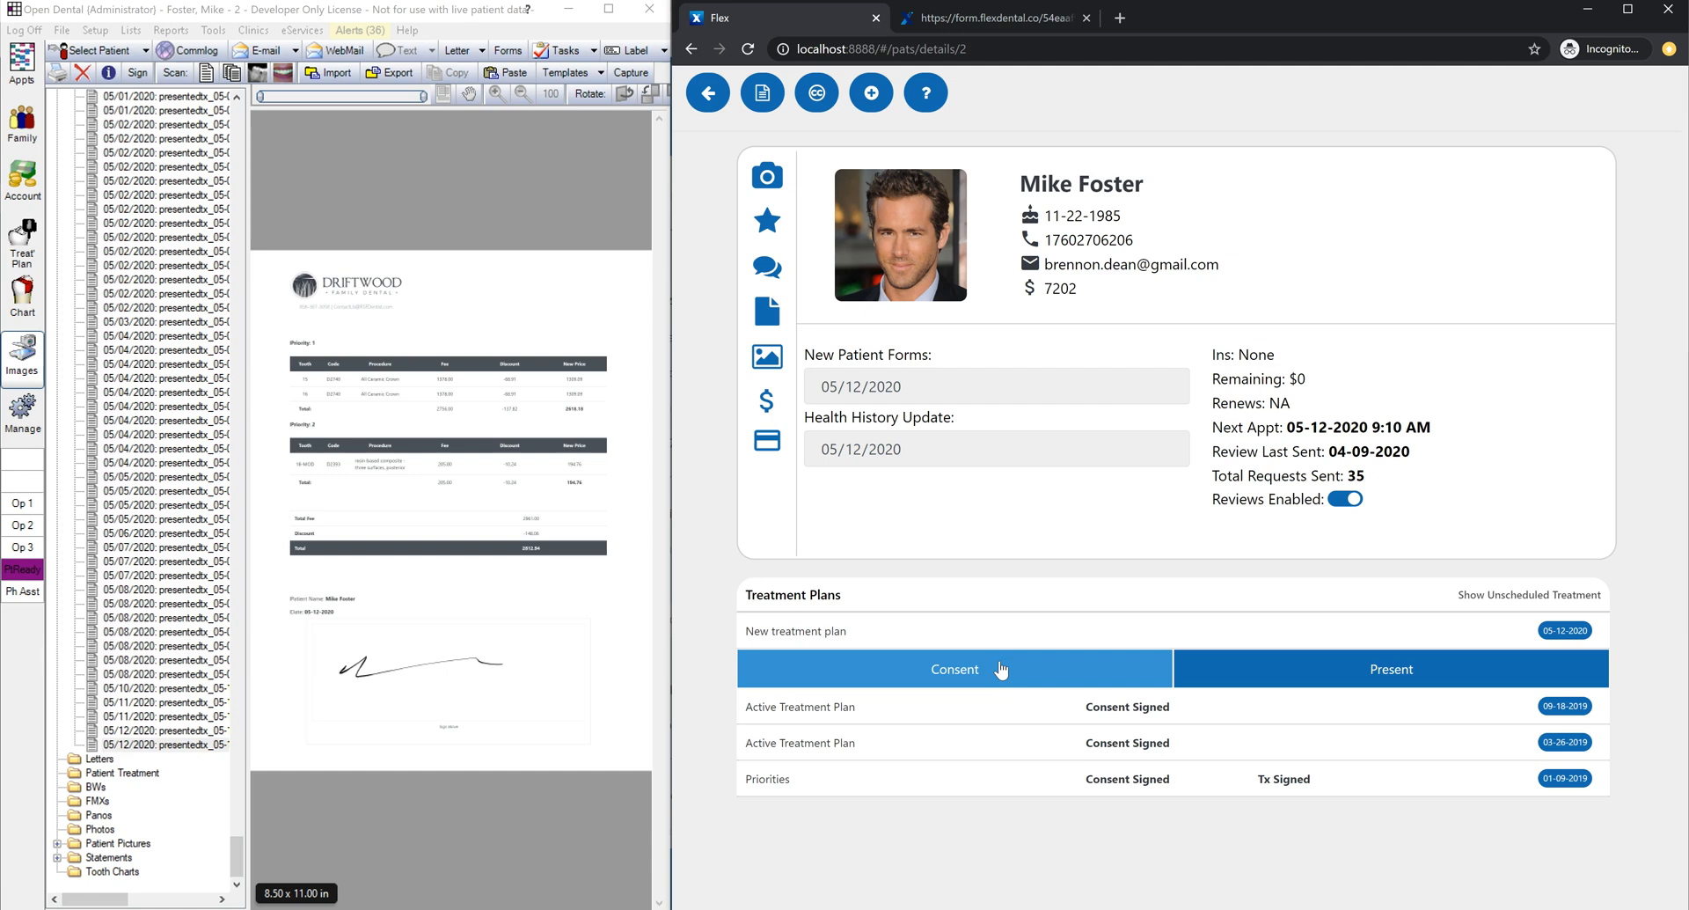
click(708, 93)
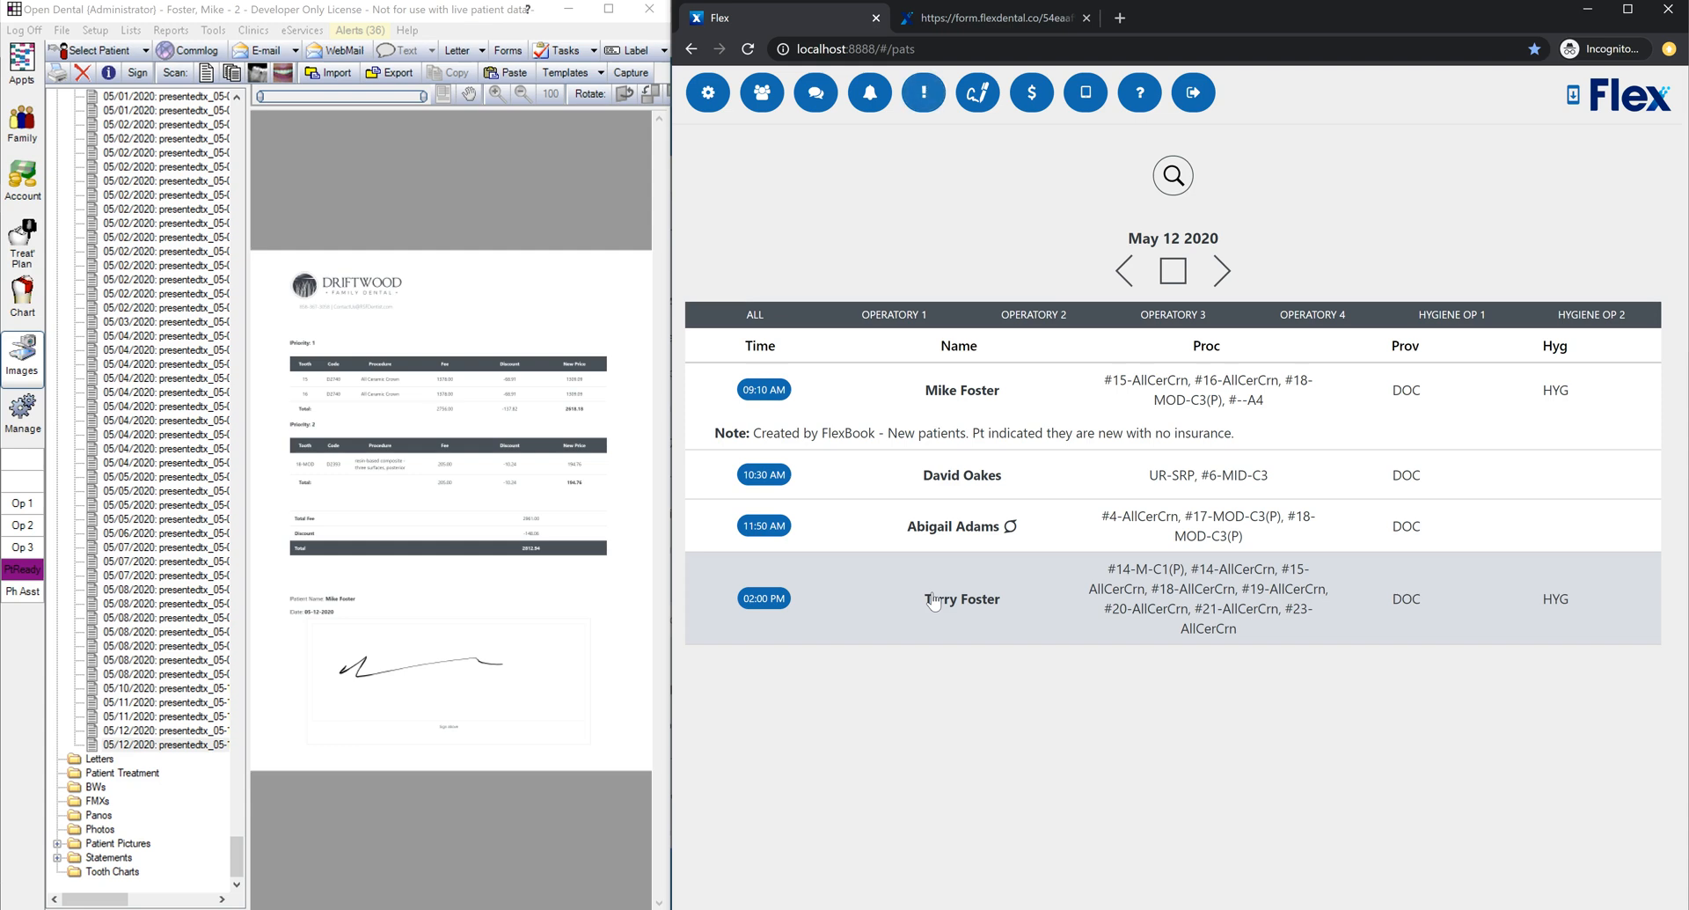
click(934, 602)
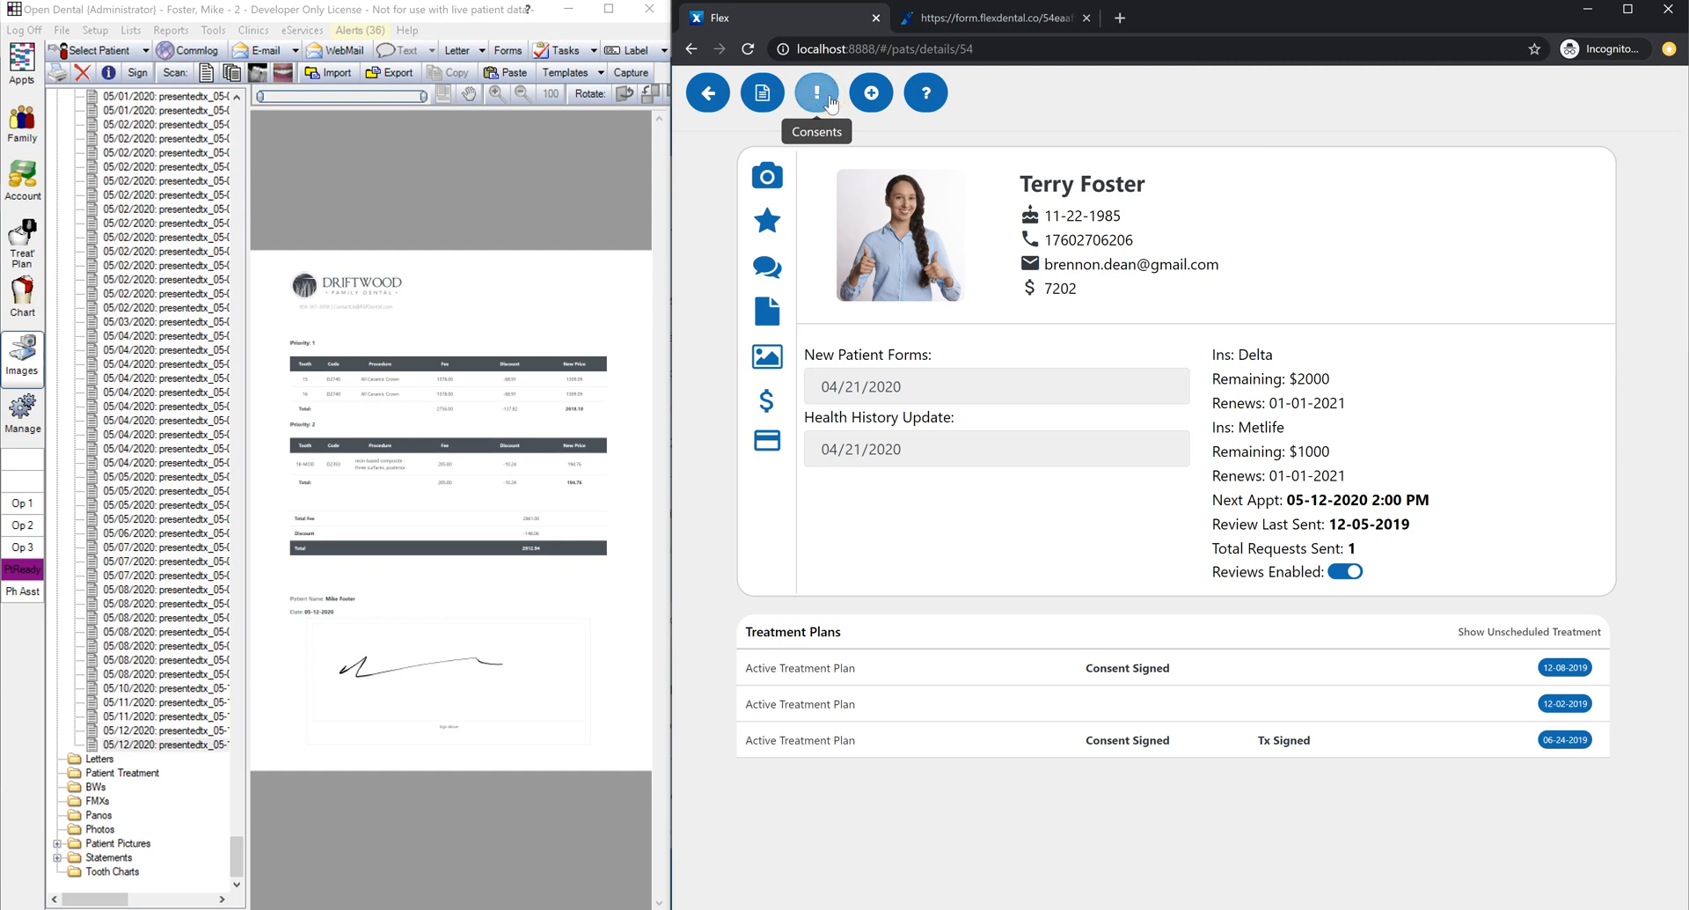
Step: Review that patient's consent forms within 30 days, then open the 9:10 AM patient
click(817, 94)
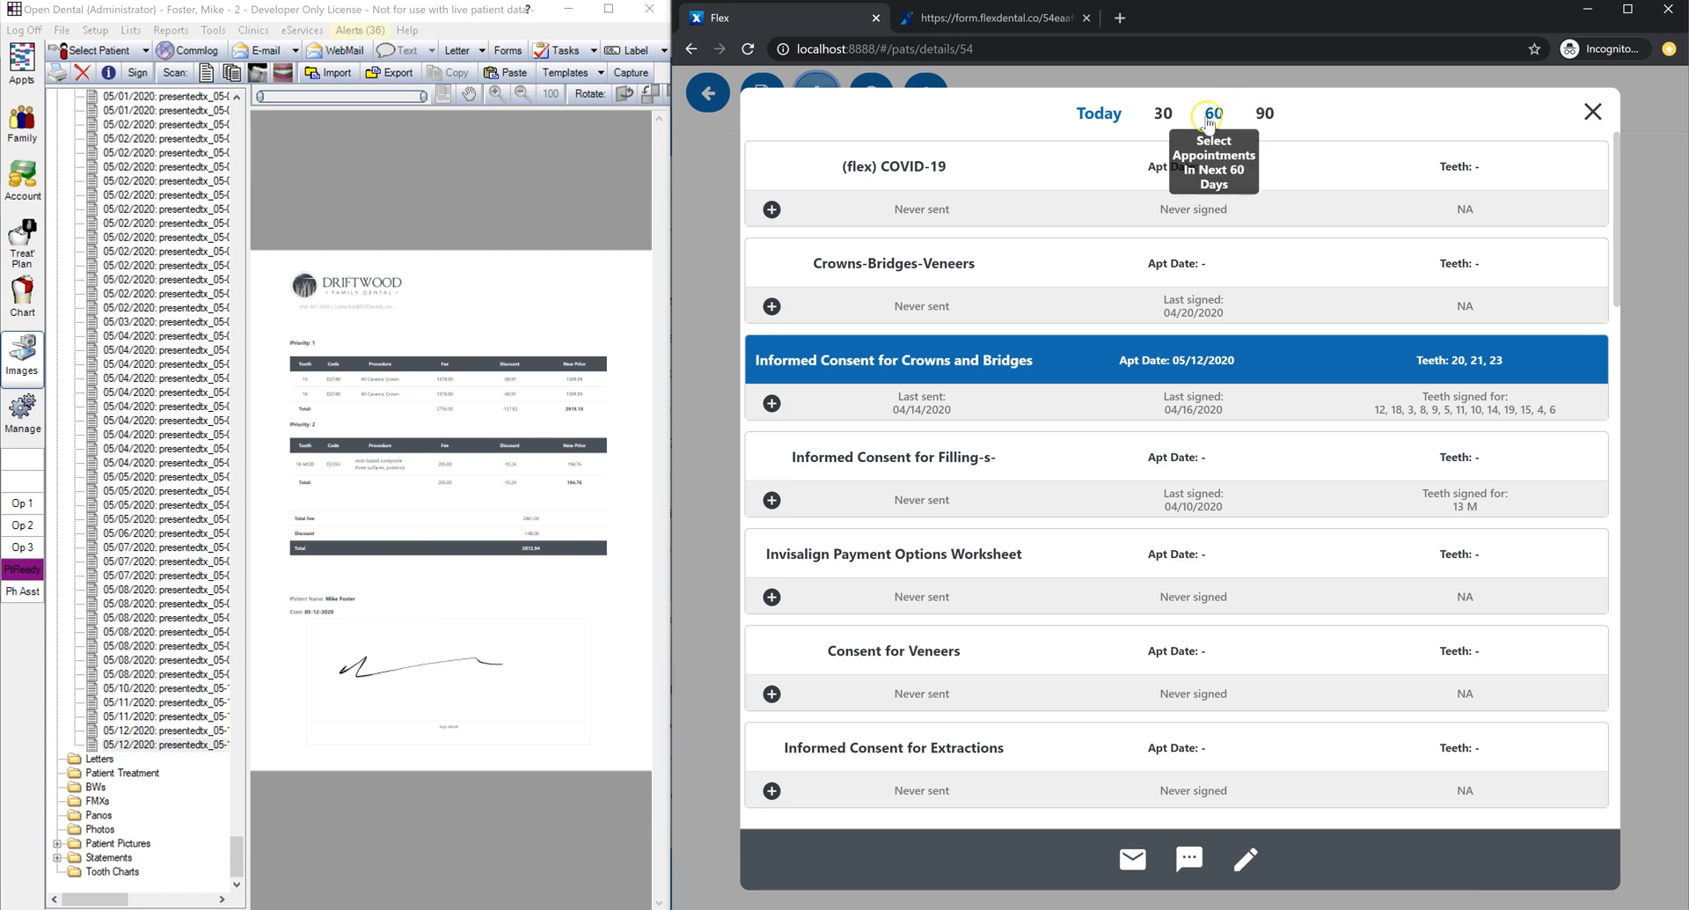
click(1164, 114)
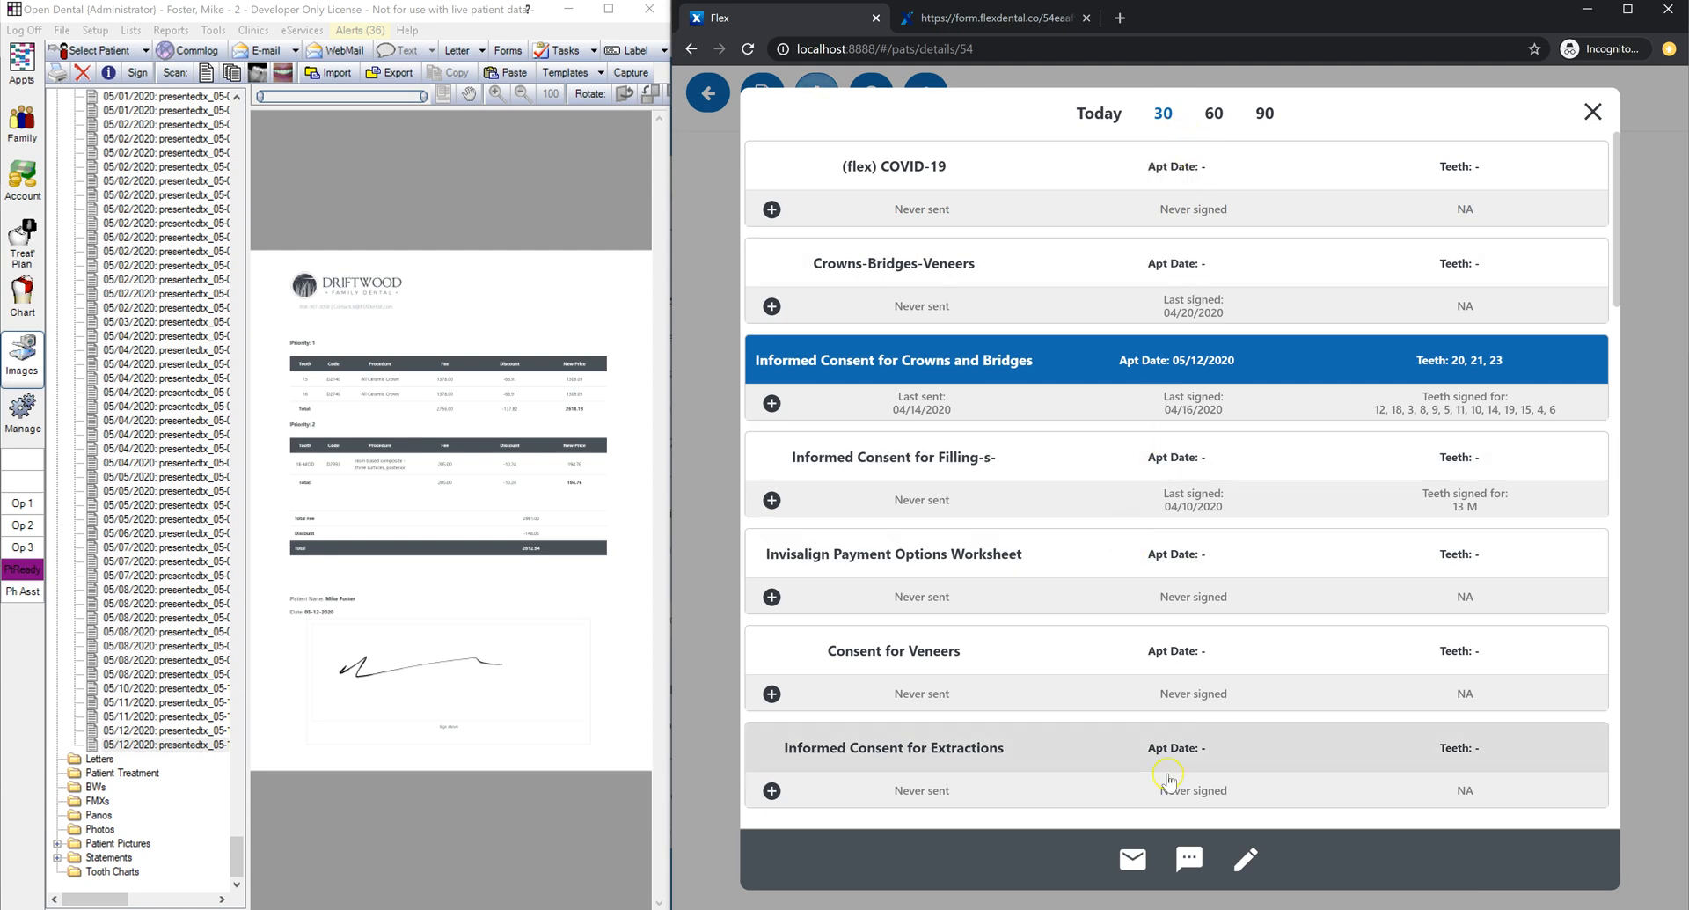
click(1594, 113)
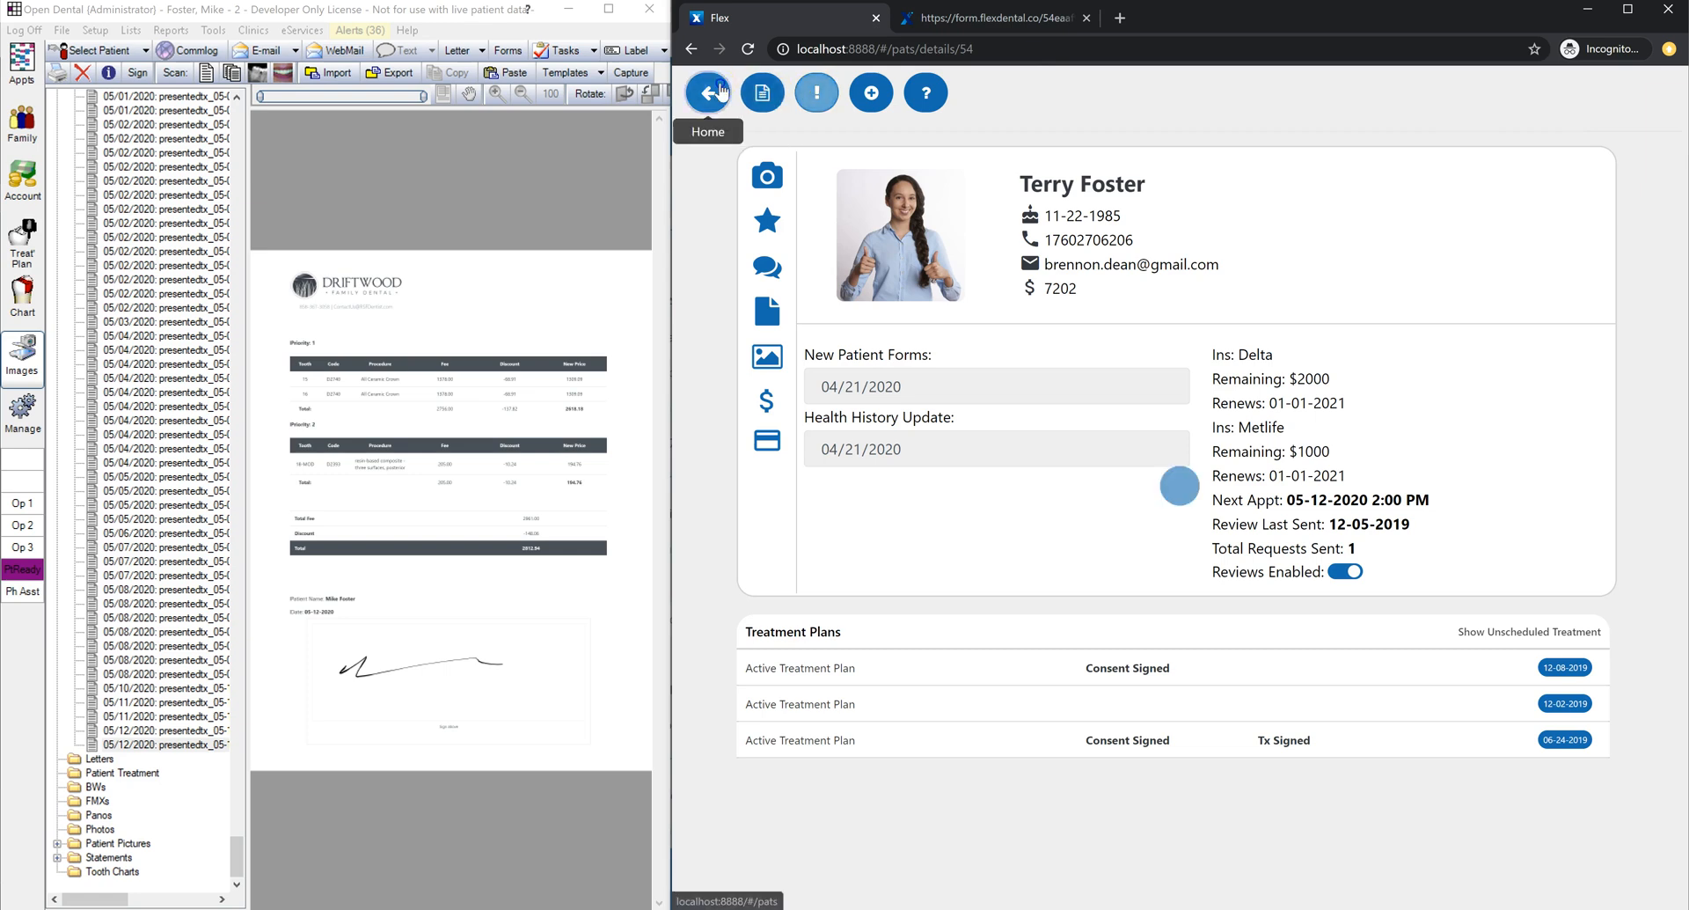
click(707, 93)
click(961, 400)
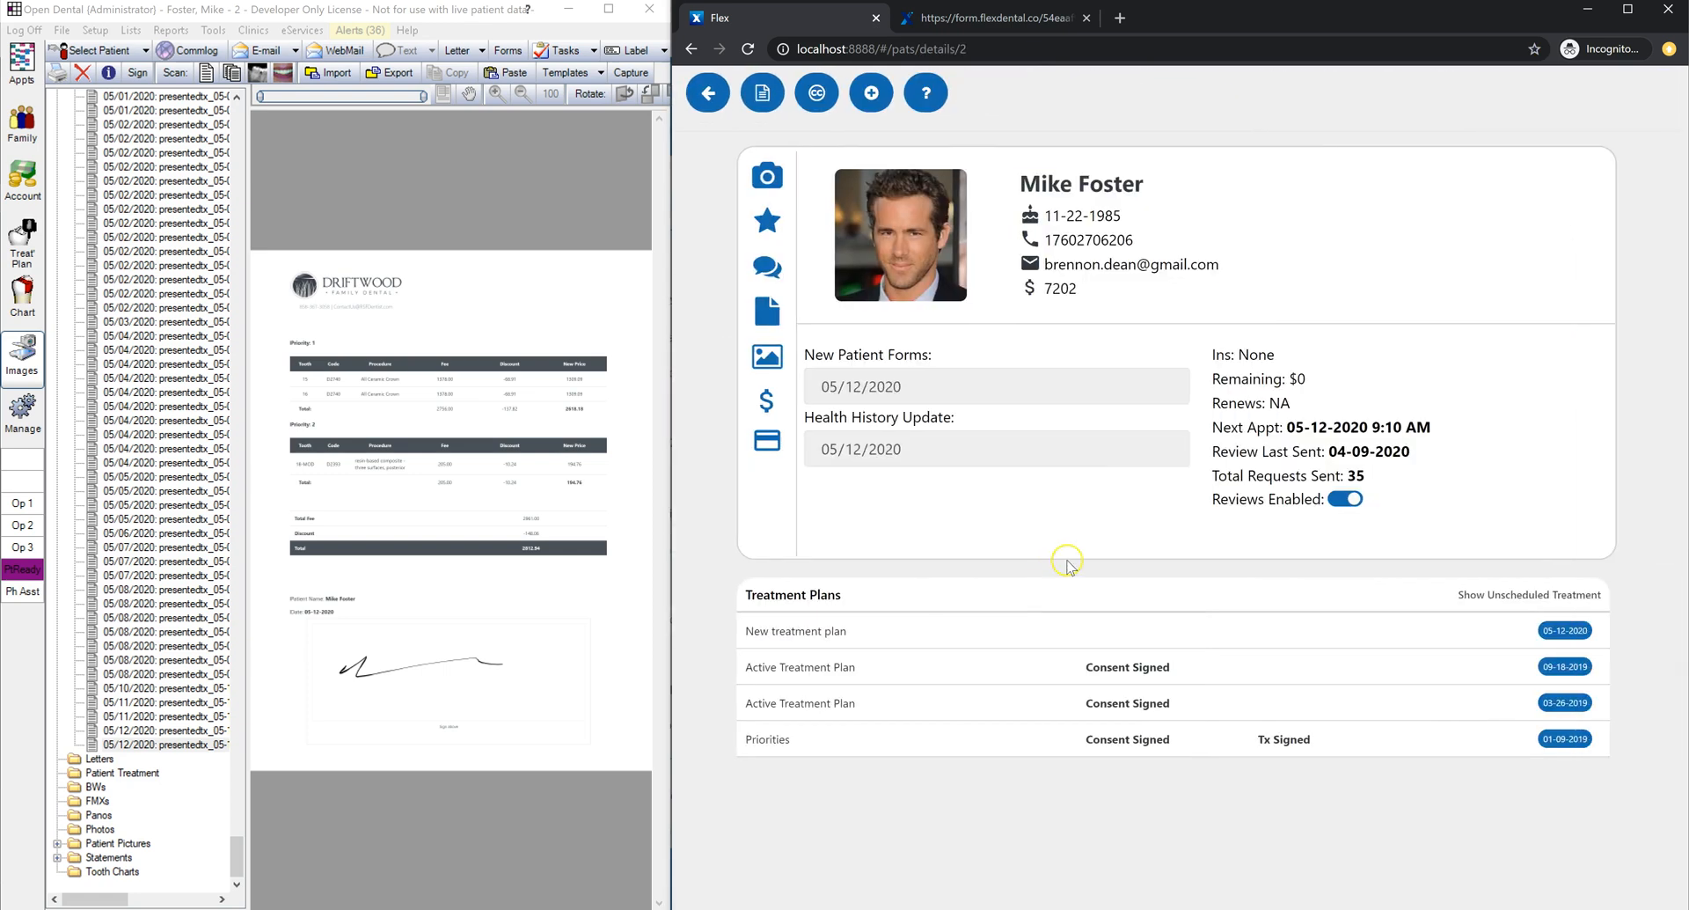
Step: Sign and submit the new treatment plan consent (Total Fee 2961.00, Appointment Total 2812.94)
click(1034, 636)
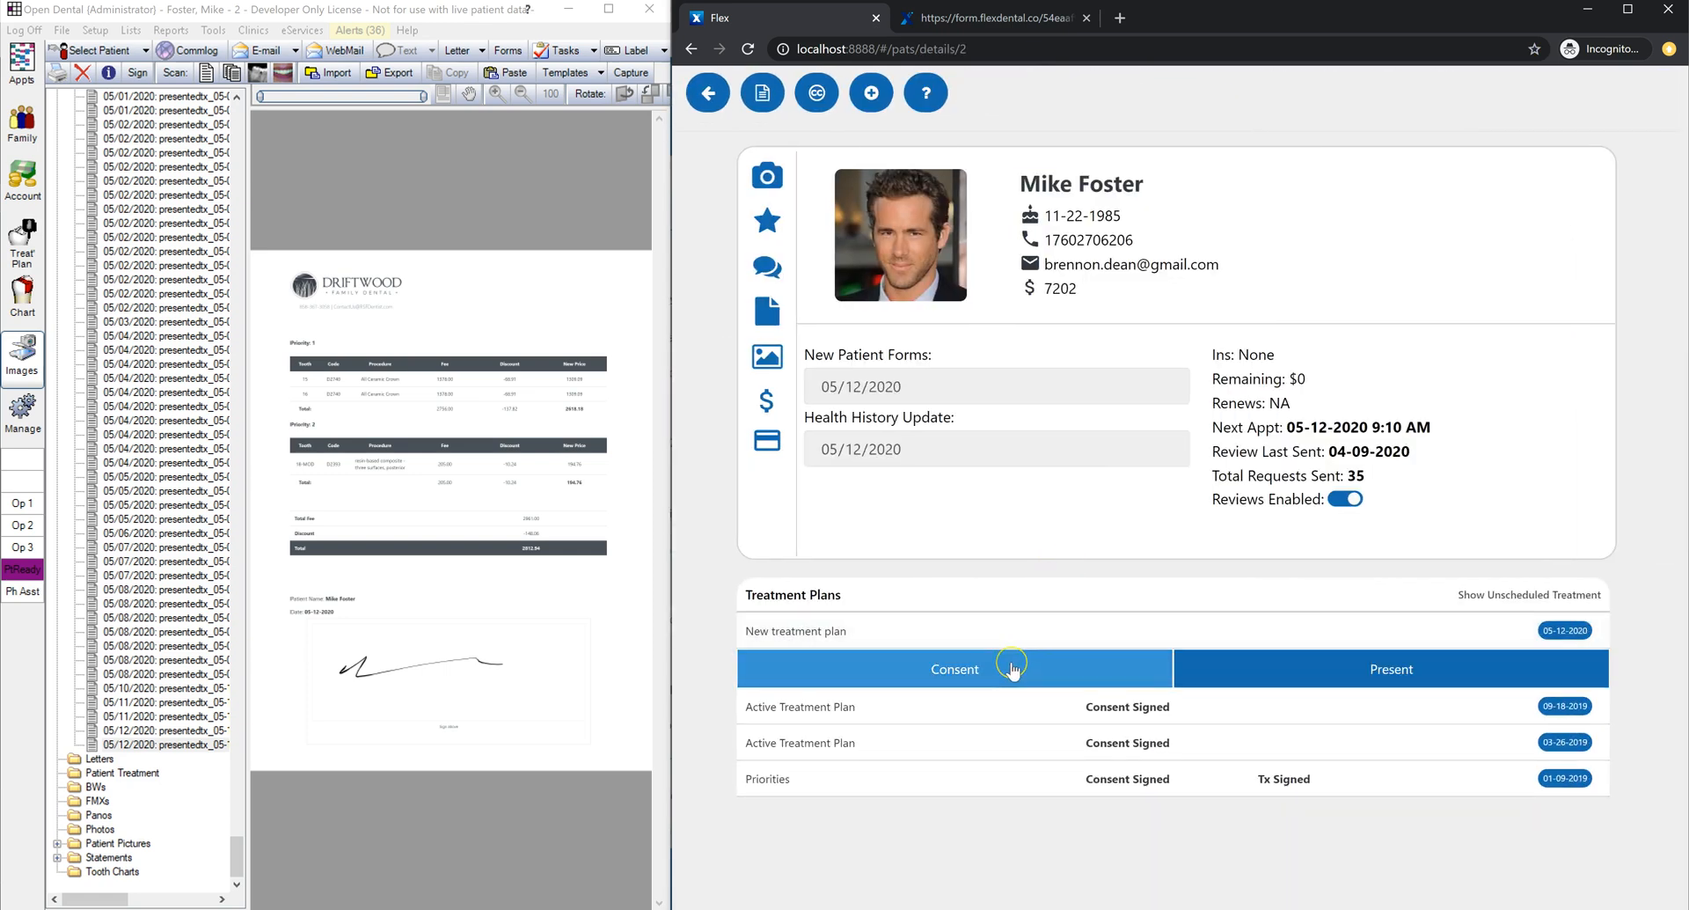
click(1013, 670)
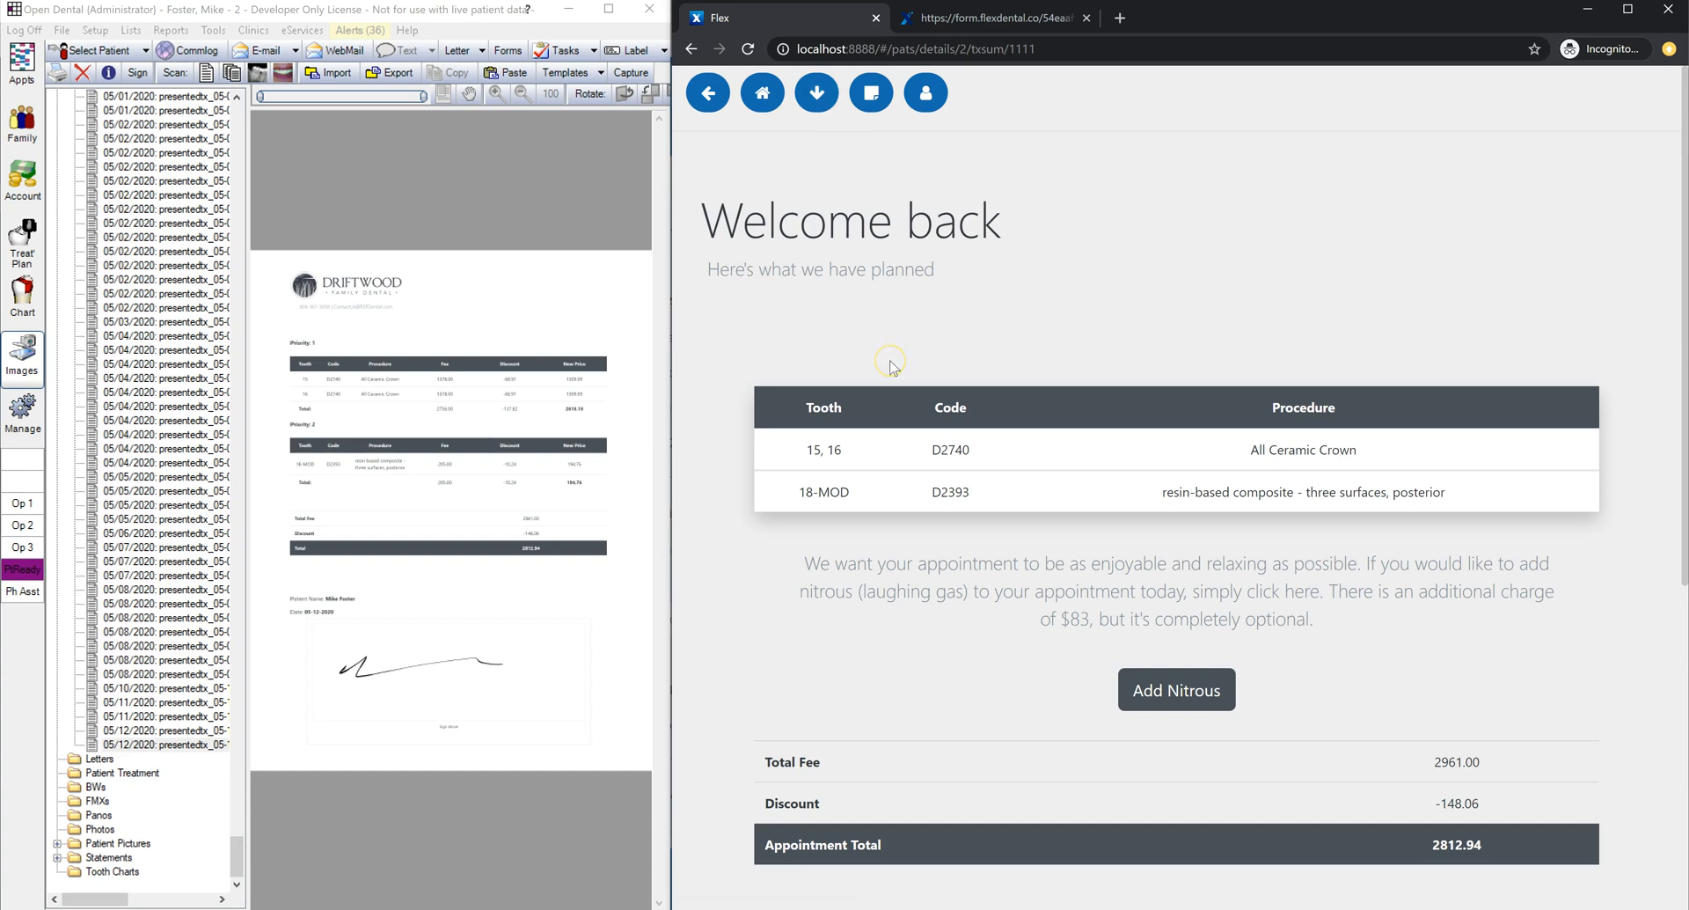
scroll(932, 370, down, 2)
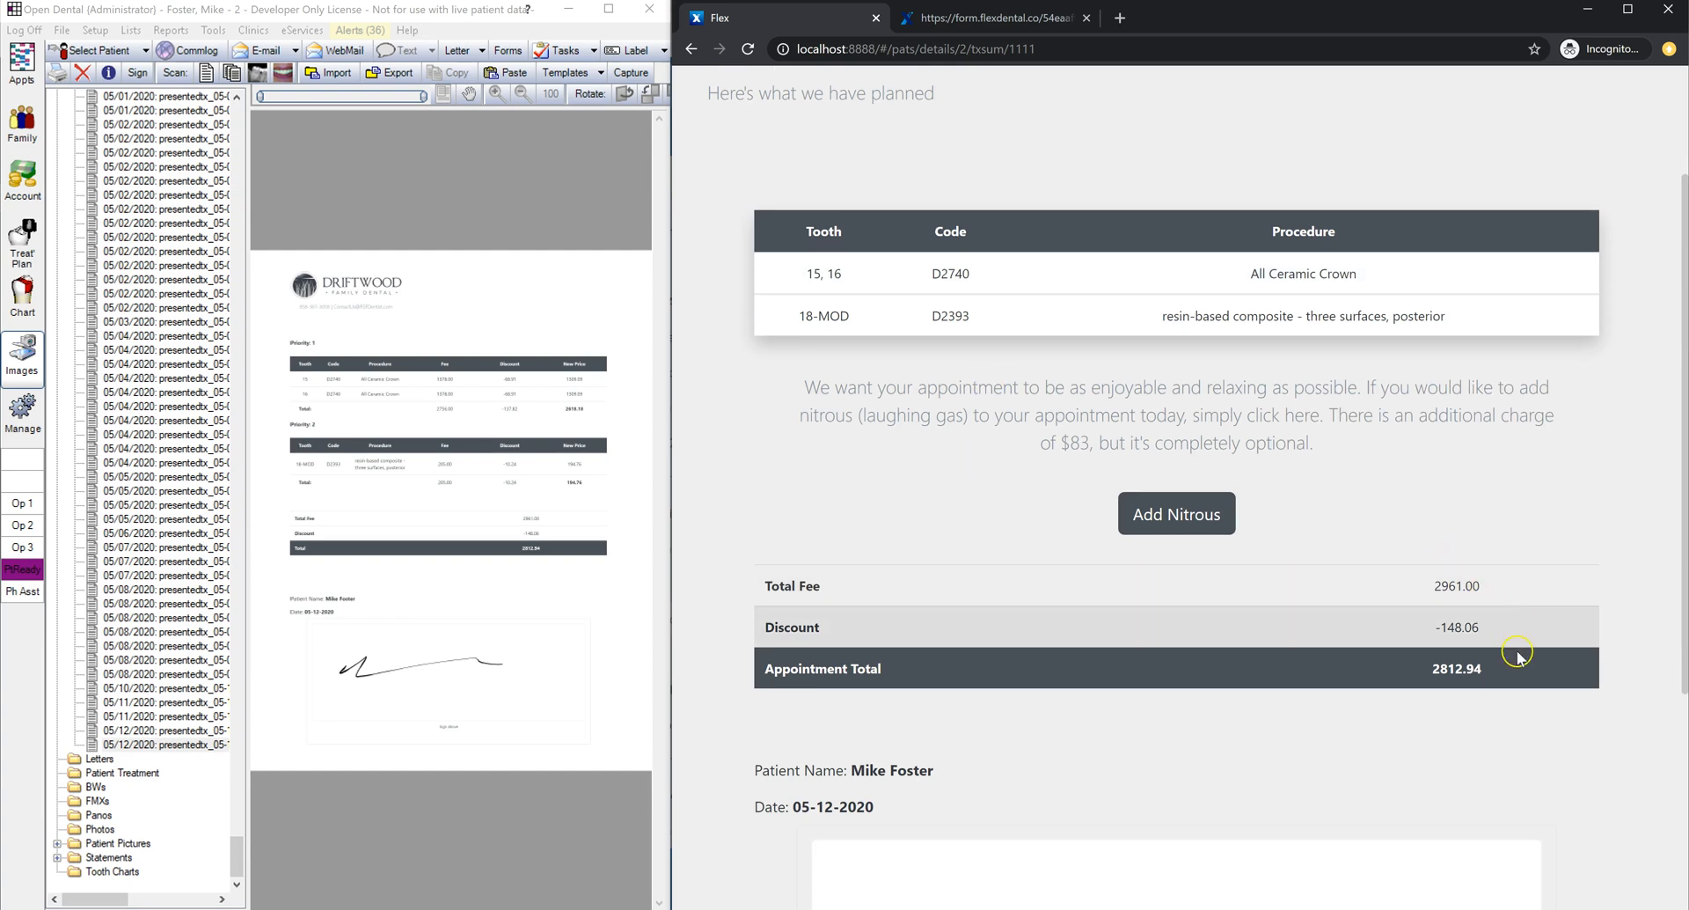
drag(1495, 587, 767, 596)
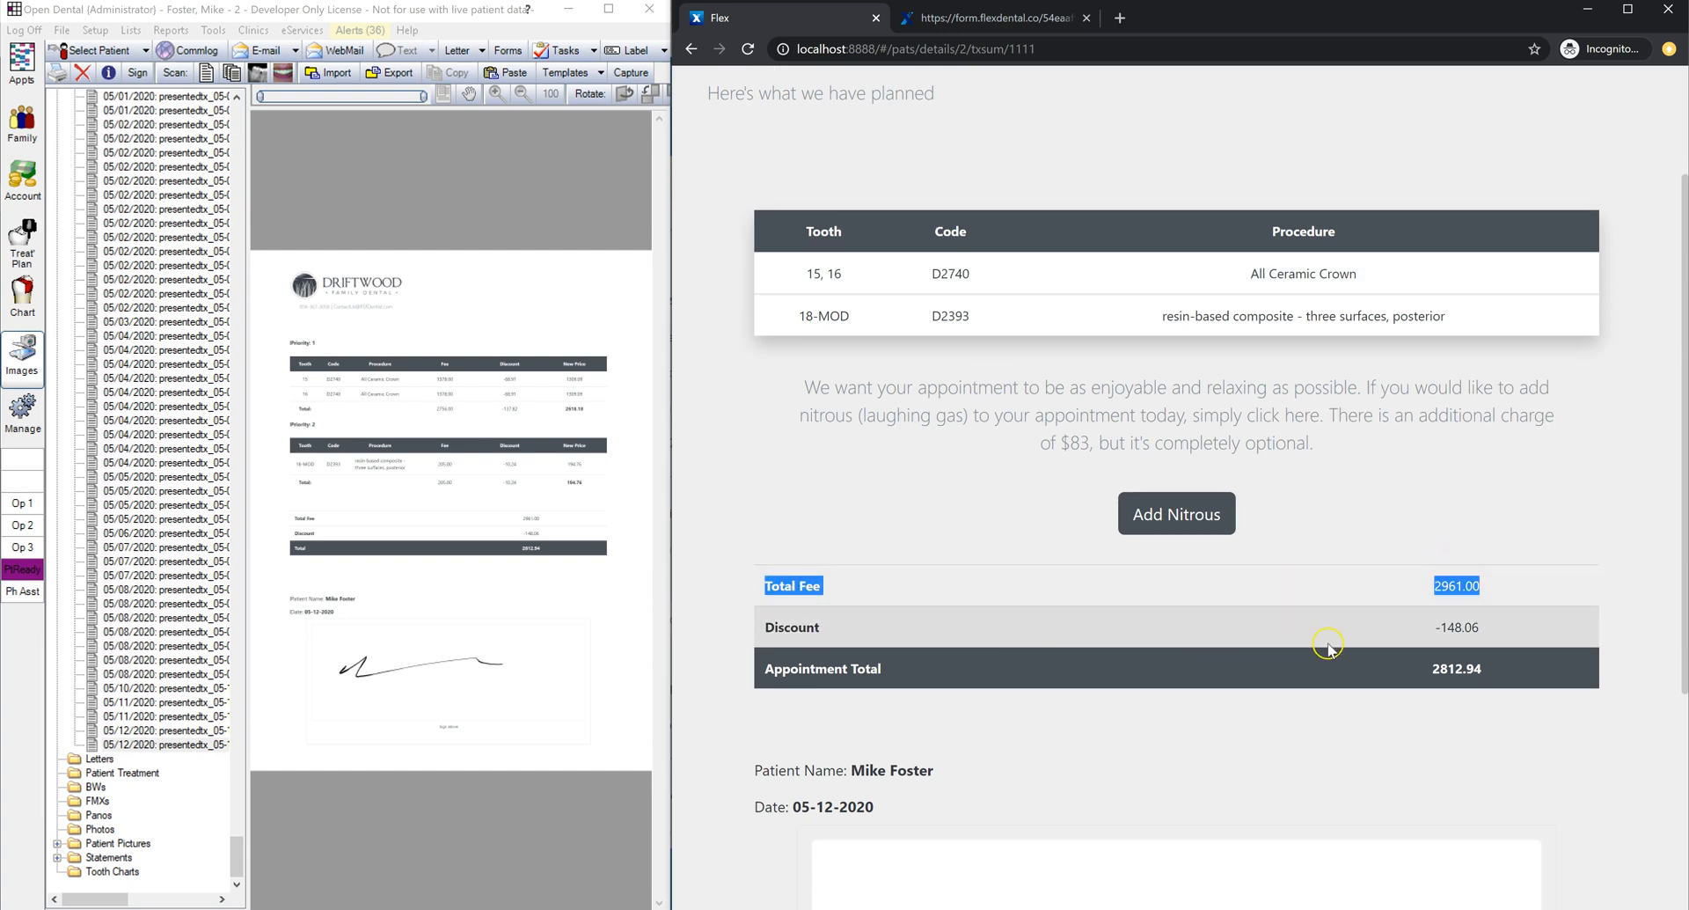
drag(1496, 670, 767, 679)
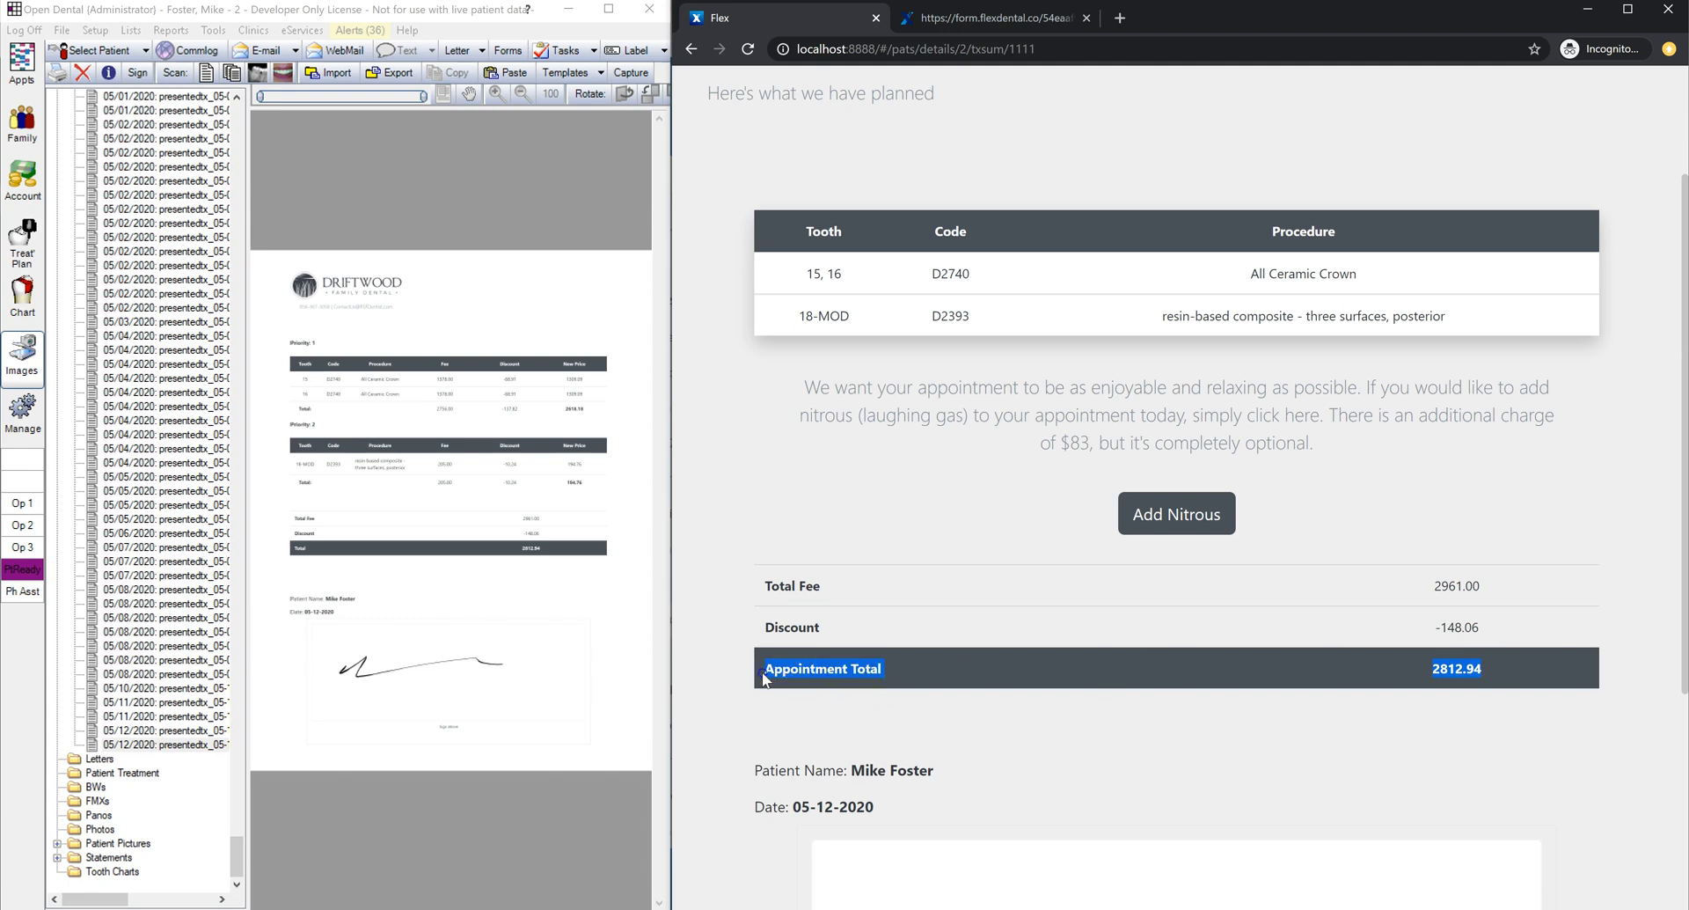
scroll(880, 598, down, 4)
mouse_move(897, 591)
mouse_down()
mouse_move(1044, 570)
mouse_move(1407, 589)
mouse_up()
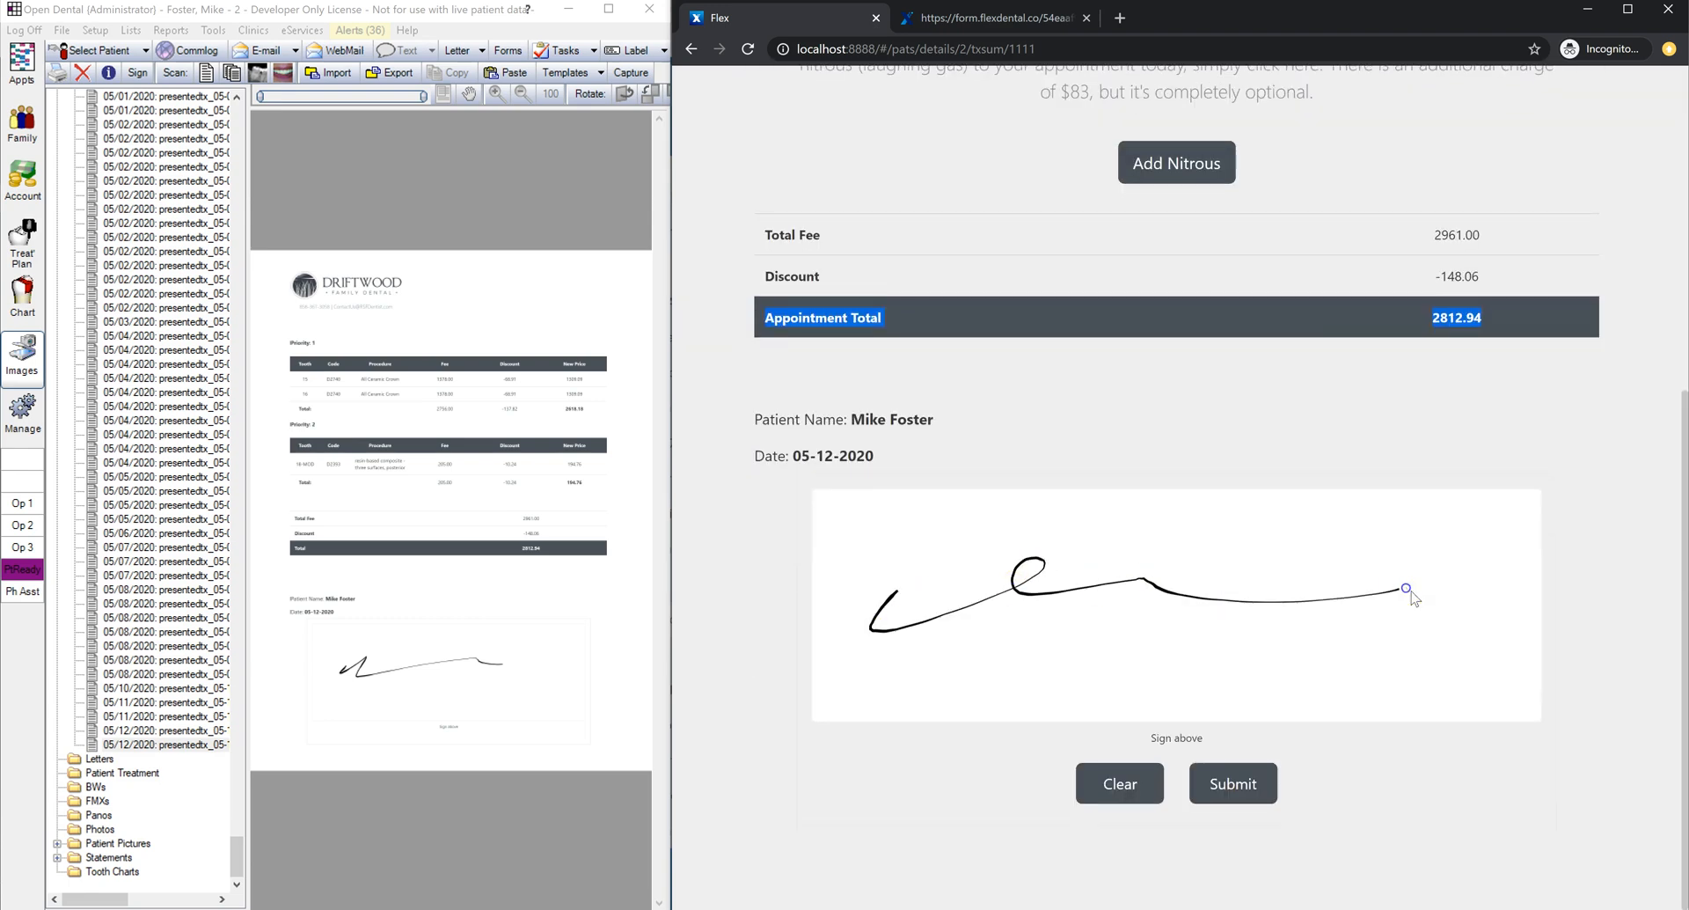
click(1253, 783)
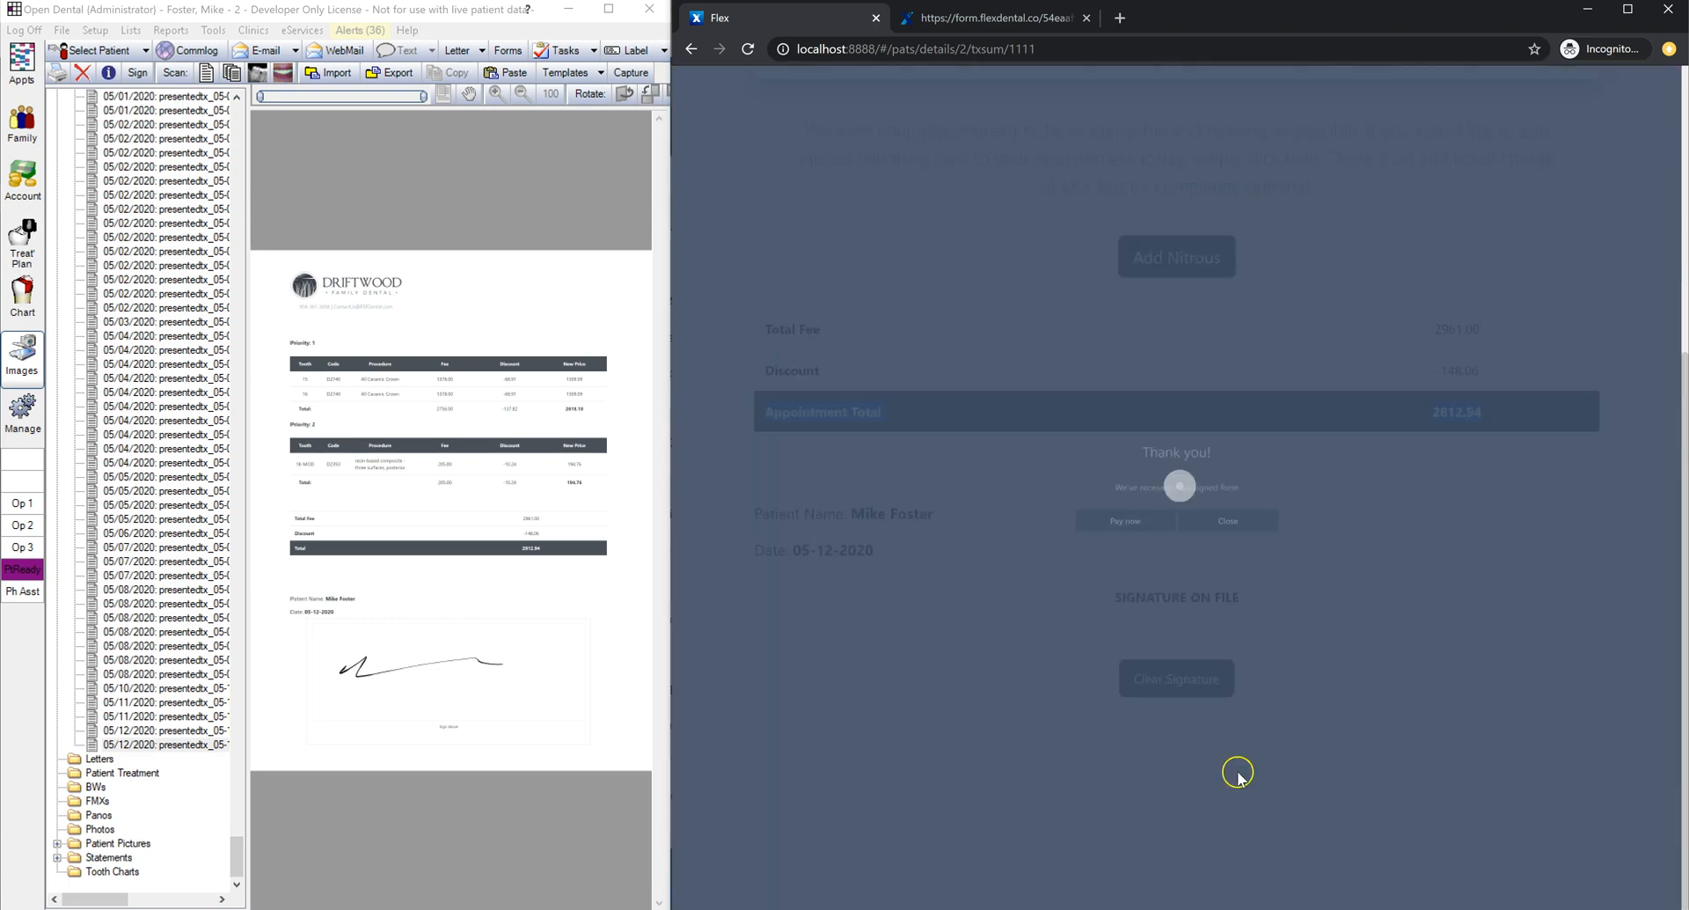
click(1225, 554)
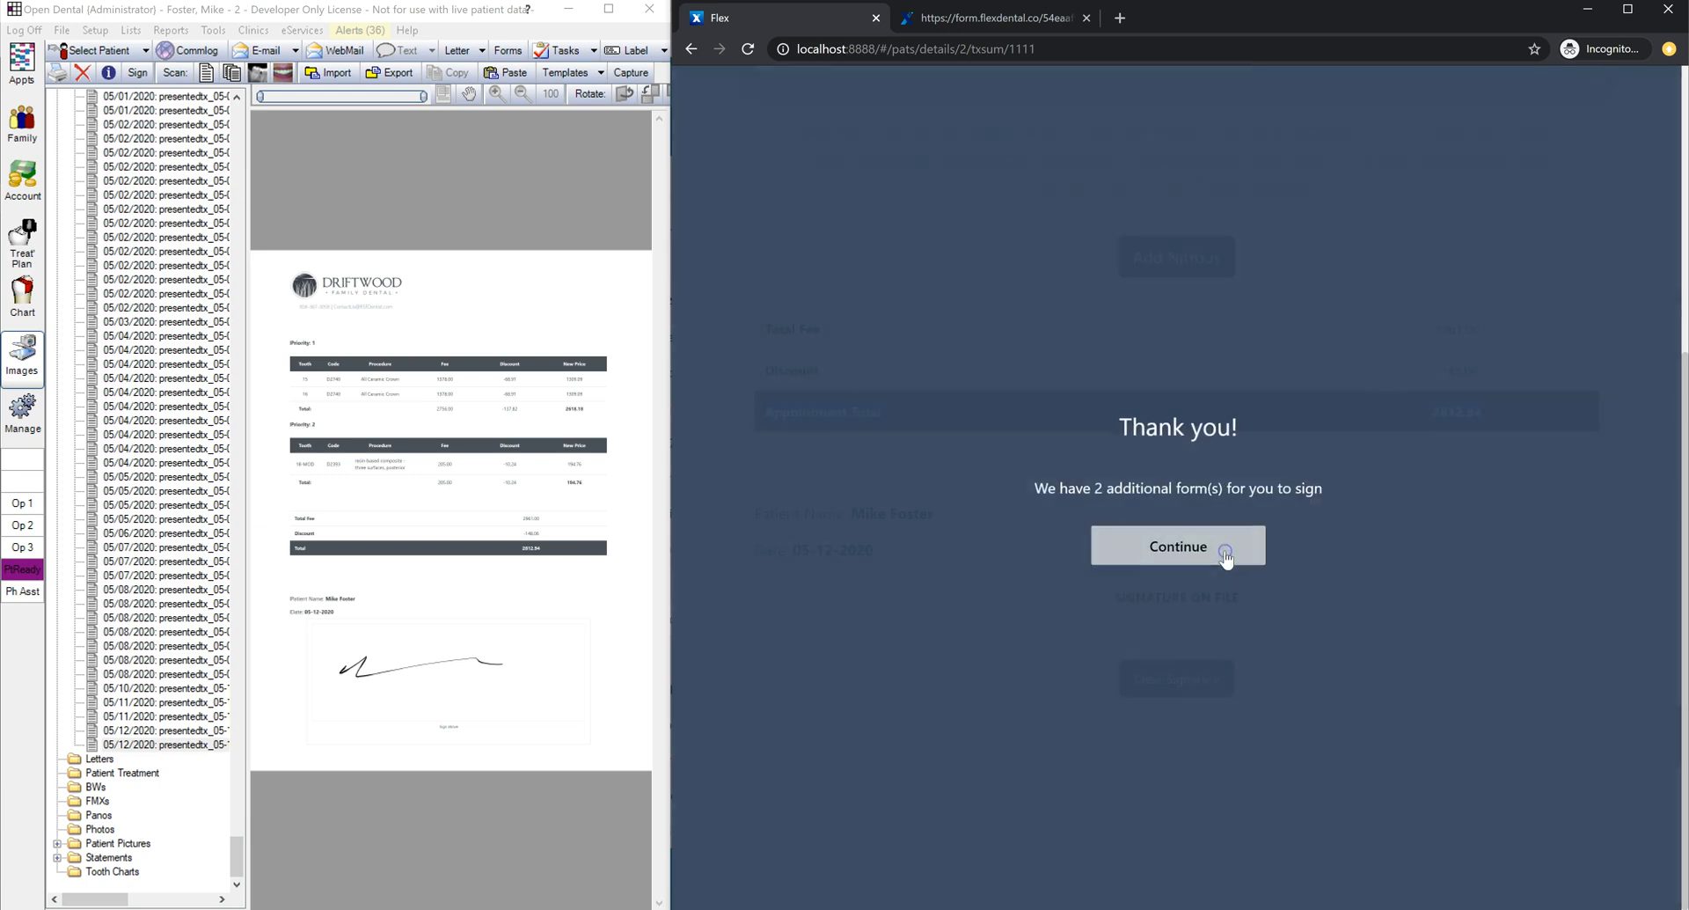
Step: Sign and submit the filling consent form for the 18 MOD teeth
click(1148, 561)
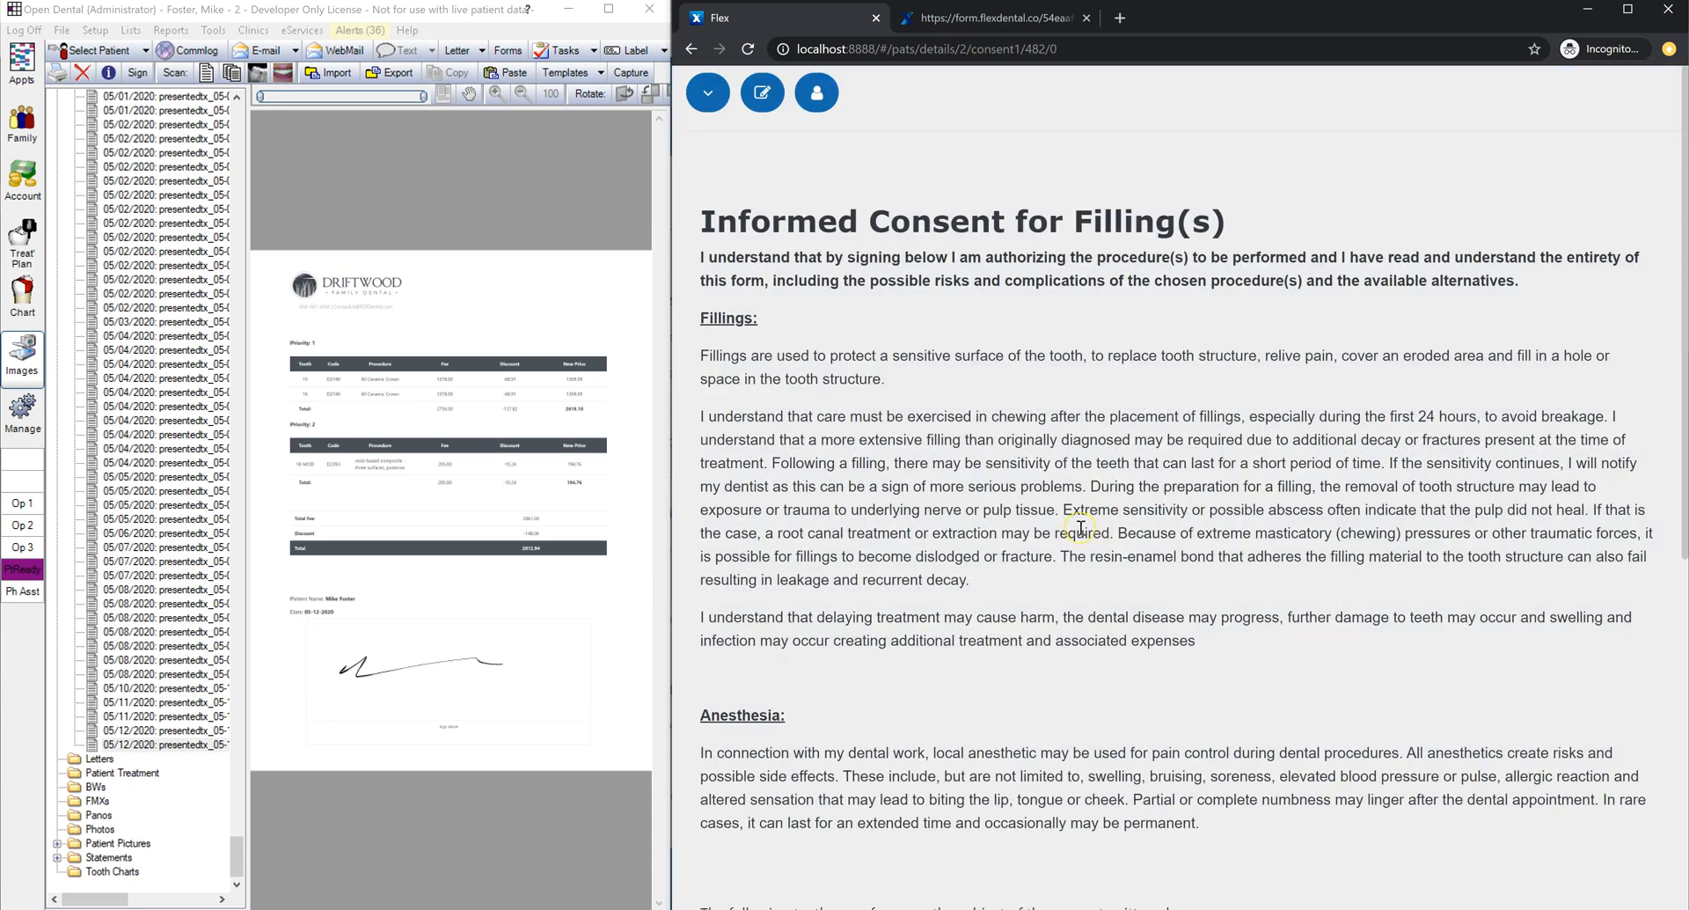
scroll(1081, 528, down, 7)
mouse_move(887, 582)
mouse_down()
mouse_move(941, 601)
mouse_move(1339, 566)
mouse_up()
drag(772, 339, 704, 336)
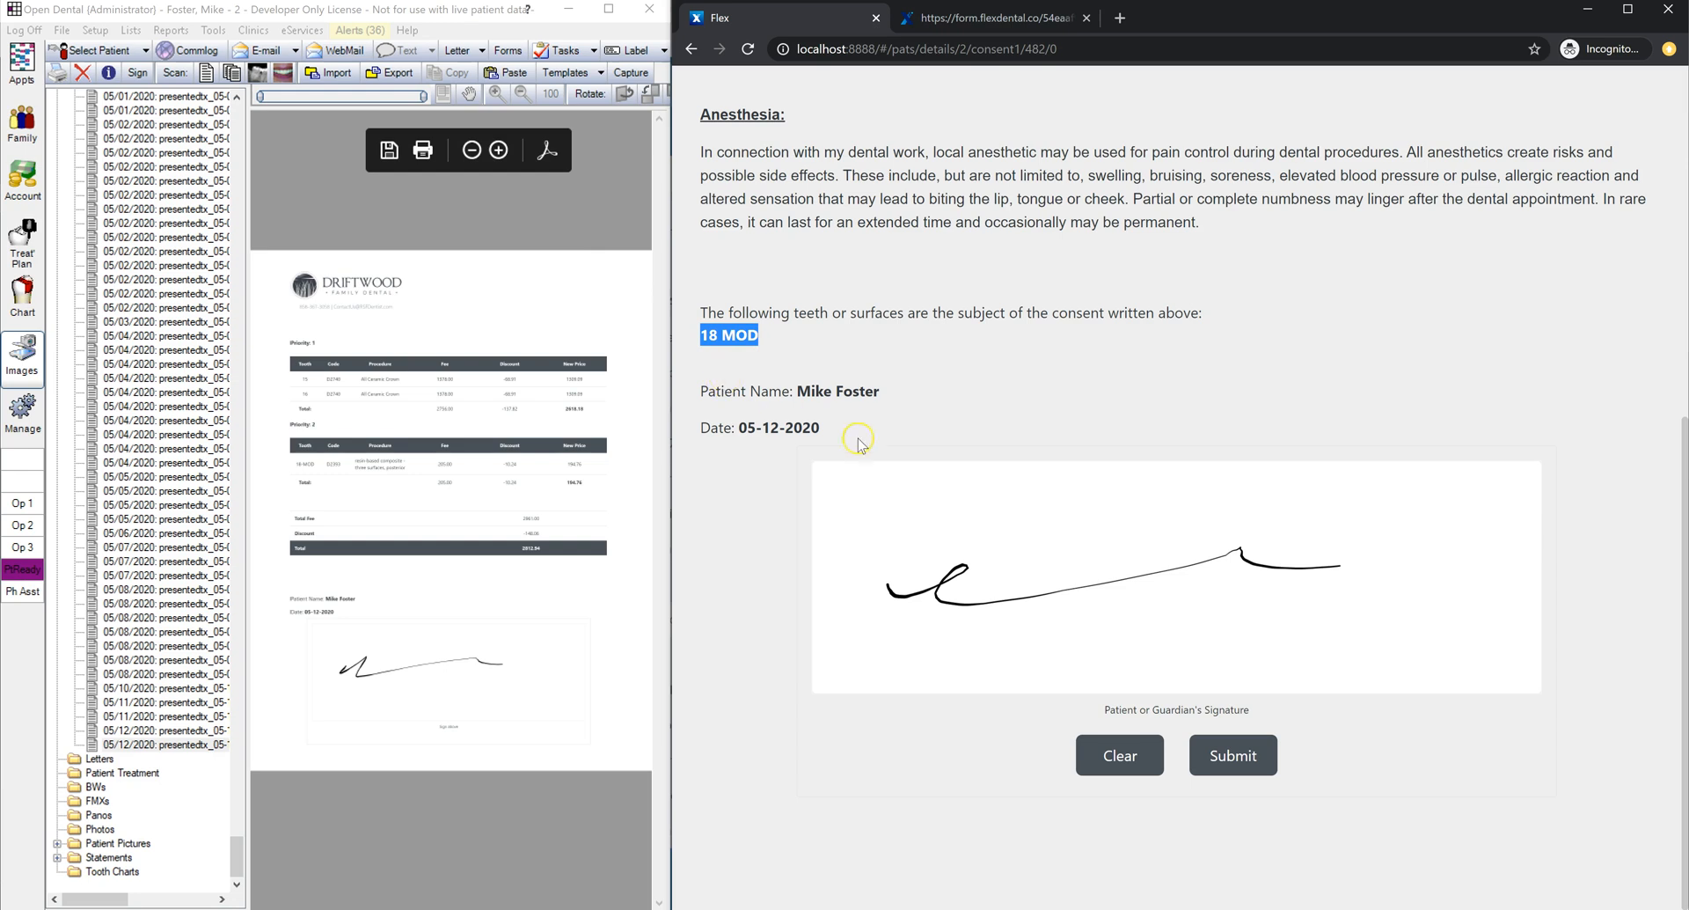
click(1232, 754)
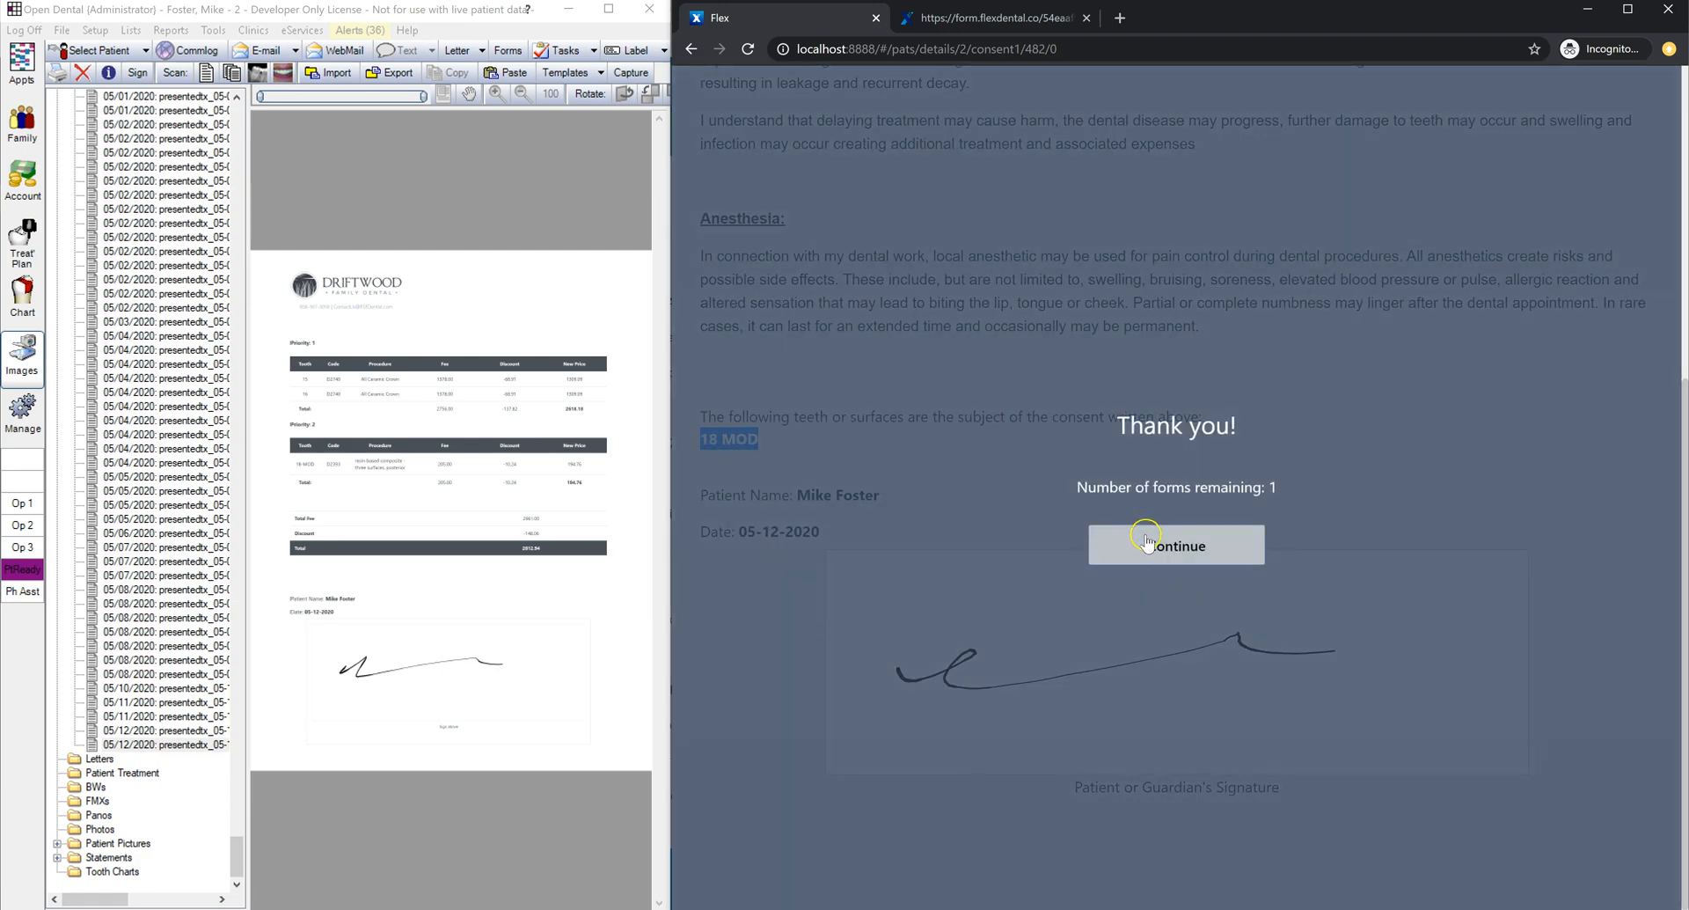
Step: Sign and submit the bridge/crown consent for teeth 15, 16 and acknowledge completion
click(1146, 540)
scroll(1055, 615, down, 15)
drag(960, 706, 1337, 743)
scroll(1338, 744, down, 1)
click(1344, 757)
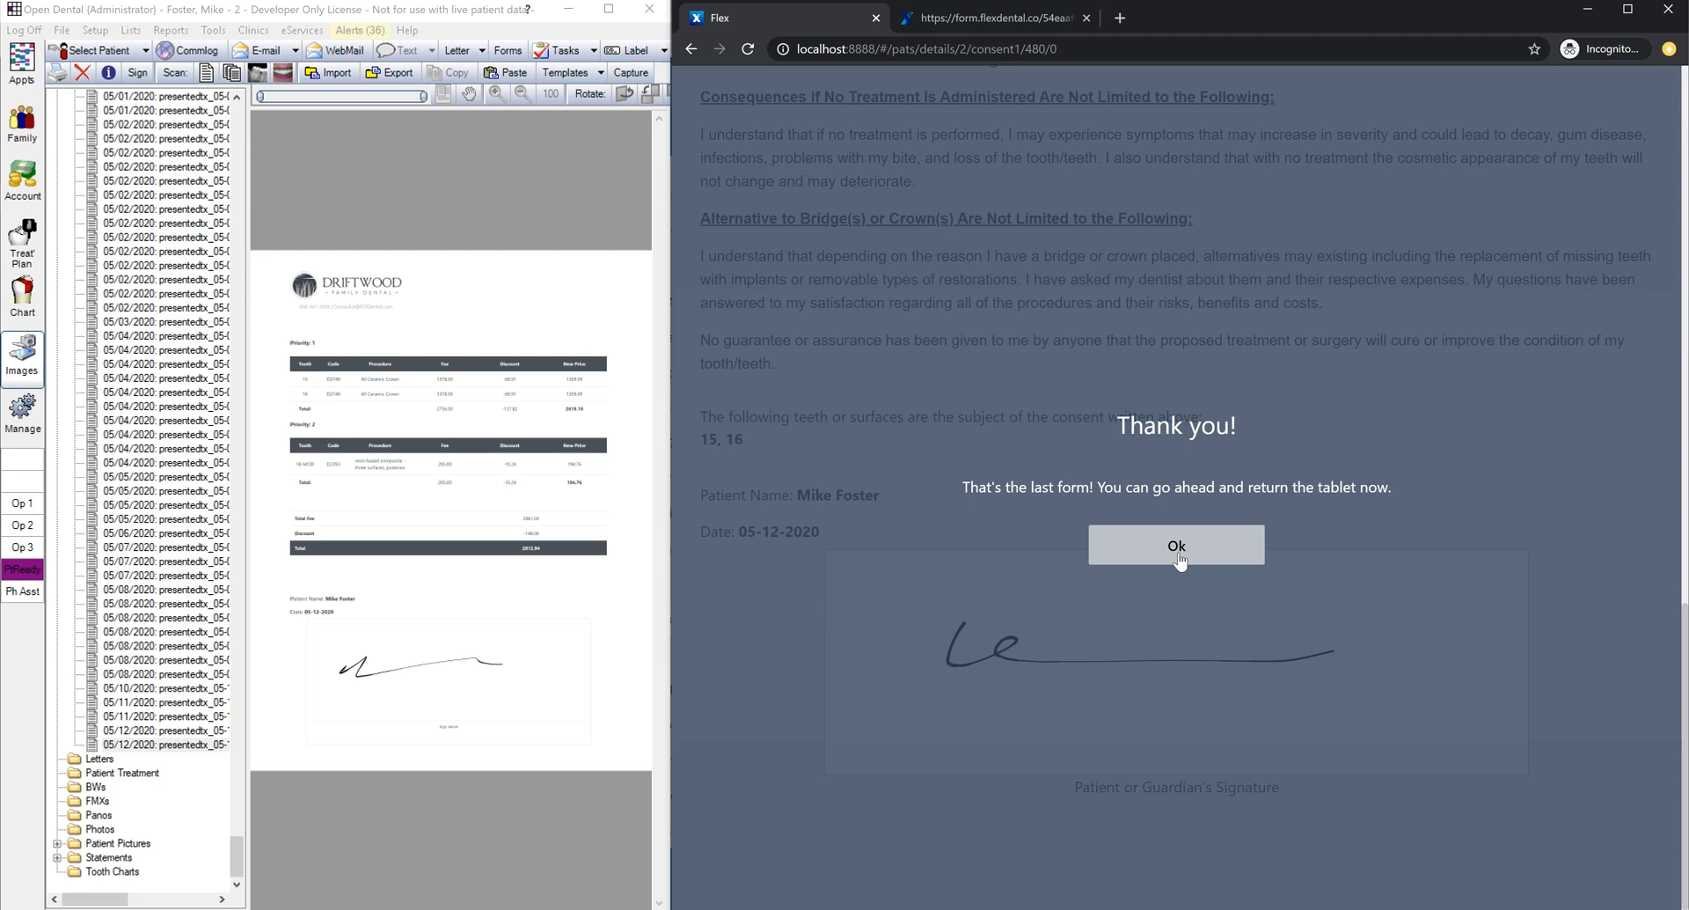
click(1177, 547)
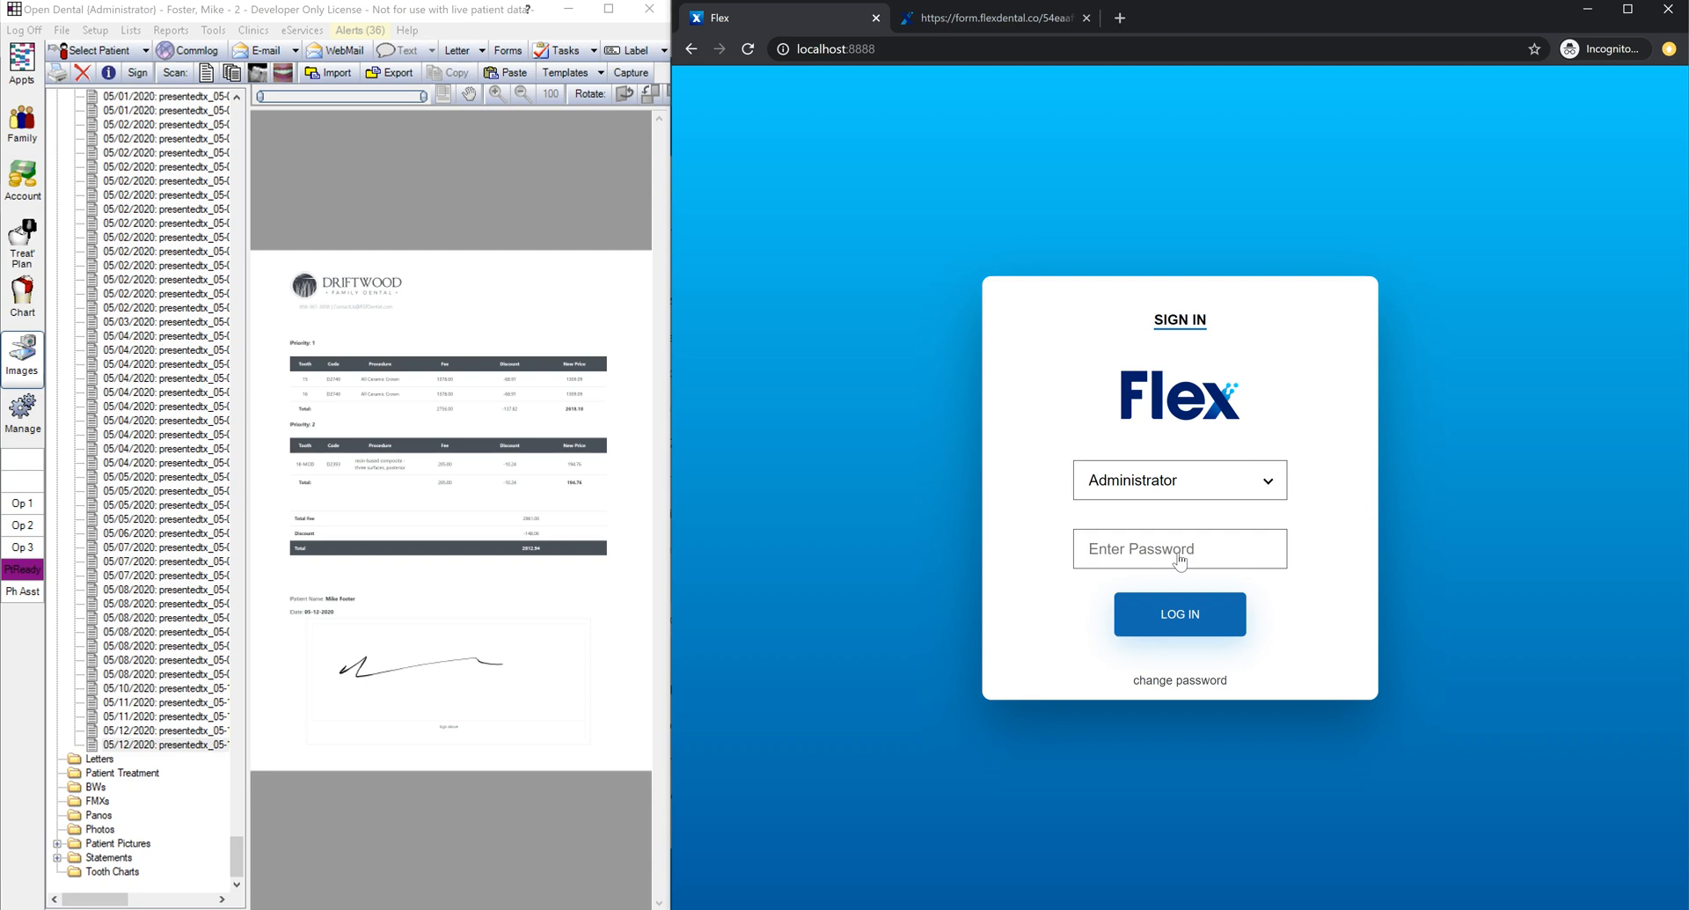
Step: Log in as Administrator, open Text Messages and select the first patient conversation
text(••••••)
click(1184, 606)
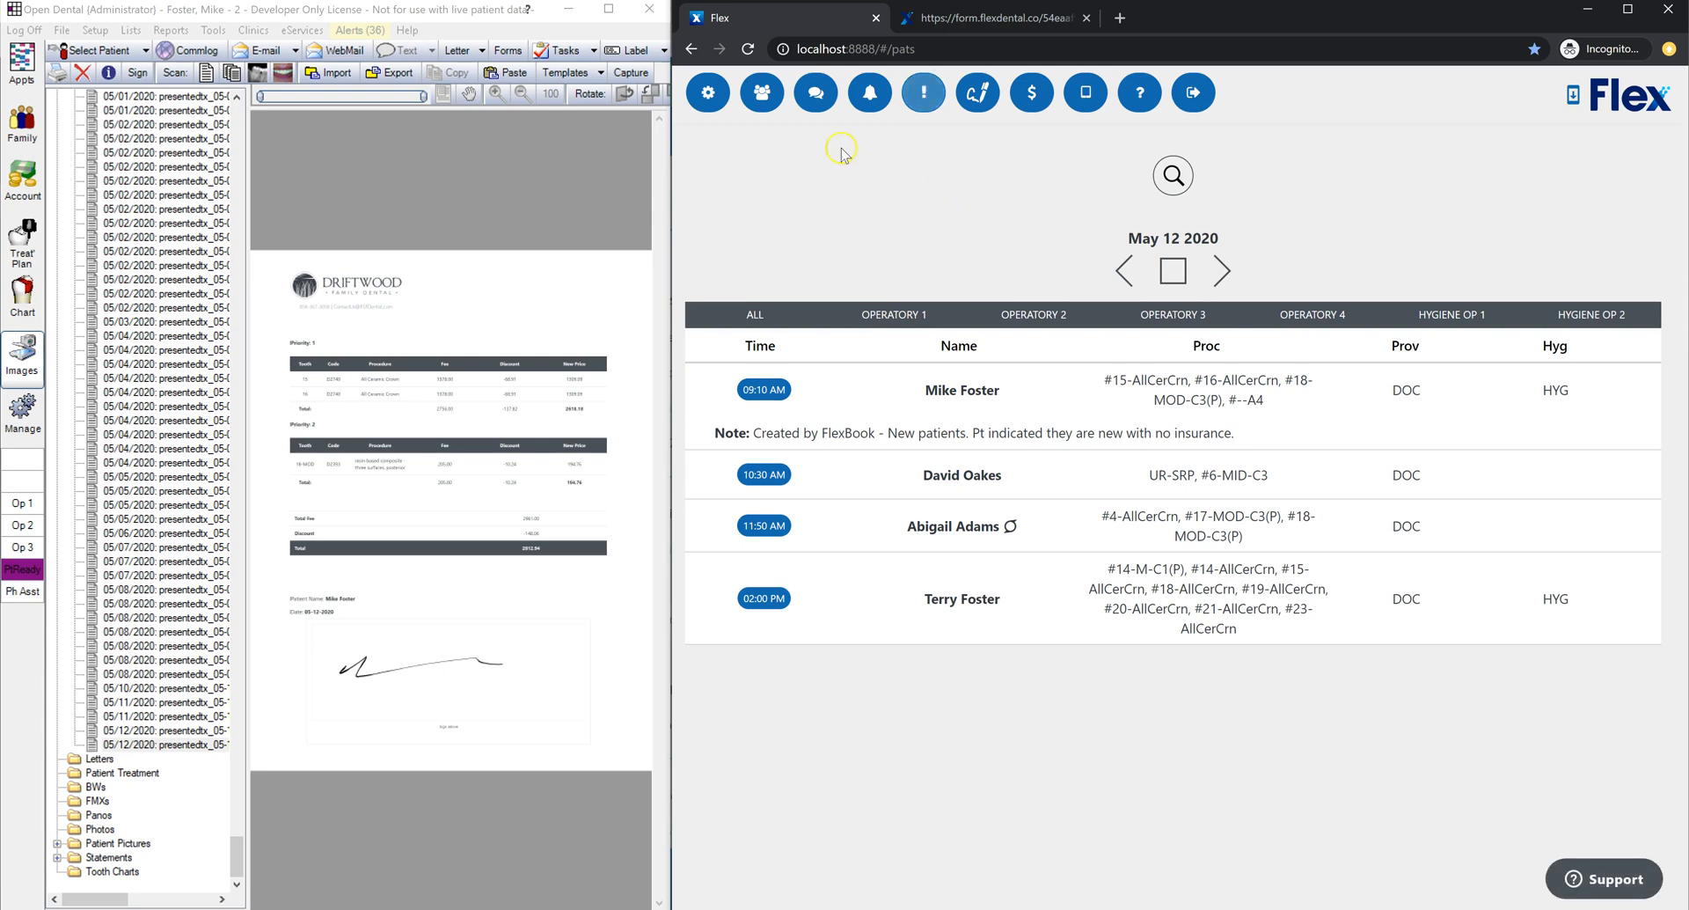
click(815, 99)
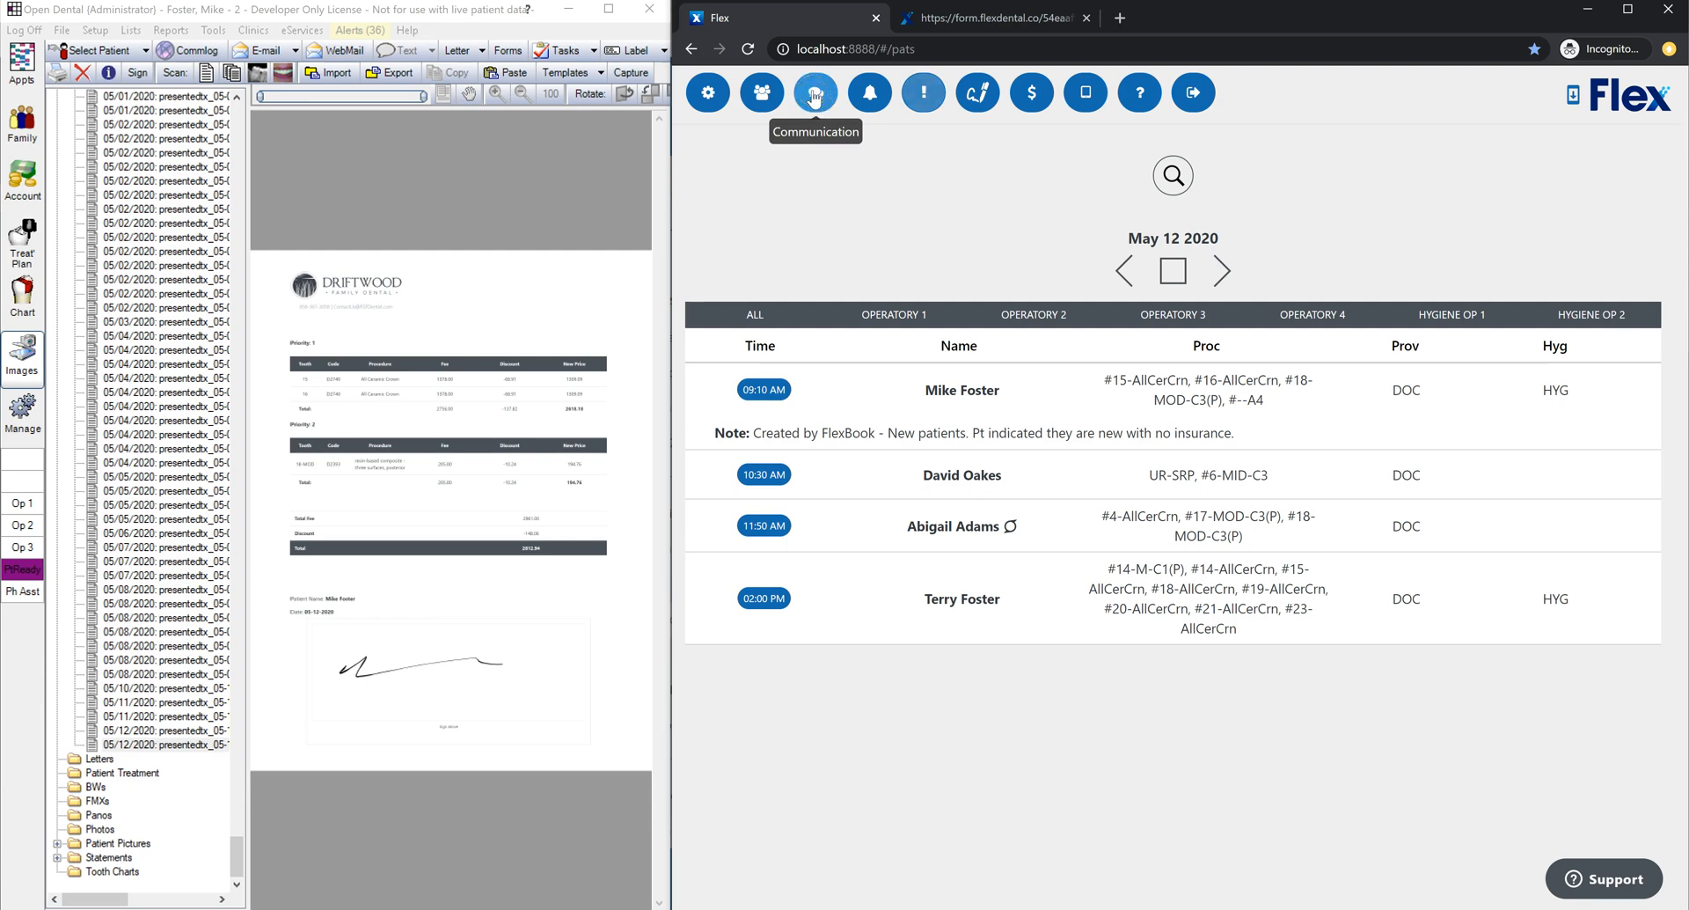
click(825, 125)
click(816, 95)
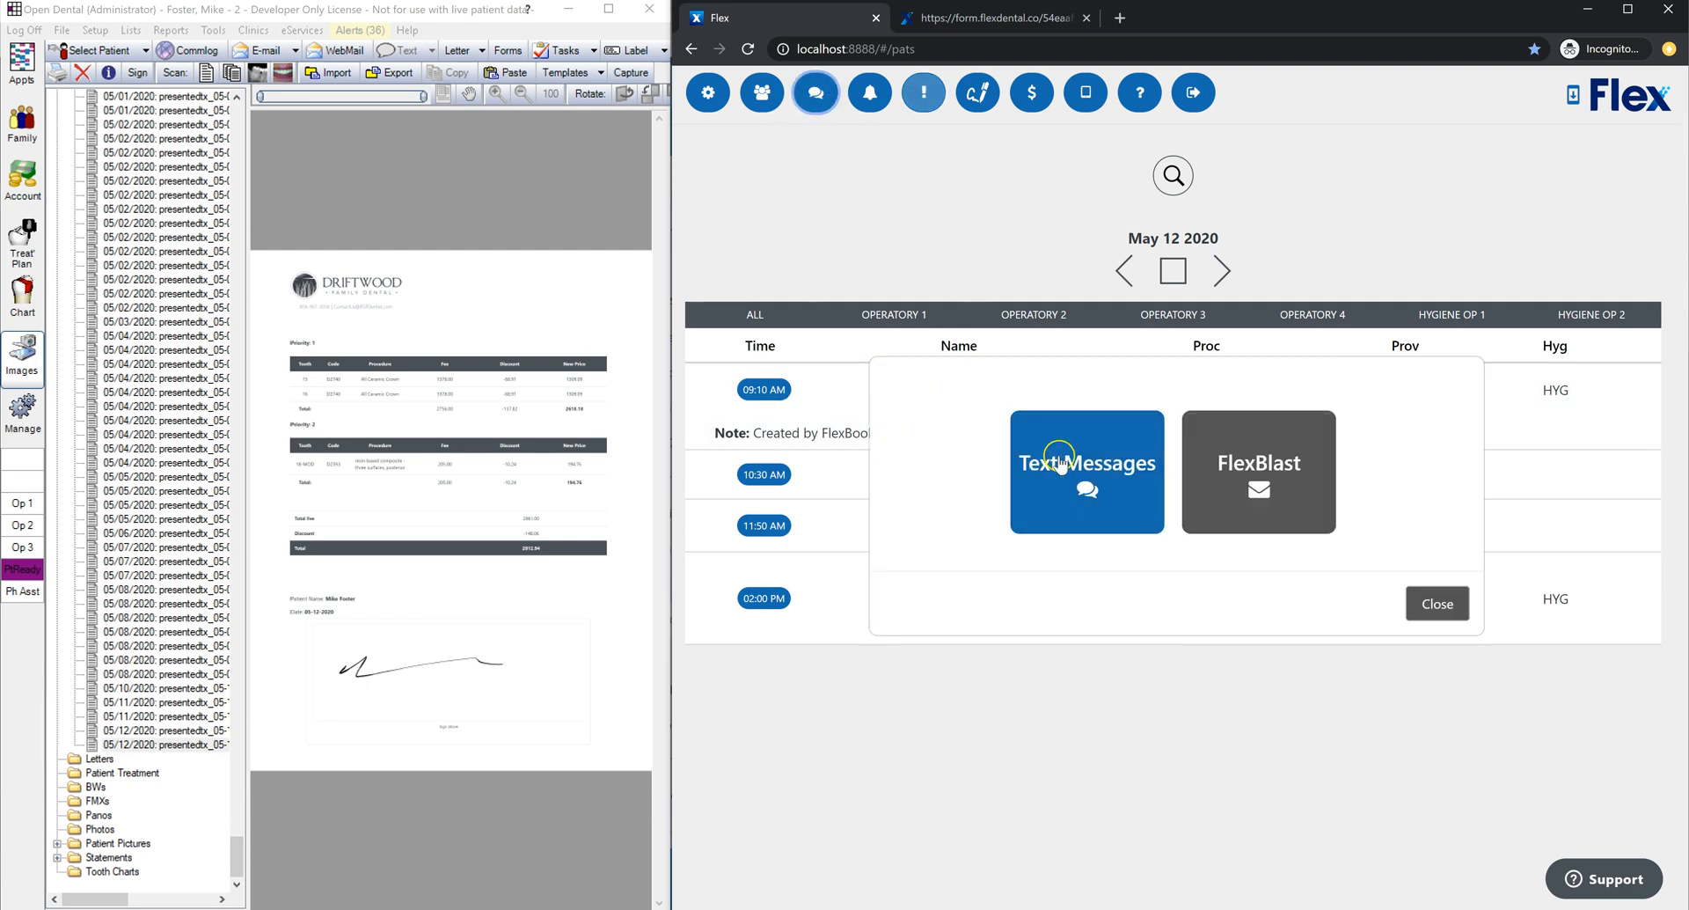
click(1087, 464)
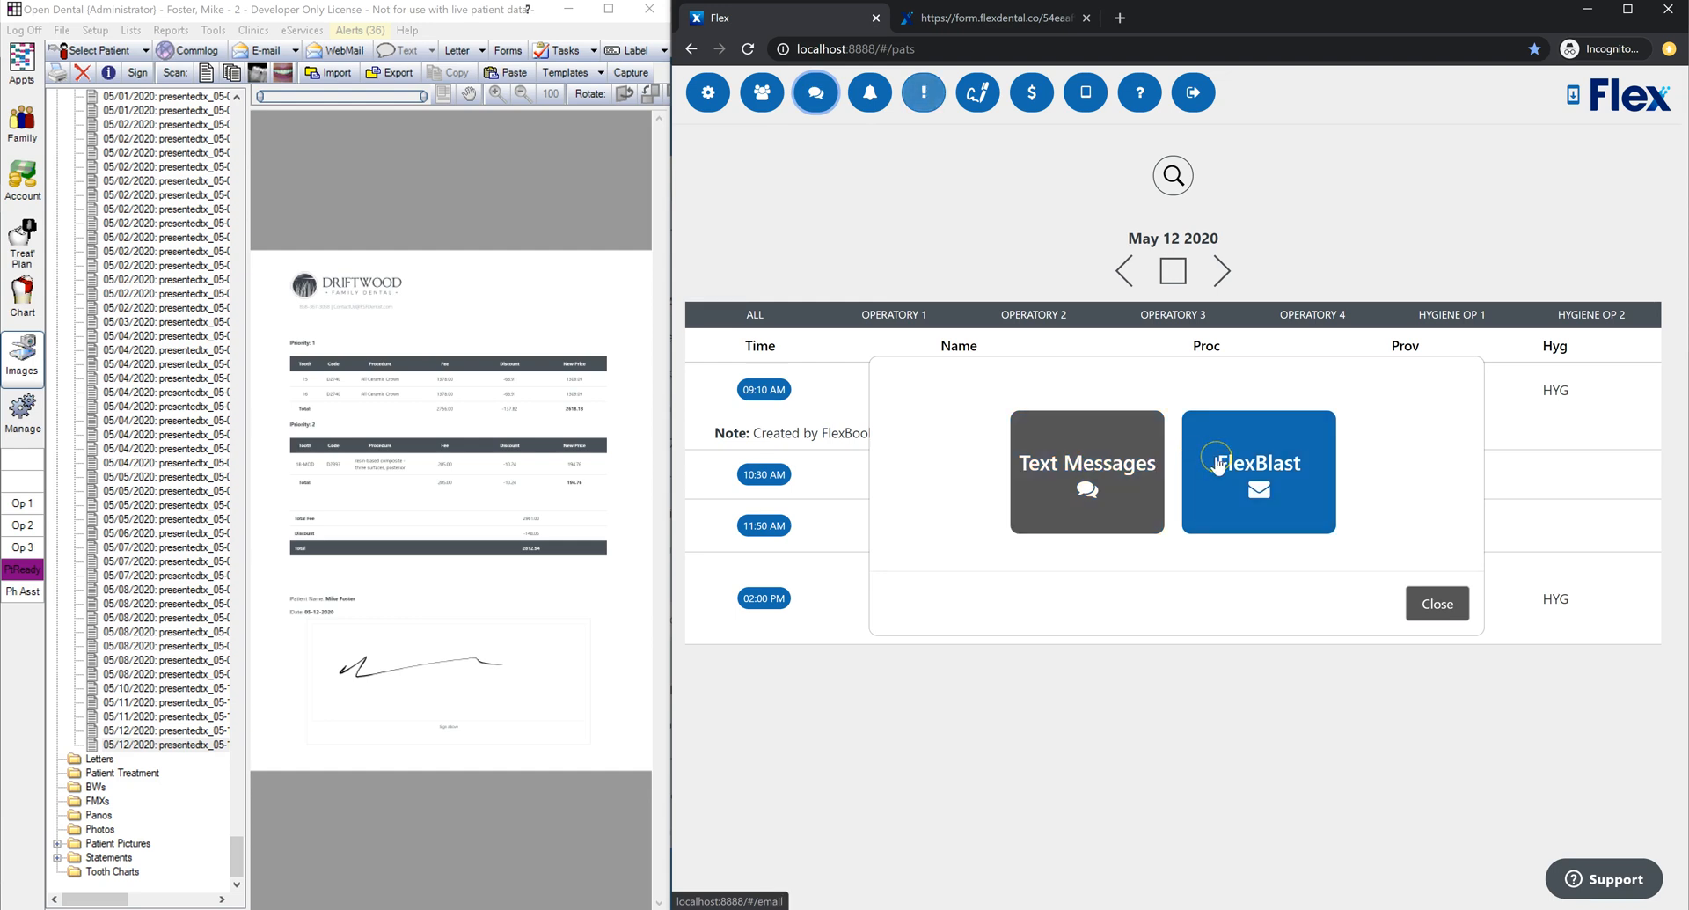
click(1111, 460)
click(831, 192)
click(796, 284)
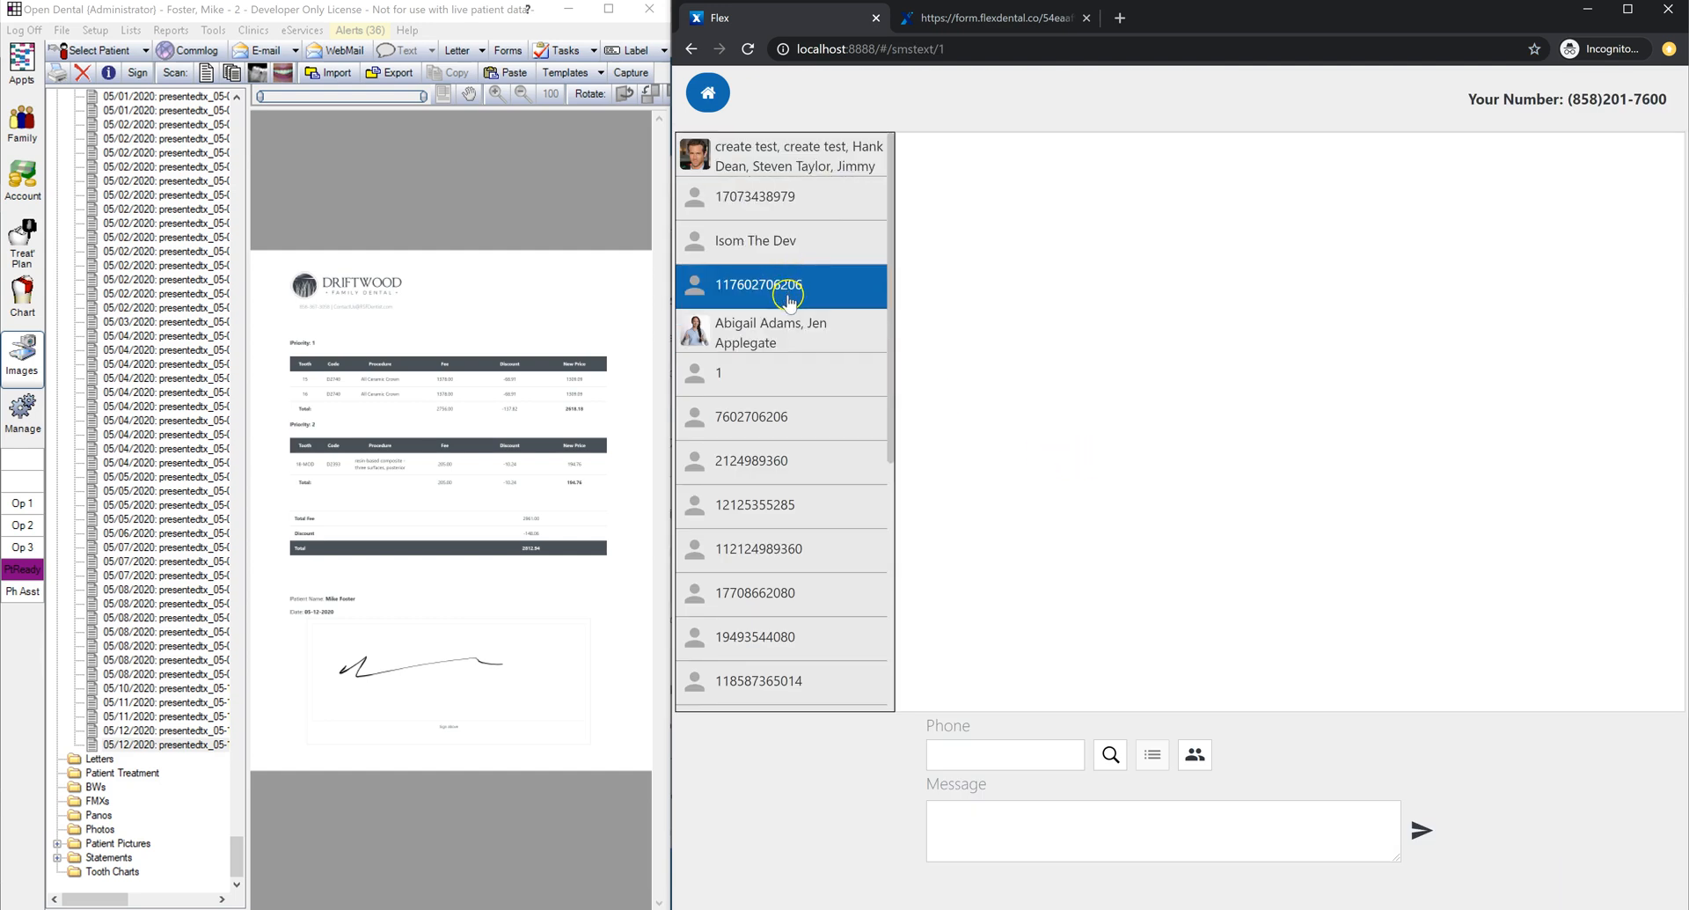
Step: Open the two-patient conversation and scroll through its messages
click(789, 325)
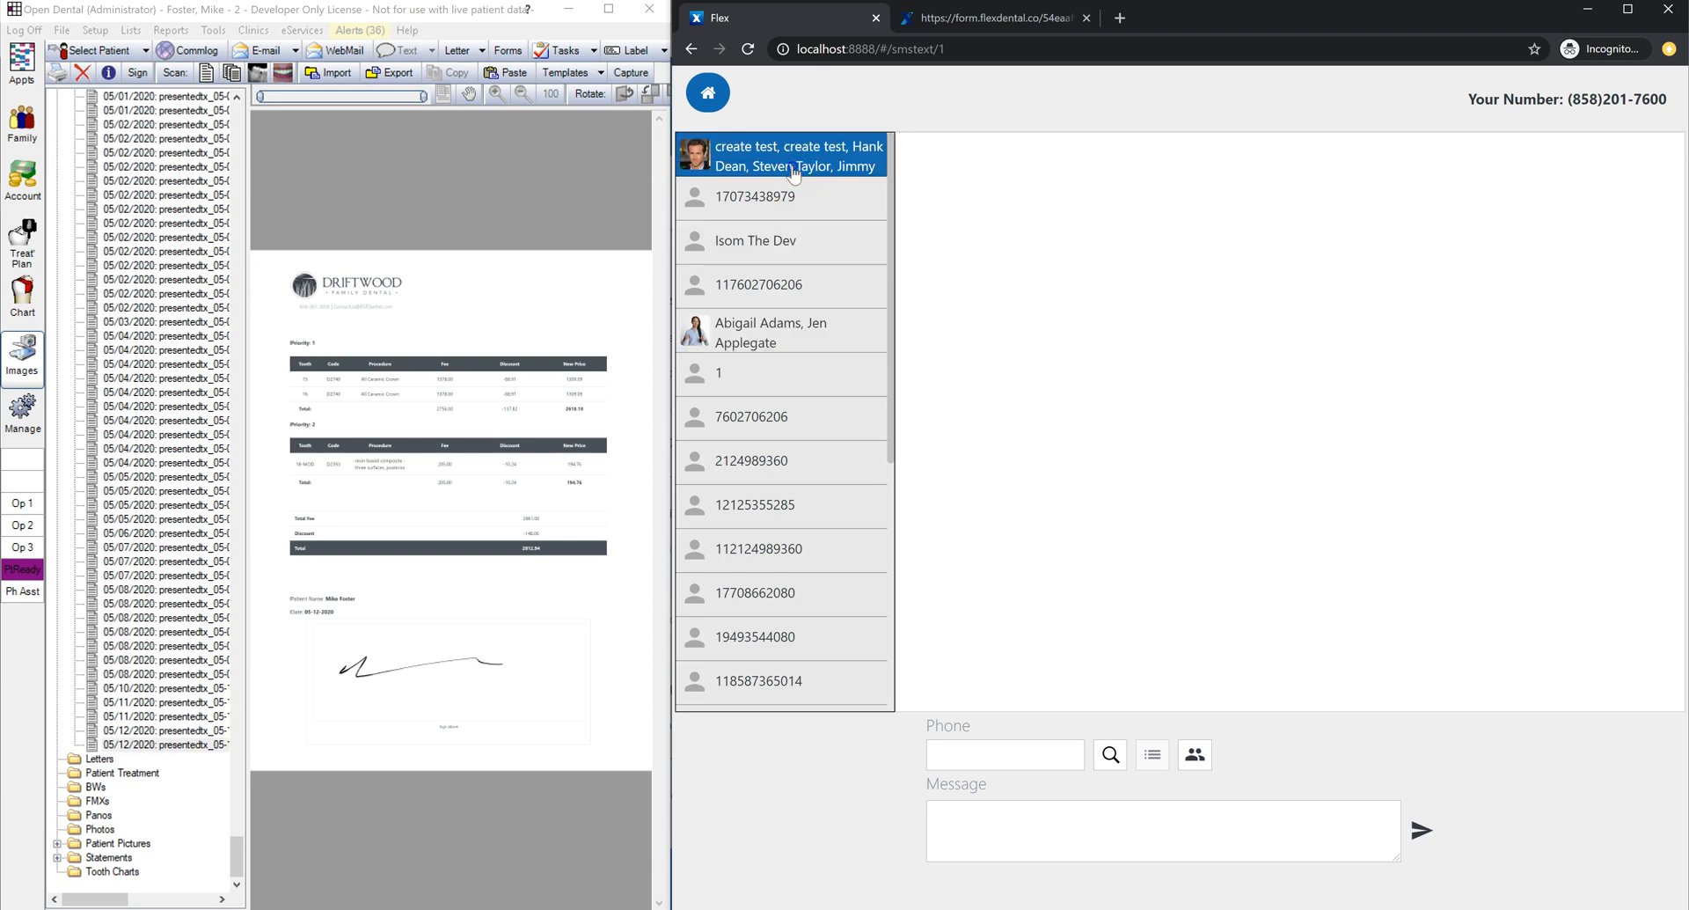
click(800, 317)
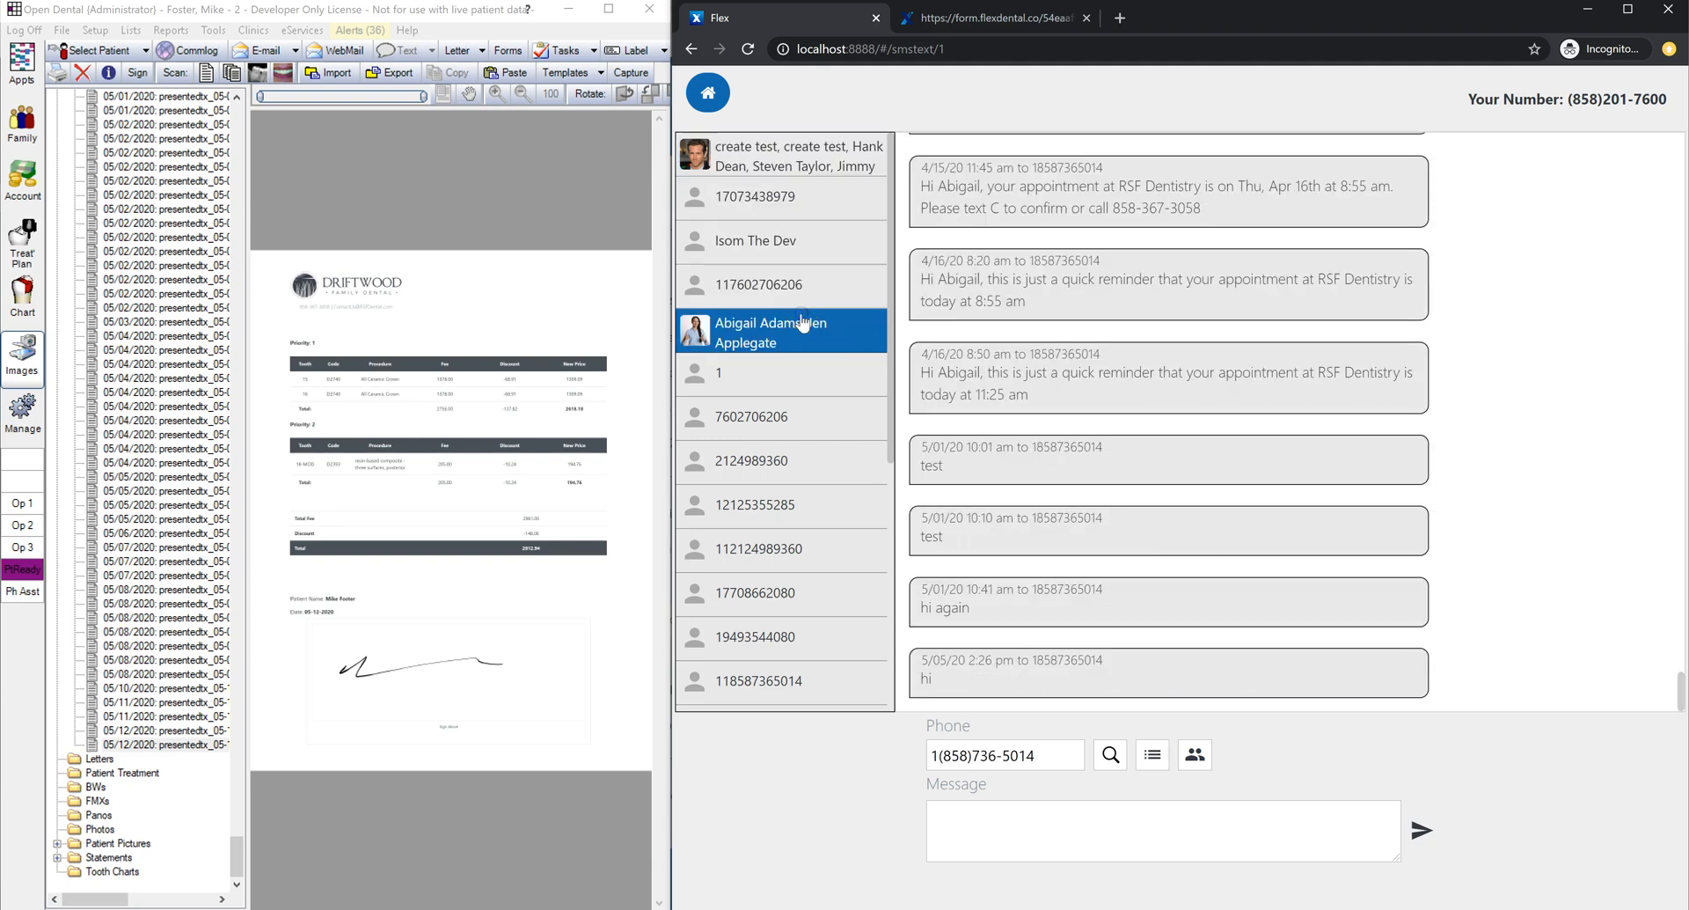
scroll(1063, 424, up, 3)
scroll(1118, 429, up, 8)
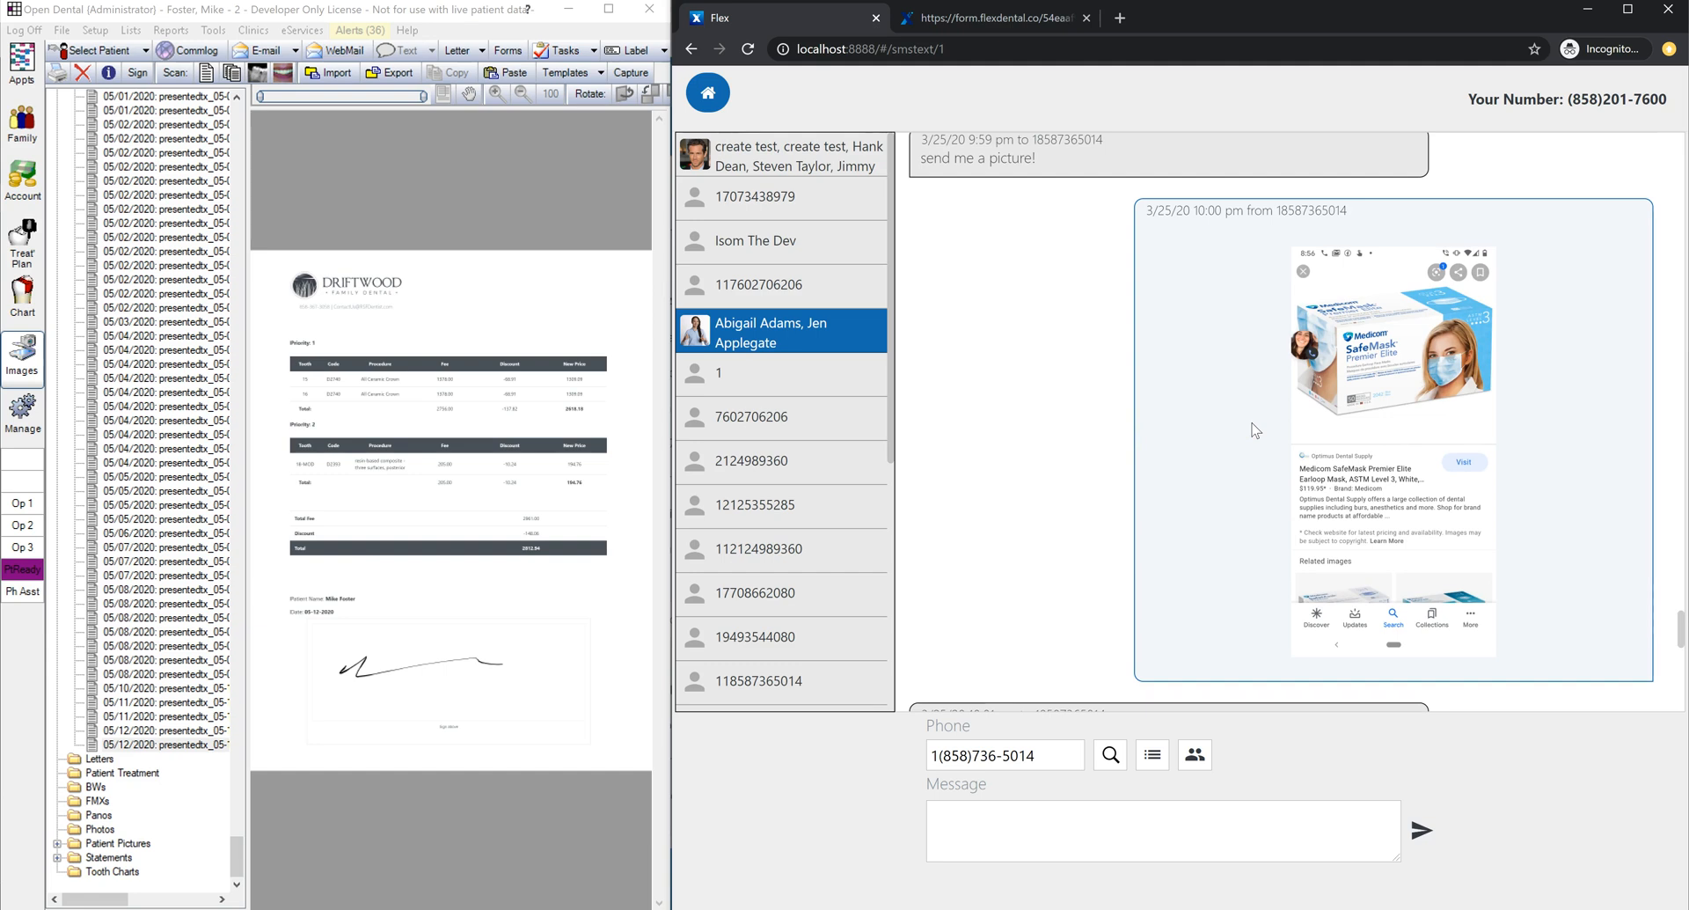
scroll(1255, 430, down, 10)
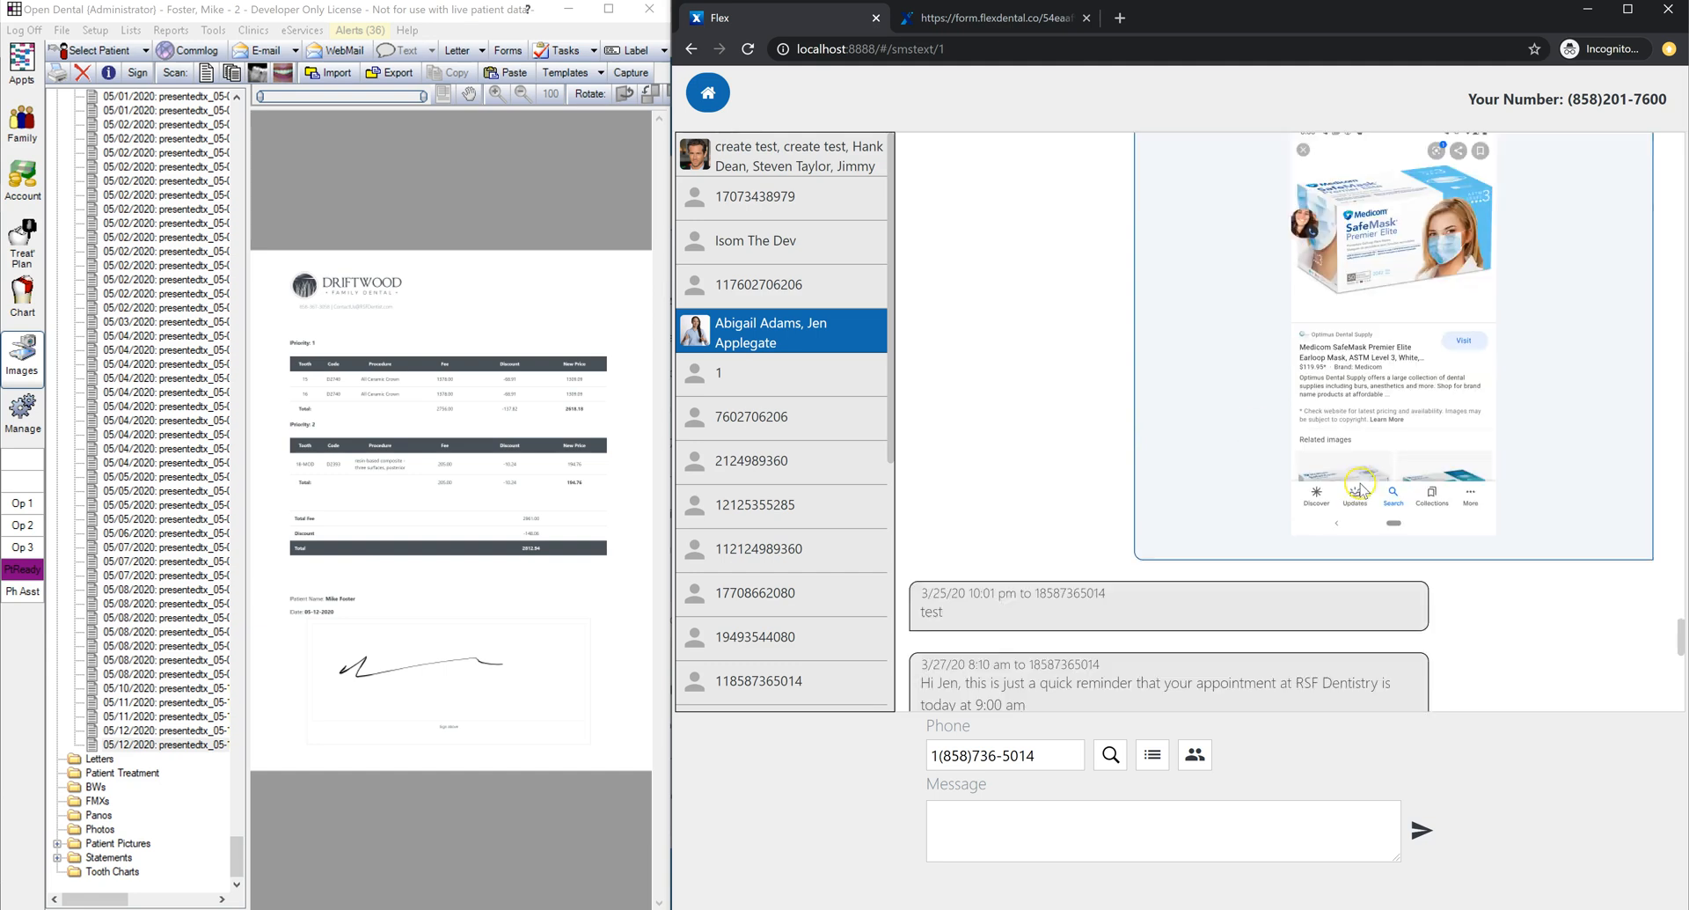
Step: Write and send a new text in the top group conversation
click(1082, 837)
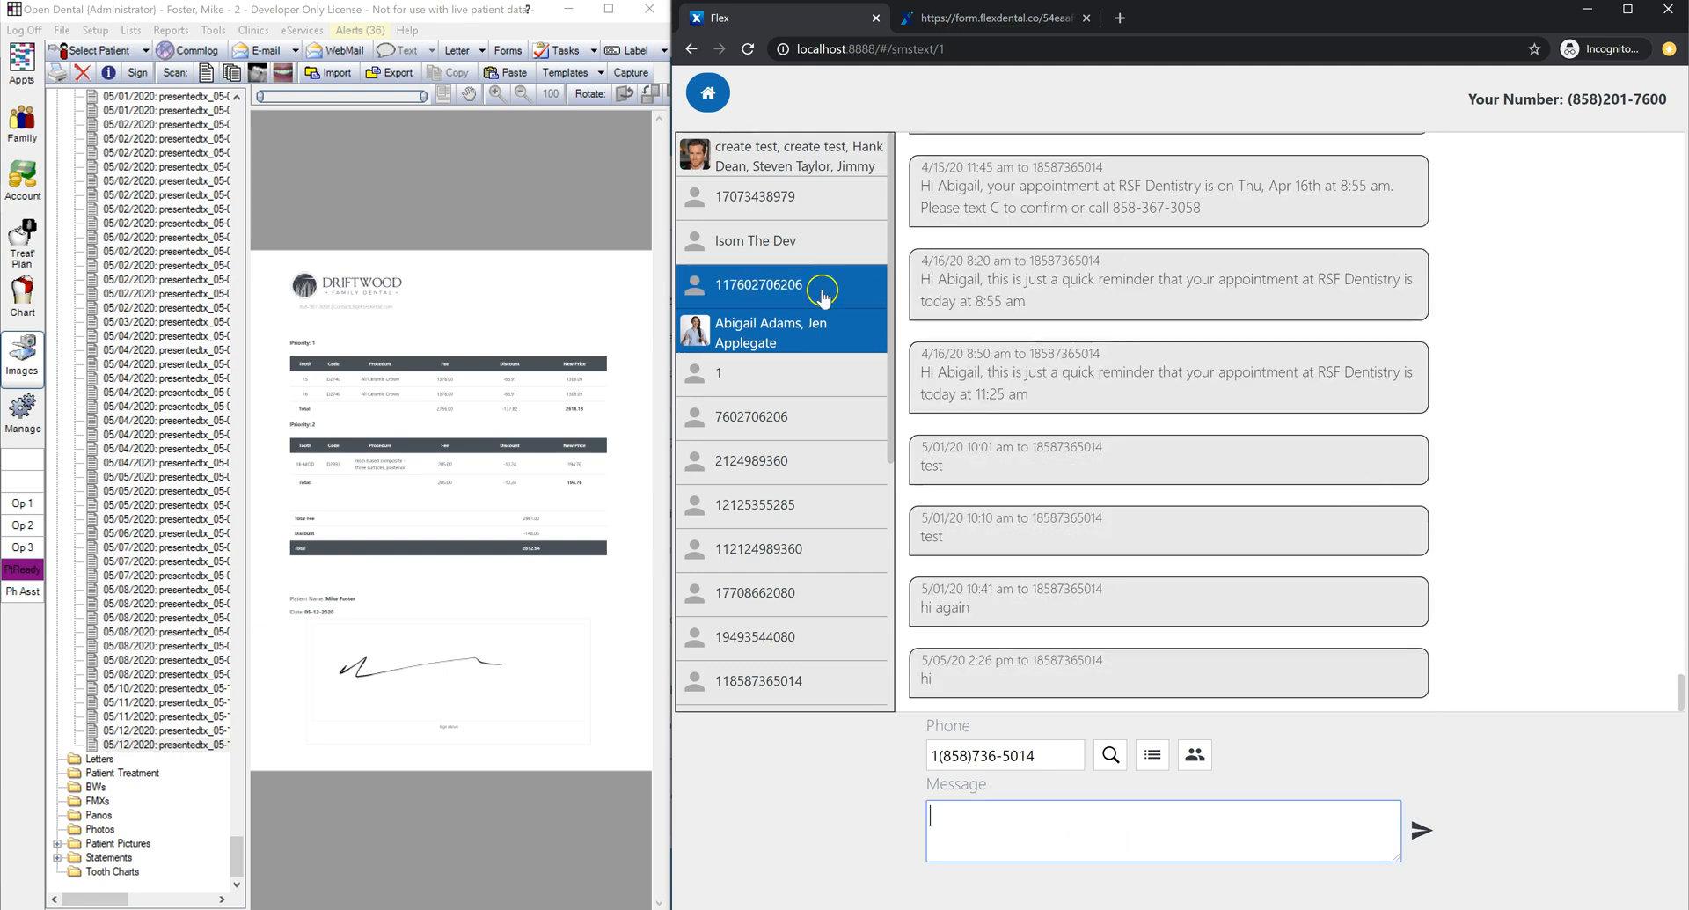
click(820, 158)
click(1093, 820)
text(asd)
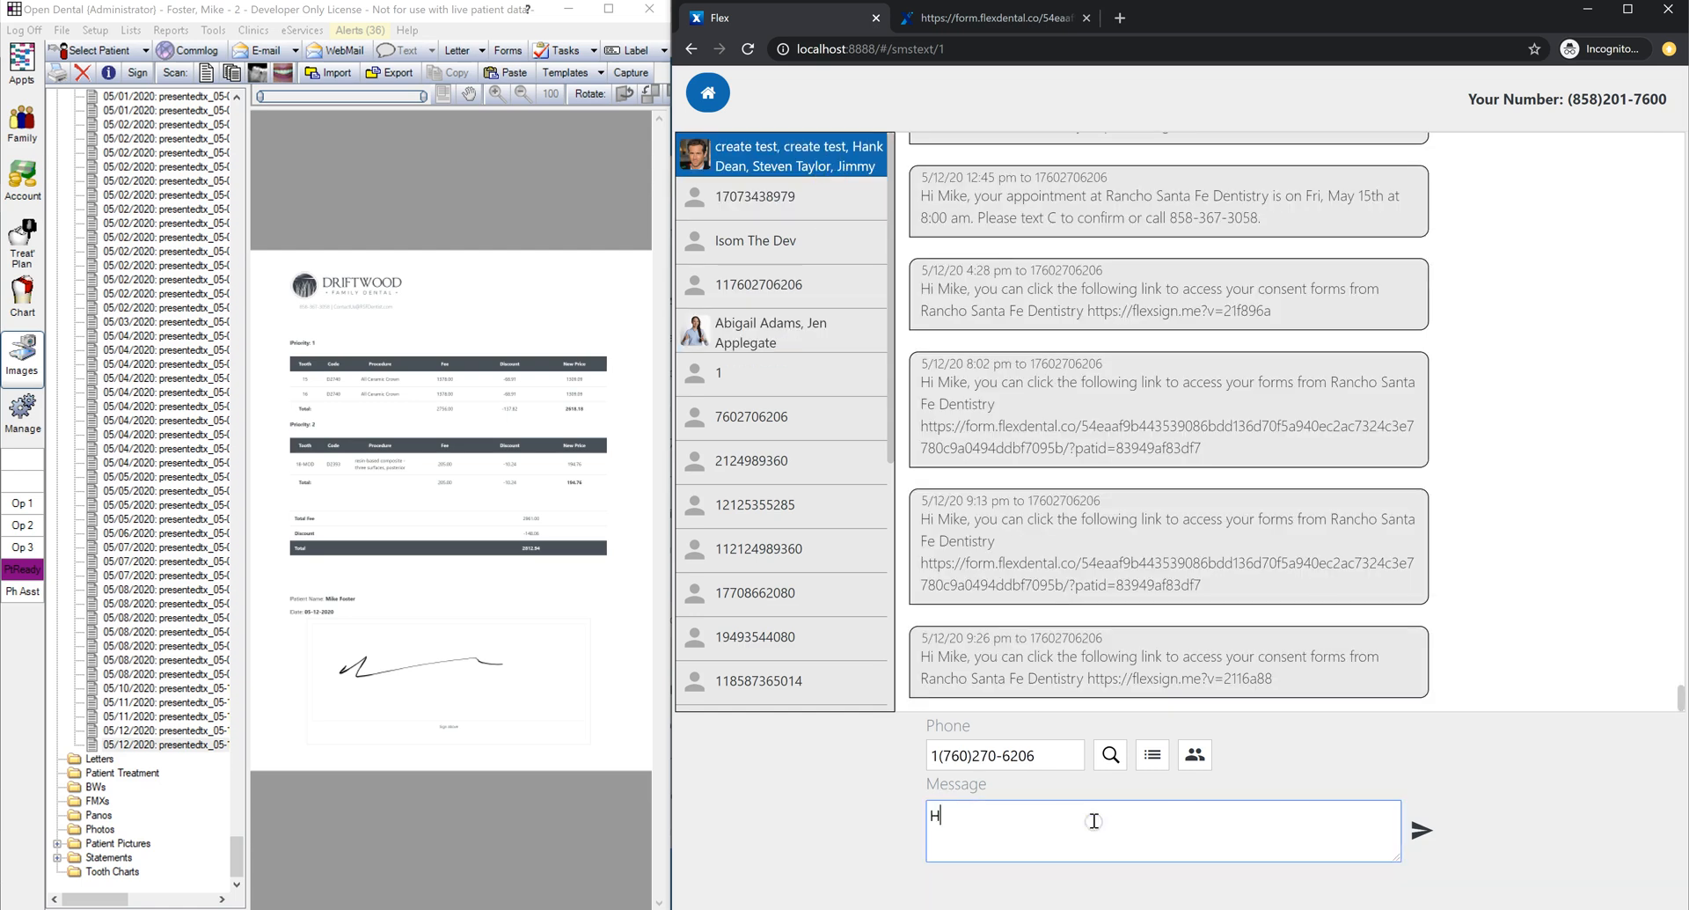
click(1420, 830)
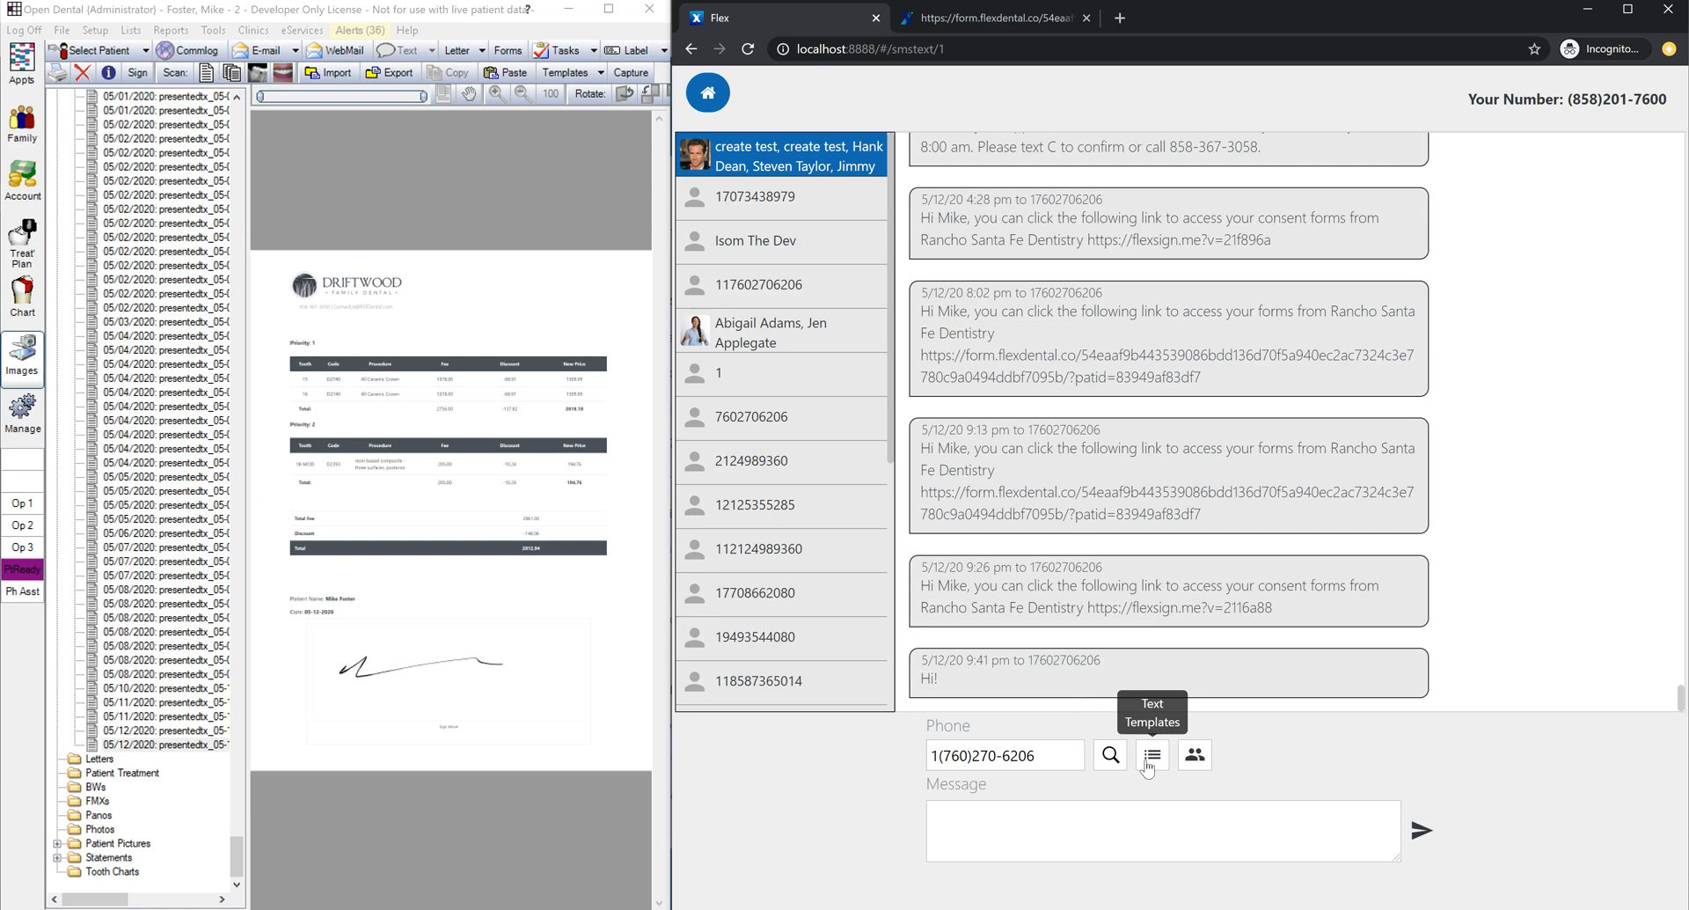
Step: Replace the KTPD cancellation template with a new 'Hi {{name}}! How are you?' template
click(1148, 762)
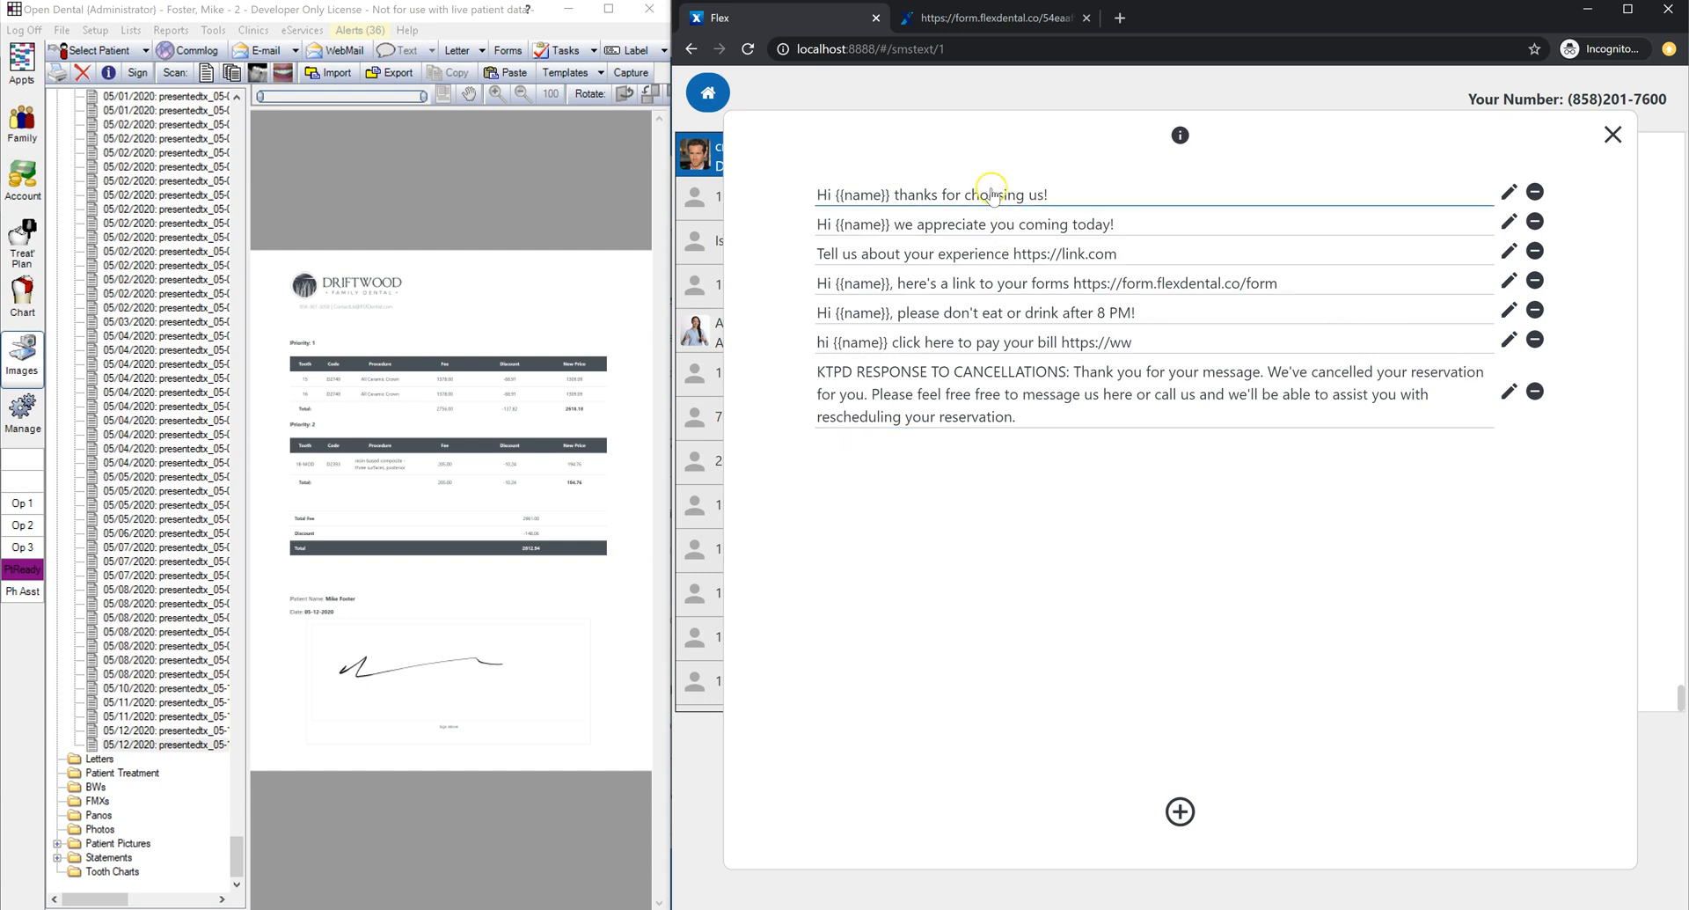
click(1535, 391)
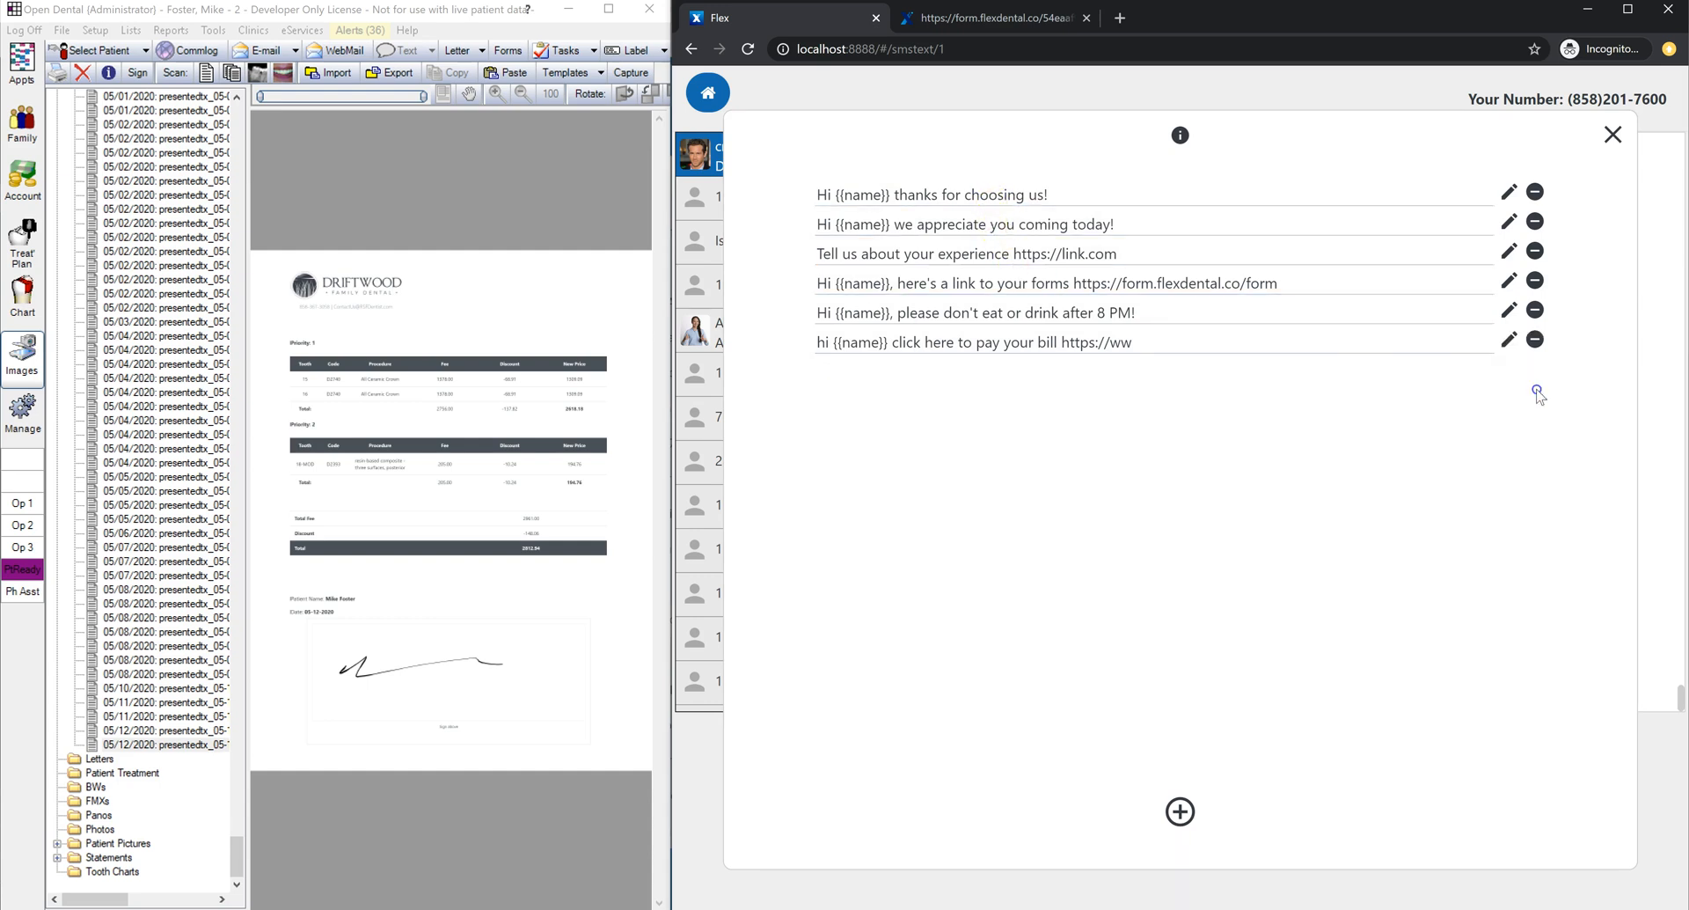
click(1180, 811)
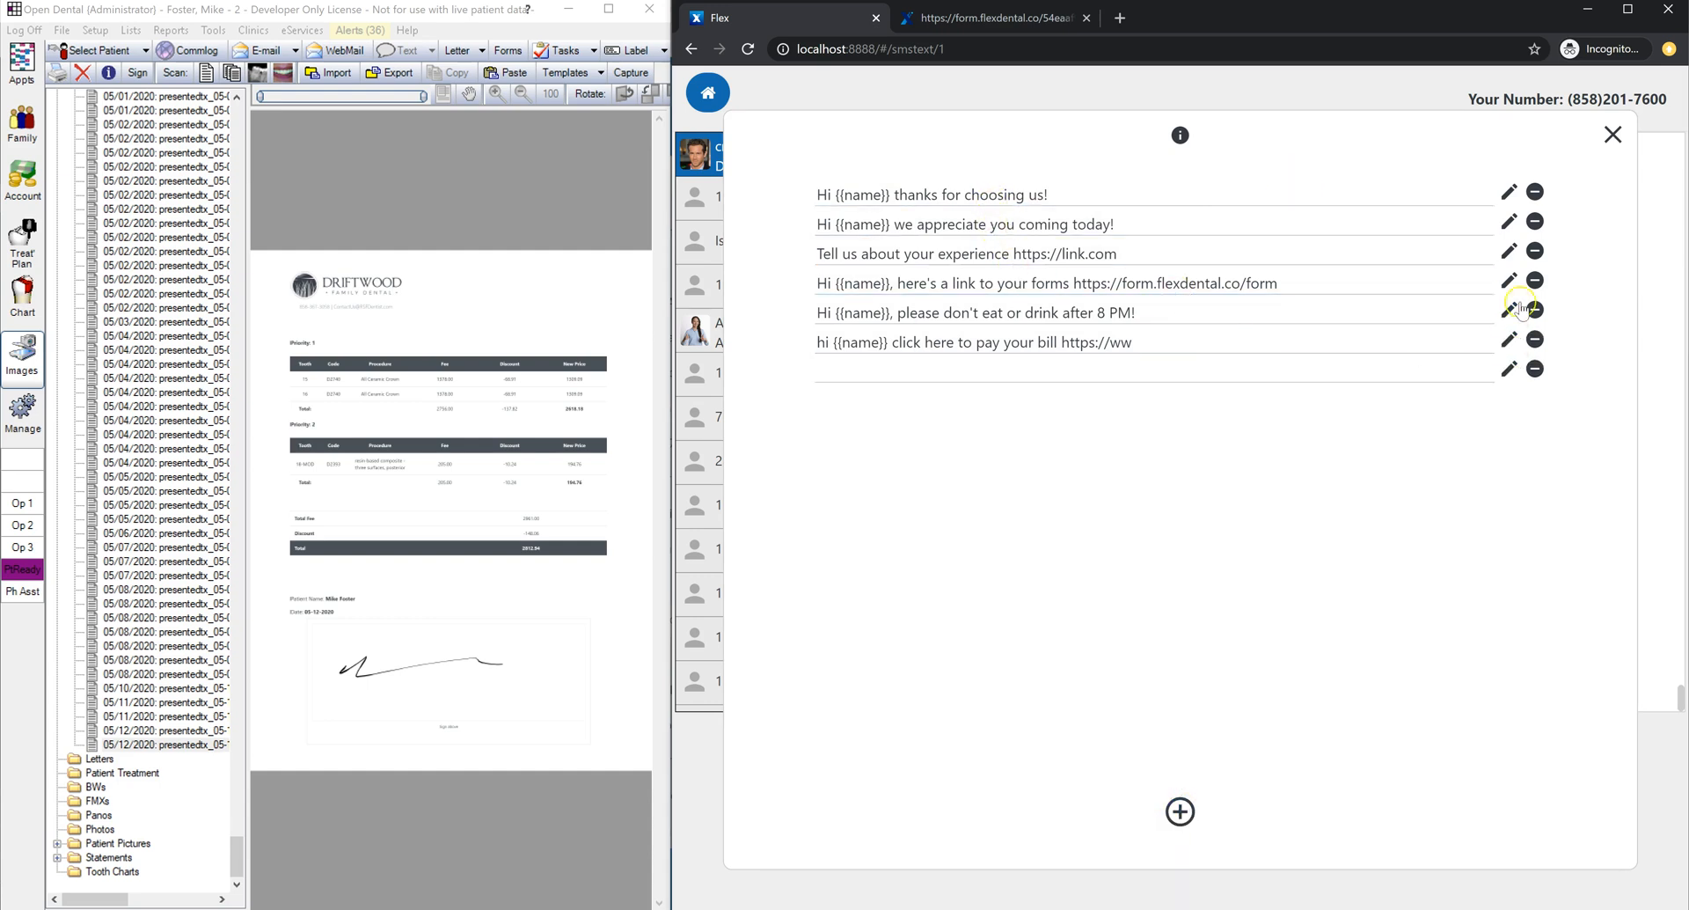
click(1162, 378)
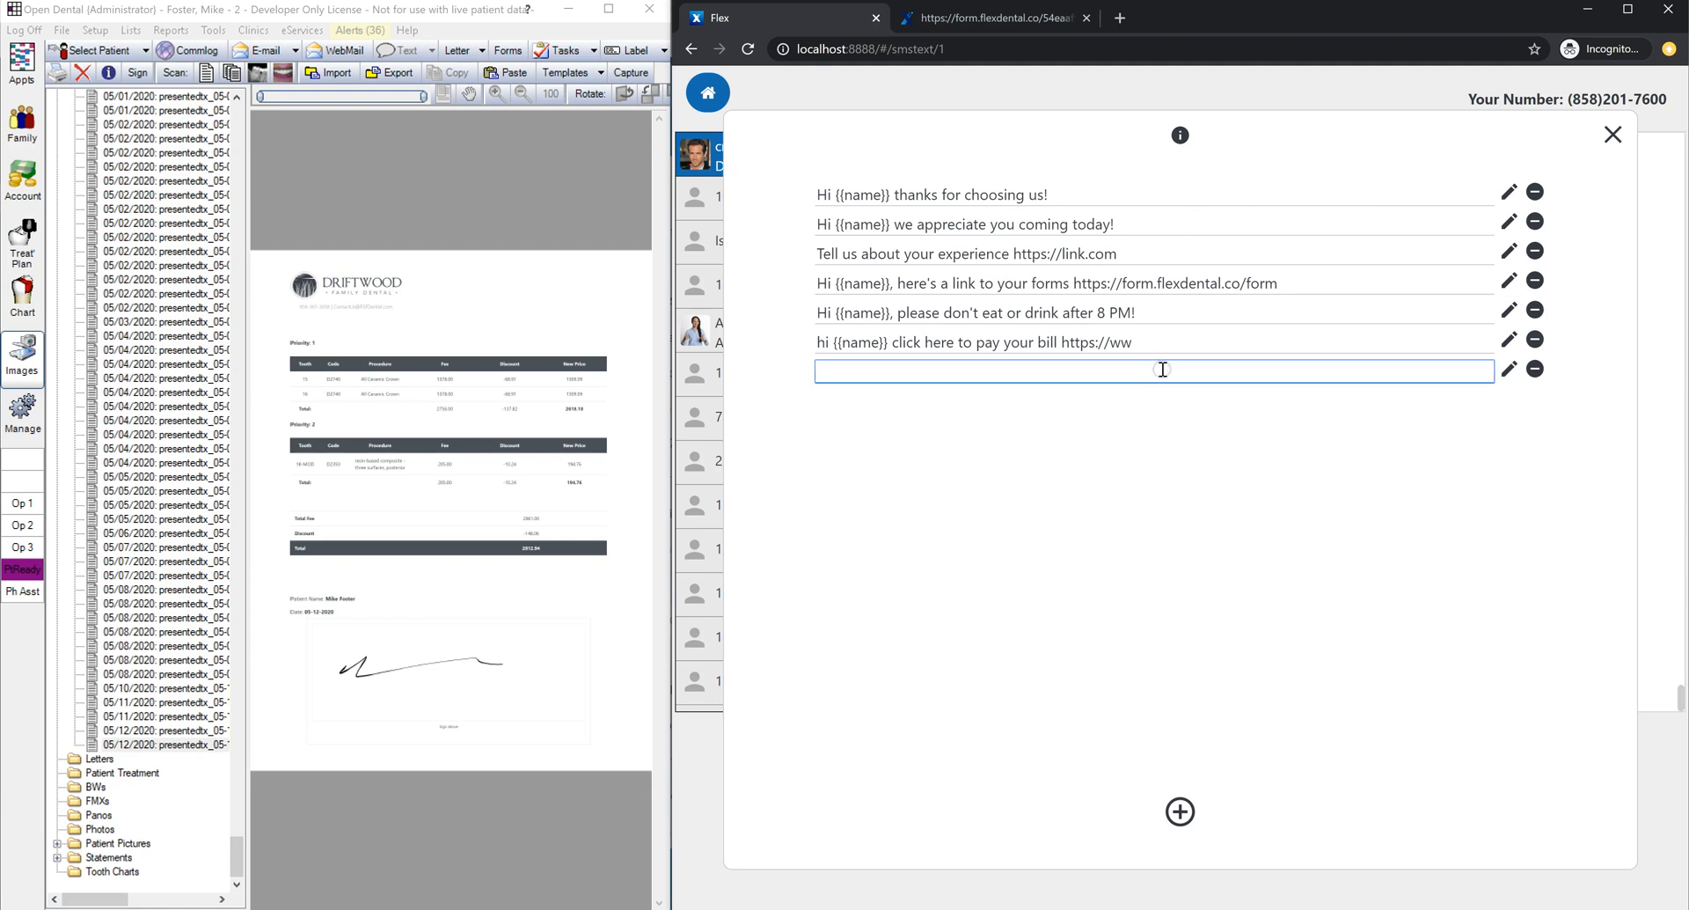
text(Hi {{name}})
text(! How are you?)
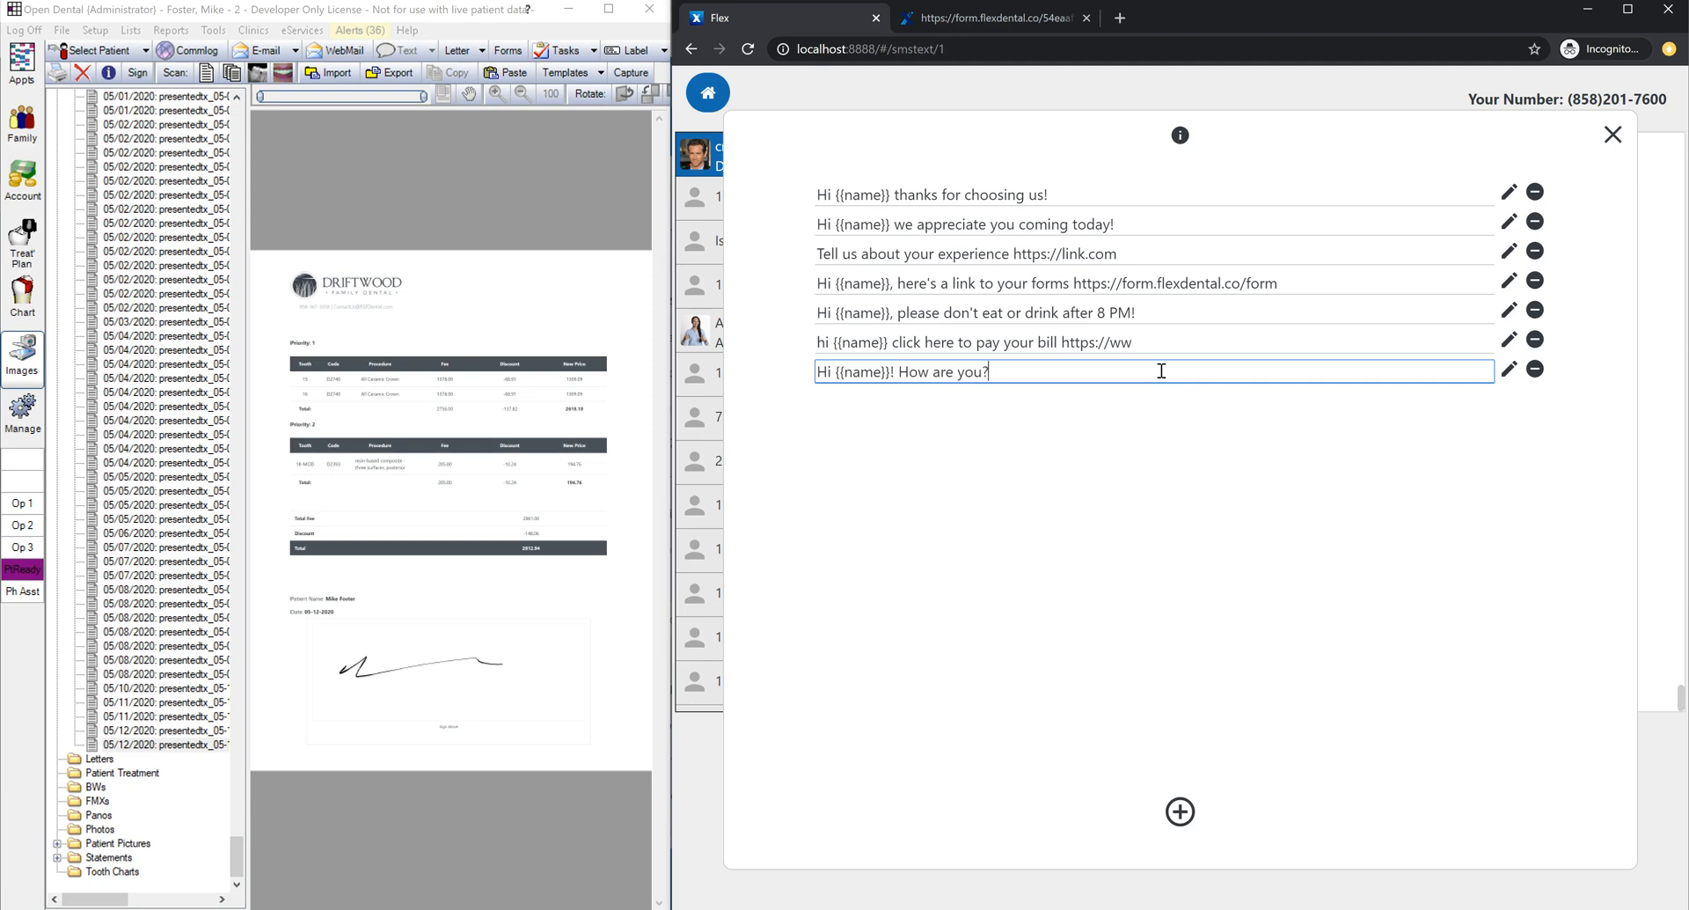
Step: Read the template placeholder help, then erase the inserted greeting from the message box
click(1179, 163)
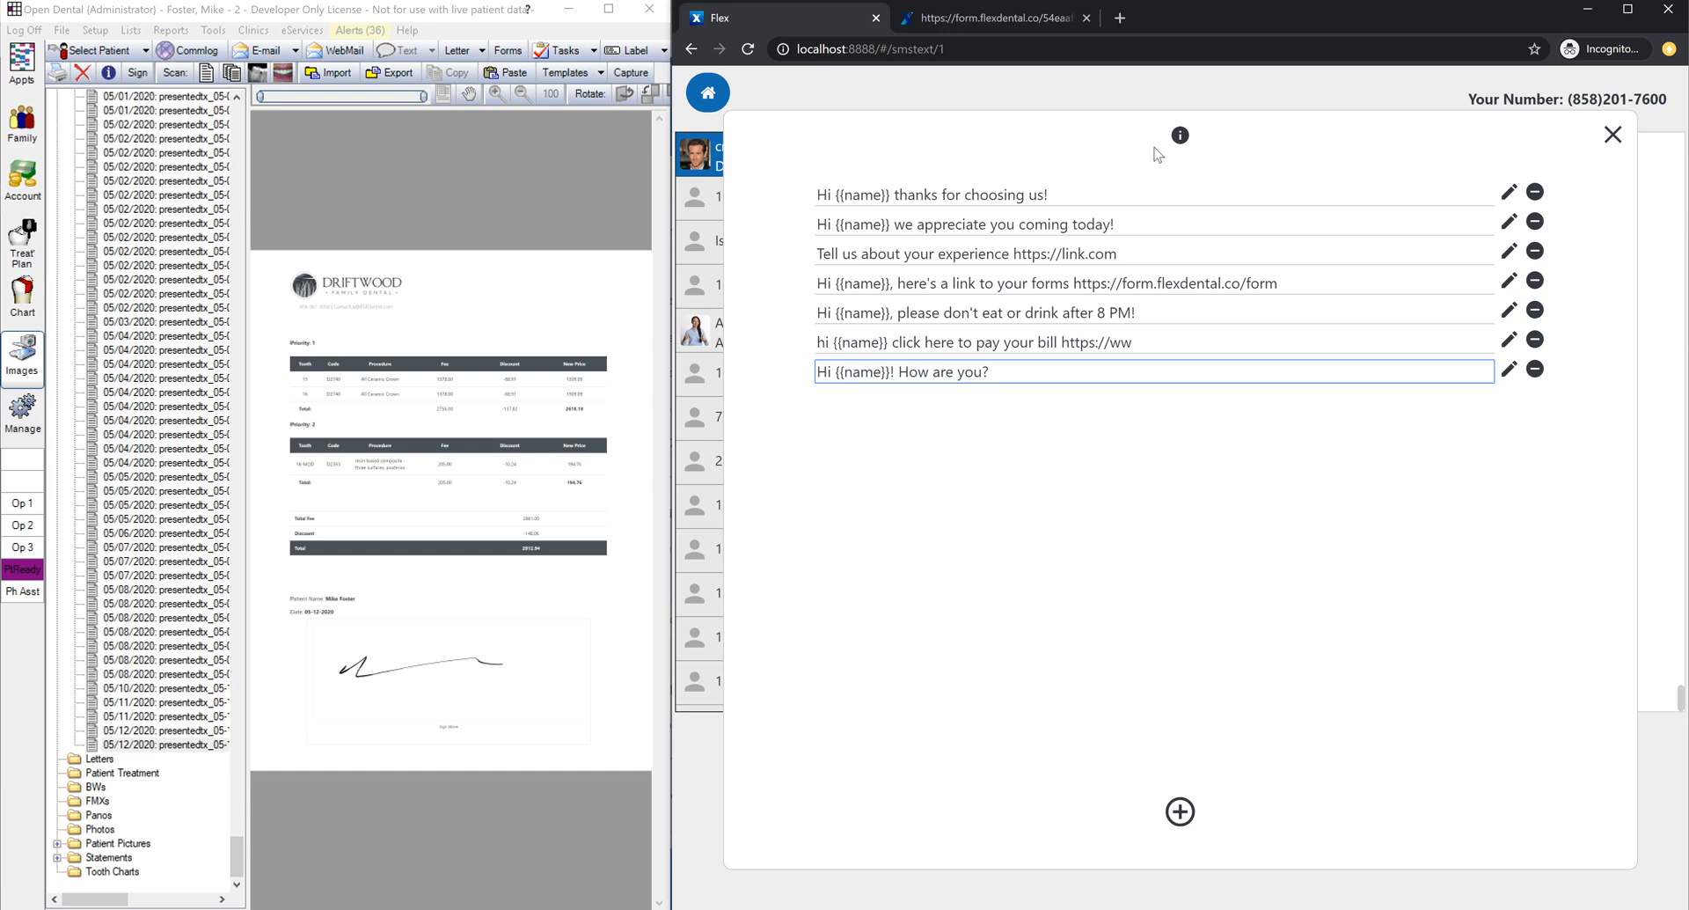
click(1180, 136)
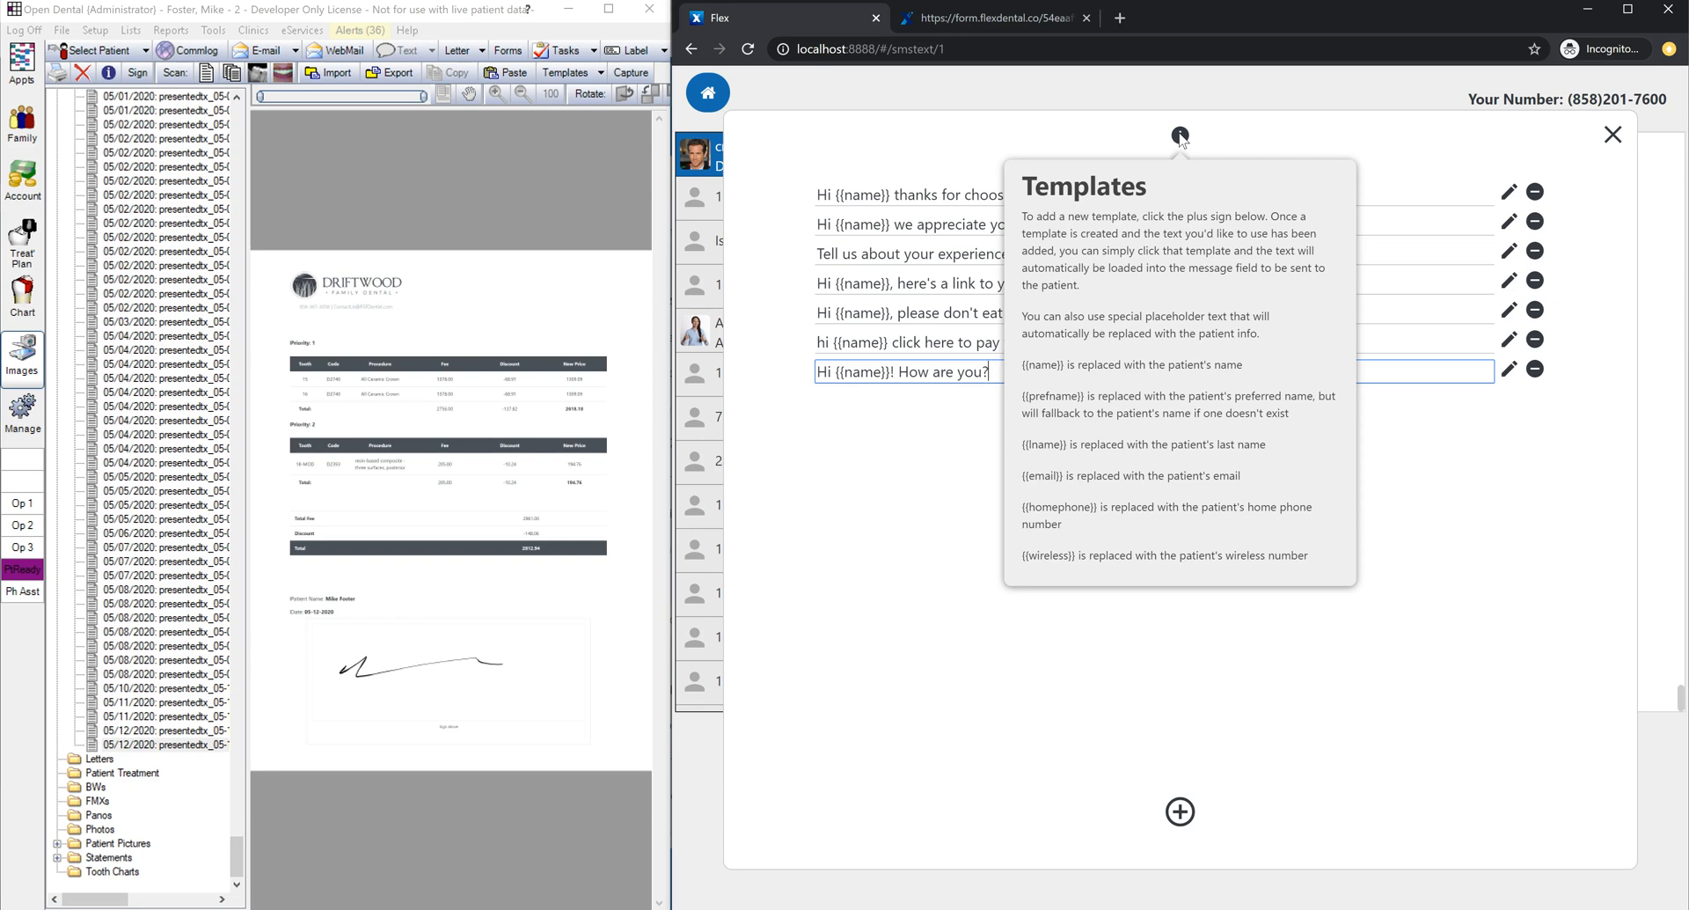
click(949, 377)
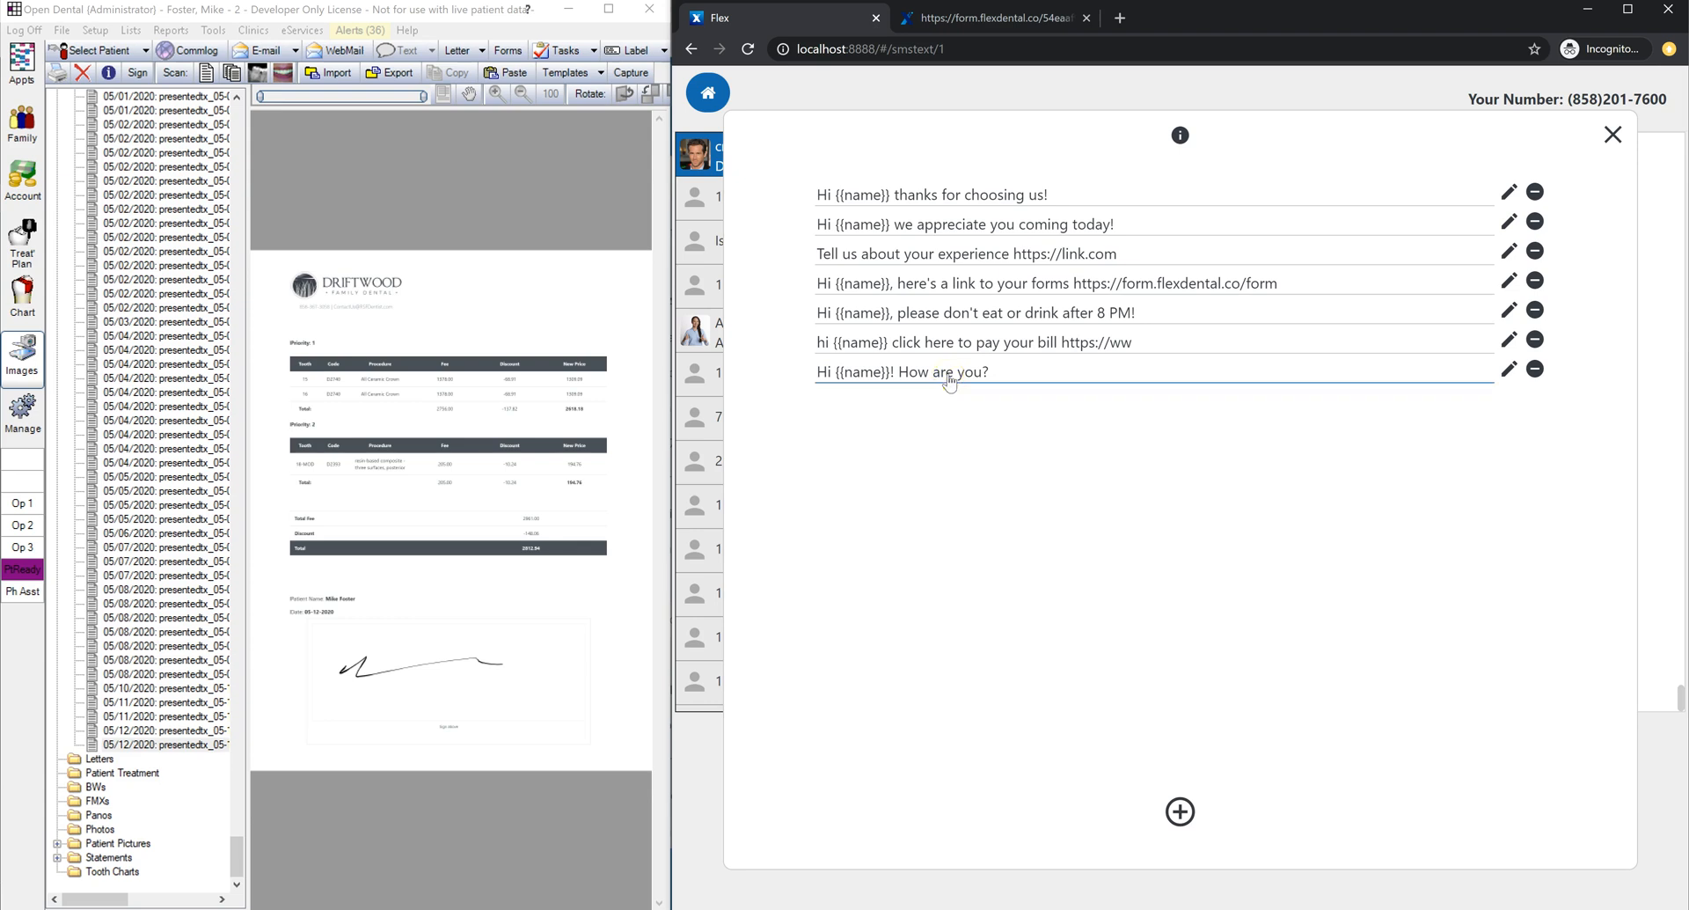
drag(1126, 832, 839, 816)
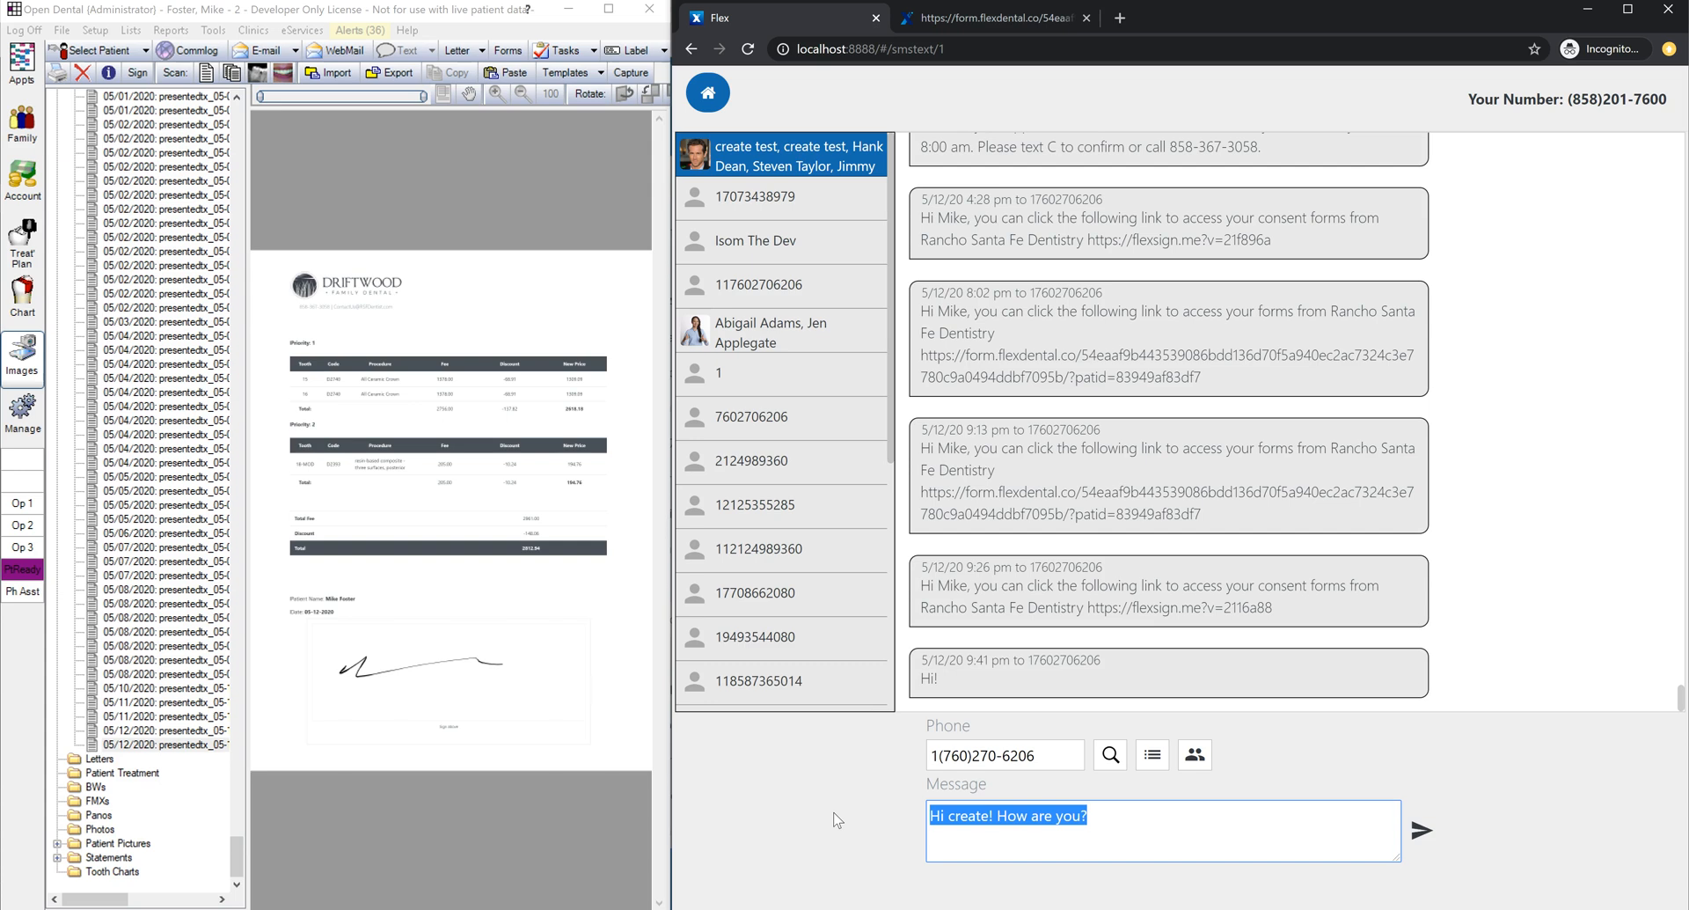
key(BackSpace)
click(1201, 760)
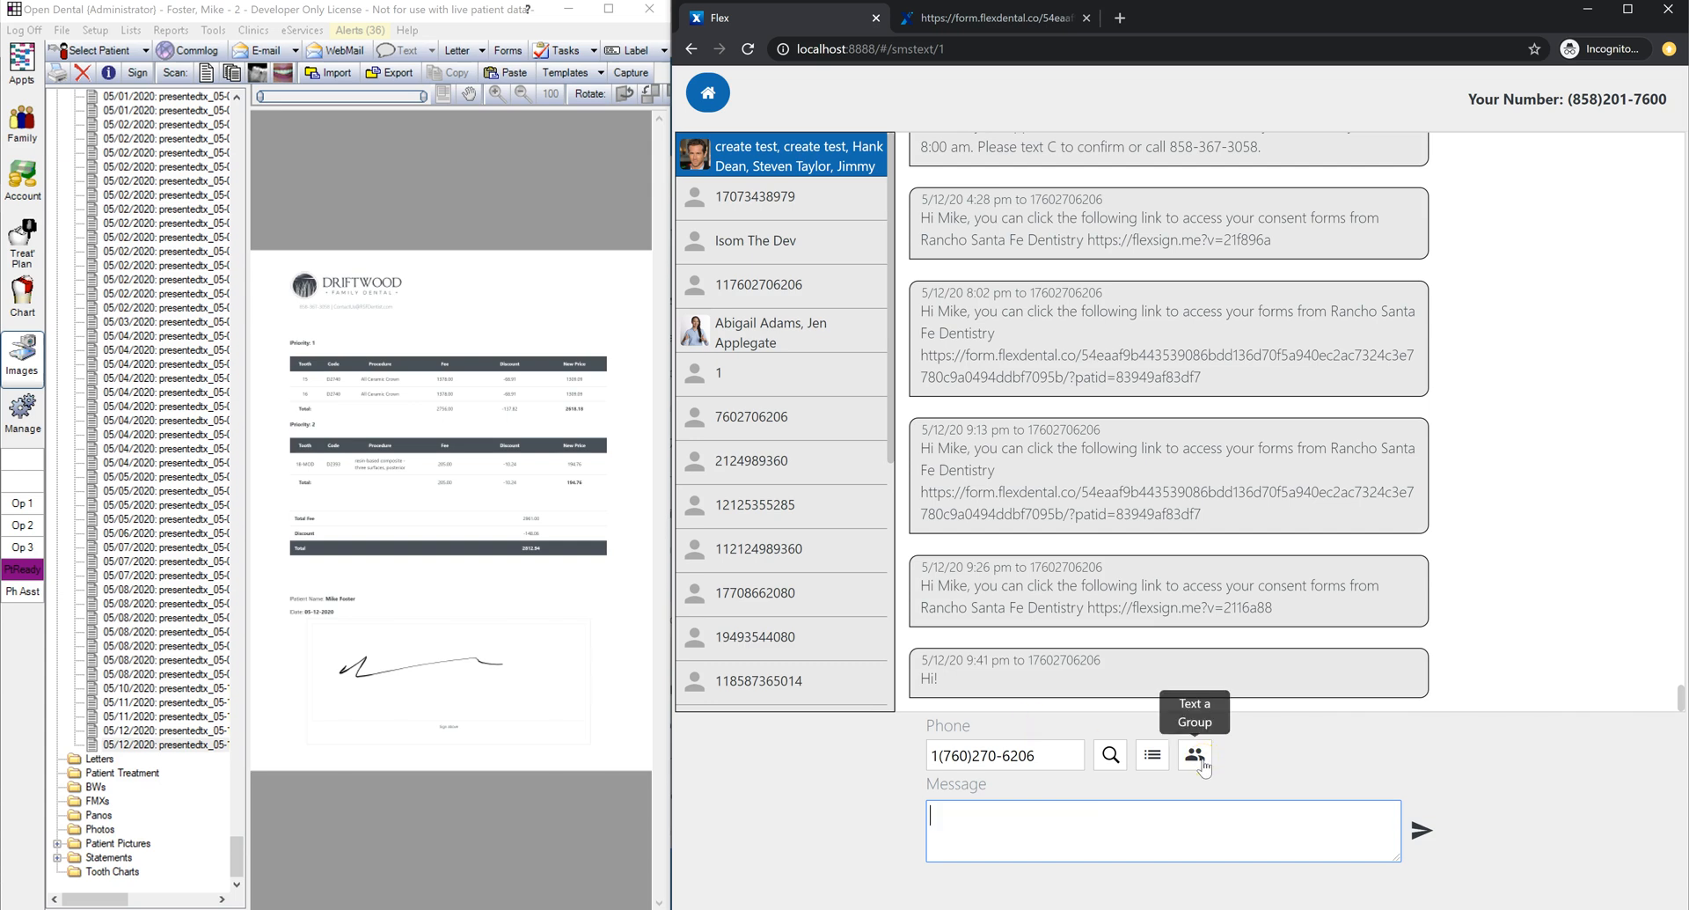
Step: Start a group text from Patients scheduled today, with all four patients checked
click(1204, 766)
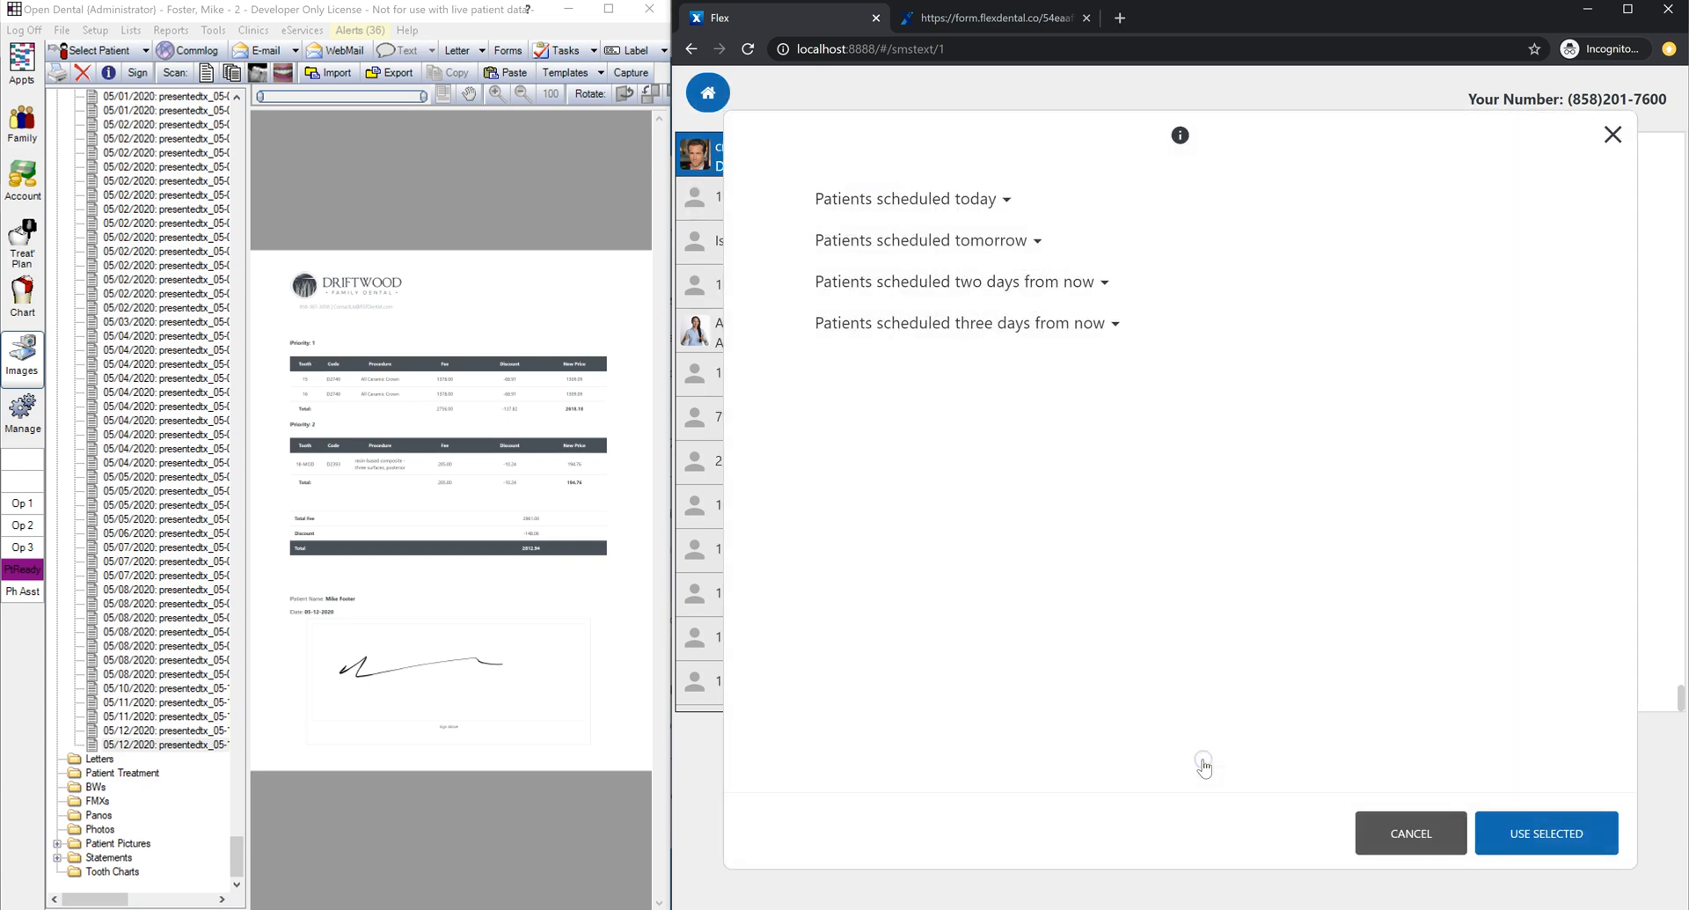
click(977, 200)
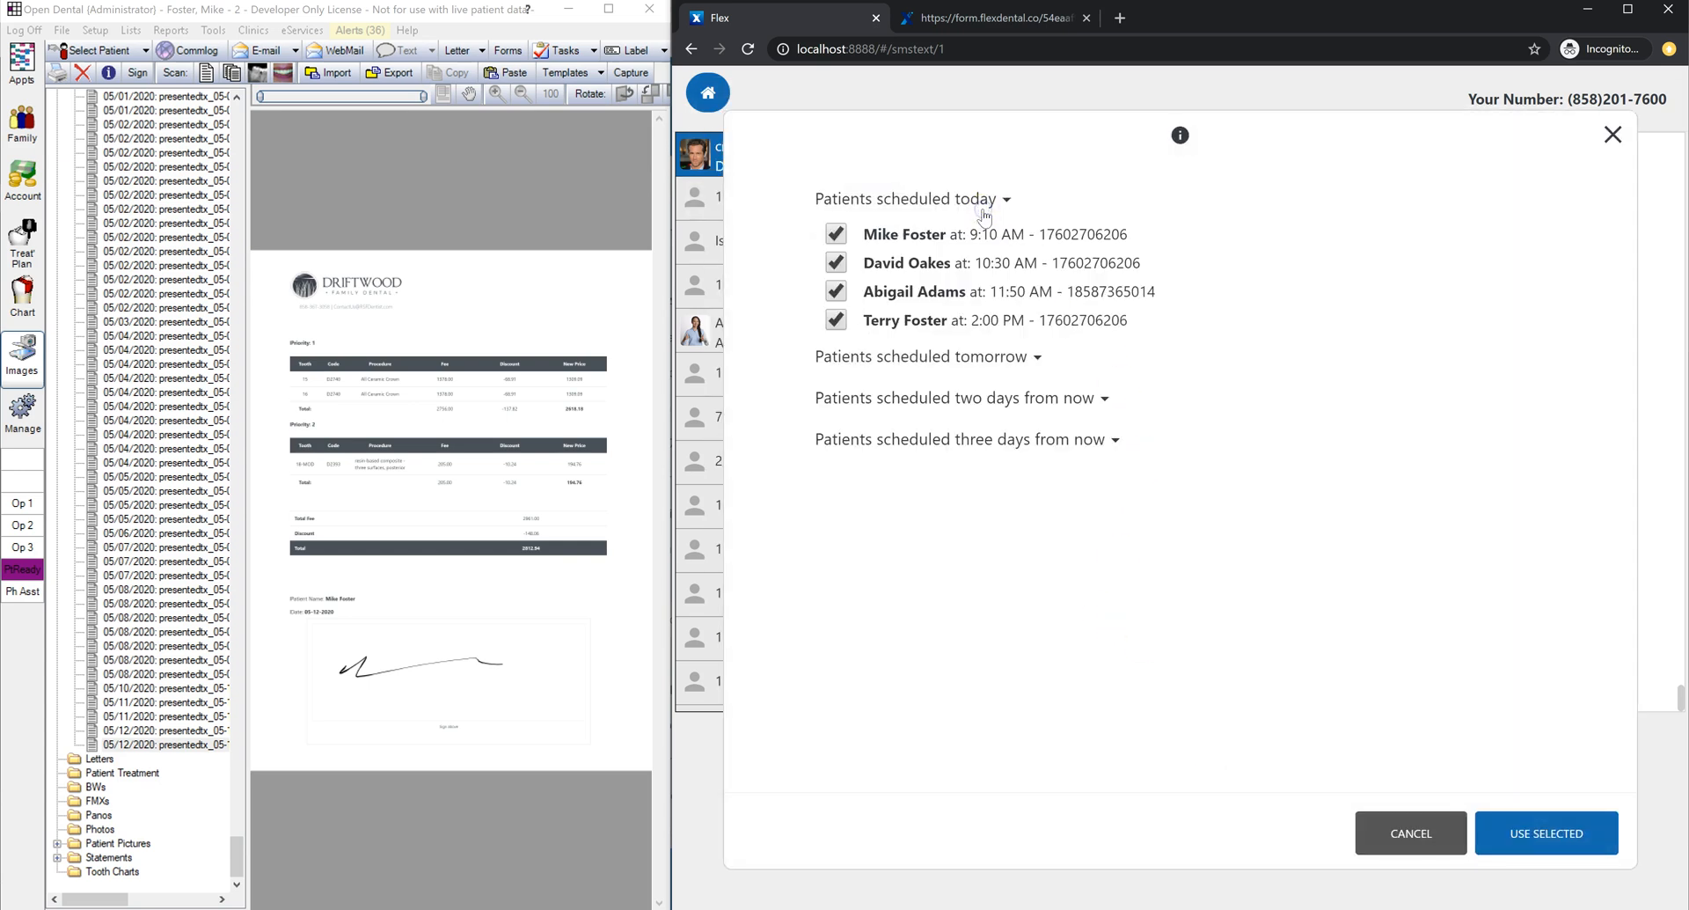
click(980, 218)
click(961, 263)
Step: Review the patients' phone numbers, then use the four checked patients as recipients
double_click(1116, 230)
double_click(1101, 266)
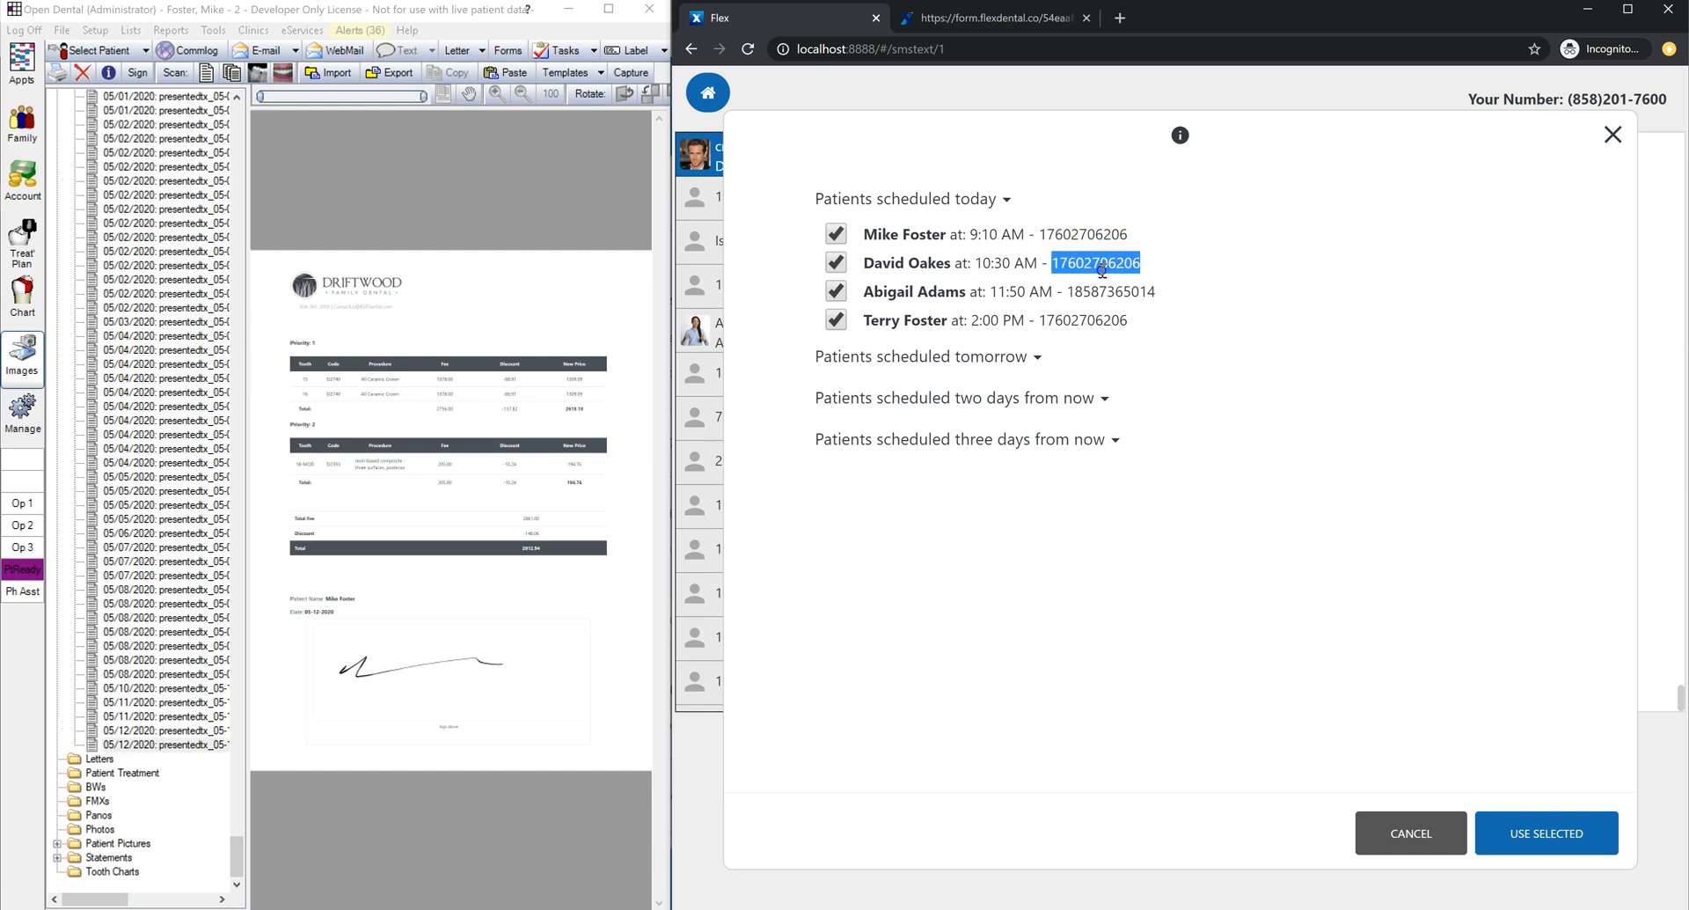
click(1160, 259)
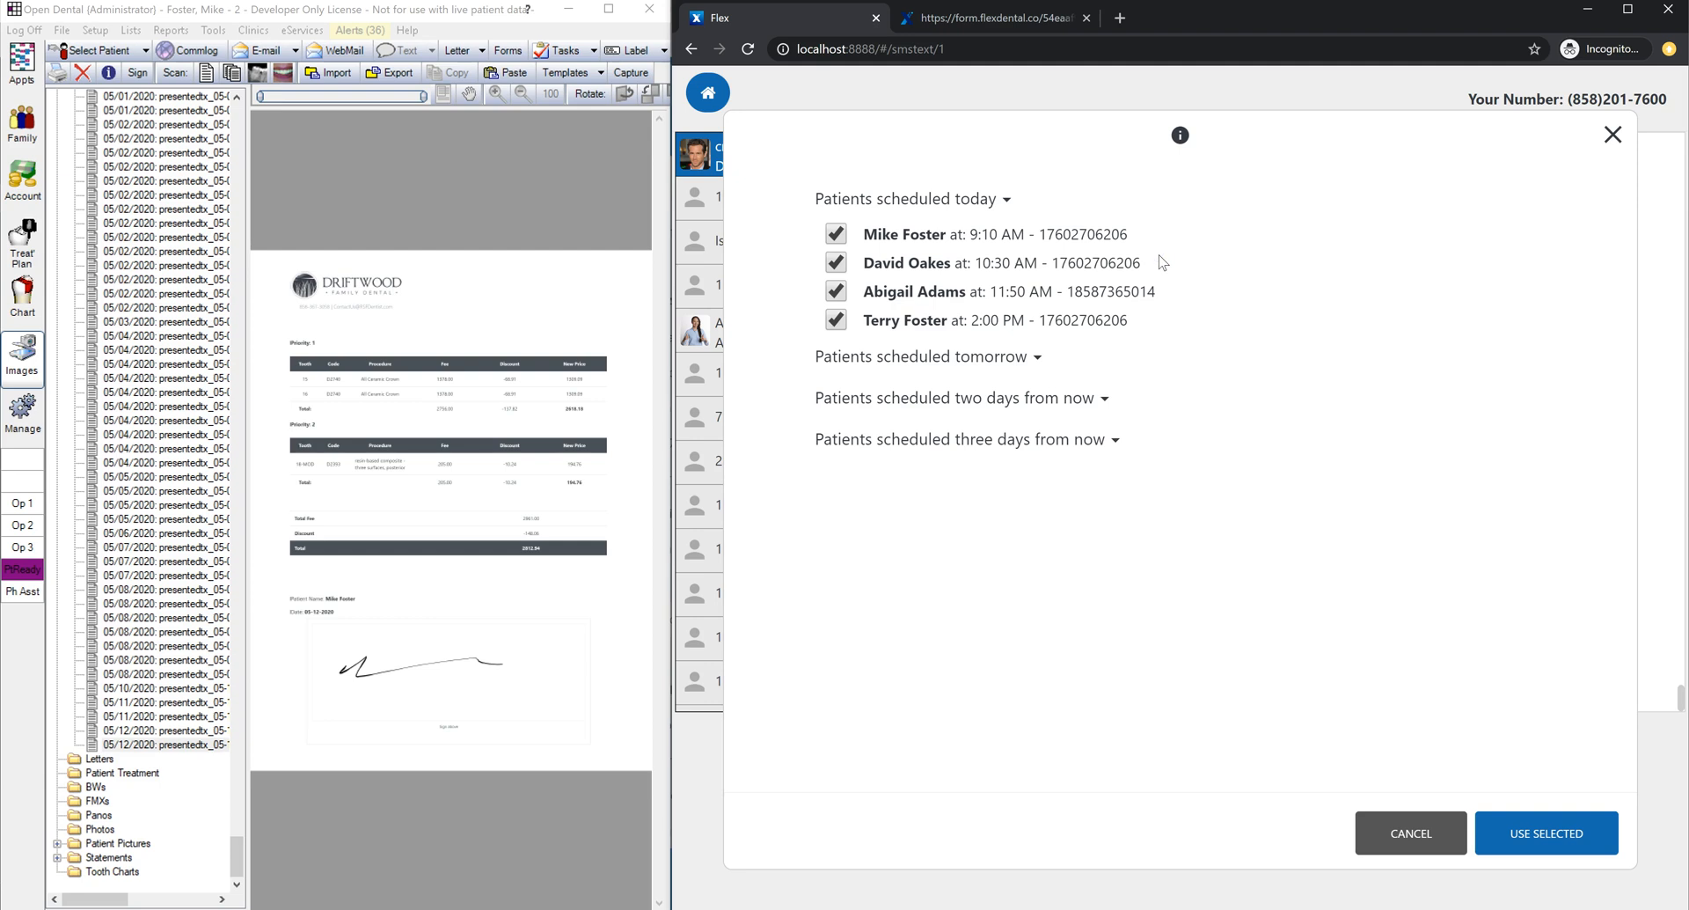
click(1161, 262)
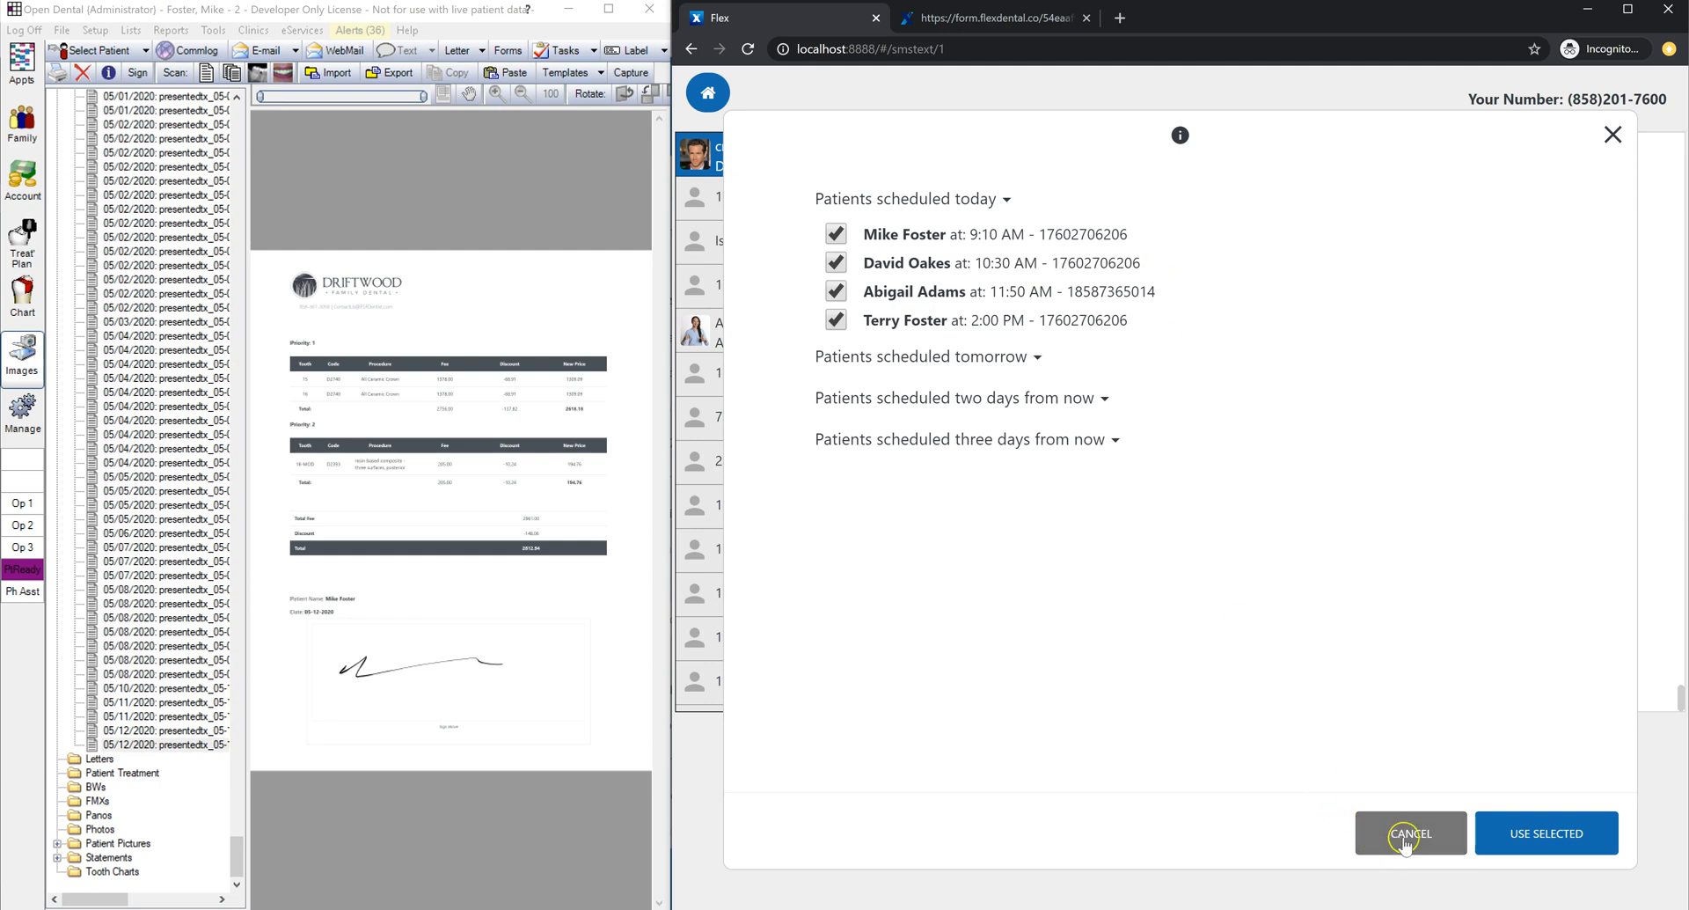
click(1533, 836)
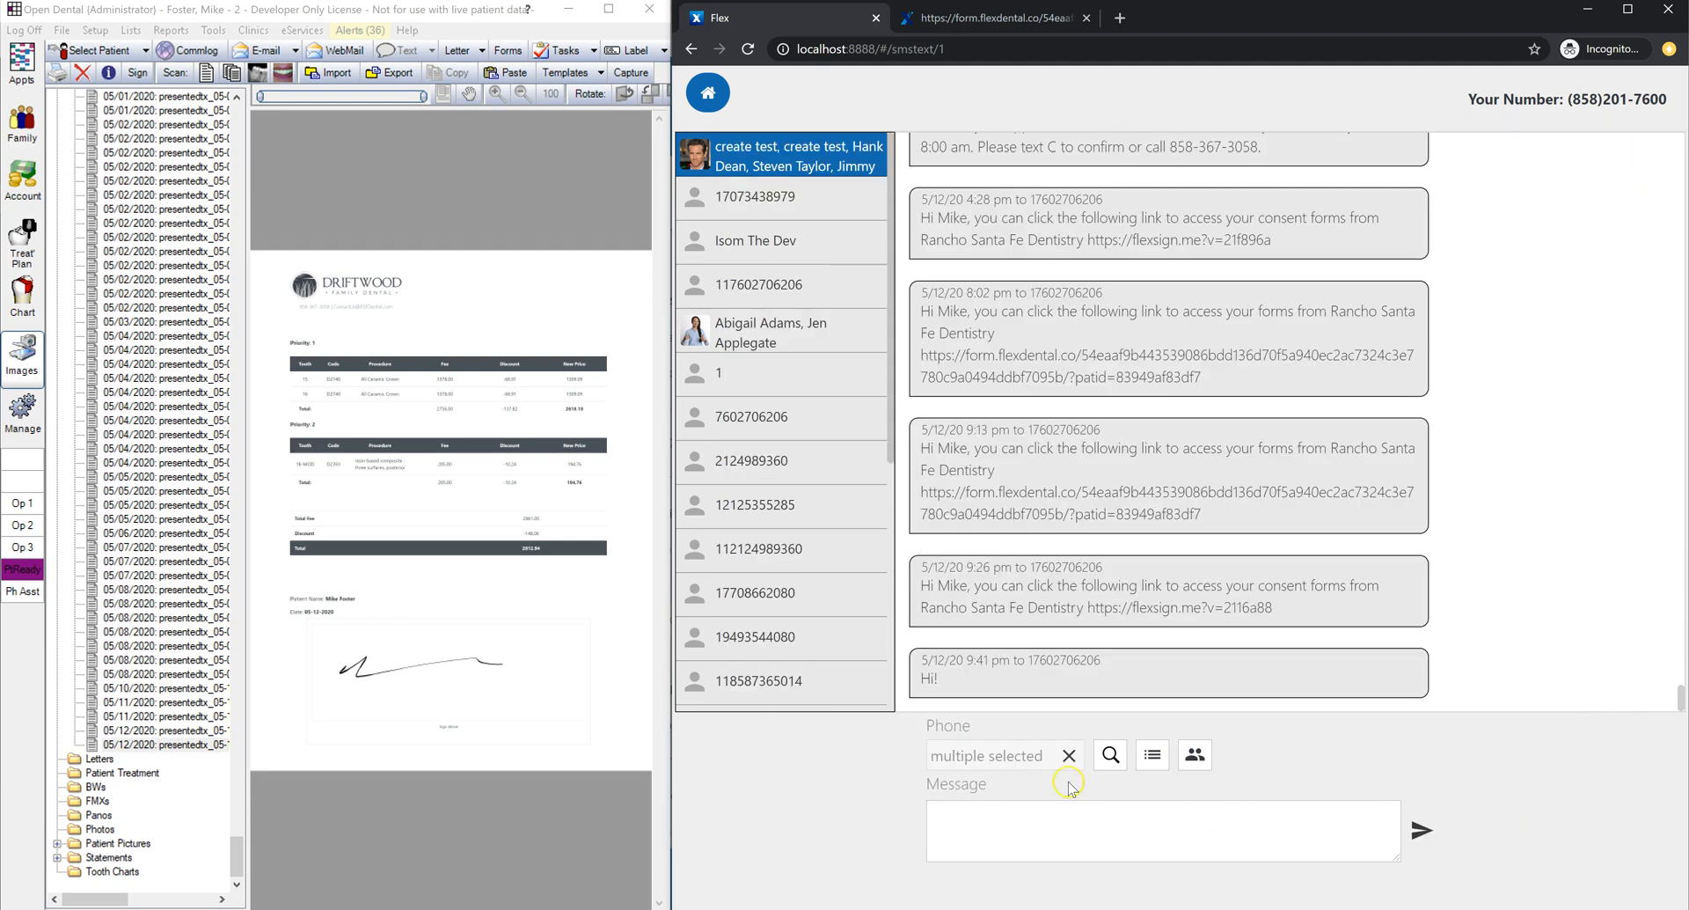
click(1058, 815)
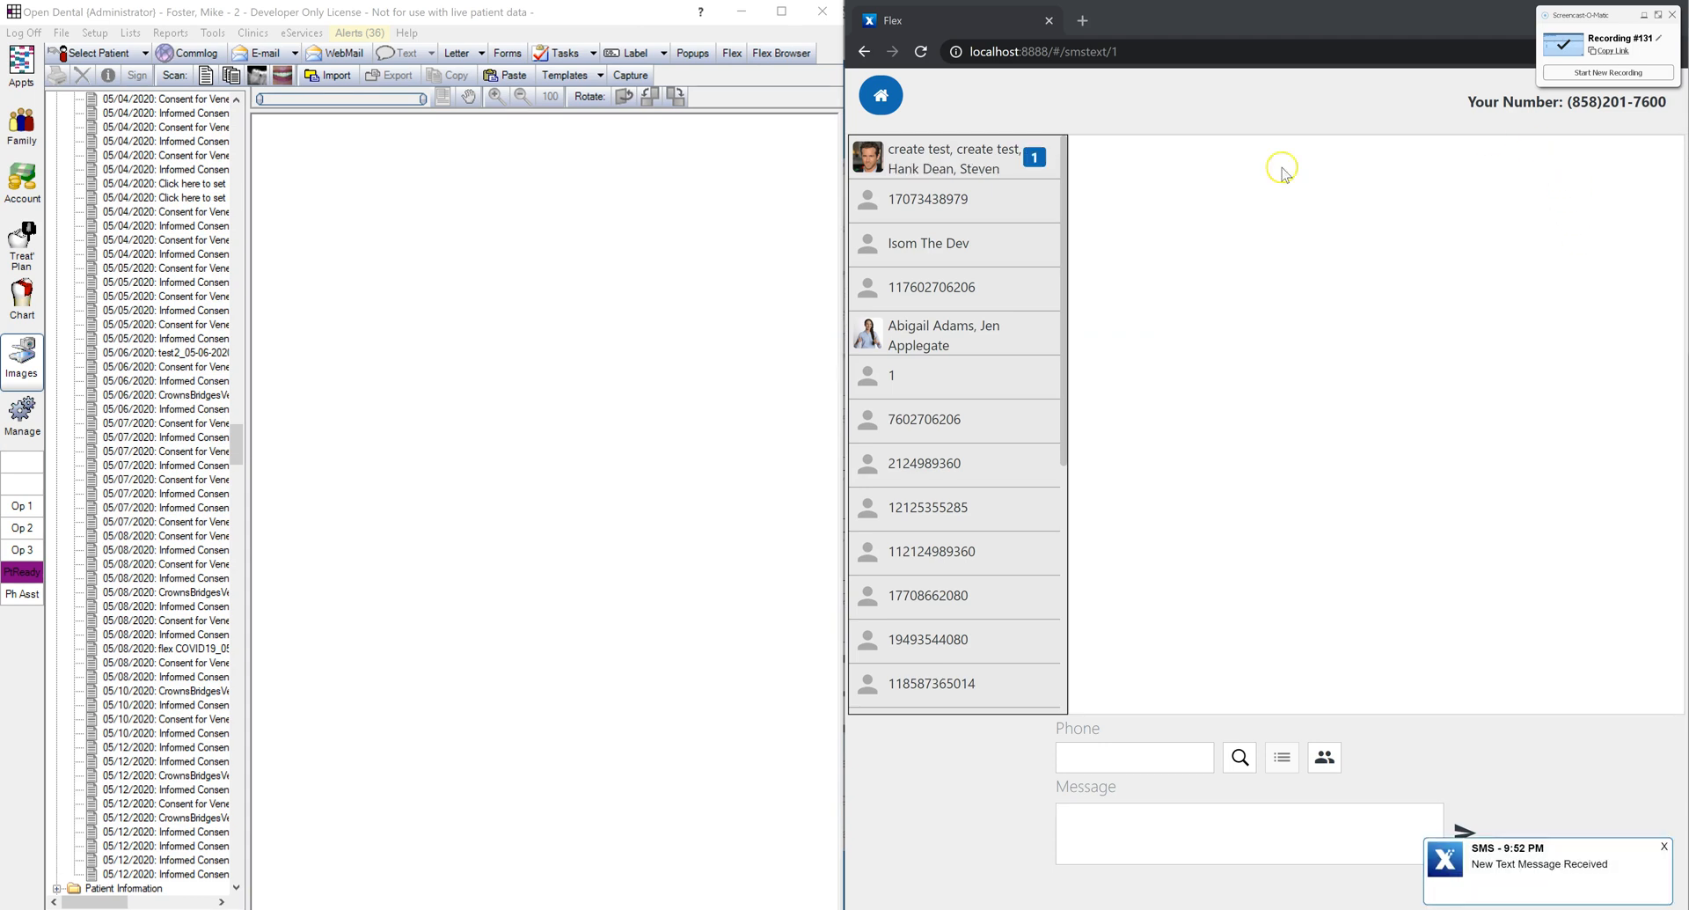
Step: Open the incoming SMS notification and send the reply 'Hello!'
click(1546, 874)
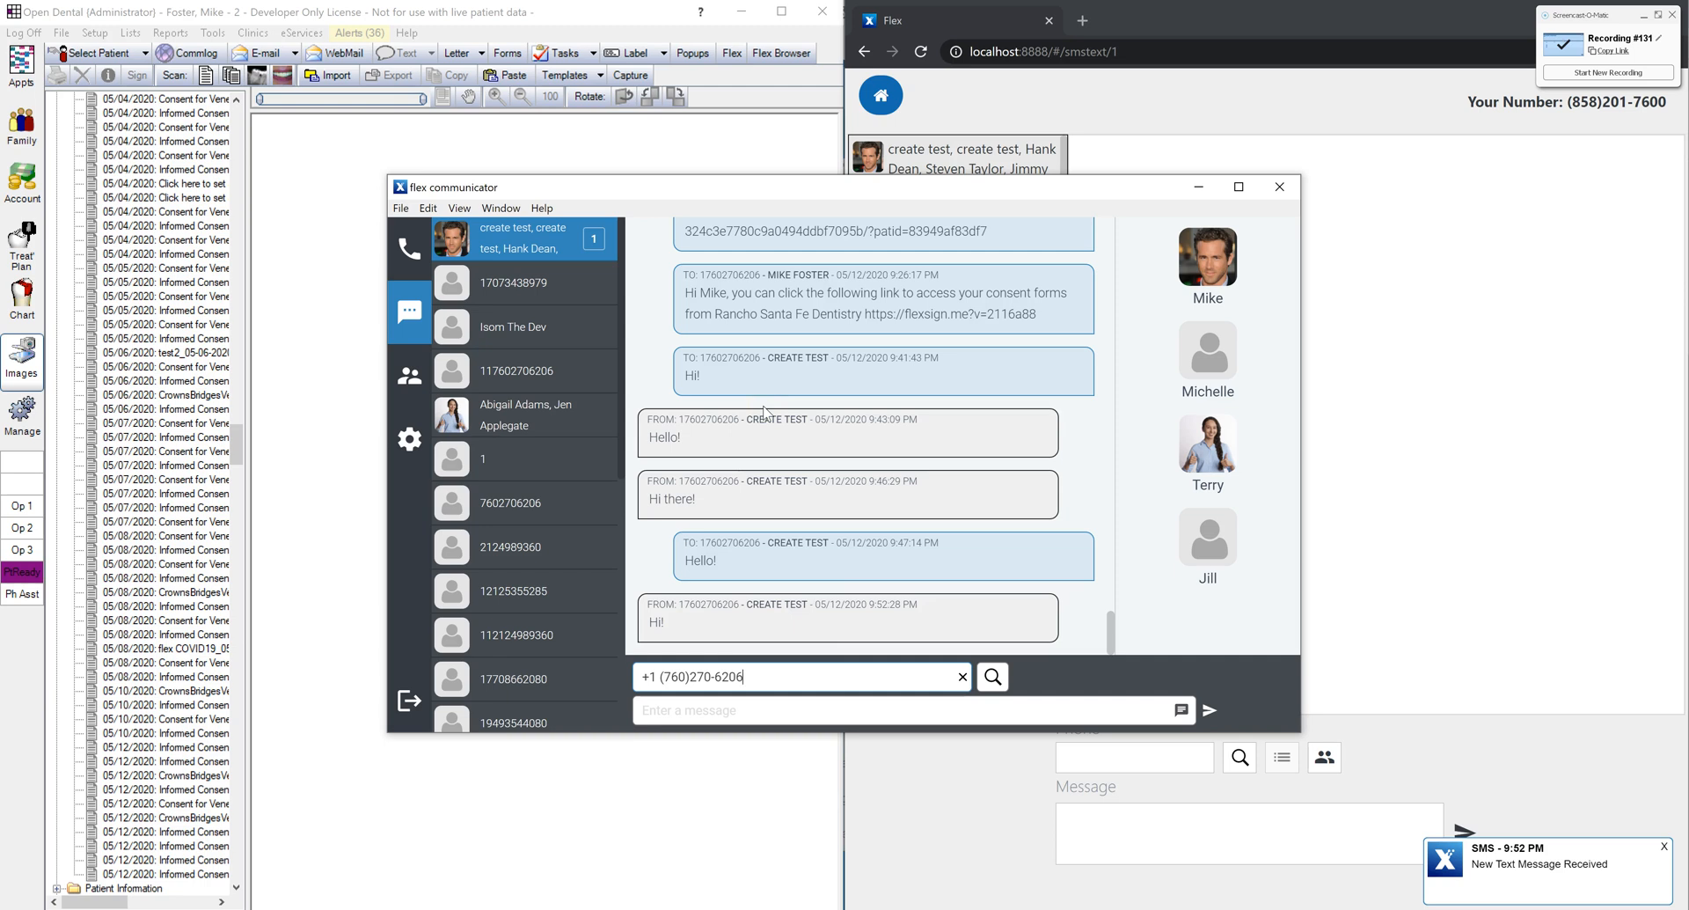
click(810, 708)
text(Hello!)
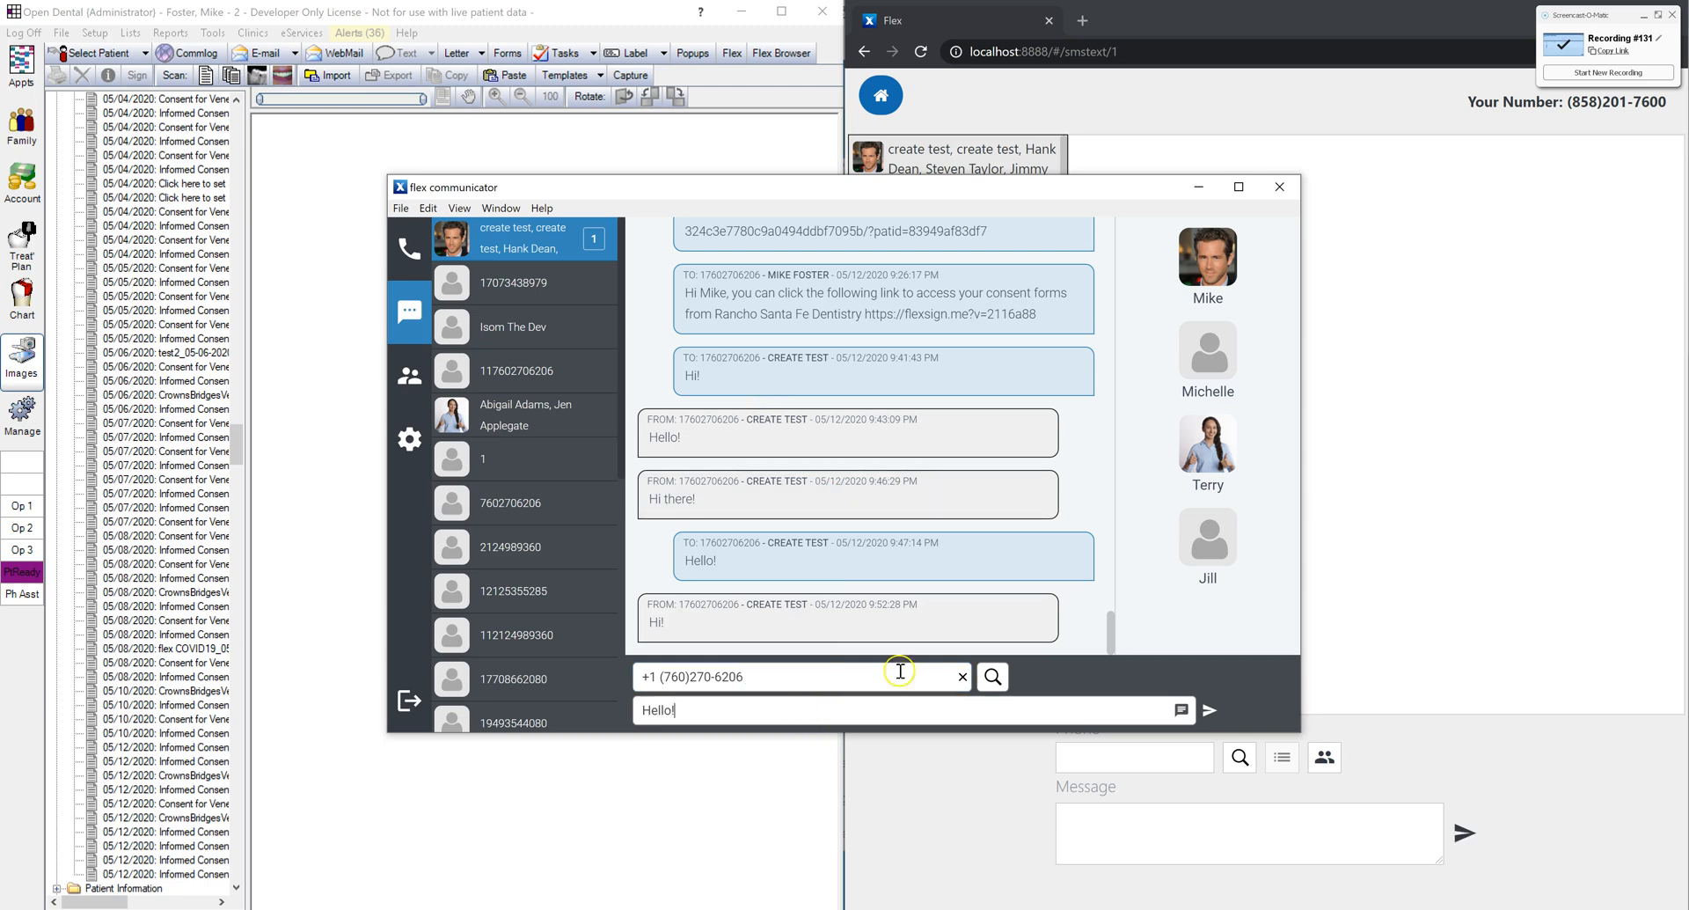
click(1212, 714)
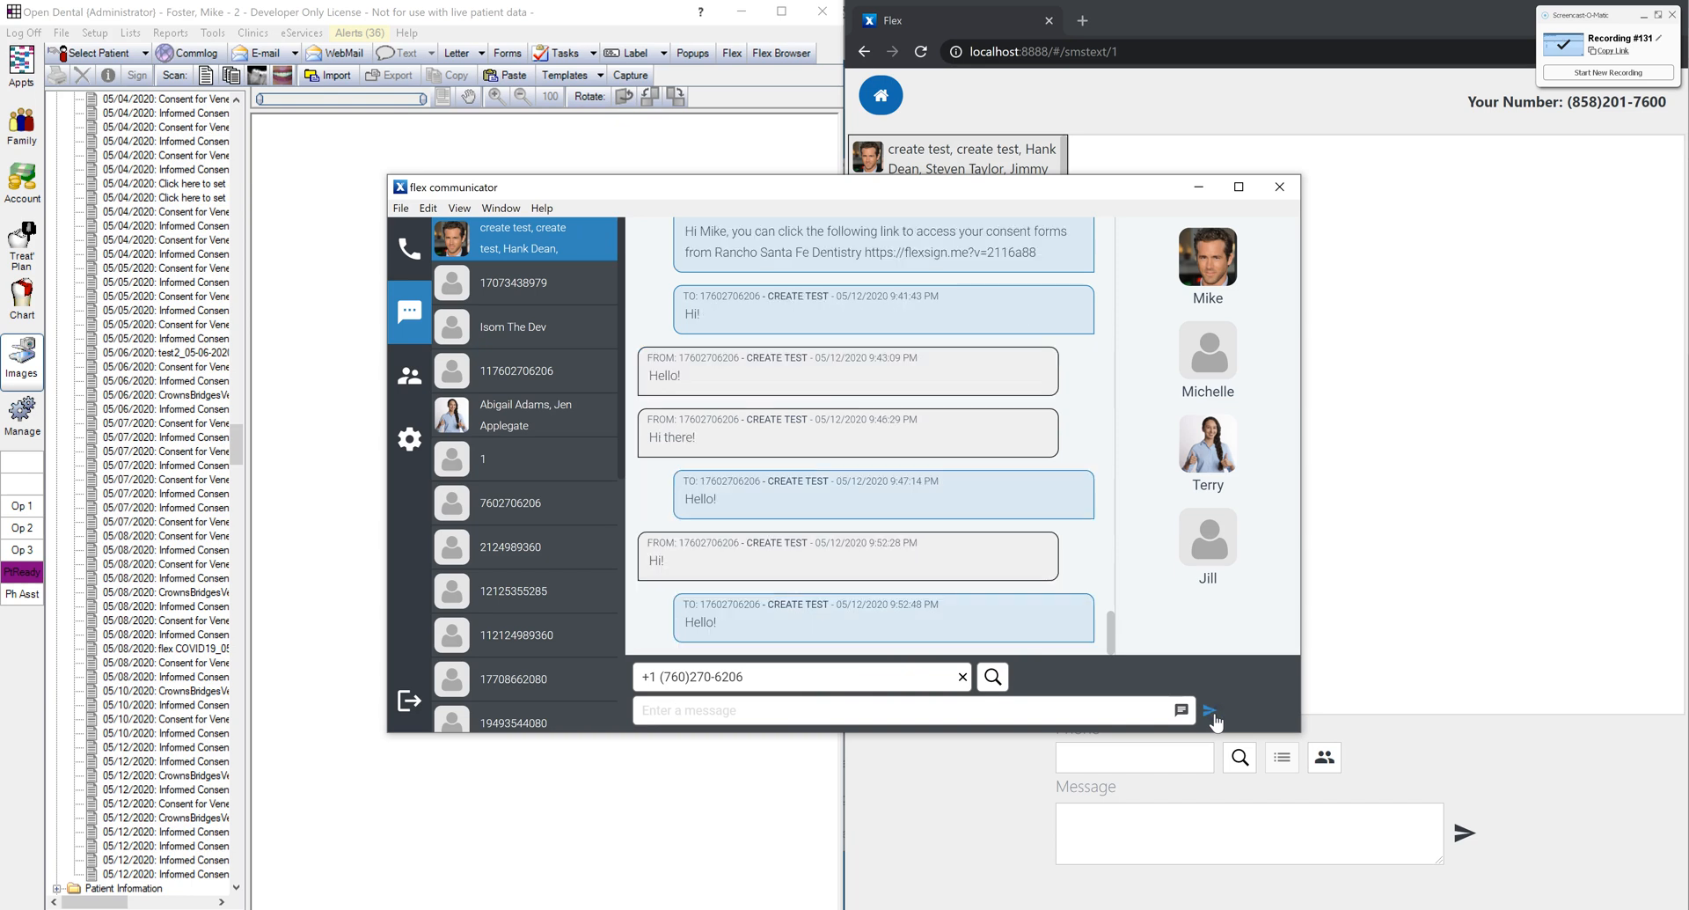
Step: Open the top conversation in the browser and view the first contact's patient details
drag(872, 196, 730, 233)
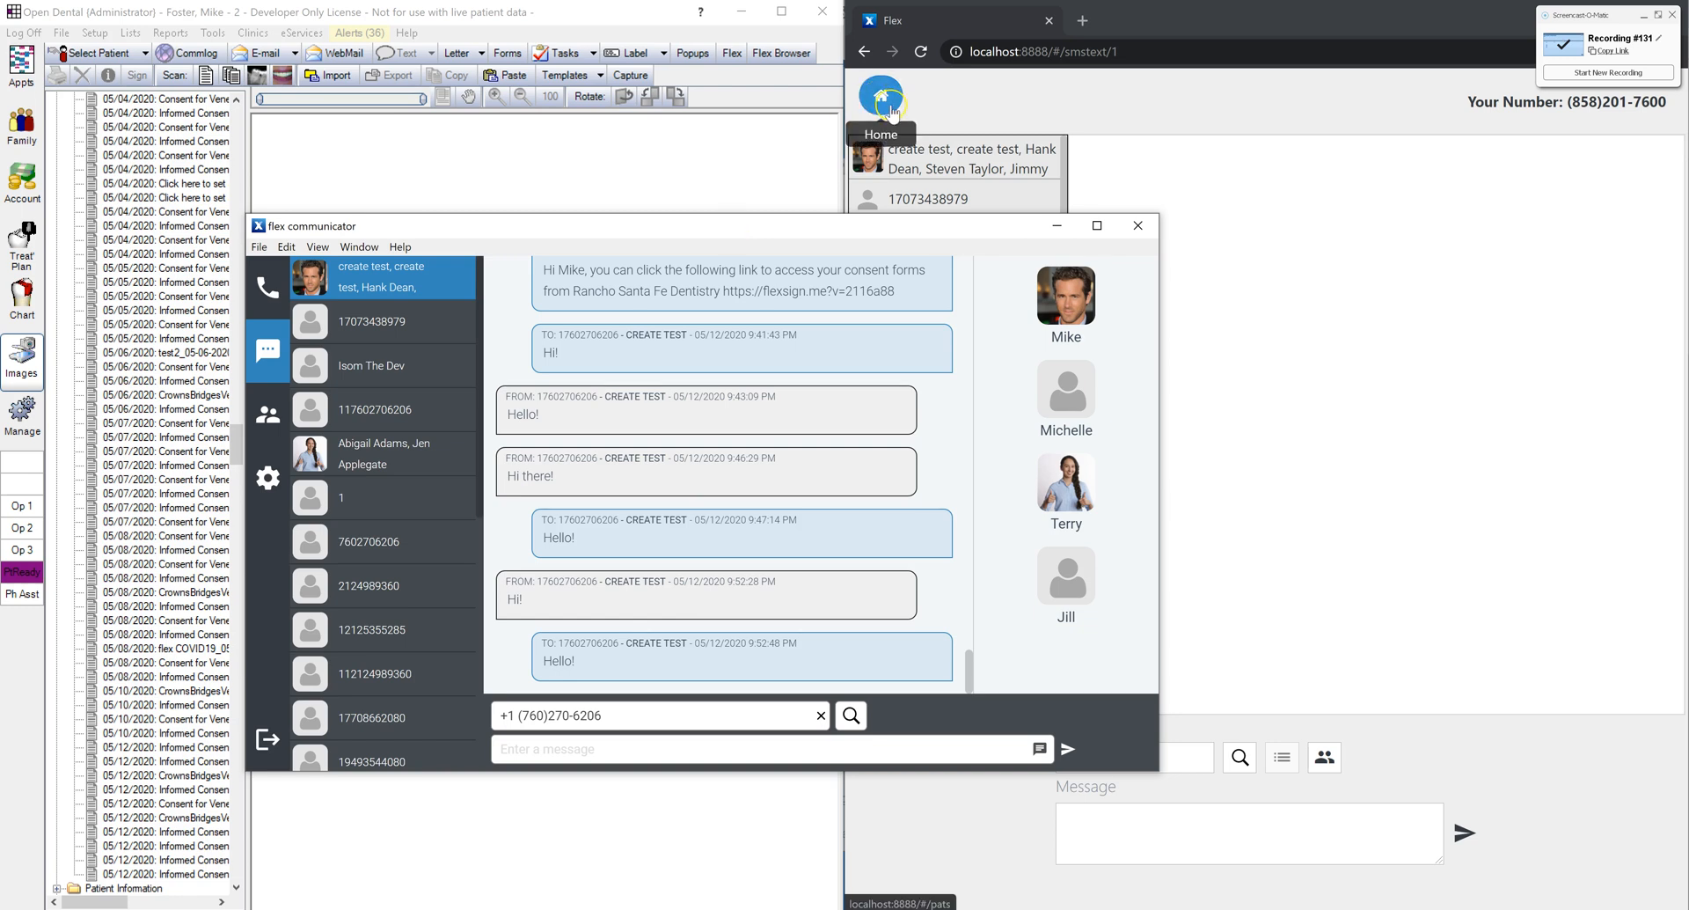
click(937, 151)
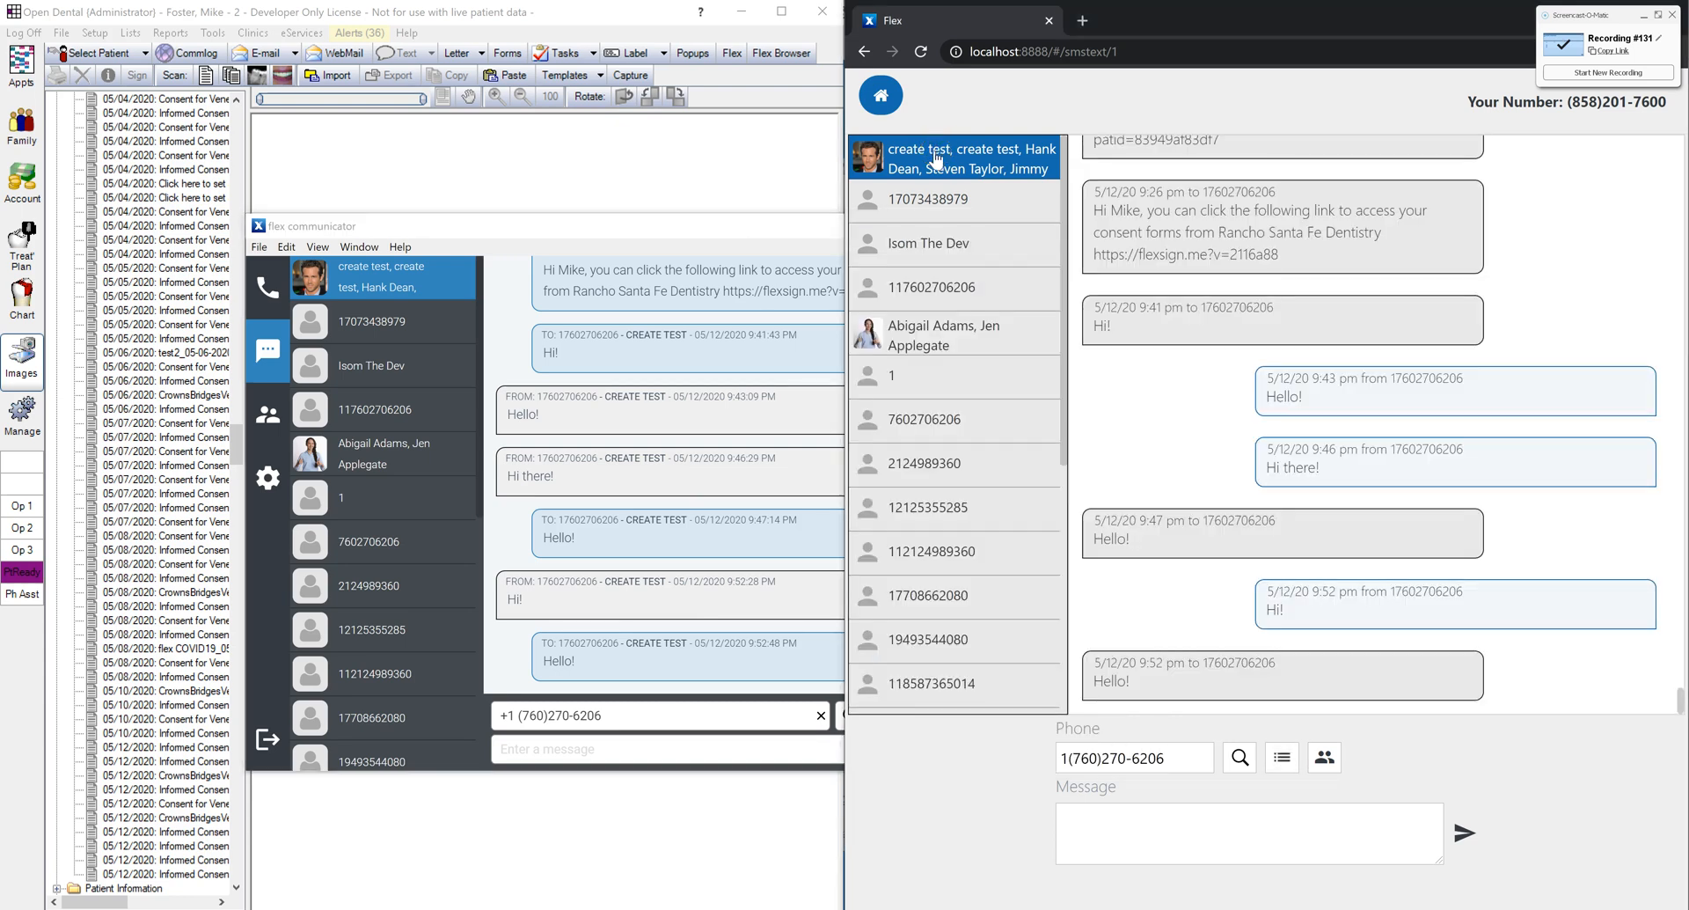
click(542, 224)
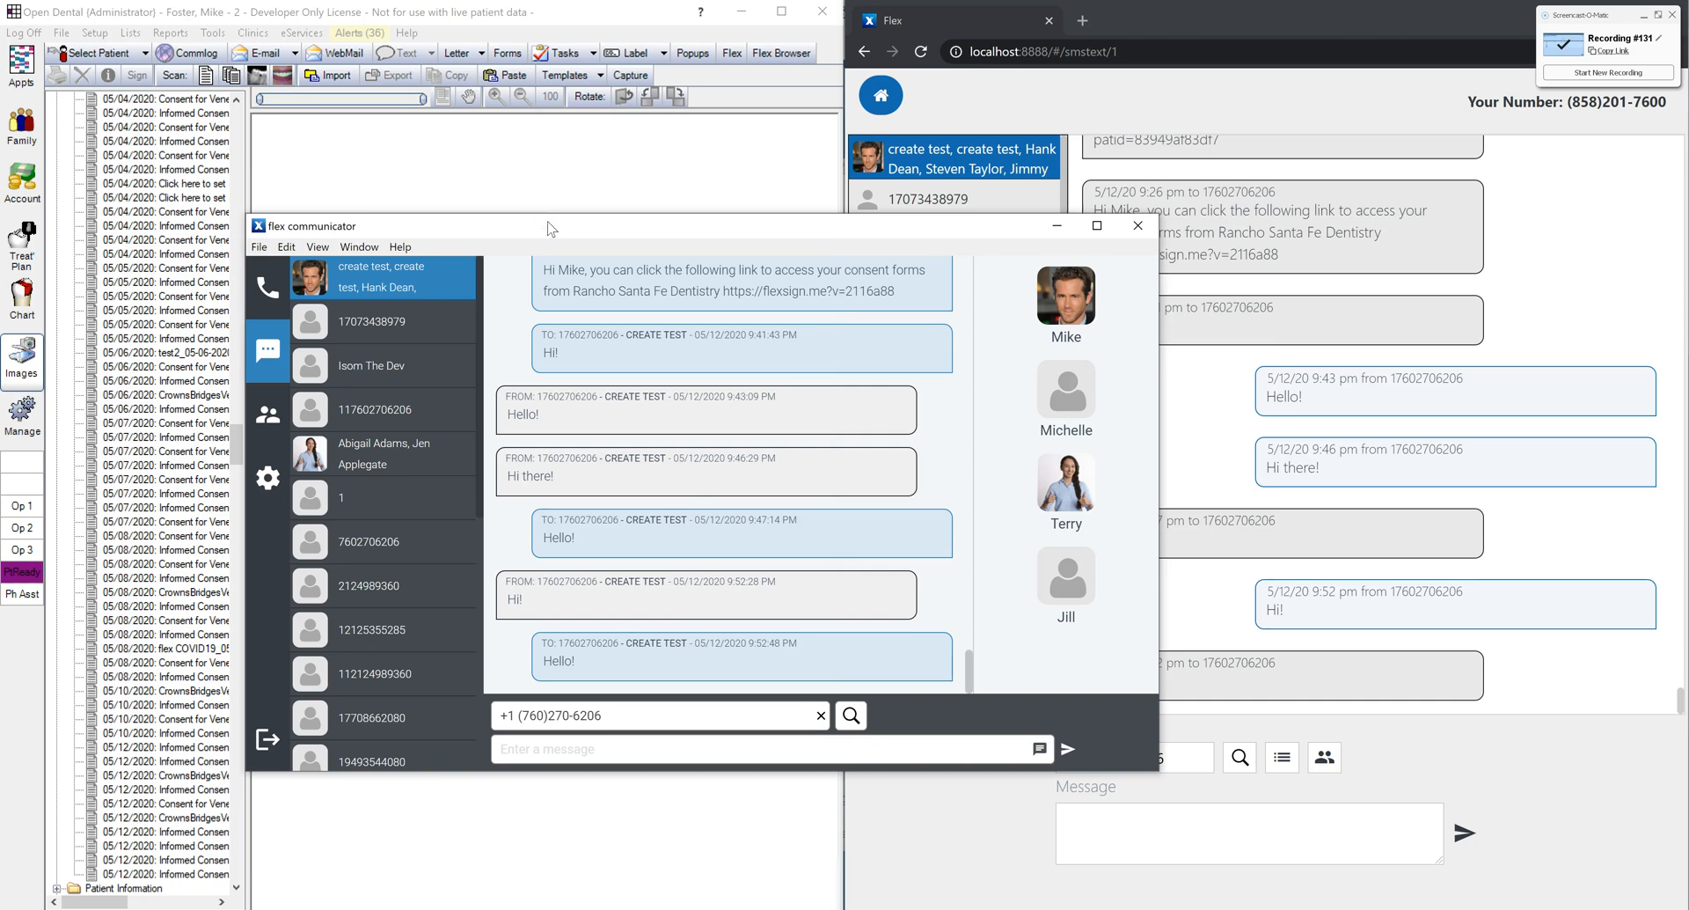
click(1059, 299)
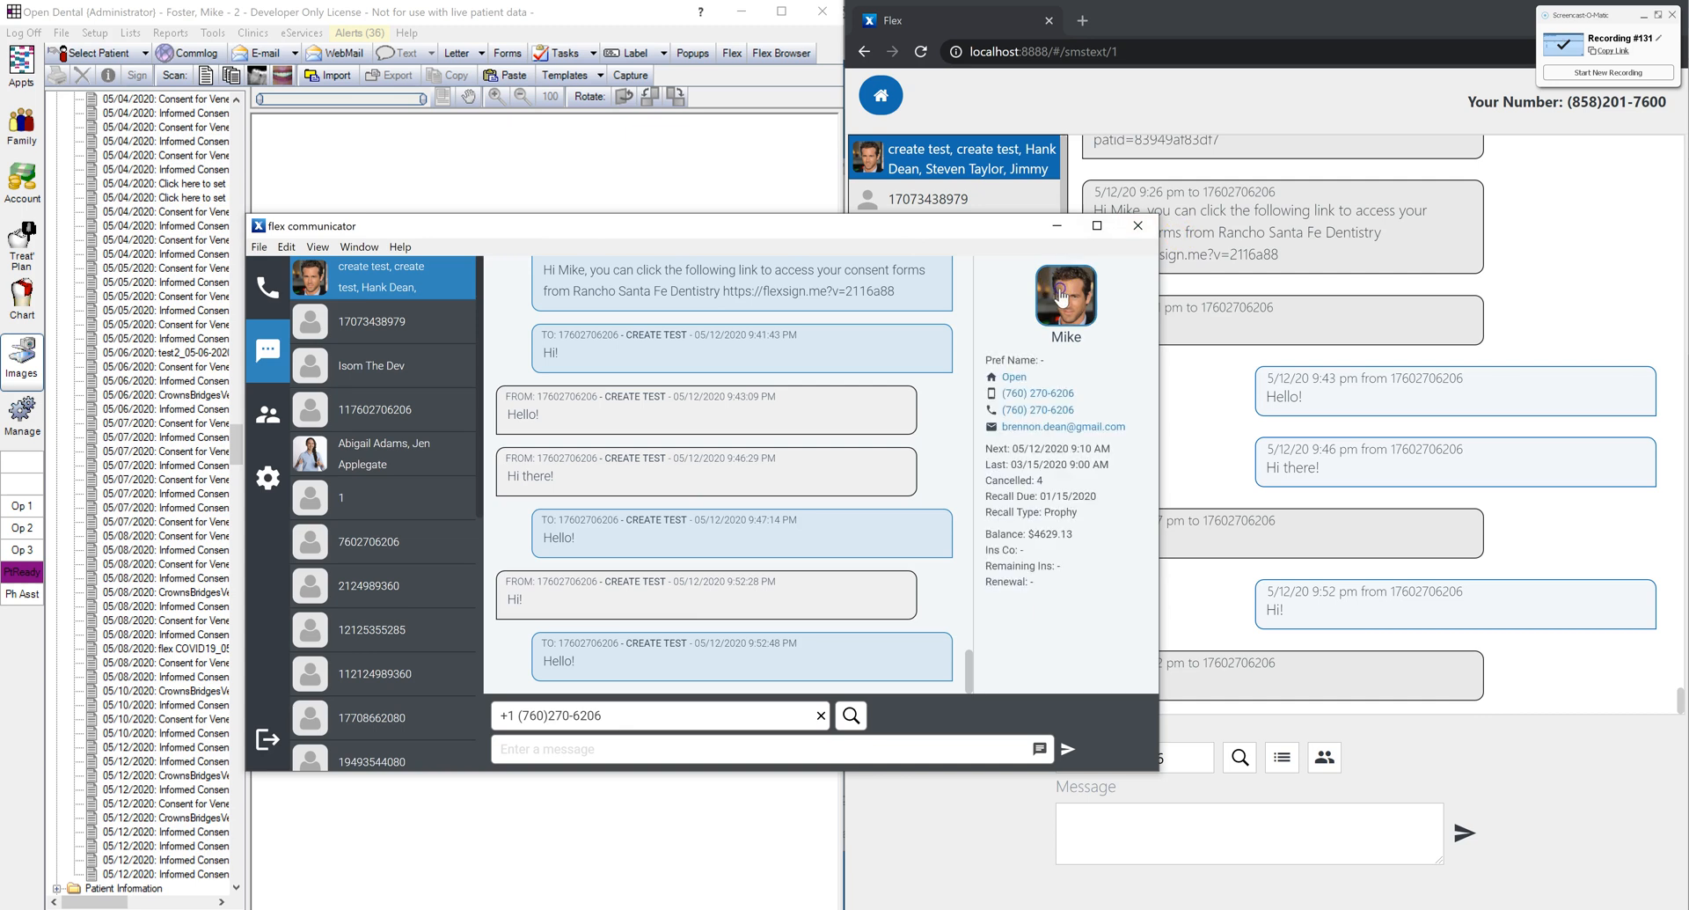
click(1058, 301)
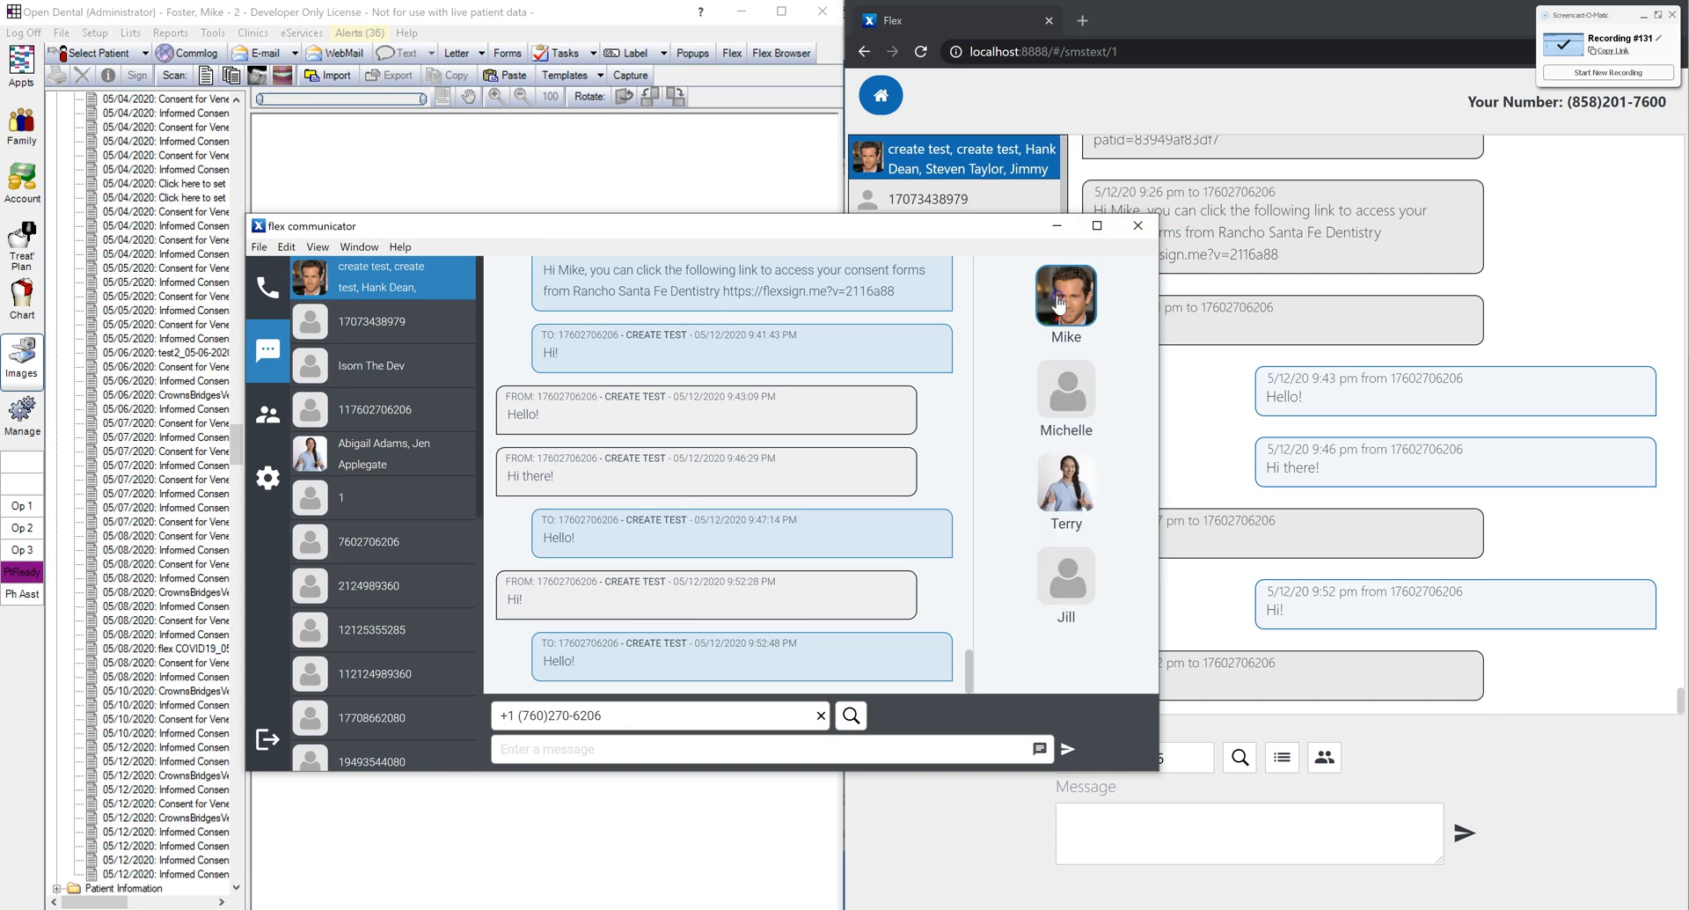
Step: Check the Messenger staff channels, return to texts, then go to the Flex home schedule
click(269, 422)
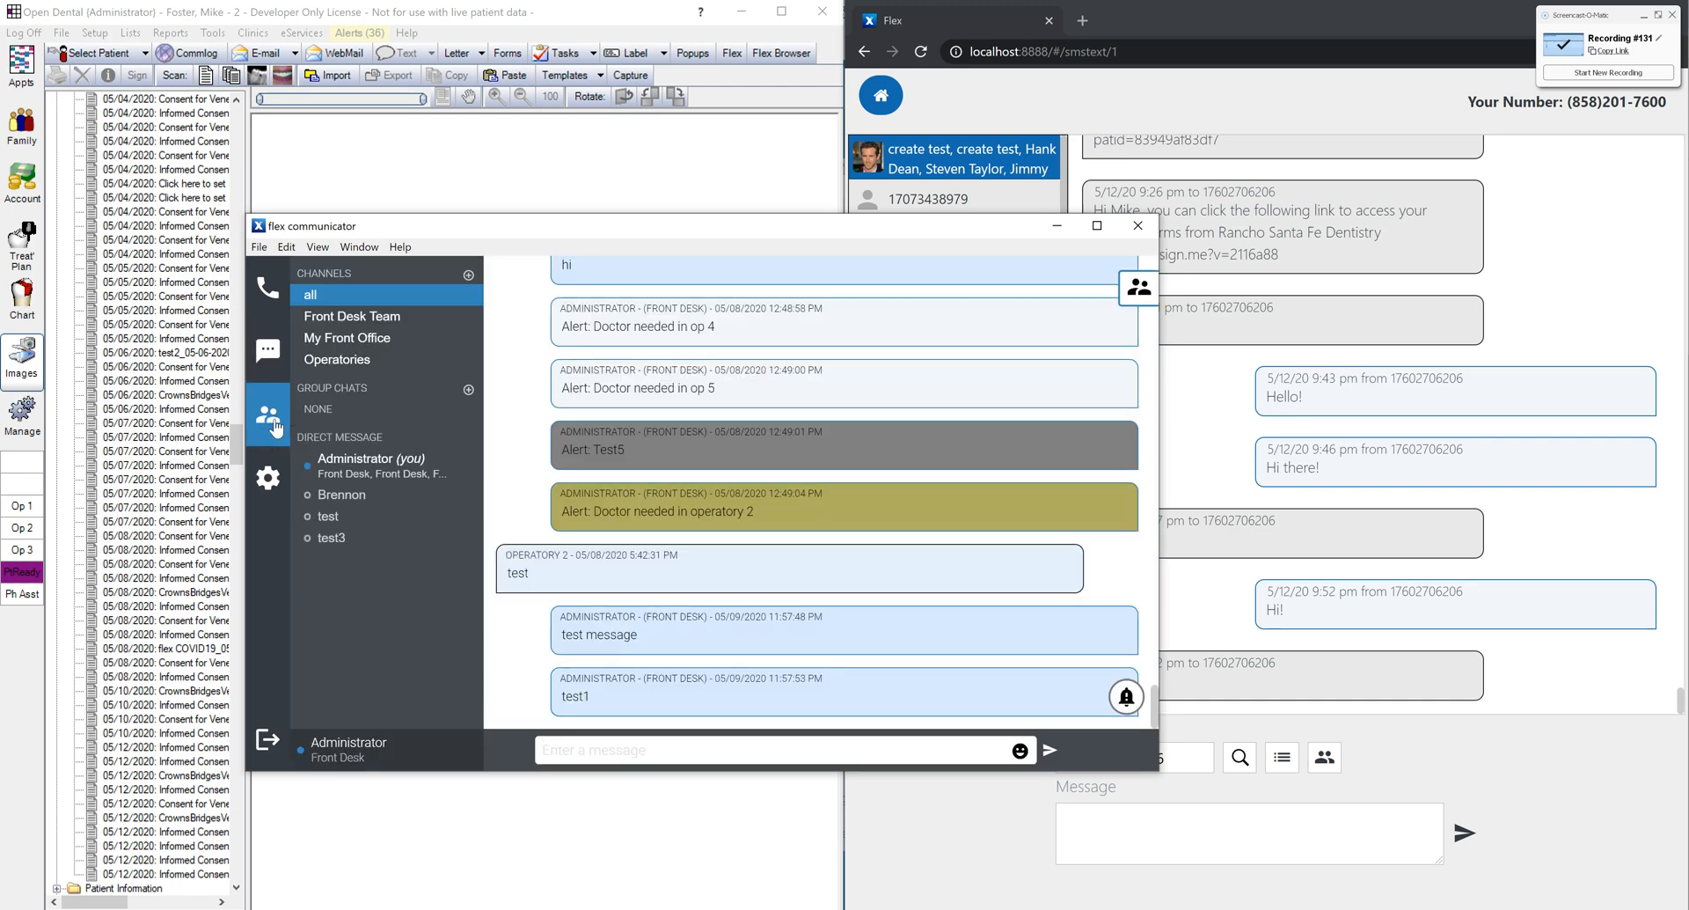
click(276, 359)
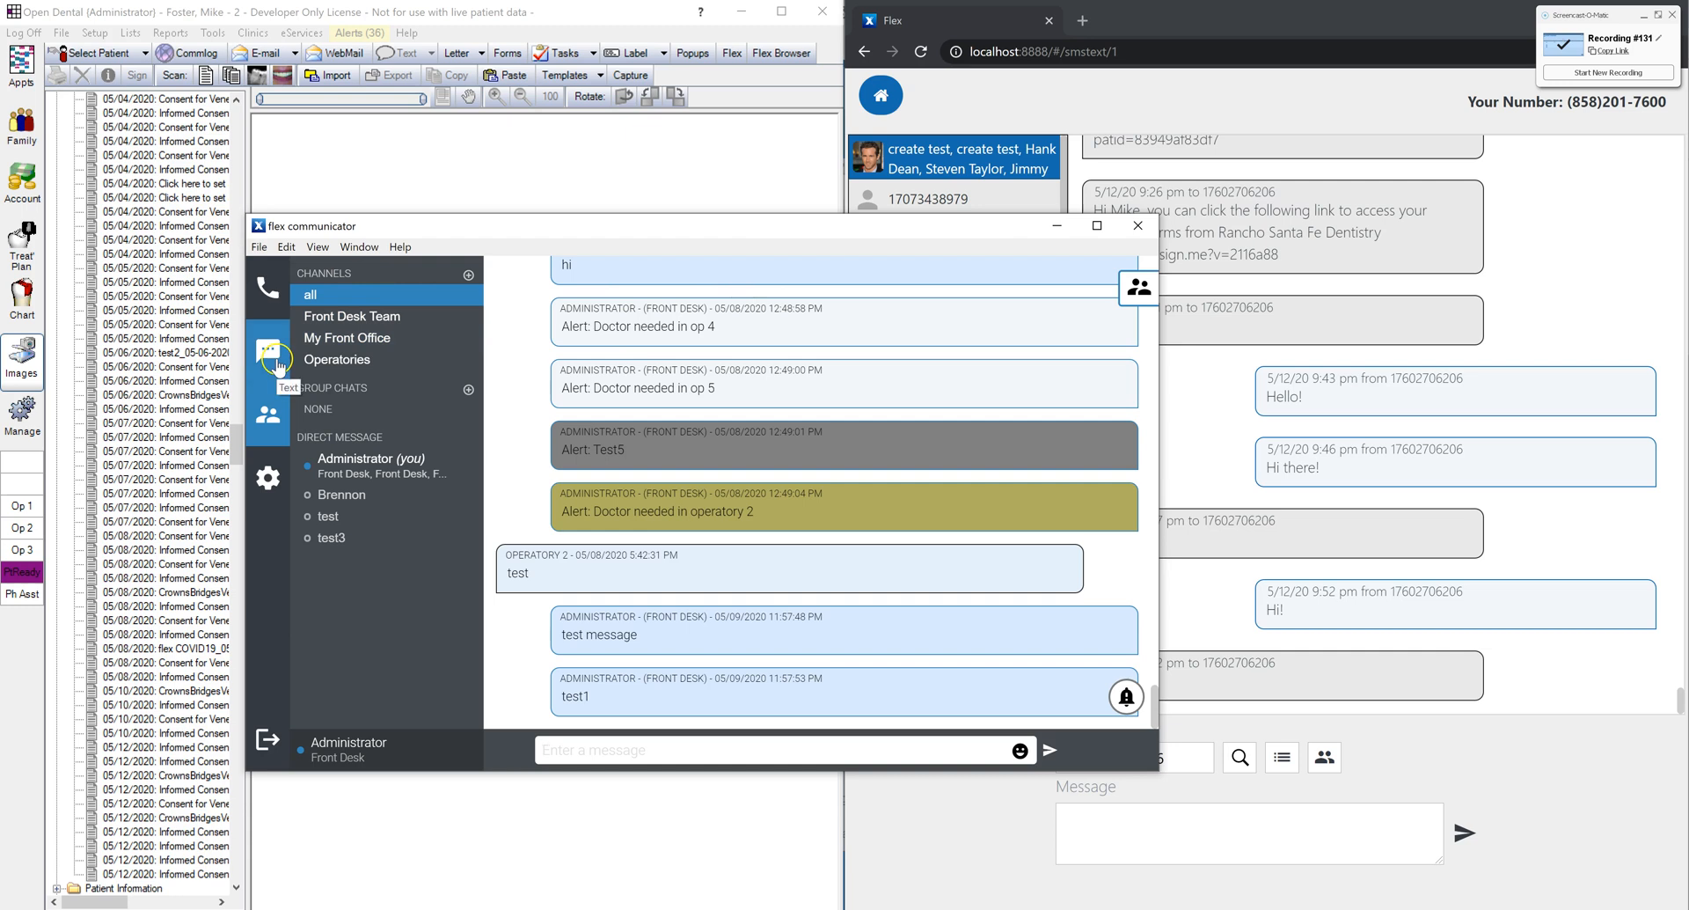
click(887, 104)
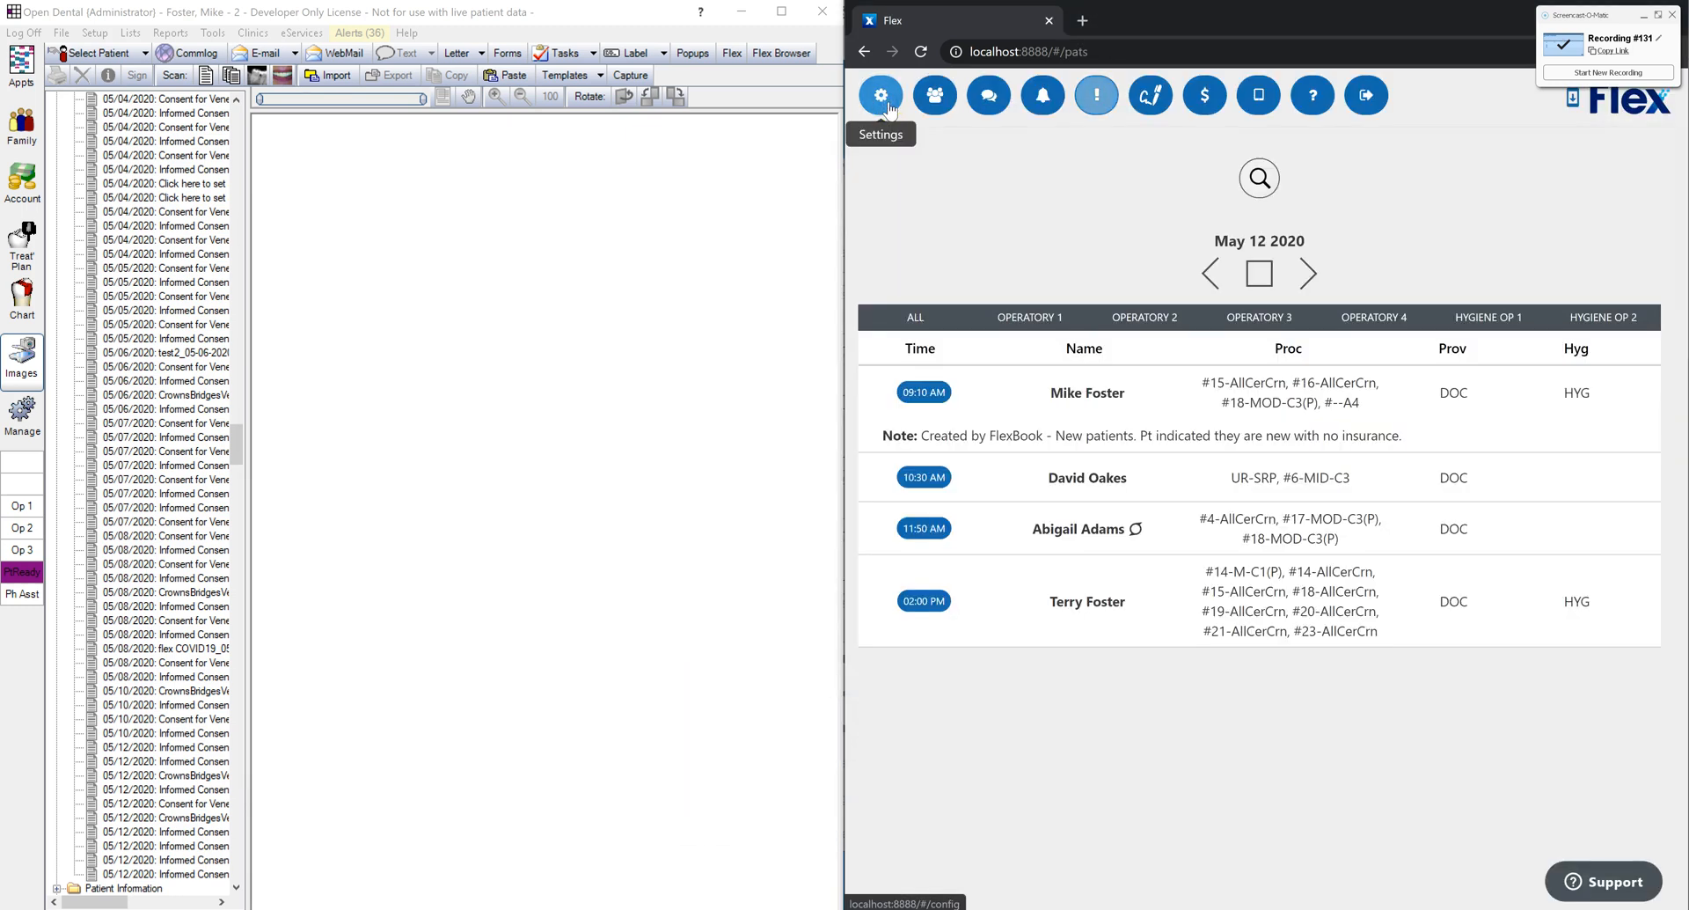
click(882, 97)
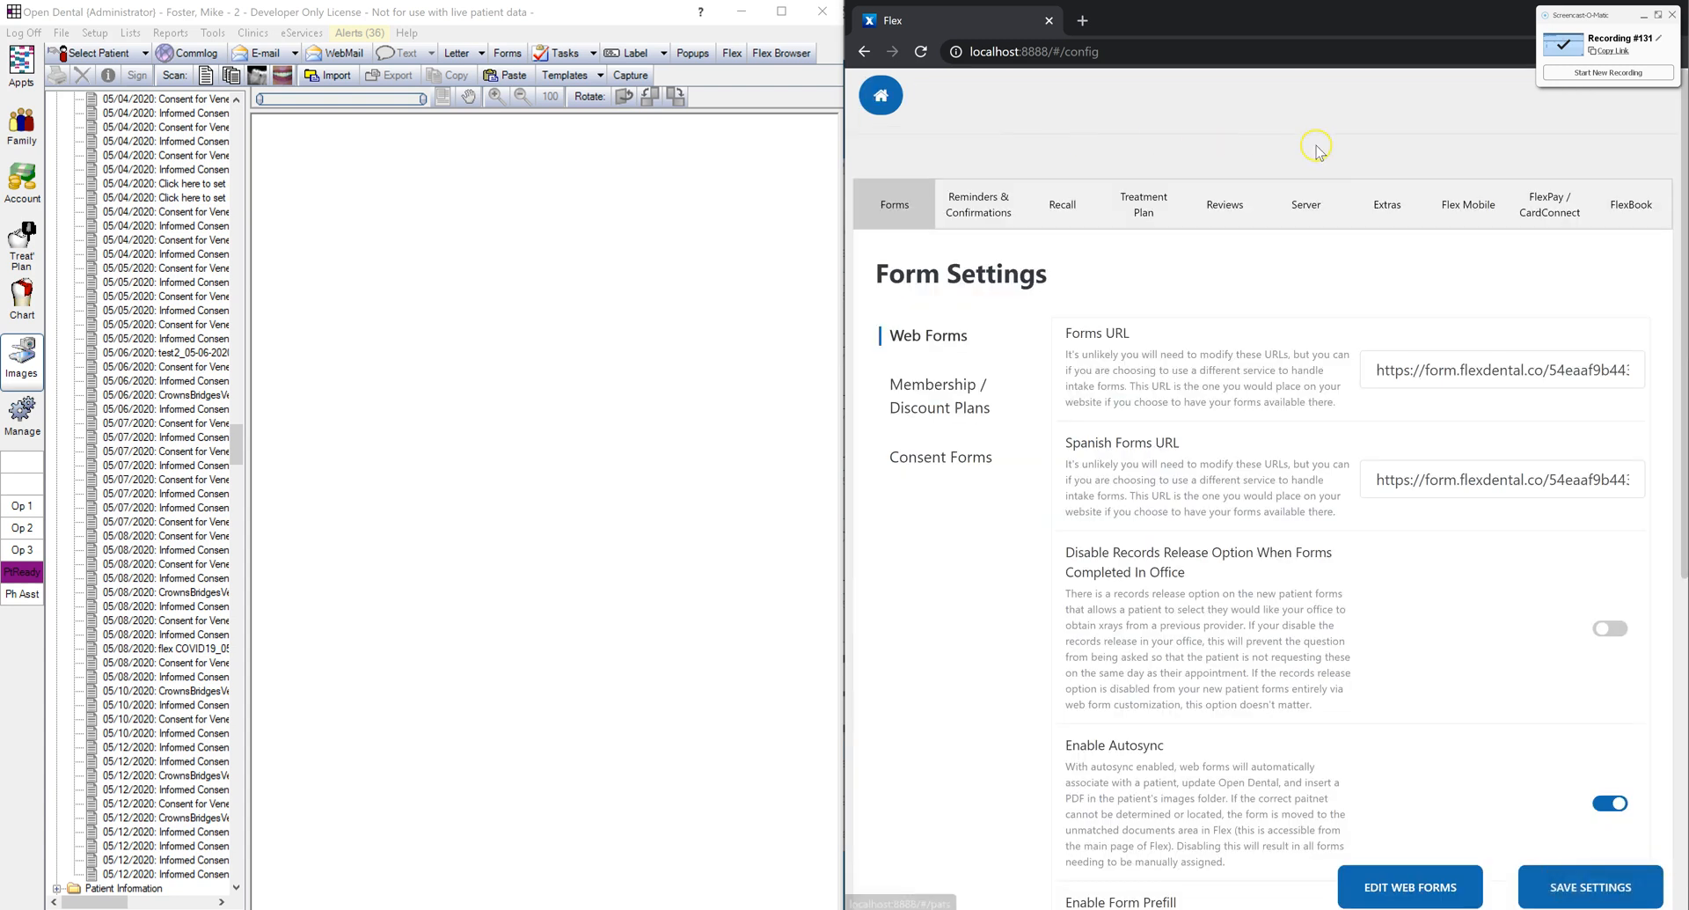
click(1379, 208)
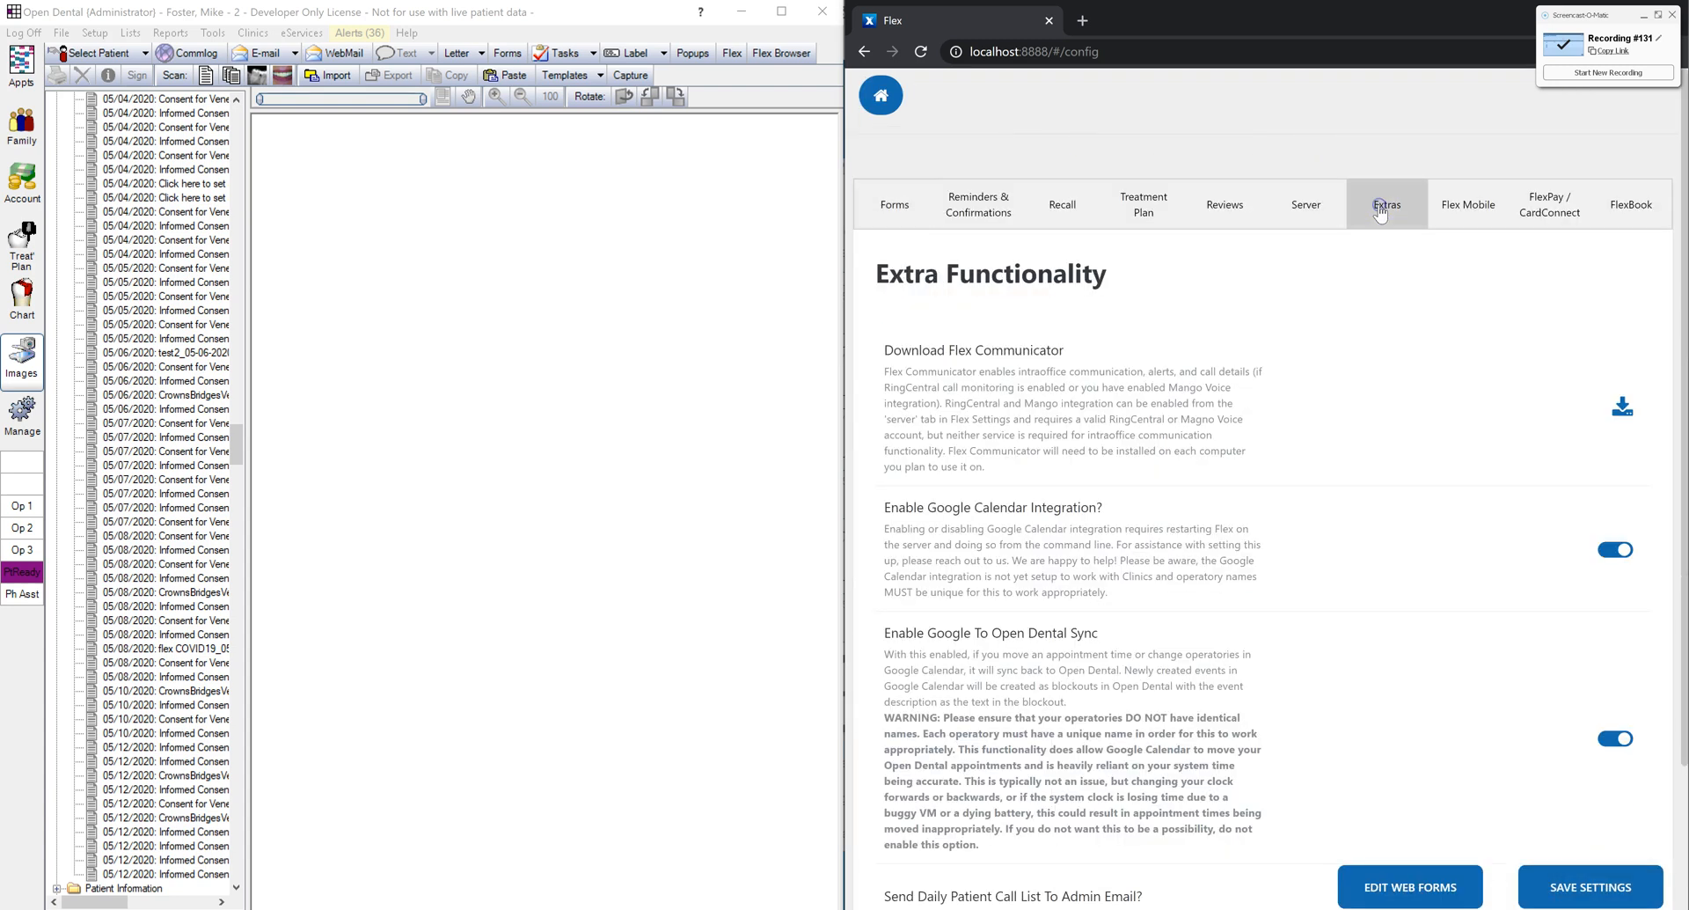
click(1644, 18)
scroll(1302, 264, down, 1)
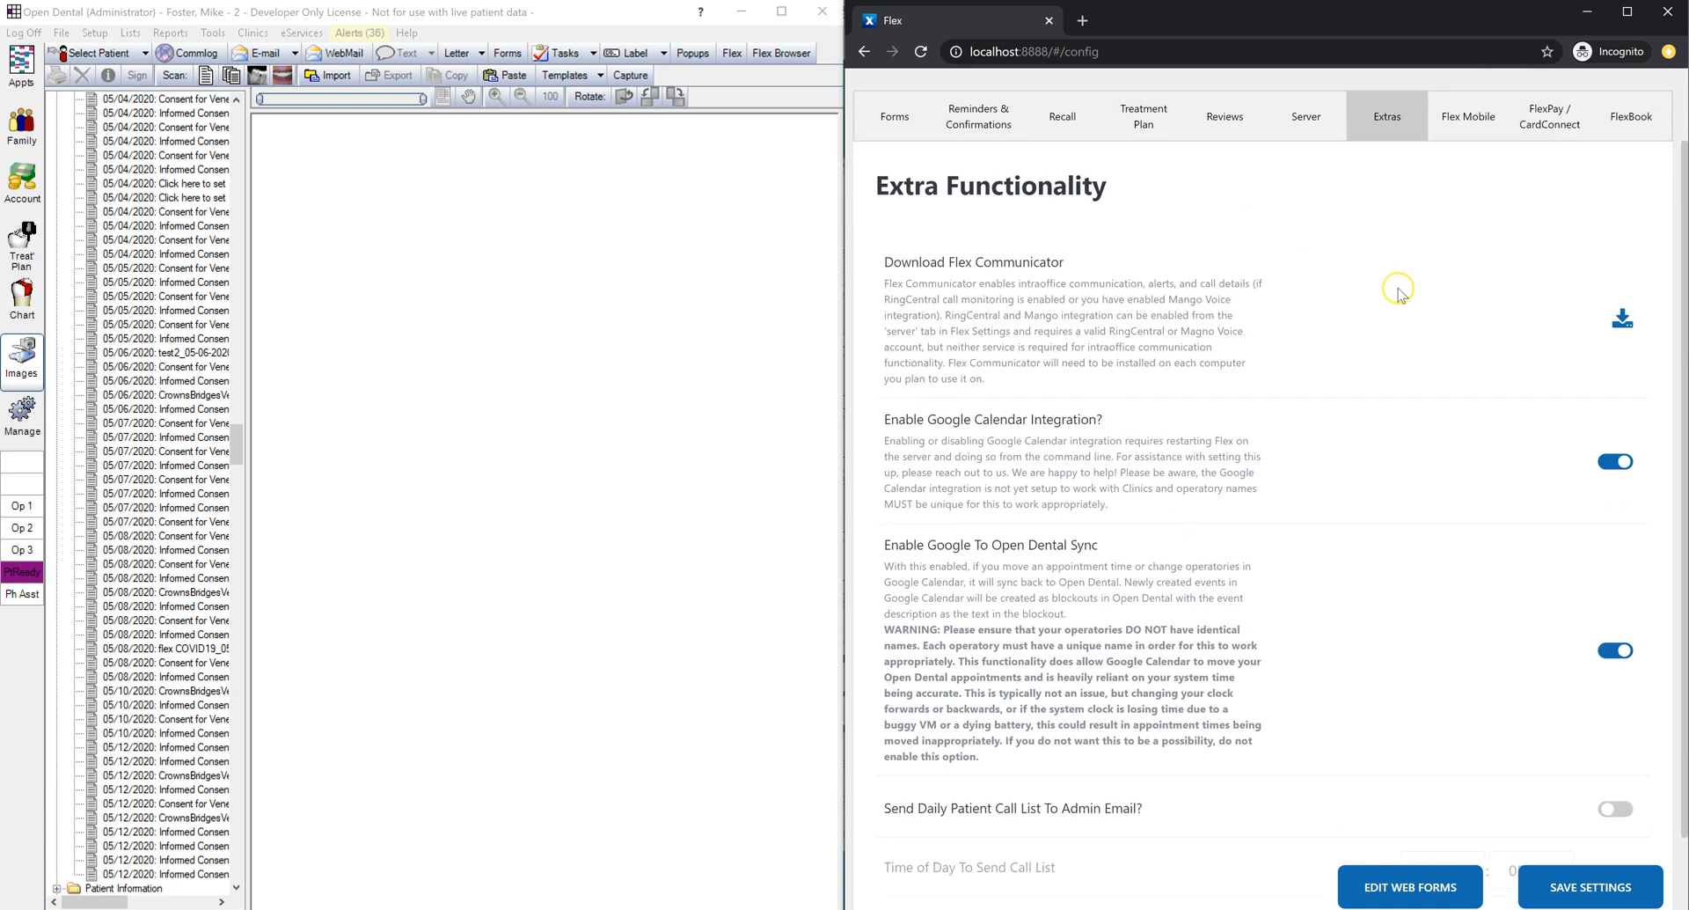
scroll(1621, 327, up, 1)
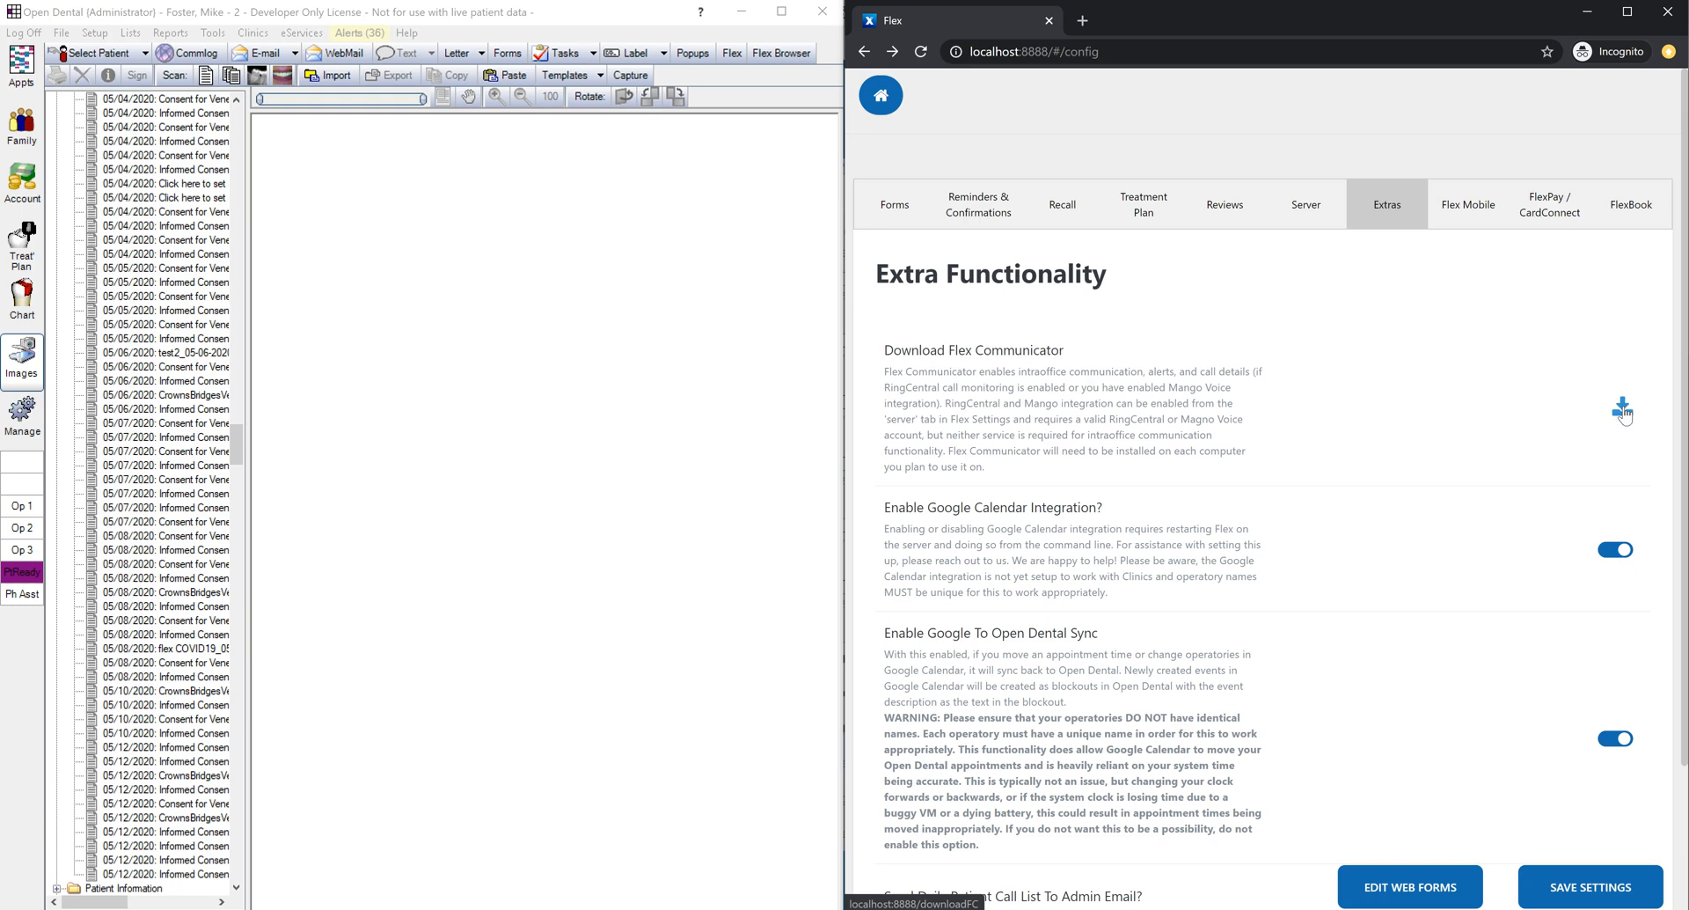
click(880, 95)
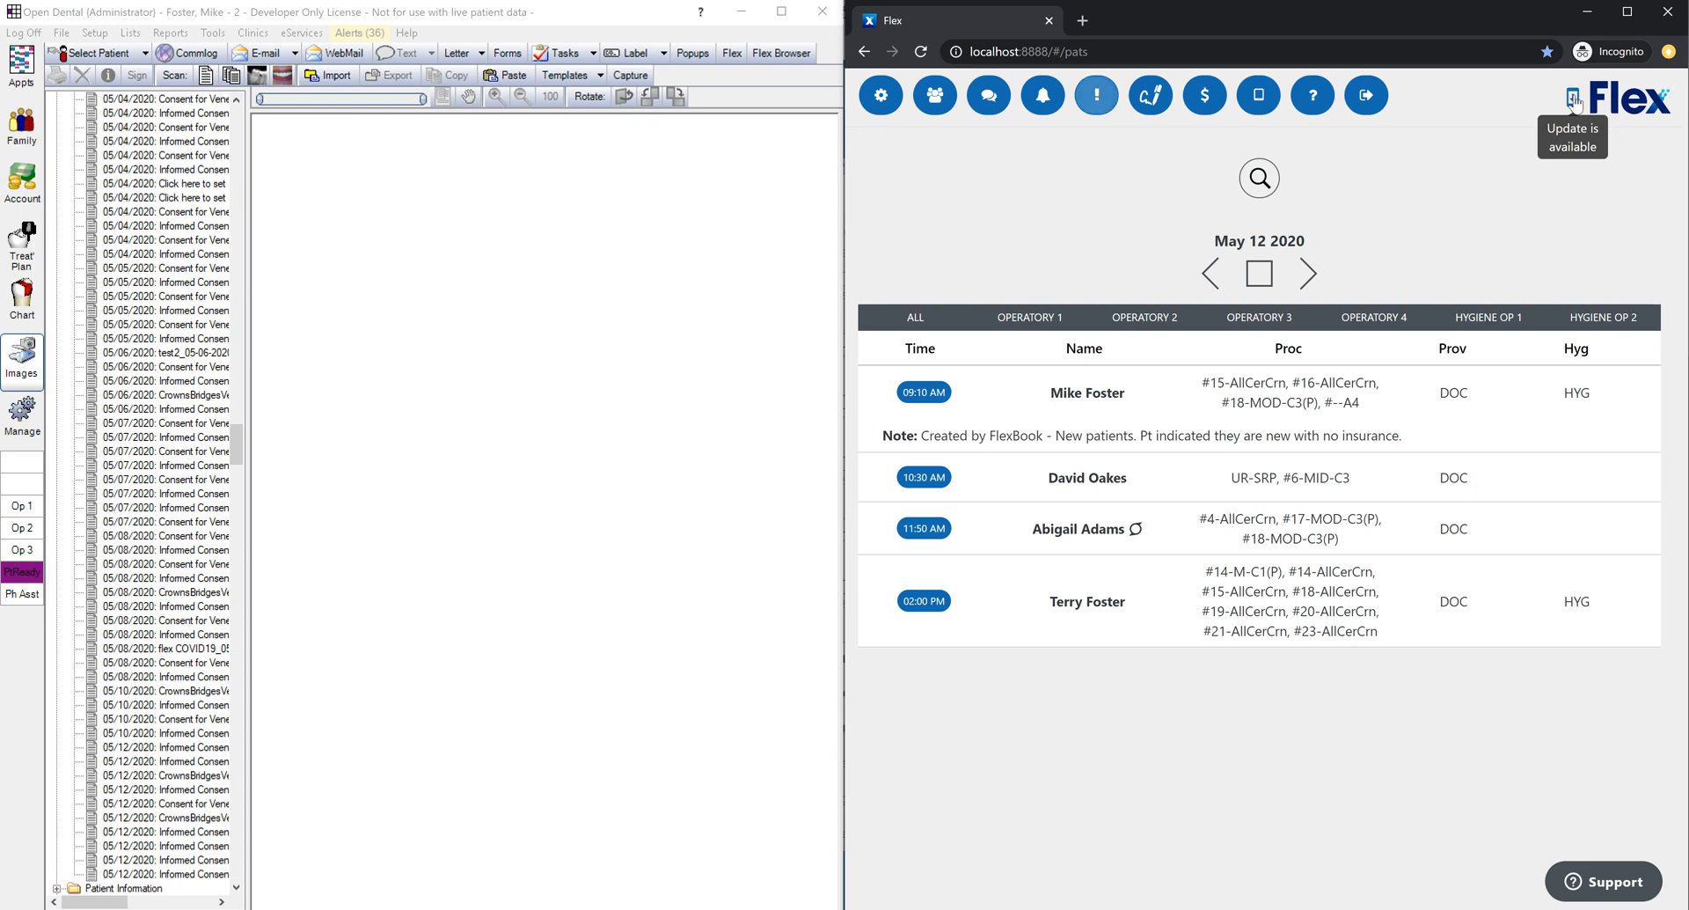
click(1574, 99)
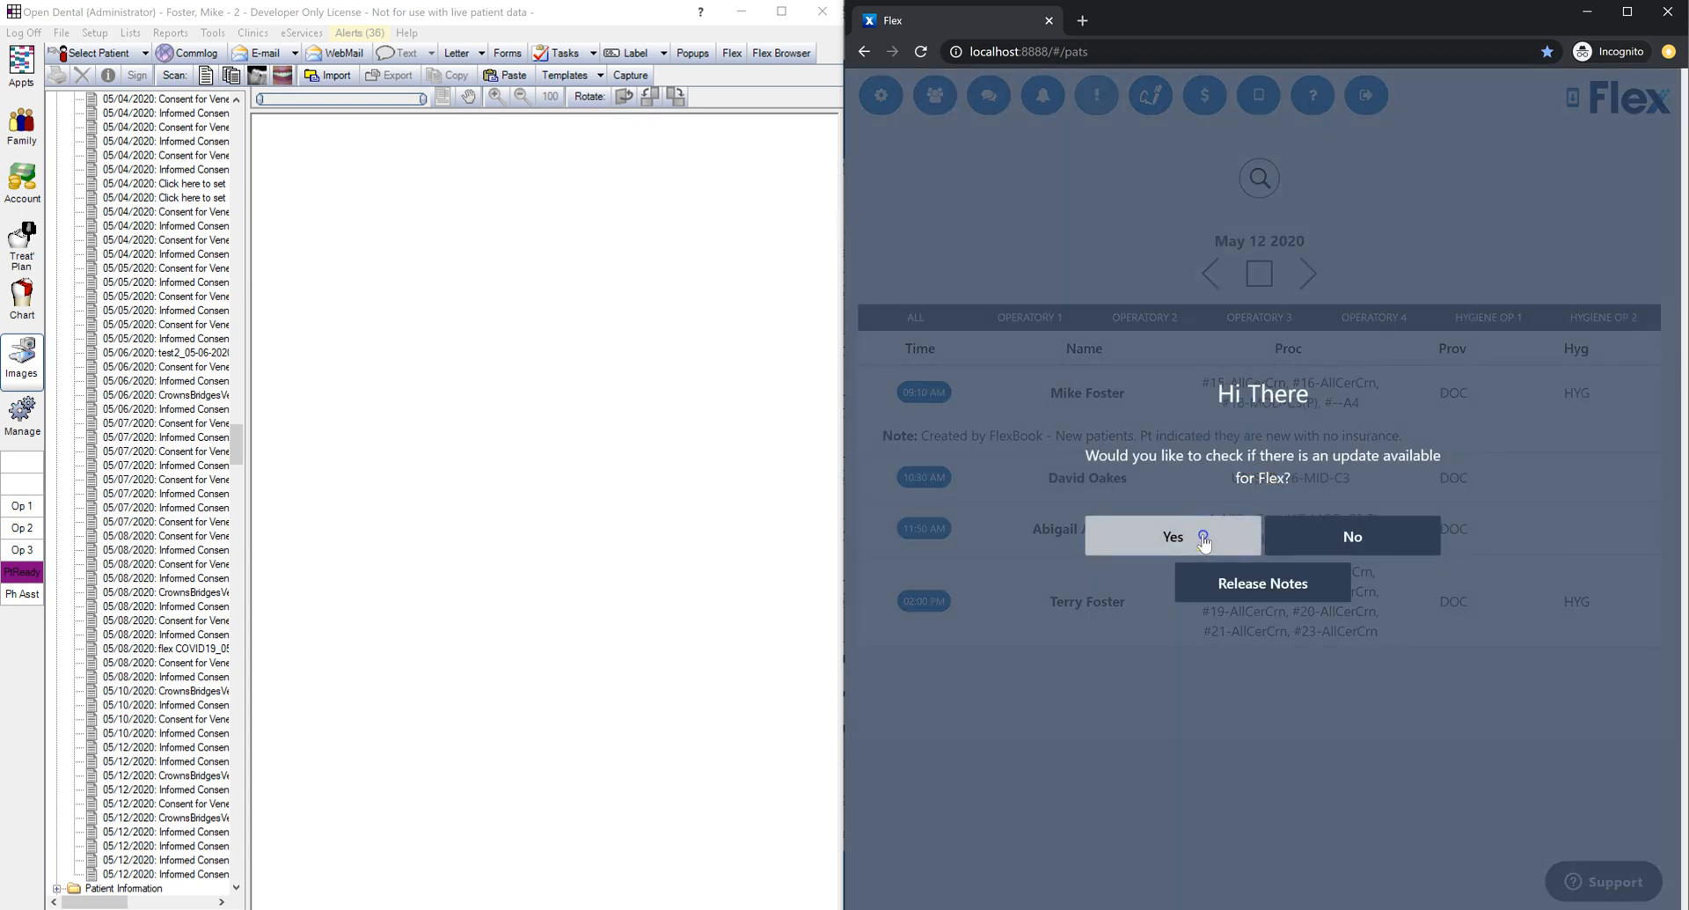
click(1201, 535)
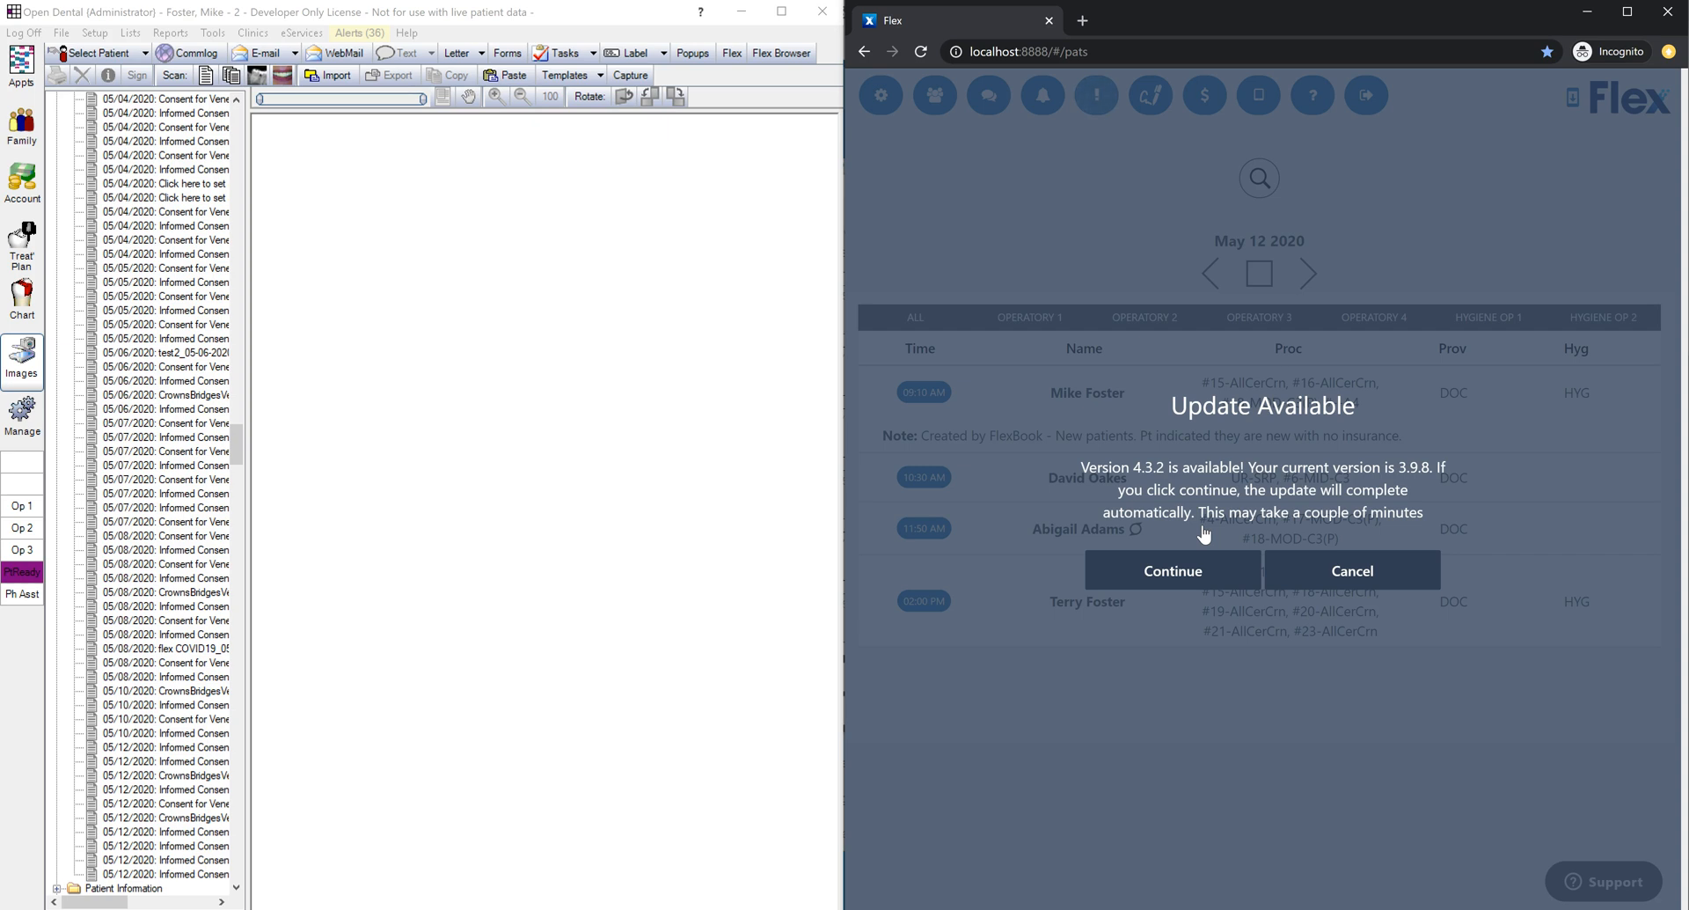
click(1403, 567)
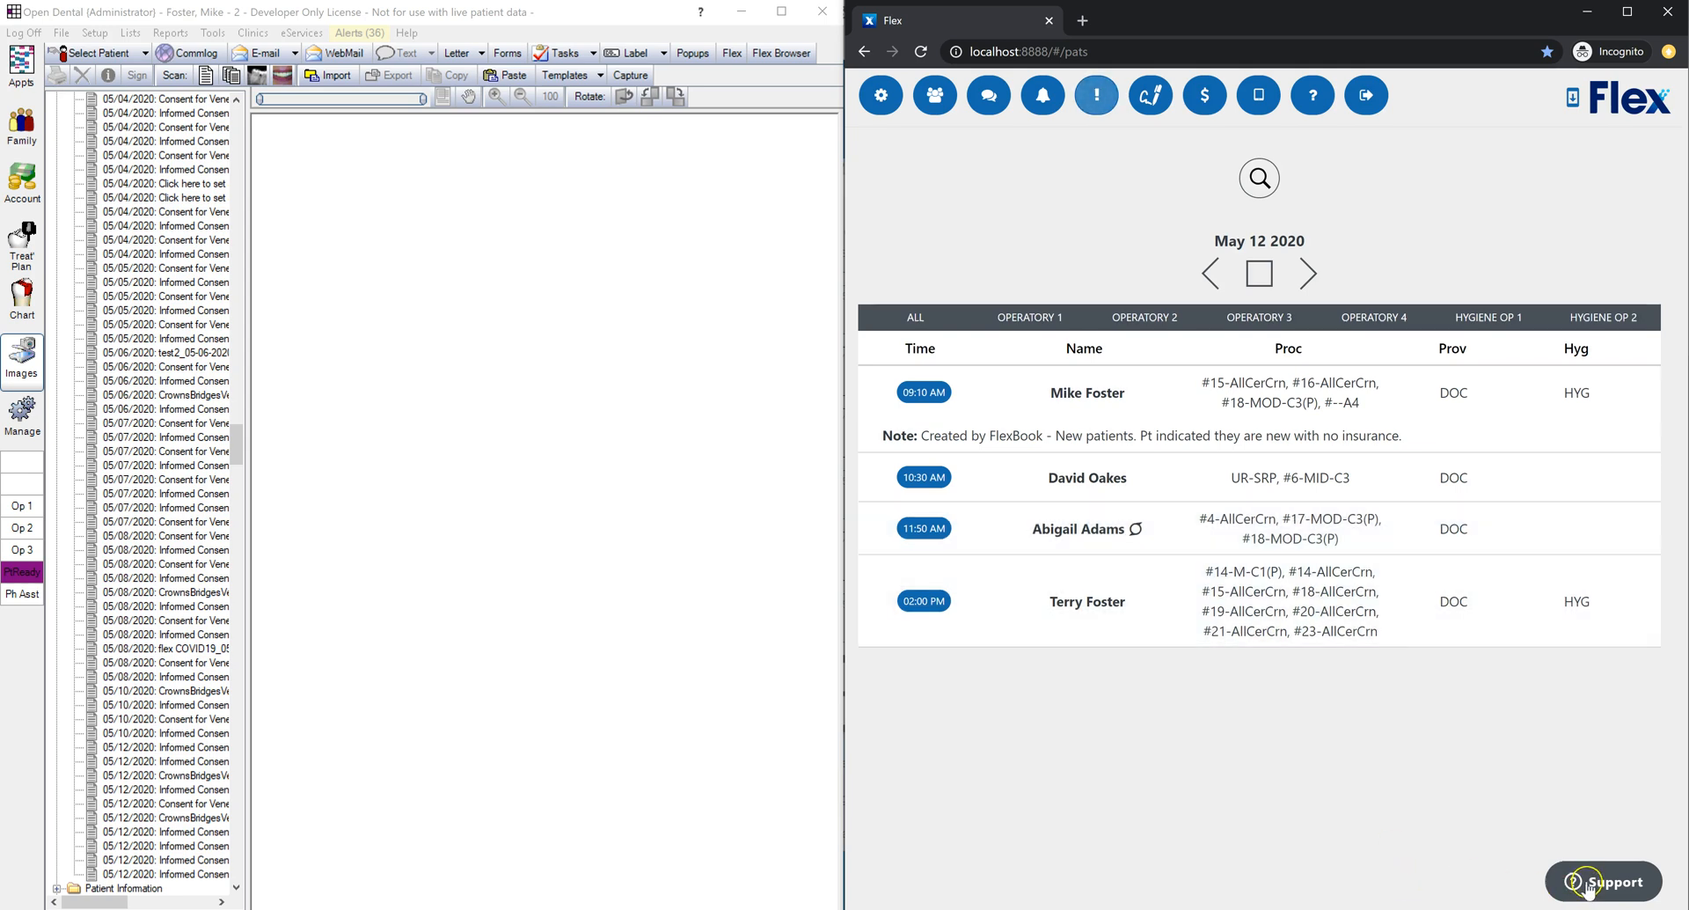
Step: Open the Zendesk support contact form and highlight the support phone number
click(1588, 890)
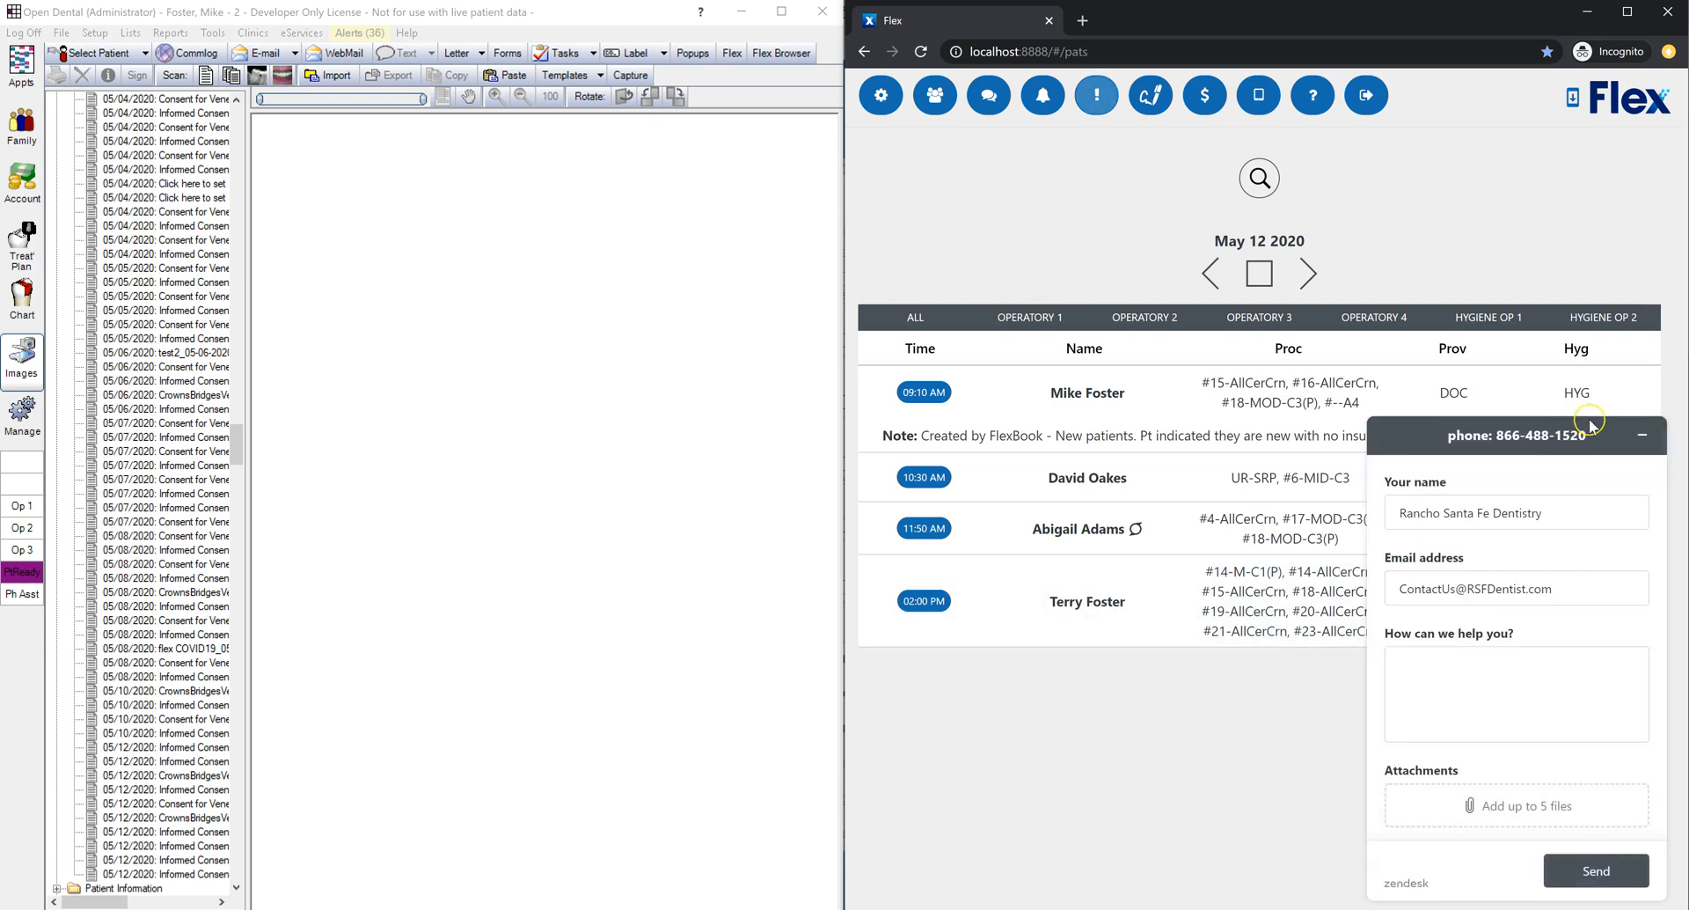
drag(1590, 435, 1429, 488)
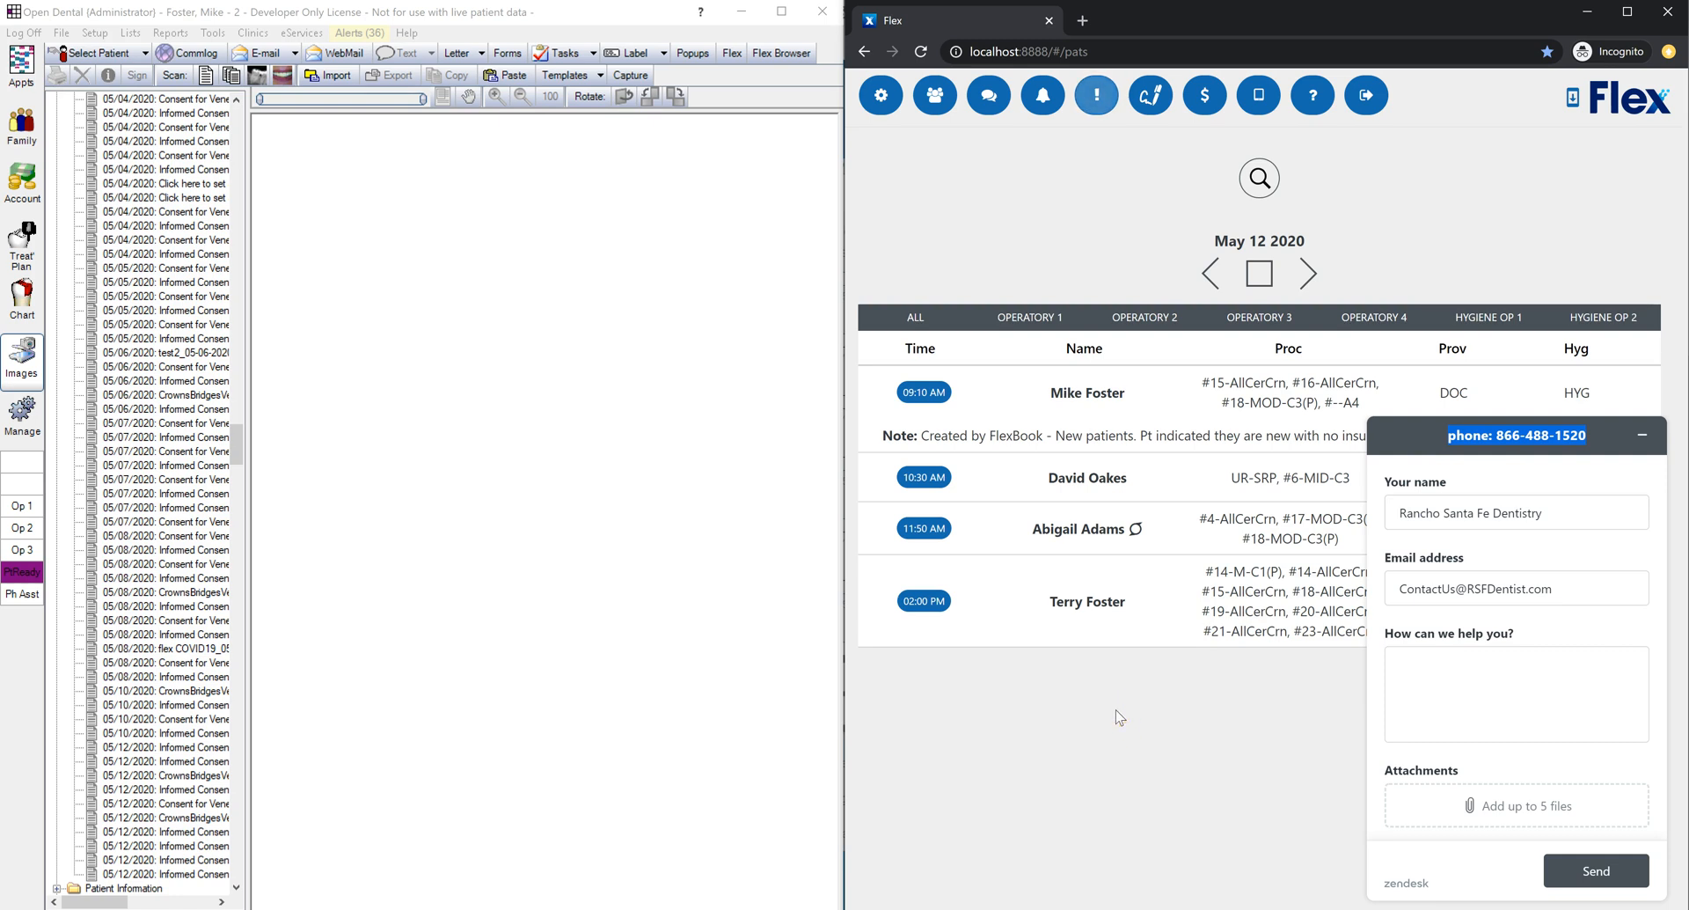
click(1131, 745)
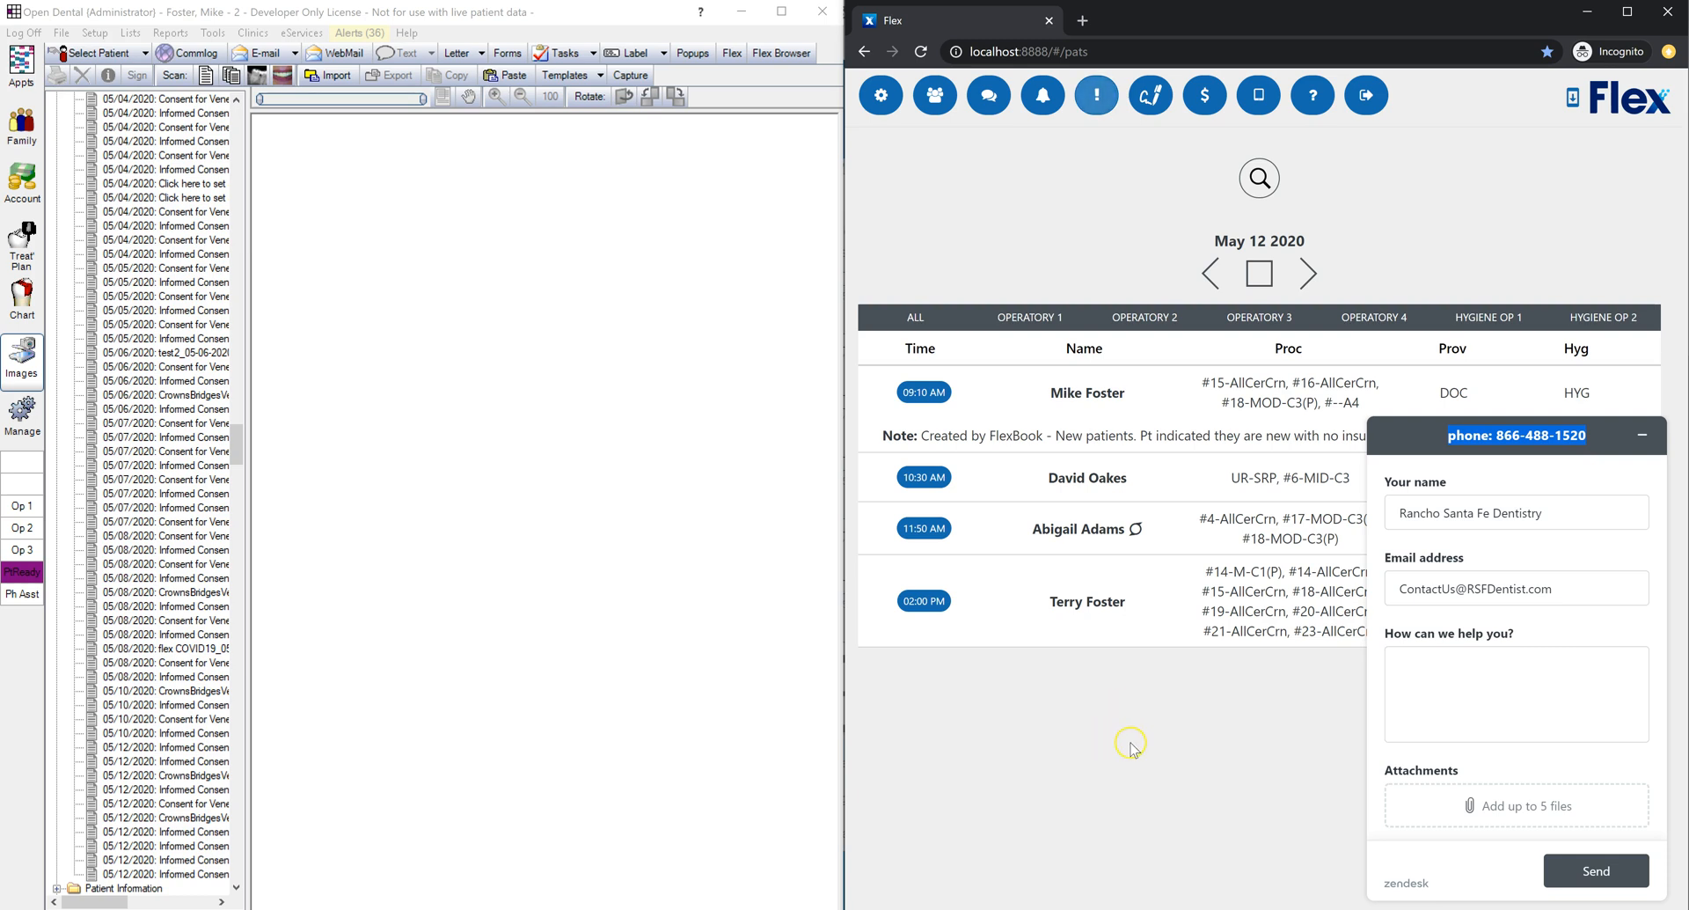